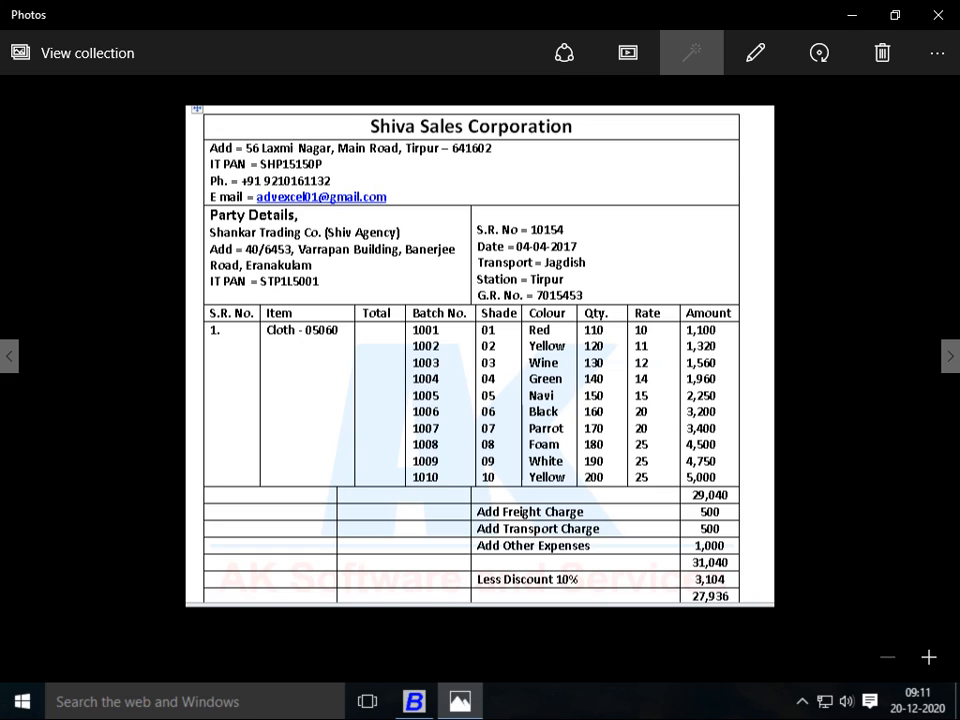
# Switch back to Busy and open the Inventory feature settings
pyautogui.hotkey('alt', 'Tab')
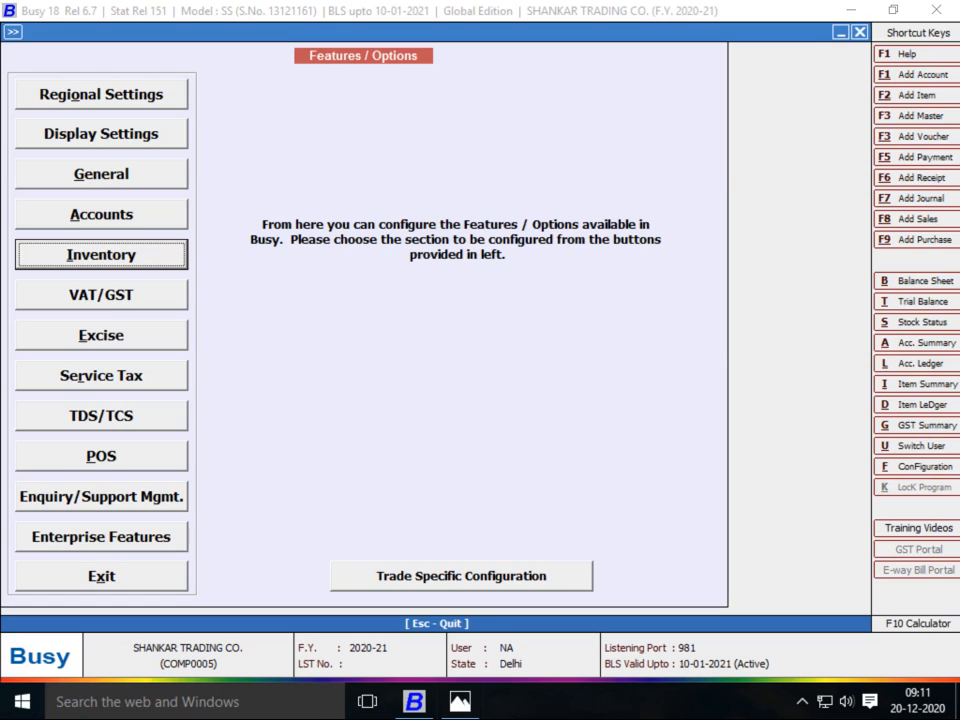
pyautogui.click(802, 701)
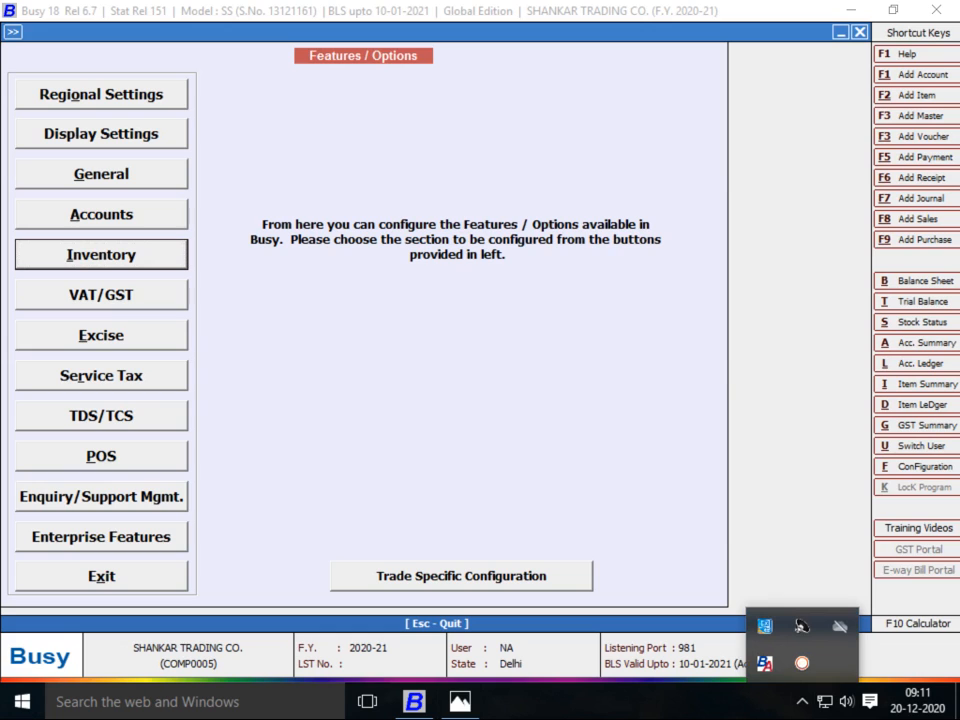
pyautogui.click(802, 663)
pyautogui.press('Return')
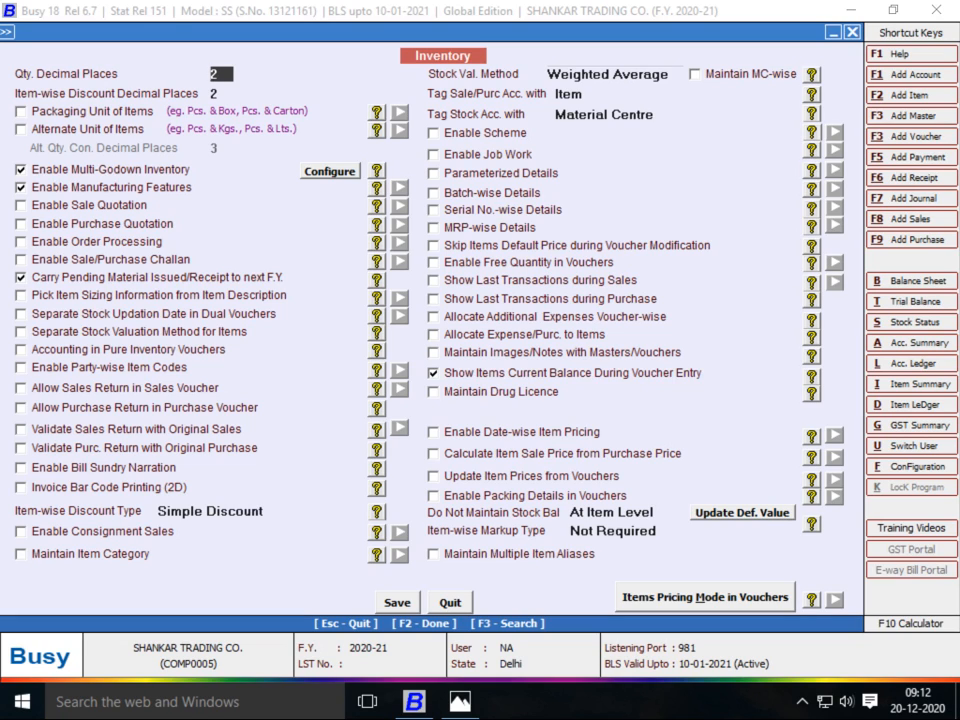
# Enable Material Centre at Item Level under Multi-Godown Inventory and confirm the setting
pyautogui.click(330, 171)
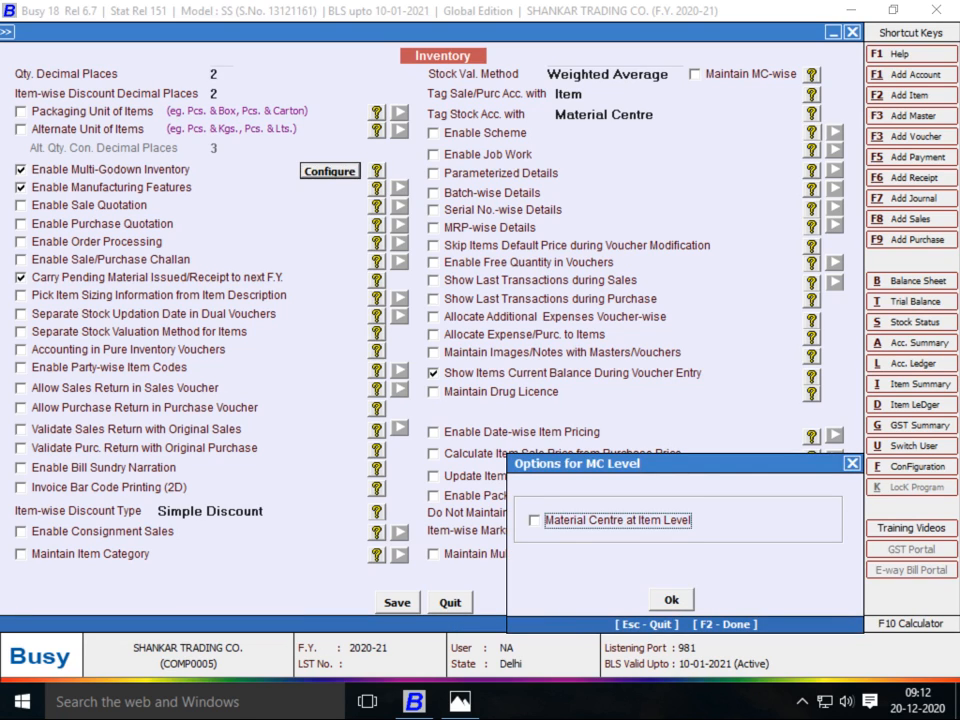
pyautogui.press('space')
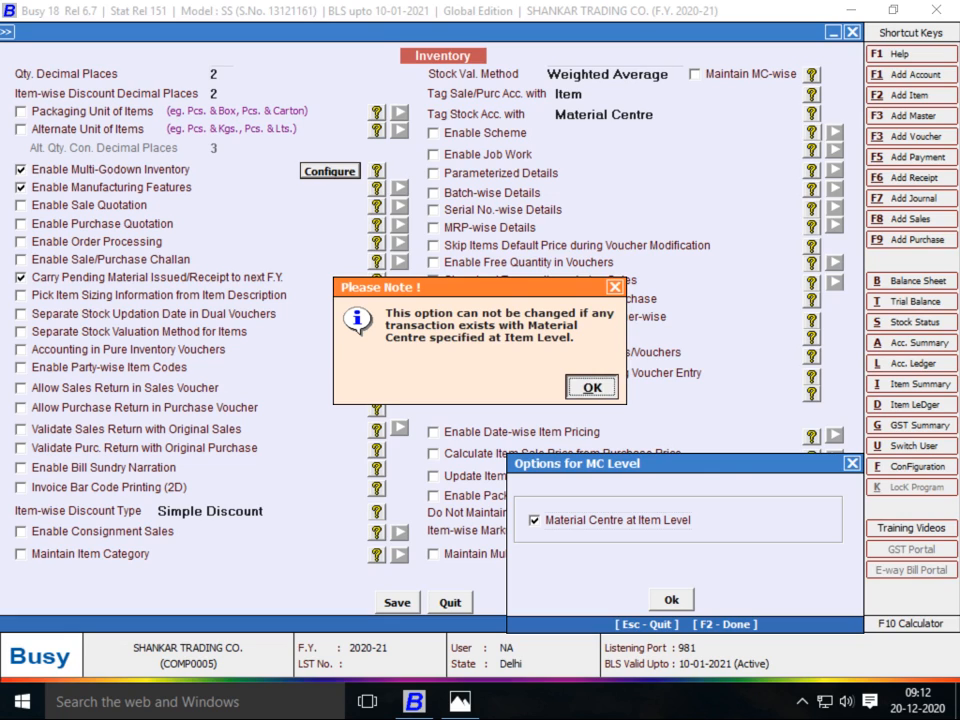
pyautogui.press('Return')
pyautogui.press('F2')
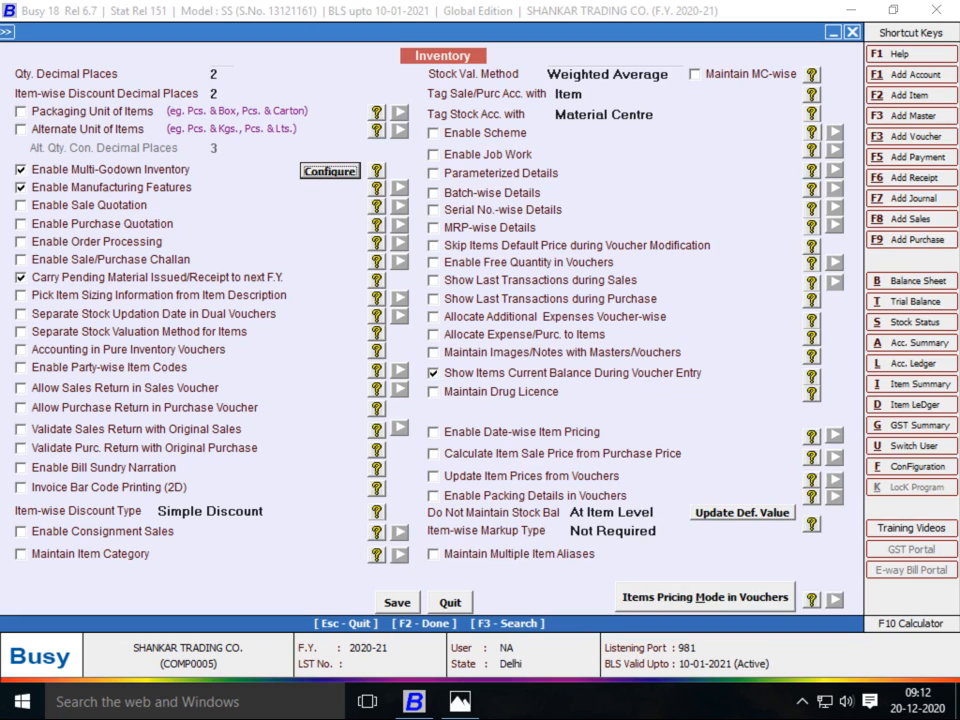
# Maintain stock MC-wise with FIFO as the stock valuation method
pyautogui.click(695, 74)
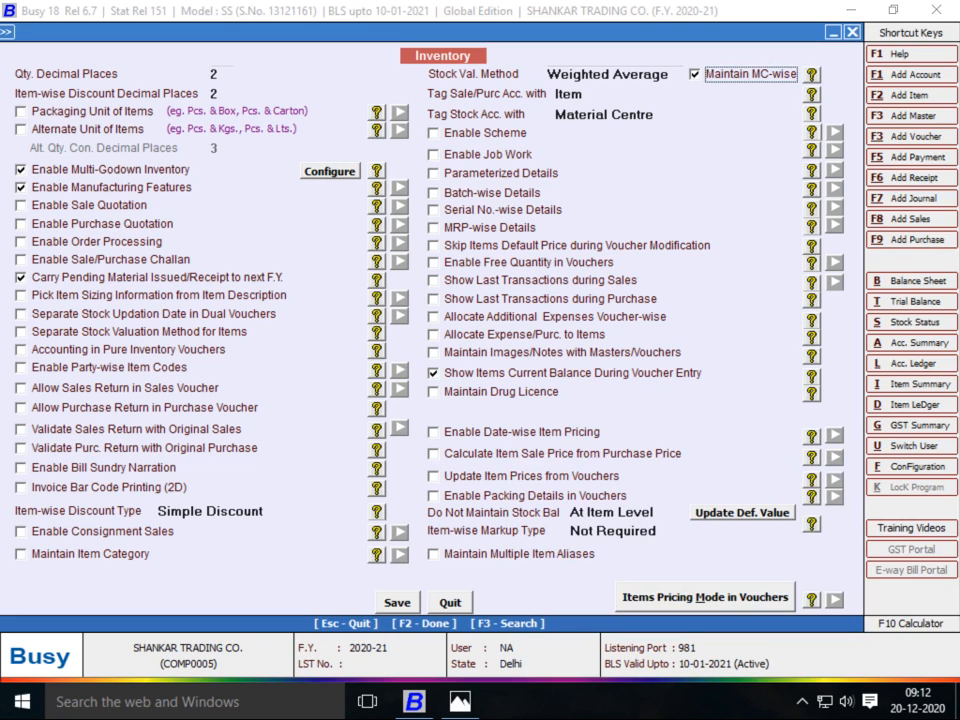
pyautogui.click(652, 74)
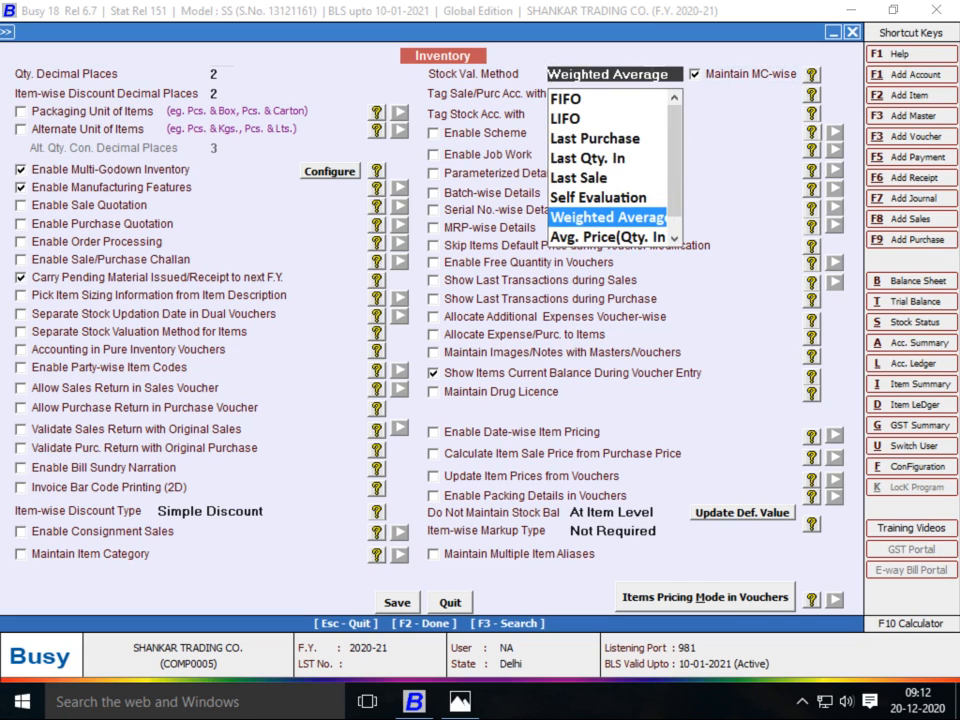
pyautogui.click(566, 99)
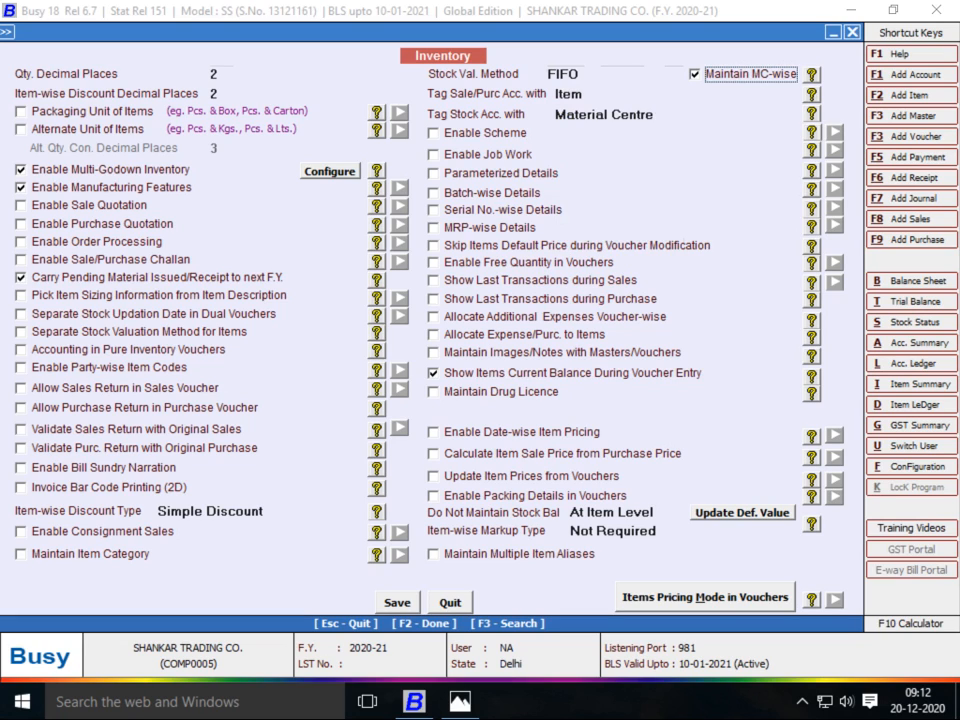
# Enable accounting in pure inventory vouchers for Material Issue, Material Receipt and Stock Transfer
pyautogui.click(21, 350)
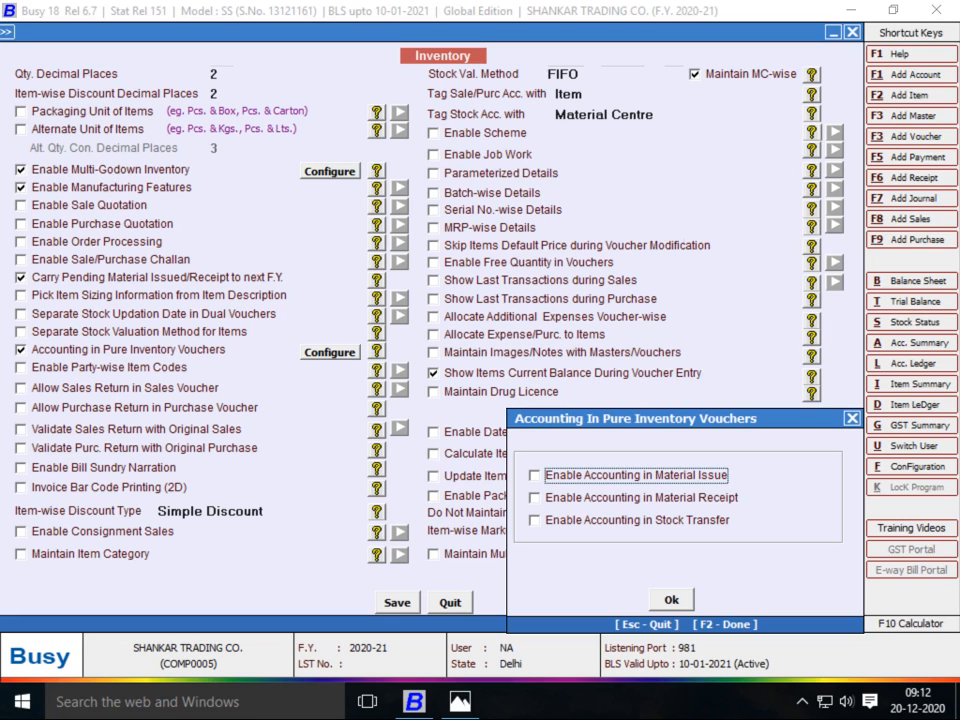
pyautogui.press('space')
pyautogui.click(534, 498)
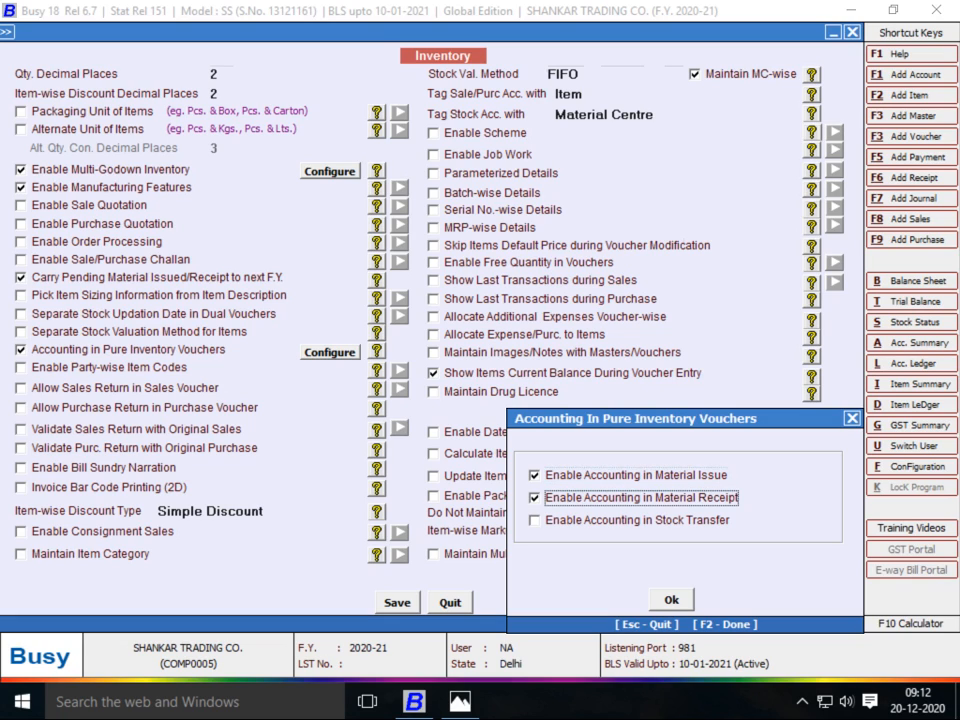
pyautogui.click(534, 520)
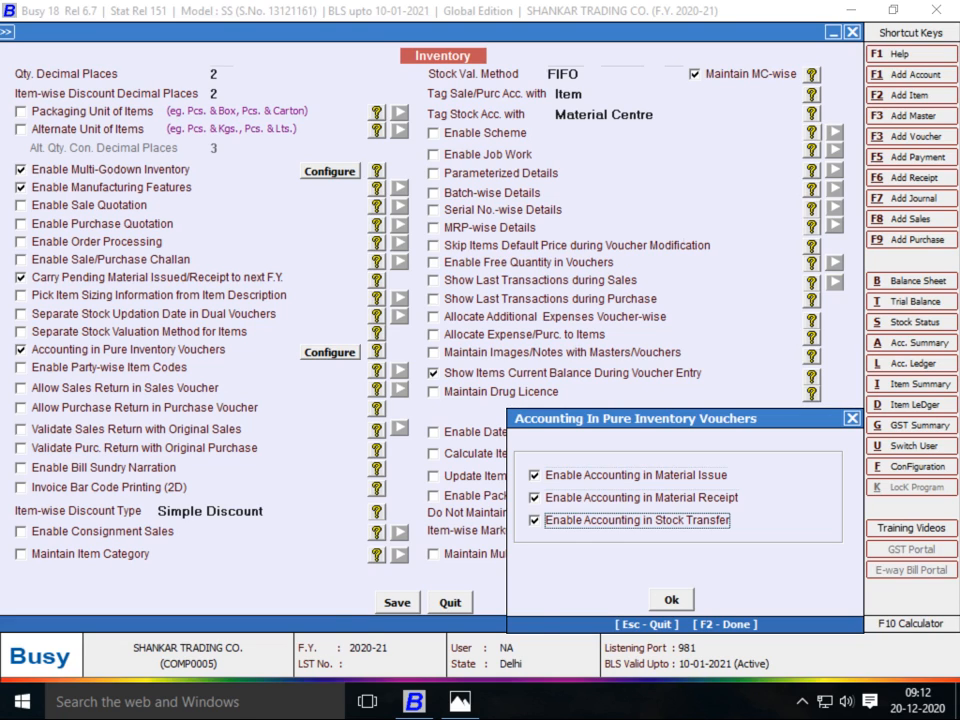
pyautogui.press('F2')
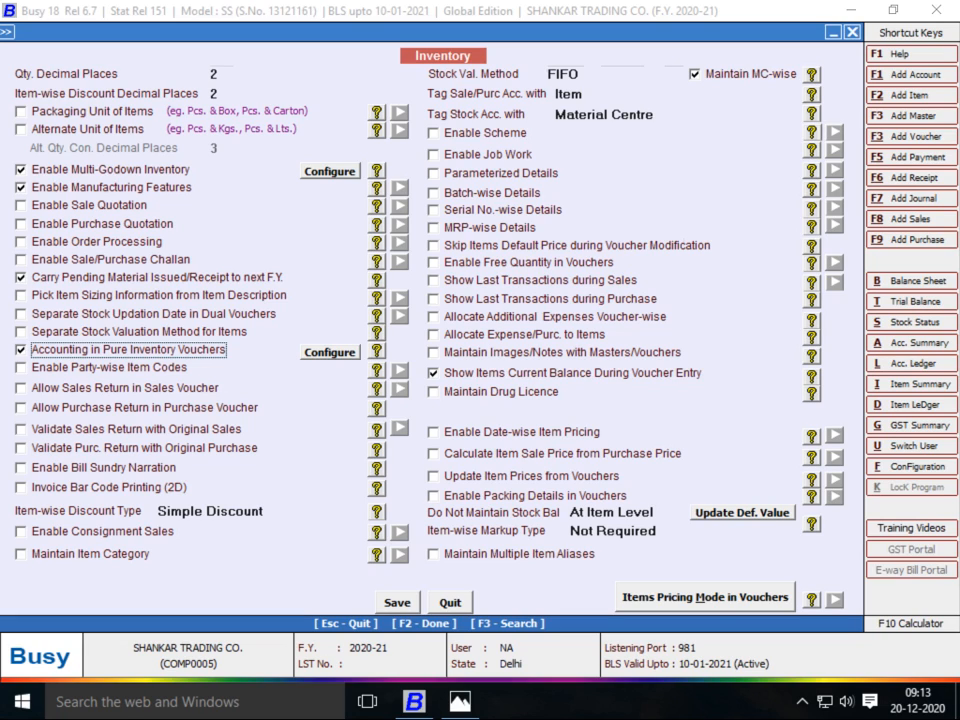
# Turn on Parameterized Details, then view the supplier invoice image in Photos
pyautogui.click(434, 174)
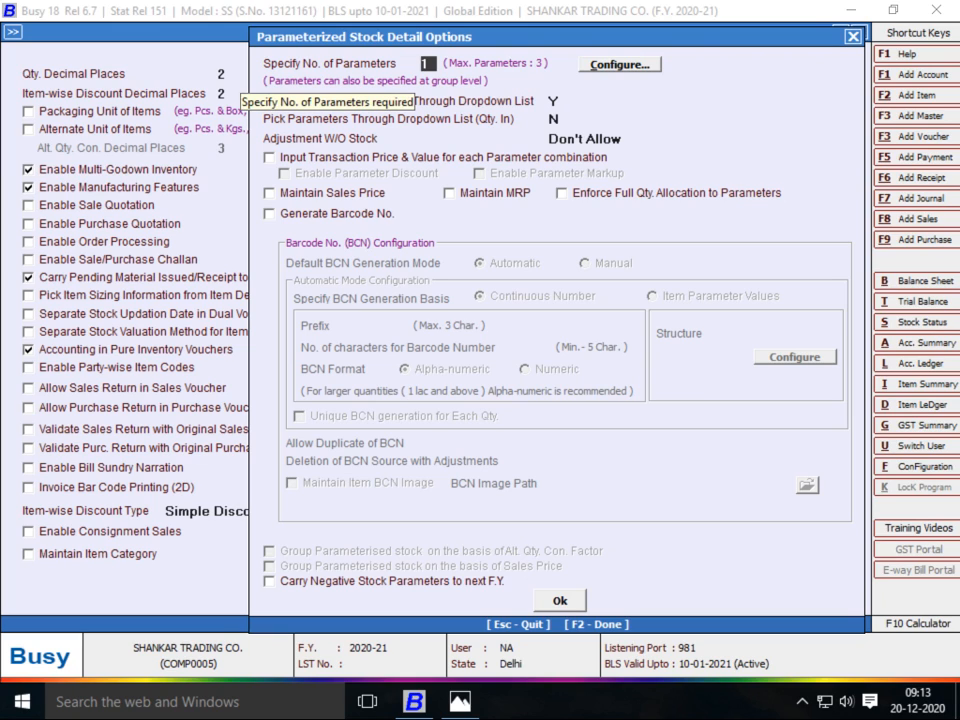
pyautogui.hotkey('alt', 'Tab')
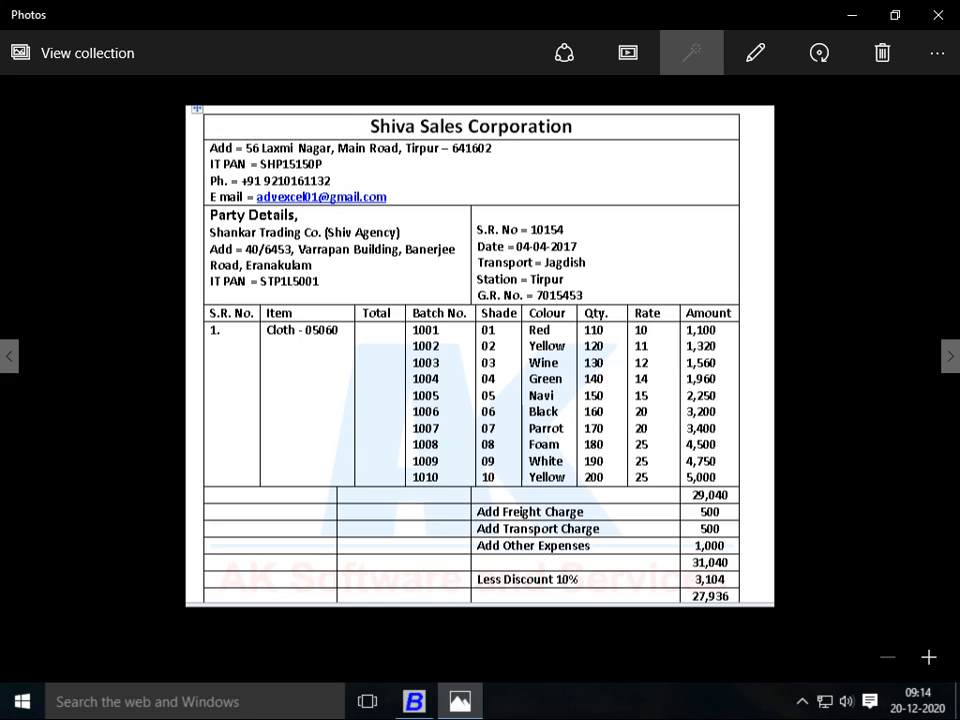
# Specify 3 stock parameters and open the parameter configuration table
pyautogui.hotkey('alt', 'Tab')
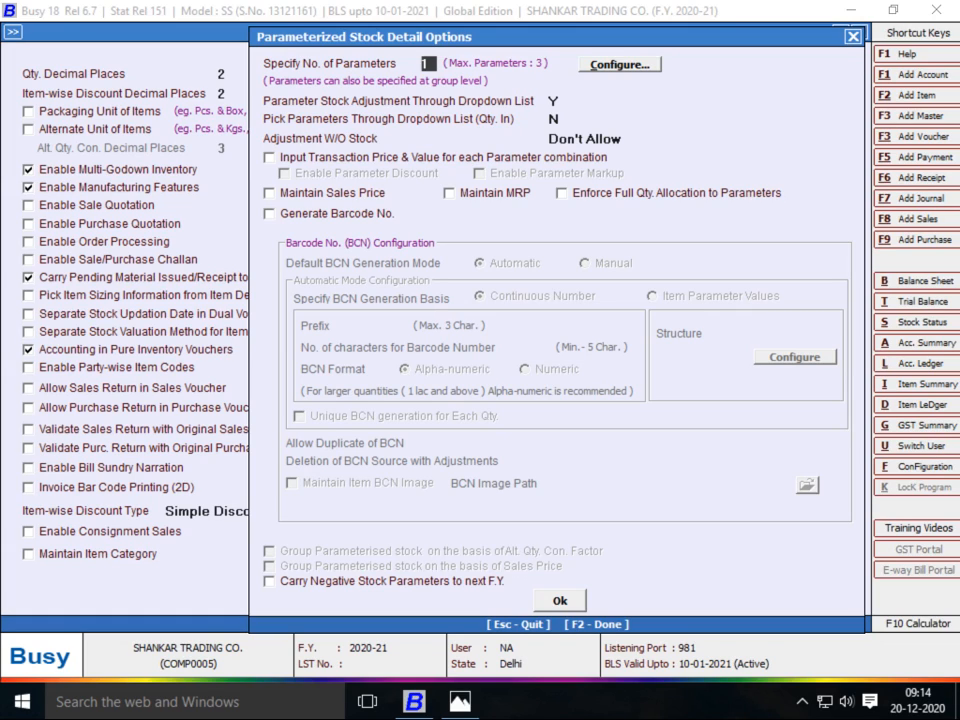
pyautogui.write('3')
pyautogui.press('Return')
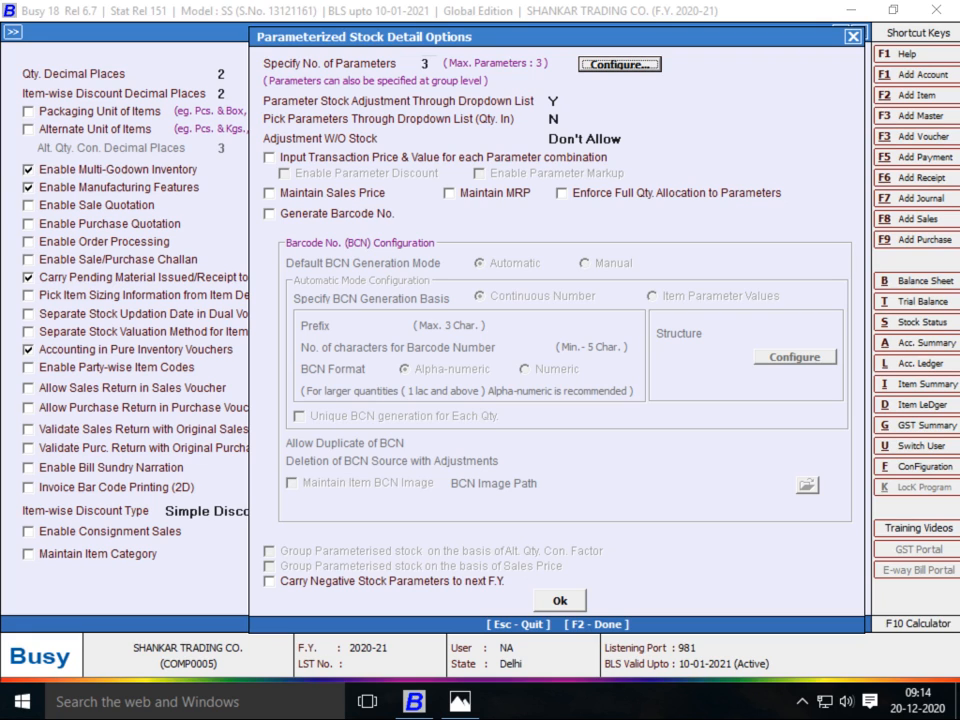
pyautogui.press('Return')
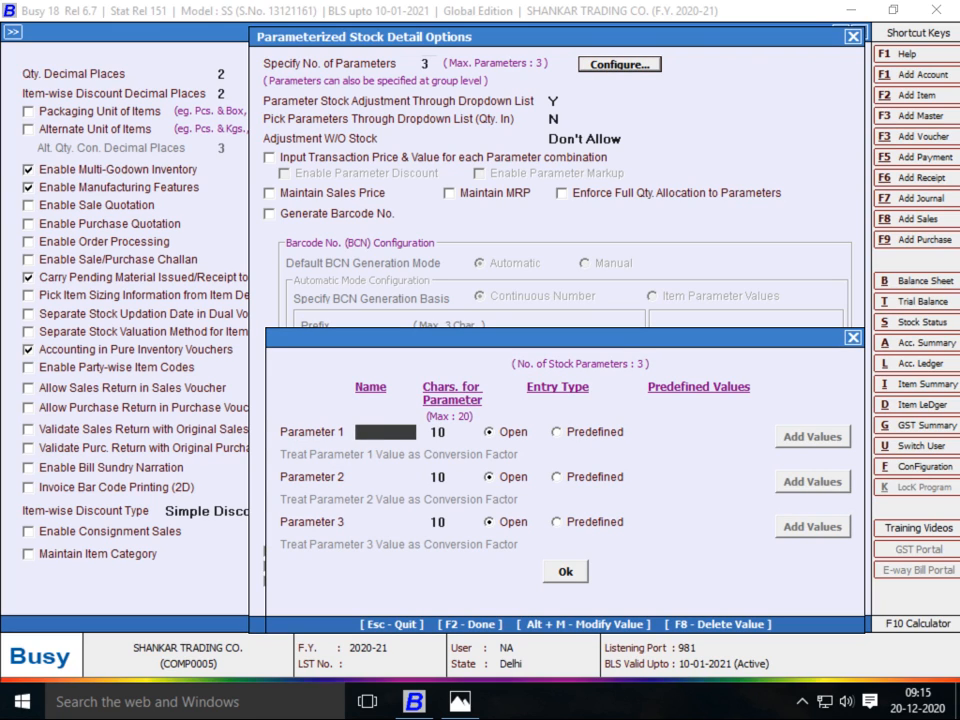
# Name parameter 1 BATCH NO with a 20-character limit
pyautogui.hotkey('alt', 'Tab')
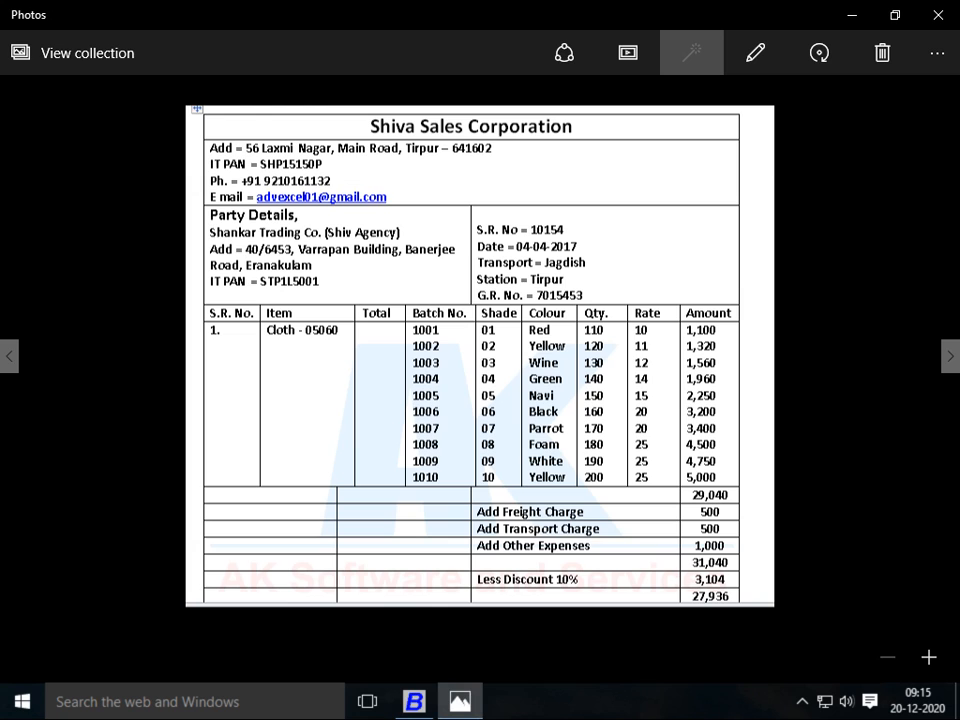
pyautogui.hotkey('alt', 'Tab')
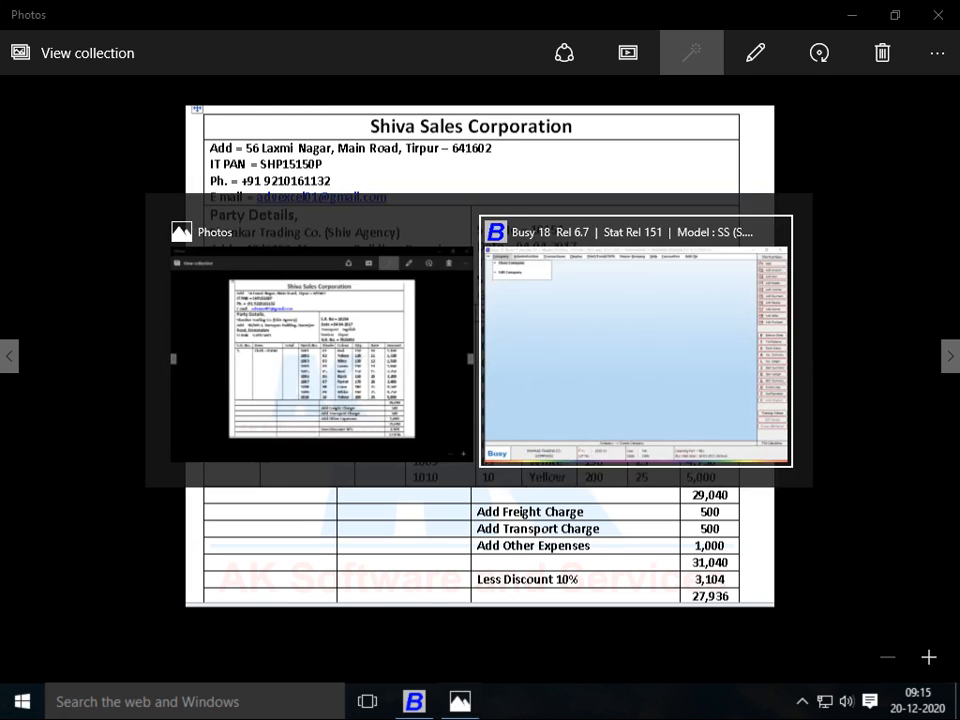
pyautogui.write('ATCH NO')
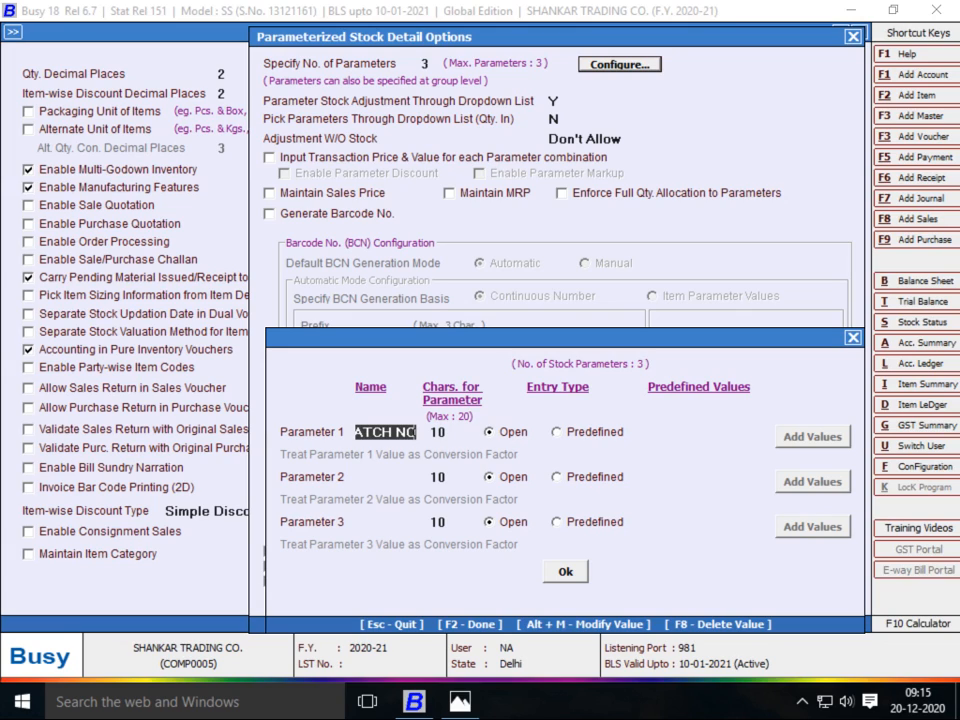
pyautogui.press('Return')
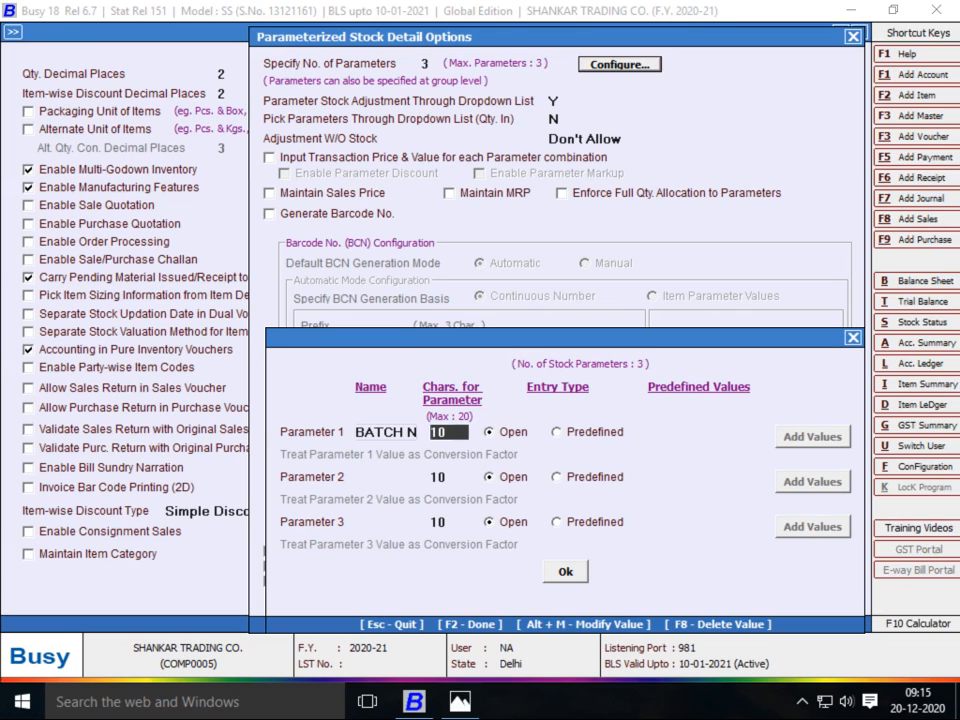
pyautogui.write('20')
pyautogui.press('Return')
# Set parameter 2 to SHADE with a 20-character limit
pyautogui.press('Return')
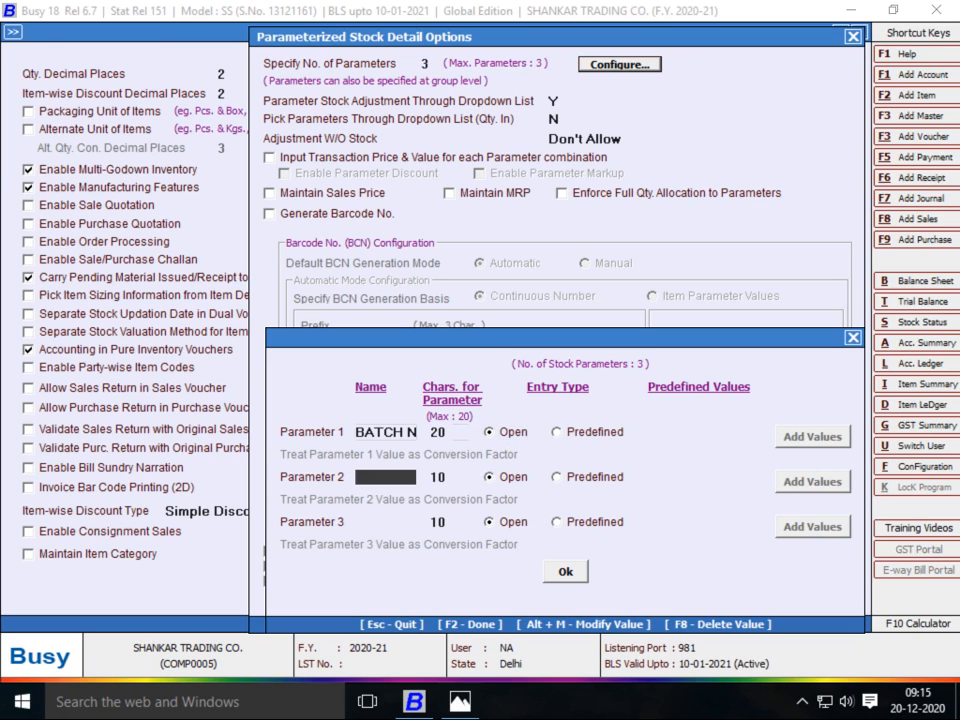
pyautogui.write('COLOUR')
pyautogui.press('Return')
pyautogui.write('20')
pyautogui.press('Return')
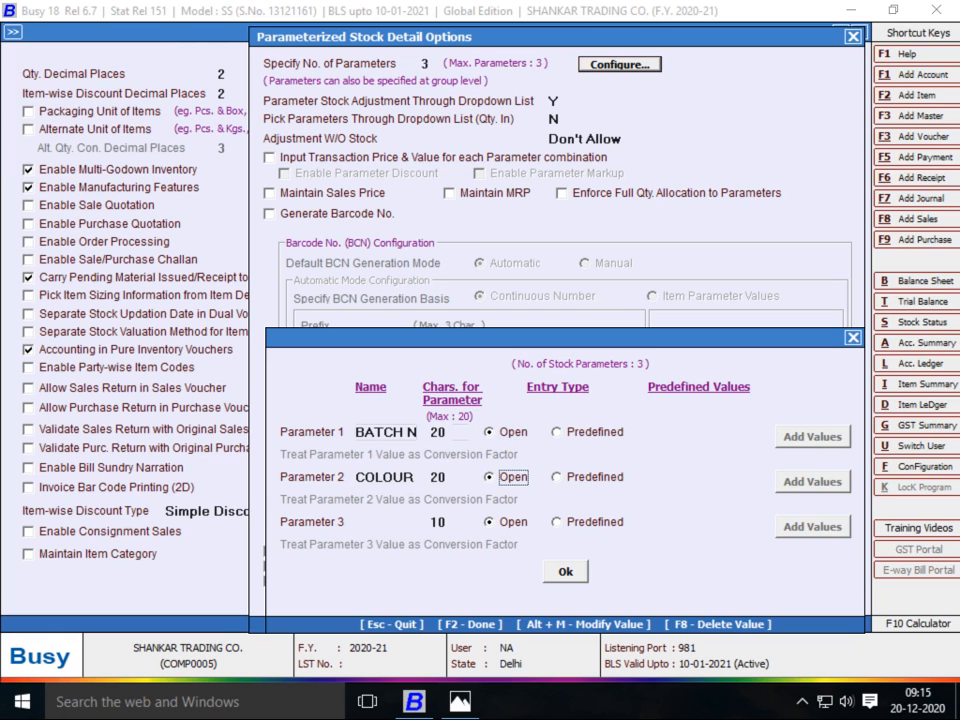
pyautogui.hotkey('alt', 'Tab')
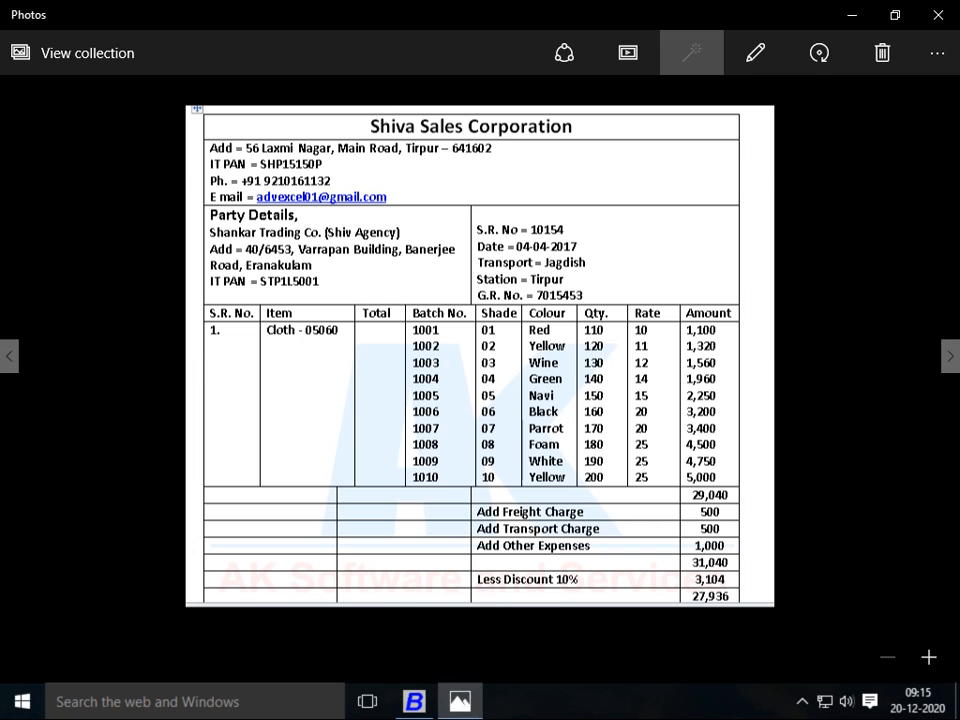
pyautogui.hotkey('alt', 'Tab')
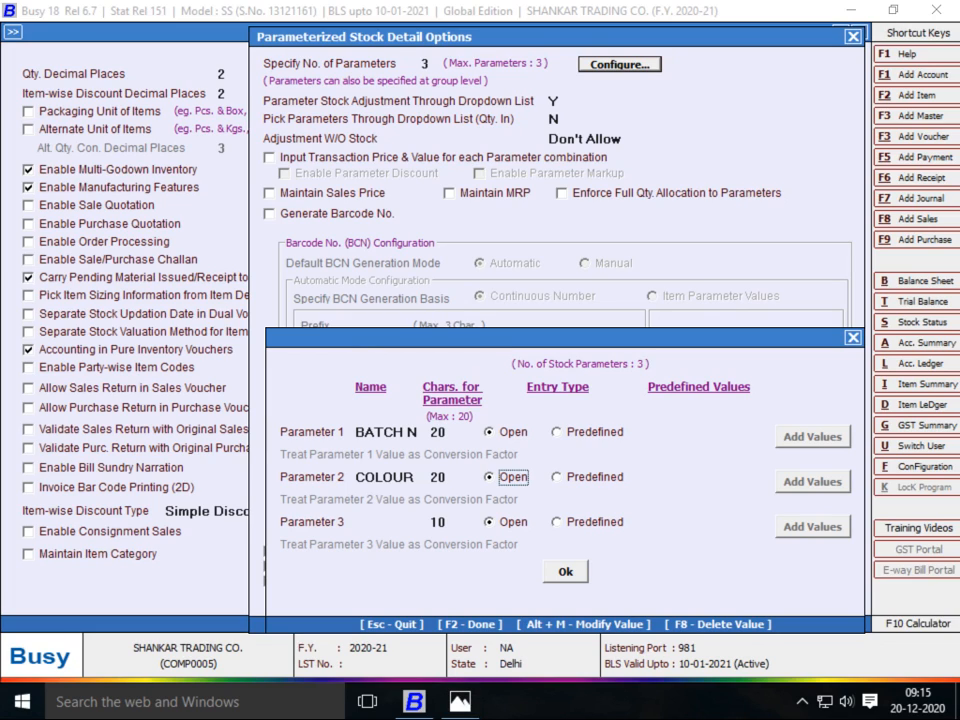
pyautogui.click(385, 477)
pyautogui.press('BackSpace')
pyautogui.press('BackSpace')
pyautogui.press('BackSpace')
pyautogui.press('BackSpace')
pyautogui.press('BackSpace')
pyautogui.press('BackSpace')
pyautogui.press('BackSpace')
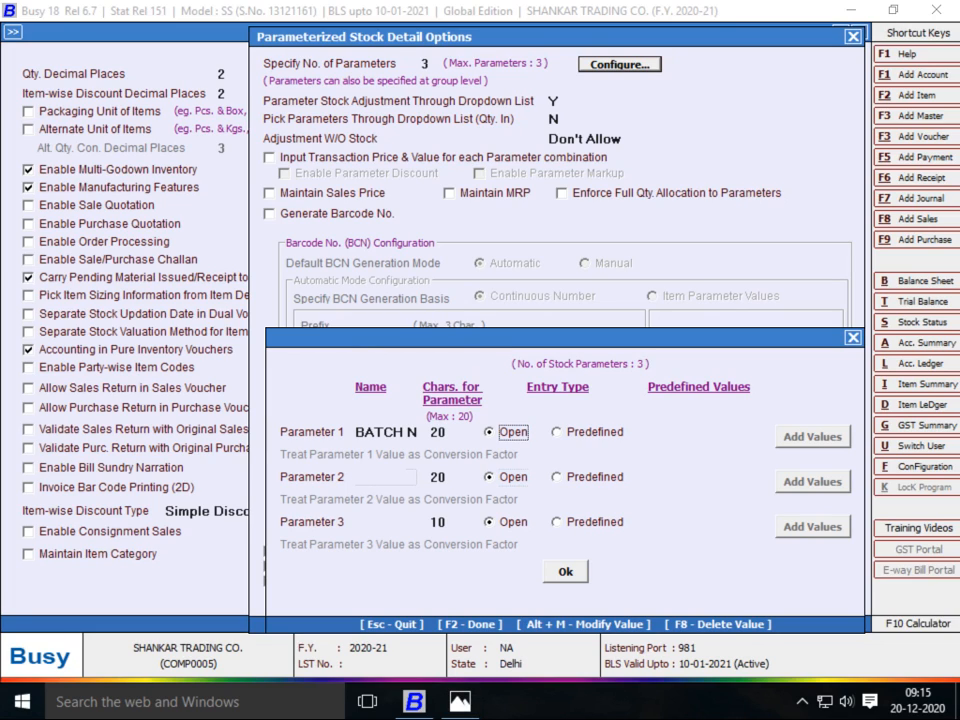
pyautogui.press('Return')
pyautogui.write('SHADE')
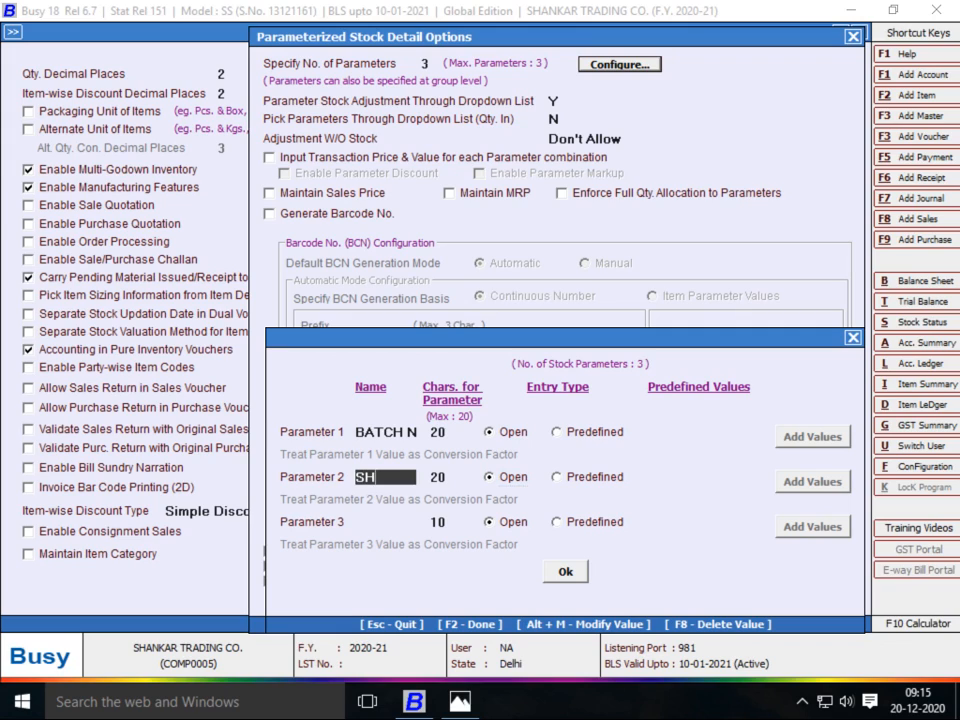
pyautogui.press('Return')
pyautogui.press('Return')
pyautogui.press('Return')
# Name parameter 3 COLOUR, 20 characters, open entry, and save the parameter definitions
pyautogui.write('COLOUR')
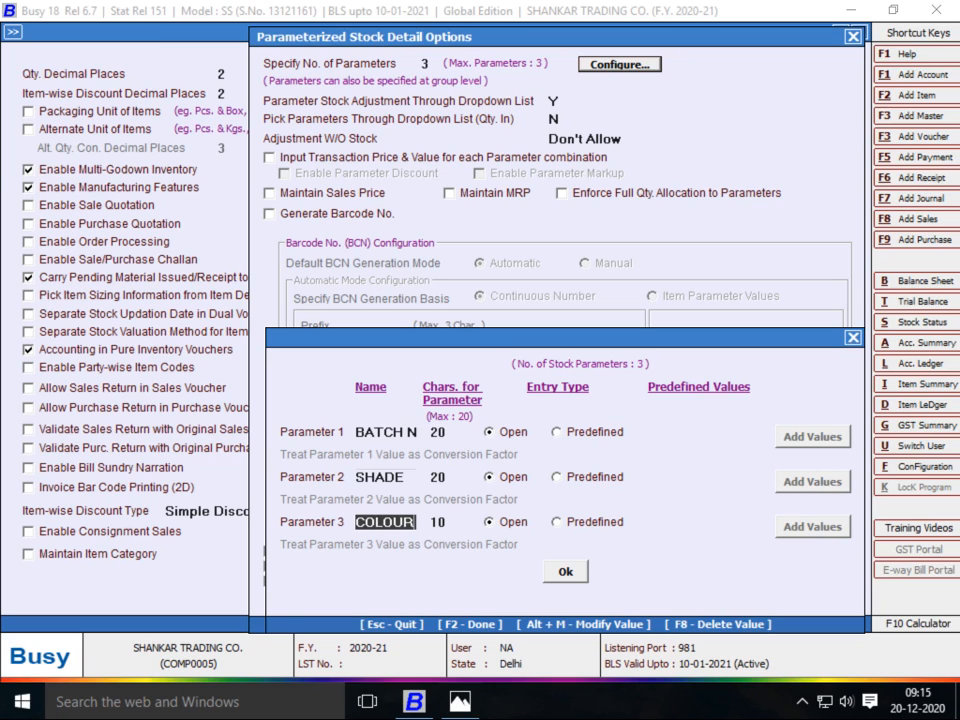
pyautogui.press('Return')
pyautogui.write('20')
pyautogui.press('Return')
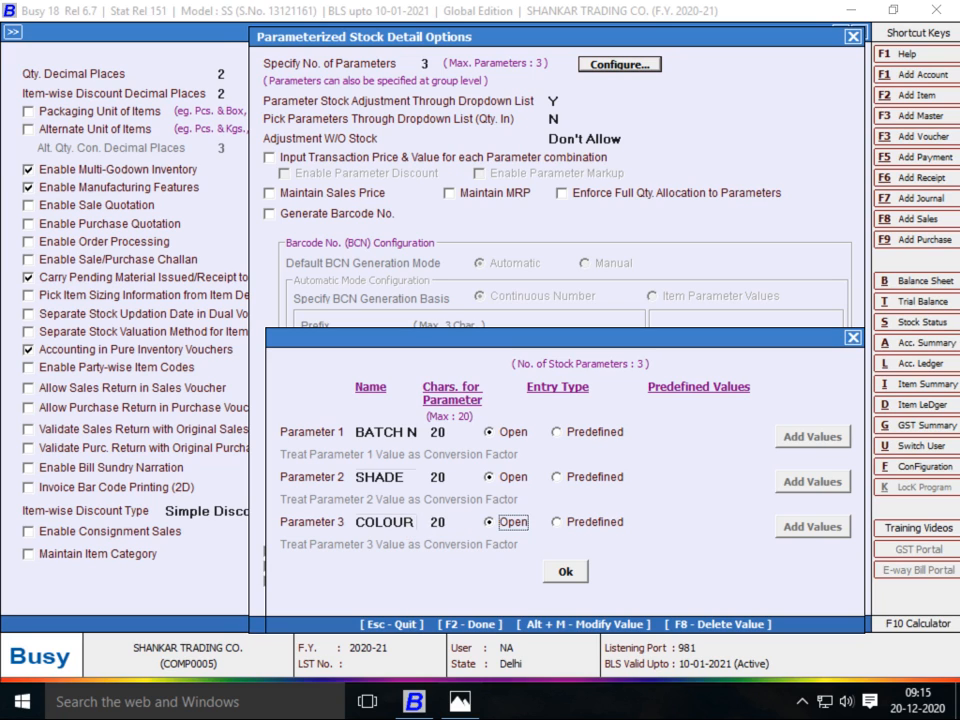
pyautogui.press('Return')
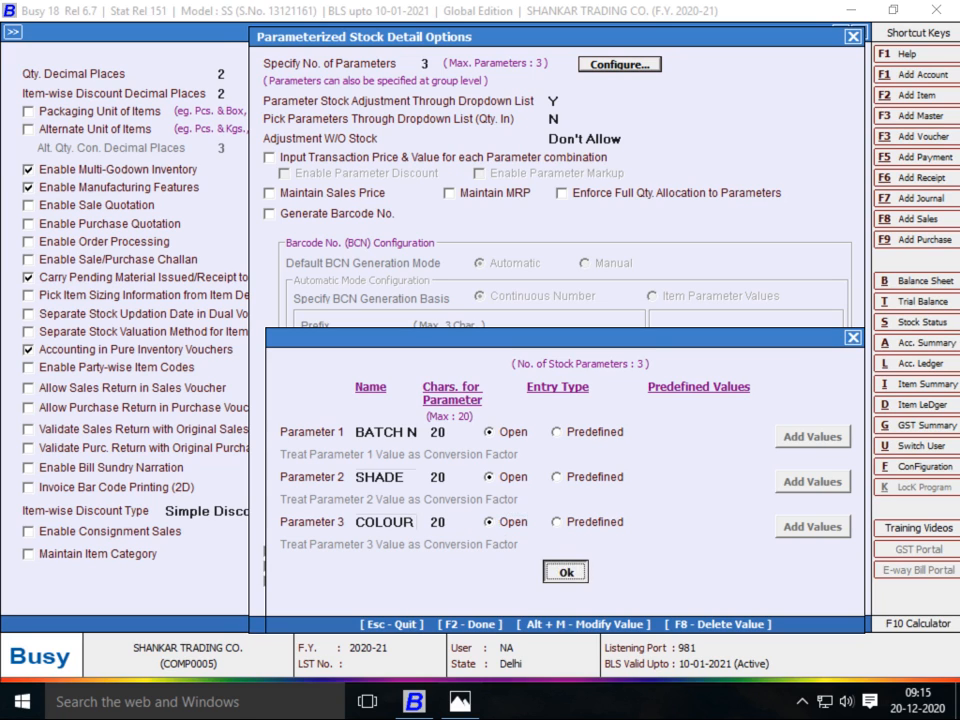
pyautogui.press('Return')
pyautogui.hotkey('alt', 'Tab')
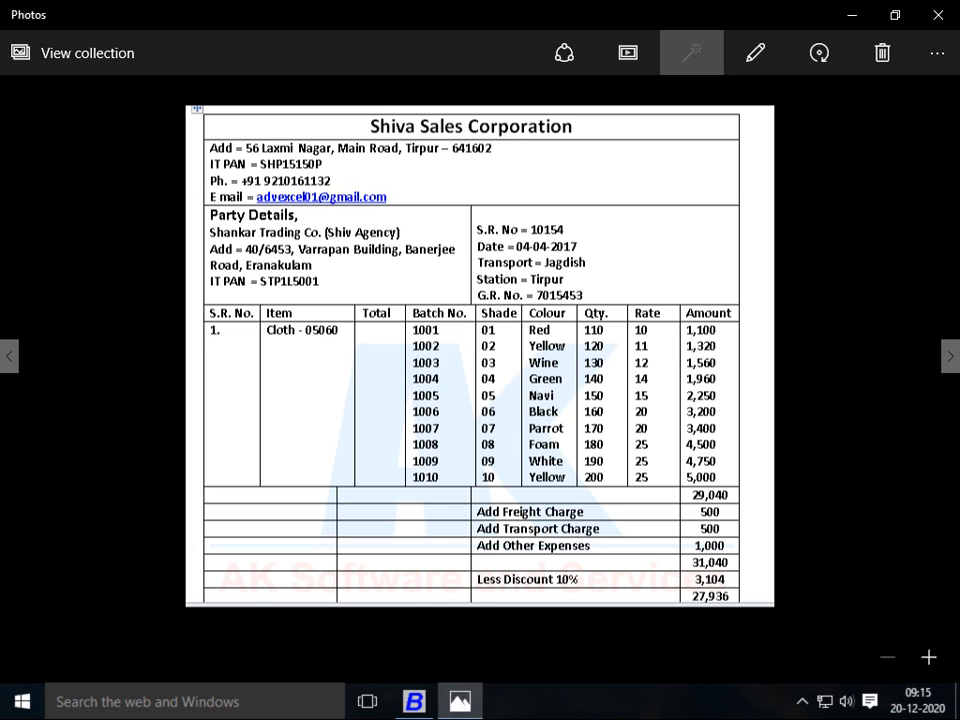
pyautogui.hotkey('alt', 'Tab')
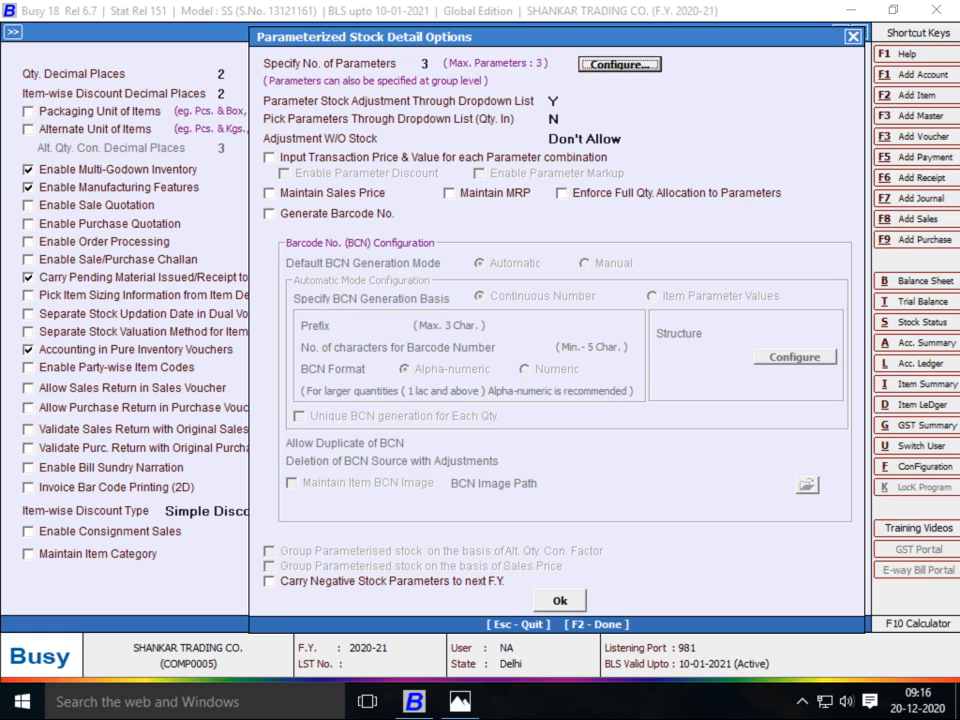
# Turn on price and value input per parameter combination, keep Sales Price and MRP off, and confirm
pyautogui.click(269, 158)
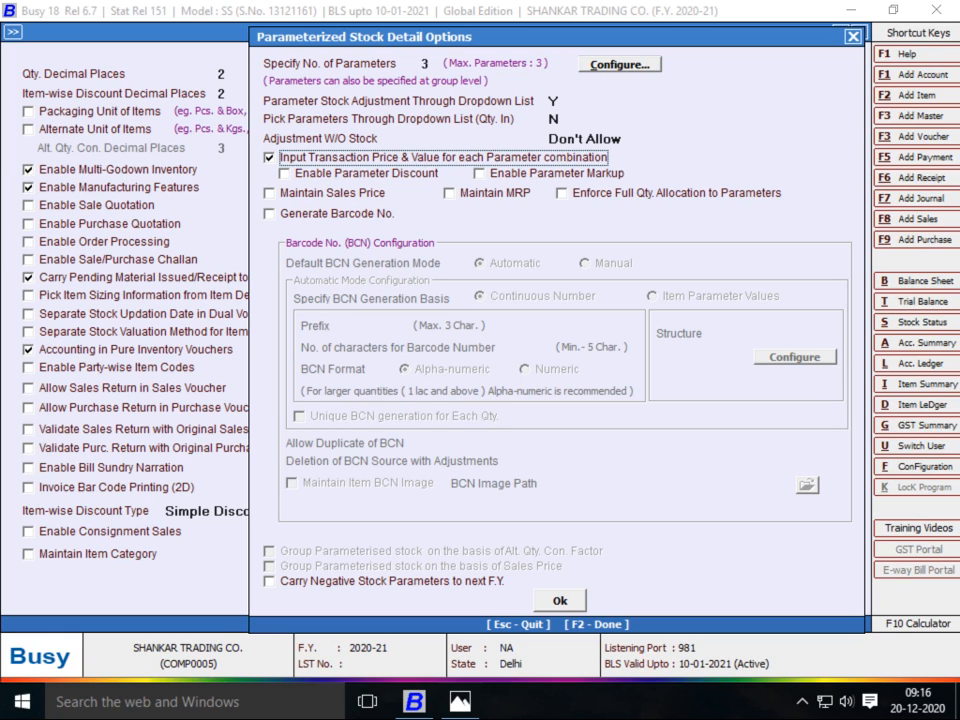
pyautogui.click(269, 193)
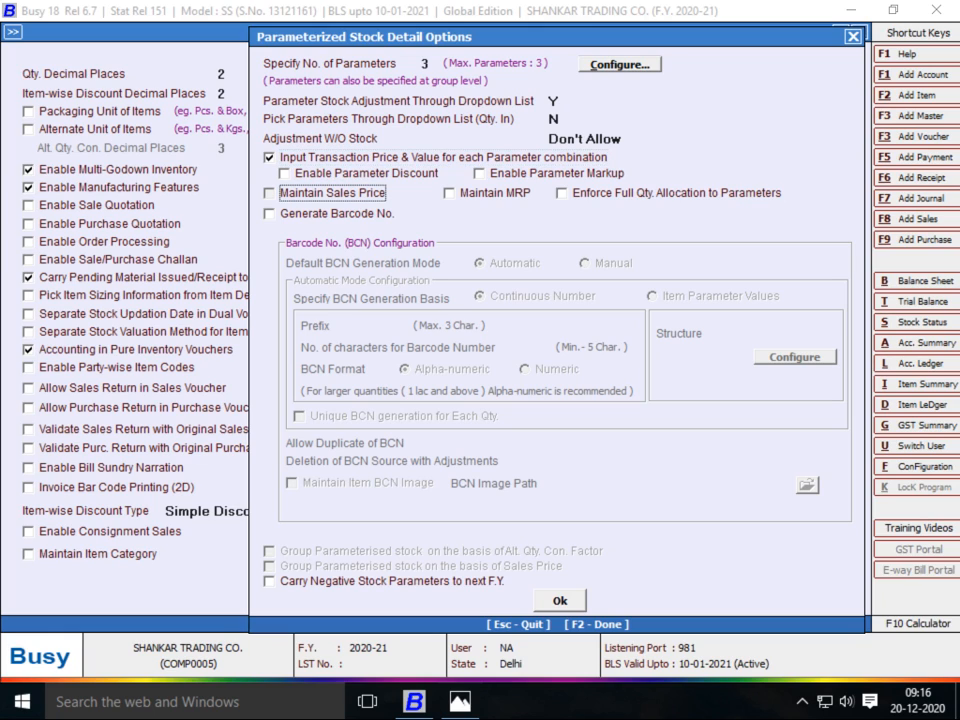
pyautogui.press('Return')
pyautogui.press('space')
pyautogui.hotkey('shift', 'Tab')
pyautogui.press('space')
pyautogui.press('Return')
pyautogui.press('space')
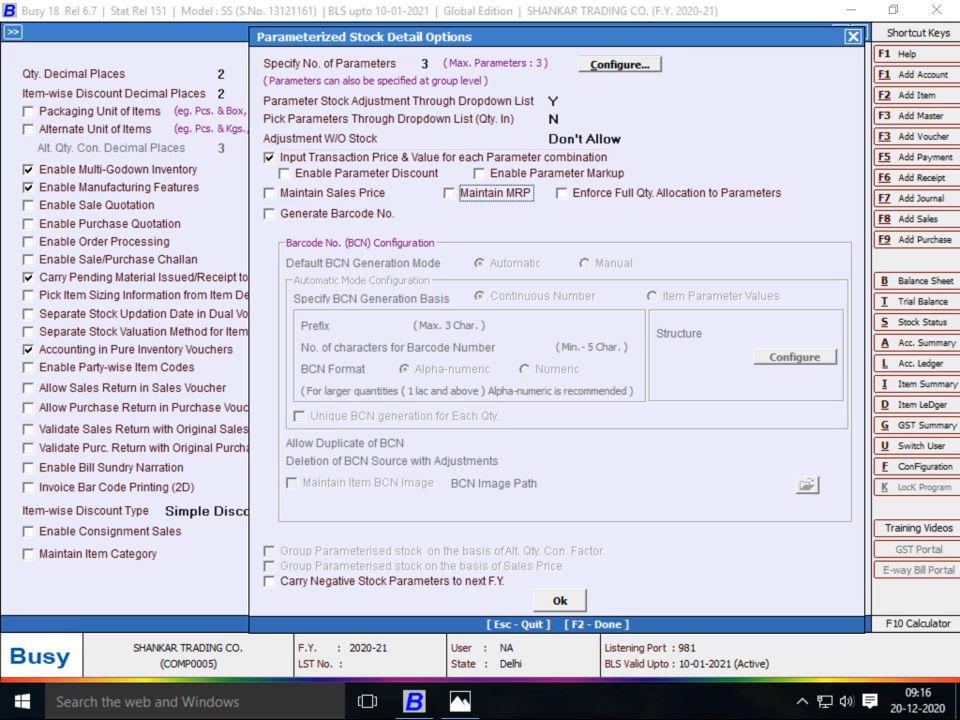
pyautogui.press('F2')
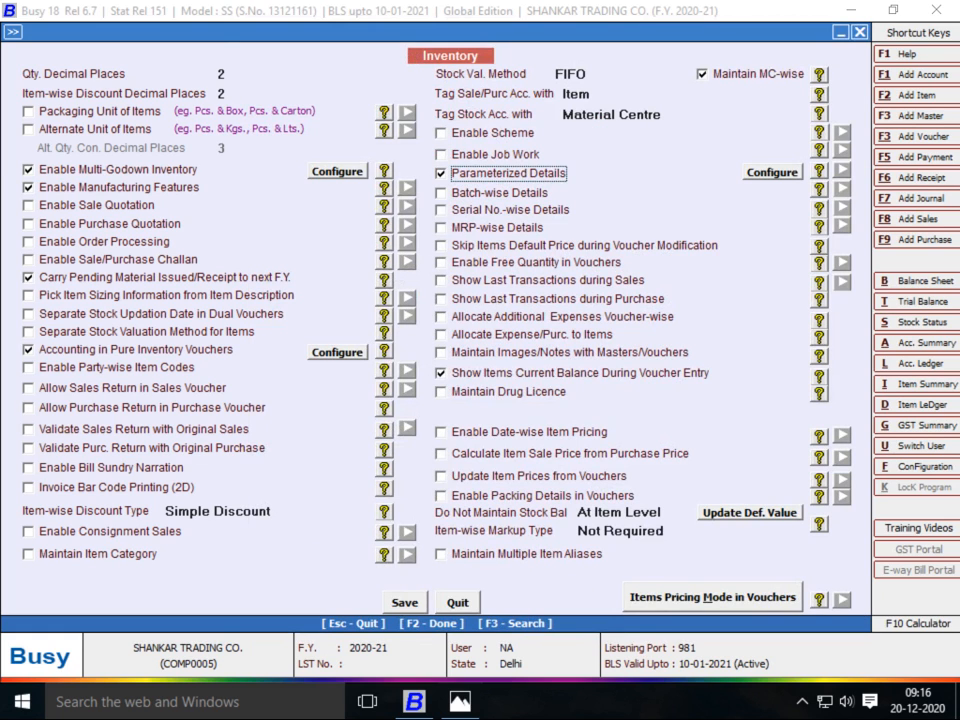
# Save the inventory settings and start a new purchase voucher in the Main series
pyautogui.press('F2')
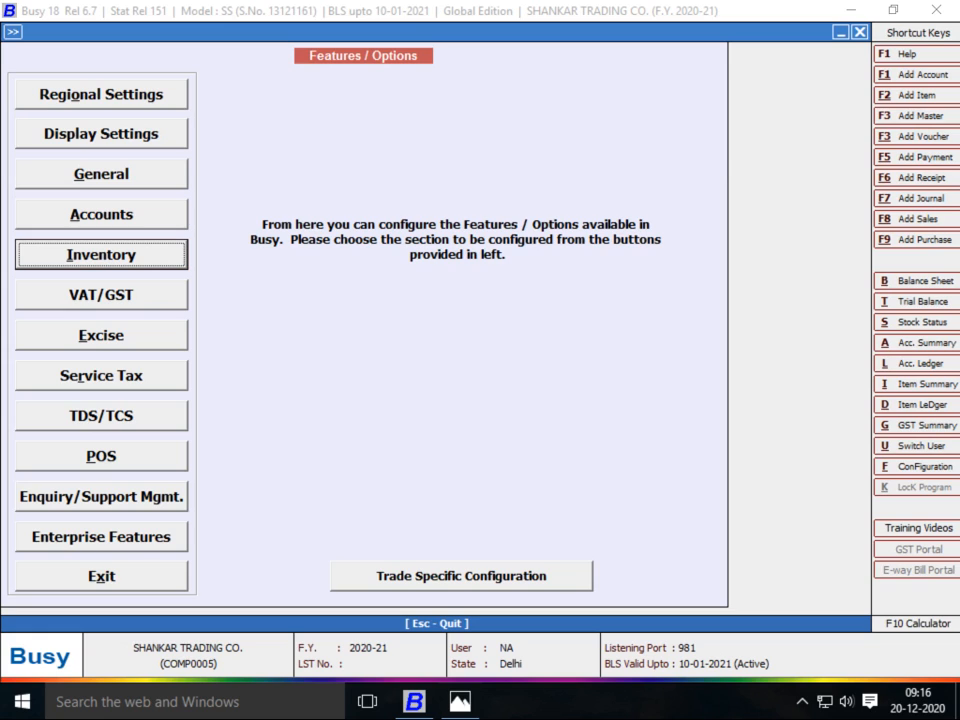
pyautogui.press('Escape')
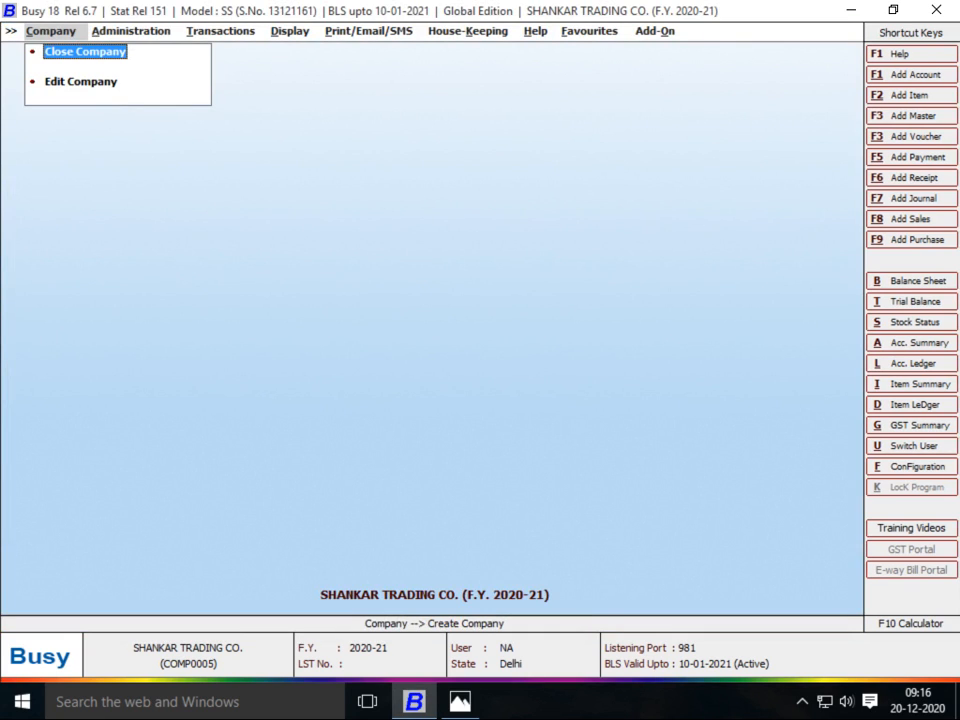
pyautogui.press('Right')
pyautogui.press('Right')
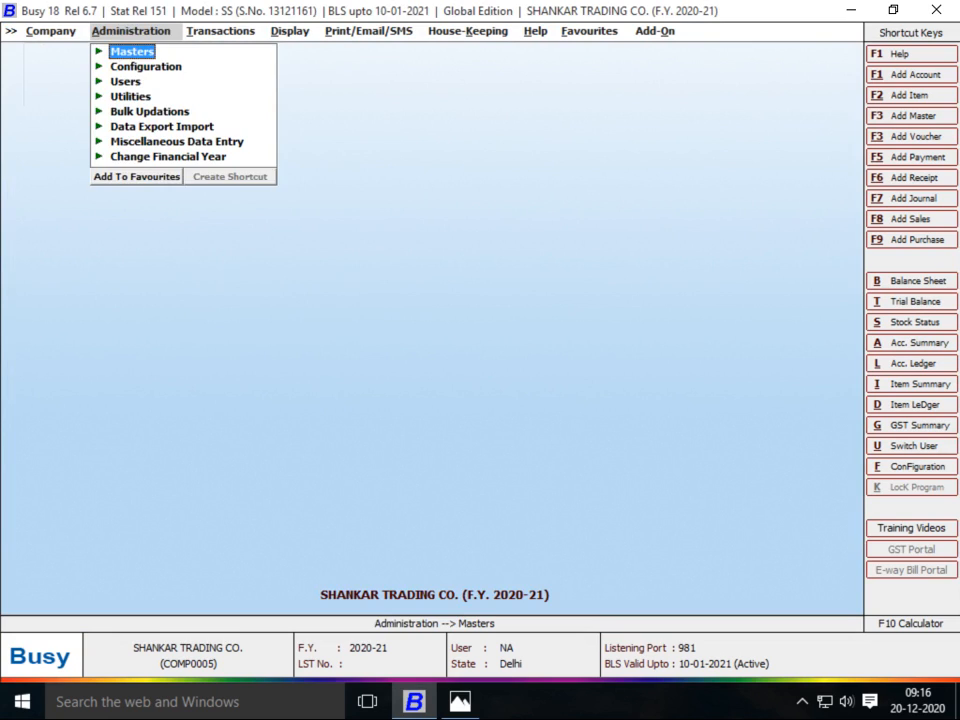
pyautogui.press('Down')
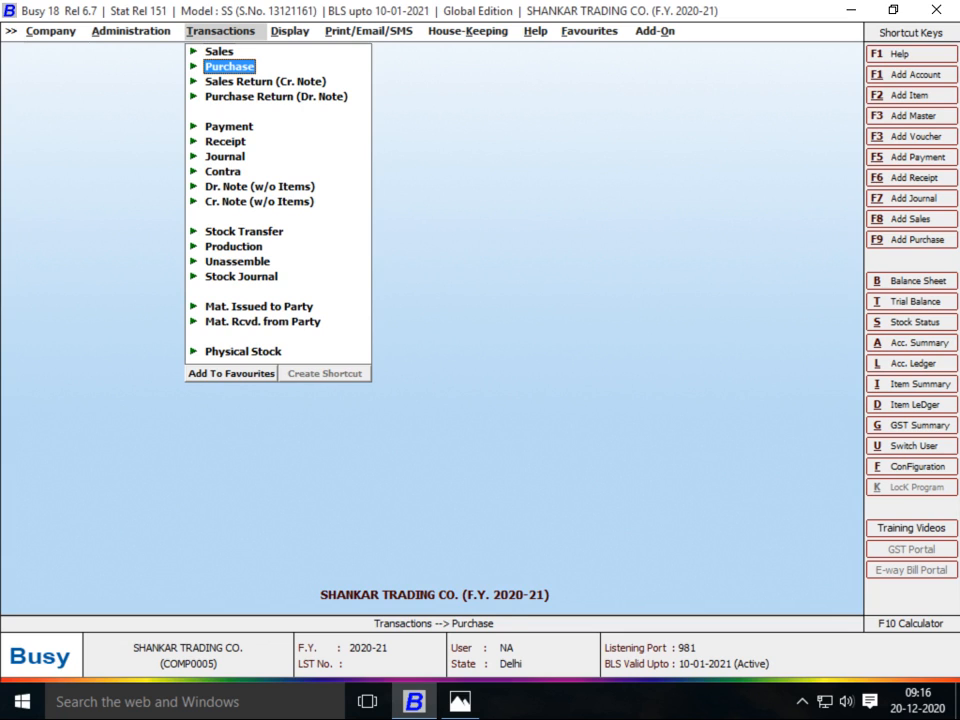
pyautogui.press('Return')
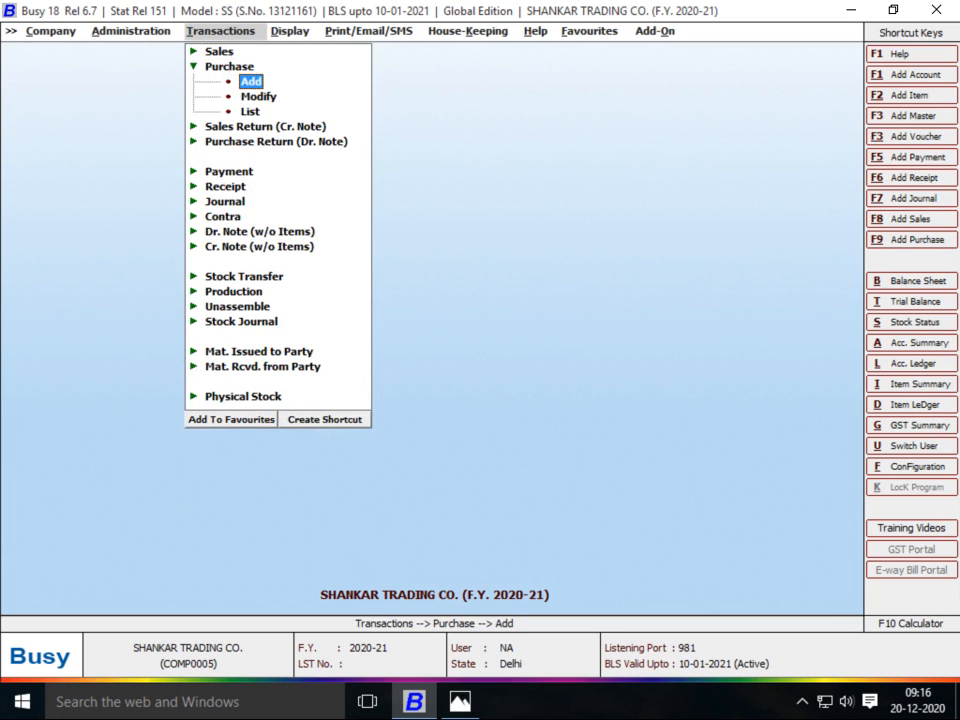
pyautogui.press('Return')
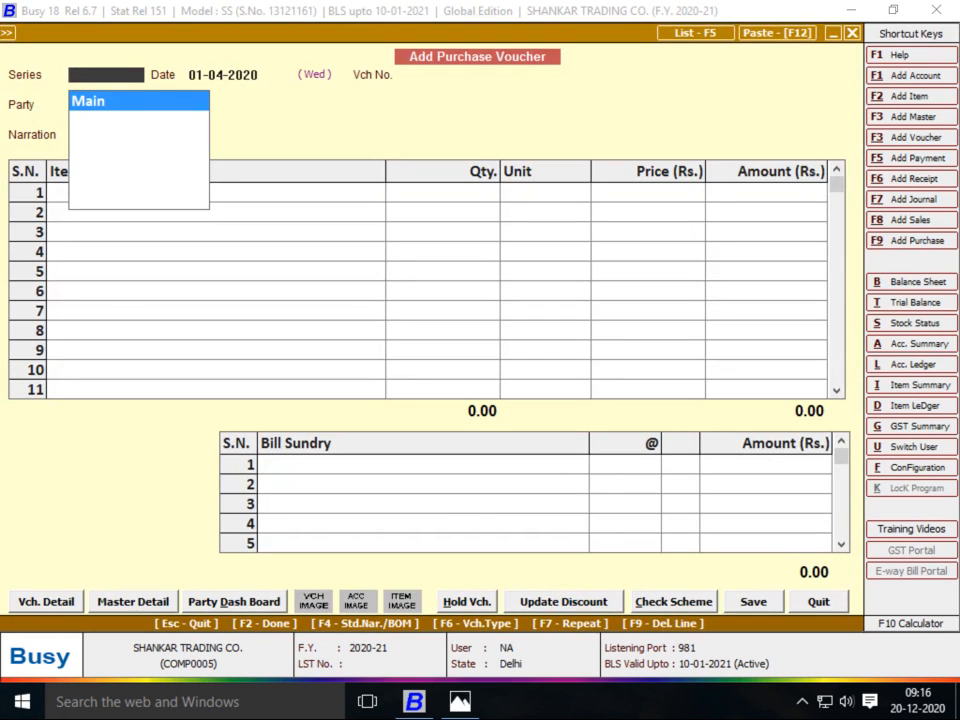
pyautogui.press('Return')
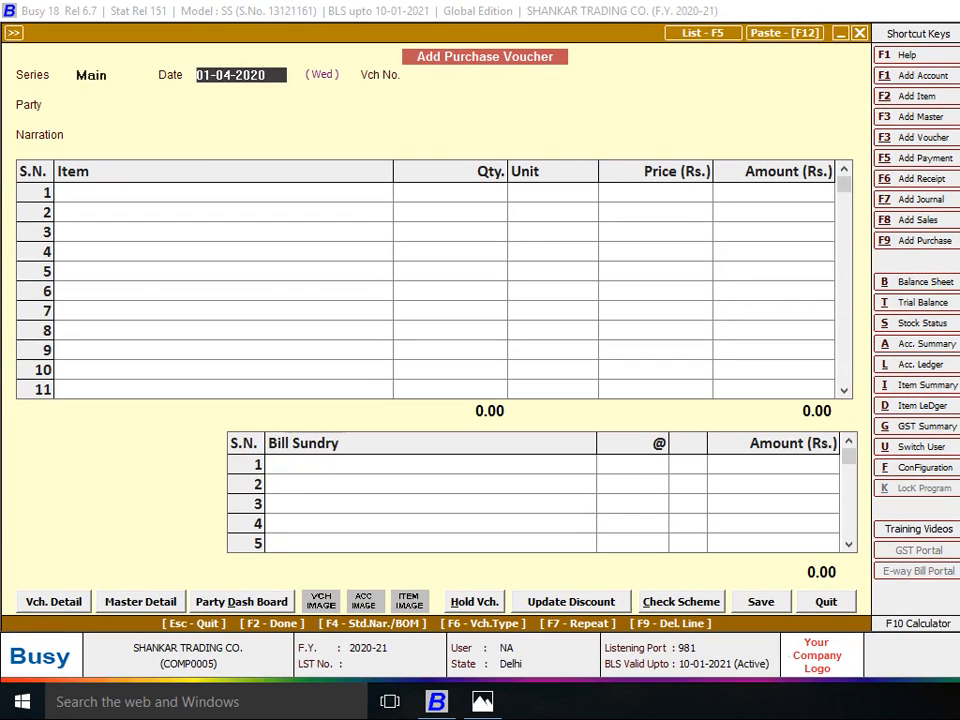
# Date the purchase voucher 04-04-2020 and number it 10154
pyautogui.hotkey('alt', 'Tab')
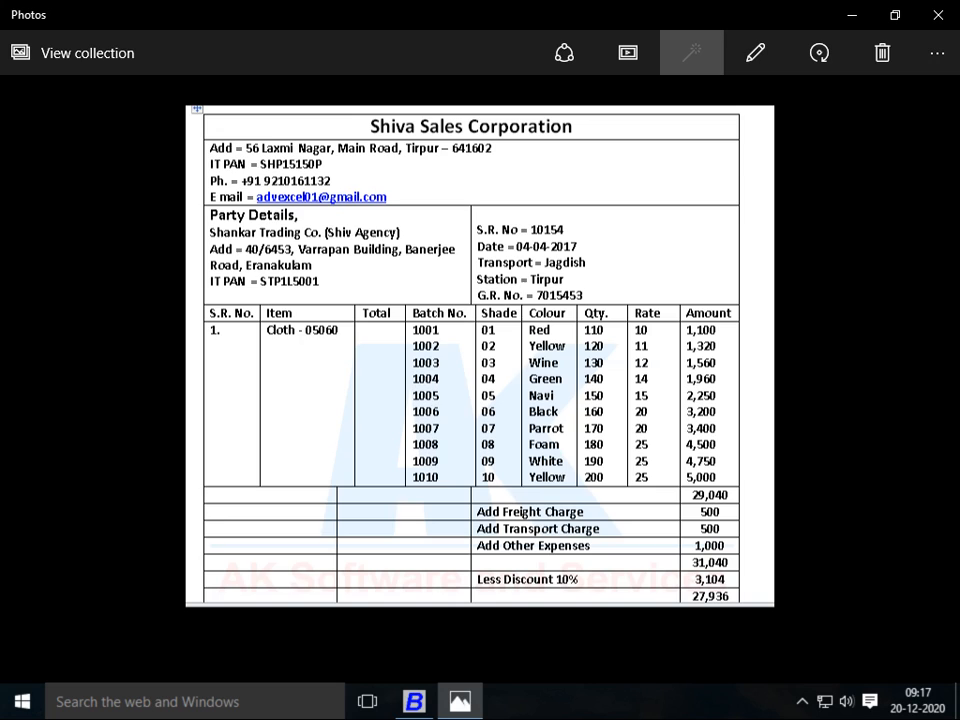
pyautogui.hotkey('alt', 'Tab')
pyautogui.write('04-04-2020')
pyautogui.press('Return')
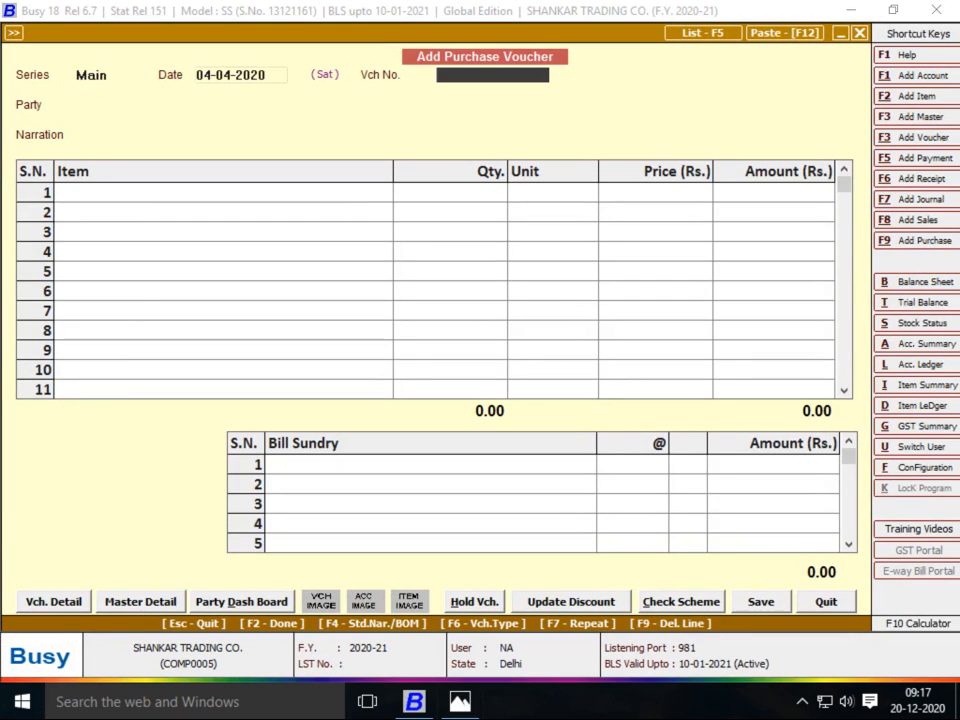
pyautogui.hotkey('alt', 'Tab')
# Start a new party account, entering the supplier name SHIVA SALES COR
pyautogui.hotkey('alt', 'Tab')
pyautogui.write('10154')
pyautogui.press('Return')
pyautogui.hotkey('alt', 'Tab')
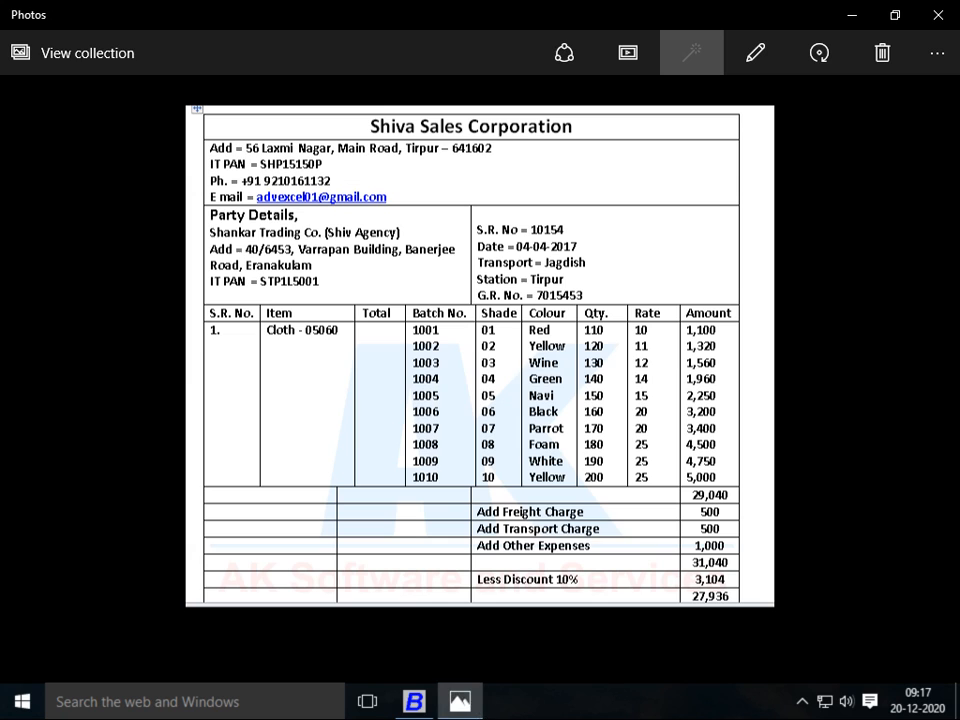
pyautogui.hotkey('alt', 'Tab')
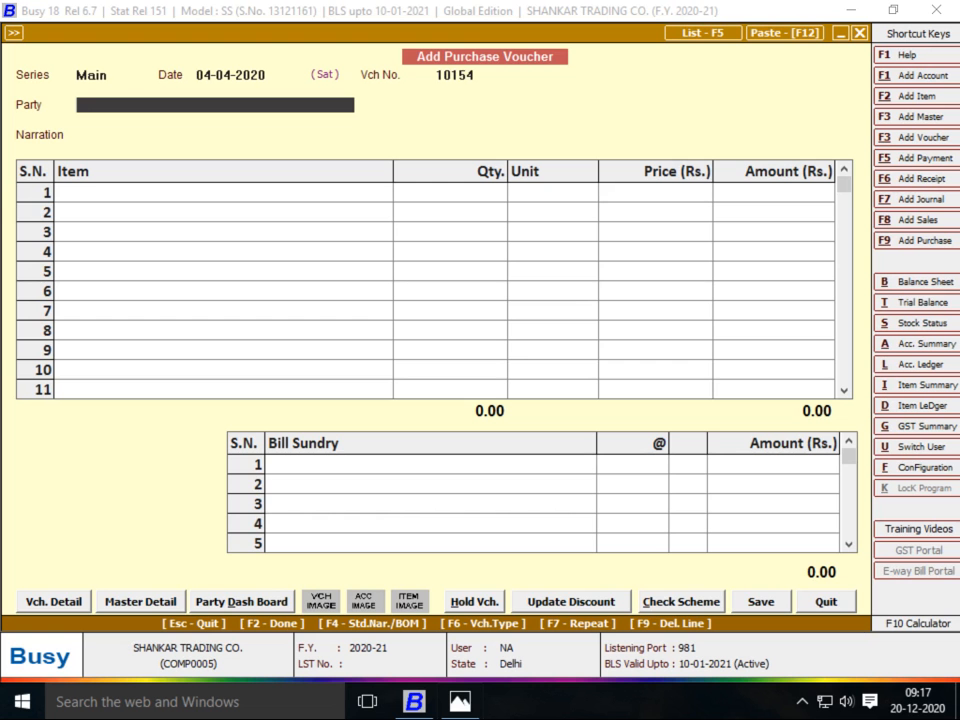
pyautogui.press('F3')
pyautogui.write('SHIVA S')
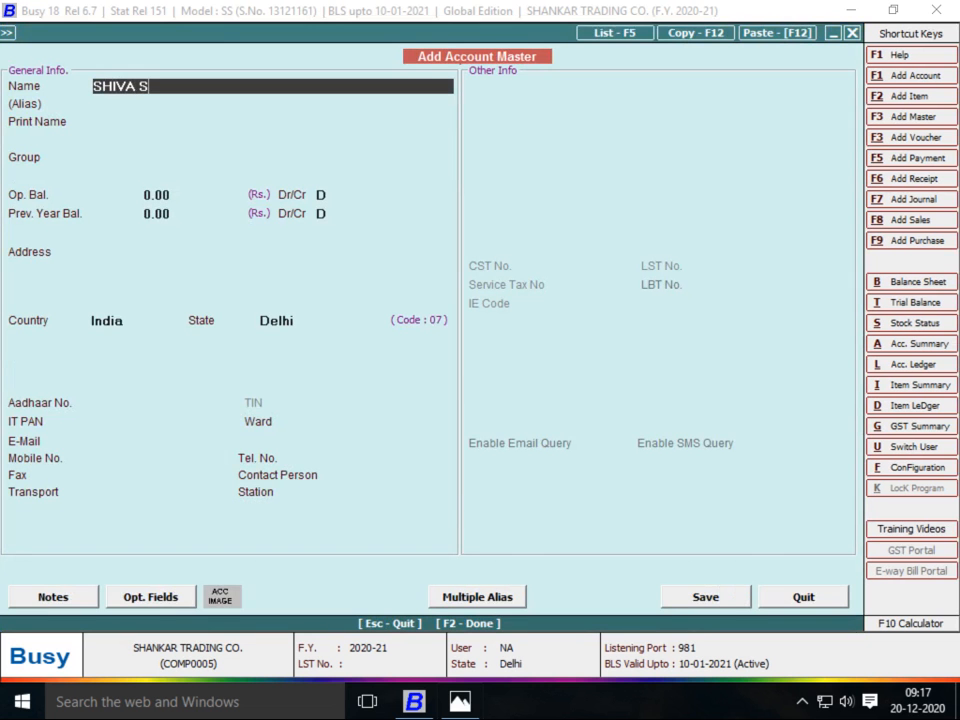
pyautogui.write('ALES COR')
# Finish the account SHIVA SALES CORPORATIONS in group Sundry Creditors and save it as the party
pyautogui.hotkey('alt', 'Tab')
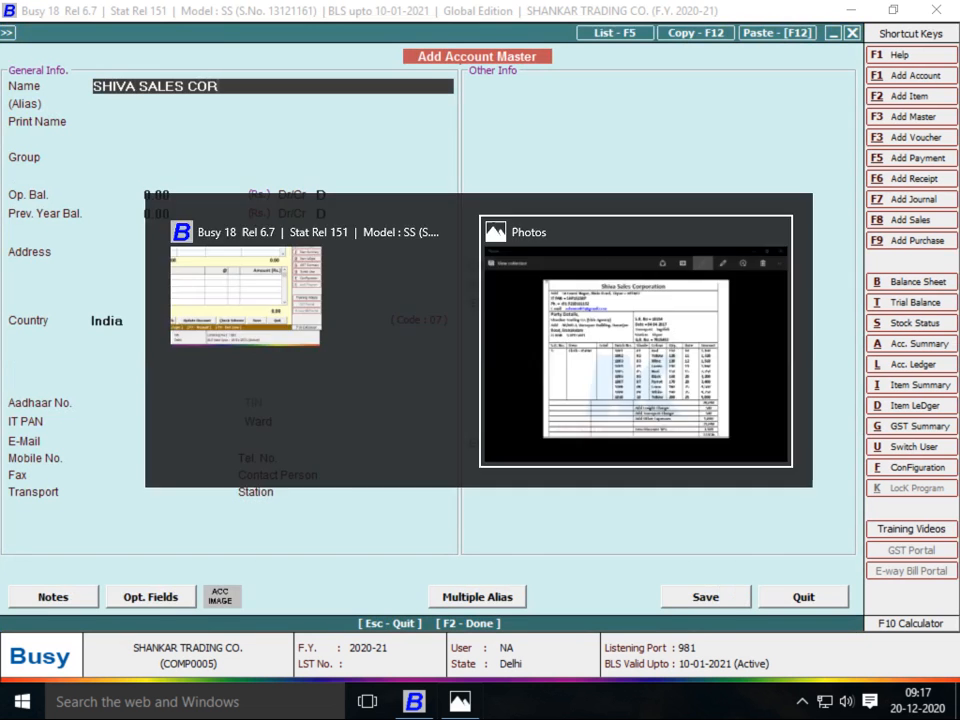
pyautogui.hotkey('alt', 'Tab')
pyautogui.write('PORATIONS')
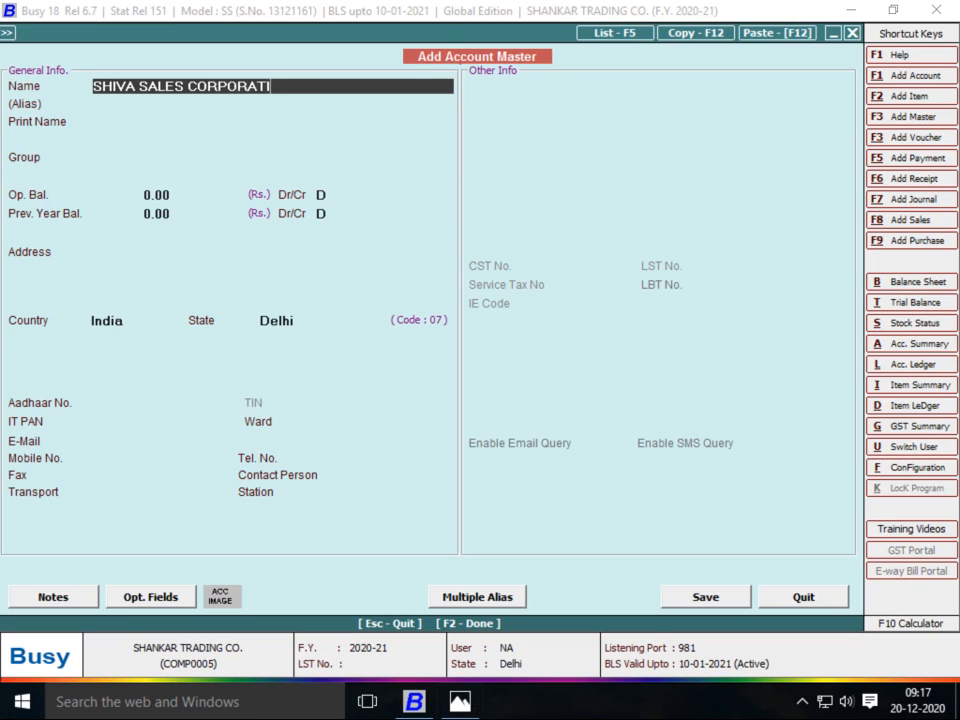
pyautogui.press('Return')
pyautogui.press('Return')
pyautogui.write('SUN')
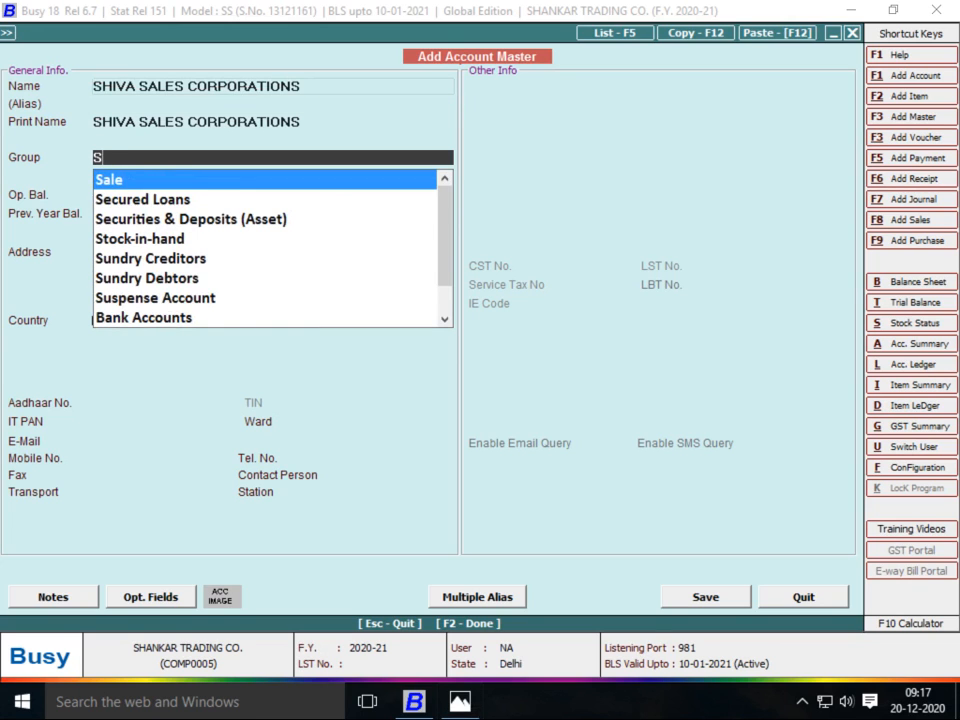
pyautogui.press('Return')
pyautogui.press('Return')
pyautogui.press('Return')
pyautogui.press('Return')
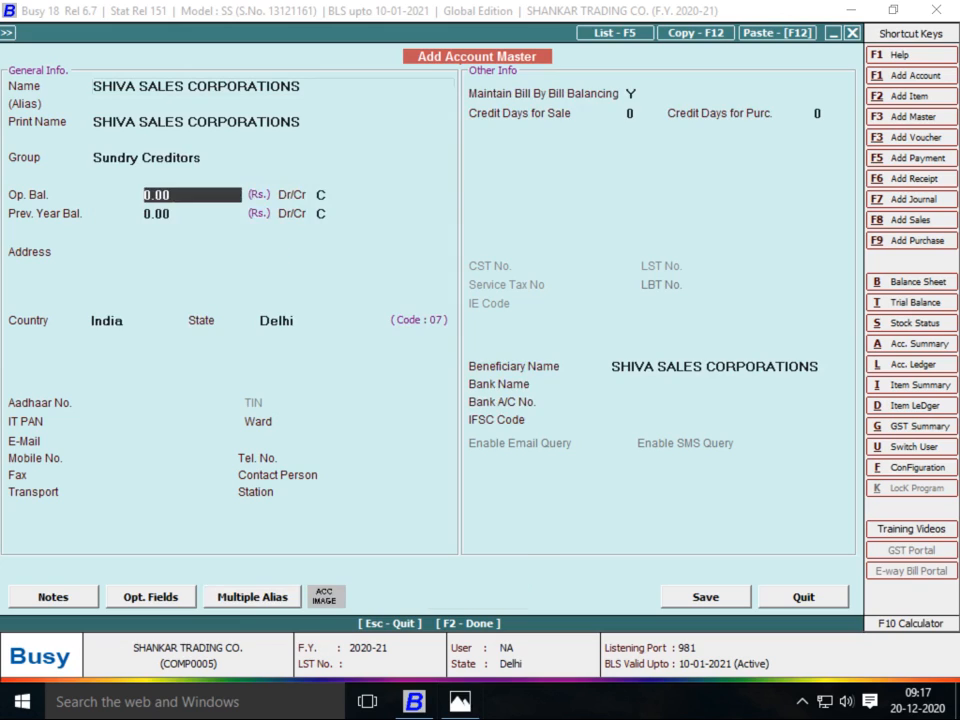
pyautogui.press('Return')
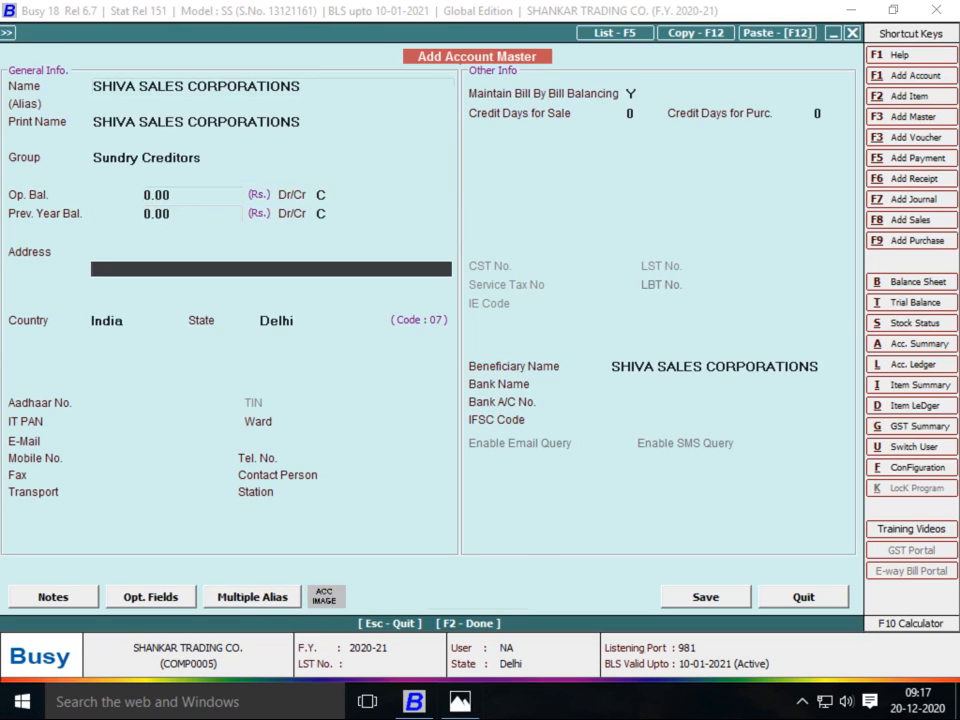
pyautogui.press('Return')
pyautogui.press('Return')
pyautogui.press('Return')
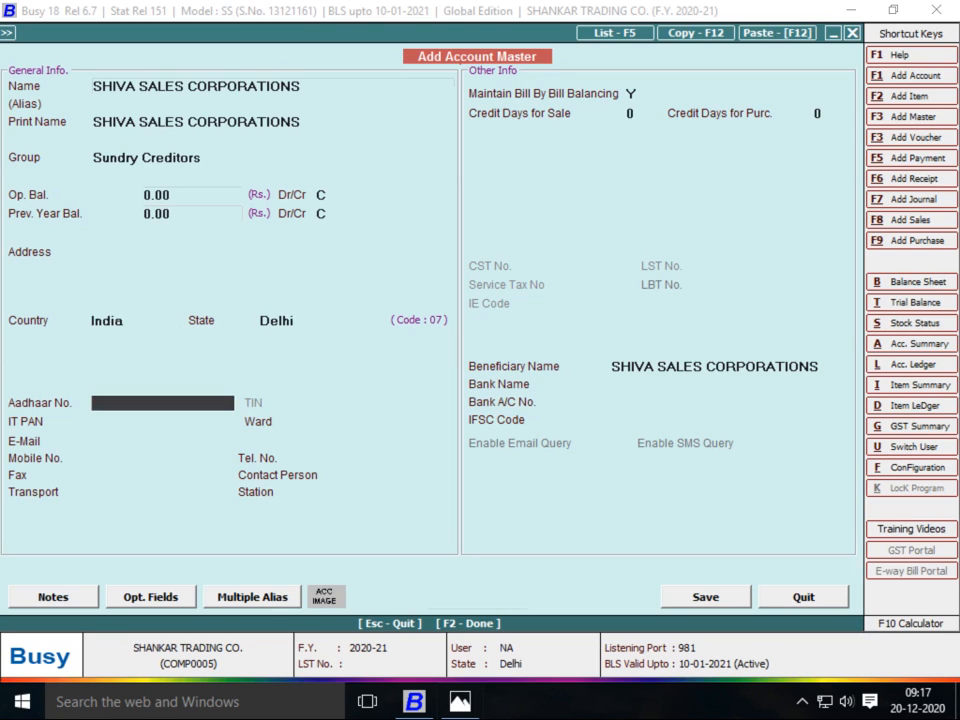
pyautogui.press('F2')
pyautogui.press('Return')
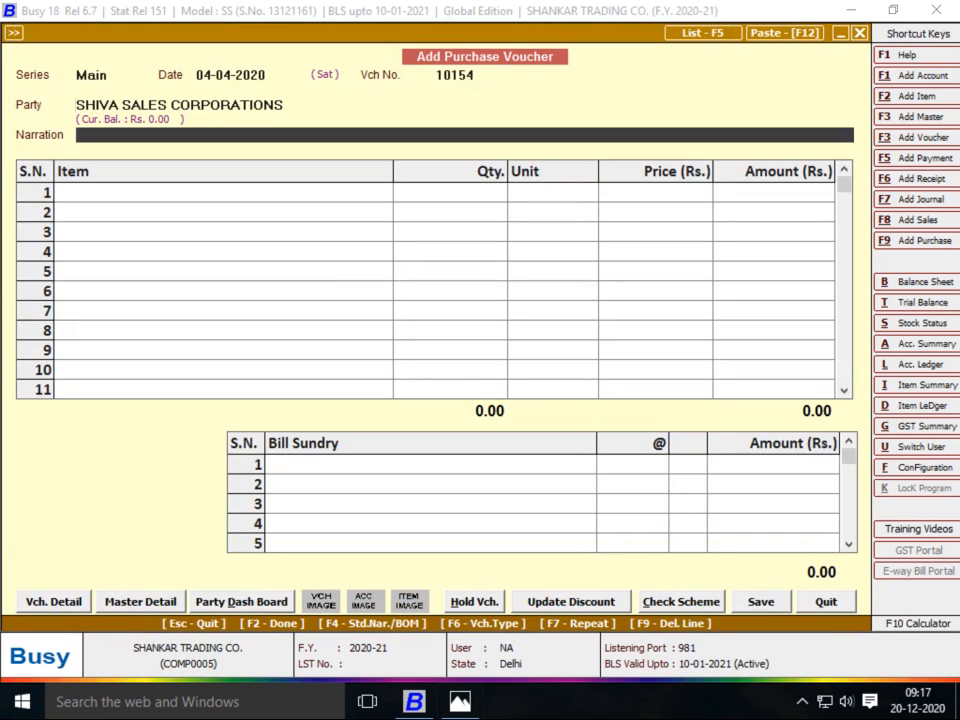
pyautogui.press('Return')
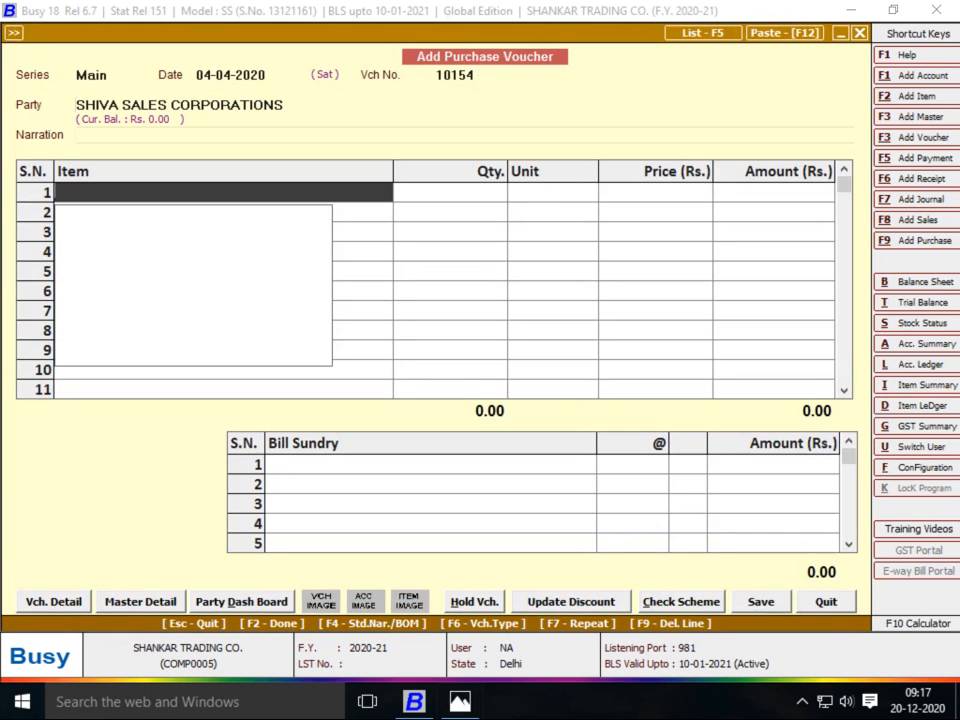
# Add new stock item CLOTH 05060 and start a new item group for it
pyautogui.hotkey('alt', 'Tab')
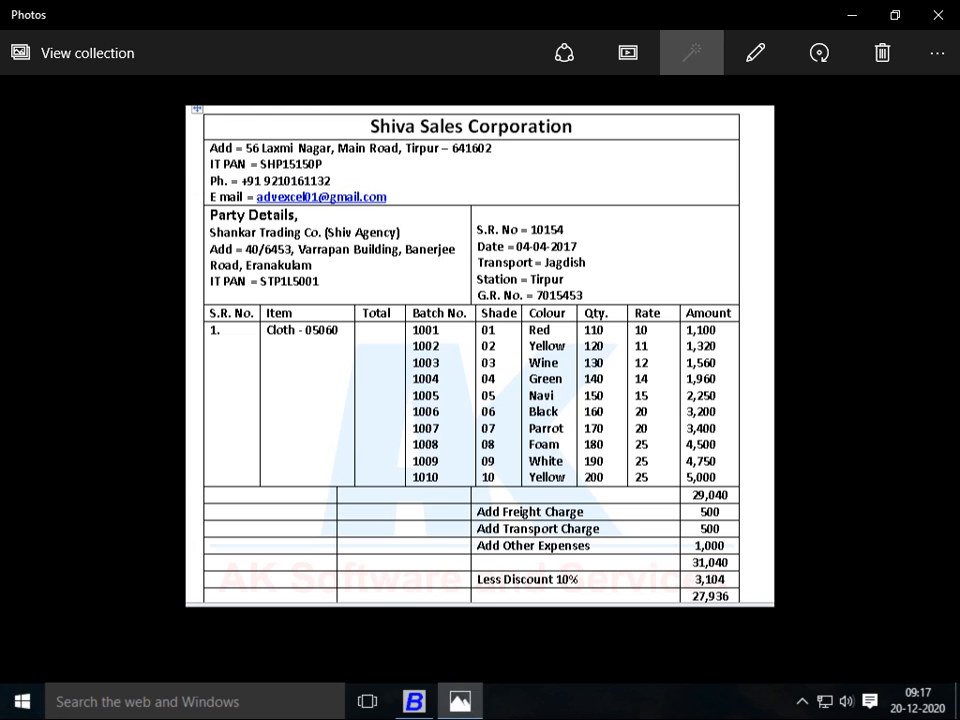
pyautogui.hotkey('alt', 'Tab')
pyautogui.hotkey('alt', 'Tab')
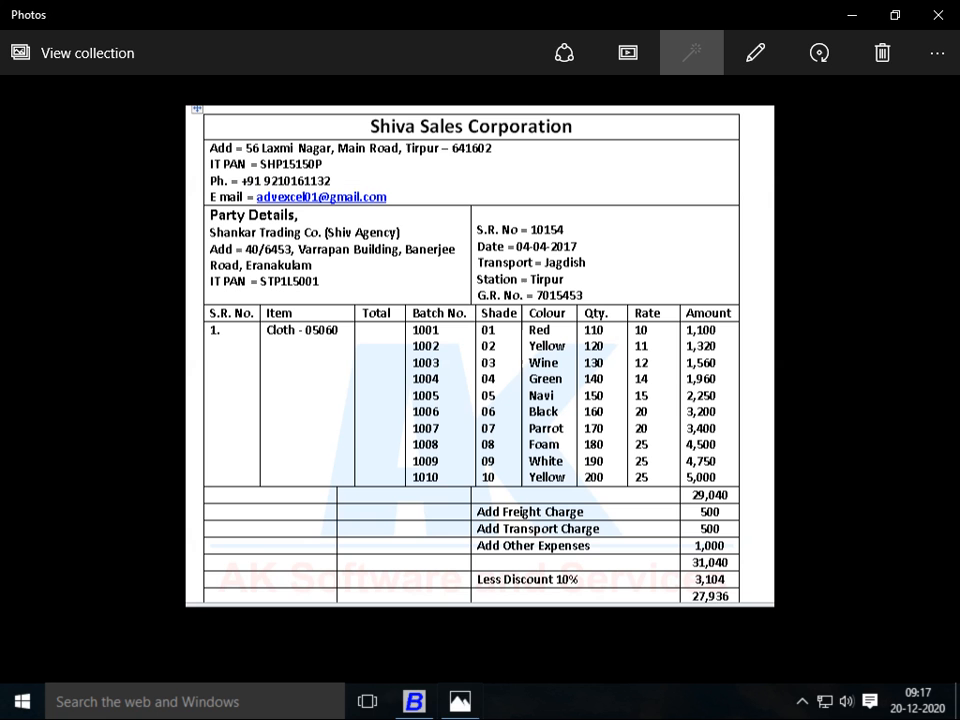
pyautogui.hotkey('alt', 'Tab')
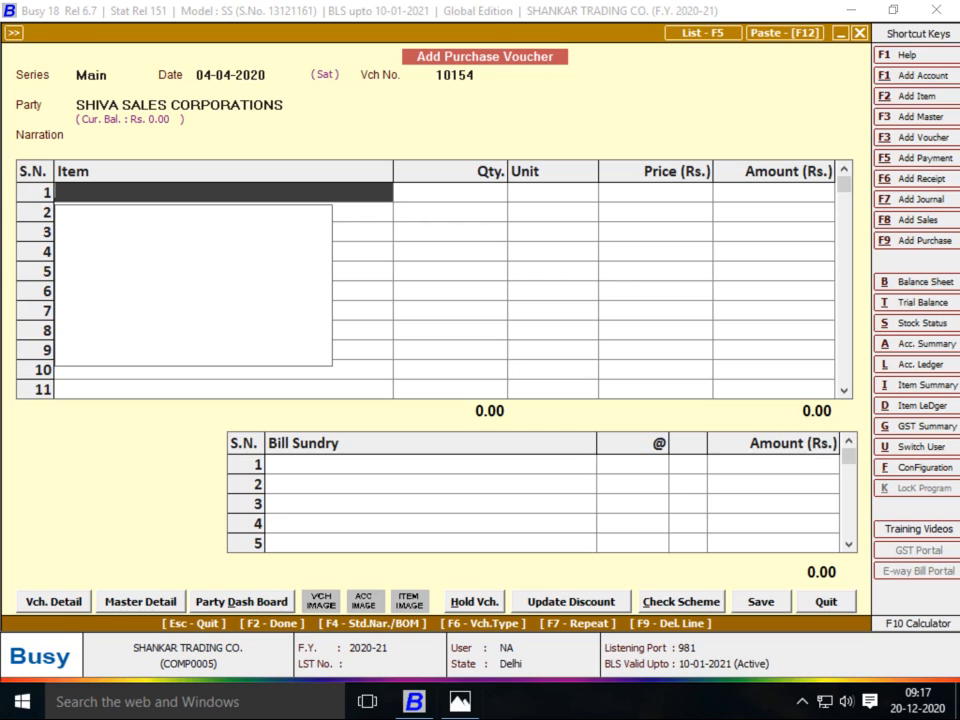
pyautogui.hotkey('alt', 'F2')
pyautogui.write('CLOTH')
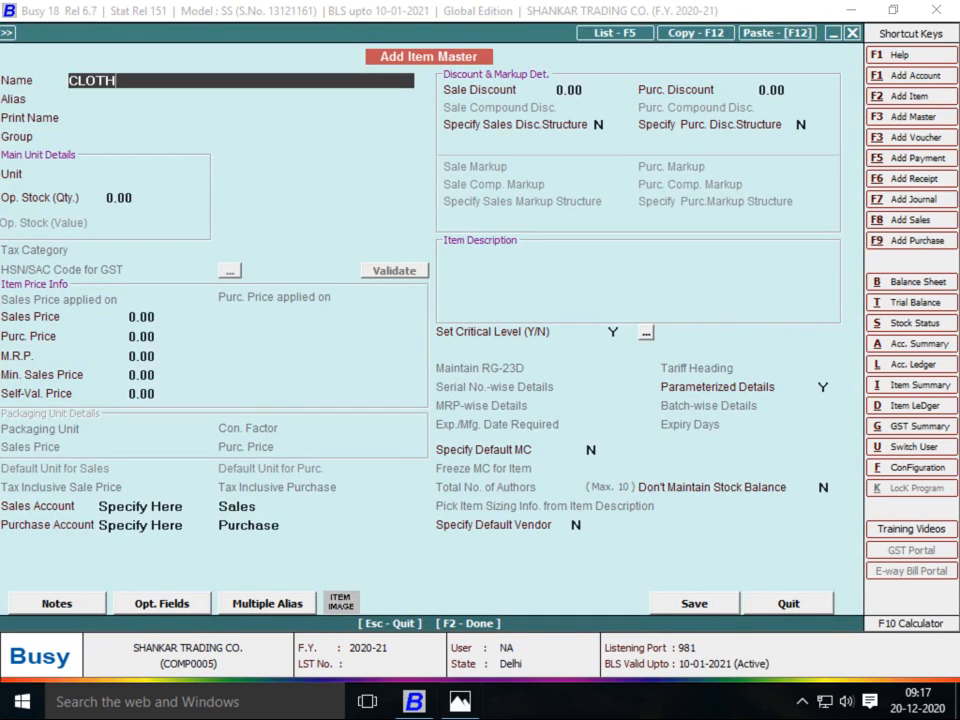
pyautogui.hotkey('alt', 'Tab')
pyautogui.hotkey('alt', 'Tab')
pyautogui.write('05060')
pyautogui.press('Return')
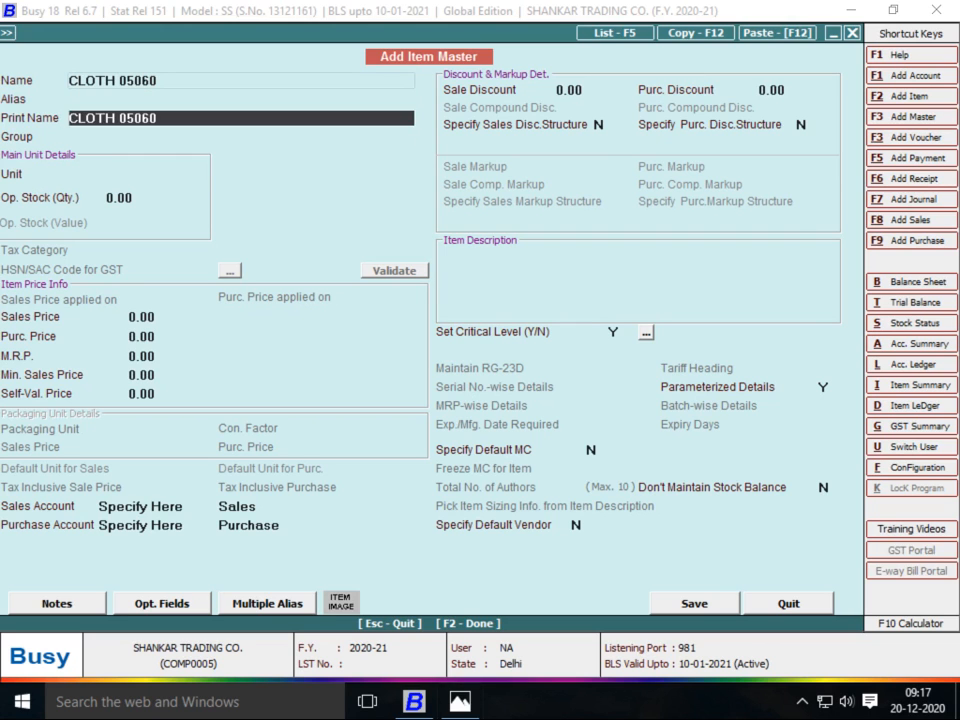
pyautogui.press('Return')
pyautogui.press('F3')
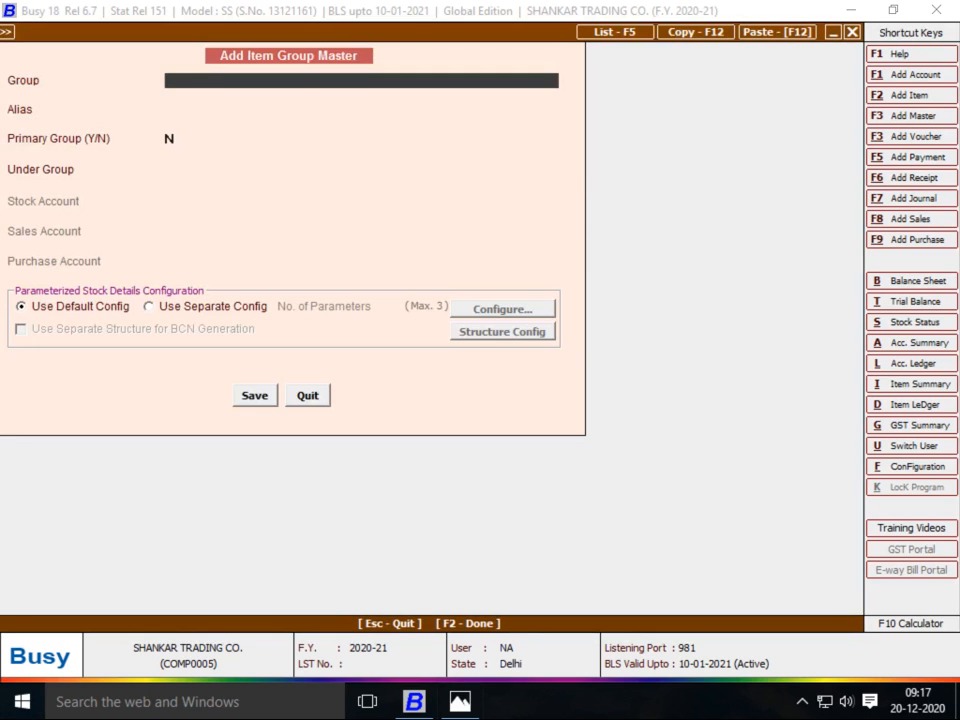
# Create item group FEBRIC, corrected from COTTON FEBRIC, under General and save it
pyautogui.hotkey('alt', 'Tab')
pyautogui.hotkey('alt', 'Tab')
pyautogui.write('COTTON FEB')
pyautogui.write('RIC')
pyautogui.press('Return')
pyautogui.press('Return')
pyautogui.press('Up')
pyautogui.press('Up')
pyautogui.write('FEBRIC')
pyautogui.press('Return')
pyautogui.press('Return')
pyautogui.press('Return')
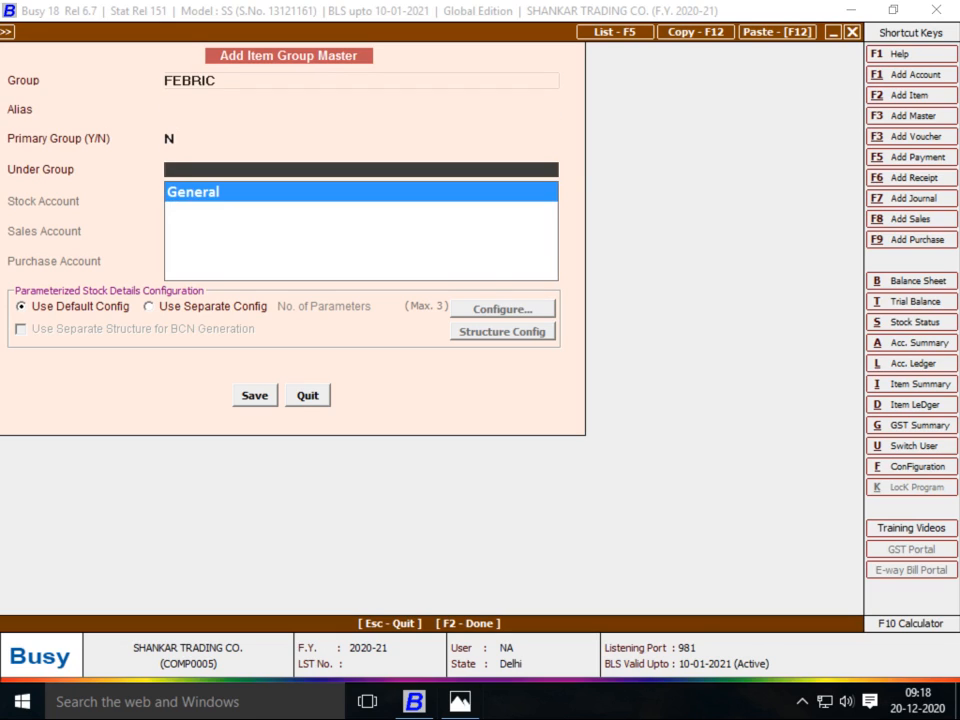
pyautogui.press('Return')
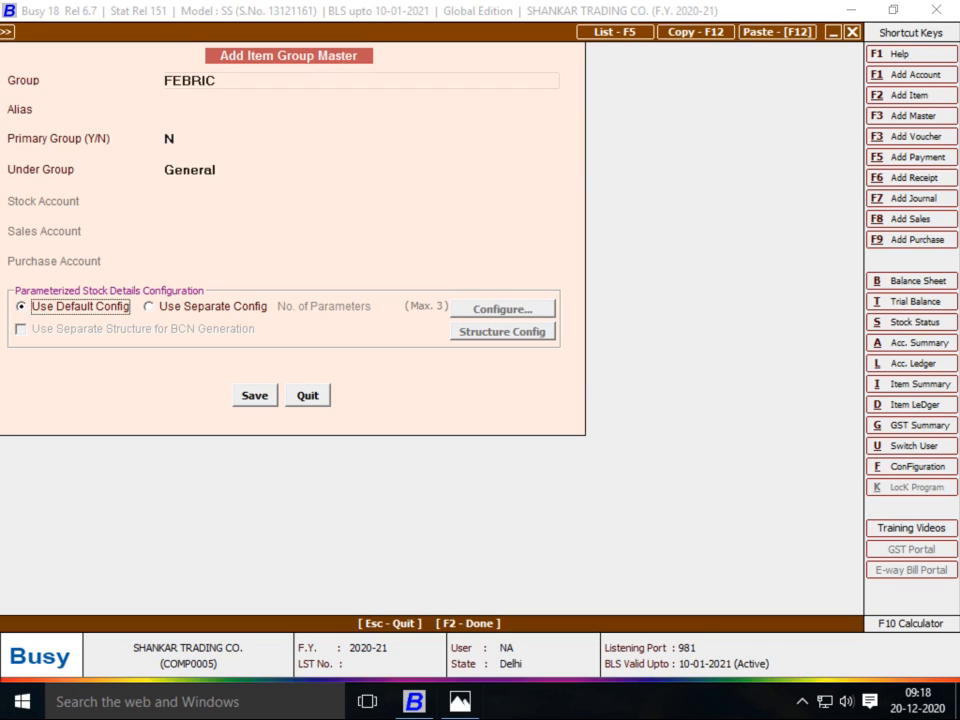
pyautogui.press('Return')
pyautogui.press('Return')
# Give CLOTH 05060 the unit Metre, leave price and description fields as they are, and save it
pyautogui.write('P')
pyautogui.press('BackSpace')
pyautogui.write('Metre')
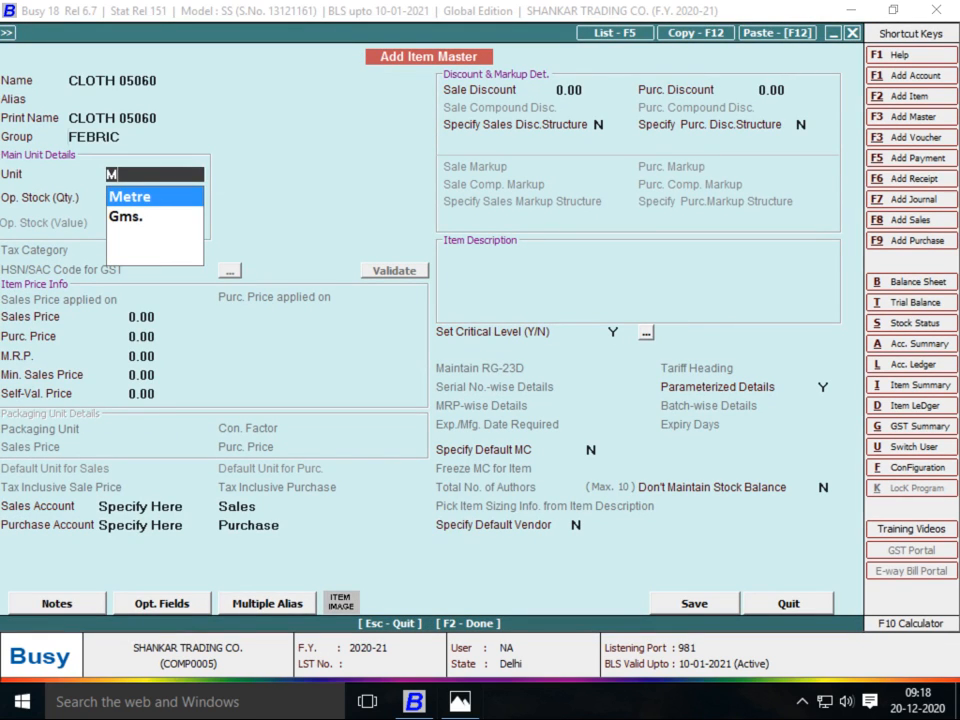
pyautogui.press('Return')
pyautogui.press('Return')
pyautogui.press('Return')
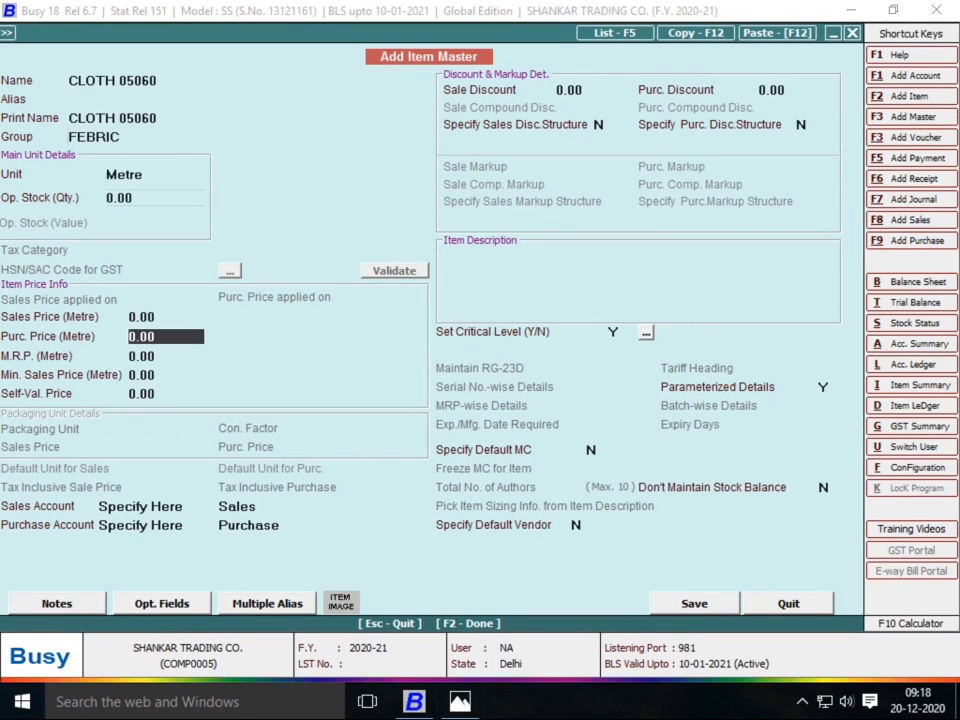
pyautogui.hotkey('alt', 'Tab')
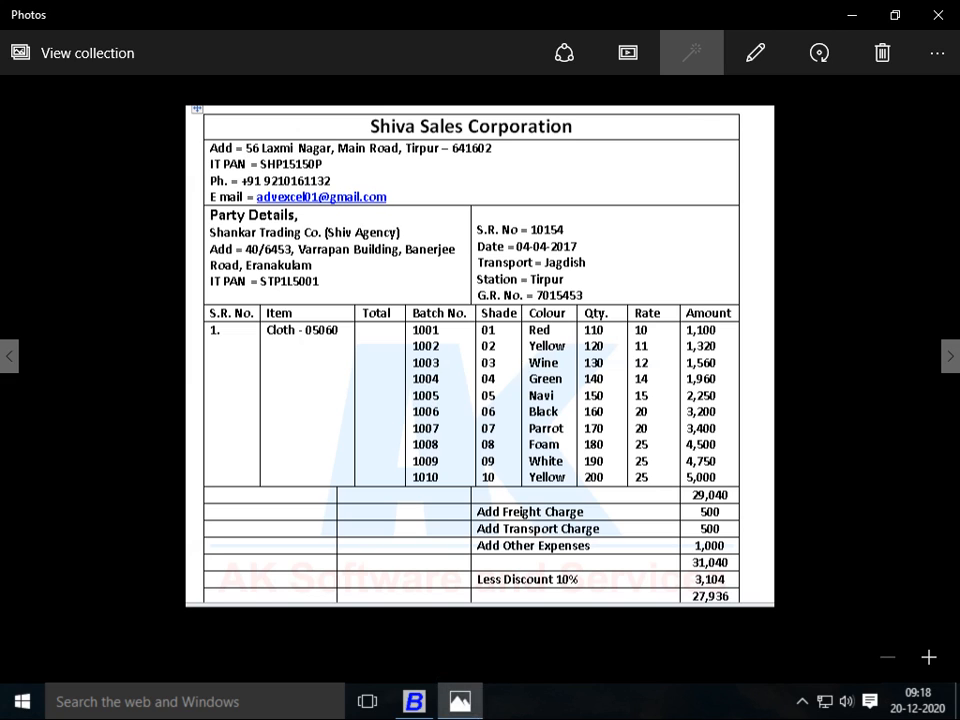
pyautogui.hotkey('alt', 'Tab')
pyautogui.press('Return')
pyautogui.press('Return')
pyautogui.press('Return')
pyautogui.press('Return')
pyautogui.press('Return')
pyautogui.press('Return')
pyautogui.press('Return')
pyautogui.press('Return')
pyautogui.press('Return')
pyautogui.press('Return')
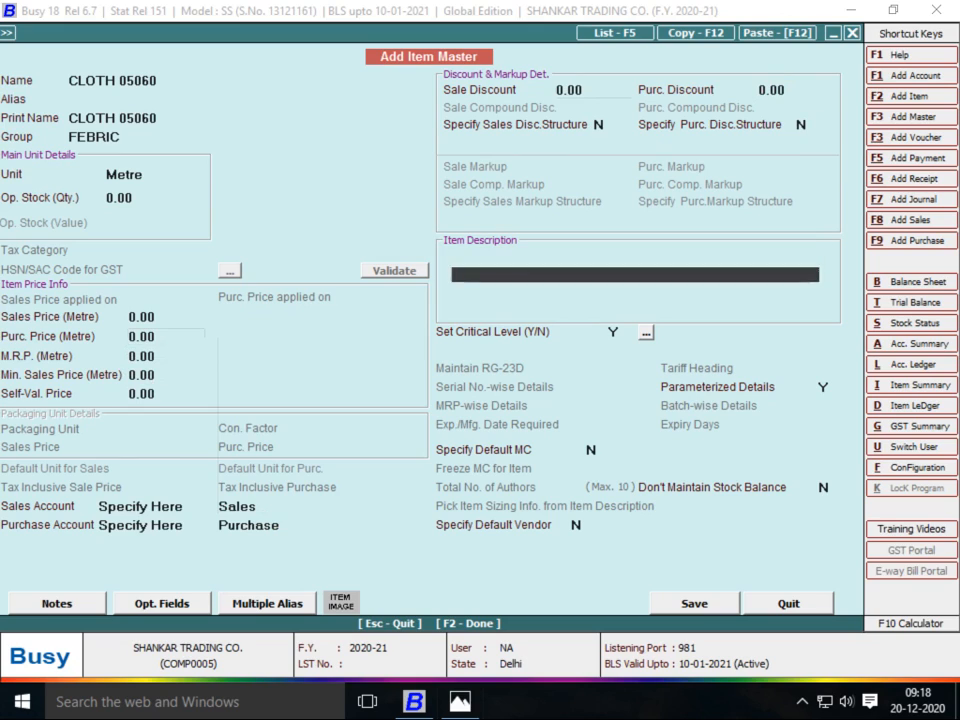
pyautogui.press('Return')
pyautogui.press('Return')
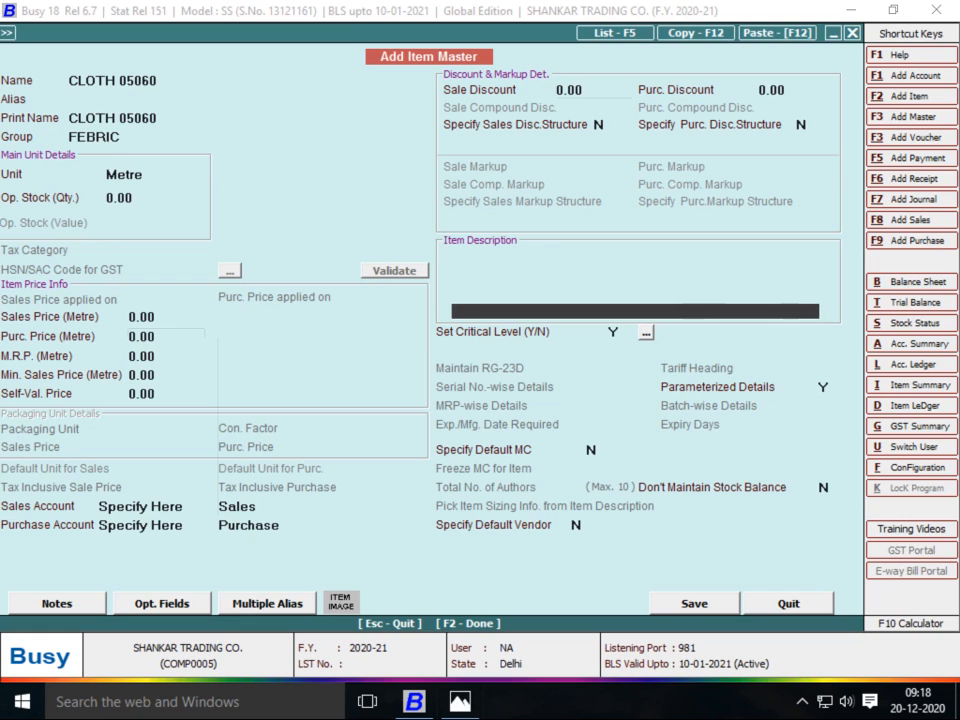
pyautogui.hotkey('alt', 'Tab')
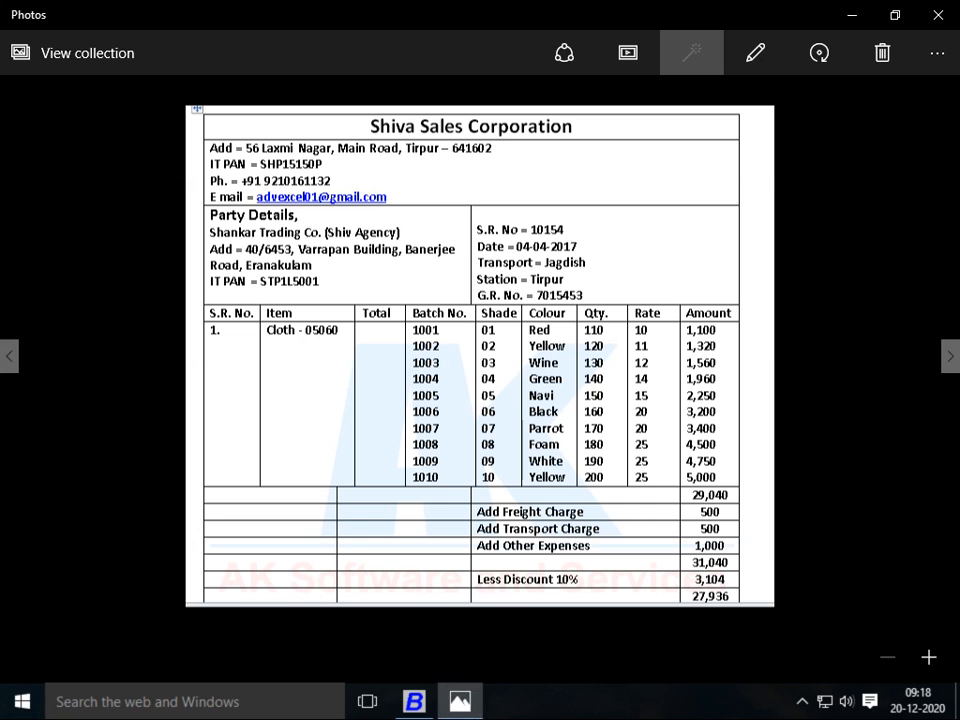
pyautogui.hotkey('alt', 'Tab')
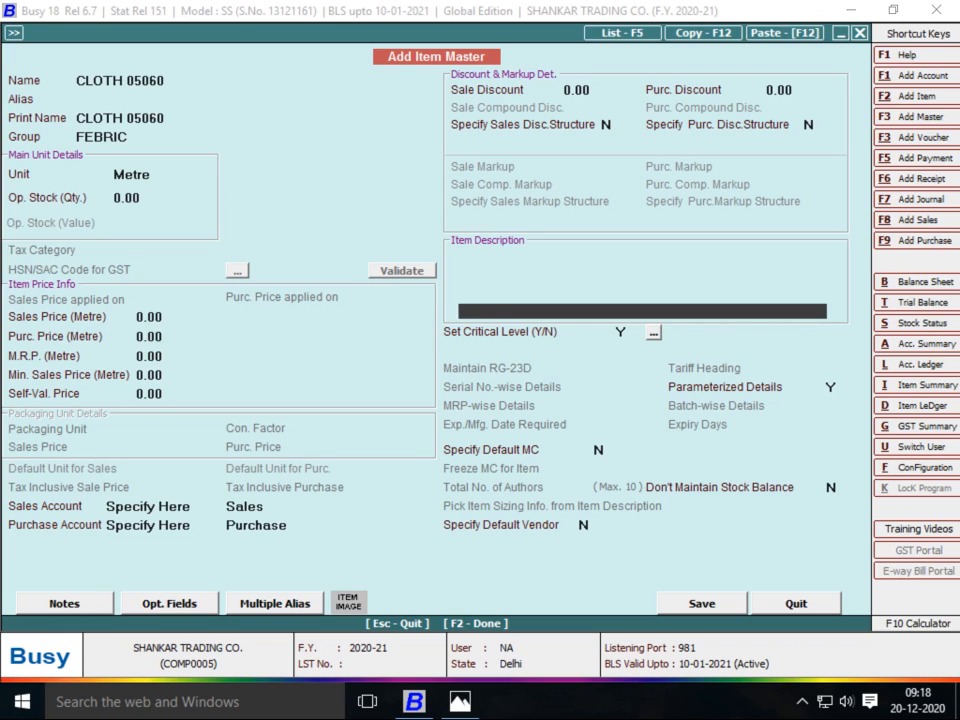
pyautogui.press('F2')
pyautogui.press('Return')
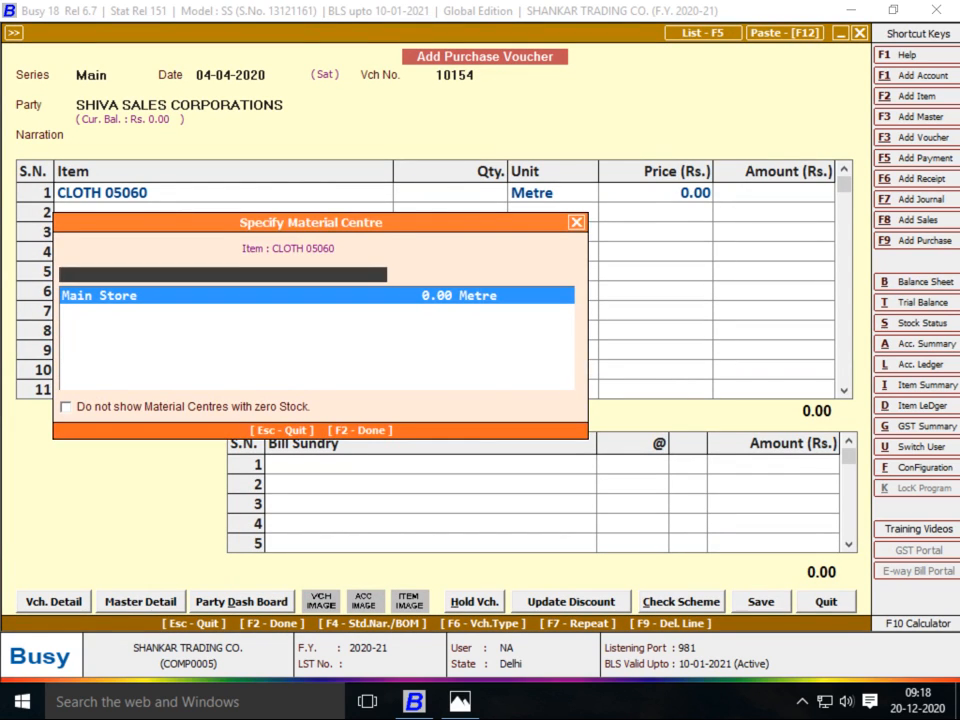
# Choose Main Store as material centre for CLOTH 05060 and open its parameterized stock details
pyautogui.press('Return')
pyautogui.hotkey('alt', 'Tab')
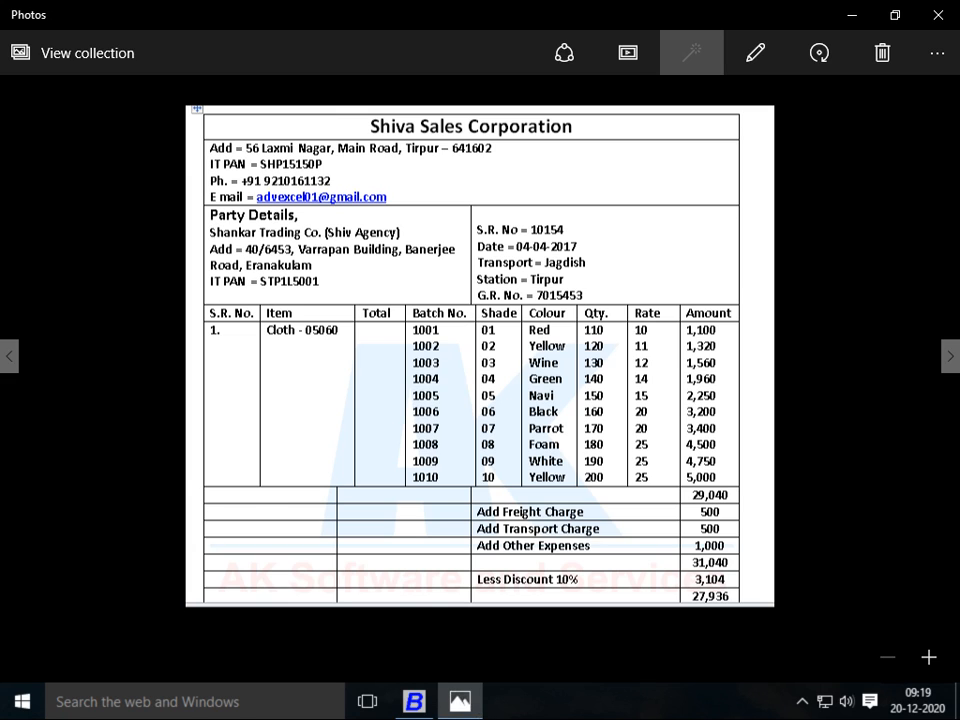
pyautogui.hotkey('alt', 'Tab')
pyautogui.press('Return')
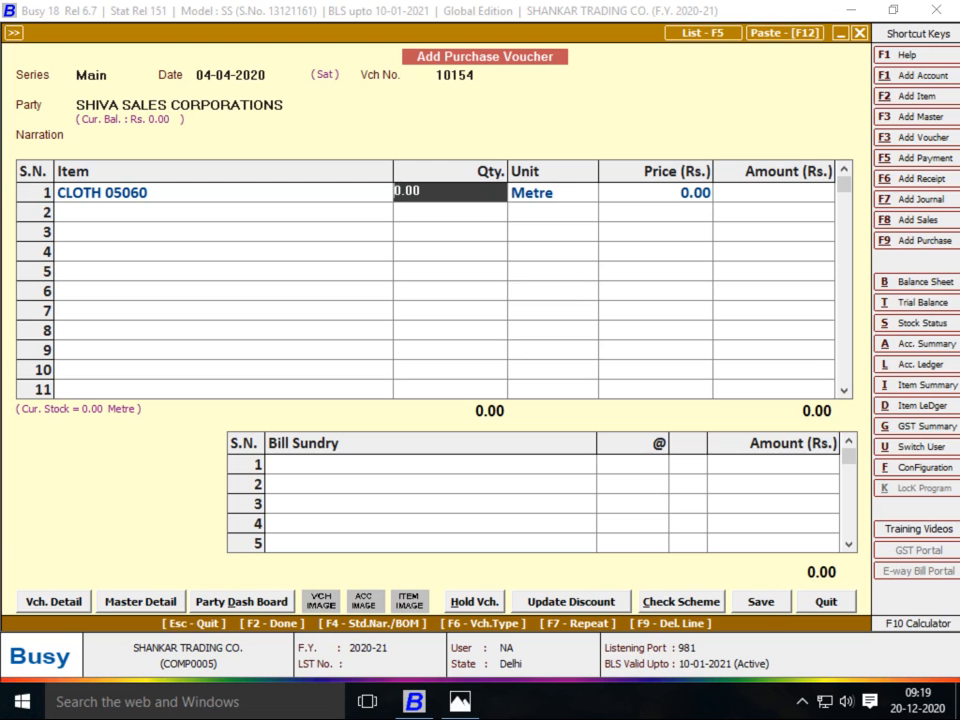
pyautogui.press('Return')
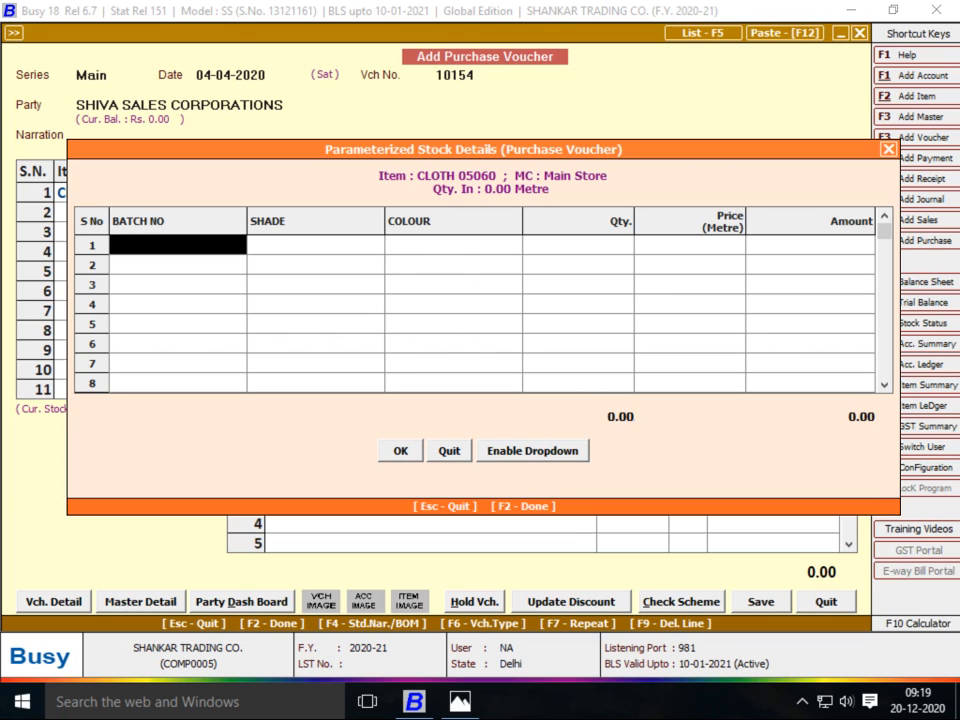
# Enter batch 1001: shade 01, colour RED, quantity 110 at price 10
pyautogui.hotkey('alt', 'Tab')
pyautogui.hotkey('alt', 'Tab')
pyautogui.write('1001')
pyautogui.press('Return')
pyautogui.hotkey('alt', 'Tab')
pyautogui.hotkey('alt', 'Tab')
pyautogui.write('01')
pyautogui.press('Return')
pyautogui.hotkey('alt', 'Tab')
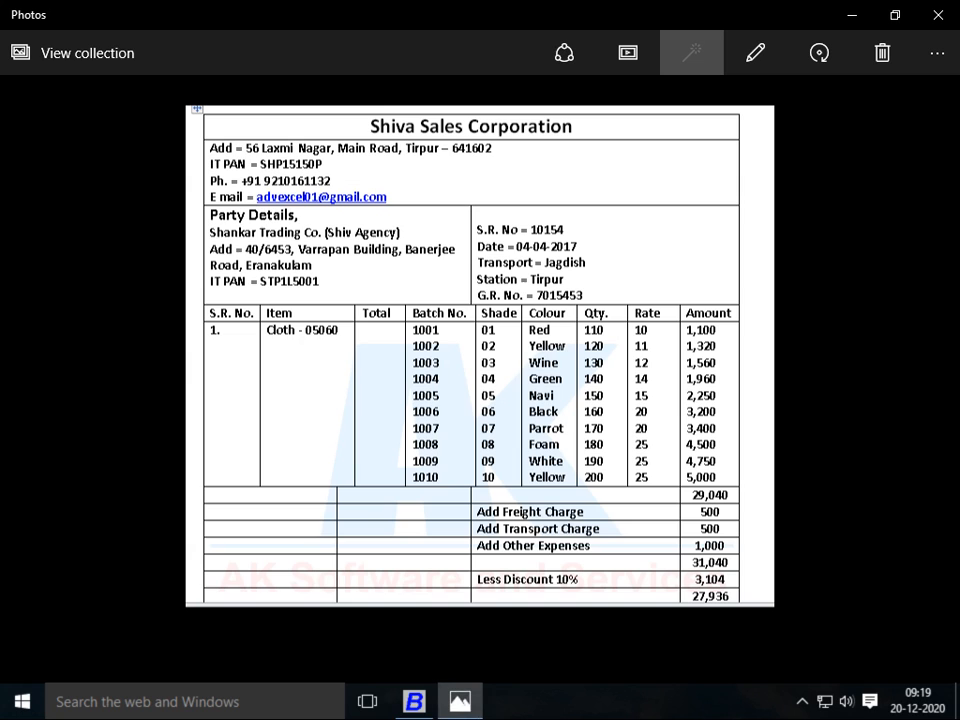
pyautogui.hotkey('alt', 'Tab')
pyautogui.write('RED')
pyautogui.press('Return')
pyautogui.hotkey('alt', 'Tab')
pyautogui.hotkey('alt', 'Tab')
pyautogui.write('110')
pyautogui.press('Return')
pyautogui.hotkey('alt', 'Tab')
# Add batch 1002: shade 02, colour YELLOW, quantity 120 at price 11
pyautogui.hotkey('alt', 'Tab')
pyautogui.write('10')
pyautogui.press('Return')
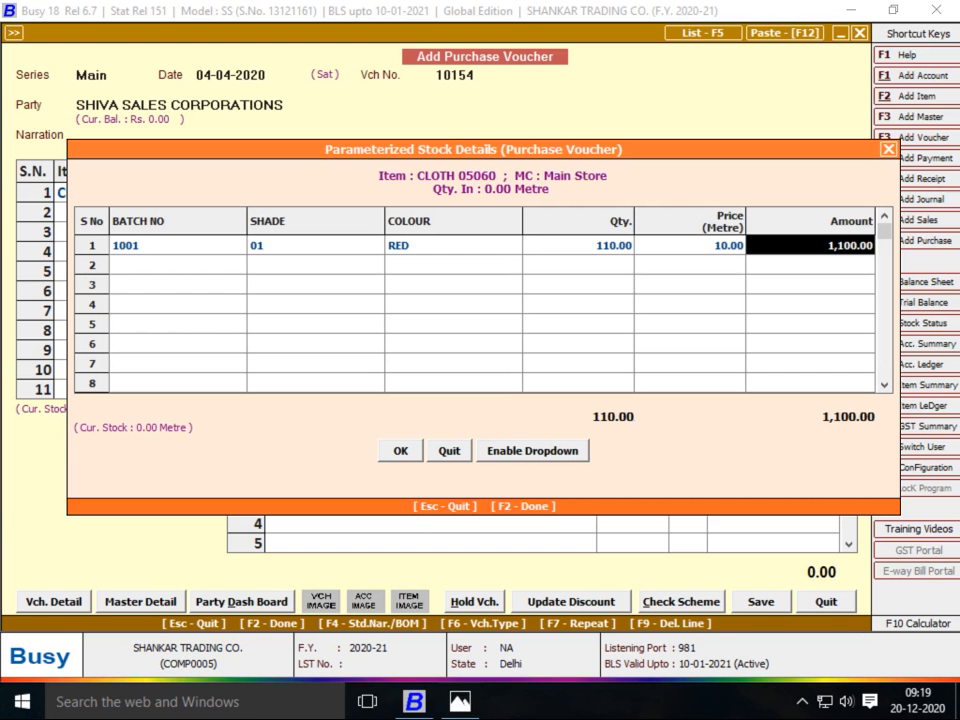
pyautogui.press('Return')
pyautogui.hotkey('alt', 'Tab')
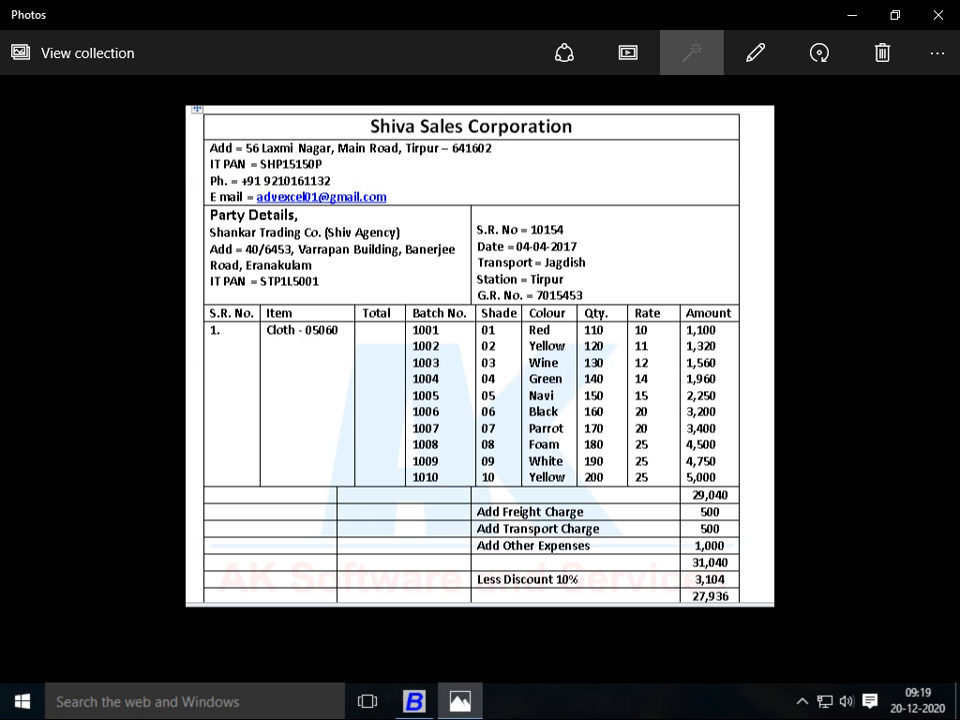
pyautogui.hotkey('alt', 'Tab')
pyautogui.write('1002')
pyautogui.press('Return')
pyautogui.hotkey('alt', 'Tab')
pyautogui.hotkey('alt', 'Tab')
pyautogui.write('02')
pyautogui.hotkey('alt', 'Tab')
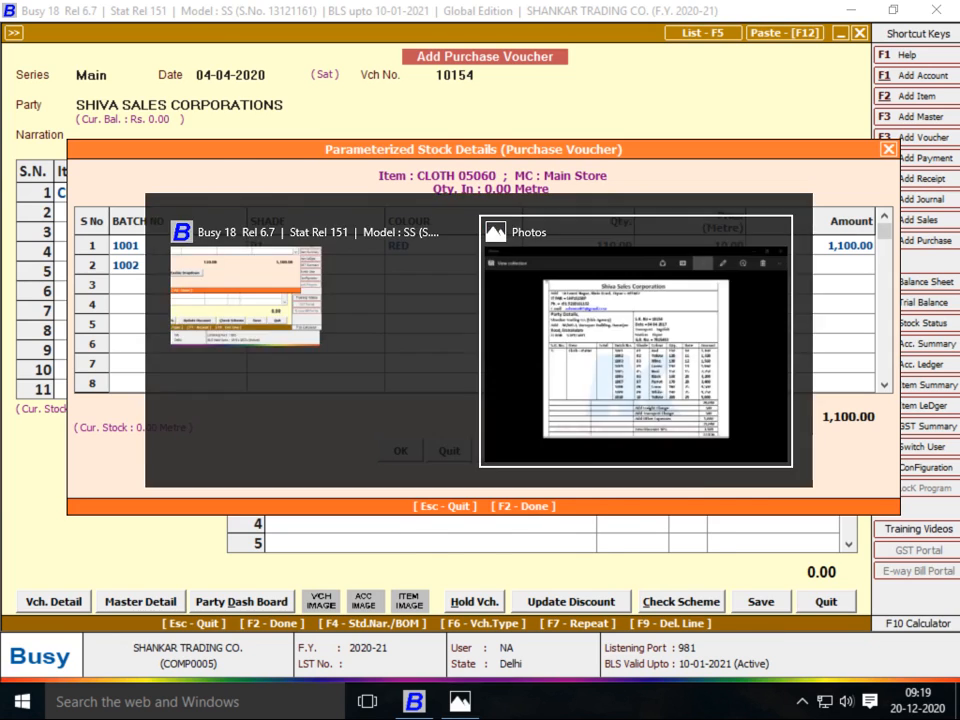
pyautogui.hotkey('alt', 'Tab')
pyautogui.write('yELLOW')
pyautogui.press('Return')
pyautogui.write('120')
pyautogui.press('Return')
pyautogui.write('11')
pyautogui.press('Return')
# Add batch 1003: shade 03, colour WINE, quantity 130 at price 12
pyautogui.write('1003')
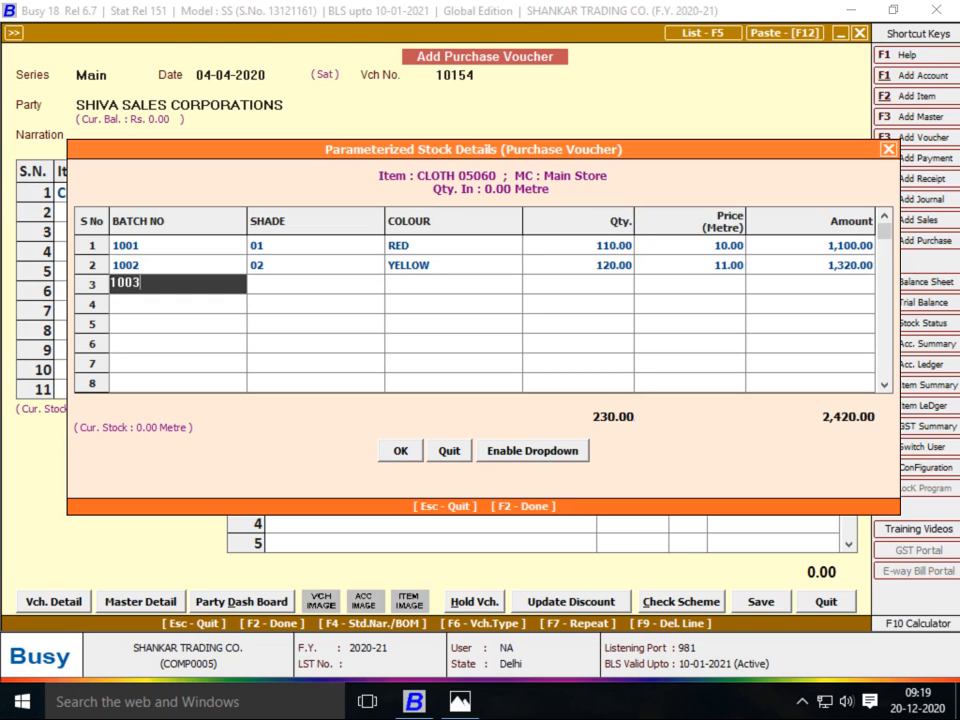
pyautogui.press('Return')
pyautogui.write('03')
pyautogui.press('Return')
pyautogui.hotkey('alt', 'Tab')
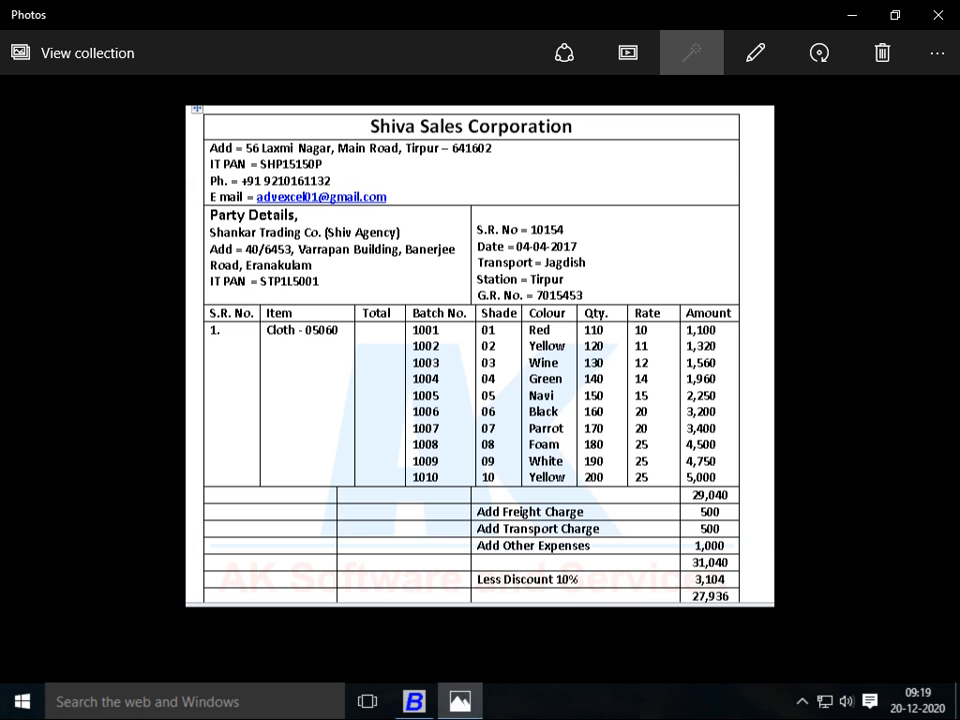
pyautogui.hotkey('alt', 'Tab')
pyautogui.write('wINE')
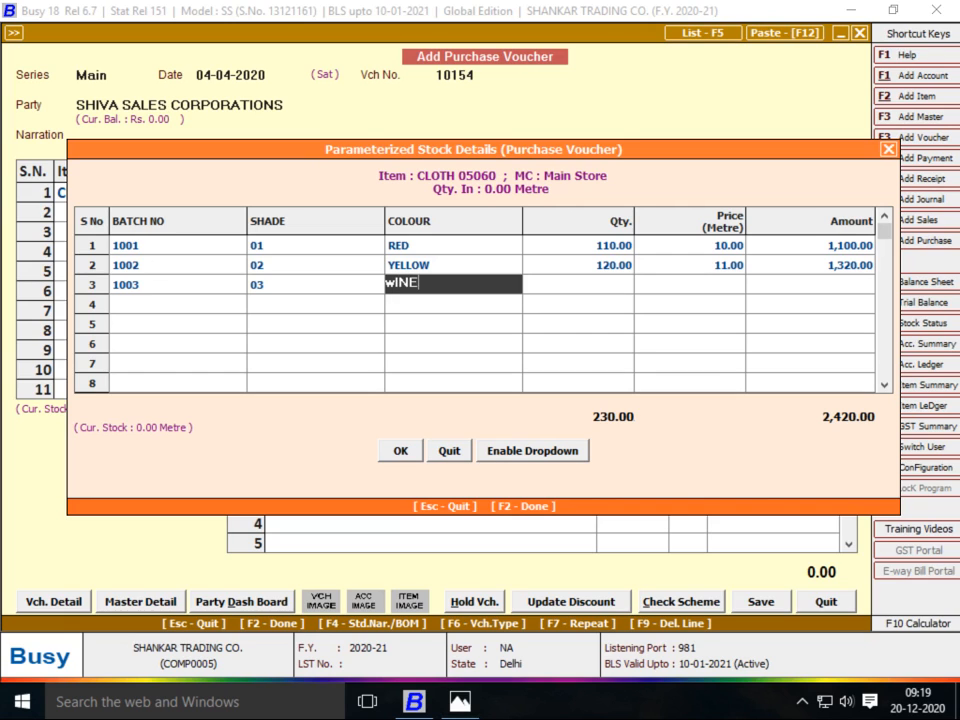
pyautogui.press('Return')
pyautogui.write('130')
pyautogui.press('Return')
pyautogui.hotkey('alt', 'Tab')
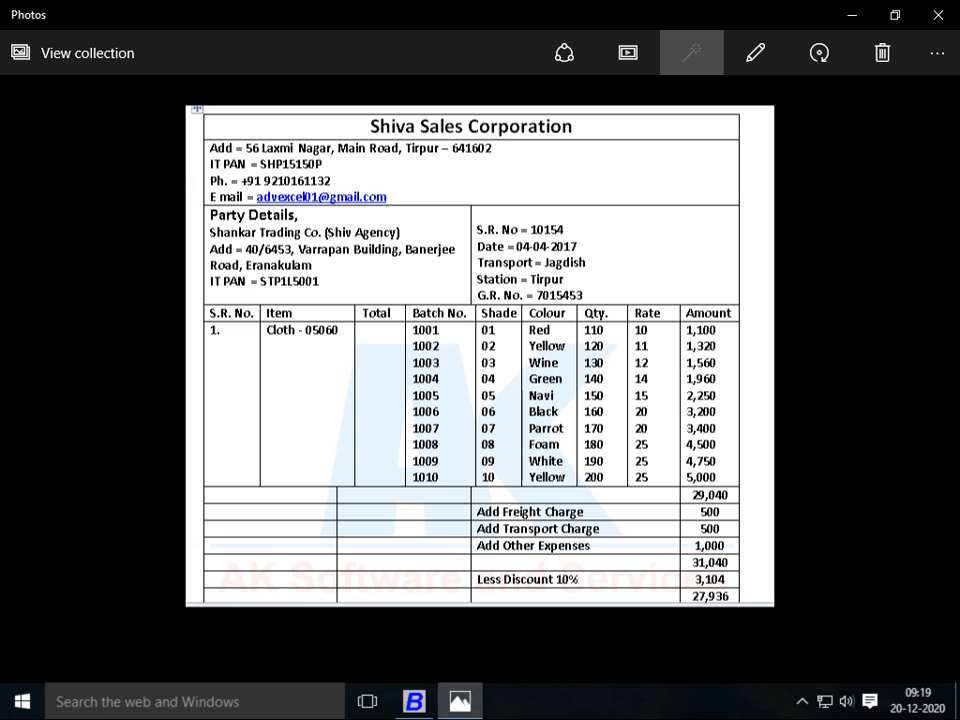
pyautogui.hotkey('alt', 'Tab')
pyautogui.write('12')
pyautogui.press('Return')
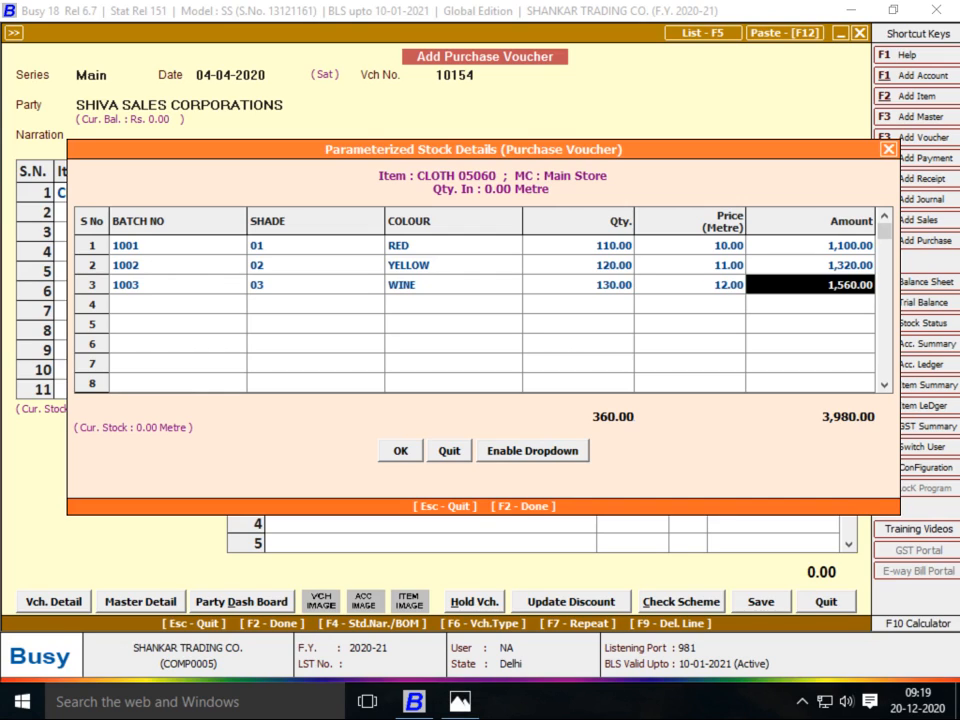
# Add batch 1004: shade 04, colour GREEN, quantity 140 at price 13
pyautogui.press('Return')
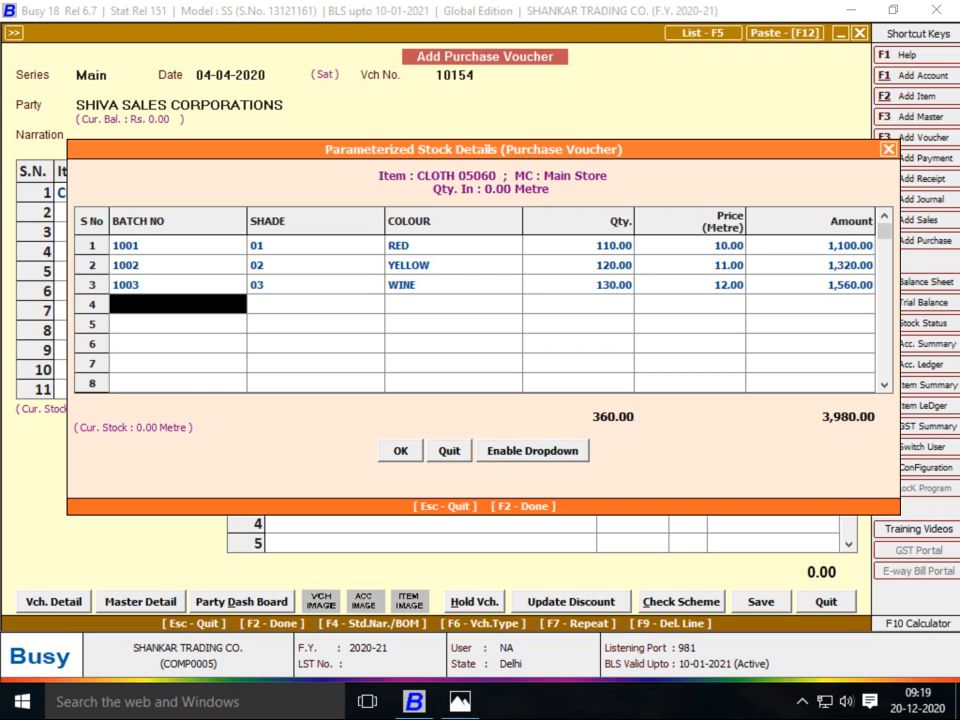
pyautogui.hotkey('alt', 'Tab')
pyautogui.hotkey('alt', 'Tab')
pyautogui.write('1004')
pyautogui.press('Return')
pyautogui.hotkey('alt', 'Tab')
pyautogui.hotkey('alt', 'Tab')
pyautogui.write('04')
pyautogui.hotkey('alt', 'Tab')
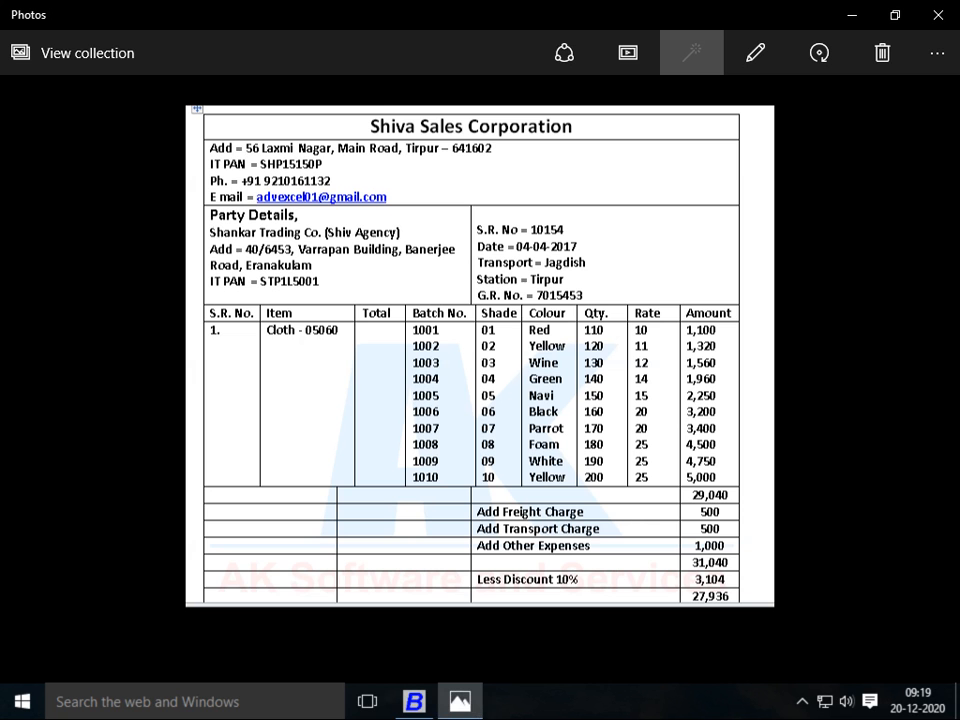
pyautogui.hotkey('alt', 'Tab')
pyautogui.hotkey('alt', 'Tab')
pyautogui.hotkey('alt', 'Tab')
pyautogui.write('gREEN')
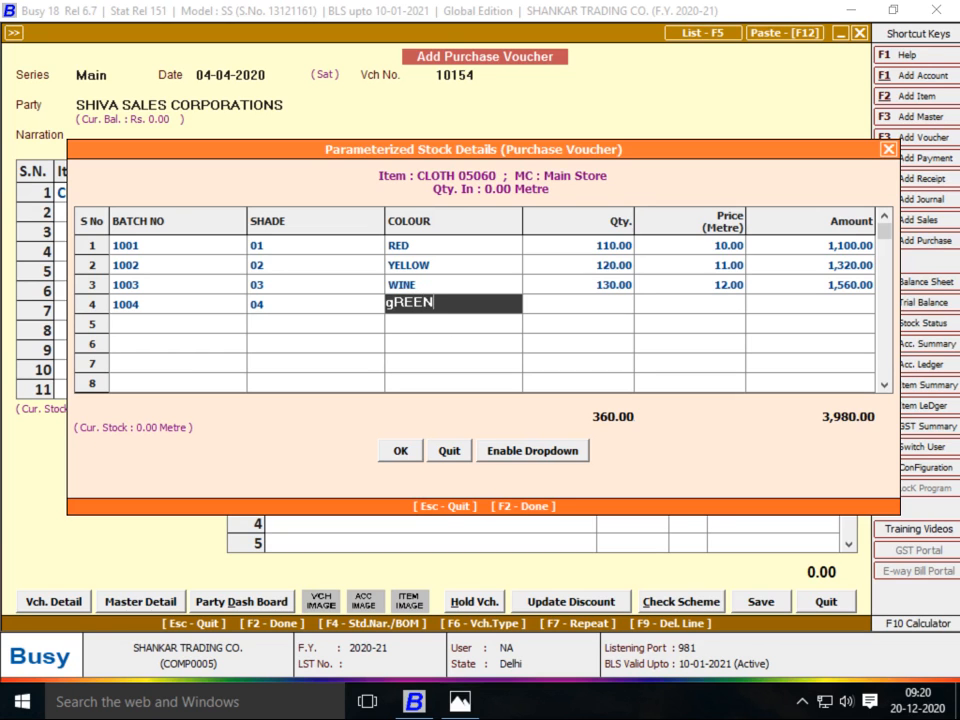
pyautogui.press('Return')
pyautogui.hotkey('alt', 'Tab')
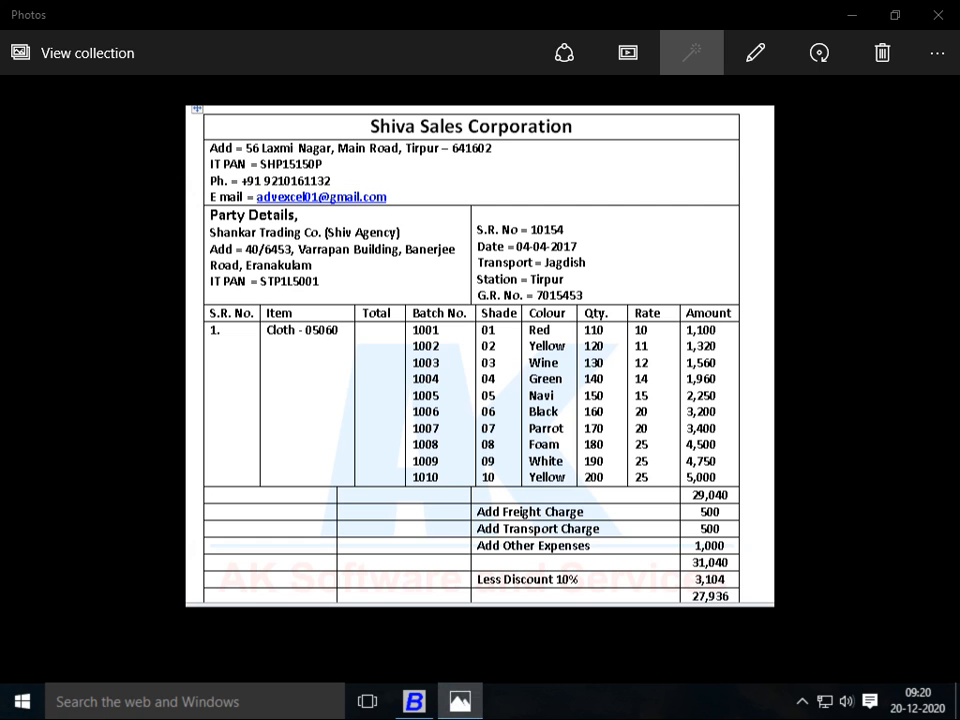
pyautogui.hotkey('alt', 'Tab')
pyautogui.write('140')
pyautogui.press('Return')
pyautogui.write('13')
pyautogui.press('Return')
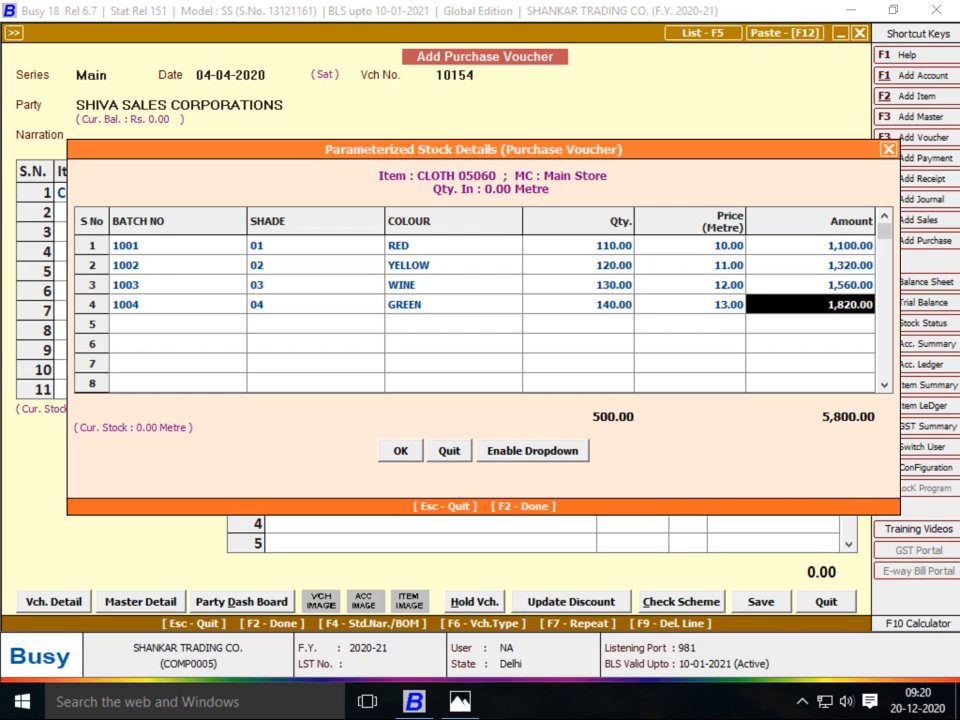
# Add batch 1005: shade 05, colour NAVI, quantity 150 at price 14
pyautogui.press('Return')
pyautogui.write('1005')
pyautogui.press('Return')
pyautogui.write('0')
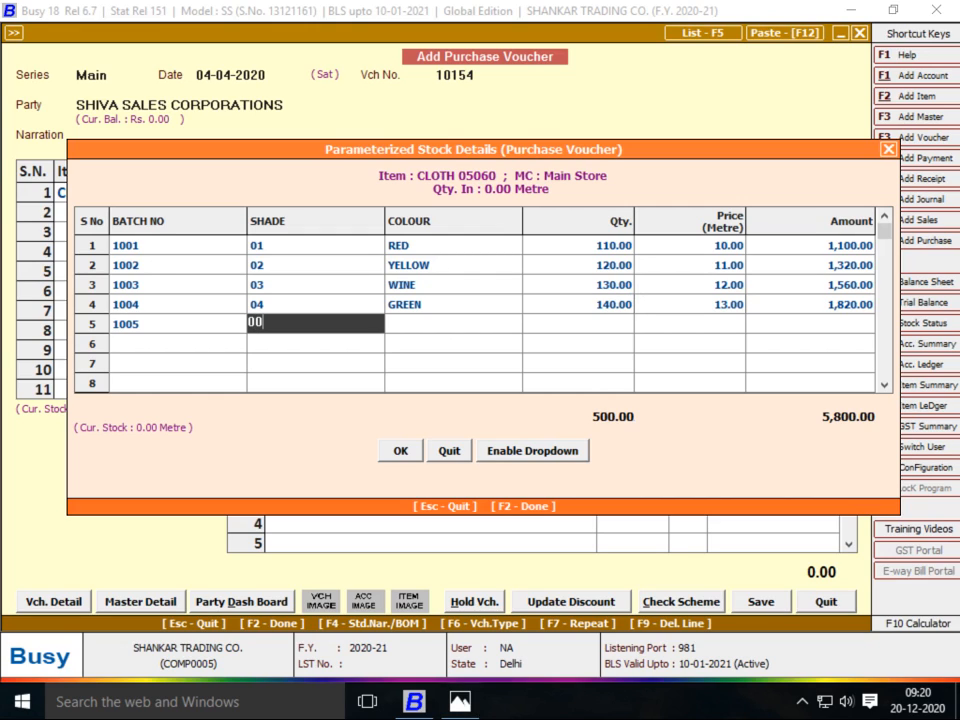
pyautogui.write('5')
pyautogui.hotkey('alt', 'Tab')
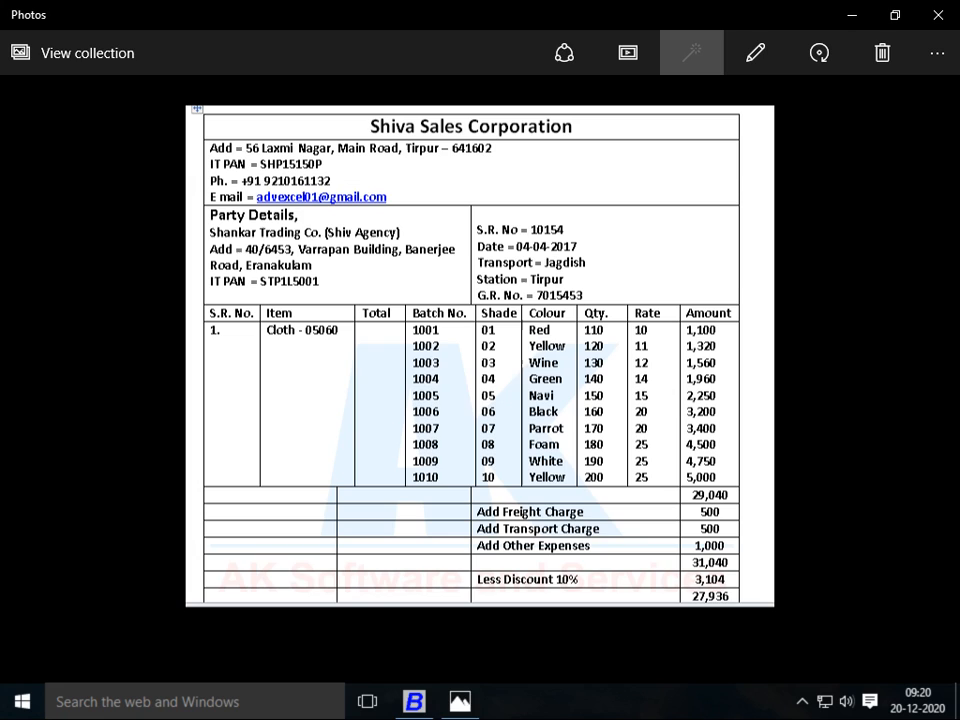
pyautogui.hotkey('alt', 'Tab')
pyautogui.press('Return')
pyautogui.write('NAVI')
pyautogui.press('Return')
pyautogui.write('150')
pyautogui.press('Return')
pyautogui.write('14')
pyautogui.press('Return')
# Add batch 1006: shade 06, colour BLACK, quantity 160 at price 15
pyautogui.press('Return')
pyautogui.write('100')
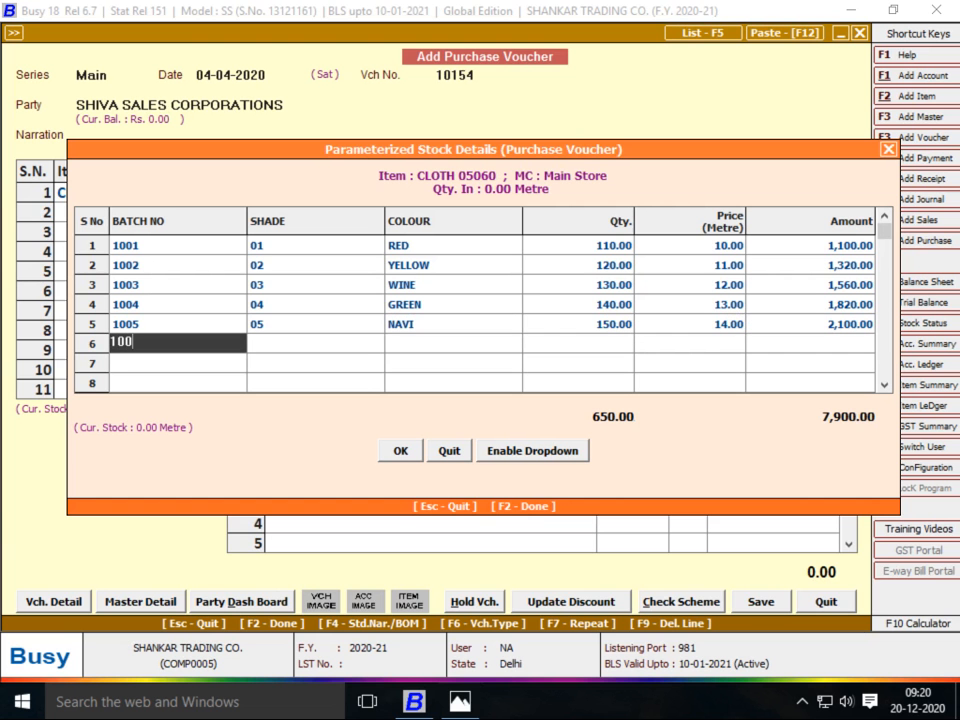
pyautogui.hotkey('alt', 'Tab')
pyautogui.hotkey('alt', 'Tab')
pyautogui.write('06')
pyautogui.press('Return')
pyautogui.hotkey('alt', 'Tab')
pyautogui.hotkey('alt', 'Tab')
pyautogui.write('06')
pyautogui.press('Return')
pyautogui.hotkey('alt', 'Tab')
pyautogui.hotkey('alt', 'Tab')
pyautogui.write('bLACK')
pyautogui.press('Return')
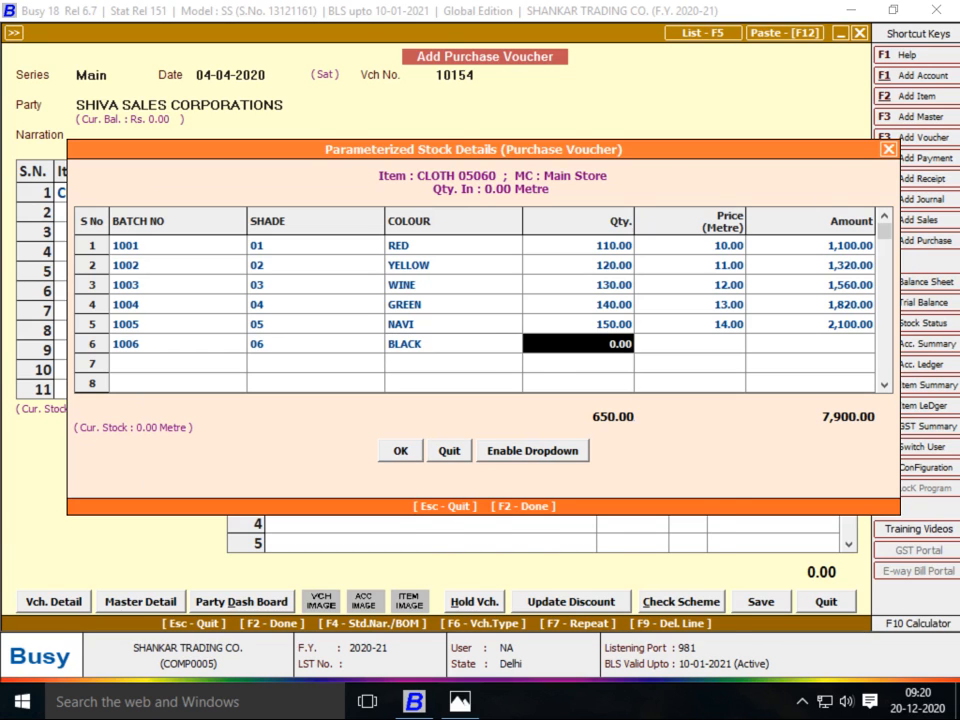
pyautogui.hotkey('alt', 'Tab')
pyautogui.hotkey('alt', 'Tab')
pyautogui.write('160')
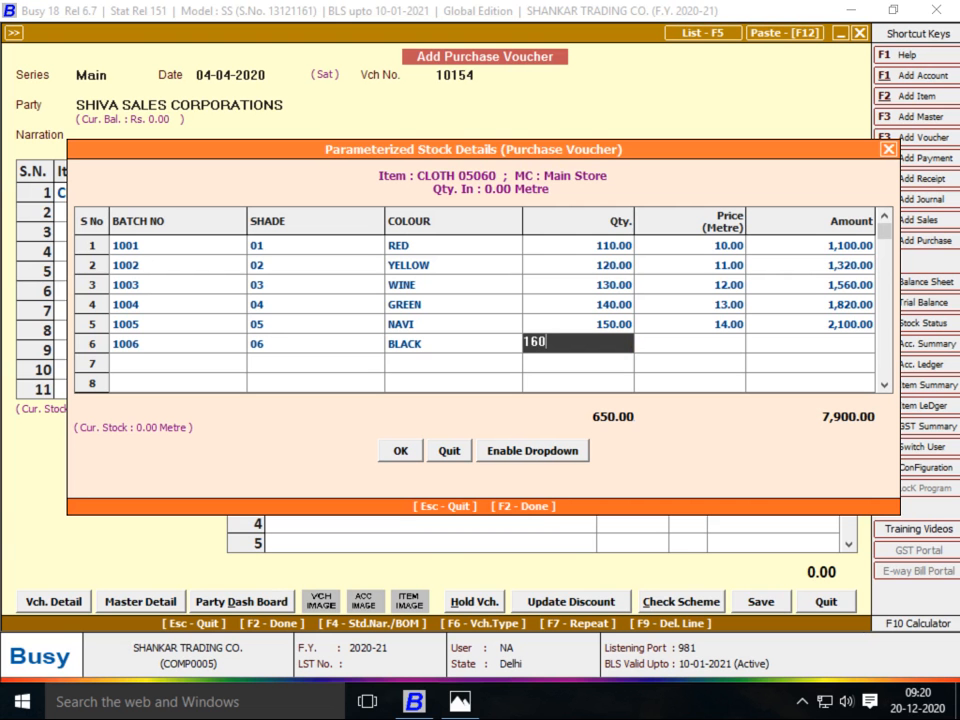
pyautogui.press('Return')
pyautogui.hotkey('alt', 'Tab')
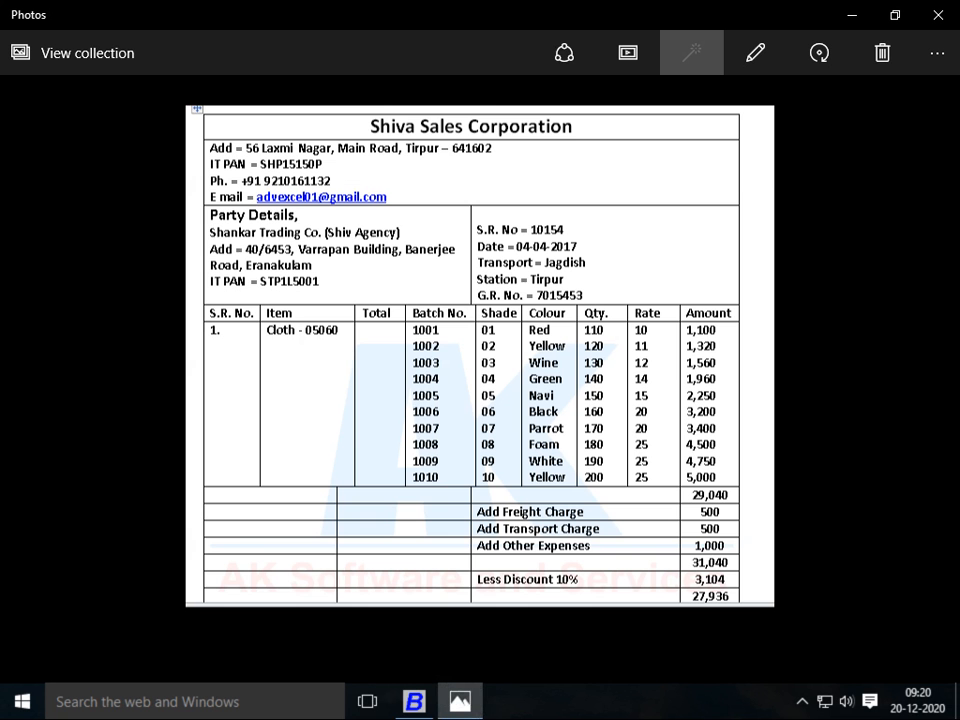
pyautogui.hotkey('alt', 'Tab')
pyautogui.write('15')
pyautogui.press('Return')
pyautogui.press('Return')
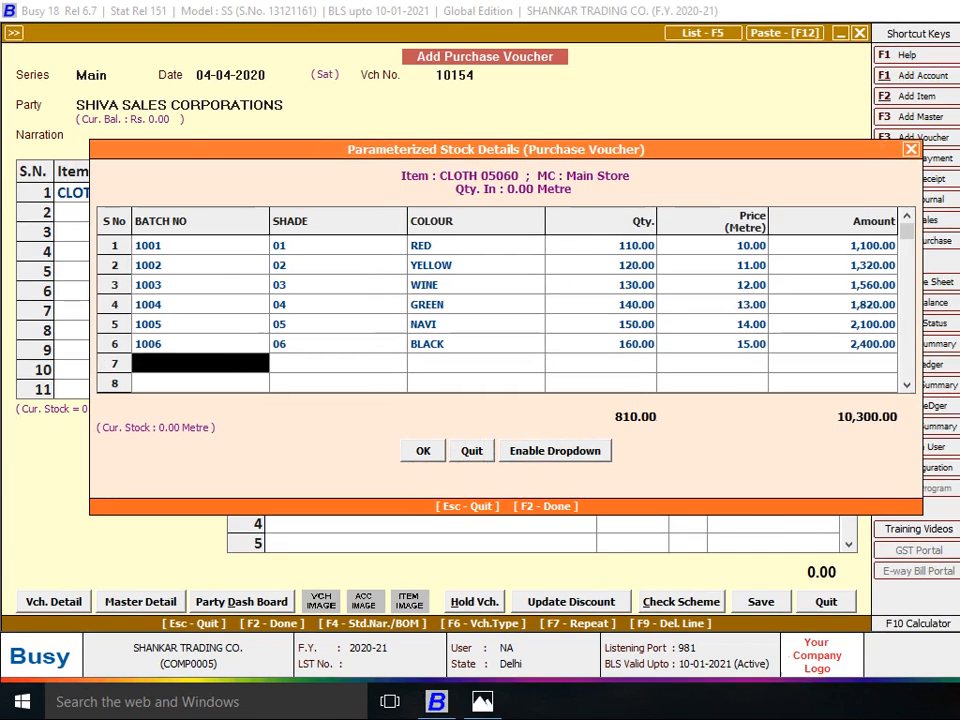
# Add batch 1007: shade 07, colour PARROT, quantity 170 at price 20, then start batch 1008
pyautogui.hotkey('alt', 'Tab')
pyautogui.hotkey('alt', 'Tab')
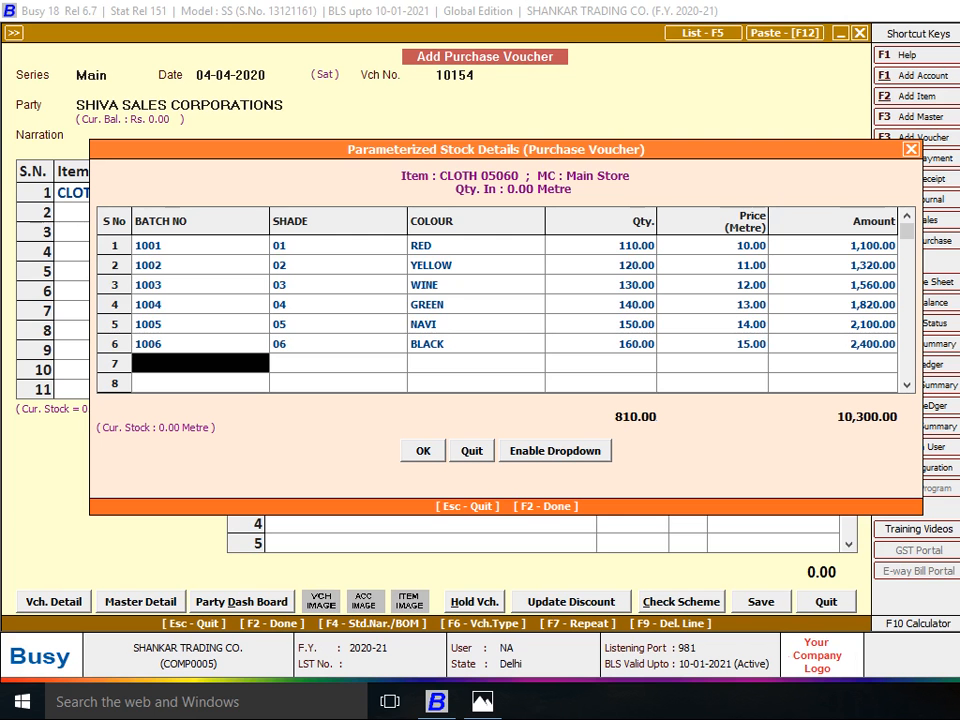
pyautogui.write('1007')
pyautogui.press('Return')
pyautogui.hotkey('alt', 'Tab')
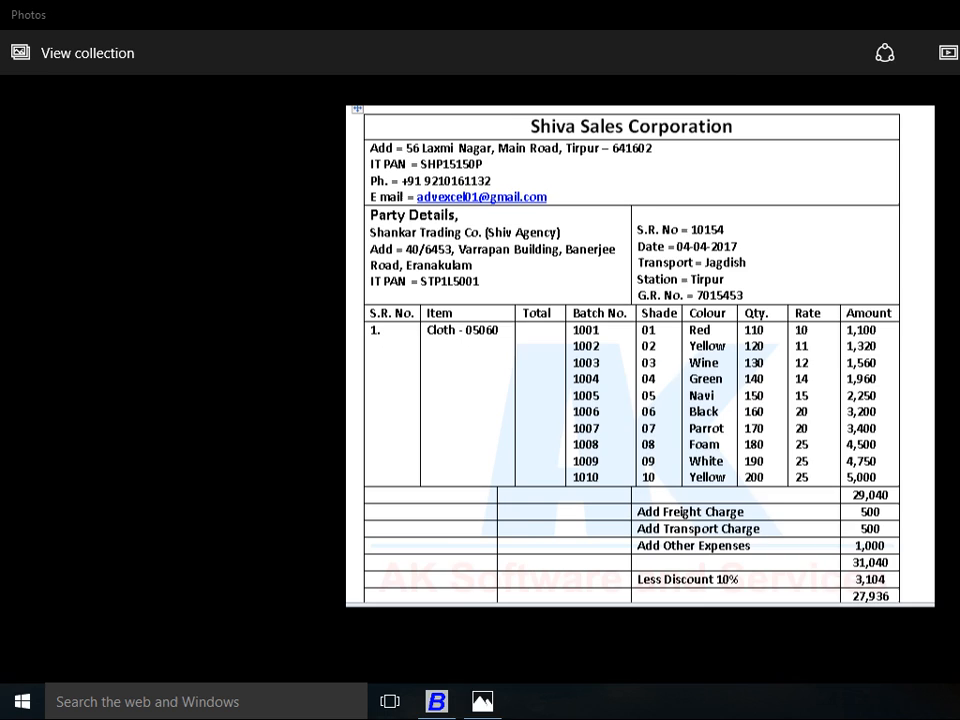
pyautogui.hotkey('alt', 'Tab')
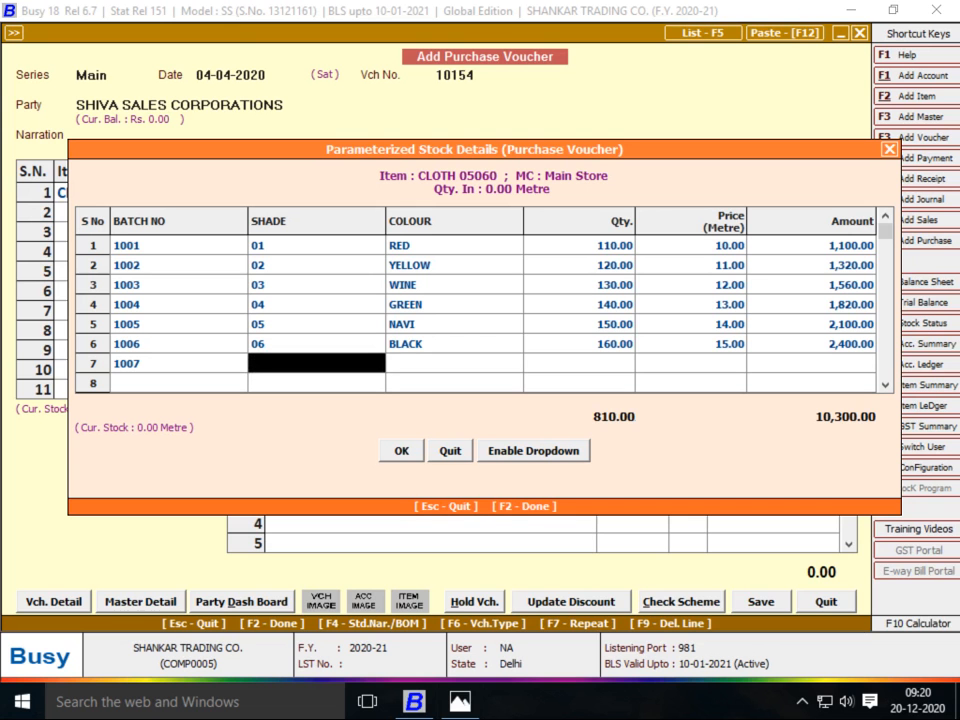
pyautogui.hotkey('alt', 'Tab')
pyautogui.hotkey('alt', 'Tab')
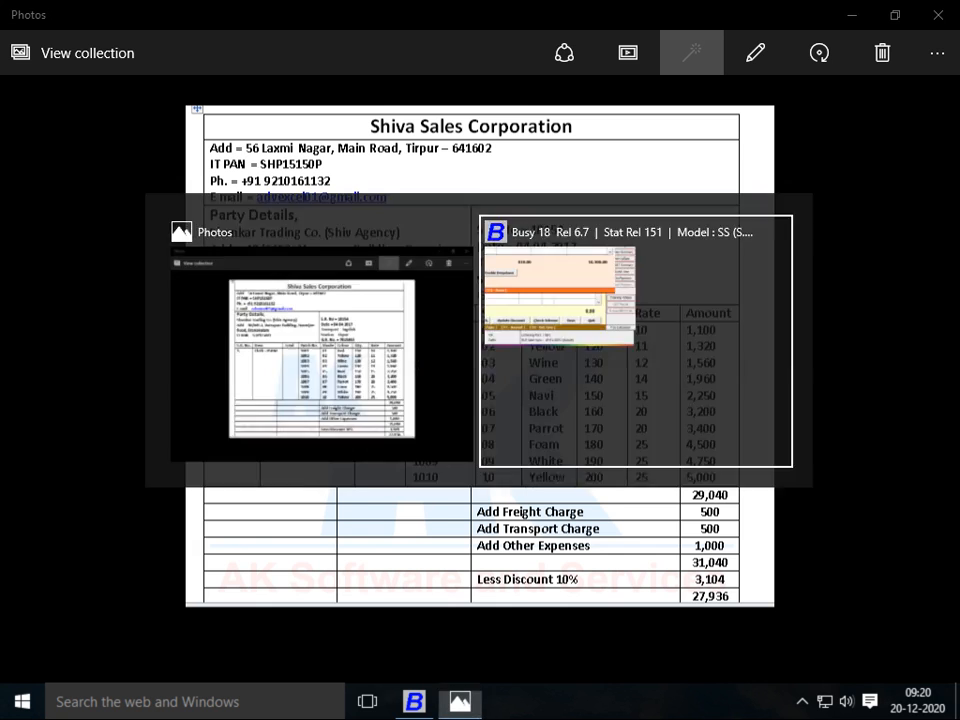
pyautogui.write('07')
pyautogui.hotkey('alt', 'Tab')
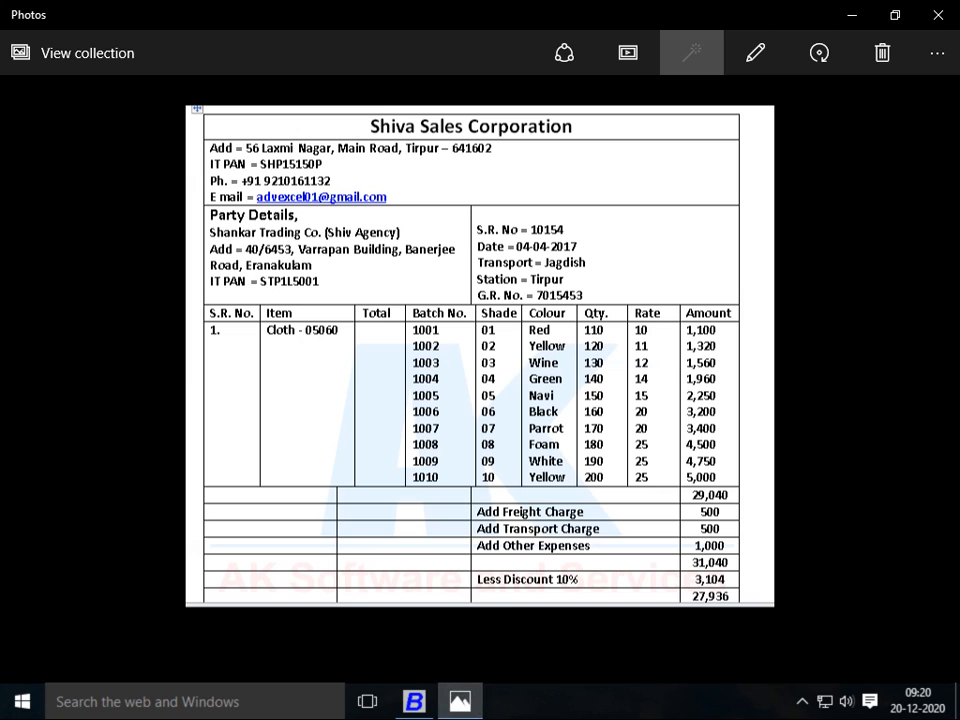
pyautogui.hotkey('alt', 'Tab')
pyautogui.press('Return')
pyautogui.write('pARROT')
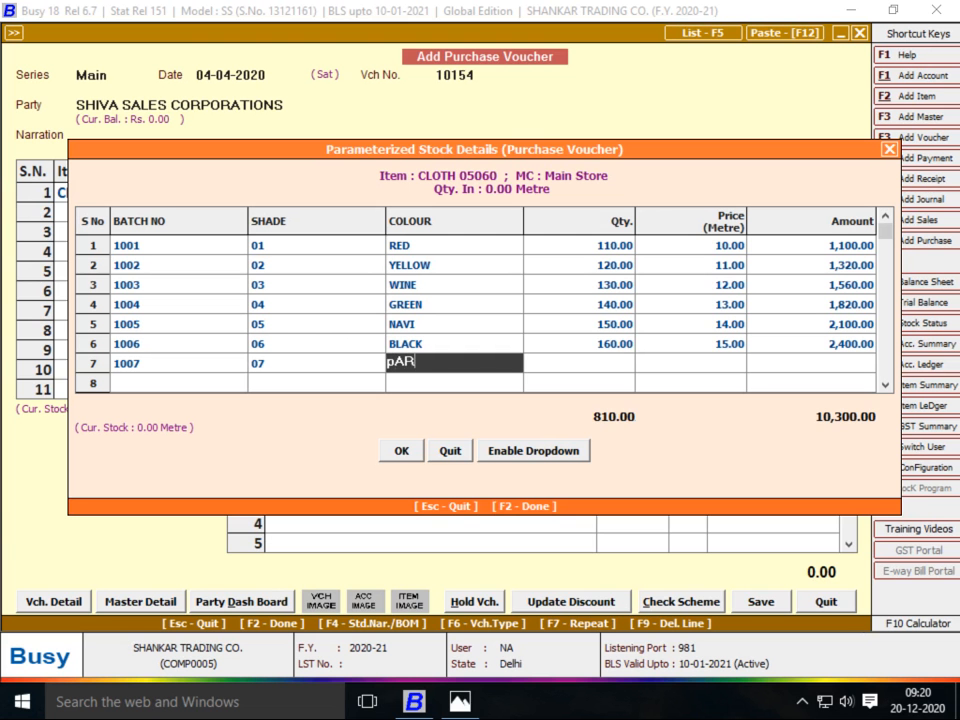
pyautogui.hotkey('alt', 'Tab')
pyautogui.hotkey('alt', 'Tab')
pyautogui.write('170')
pyautogui.press('Return')
pyautogui.write('20')
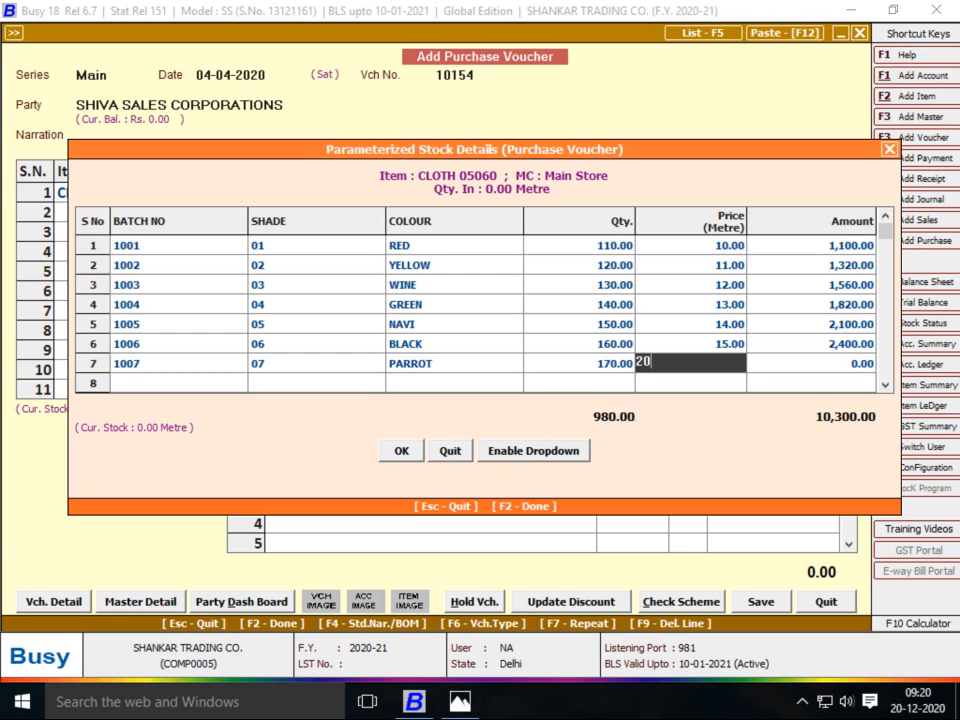
pyautogui.press('Return')
pyautogui.press('Return')
pyautogui.hotkey('alt', 'Tab')
pyautogui.hotkey('alt', 'Tab')
pyautogui.write('1008')
pyautogui.press('Return')
# Complete batch 1008 with shade 08, colour FOAM, quantity 18 and price 25
pyautogui.write('08')
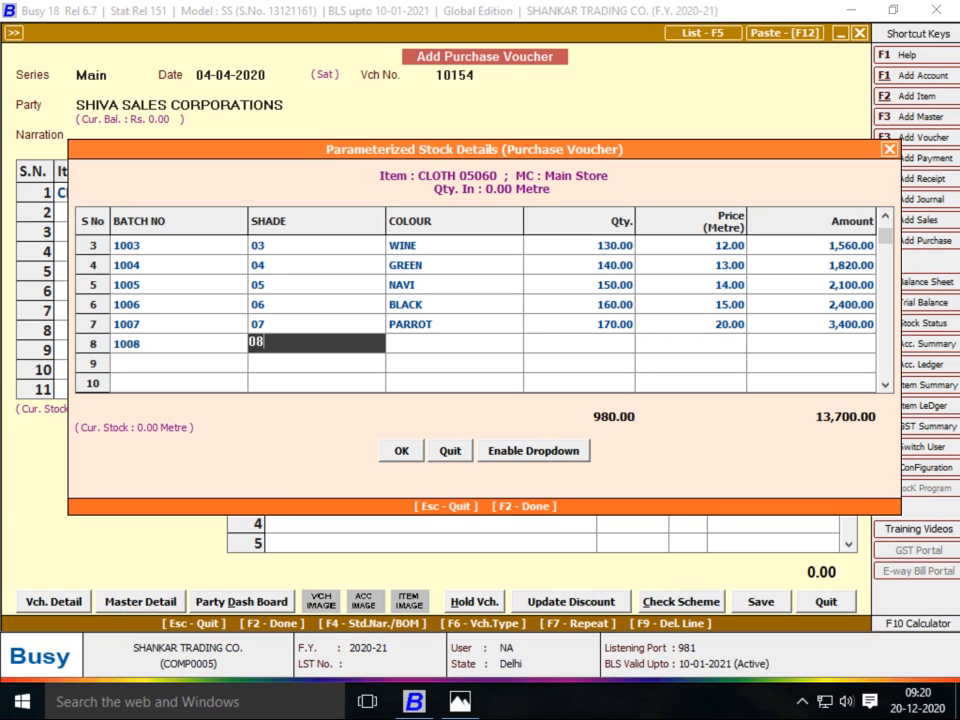
pyautogui.press('Return')
pyautogui.hotkey('alt', 'Tab')
pyautogui.hotkey('alt', 'Tab')
pyautogui.write('FOAM')
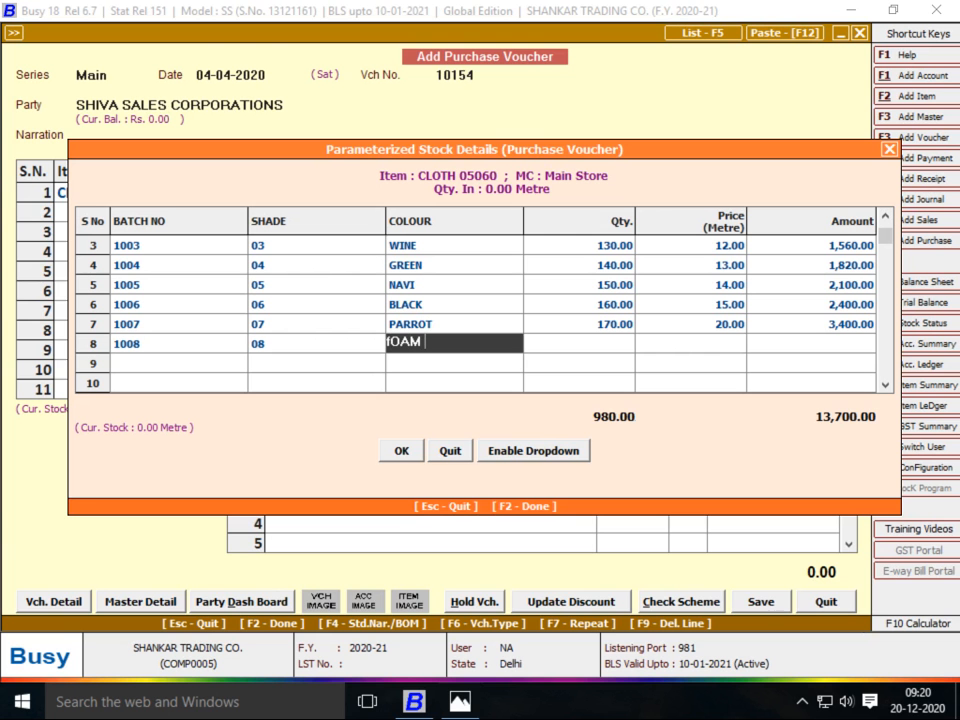
pyautogui.press('Return')
pyautogui.hotkey('alt', 'Tab')
pyautogui.hotkey('alt', 'Tab')
pyautogui.write('18')
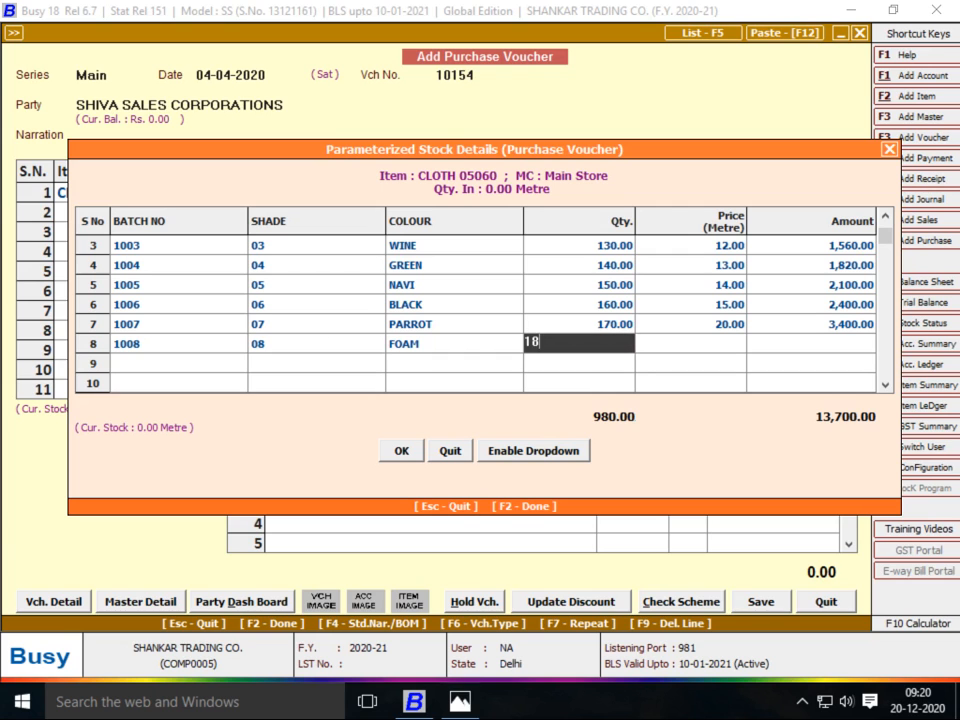
pyautogui.press('Return')
pyautogui.write('25')
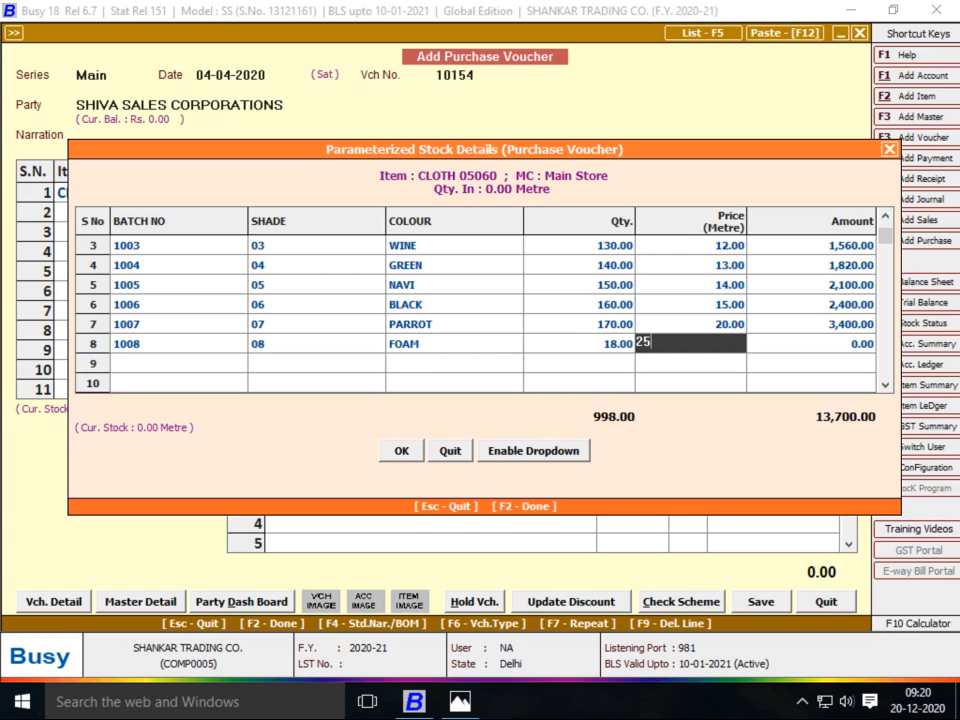
pyautogui.press('Return')
# Add batch number 1009 with shade 09 on the next row
pyautogui.hotkey('alt', 'Tab')
pyautogui.hotkey('alt', 'Tab')
pyautogui.write('1000')
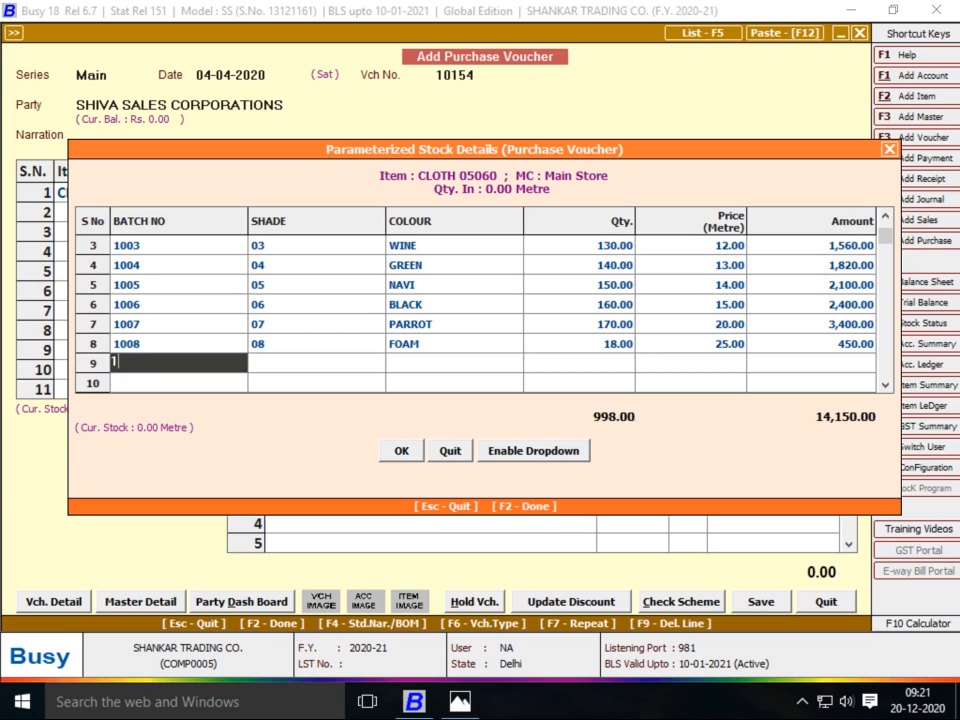
pyautogui.press('BackSpace')
pyautogui.write('*')
pyautogui.press('BackSpace')
pyautogui.write('9')
pyautogui.press('Return')
pyautogui.write('09')
pyautogui.press('Return')
# Correct batch 1008's quantity from 18 to 180
pyautogui.press('Up')
pyautogui.press('Return')
pyautogui.write('180')
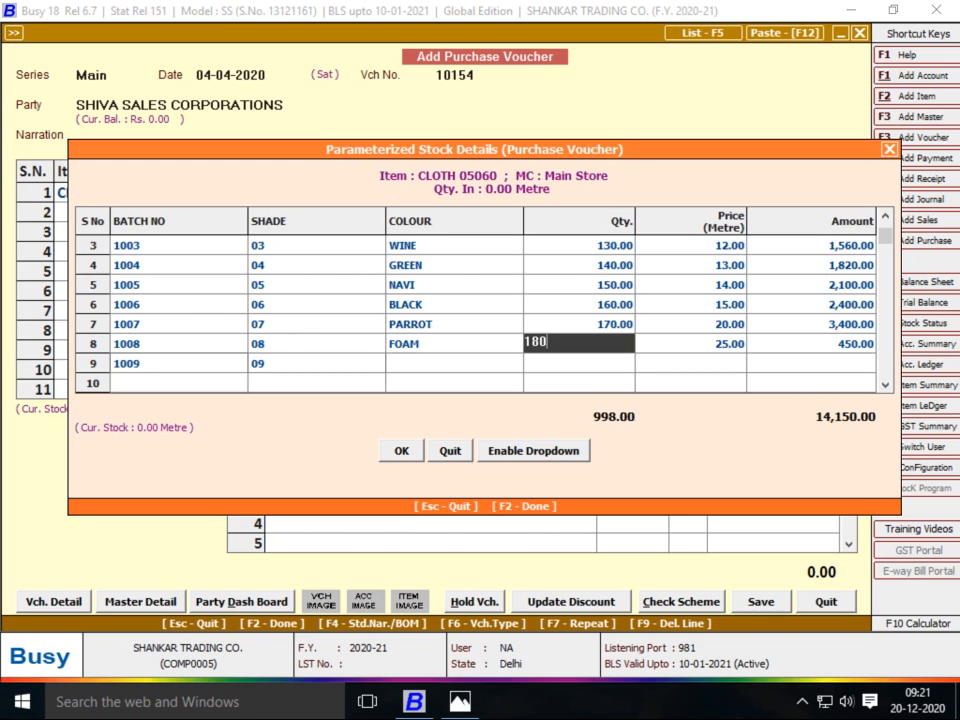
pyautogui.press('Return')
pyautogui.press('Return')
pyautogui.press('Return')
pyautogui.press('Return')
pyautogui.press('Return')
# Give batch 1009 colour WHITE, quantity 190 and price 25
pyautogui.hotkey('alt', 'Tab')
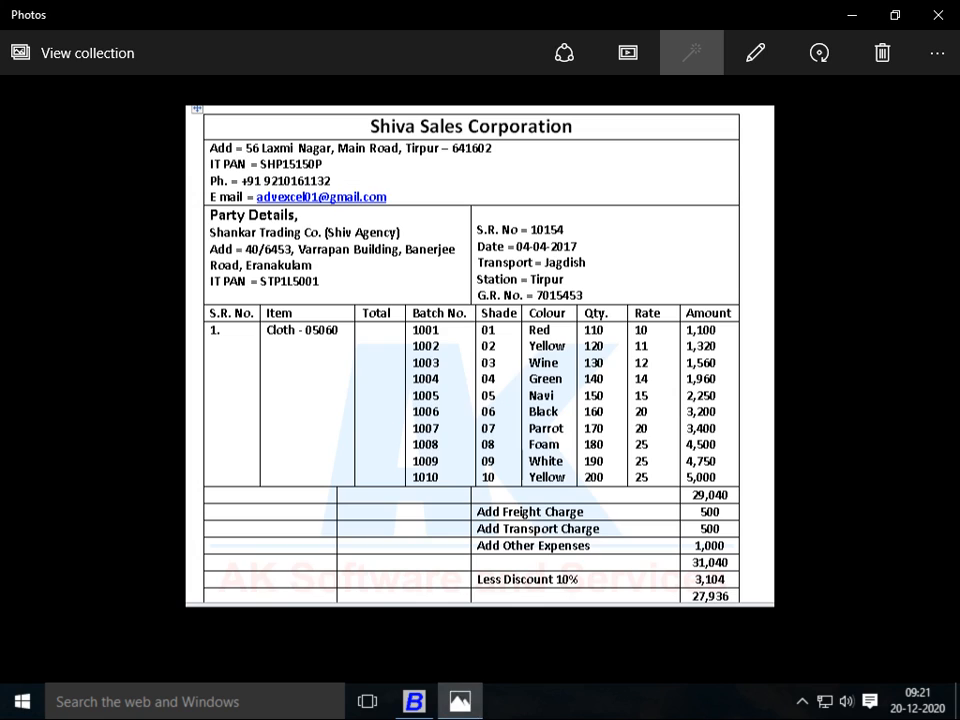
pyautogui.hotkey('alt', 'Tab')
pyautogui.write('wHITE')
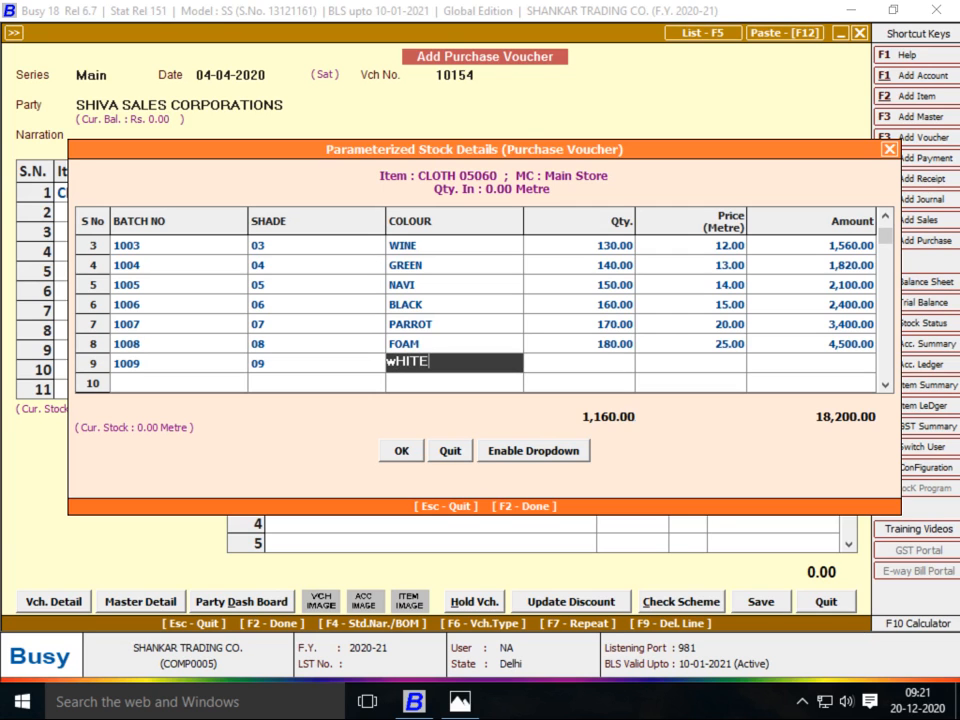
pyautogui.press('Return')
pyautogui.hotkey('alt', 'Tab')
pyautogui.hotkey('alt', 'Tab')
pyautogui.write('190')
pyautogui.press('Return')
pyautogui.press('Return')
pyautogui.press('Left')
pyautogui.hotkey('alt', 'Tab')
pyautogui.hotkey('alt', 'Tab')
pyautogui.write('25')
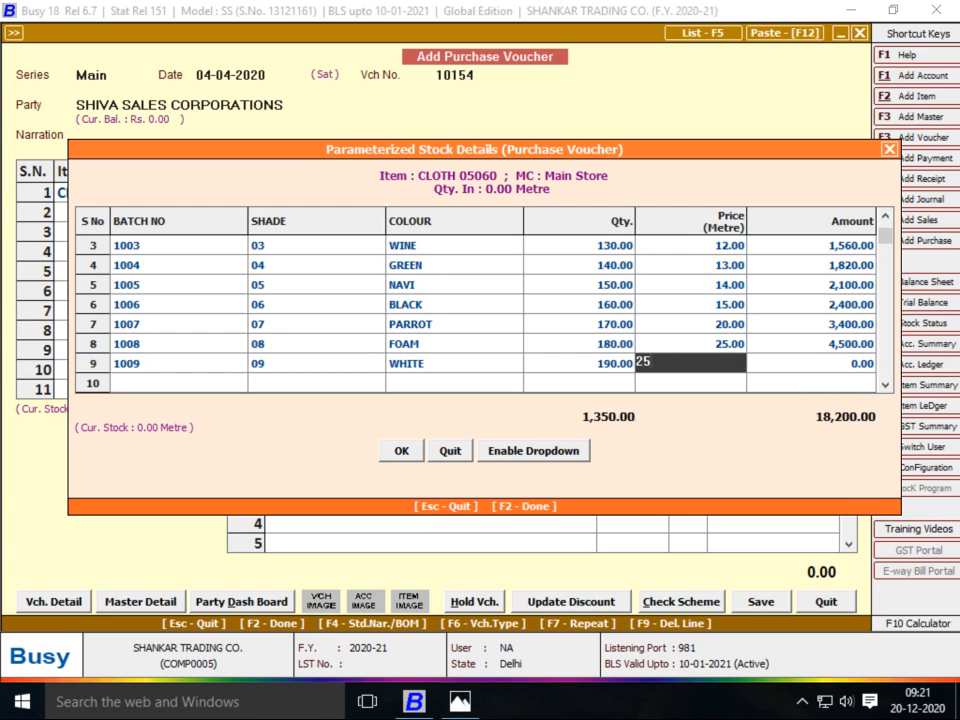
pyautogui.press('Return')
pyautogui.press('Return')
# Add batch 1010 with shade 10 and colour YELLOW
pyautogui.hotkey('alt', 'Tab')
pyautogui.hotkey('alt', 'Tab')
pyautogui.write('1010')
pyautogui.press('Return')
pyautogui.hotkey('alt', 'Tab')
pyautogui.hotkey('alt', 'Tab')
pyautogui.write('10')
pyautogui.press('Return')
pyautogui.write('yELLOW')
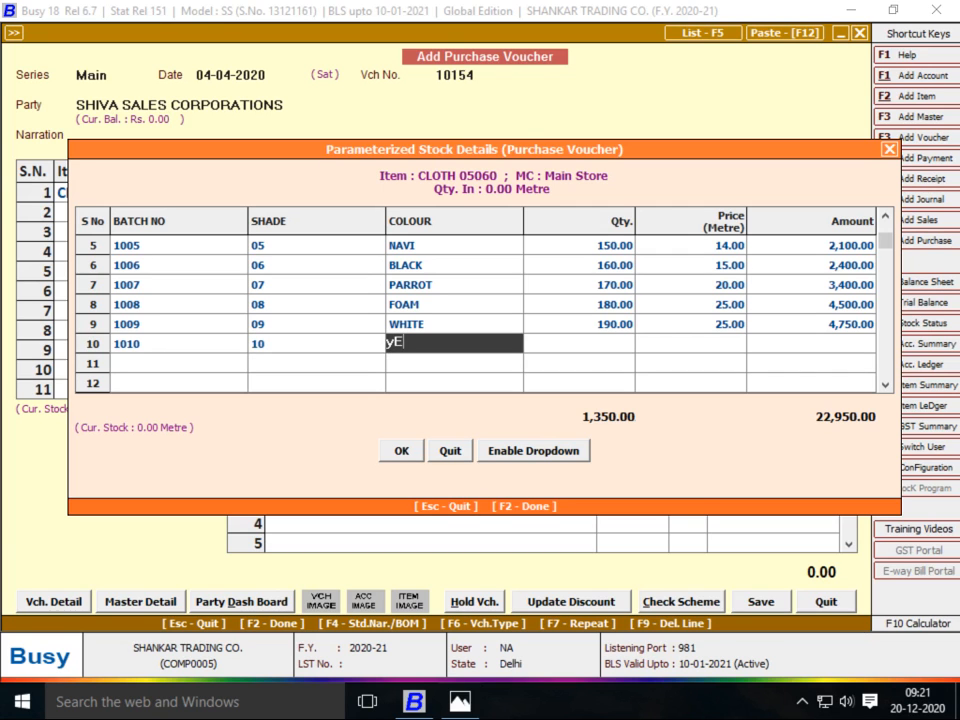
pyautogui.press('Return')
# Enter quantity 200 and price 25 for batch 1010
pyautogui.hotkey('alt', 'Tab')
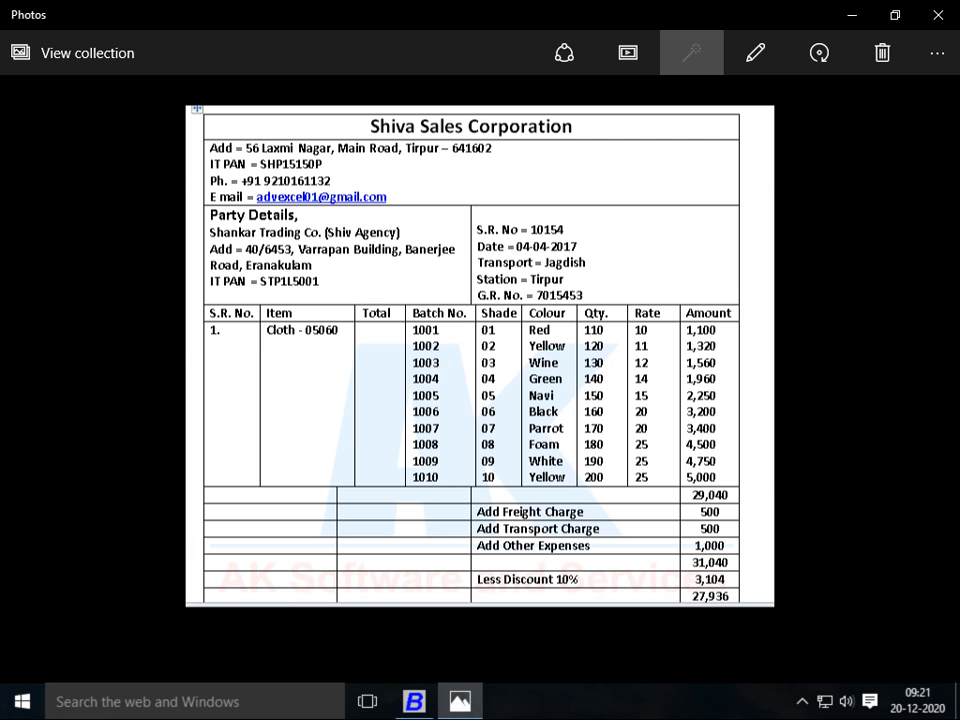
pyautogui.hotkey('alt', 'Tab')
pyautogui.write('200')
pyautogui.press('Return')
pyautogui.hotkey('alt', 'Tab')
pyautogui.hotkey('alt', 'Tab')
pyautogui.write('25')
pyautogui.press('Return')
pyautogui.press('Left')
pyautogui.press('Up')
pyautogui.press('Up')
pyautogui.press('Up')
pyautogui.press('Up')
pyautogui.press('Up')
pyautogui.press('Up')
pyautogui.press('Up')
pyautogui.press('Up')
pyautogui.press('Up')
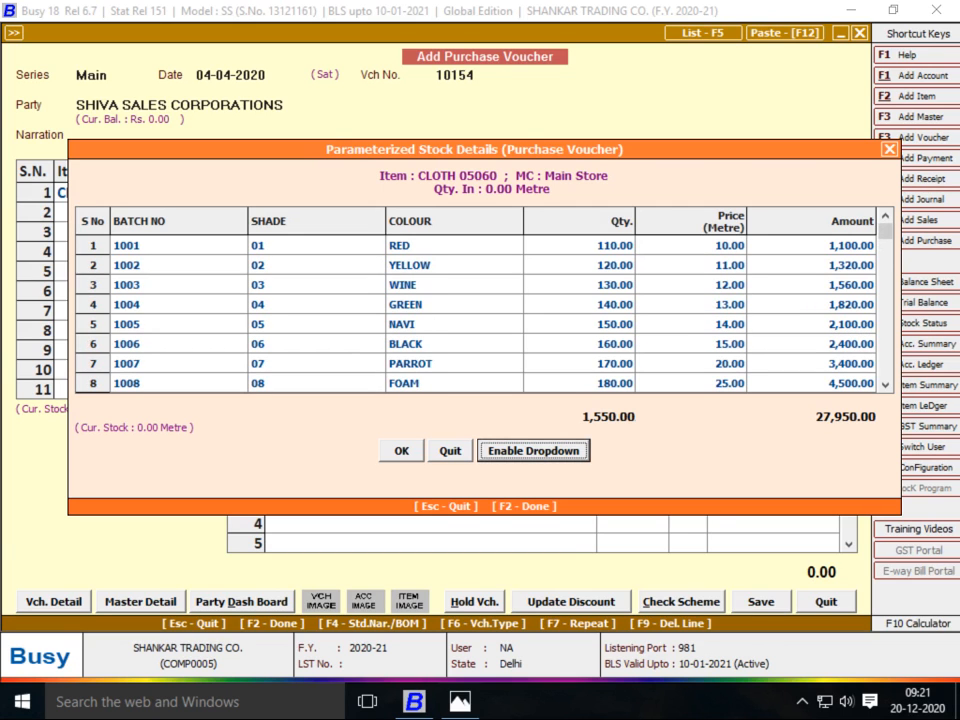
# Change batch 1004 GREEN's price to 14 and close the batch details, giving CLOTH 05060 28,090.00
pyautogui.press('Down')
pyautogui.press('Down')
pyautogui.press('Down')
pyautogui.press('Down')
pyautogui.press('Down')
pyautogui.press('Down')
pyautogui.press('Down')
pyautogui.press('Down')
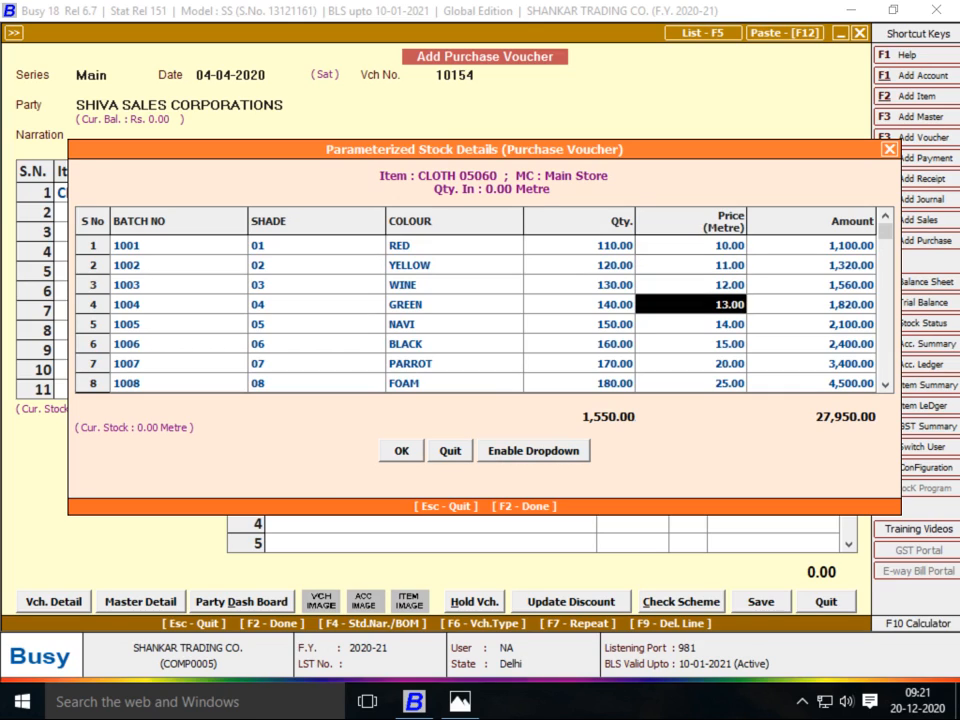
pyautogui.press('Down')
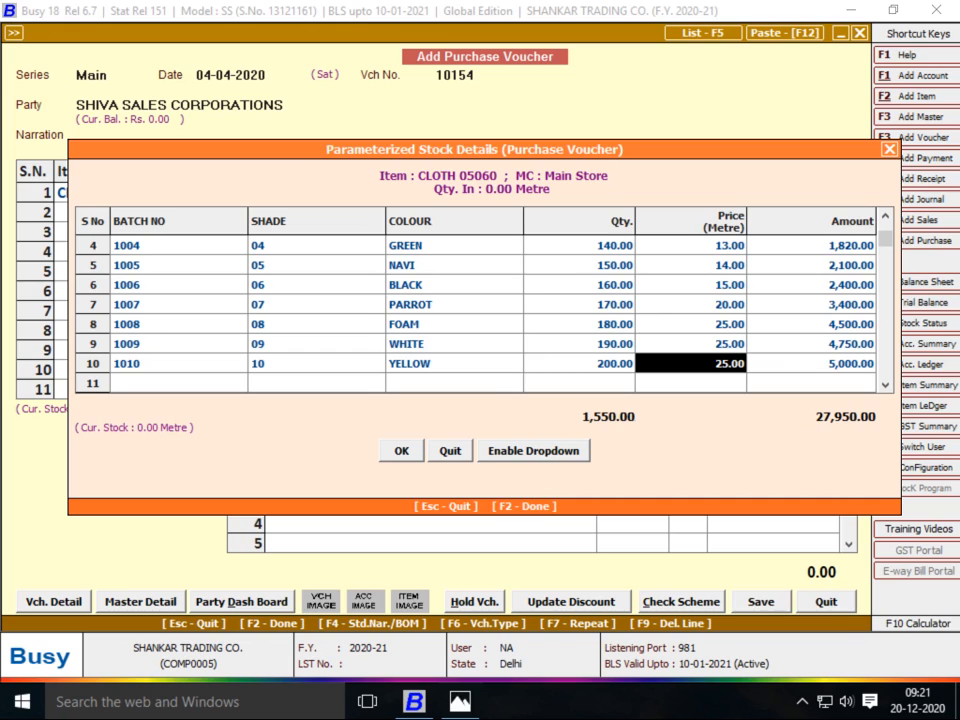
pyautogui.press('Left')
pyautogui.press('Up')
pyautogui.press('Up')
pyautogui.press('Up')
pyautogui.press('Up')
pyautogui.press('Up')
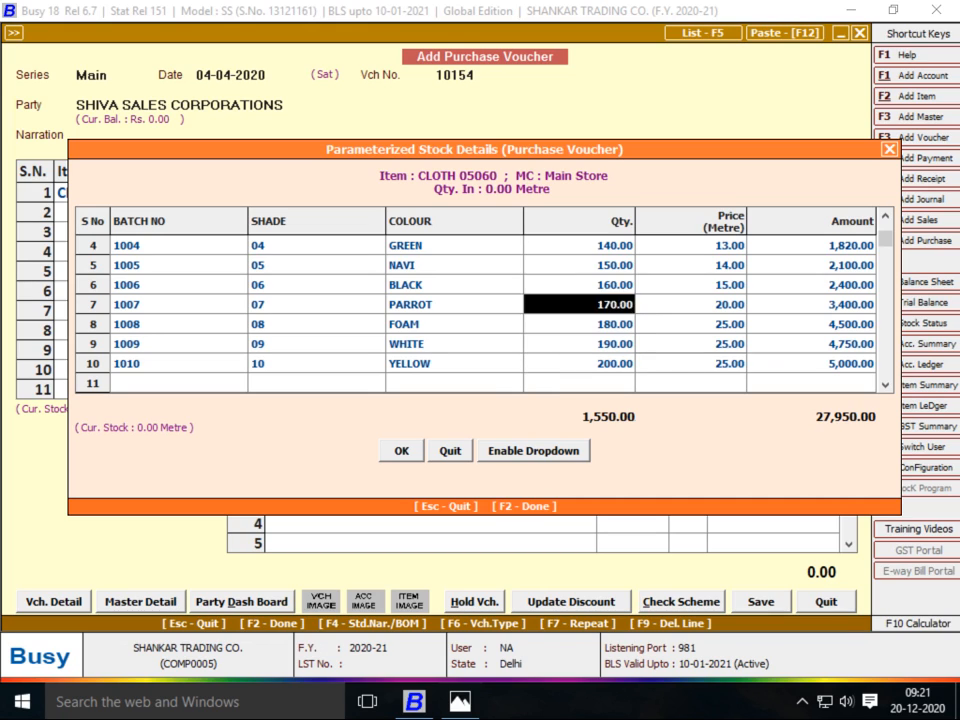
pyautogui.press('Up')
pyautogui.press('Right')
pyautogui.write('14')
pyautogui.press('Return')
pyautogui.press('Down')
pyautogui.press('Down')
pyautogui.press('Down')
pyautogui.press('Down')
pyautogui.press('Down')
pyautogui.press('Down')
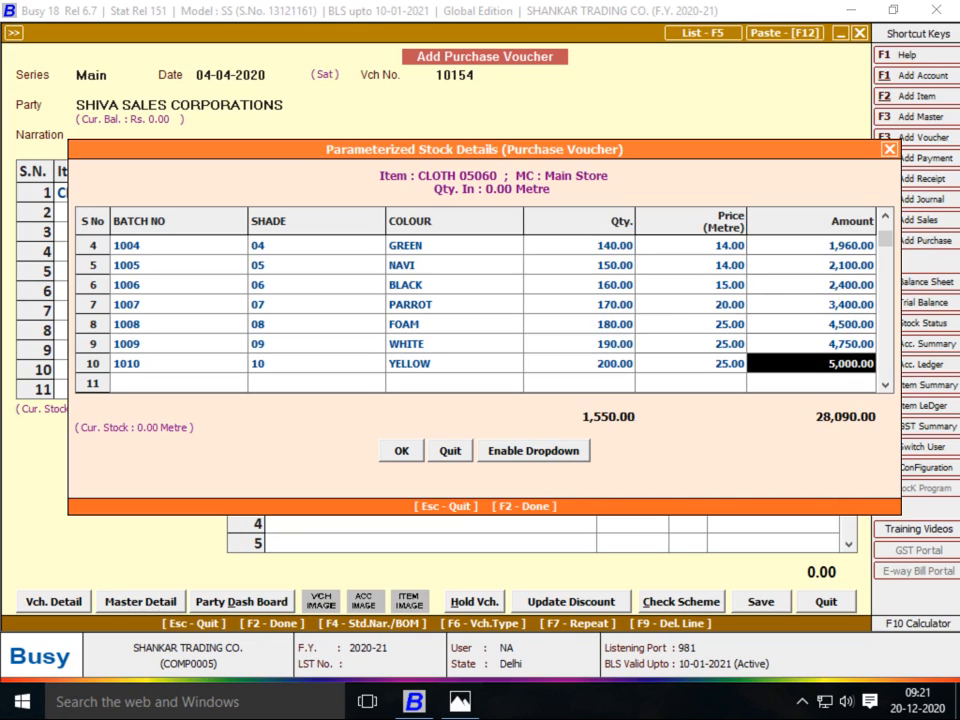
pyautogui.press('Left')
pyautogui.press('Up')
pyautogui.press('Up')
pyautogui.press('Up')
pyautogui.press('Up')
pyautogui.press('Up')
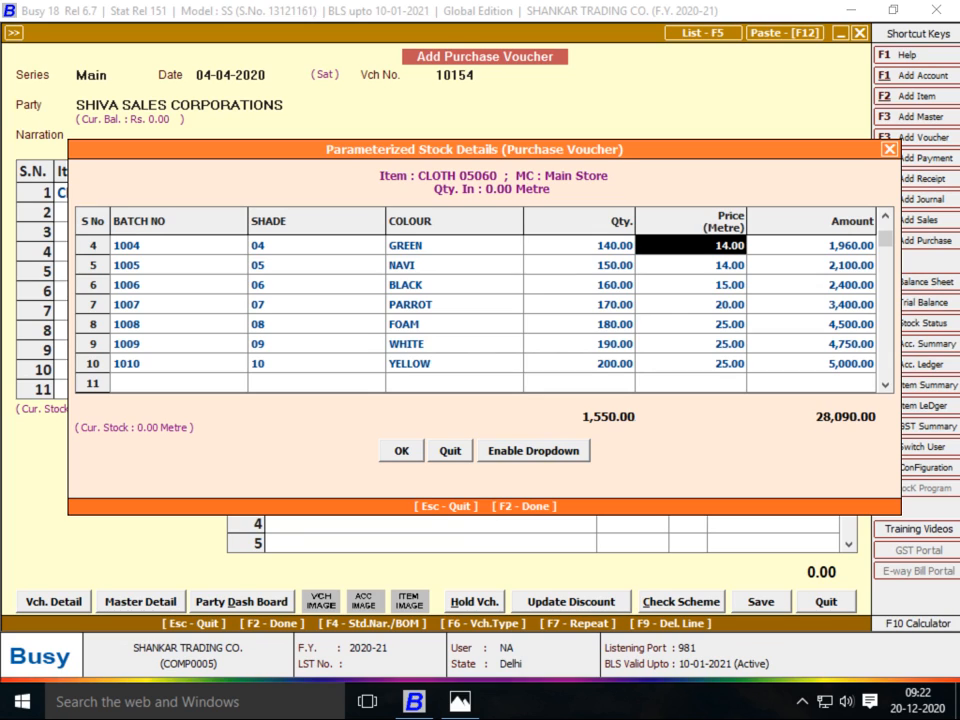
pyautogui.press('F2')
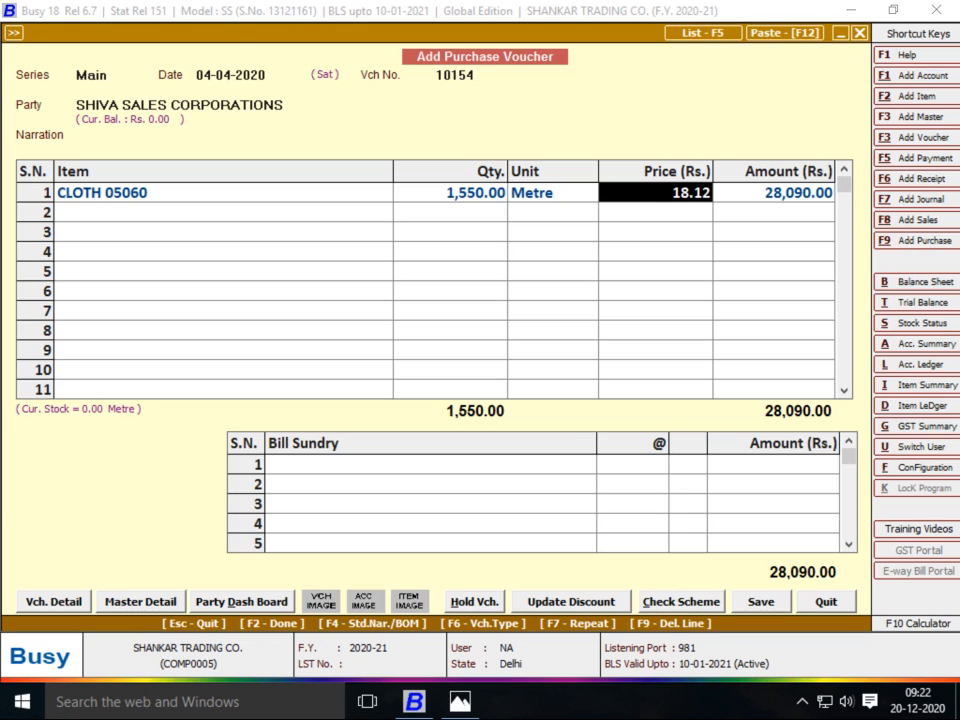
# Add Freight & Forwarding Charges as the first bill sundry
pyautogui.press('Return')
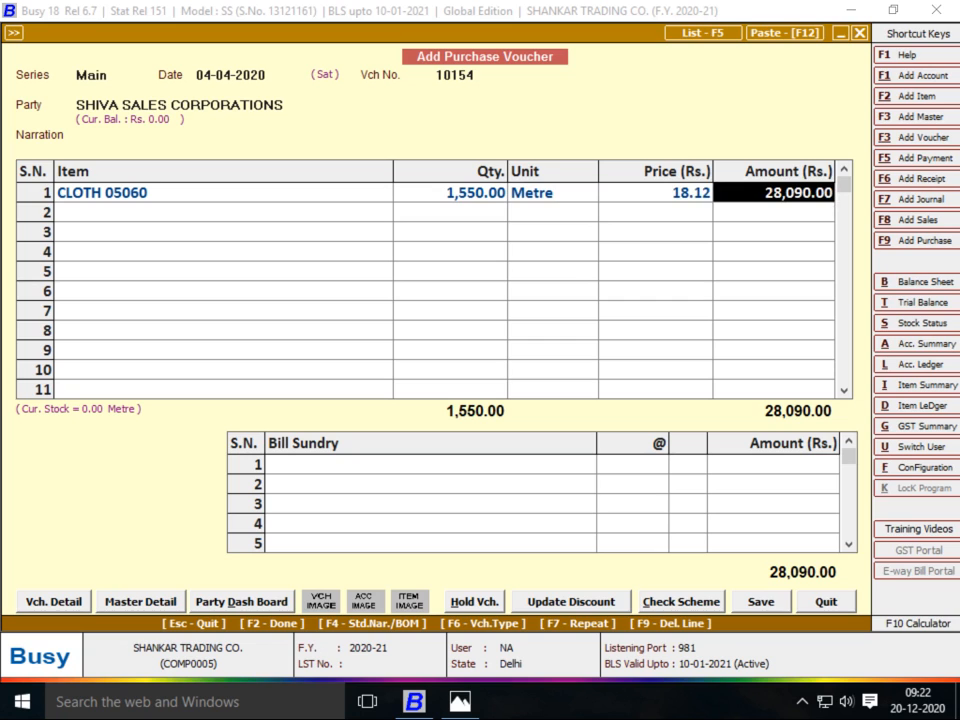
pyautogui.press('Return')
pyautogui.hotkey('alt', 'Tab')
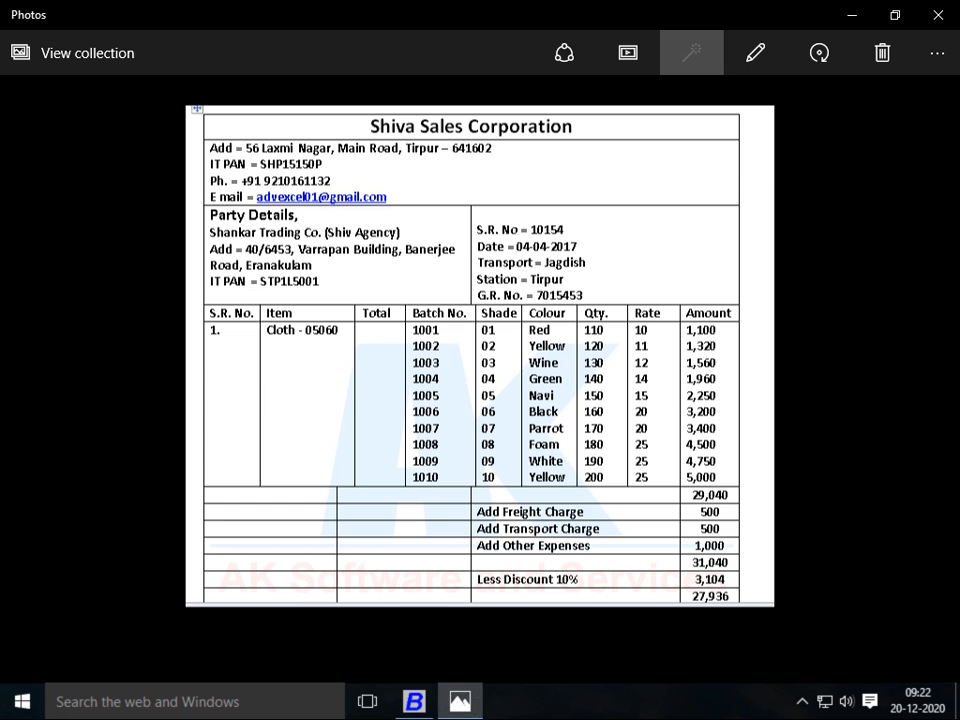
pyautogui.hotkey('alt', 'Tab')
pyautogui.write('fRE')
pyautogui.press('Return')
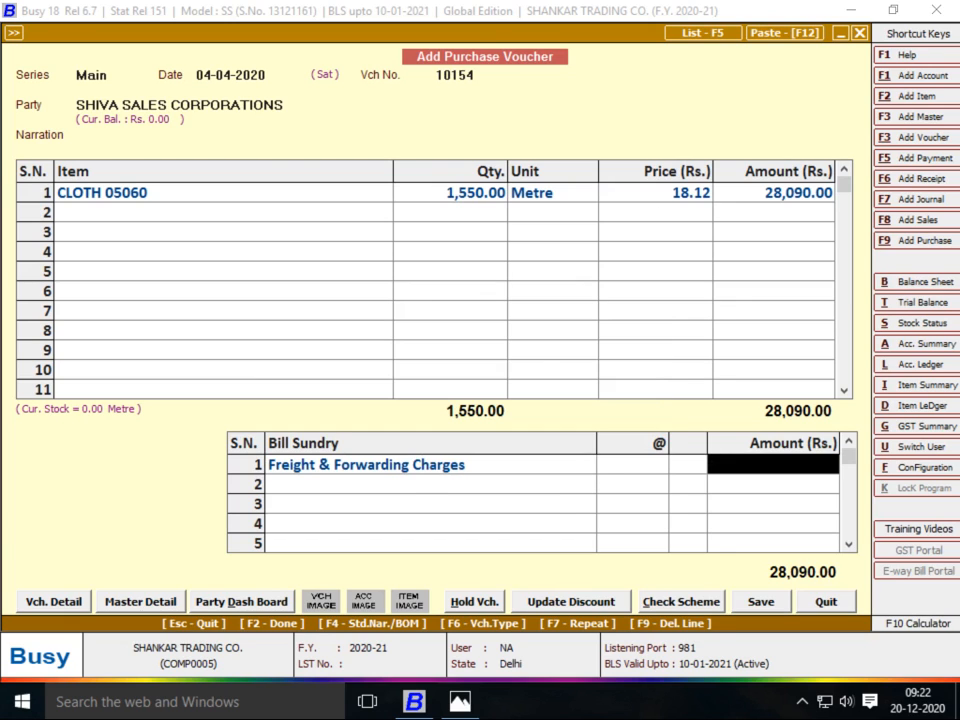
pyautogui.hotkey('alt', 'Tab')
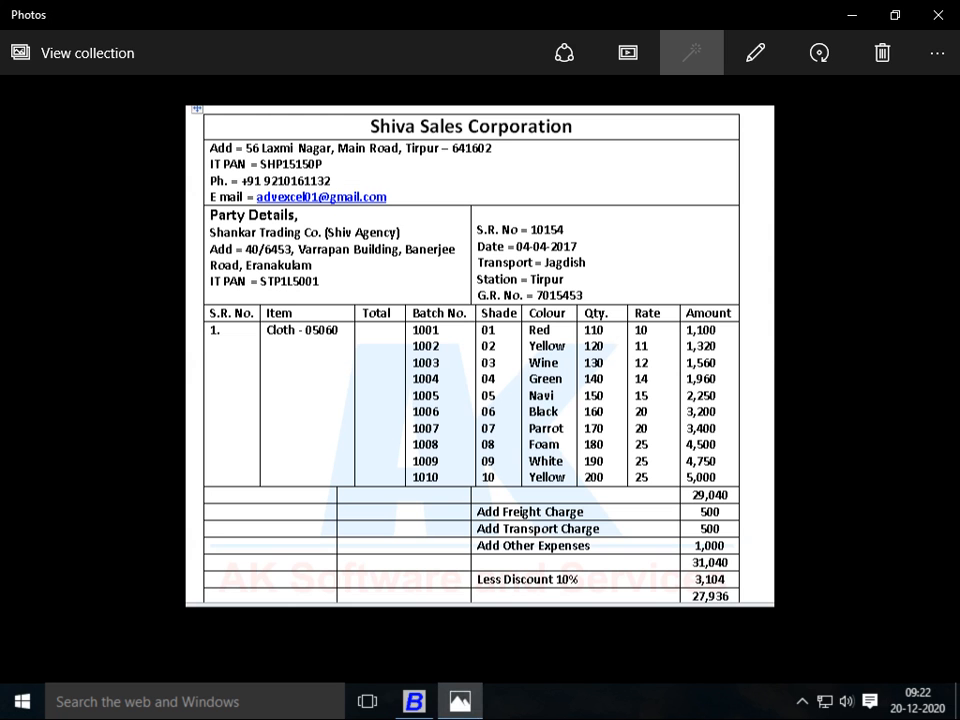
pyautogui.hotkey('alt', 'Tab')
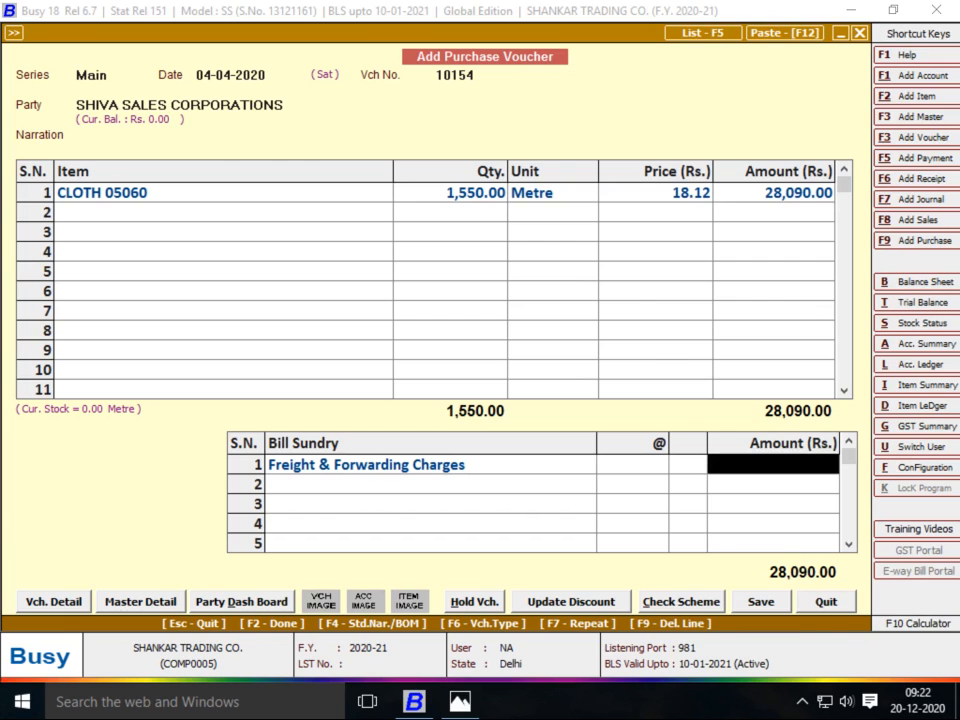
# Reopen CLOTH 05060's Parameterized Stock Details at the 1005 batch row
pyautogui.hotkey('alt', 'Tab')
pyautogui.hotkey('alt', 'Tab')
pyautogui.click(451, 193)
pyautogui.press('Return')
pyautogui.press('Return')
pyautogui.press('Return')
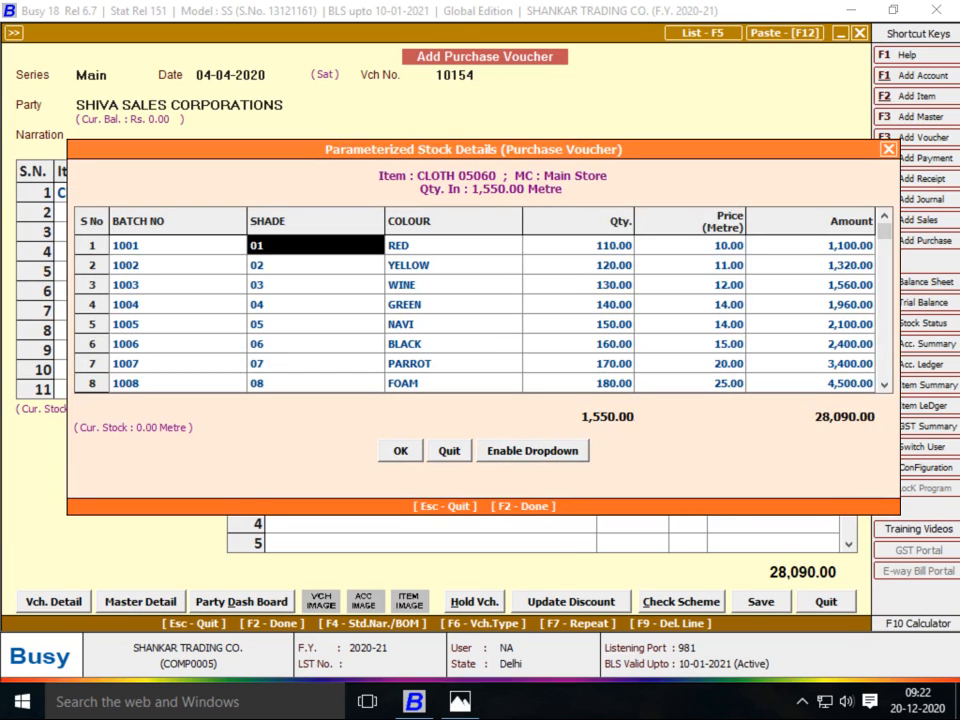
pyautogui.press('Left')
pyautogui.press('Down')
pyautogui.press('Down')
pyautogui.press('Down')
pyautogui.press('Down')
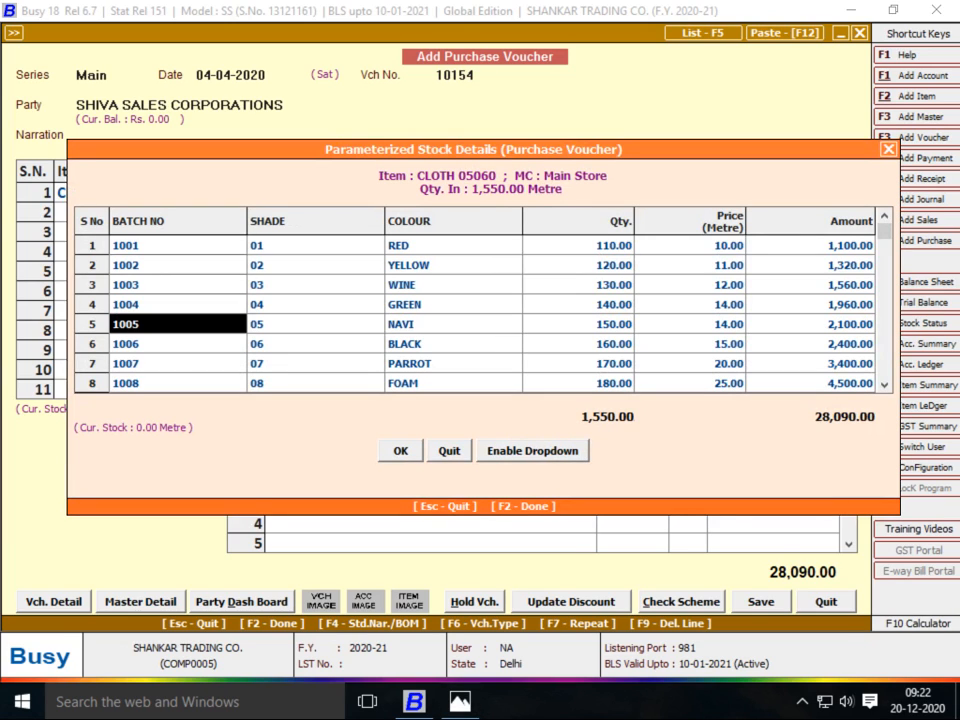
# Set batch 1005 NAVI's price to 15
pyautogui.press('Down')
pyautogui.press('Right')
pyautogui.press('Right')
pyautogui.press('Right')
pyautogui.press('Up')
pyautogui.press('Right')
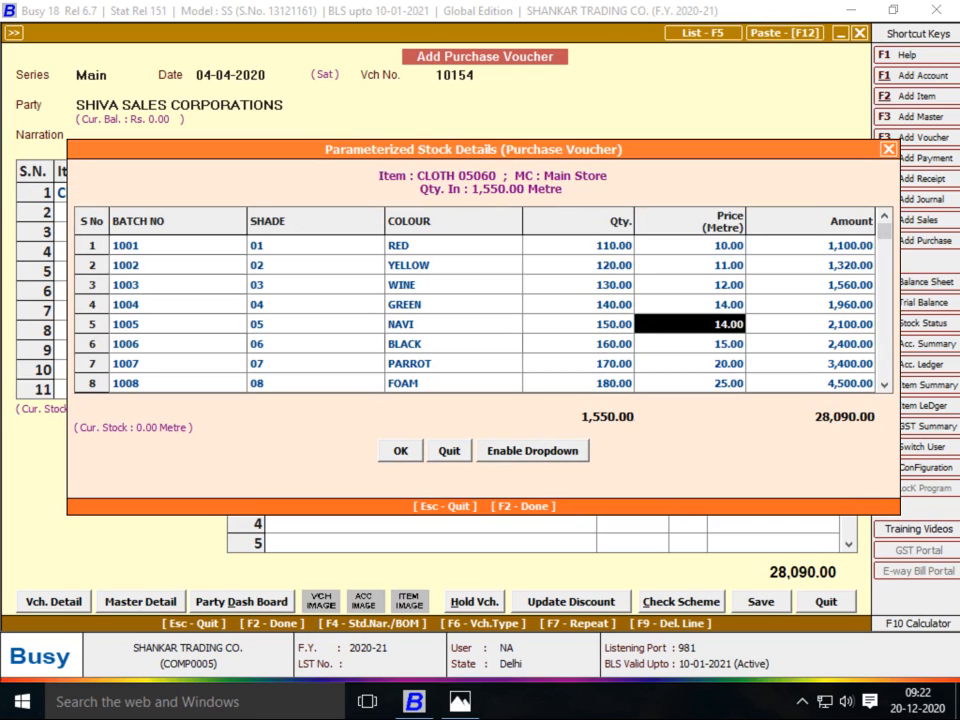
pyautogui.write('15')
pyautogui.press('Return')
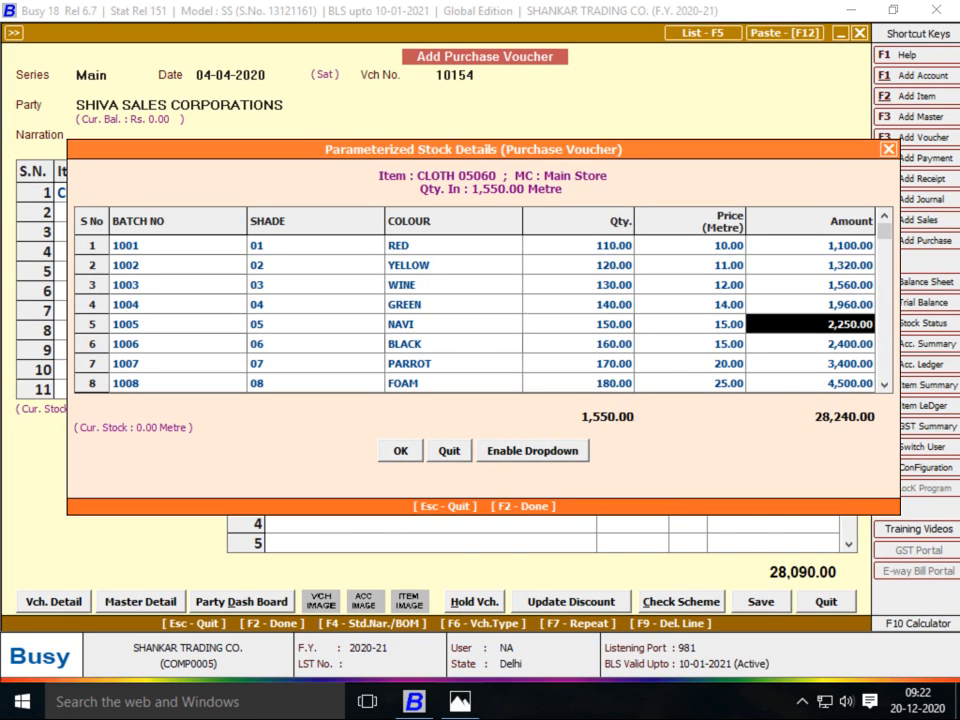
# Set the BLACK batch's price to 20 and return to the voucher at 29,040.00
pyautogui.hotkey('alt', 'Tab')
pyautogui.hotkey('alt', 'Tab')
pyautogui.press('Up')
pyautogui.press('Up')
pyautogui.press('Up')
pyautogui.press('Up')
pyautogui.press('Left')
pyautogui.hotkey('alt', 'Tab')
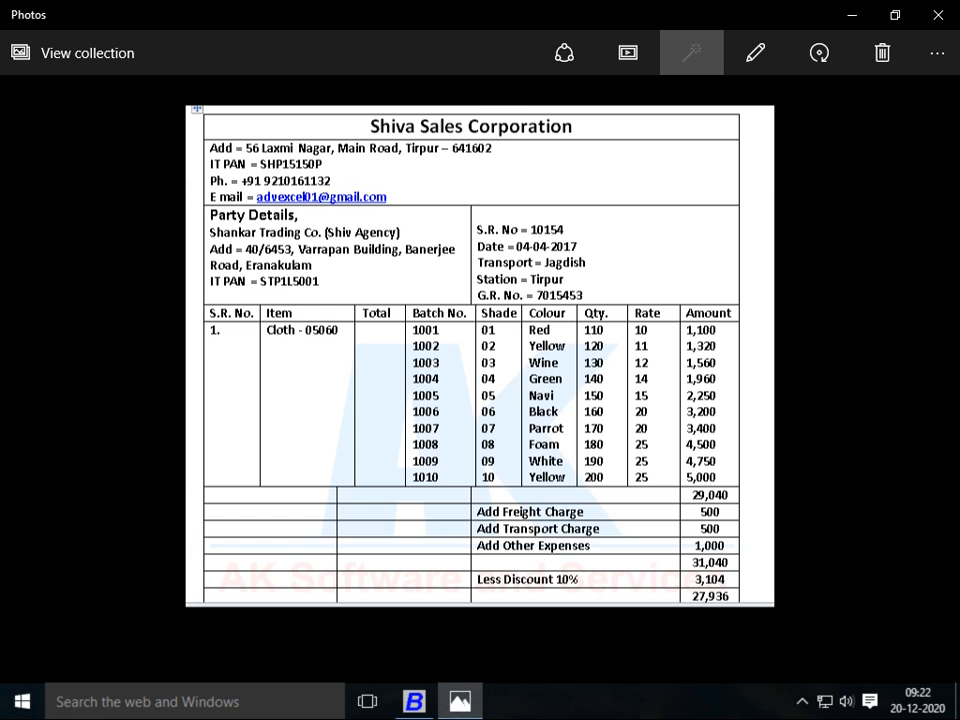
pyautogui.hotkey('alt', 'Tab')
pyautogui.press('Down')
pyautogui.press('Down')
pyautogui.press('Down')
pyautogui.hotkey('alt', 'Tab')
pyautogui.hotkey('alt', 'Tab')
pyautogui.press('Down')
pyautogui.hotkey('alt', 'Tab')
pyautogui.hotkey('alt', 'Tab')
pyautogui.press('Down')
pyautogui.write('20')
pyautogui.press('Return')
pyautogui.hotkey('alt', 'Tab')
pyautogui.hotkey('alt', 'Tab')
pyautogui.press('F2')
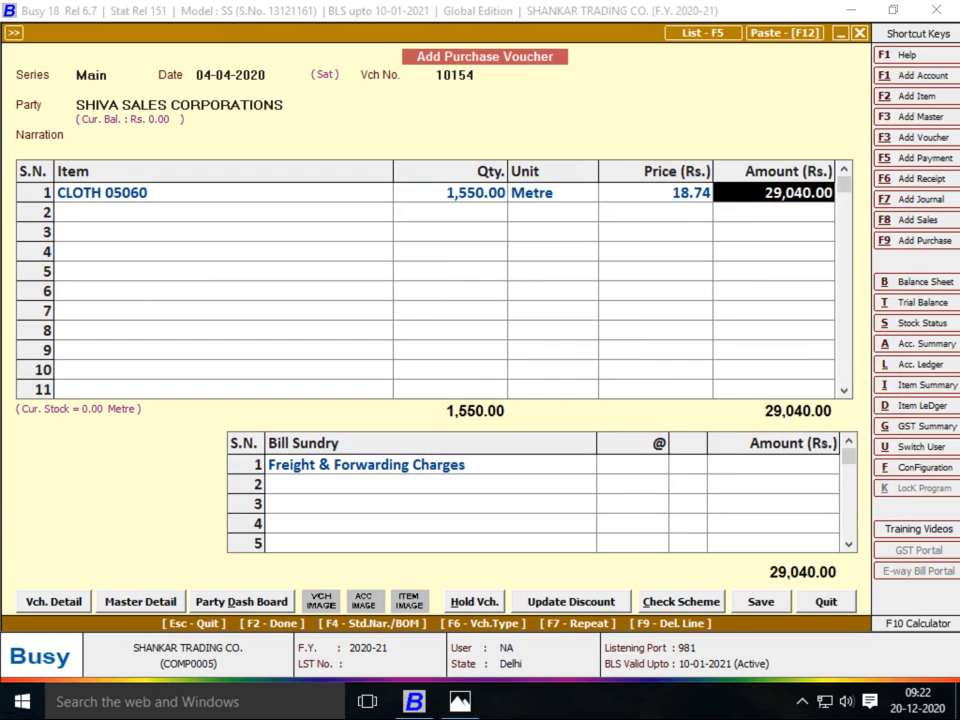
# Enter 500 for Freight & Forwarding Charges
pyautogui.press('Return')
pyautogui.press('Return')
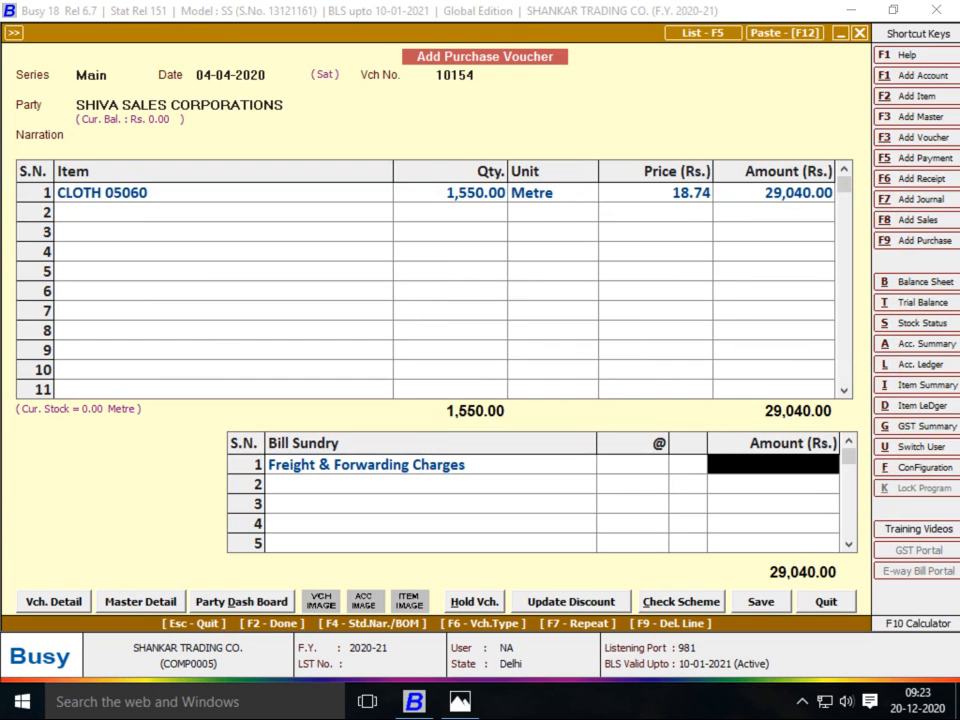
pyautogui.press('Left')
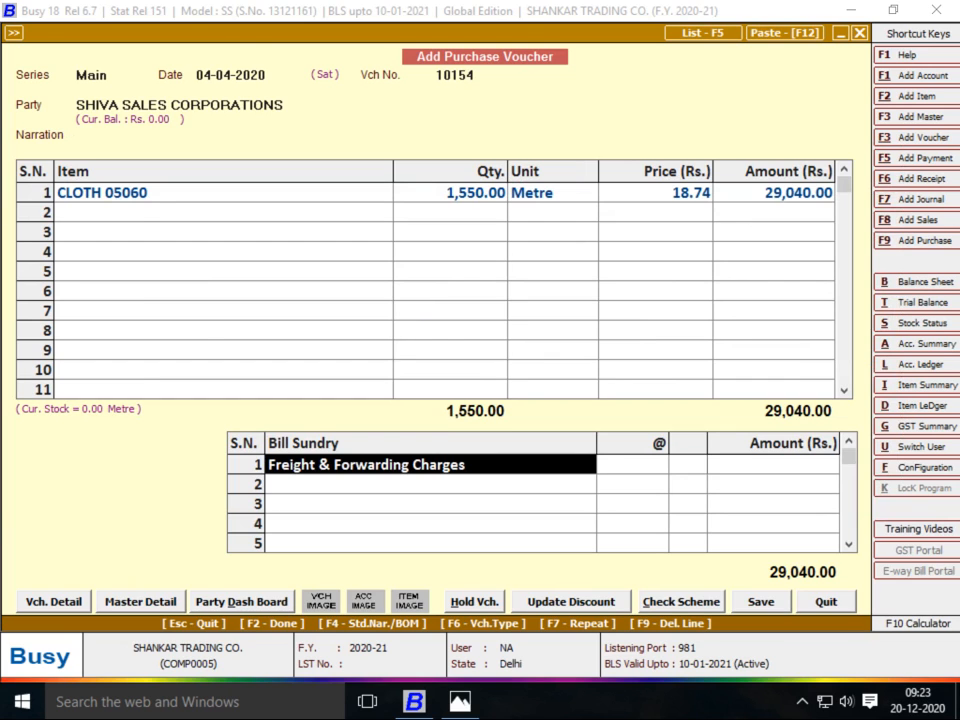
pyautogui.press('Return')
pyautogui.hotkey('alt', 'Tab')
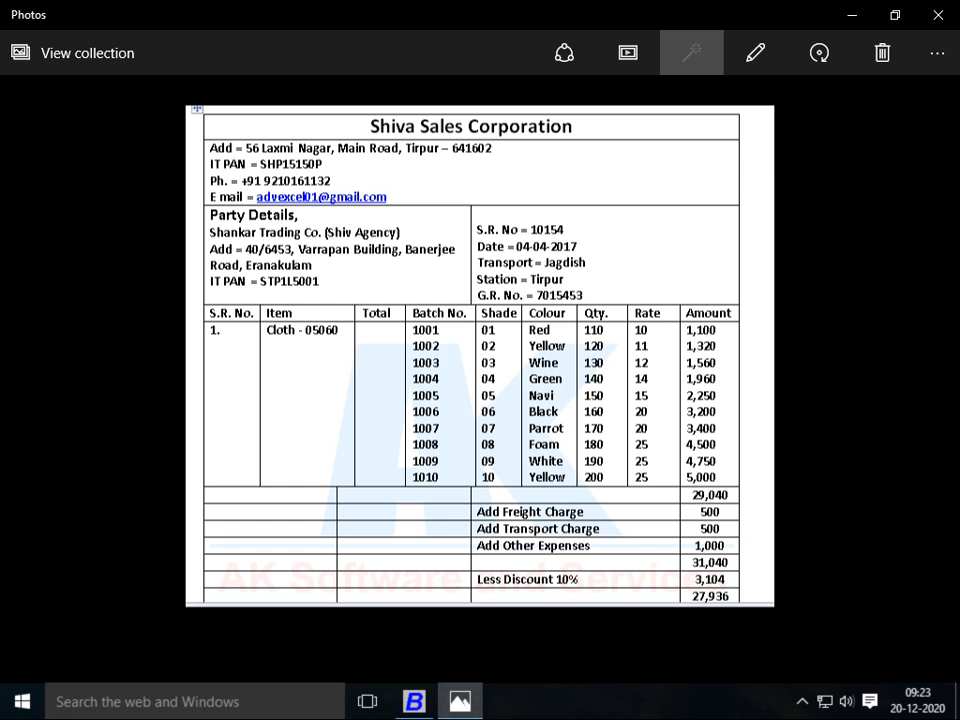
pyautogui.hotkey('alt', 'Tab')
pyautogui.write('500')
pyautogui.press('Return')
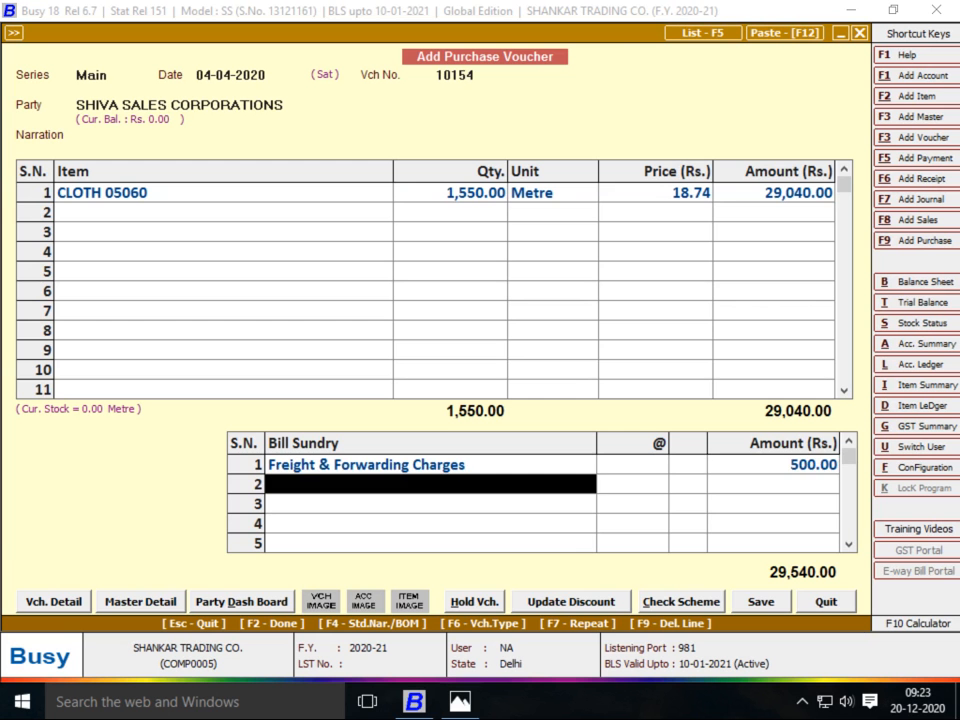
# Create a new TRANSPORT CHARGES bill sundry as an Absolute Amount
pyautogui.hotkey('alt', 'Tab')
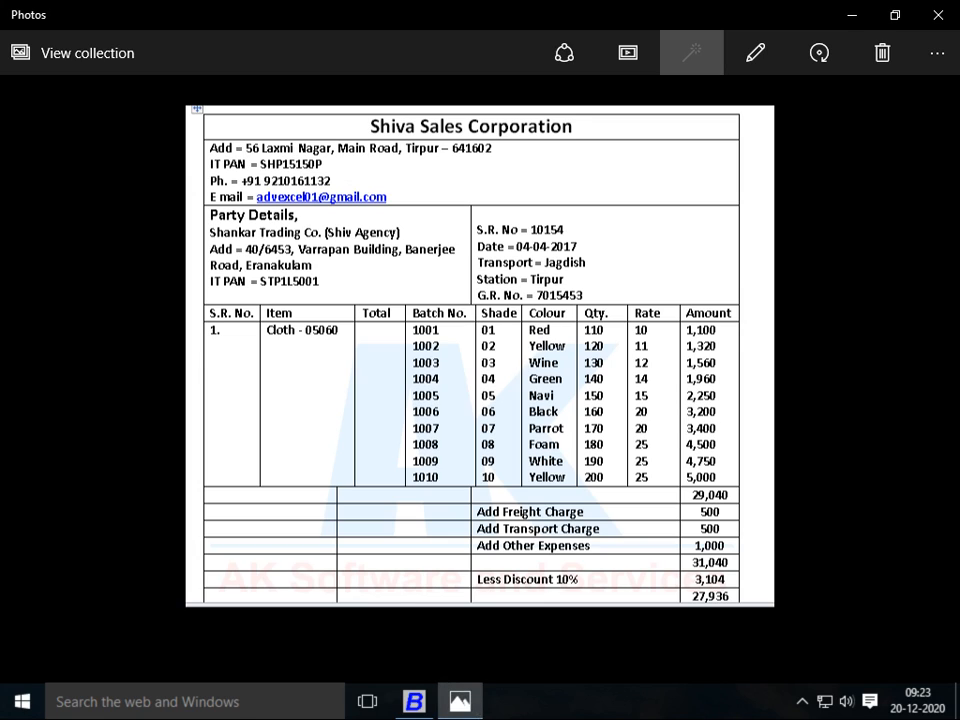
pyautogui.hotkey('alt', 'Tab')
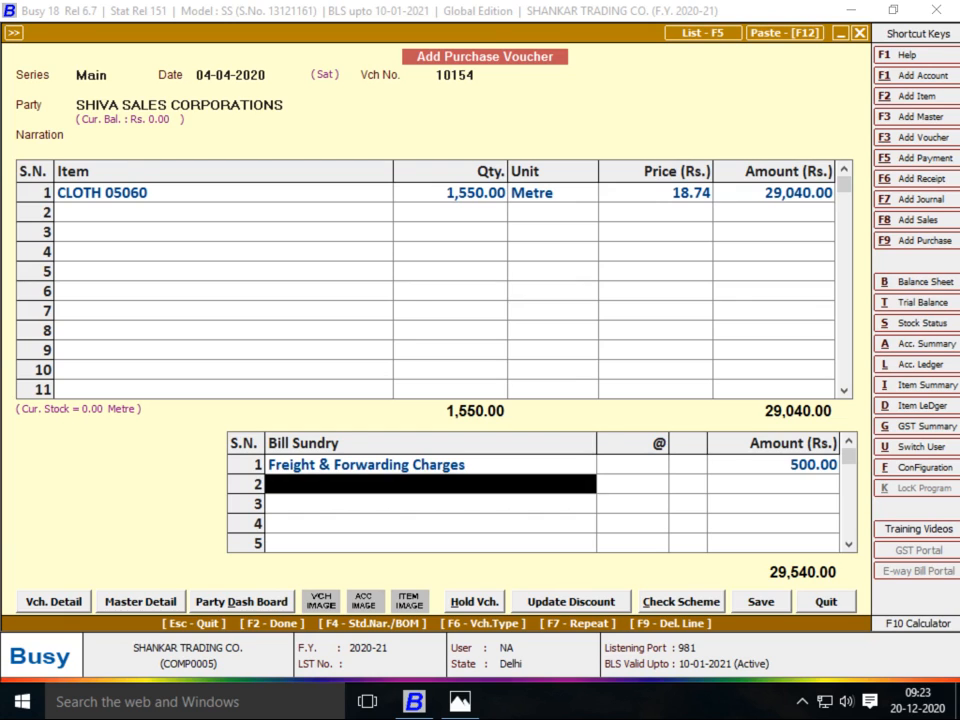
pyautogui.press('F3')
pyautogui.write('TRANSPORT CHARGE')
pyautogui.press('BackSpace')
pyautogui.write('ES')
pyautogui.press('Return')
pyautogui.press('Return')
pyautogui.press('Return')
pyautogui.press('Return')
pyautogui.press('Return')
pyautogui.press('Return')
pyautogui.press('Return')
pyautogui.press('Return')
pyautogui.press('Return')
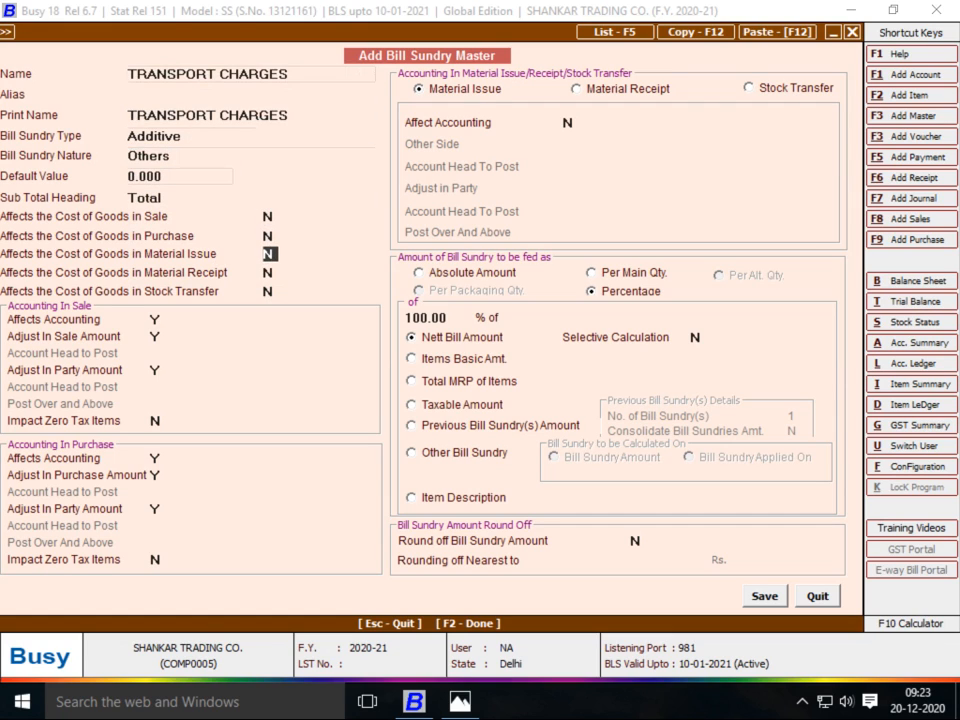
pyautogui.click(419, 273)
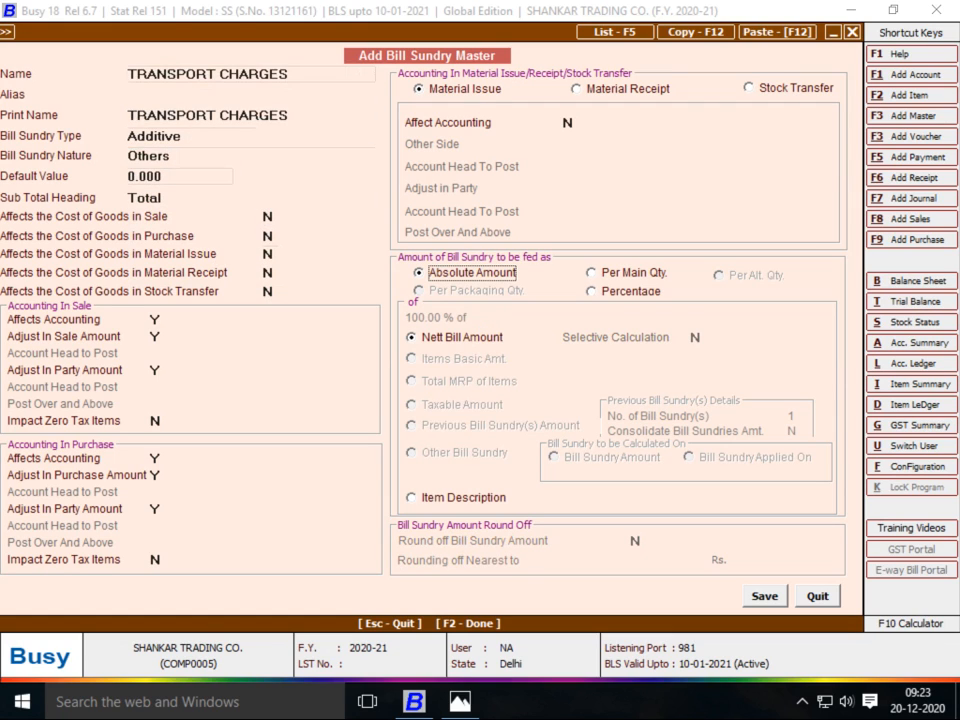
pyautogui.press('F2')
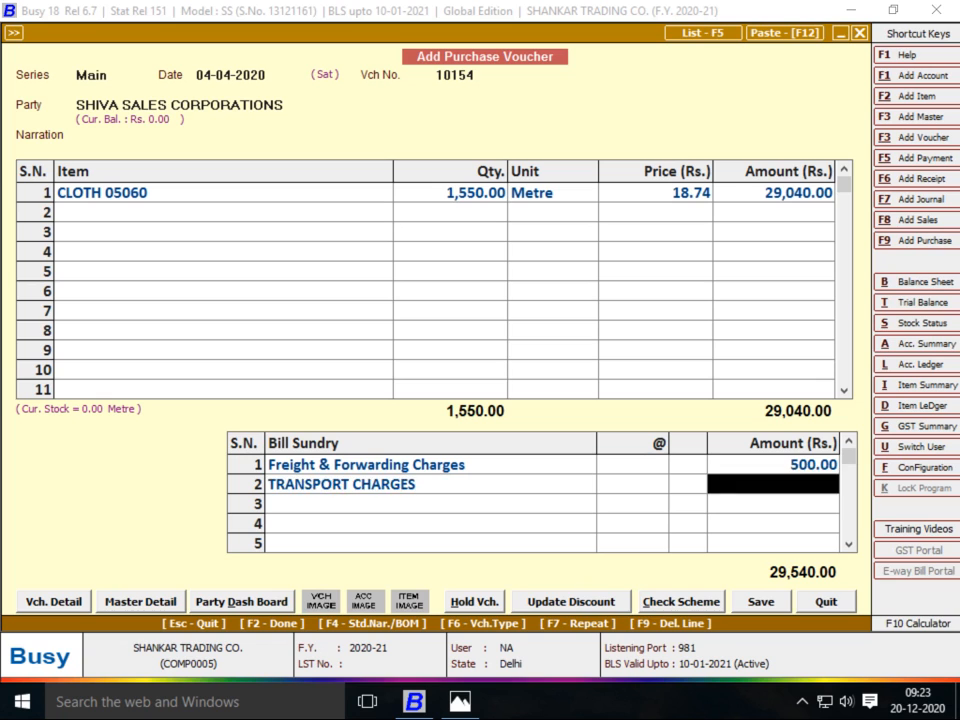
# Charge 500 under TRANSPORT CHARGES, bringing the total to 30,040.00
pyautogui.write('500')
pyautogui.press('Return')
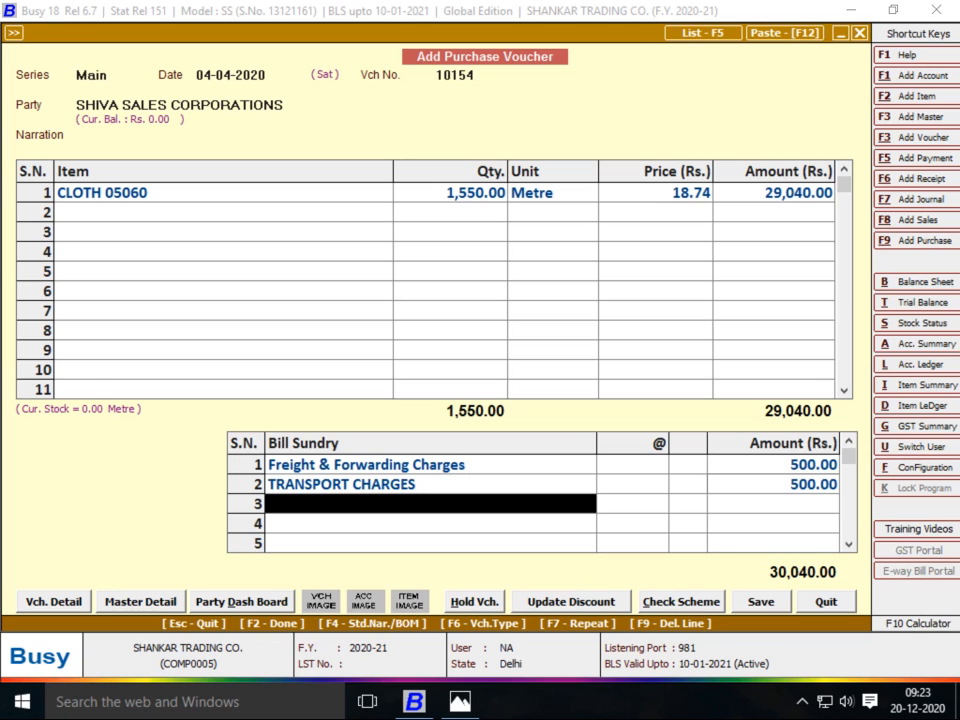
pyautogui.hotkey('alt', 'Tab')
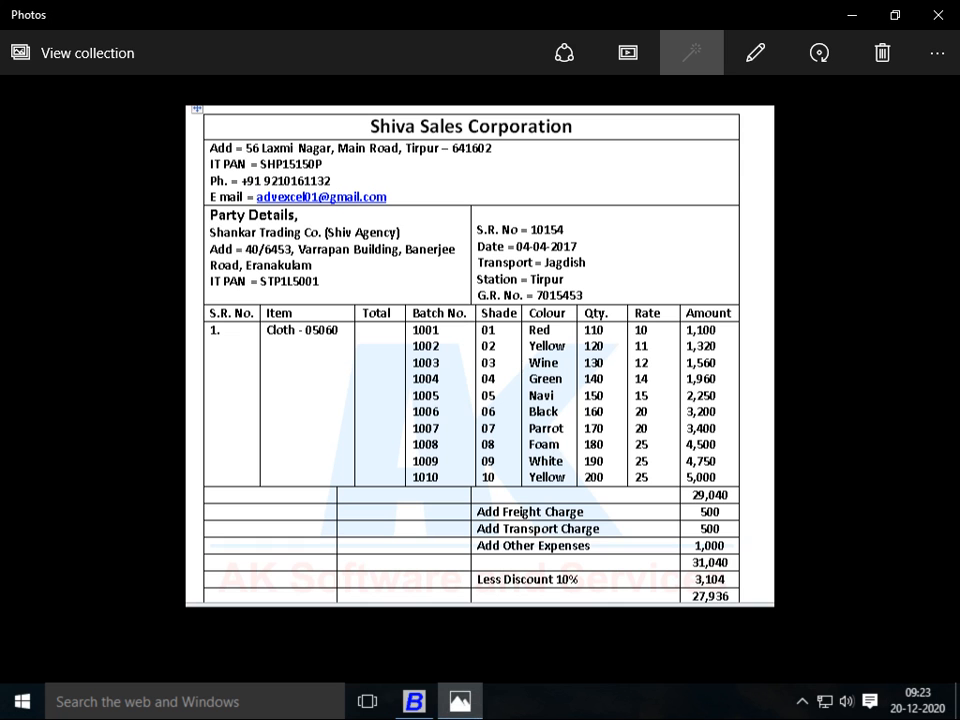
pyautogui.hotkey('alt', 'Tab')
pyautogui.press('space')
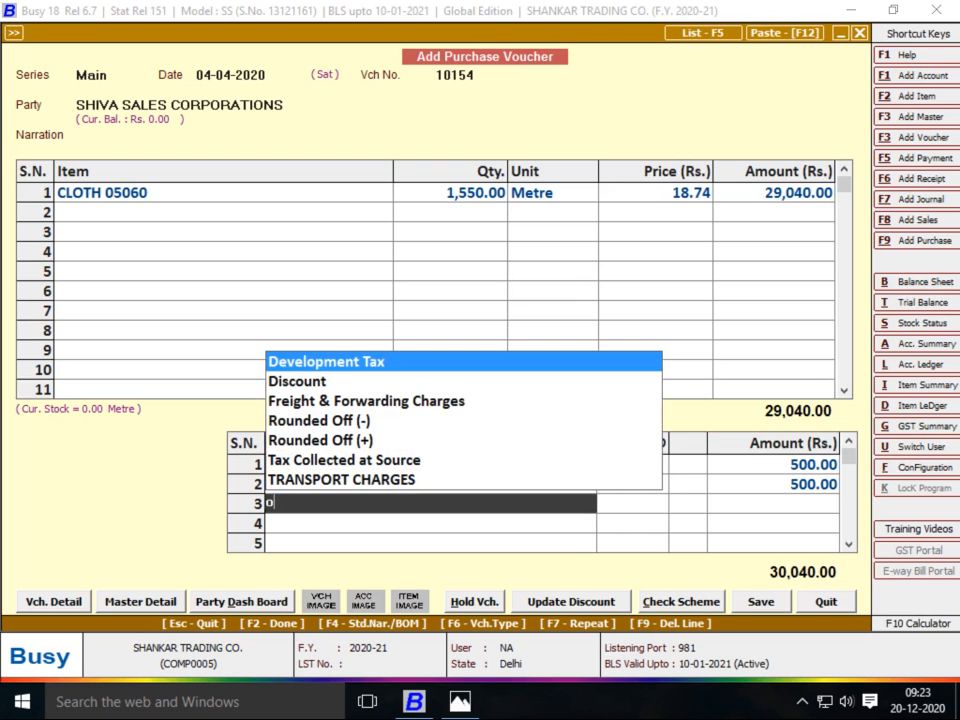
# Create a new OTHER EXP bill sundry as an Absolute Amount
pyautogui.press('F3')
pyautogui.write('OTHER EXP')
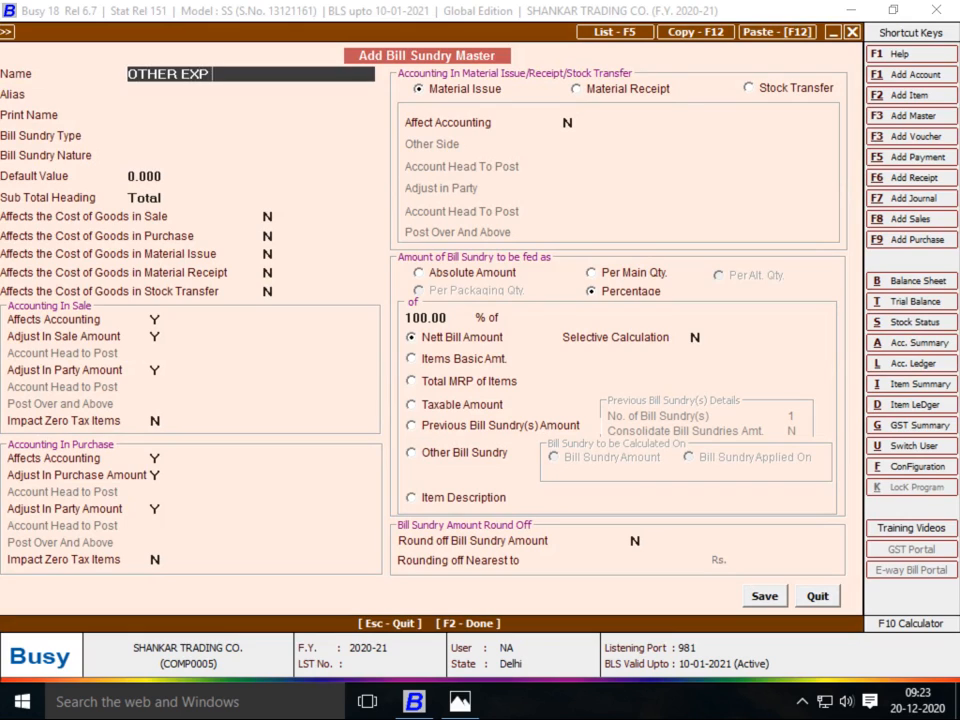
pyautogui.press('Return')
pyautogui.press('Return')
pyautogui.press('Return')
pyautogui.press('Return')
pyautogui.press('Return')
pyautogui.press('Return')
pyautogui.press('Return')
pyautogui.press('Return')
pyautogui.press('Return')
pyautogui.press('Return')
pyautogui.press('Return')
pyautogui.press('Return')
pyautogui.press('Return')
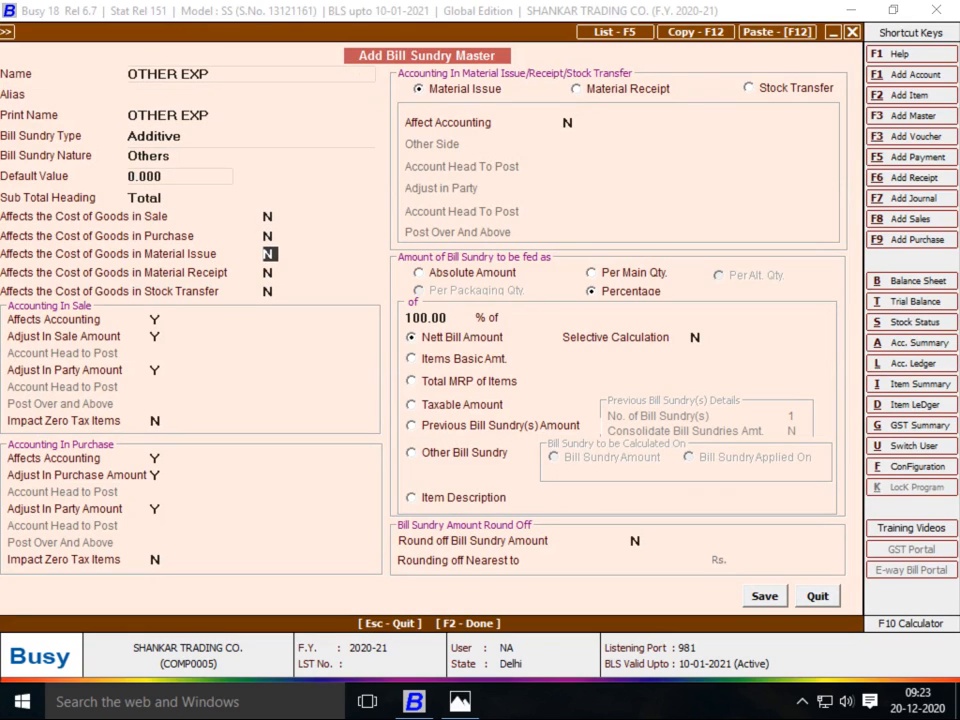
pyautogui.press('space')
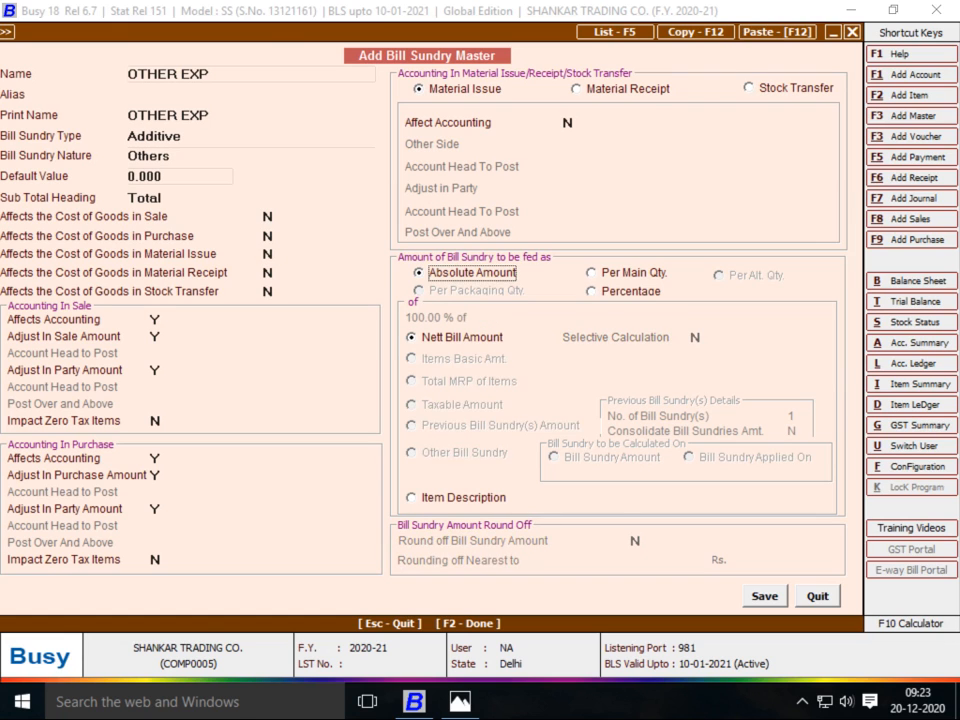
pyautogui.press('F2')
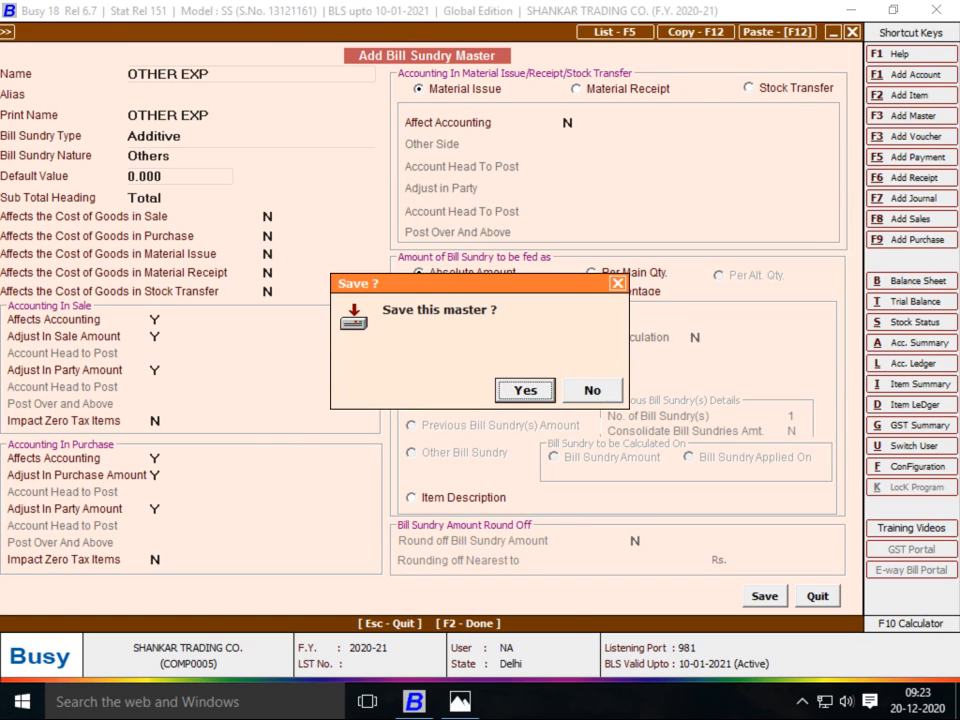
pyautogui.press('Return')
# Add 1,000 of OTHER EXP and a 10% Discount to the voucher
pyautogui.hotkey('alt', 'Tab')
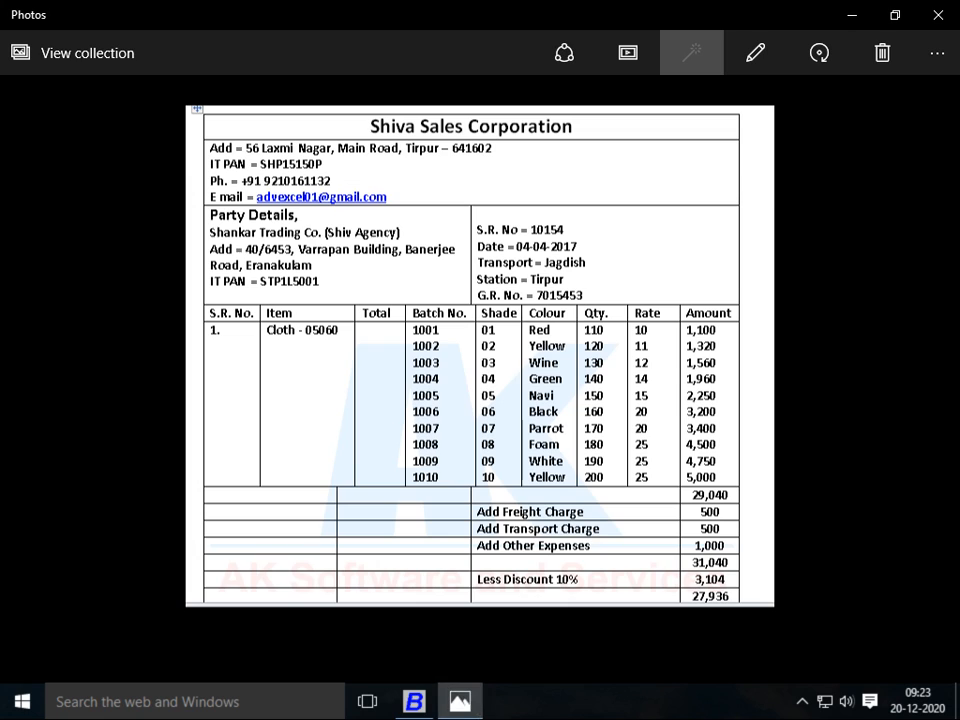
pyautogui.hotkey('alt', 'Tab')
pyautogui.write('1000')
pyautogui.press('Return')
pyautogui.hotkey('alt', 'Tab')
pyautogui.hotkey('alt', 'Tab')
pyautogui.write('dis')
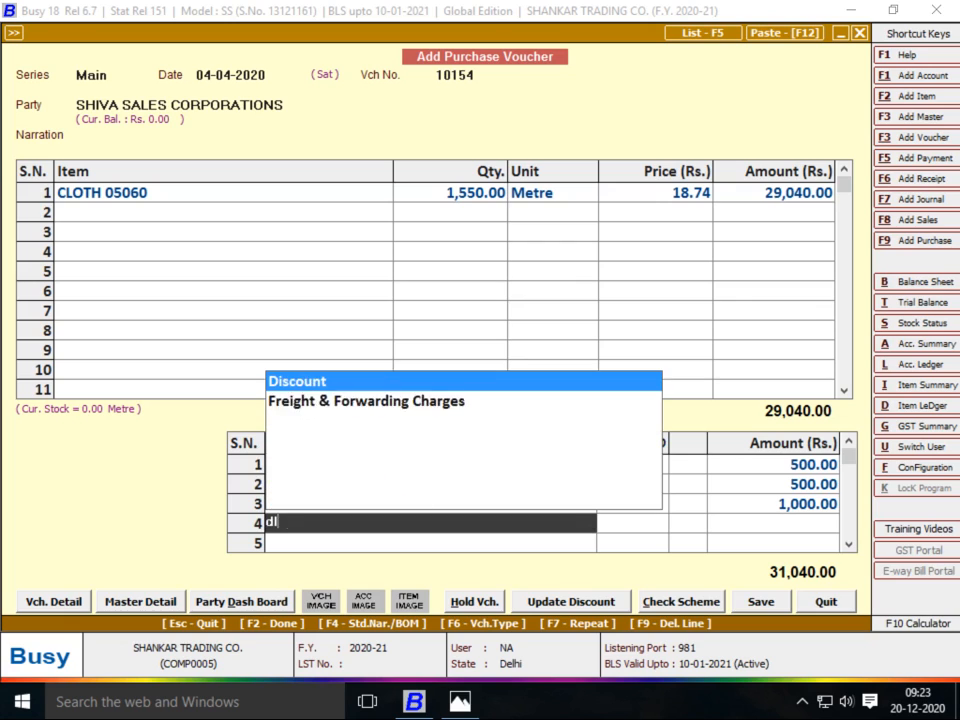
pyautogui.press('Return')
pyautogui.write('10')
pyautogui.press('Return')
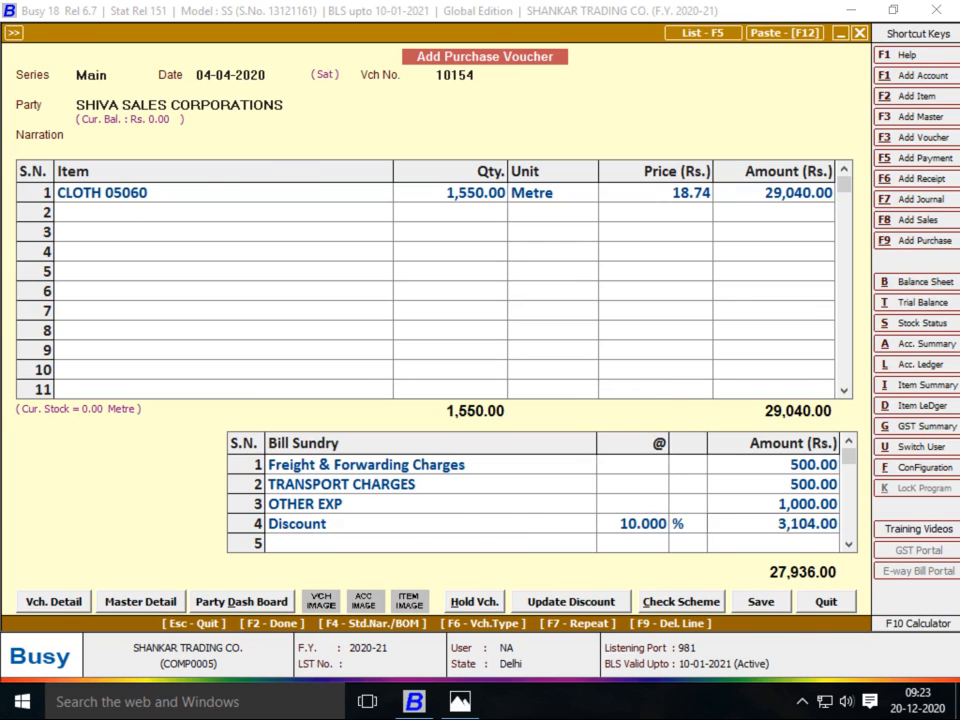
# Save purchase voucher 10154 at 27,936.00
pyautogui.hotkey('alt', 'Tab')
pyautogui.hotkey('alt', 'Tab')
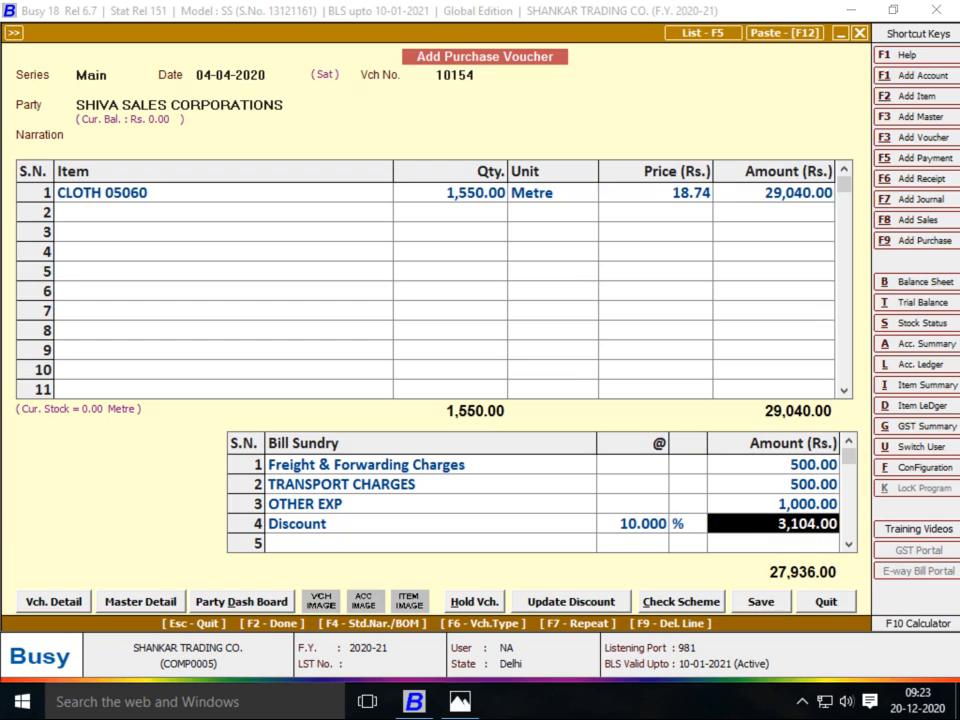
pyautogui.press('F2')
pyautogui.press('F2')
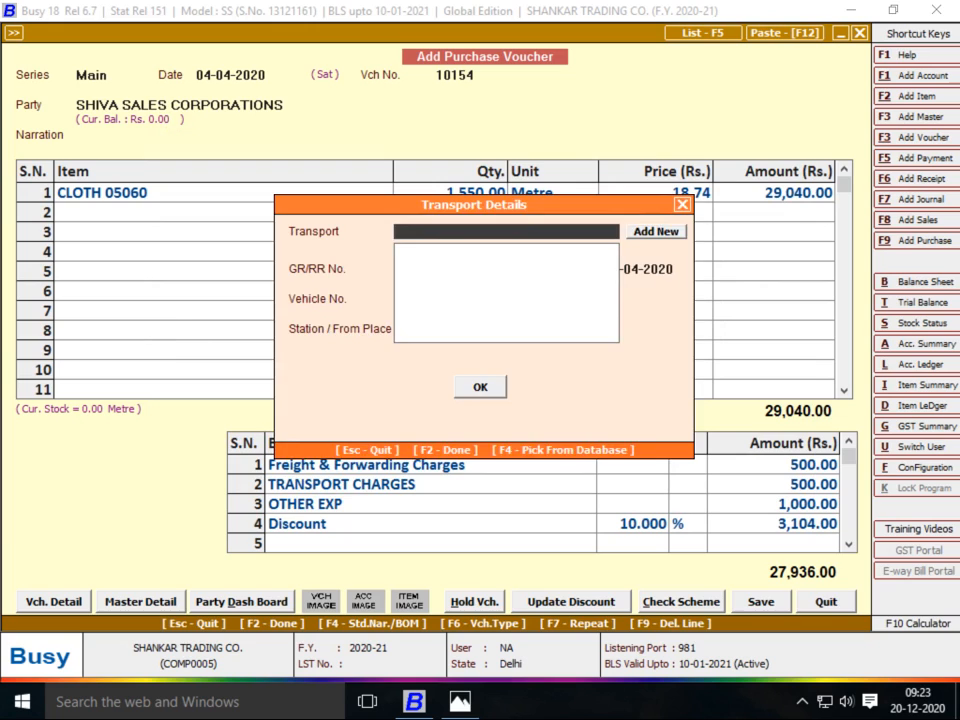
pyautogui.press('F2')
pyautogui.press('Return')
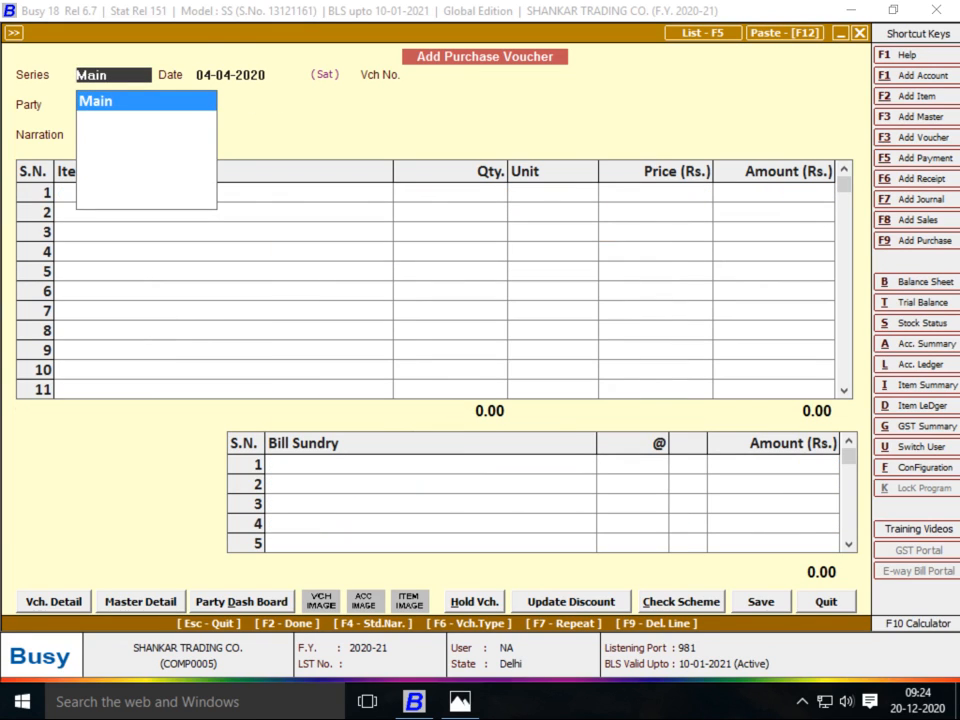
# Review the Bajrang Fabric supplier invoice image for the voucher details
pyautogui.hotkey('alt', 'Tab')
pyautogui.press('Right')
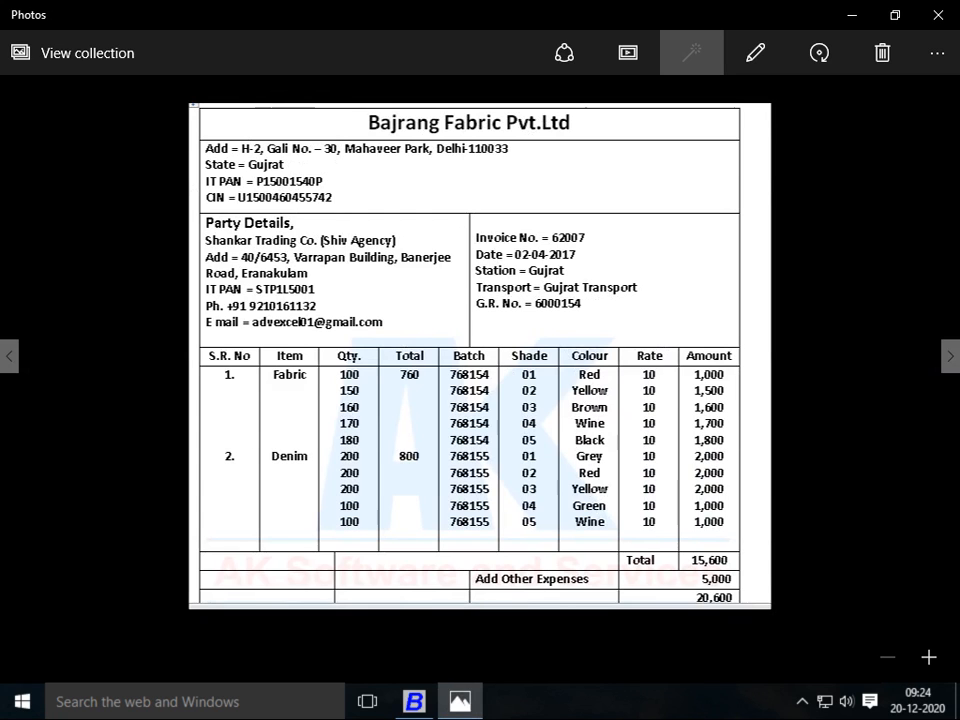
pyautogui.doubleClick(379, 379)
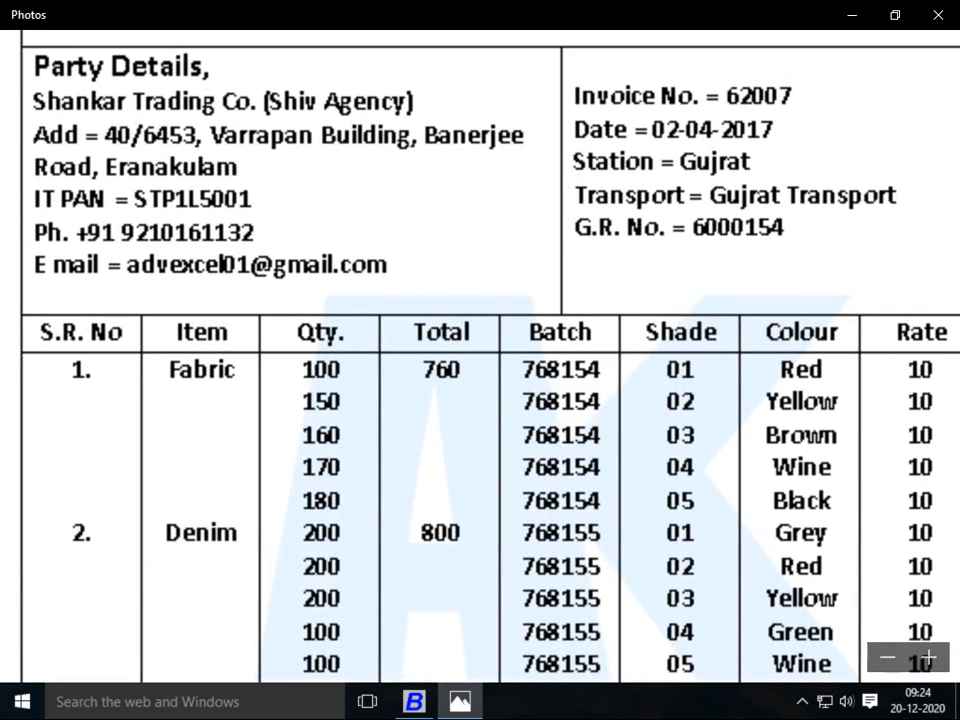
pyautogui.doubleClick(379, 379)
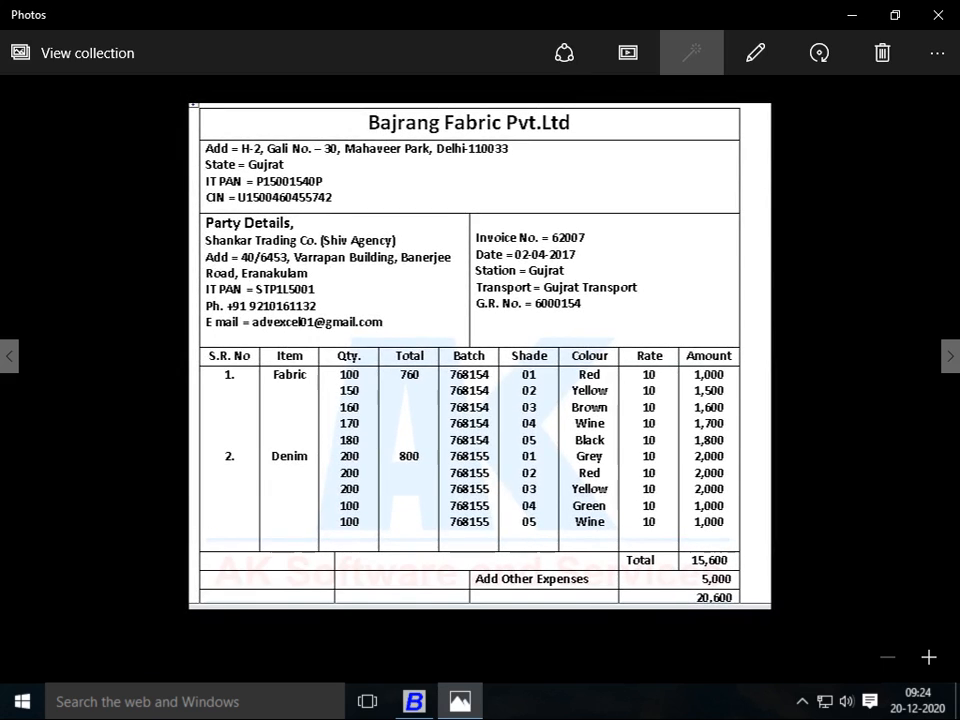
pyautogui.hotkey('alt', 'Tab')
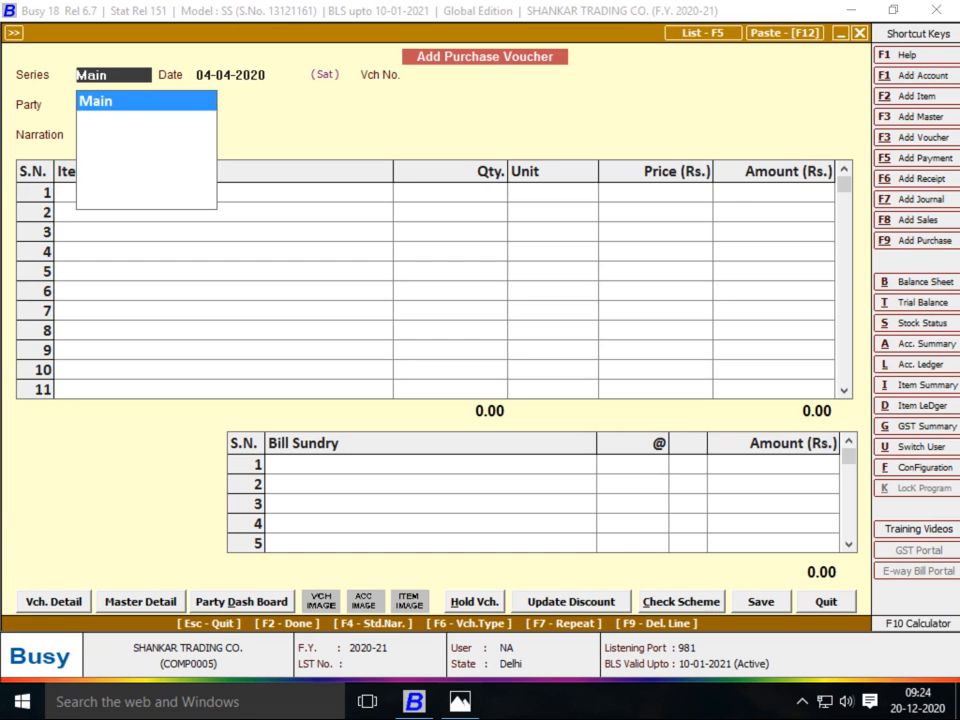
pyautogui.hotkey('alt', 'Tab')
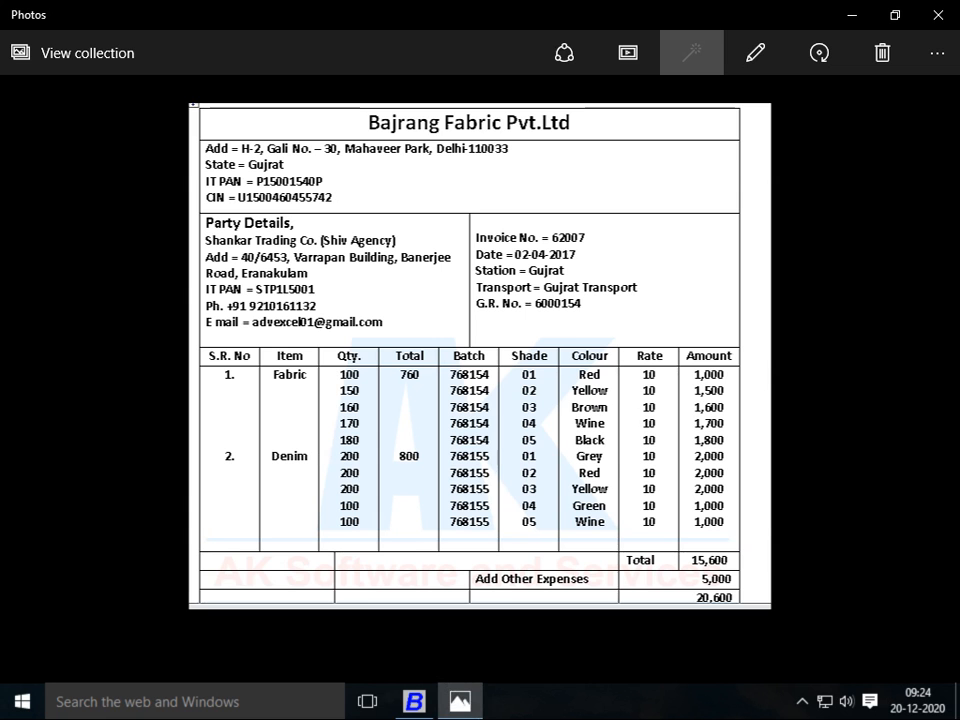
pyautogui.hotkey('alt', 'Tab')
# Enter voucher date 02-04-2020 and voucher number 62007
pyautogui.write('2')
pyautogui.press('Return')
pyautogui.write('6')
pyautogui.hotkey('alt', 'Tab')
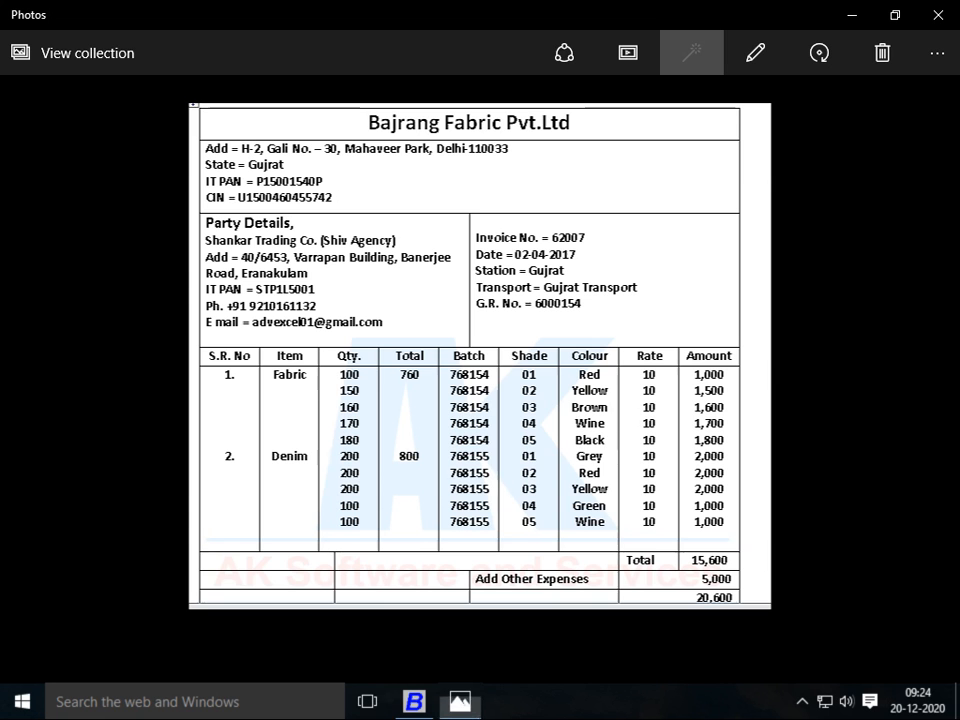
pyautogui.hotkey('alt', 'Tab')
pyautogui.write('2007')
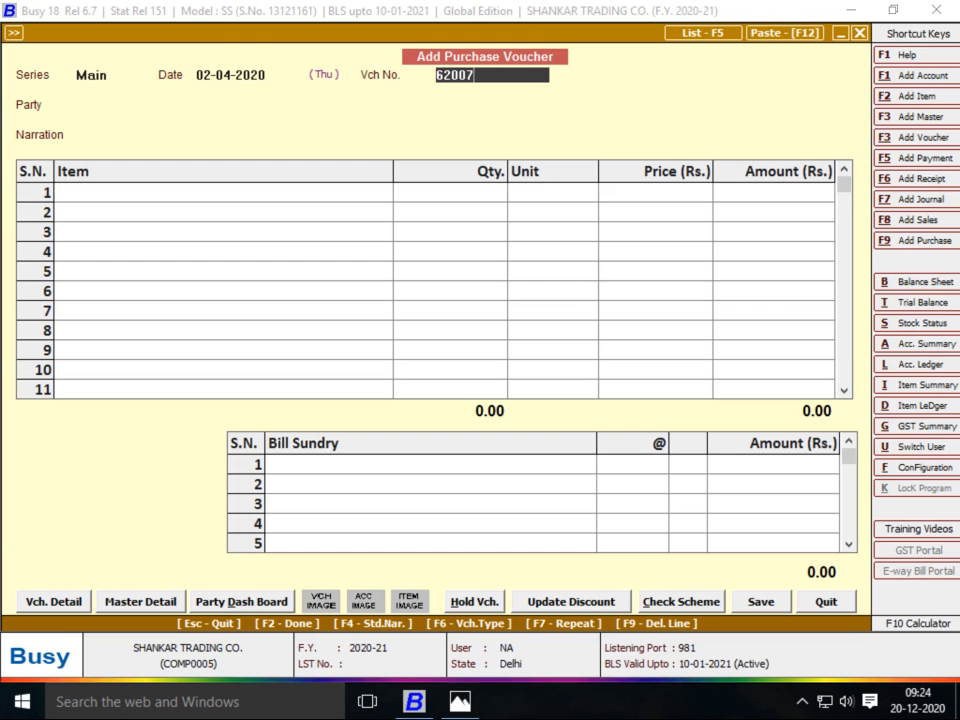
pyautogui.press('Return')
# Check the supplier on the invoice and open Add Account Master for a new party
pyautogui.hotkey('alt', 'Tab')
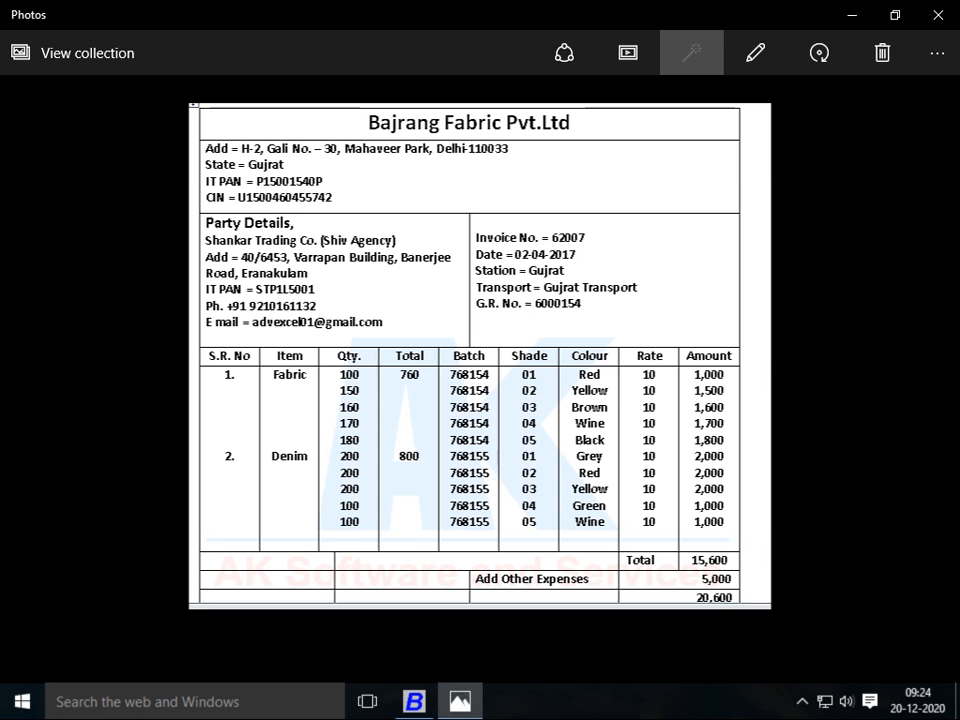
pyautogui.hotkey('alt', 'Tab')
pyautogui.hotkey('alt', 'c')
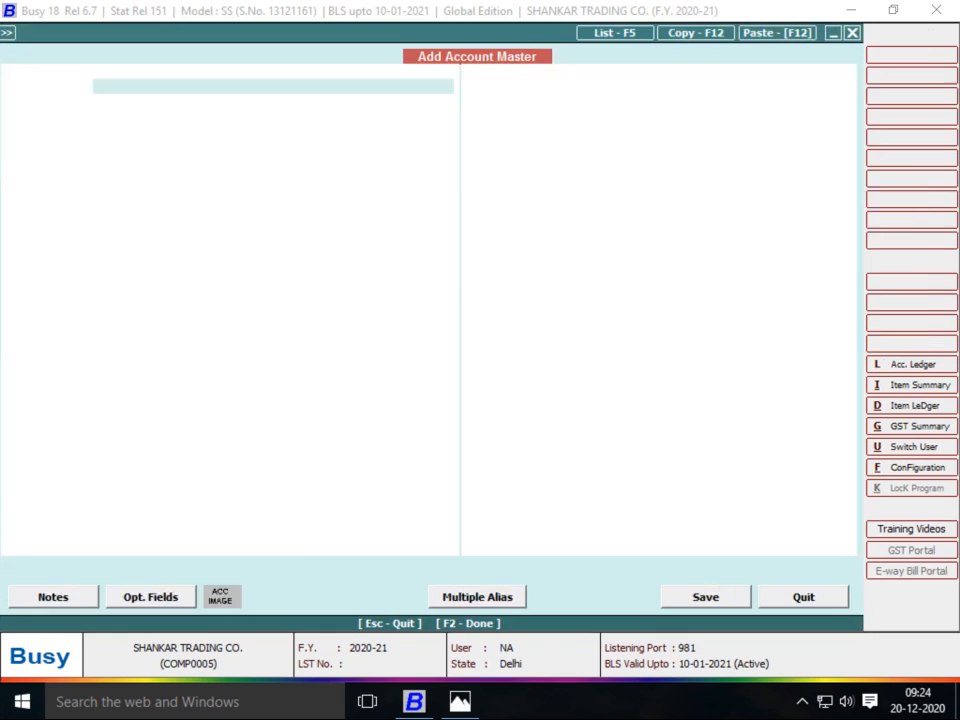
# Create party account BAJRANG FEBRIC PVT LTD under Sundry Creditors
pyautogui.write('BAJRANG ')
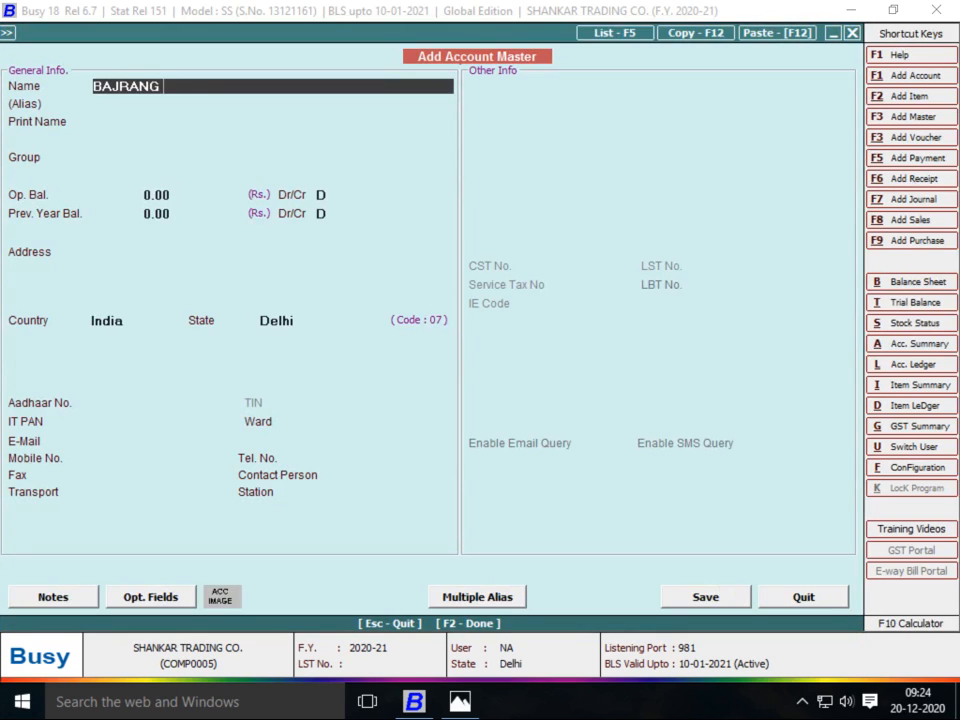
pyautogui.write('FEBRIC')
pyautogui.hotkey('alt', 'Tab')
pyautogui.hotkey('alt', 'Tab')
pyautogui.write('PVT LTD')
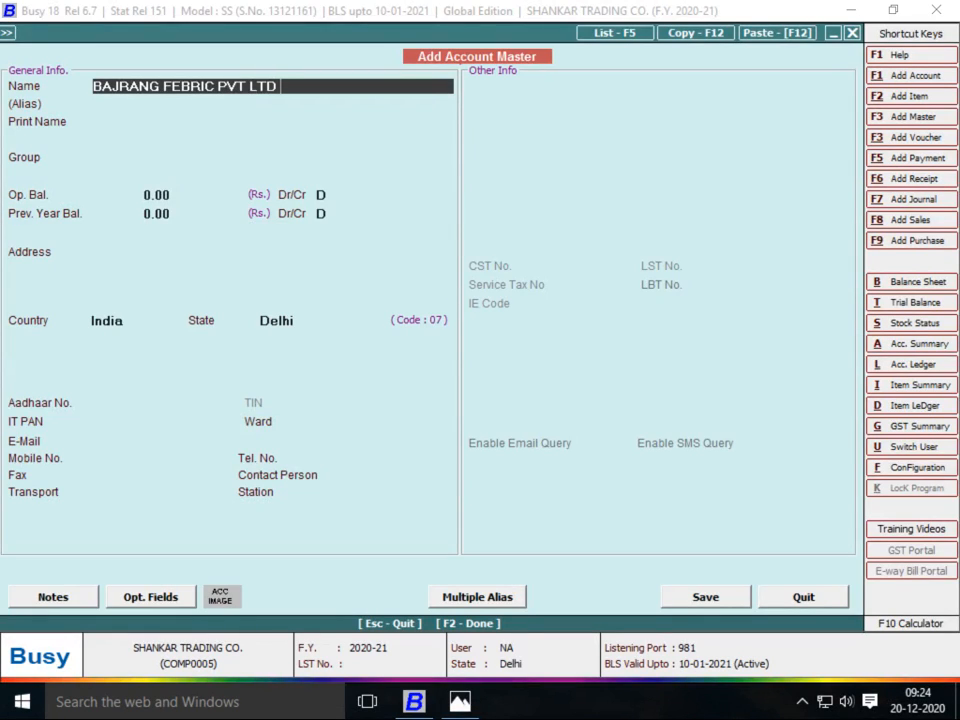
pyautogui.press('Return')
pyautogui.press('Return')
pyautogui.write('SUN')
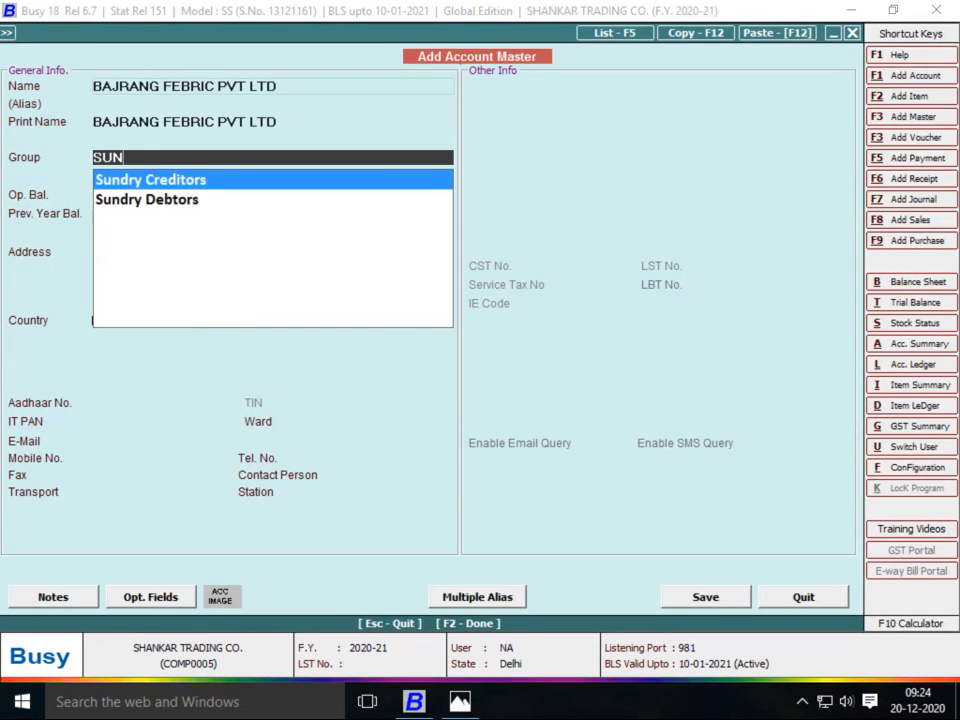
pyautogui.press('Return')
pyautogui.press('Return')
pyautogui.press('Return')
pyautogui.press('Return')
pyautogui.press('Return')
pyautogui.press('Return')
pyautogui.press('Return')
pyautogui.press('F2')
pyautogui.press('Return')
# Create item FABRIC in group FEBRIC with unit Metre, using Main Store as material centre
pyautogui.hotkey('alt', 'Tab')
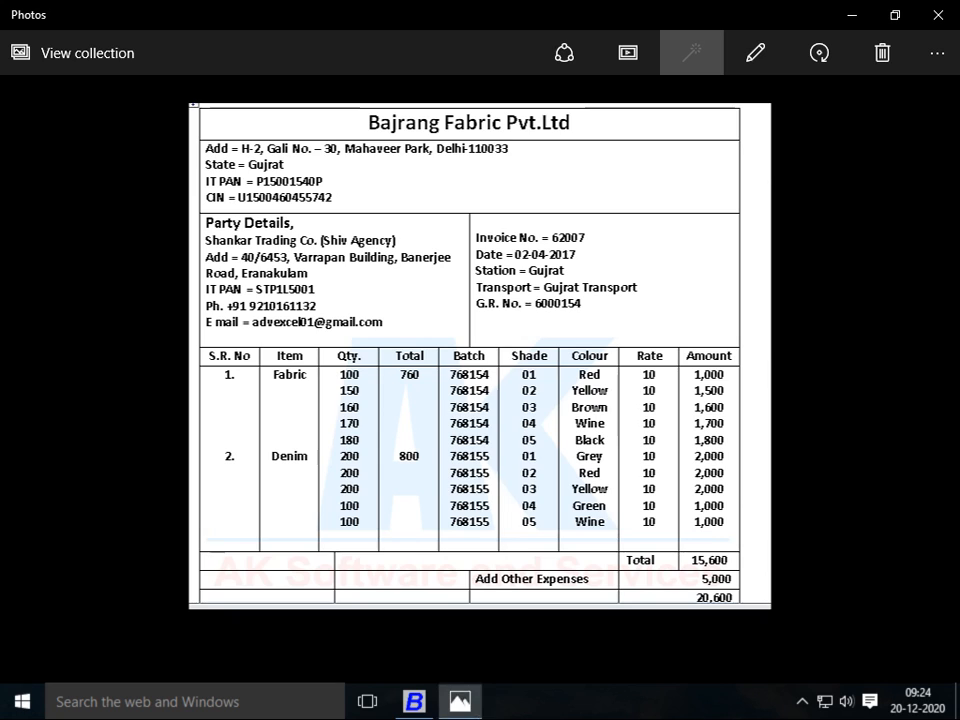
pyautogui.hotkey('alt', 'Tab')
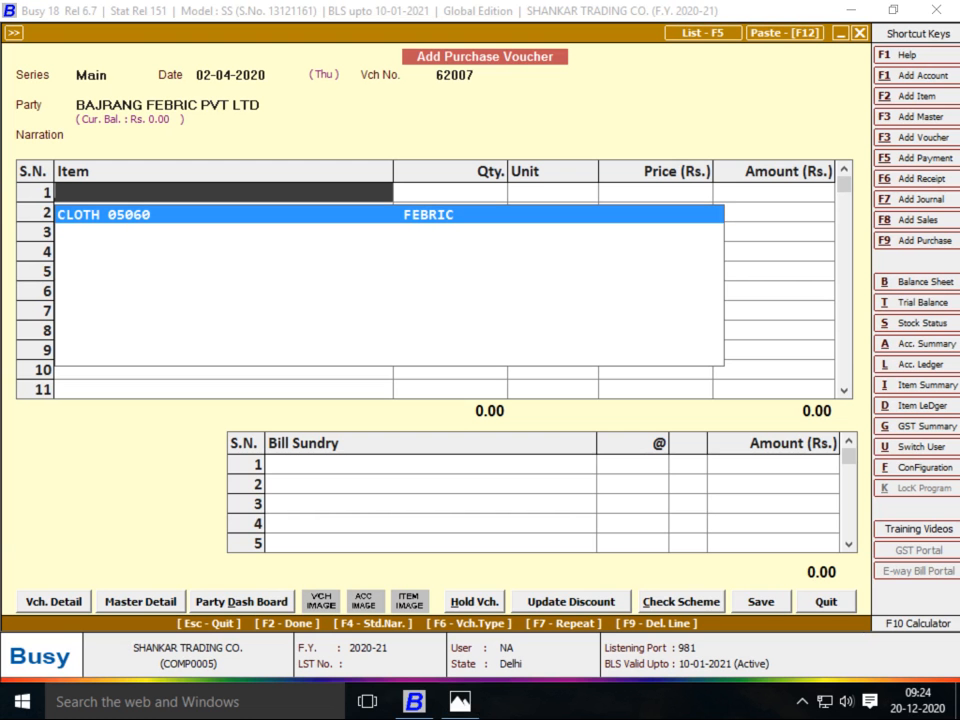
pyautogui.press('F2')
pyautogui.hotkey('alt', 'Tab')
pyautogui.hotkey('alt', 'Tab')
pyautogui.write('FABRIC')
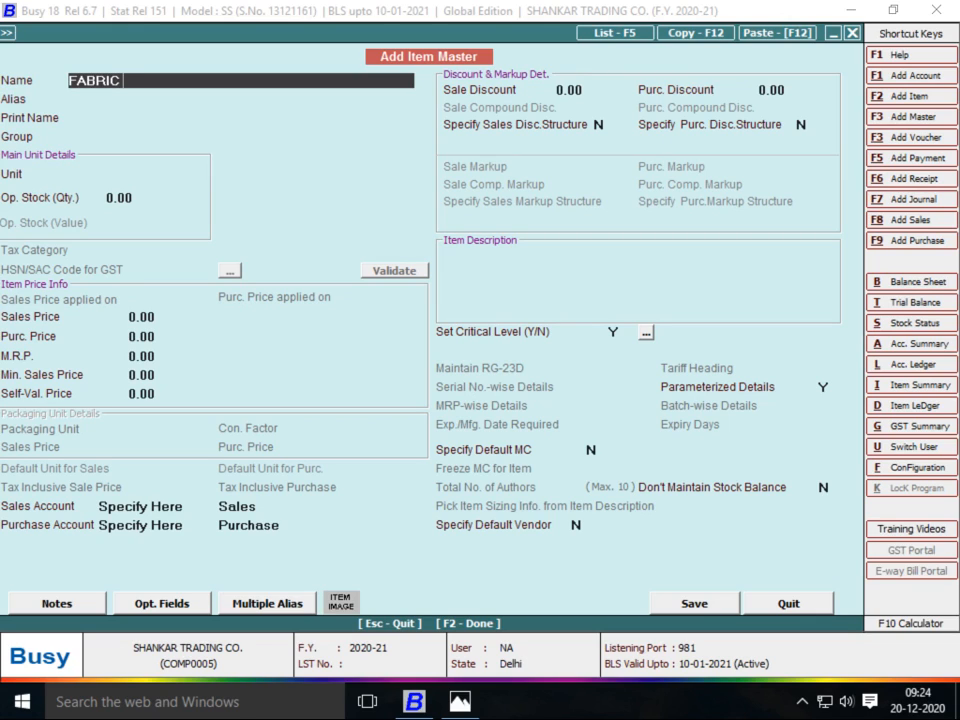
pyautogui.press('Return')
pyautogui.press('Return')
pyautogui.press('Return')
pyautogui.press('Return')
pyautogui.press('Return')
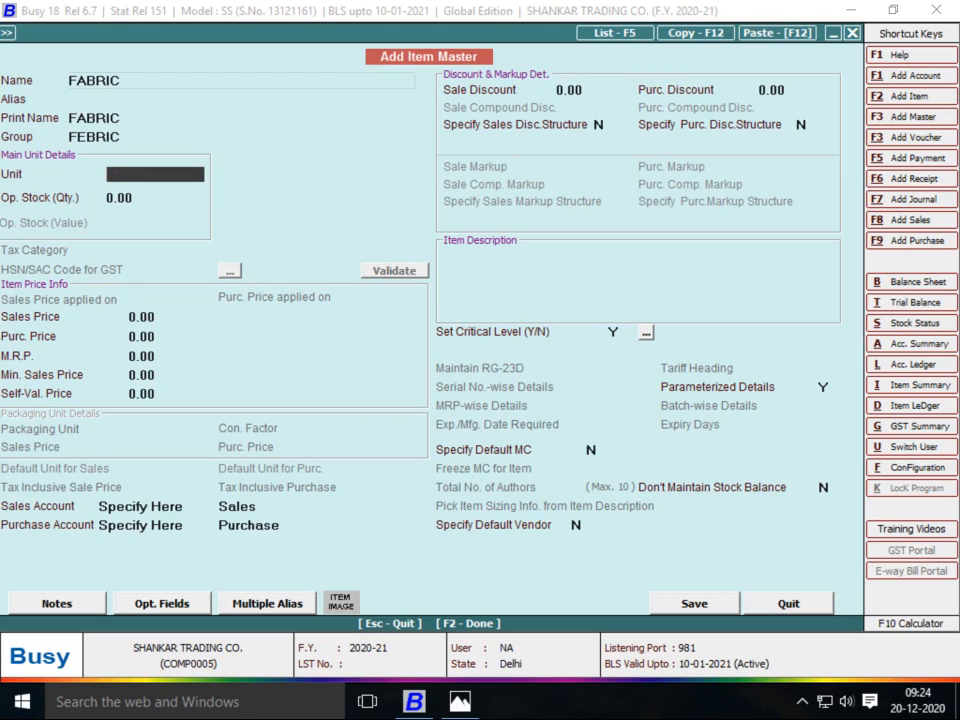
pyautogui.write('MT')
pyautogui.press('Return')
pyautogui.press('Return')
pyautogui.press('Return')
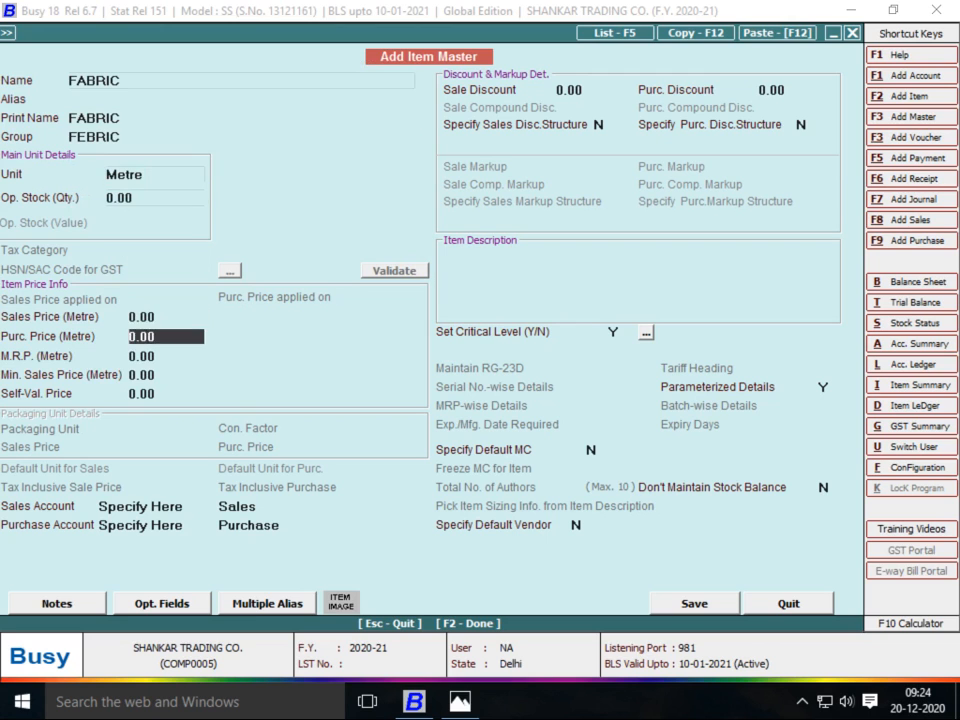
pyautogui.press('Return')
pyautogui.press('F2')
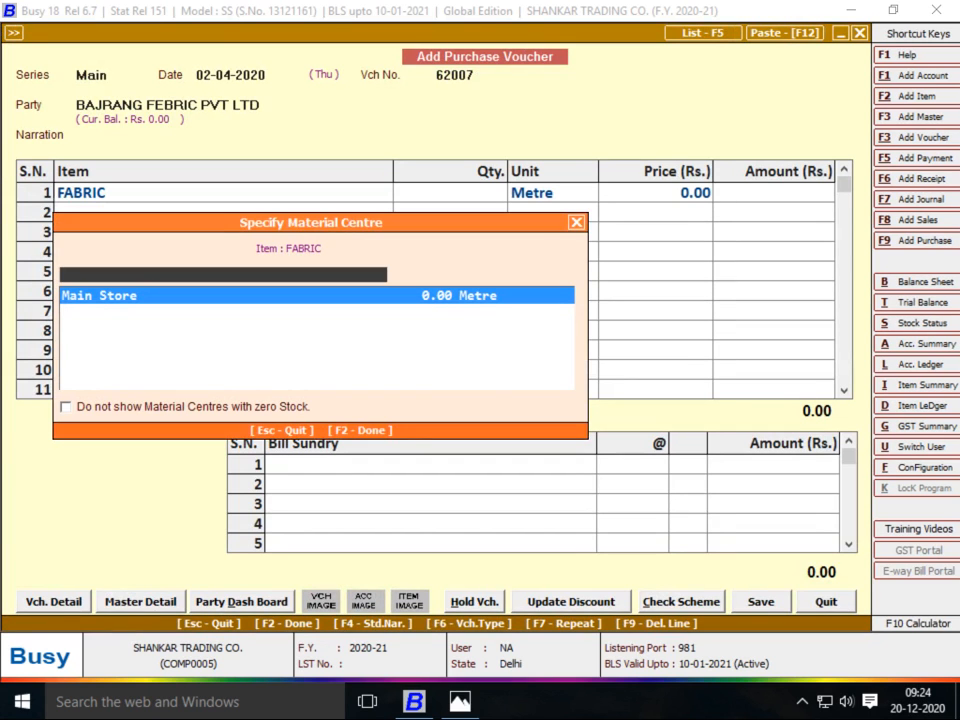
pyautogui.press('Return')
pyautogui.hotkey('alt', 'Tab')
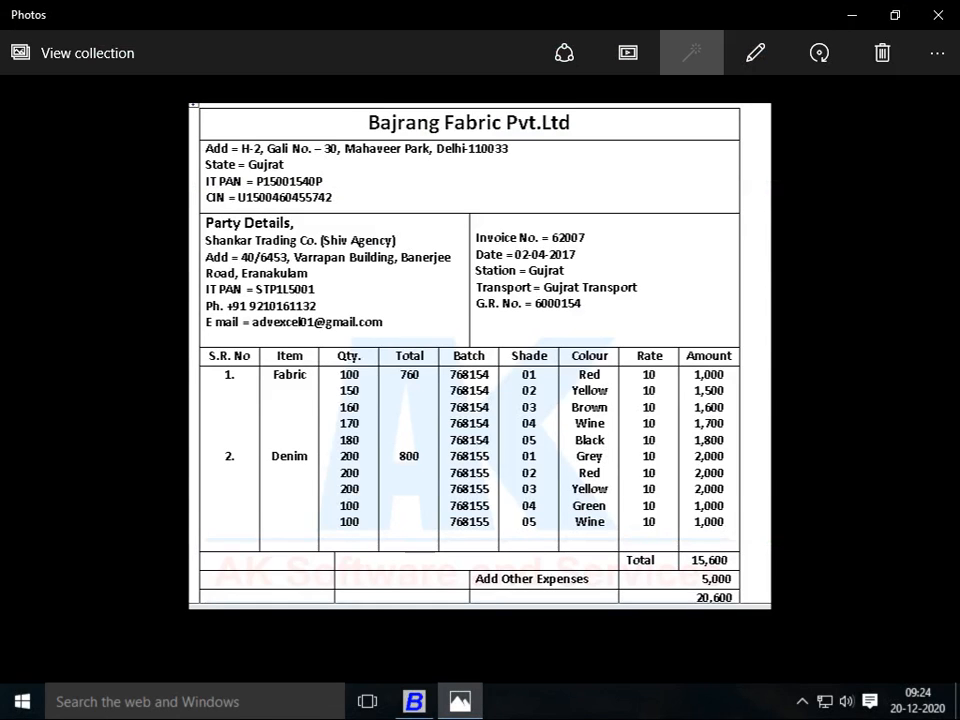
# Open FABRIC's stock details and enter batch 768154, shade 01 on row 1
pyautogui.hotkey('alt', 'Tab')
pyautogui.press('Return')
pyautogui.press('Return')
pyautogui.hotkey('alt', 'Tab')
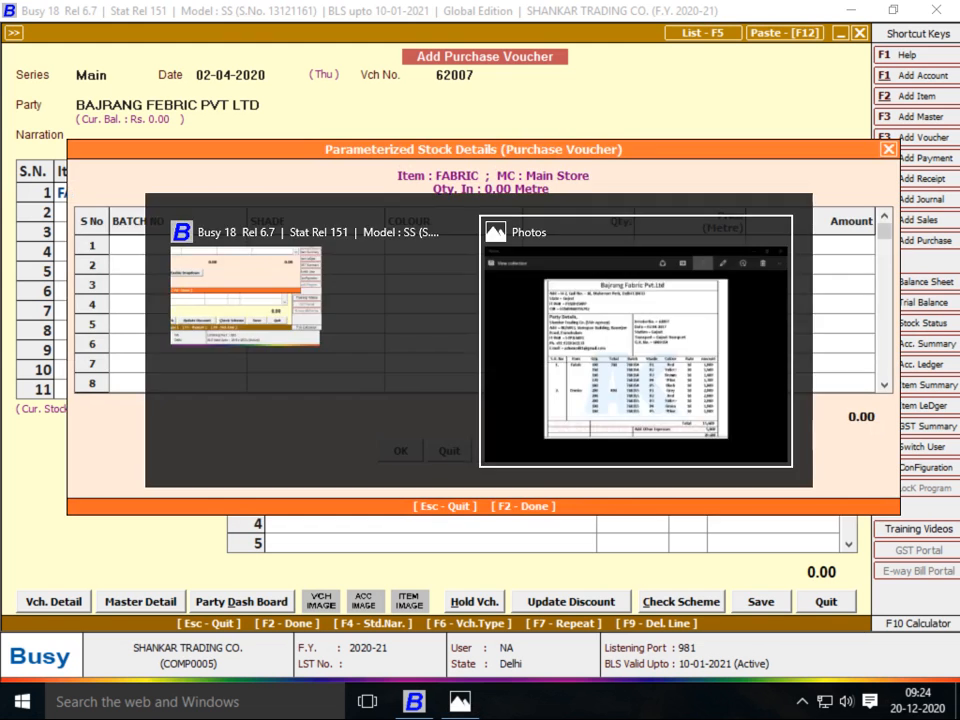
pyautogui.hotkey('alt', 'Tab')
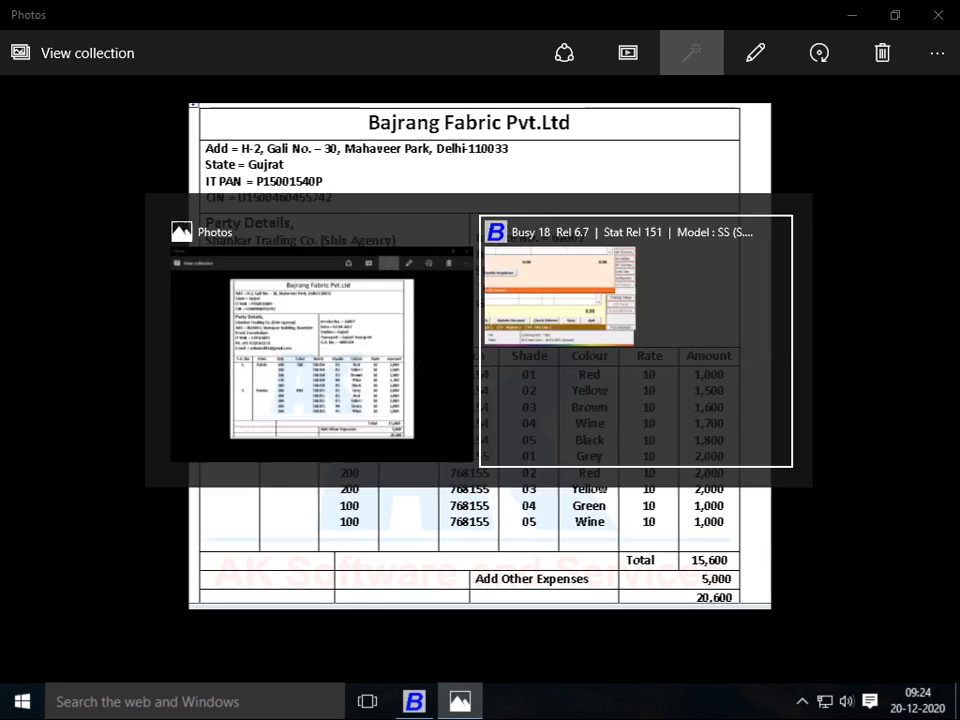
pyautogui.write('768154')
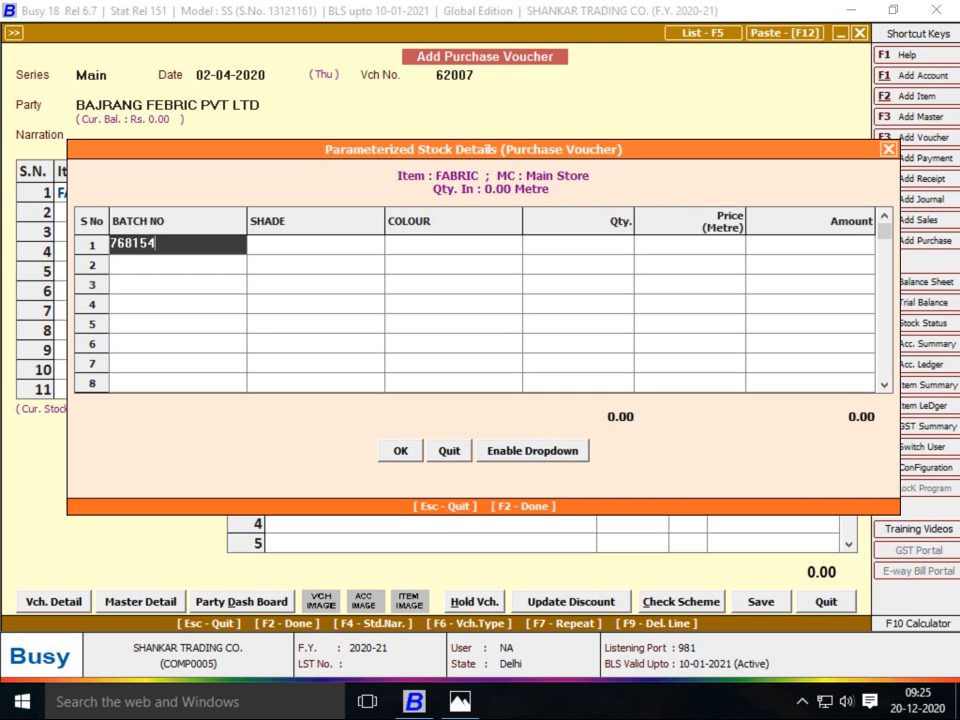
pyautogui.press('Return')
pyautogui.hotkey('alt', 'Tab')
pyautogui.hotkey('alt', 'Tab')
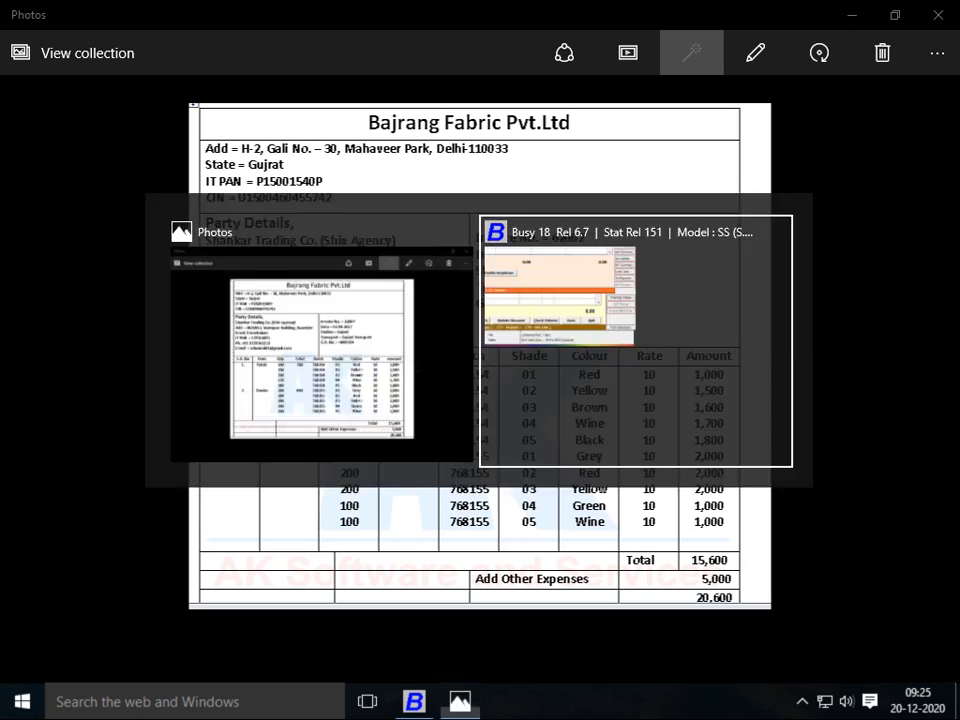
pyautogui.write('01')
pyautogui.press('Return')
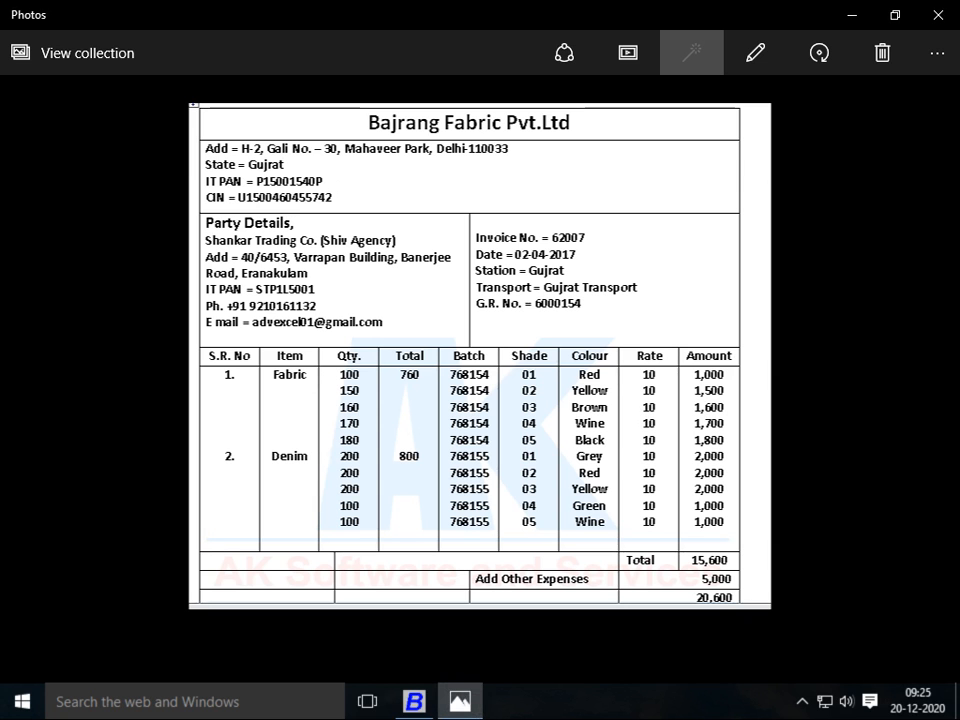
# Complete row 1 with colour RED, quantity 100 and rate 10
pyautogui.hotkey('alt', 'Tab')
pyautogui.write('t')
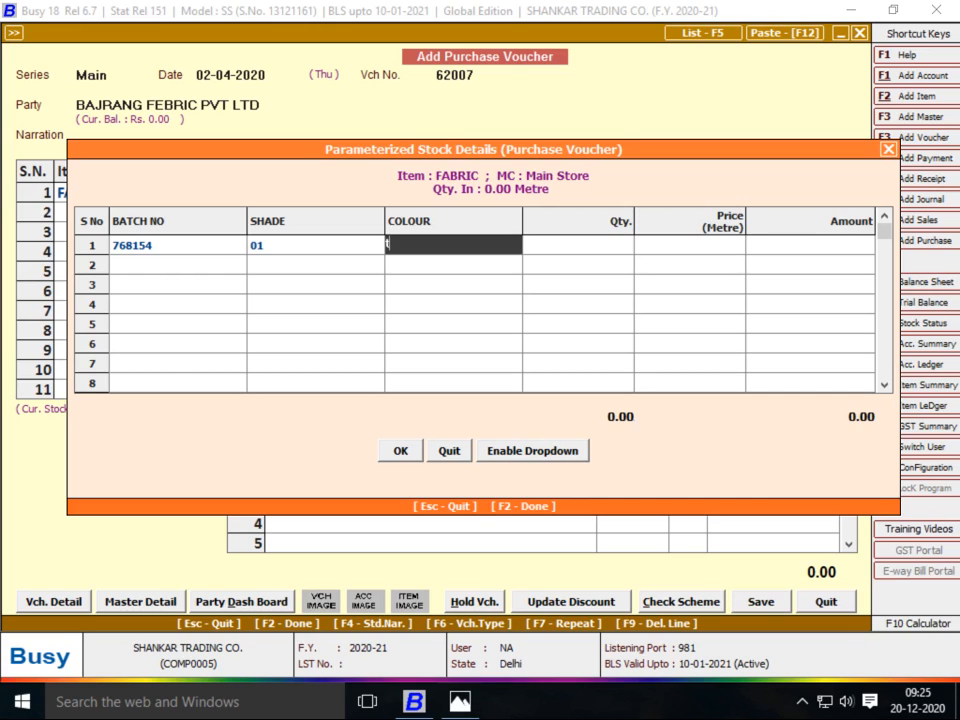
pyautogui.press('BackSpace')
pyautogui.write('RE')
pyautogui.press('BackSpace')
pyautogui.press('BackSpace')
pyautogui.write('RED')
pyautogui.hotkey('alt', 'Tab')
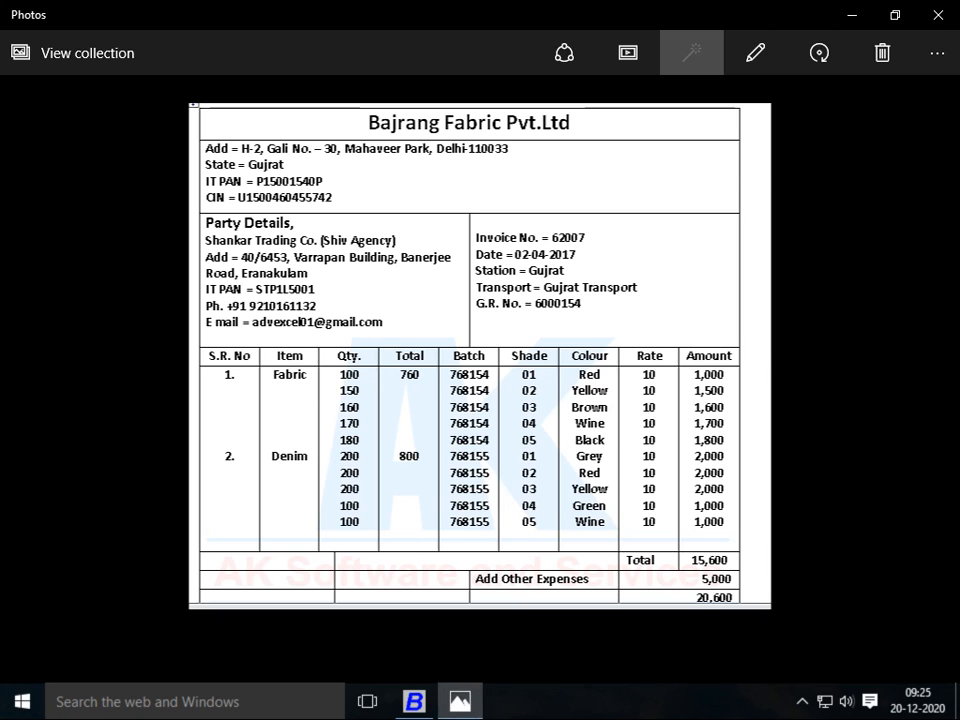
pyautogui.hotkey('alt', 'Tab')
pyautogui.write('100')
pyautogui.press('Return')
pyautogui.hotkey('alt', 'Tab')
pyautogui.hotkey('alt', 'Tab')
pyautogui.write('10')
pyautogui.press('Return')
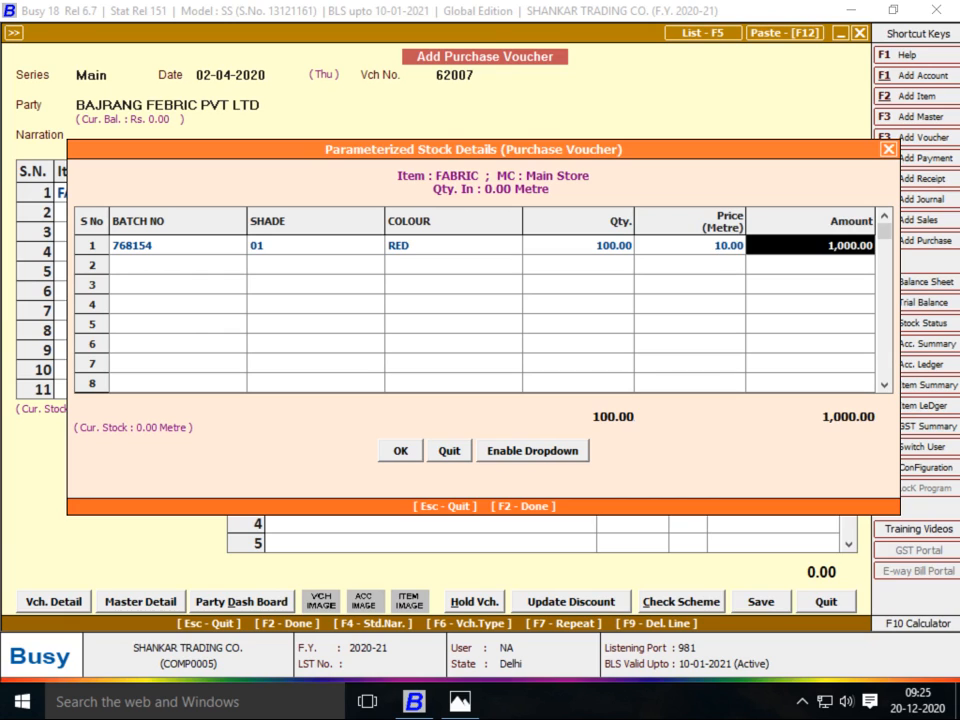
pyautogui.press('Return')
# Add row 2: batch 768154, shade 02, colour YELLOW, quantity 150, rate 10
pyautogui.hotkey('alt', 'Tab')
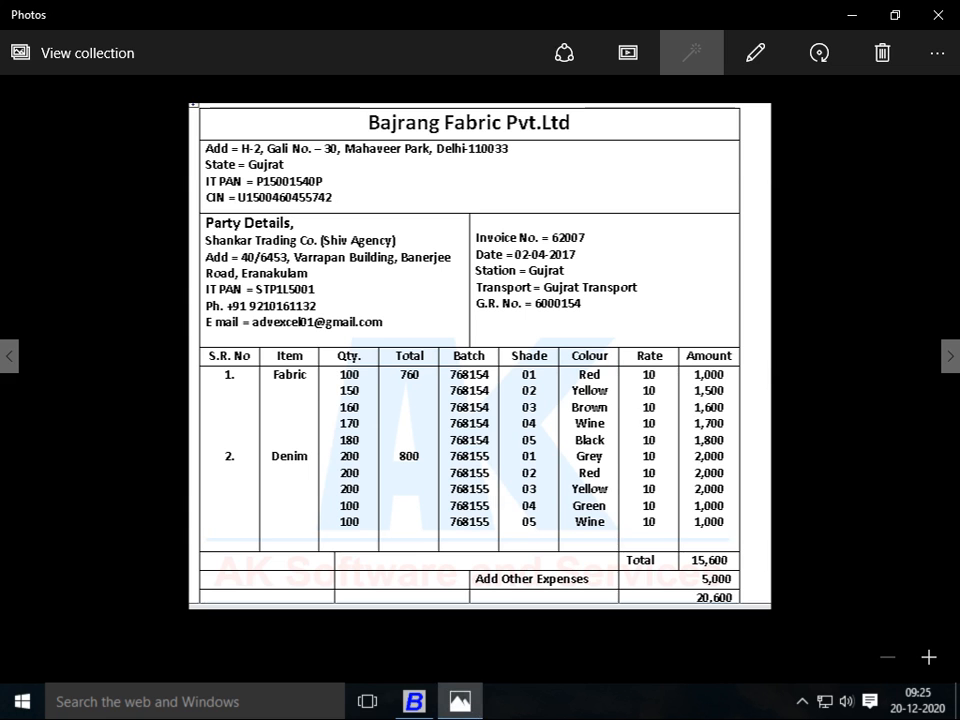
pyautogui.hotkey('alt', 'Tab')
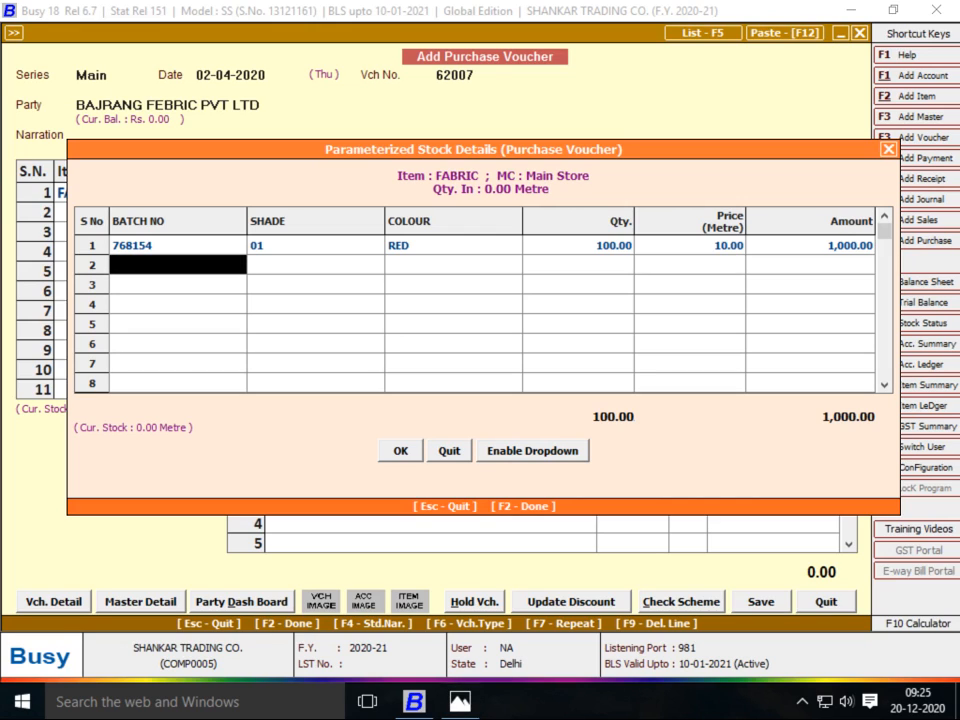
pyautogui.write('768154')
pyautogui.press('Return')
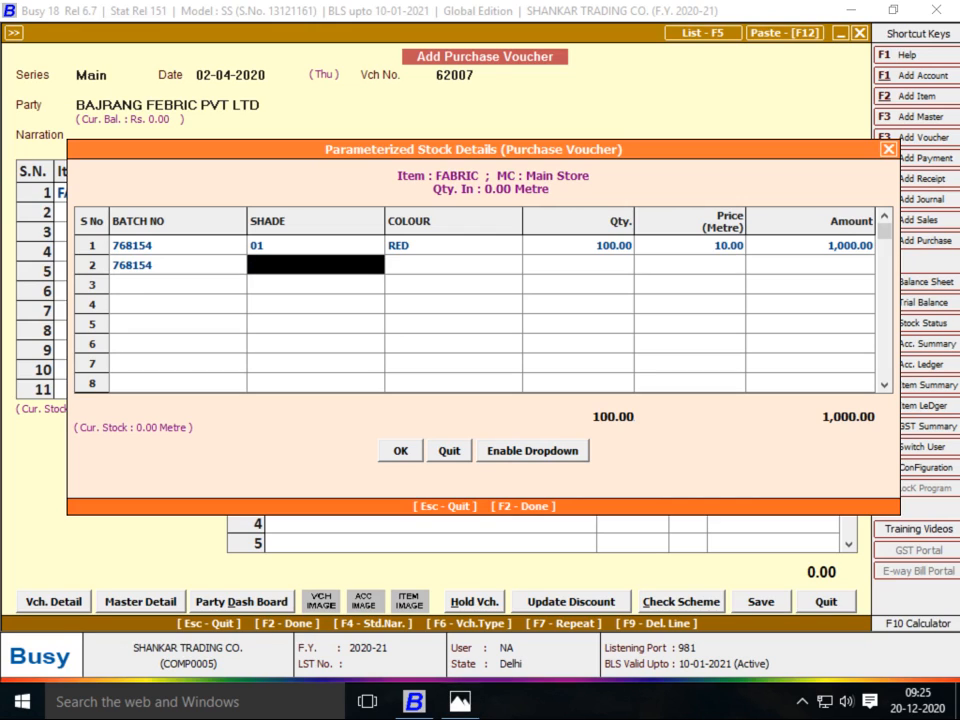
pyautogui.hotkey('alt', 'Tab')
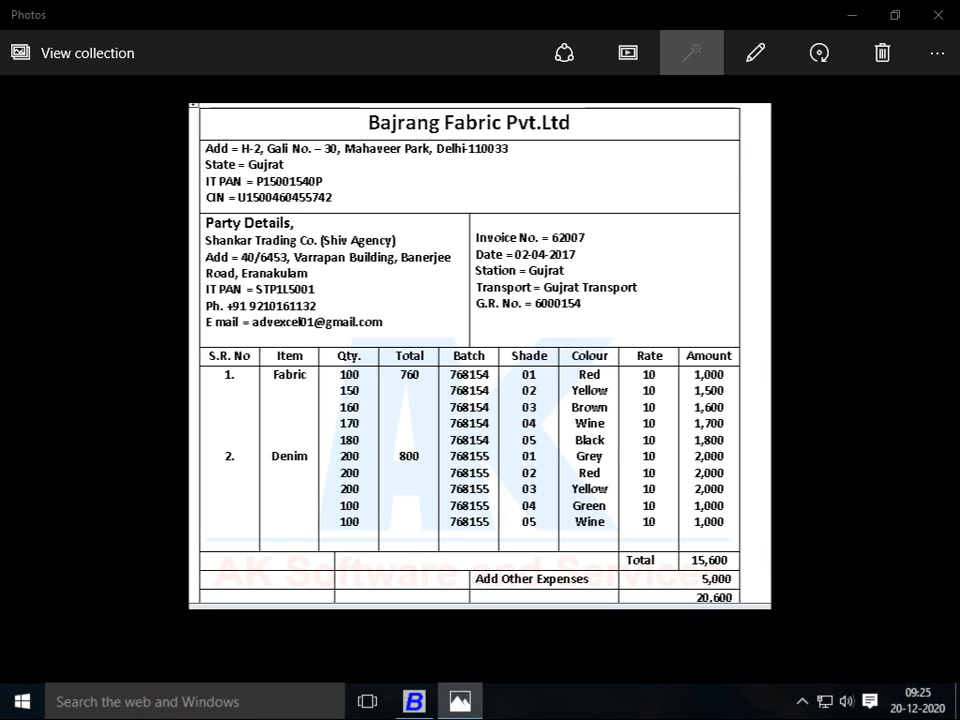
pyautogui.hotkey('alt', 'Tab')
pyautogui.write('02')
pyautogui.press('Return')
pyautogui.hotkey('alt', 'Tab')
pyautogui.hotkey('alt', 'Tab')
pyautogui.write('yELLOW')
pyautogui.press('Return')
pyautogui.hotkey('alt', 'Tab')
pyautogui.hotkey('alt', 'Tab')
pyautogui.write('150')
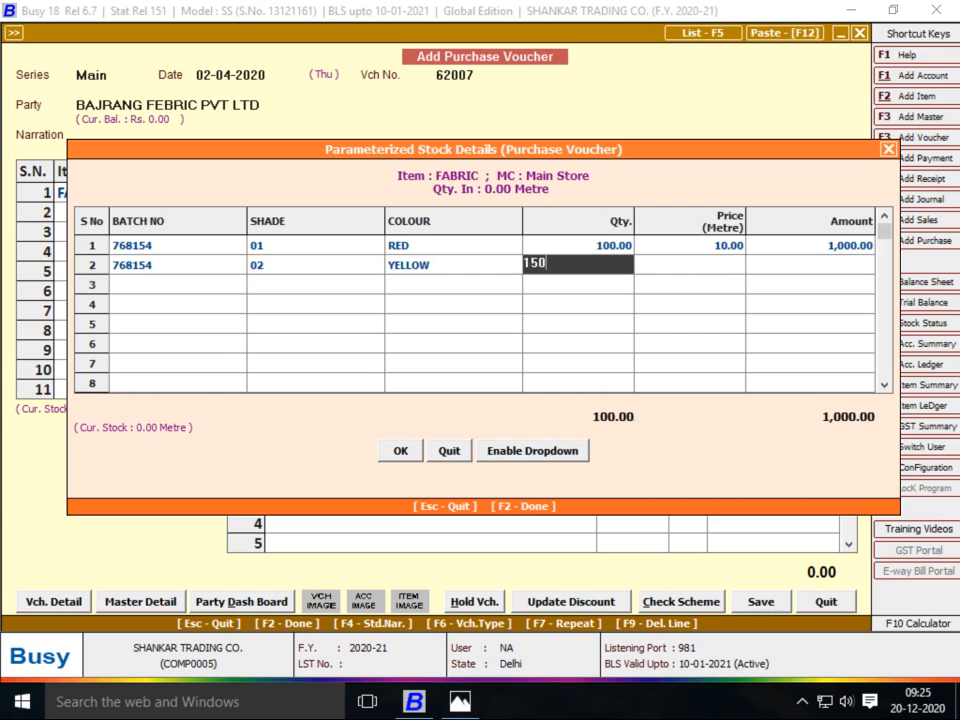
pyautogui.press('Return')
pyautogui.write('10')
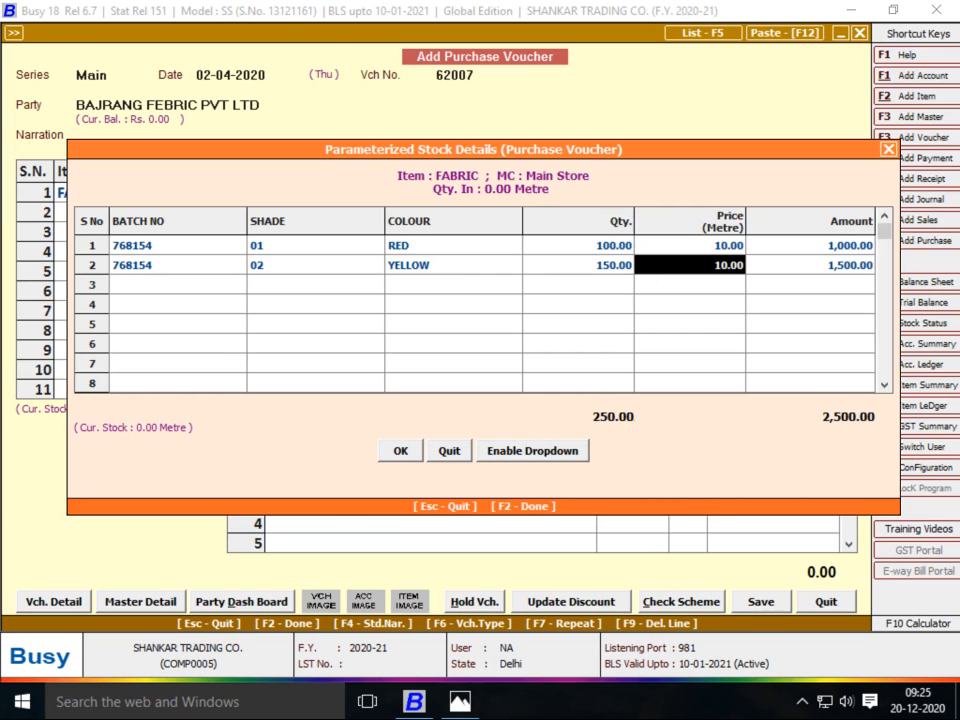
pyautogui.press('Return')
pyautogui.hotkey('alt', 'Tab')
# Add row 3: batch 768154, shade 03, colour BROWN, quantity 160, rate 10
pyautogui.hotkey('alt', 'Tab')
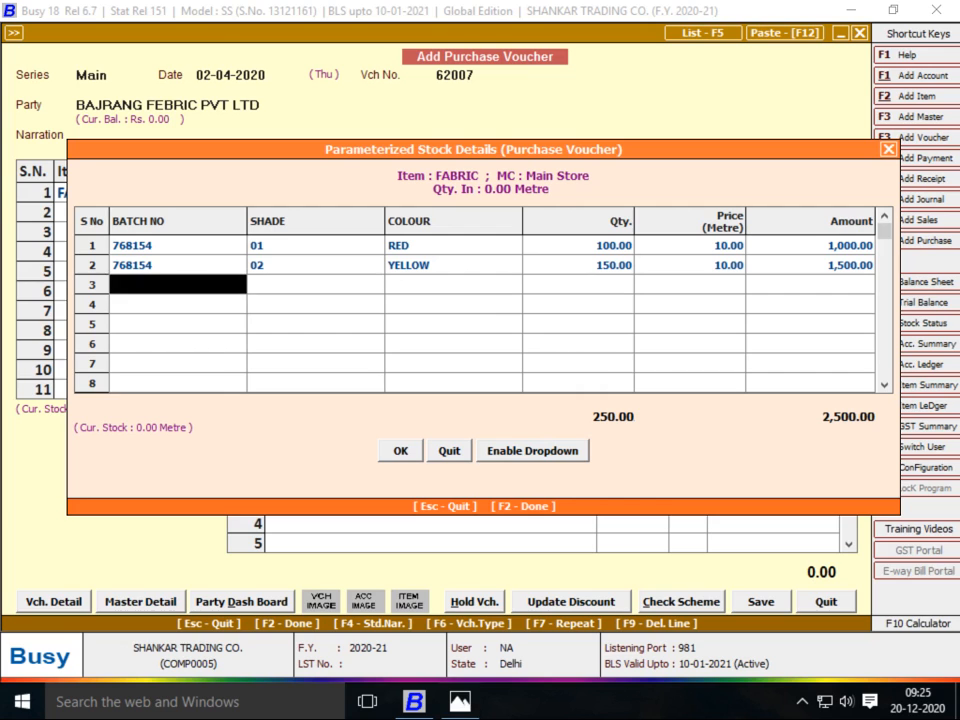
pyautogui.write('768154')
pyautogui.press('Return')
pyautogui.write('03')
pyautogui.press('Return')
pyautogui.hotkey('alt', 'Tab')
pyautogui.hotkey('alt', 'Tab')
pyautogui.write('b')
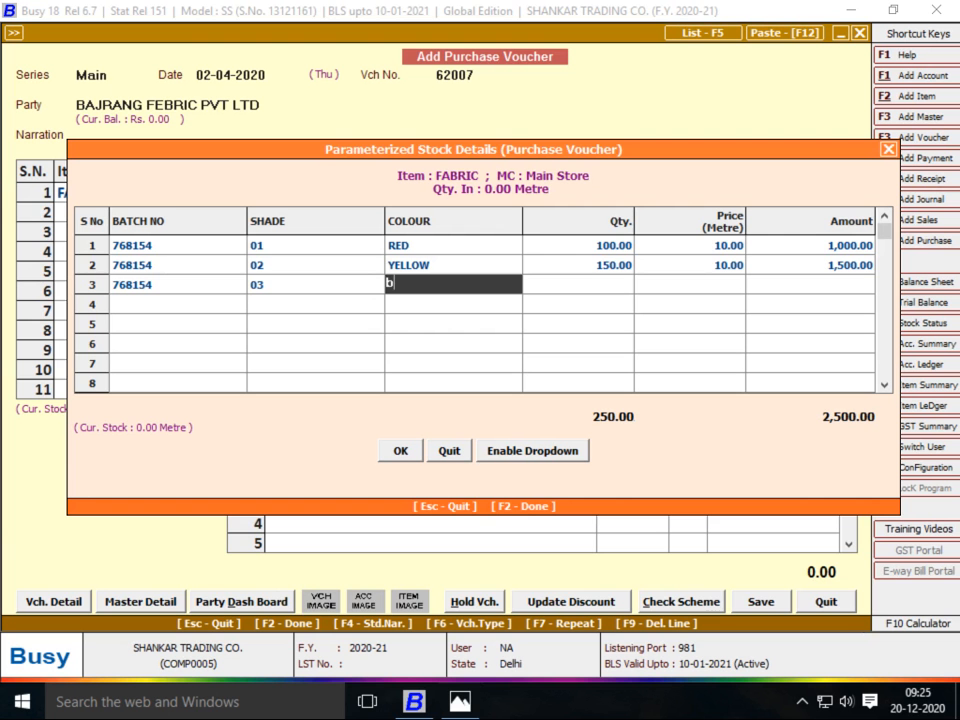
pyautogui.write('ROWN')
pyautogui.press('Return')
pyautogui.hotkey('alt', 'Tab')
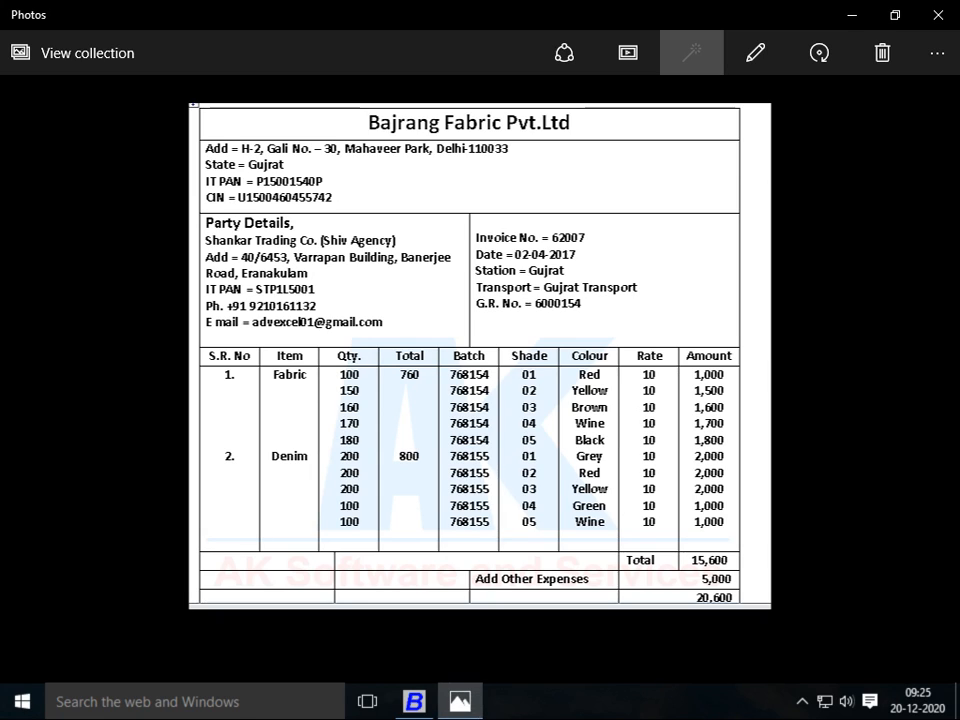
pyautogui.hotkey('alt', 'Tab')
pyautogui.write('160')
pyautogui.press('Return')
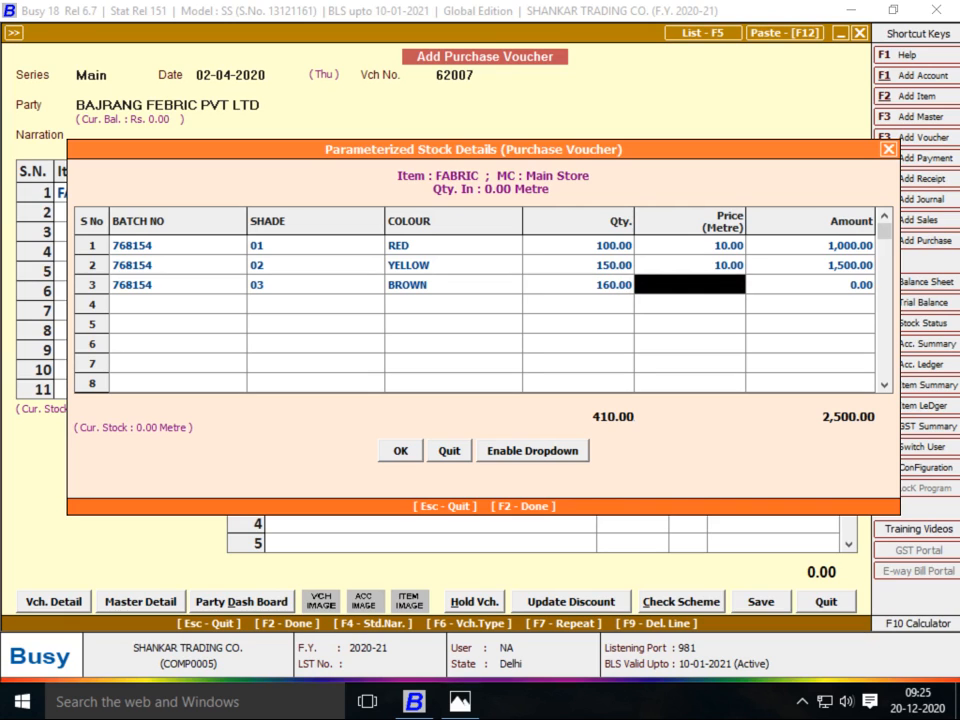
pyautogui.write('10')
pyautogui.press('Return')
pyautogui.press('Return')
# Add row 4: batch 768154, shade 04, colour WINE, quantity 170, rate 10
pyautogui.hotkey('alt', 'Tab')
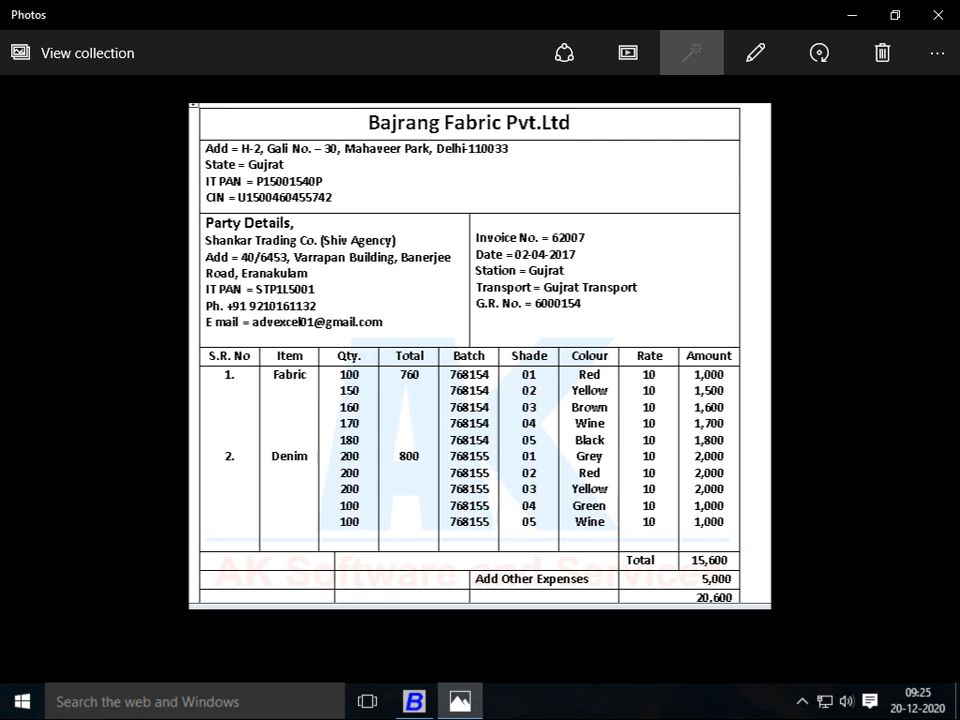
pyautogui.hotkey('alt', 'Tab')
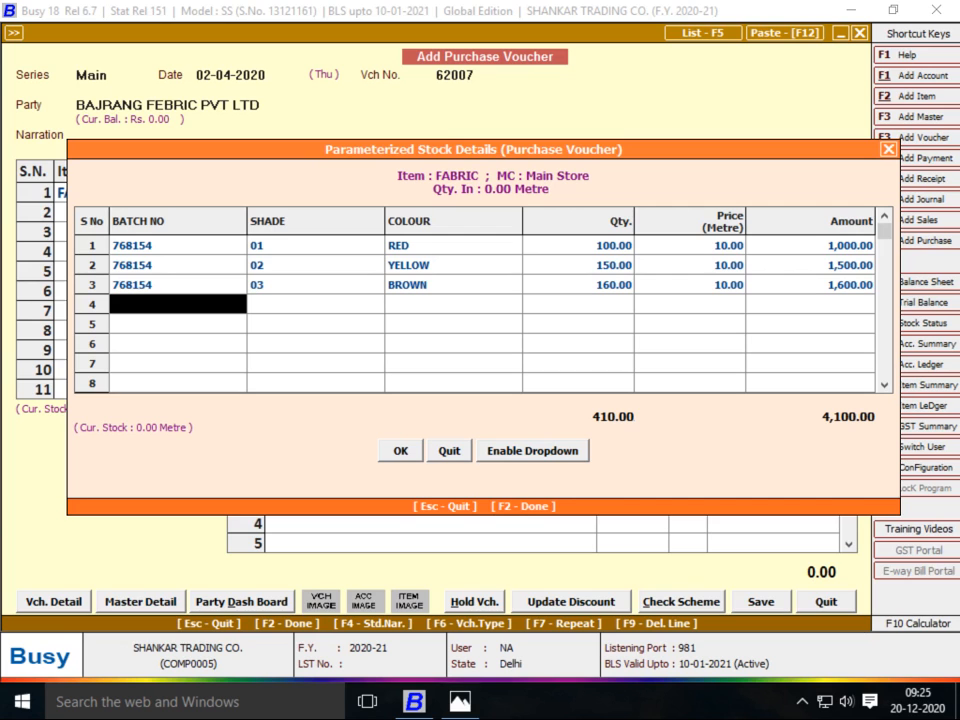
pyautogui.write('768154')
pyautogui.press('Return')
pyautogui.hotkey('alt', 'Tab')
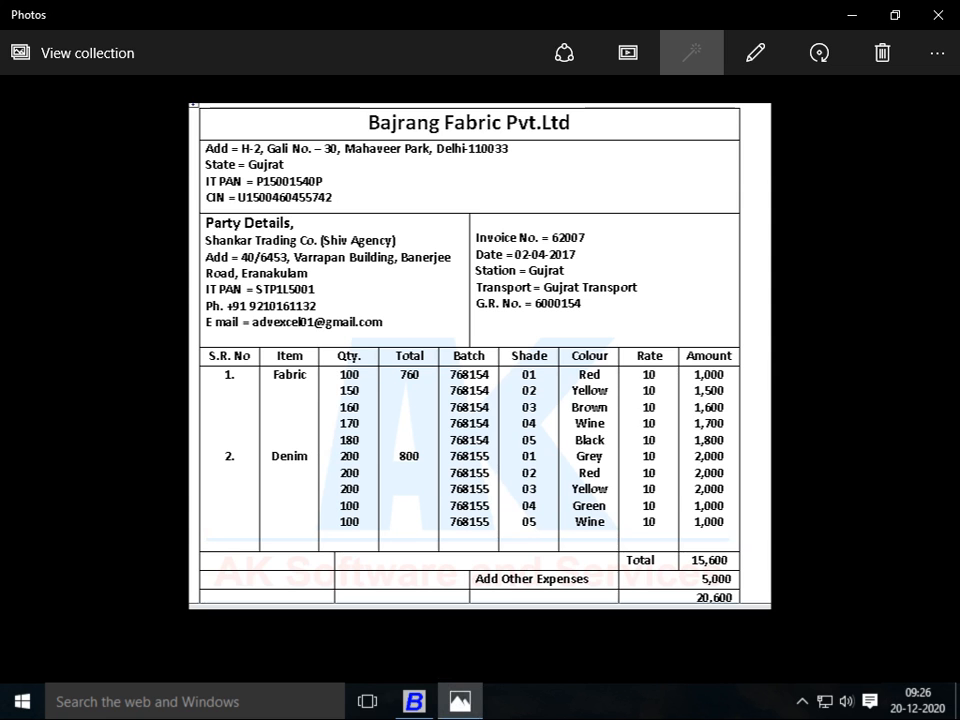
pyautogui.hotkey('alt', 'Tab')
pyautogui.write('04')
pyautogui.press('Return')
pyautogui.hotkey('alt', 'Tab')
pyautogui.hotkey('alt', 'Tab')
pyautogui.write('wINE')
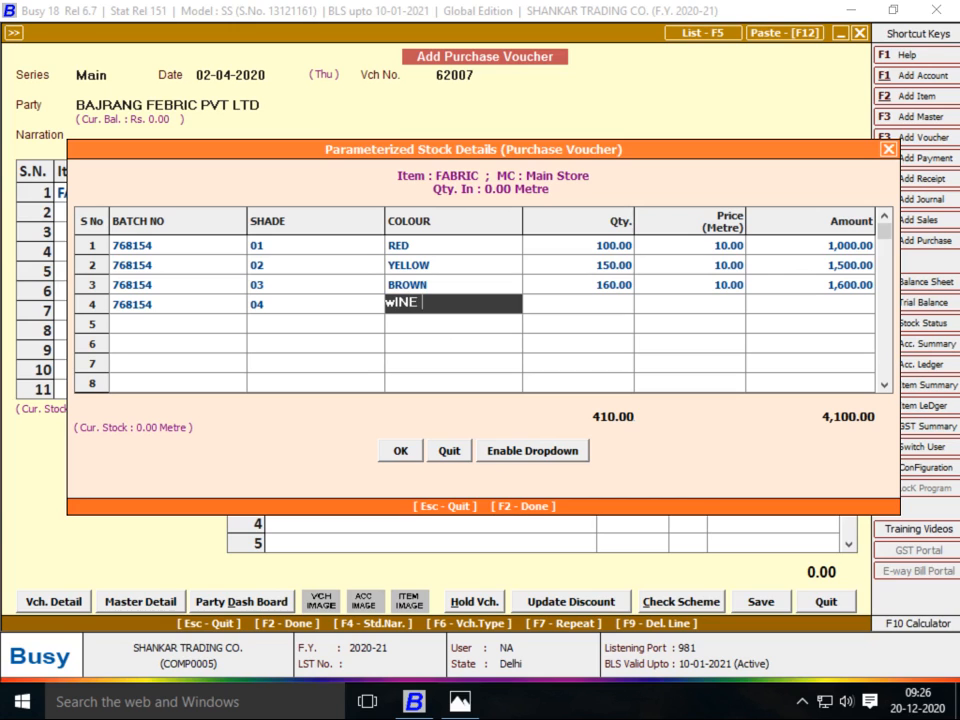
pyautogui.hotkey('alt', 'Tab')
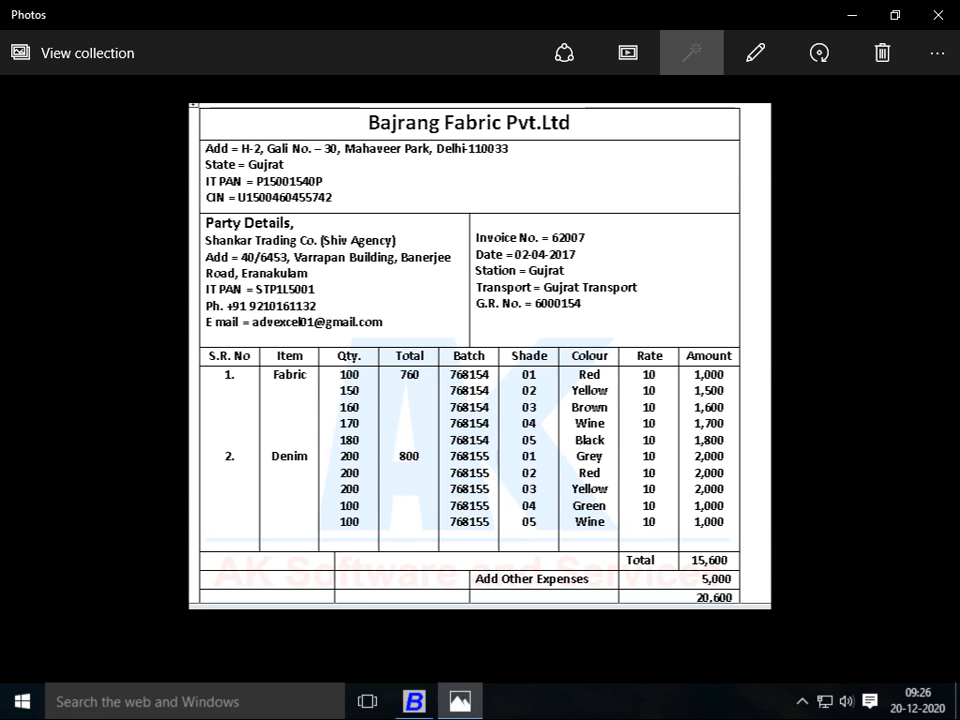
pyautogui.hotkey('alt', 'Tab')
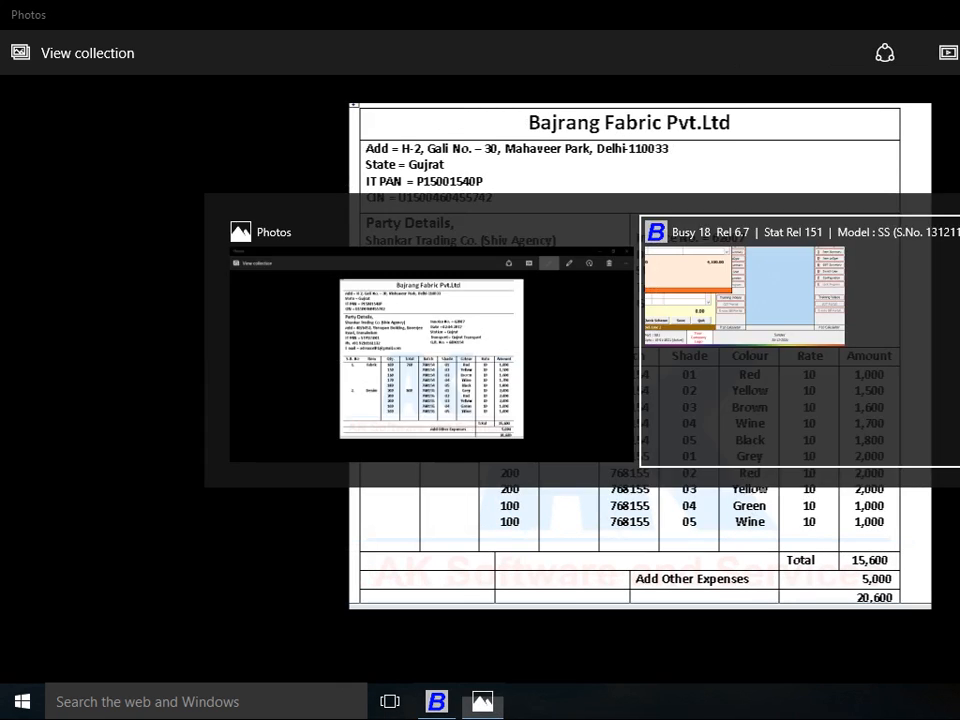
pyautogui.write('170')
pyautogui.press('Return')
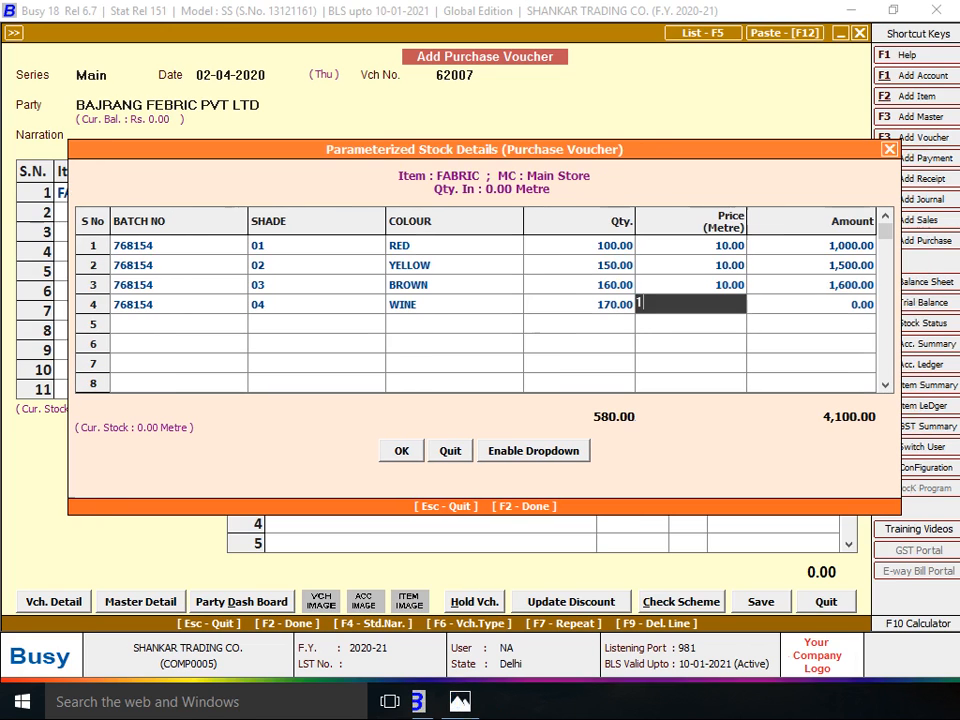
pyautogui.write('10')
pyautogui.press('Return')
pyautogui.press('Return')
# Add row 5 (768154, shade 05, BLACK, 180 at 10) and finish the FABRIC batch details
pyautogui.hotkey('alt', 'Tab')
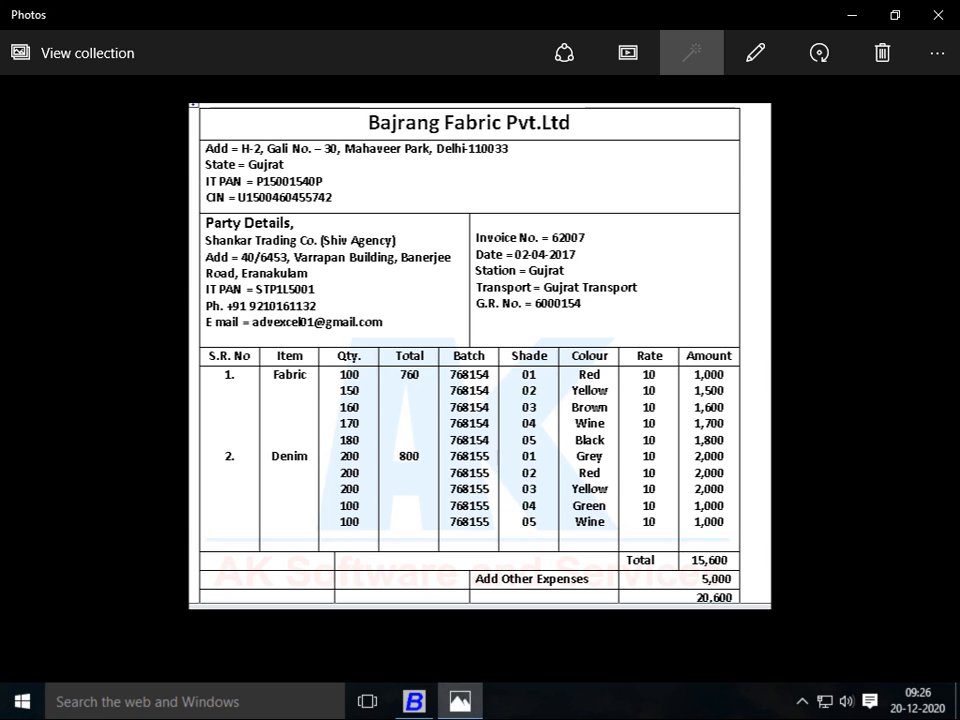
pyautogui.hotkey('alt', 'Tab')
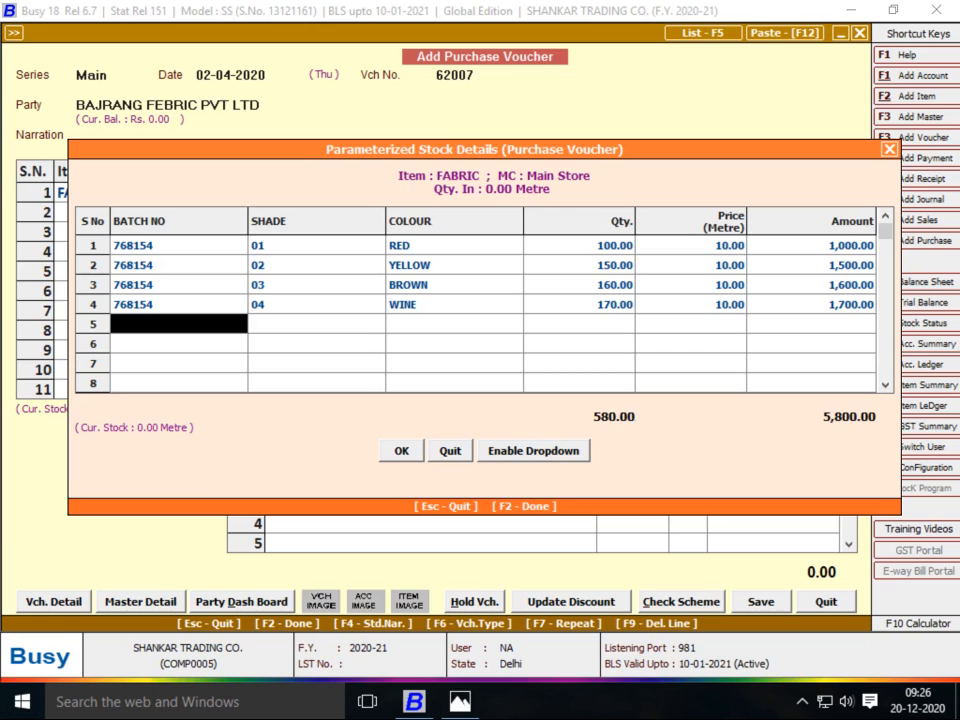
pyautogui.write('768154')
pyautogui.press('Return')
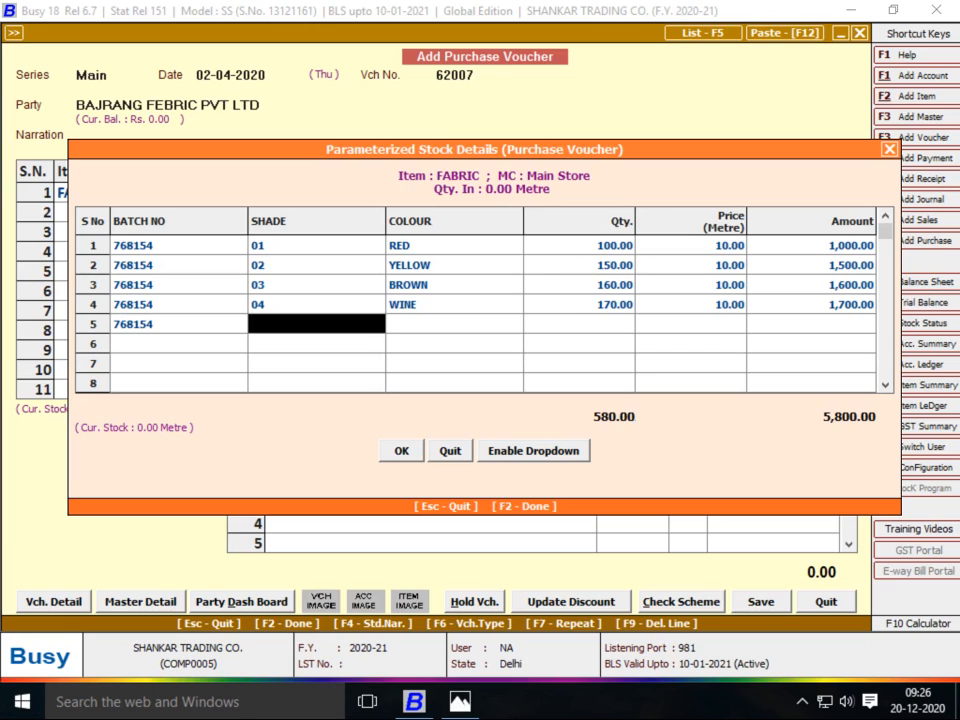
pyautogui.hotkey('alt', 'Tab')
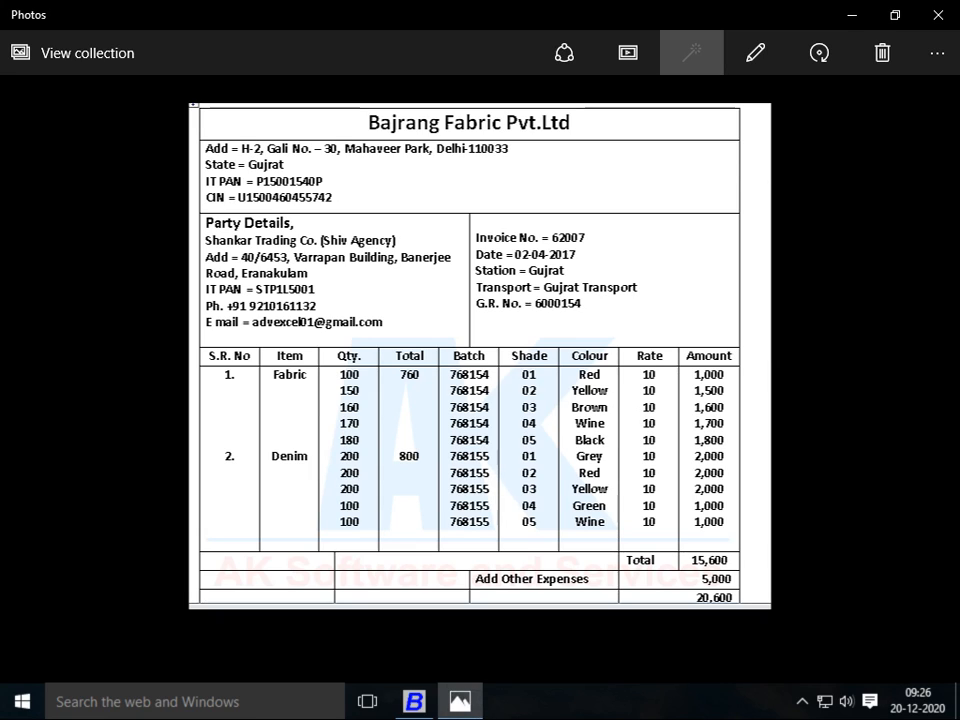
pyautogui.hotkey('alt', 'Tab')
pyautogui.write('05')
pyautogui.press('Return')
pyautogui.write('bLACK')
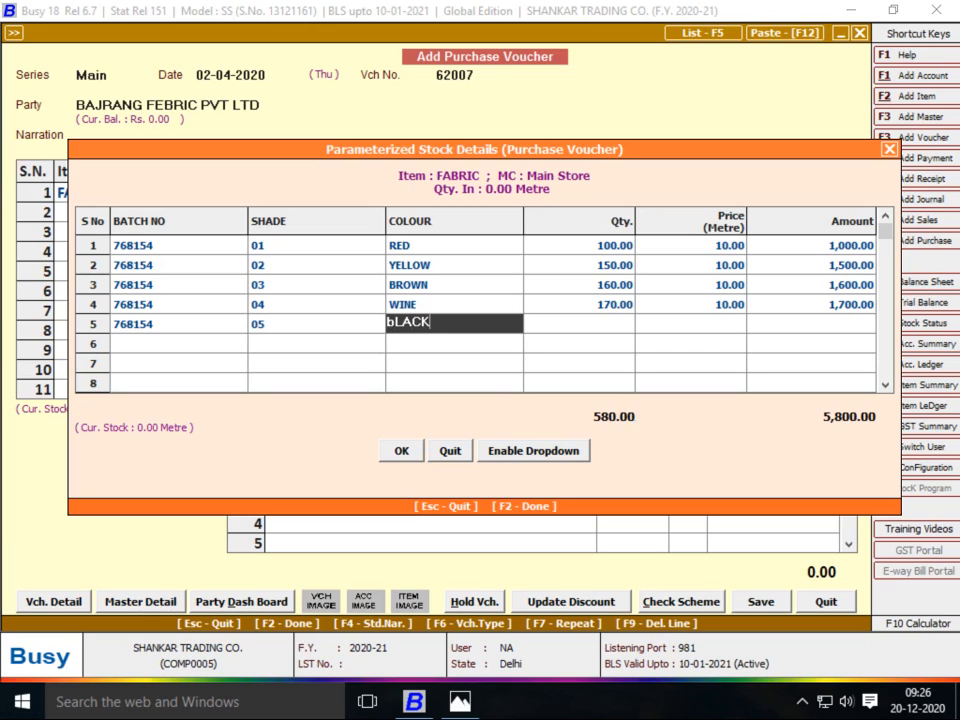
pyautogui.press('Return')
pyautogui.write('180')
pyautogui.press('Return')
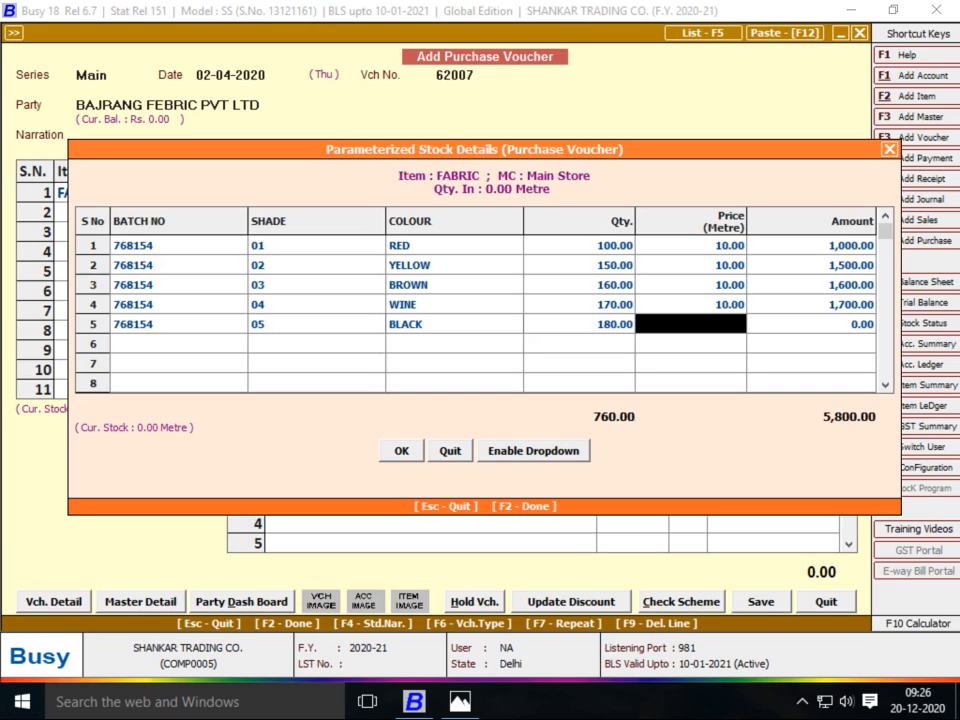
pyautogui.write('10')
pyautogui.press('Return')
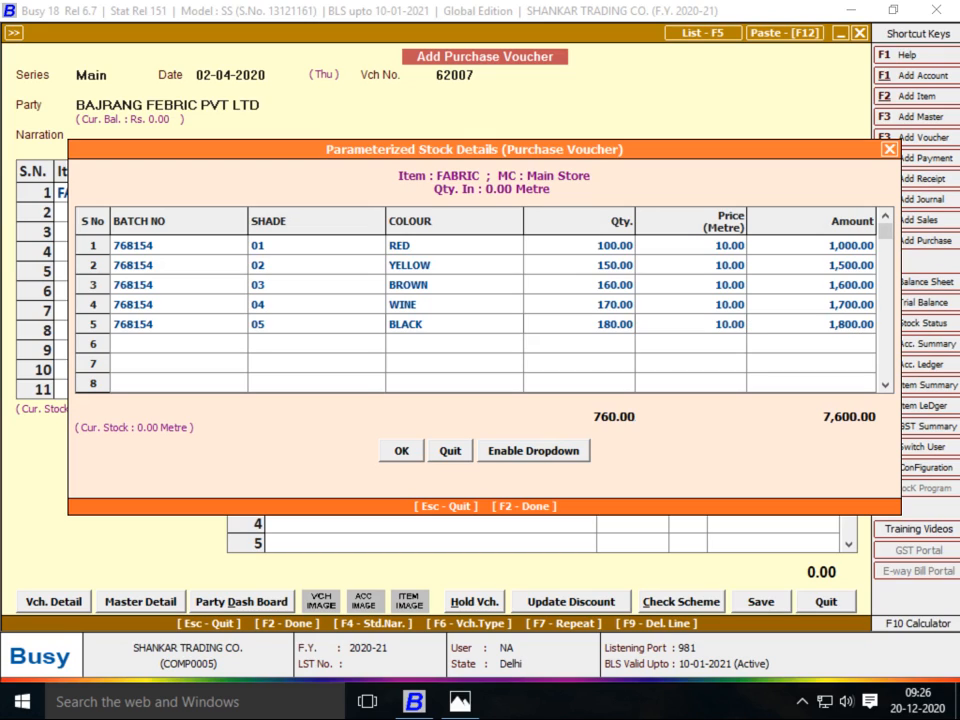
pyautogui.press('Return')
pyautogui.hotkey('alt', 'Tab')
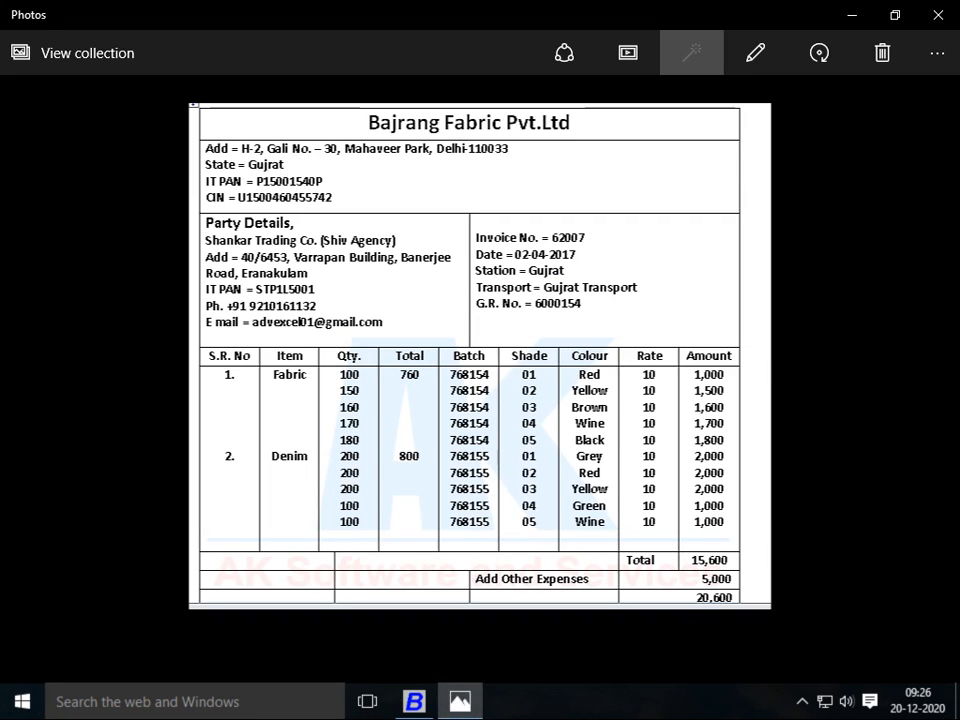
pyautogui.hotkey('alt', 'Tab')
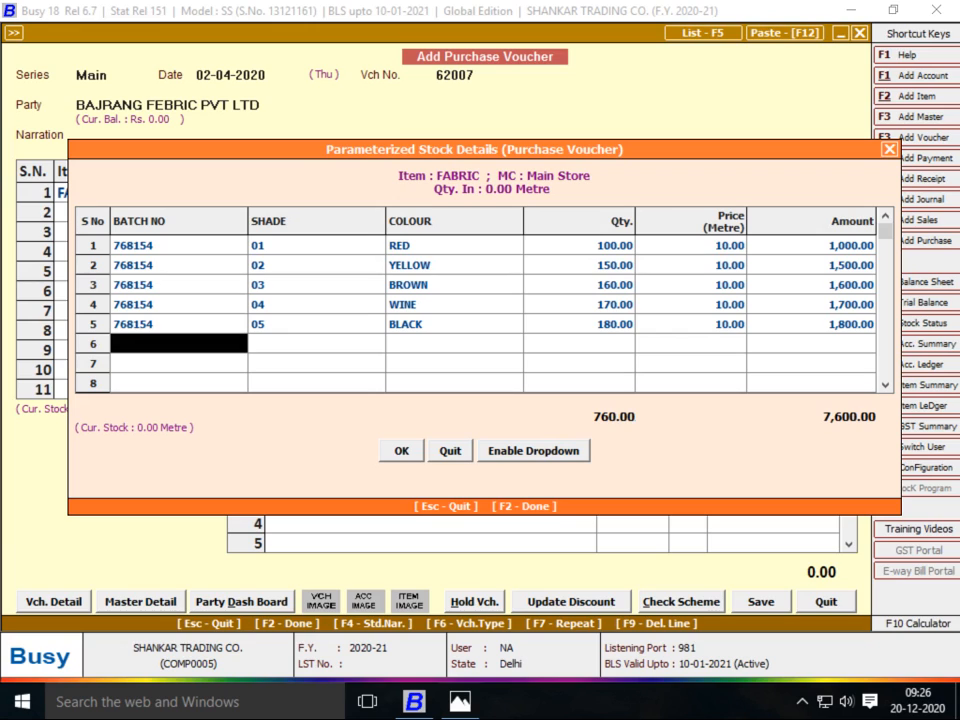
pyautogui.press('F2')
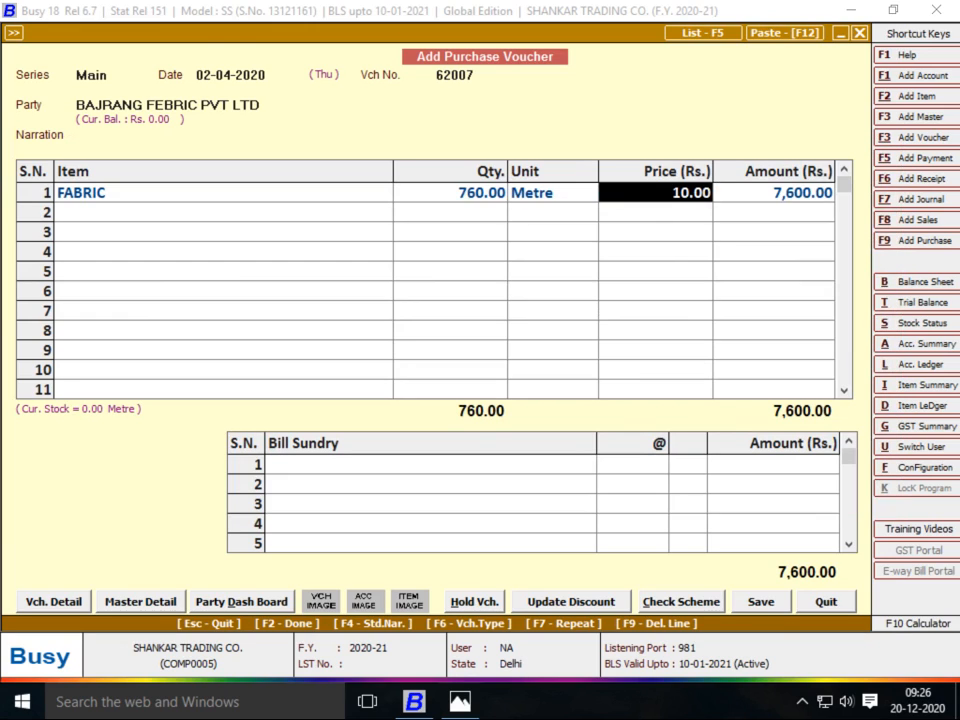
# On line 2, create new item DENIM in group FEBRIC with unit Metre
pyautogui.press('Return')
pyautogui.press('Return')
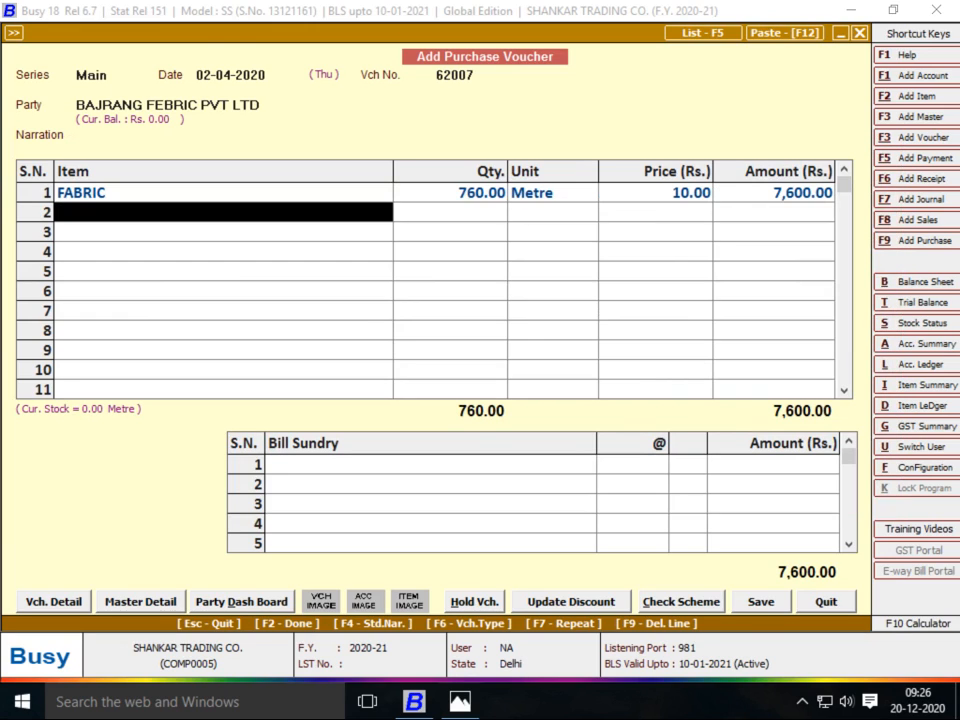
pyautogui.press('F3')
pyautogui.write('DENIM')
pyautogui.press('Return')
pyautogui.press('Return')
pyautogui.press('Return')
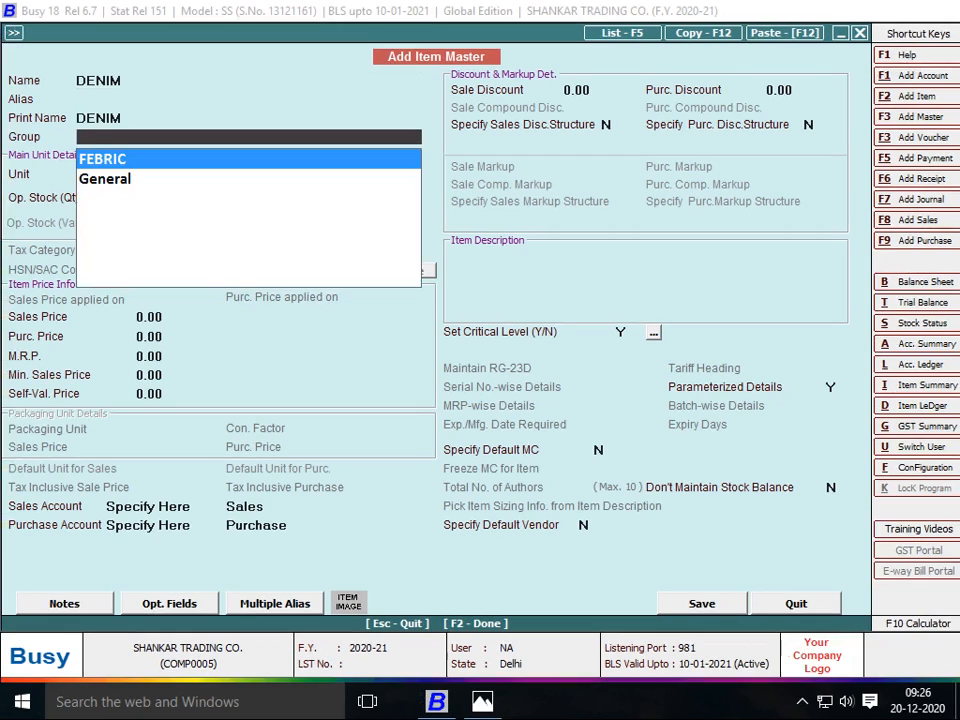
pyautogui.press('Return')
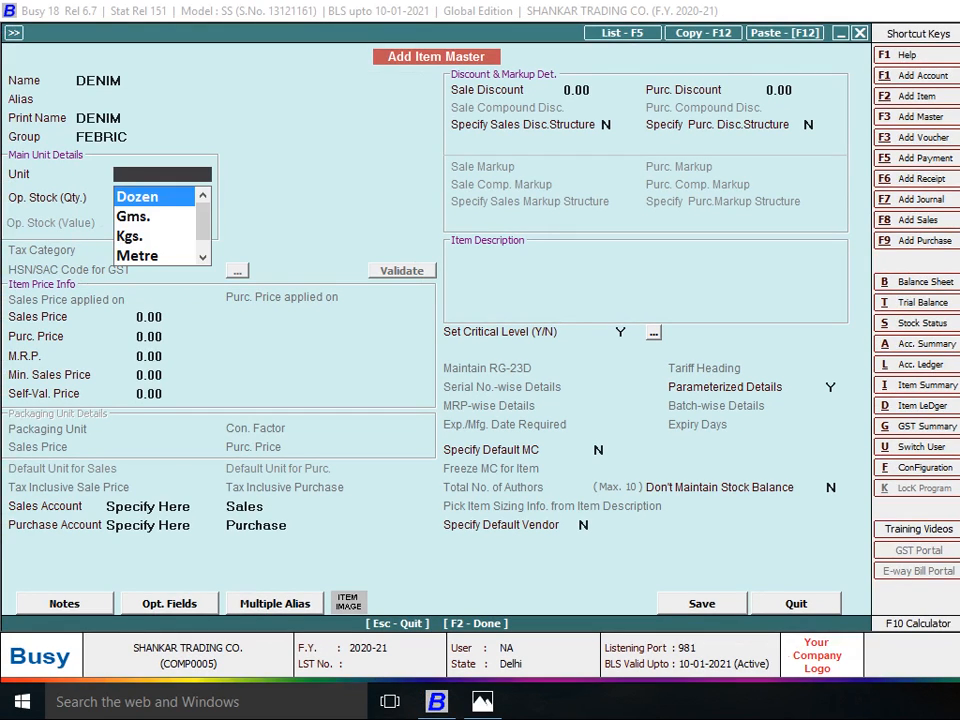
pyautogui.write('MT')
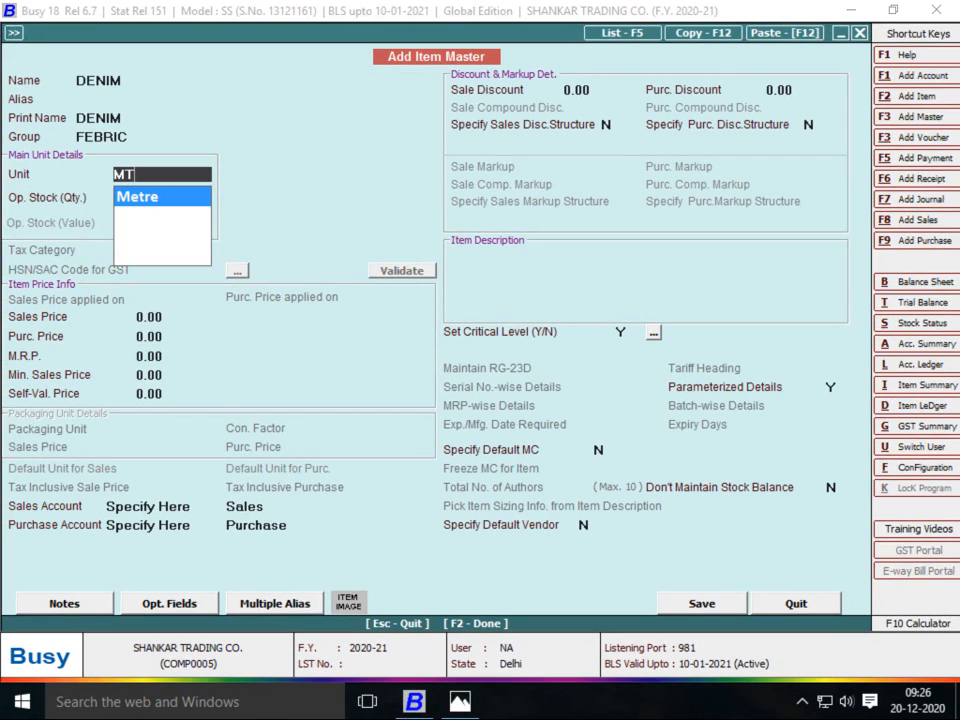
pyautogui.press('Return')
# Save the DENIM item and accept the material centre for line 2
pyautogui.press('Return')
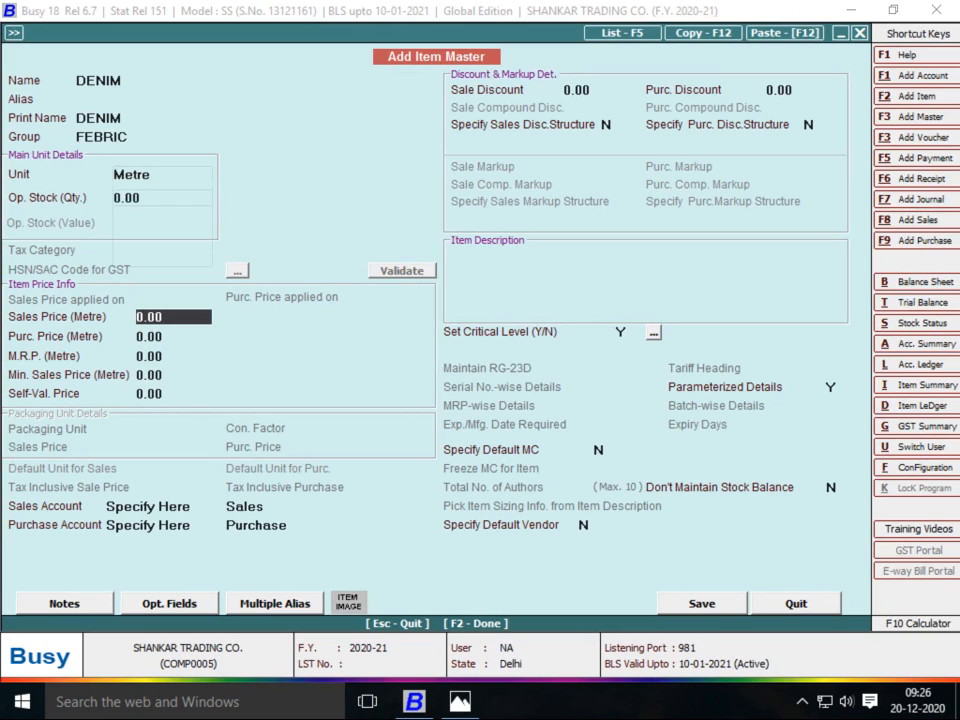
pyautogui.press('Return')
pyautogui.press('Return')
pyautogui.press('Return')
pyautogui.press('Return')
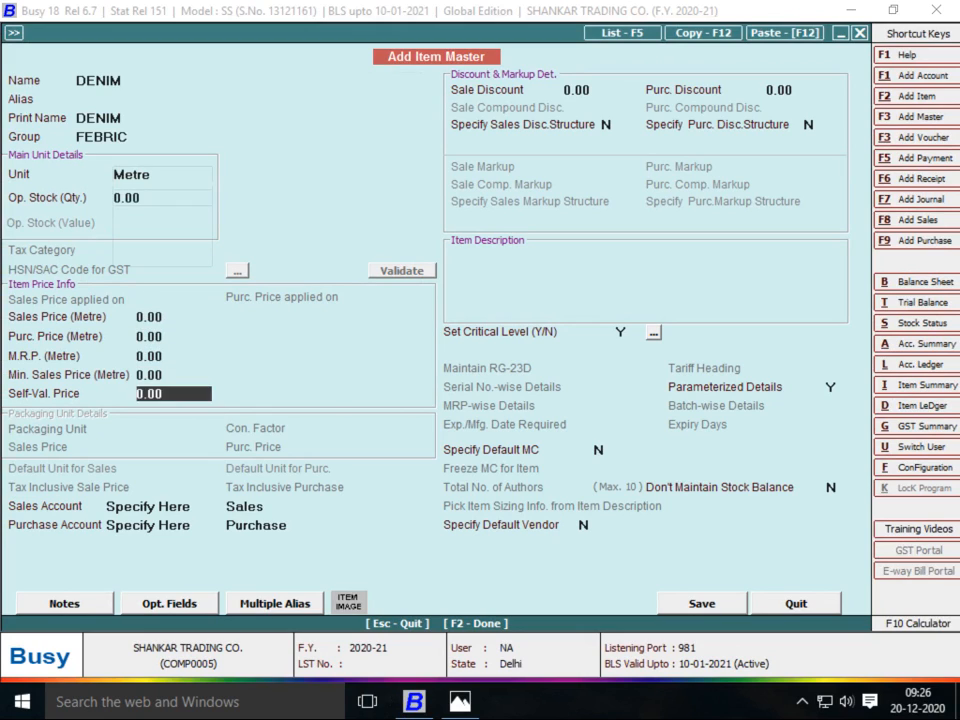
pyautogui.press('Return')
pyautogui.press('Return')
pyautogui.press('Return')
pyautogui.press('Return')
pyautogui.press('Return')
pyautogui.press('Return')
pyautogui.press('Return')
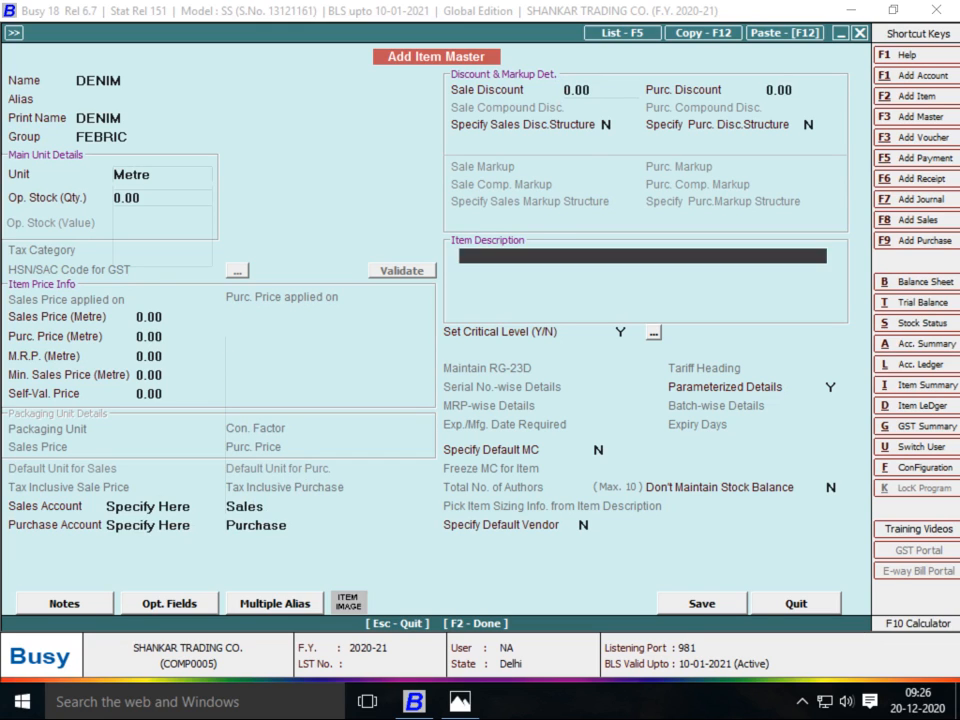
pyautogui.press('Return')
pyautogui.press('F2')
pyautogui.press('Return')
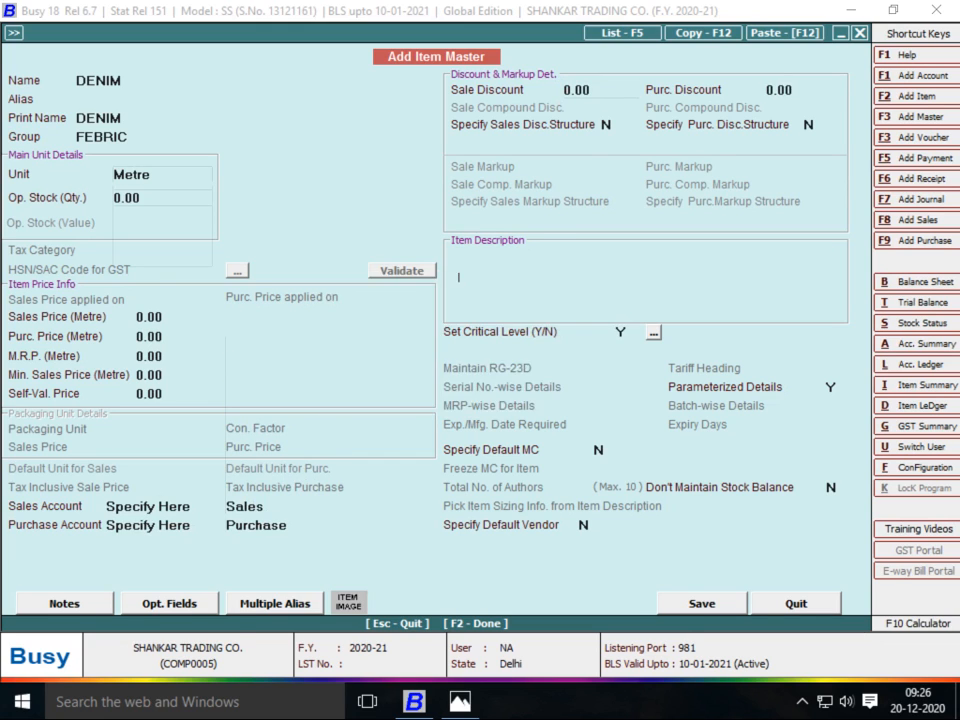
pyautogui.press('Return')
pyautogui.press('Return')
pyautogui.press('Return')
pyautogui.hotkey('alt', 'Tab')
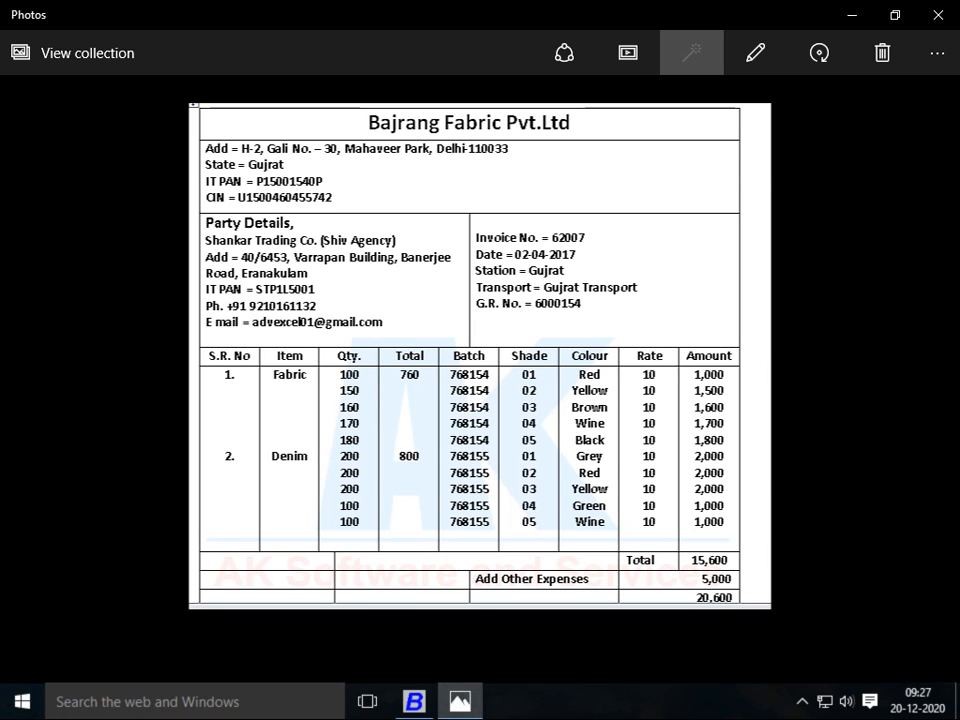
# Start DENIM row 1 with batch 768155, shade 01 and colour GREY, correcting the mistaken BLACK
pyautogui.hotkey('alt', 'Tab')
pyautogui.write('768155')
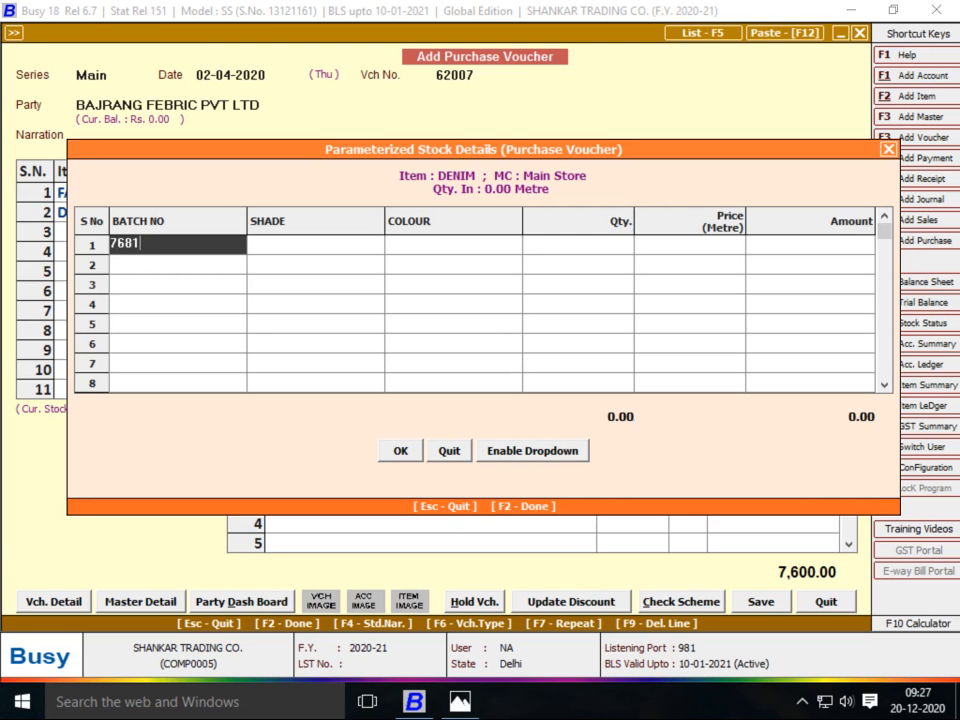
pyautogui.press('Return')
pyautogui.hotkey('alt', 'Tab')
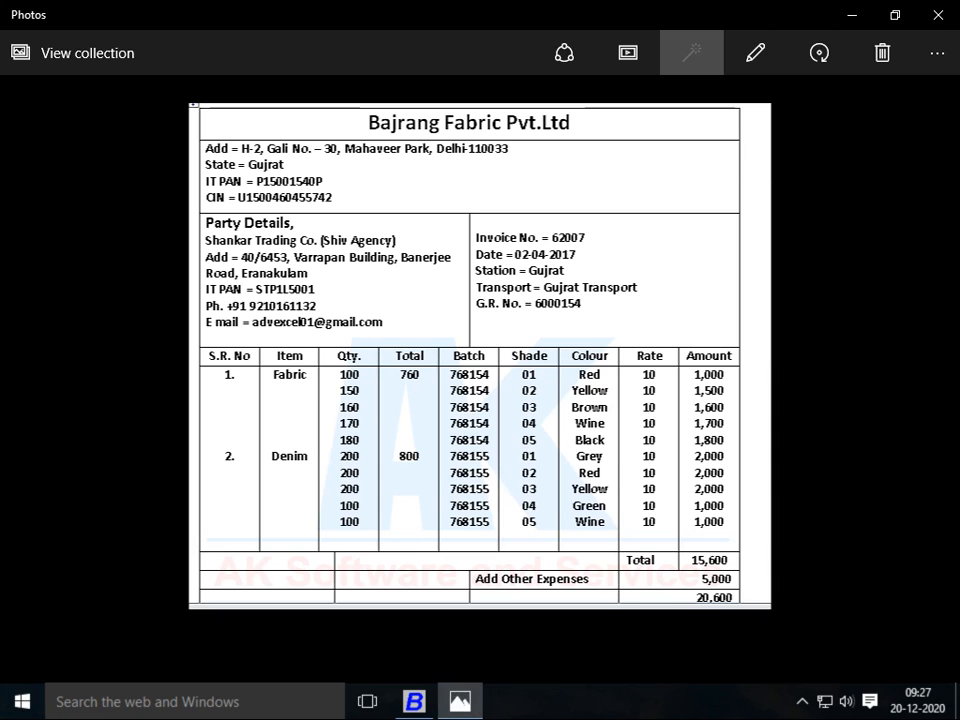
pyautogui.hotkey('alt', 'Tab')
pyautogui.write('01')
pyautogui.press('Return')
pyautogui.hotkey('alt', 'Tab')
pyautogui.hotkey('alt', 'Tab')
pyautogui.write('bLACK')
pyautogui.hotkey('alt', 'Tab')
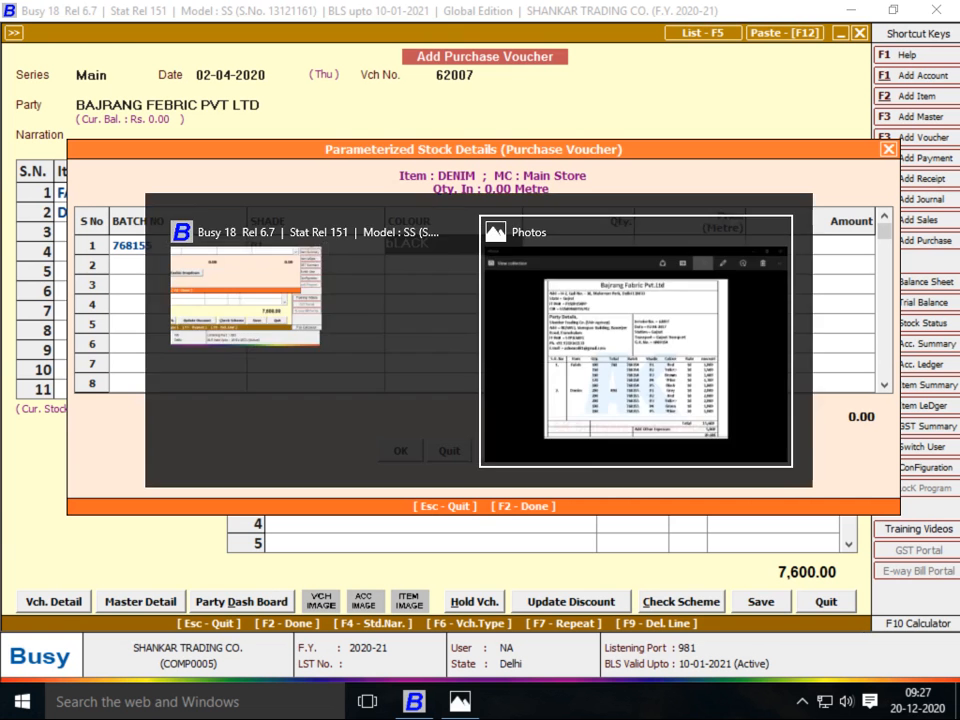
pyautogui.hotkey('alt', 'Tab')
pyautogui.press('BackSpace')
pyautogui.press('BackSpace')
pyautogui.press('BackSpace')
pyautogui.press('BackSpace')
pyautogui.press('BackSpace')
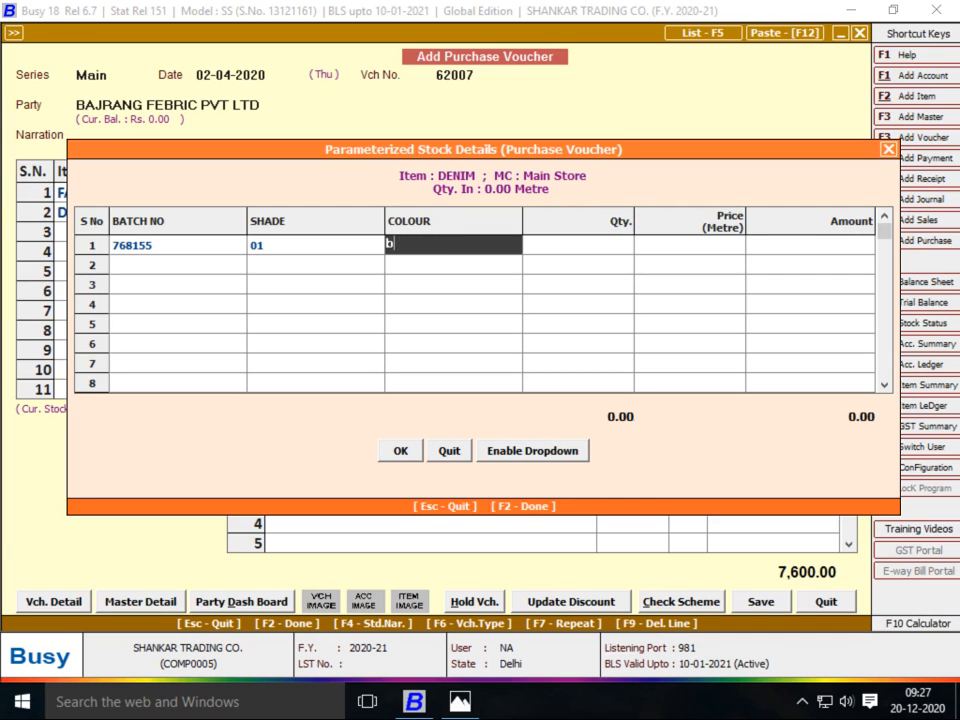
pyautogui.write('GREY')
pyautogui.press('Return')
# Give the GREY row a quantity of 200 at price 10
pyautogui.hotkey('alt', 'Tab')
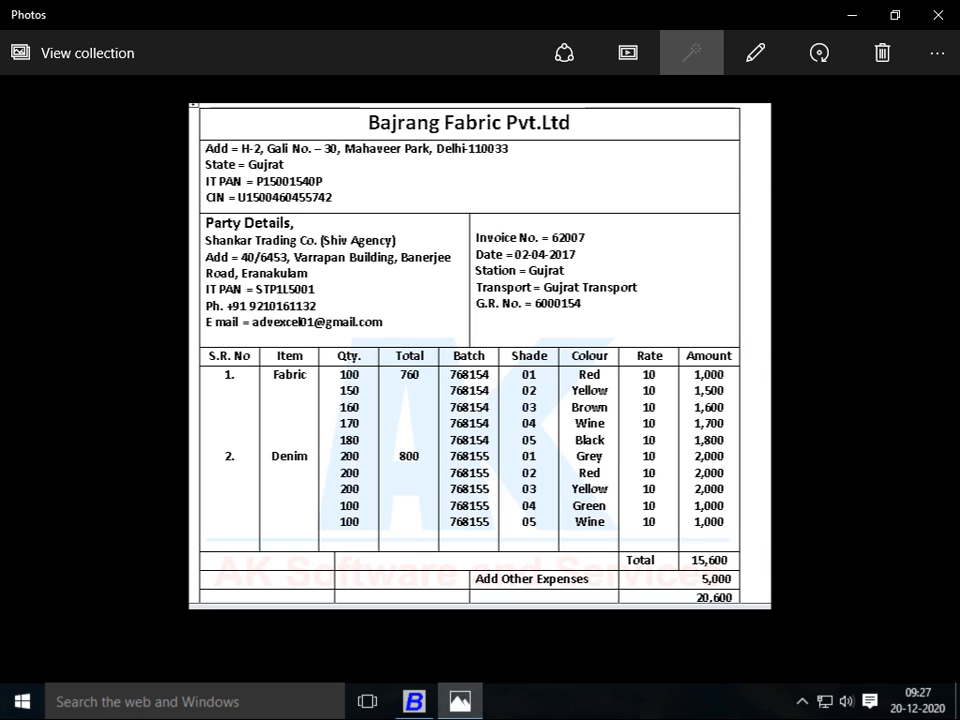
pyautogui.hotkey('alt', 'Tab')
pyautogui.write('200')
pyautogui.press('Return')
pyautogui.hotkey('alt', 'Tab')
pyautogui.hotkey('alt', 'Tab')
pyautogui.write('10')
pyautogui.press('Return')
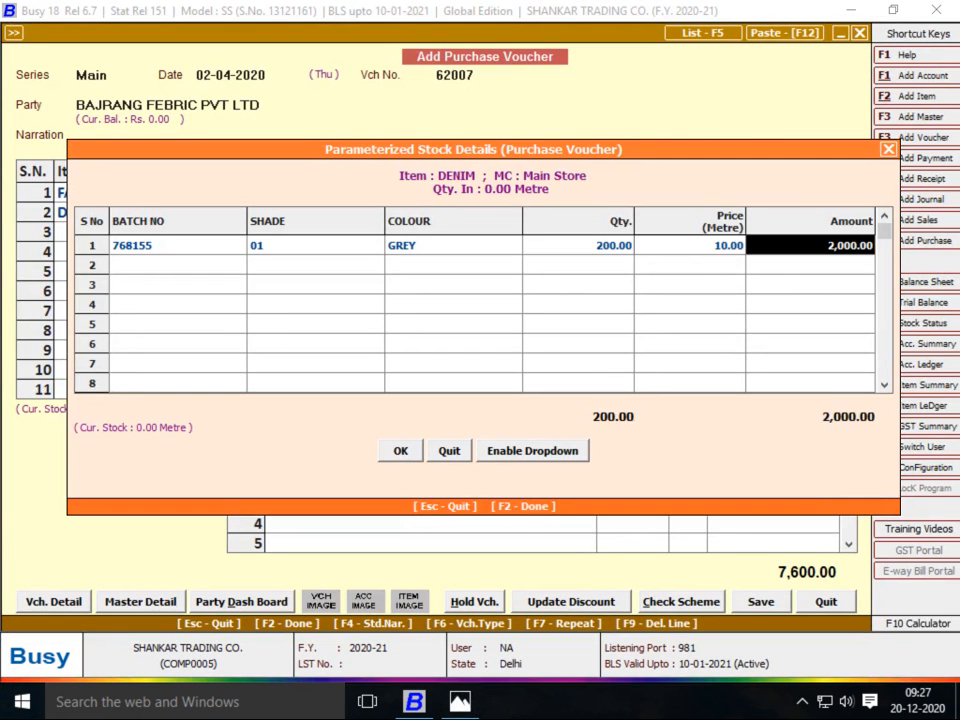
pyautogui.press('Return')
# Add row 2: batch 768155, shade 02, RED, 200 at 10, giving 2,000.00
pyautogui.write('768155')
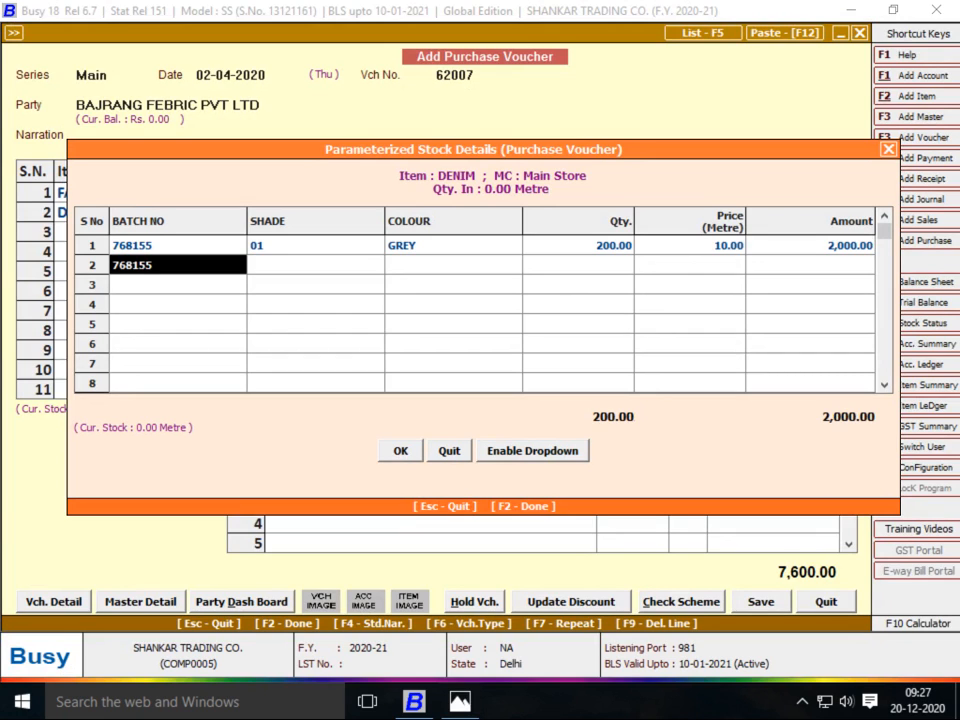
pyautogui.press('Return')
pyautogui.write('02')
pyautogui.hotkey('alt', 'Tab')
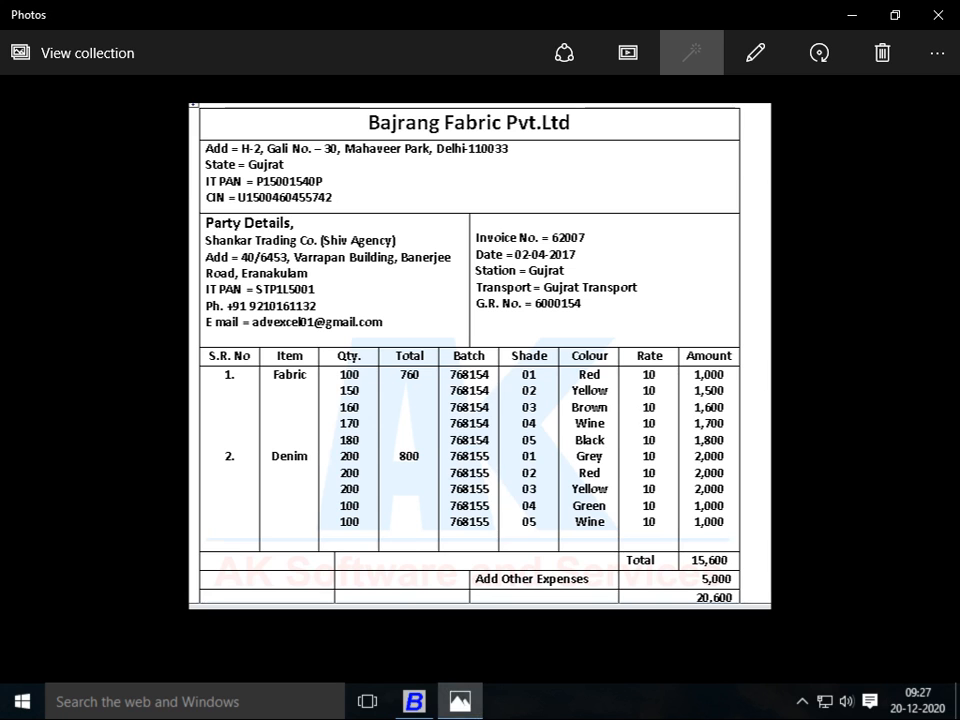
pyautogui.hotkey('alt', 'Tab')
pyautogui.write('rED')
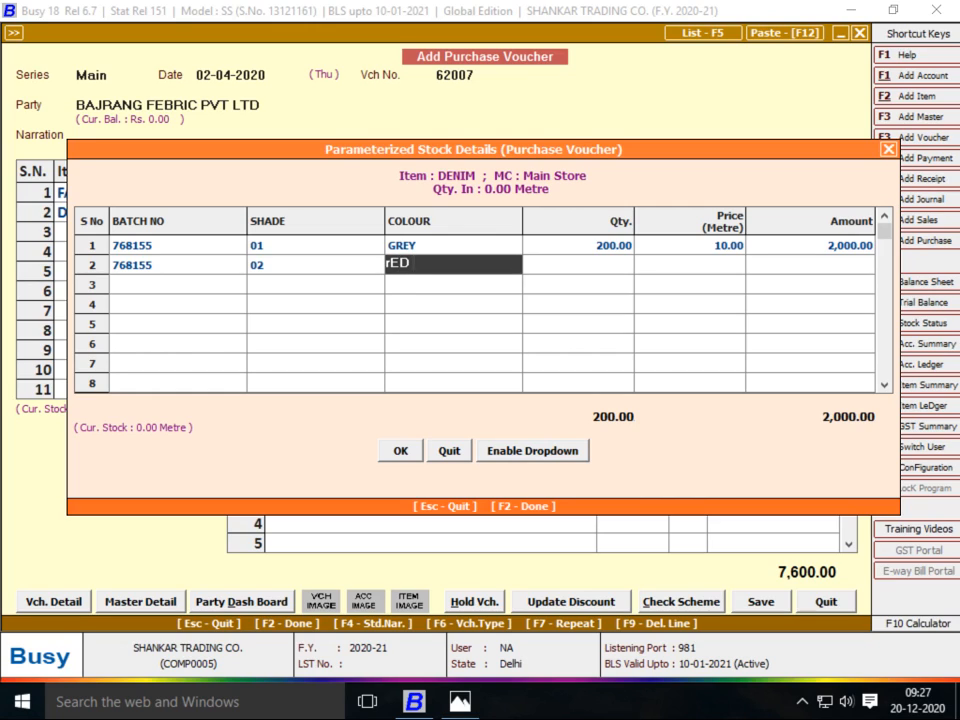
pyautogui.press('Return')
pyautogui.write('200')
pyautogui.press('Return')
pyautogui.write('10')
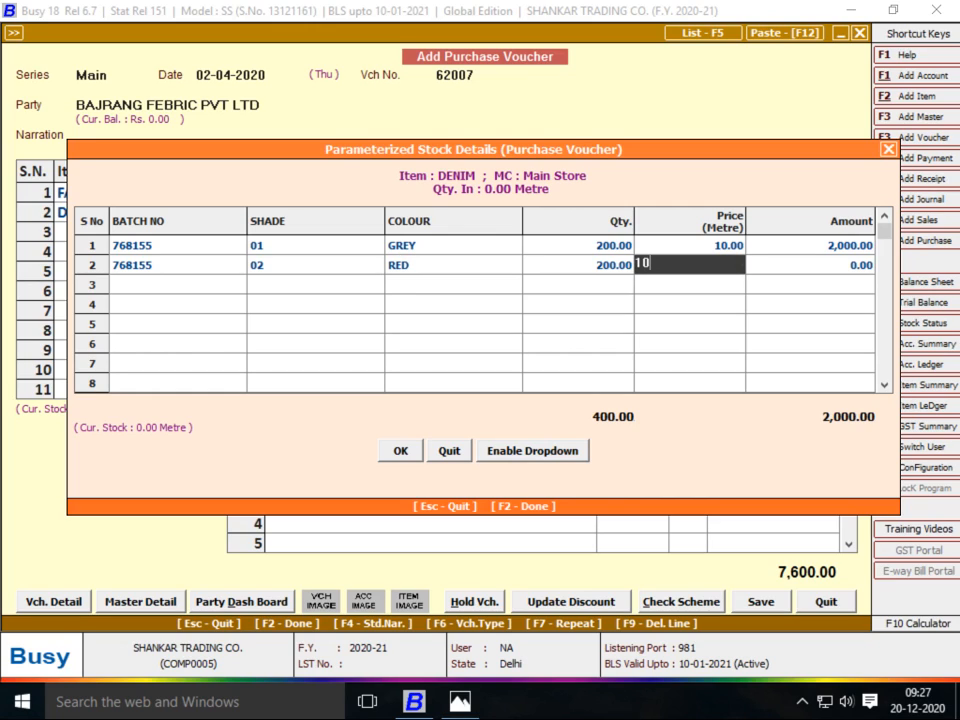
pyautogui.press('Return')
pyautogui.press('Return')
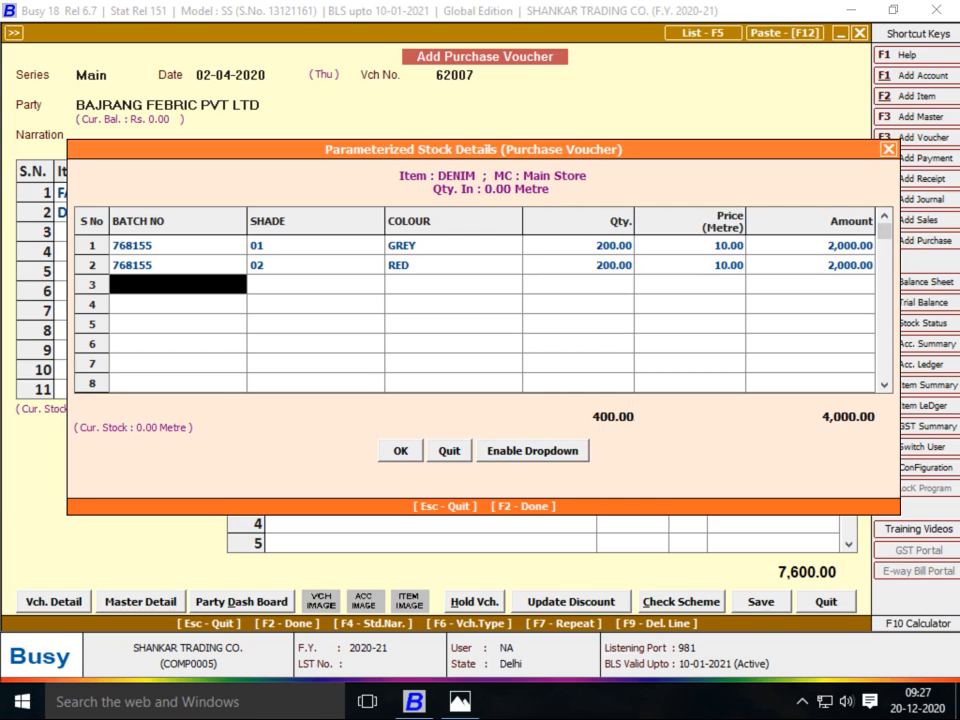
# Add row 3: batch 768155, shade 03, YELLOW, 200 at 10
pyautogui.press('Return')
pyautogui.write('03')
pyautogui.press('Return')
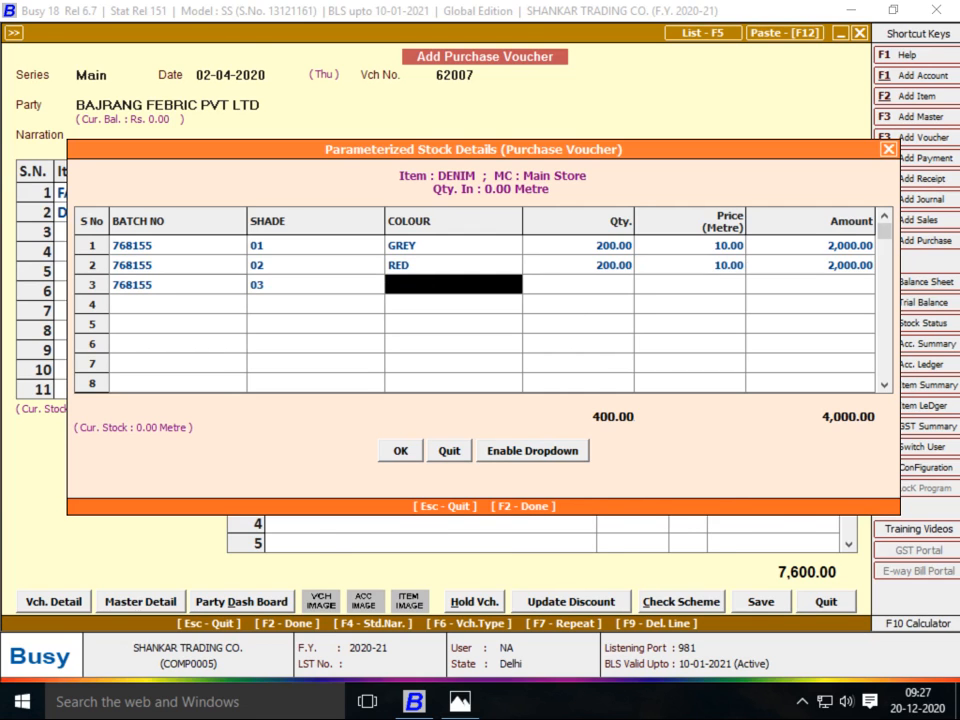
pyautogui.hotkey('alt', 'Tab')
pyautogui.hotkey('alt', 'Tab')
pyautogui.write('yELLOW')
pyautogui.press('Return')
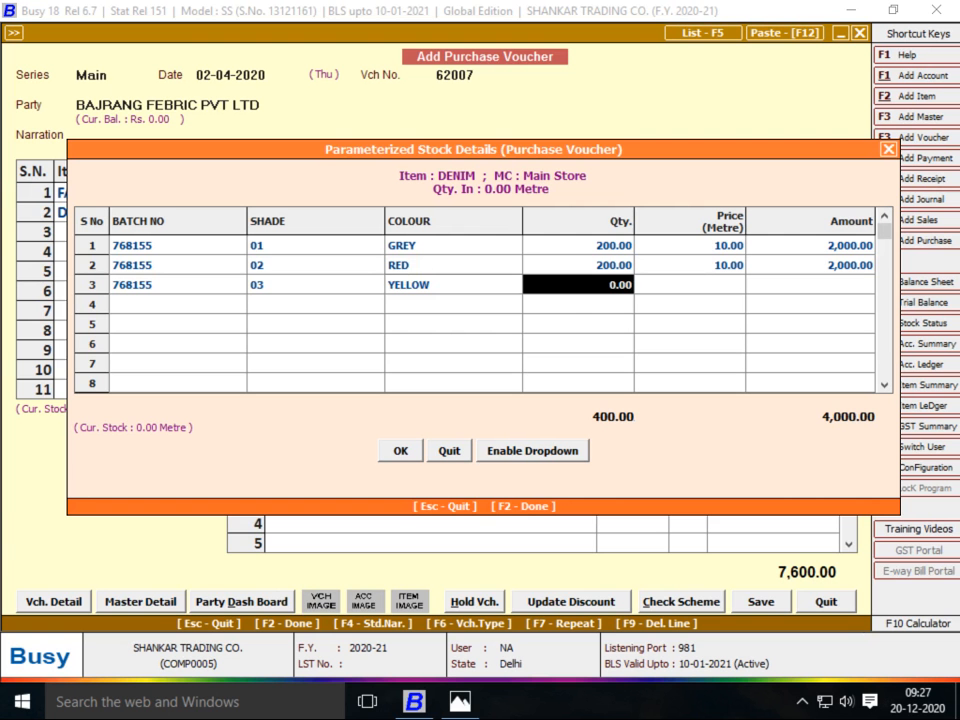
pyautogui.hotkey('alt', 'Tab')
pyautogui.hotkey('alt', 'Tab')
pyautogui.write('200')
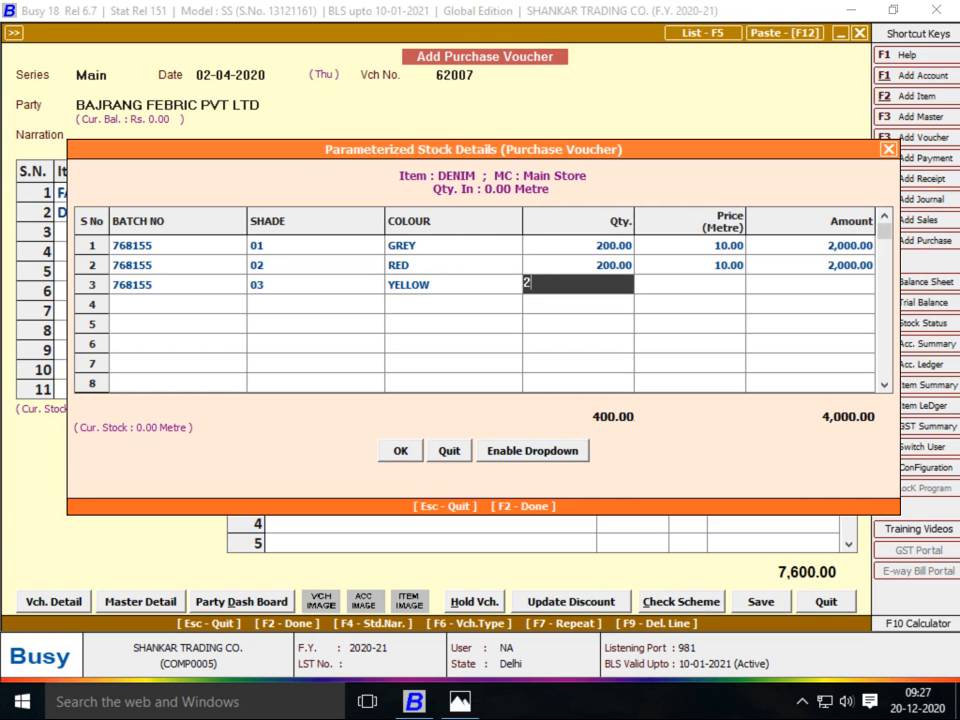
pyautogui.press('Return')
pyautogui.write('10')
pyautogui.press('Return')
pyautogui.press('Return')
# Add row 4: batch 768155, shade 04, GREEN, 100 at 10
pyautogui.write('768155')
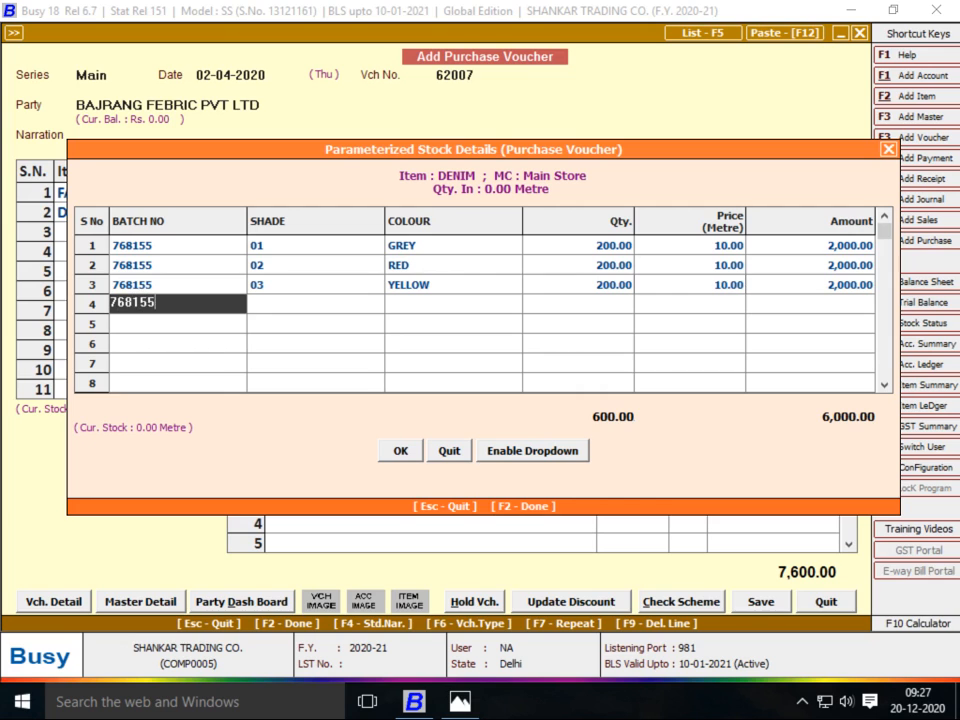
pyautogui.press('Return')
pyautogui.write('04')
pyautogui.press('Return')
pyautogui.hotkey('alt', 'Tab')
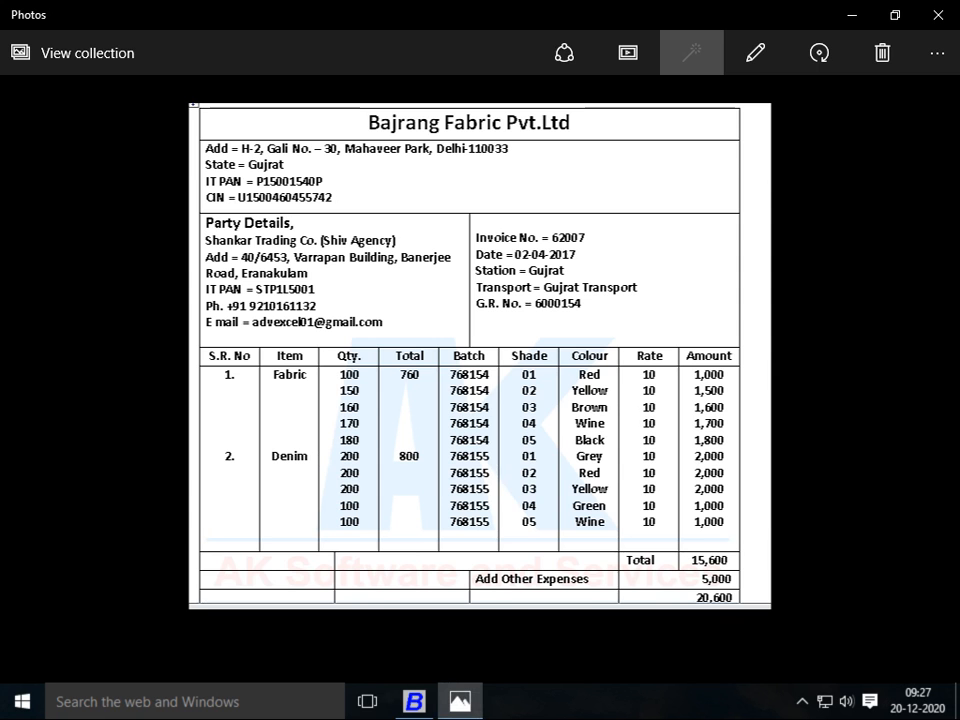
pyautogui.hotkey('alt', 'Tab')
pyautogui.write('gREEN')
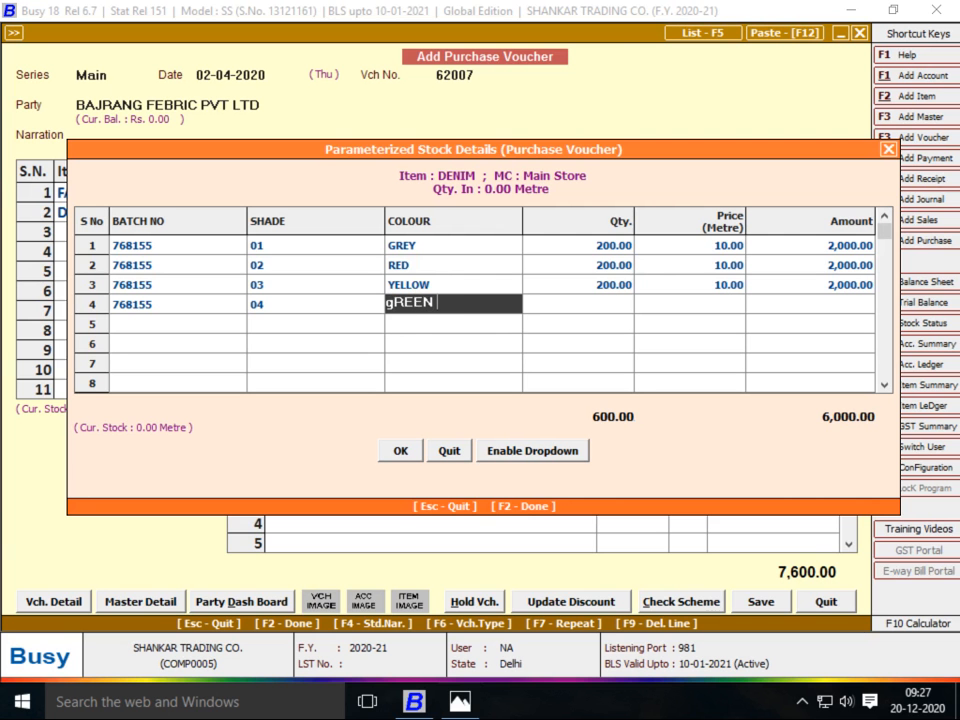
pyautogui.press('Return')
pyautogui.hotkey('alt', 'Tab')
pyautogui.hotkey('alt', 'Tab')
pyautogui.write('100')
pyautogui.press('Return')
pyautogui.write('10')
pyautogui.press('Return')
# Add row 5: batch 768155, shade 05, WINE, 100 at 10, and finish the DENIM details
pyautogui.press('Return')
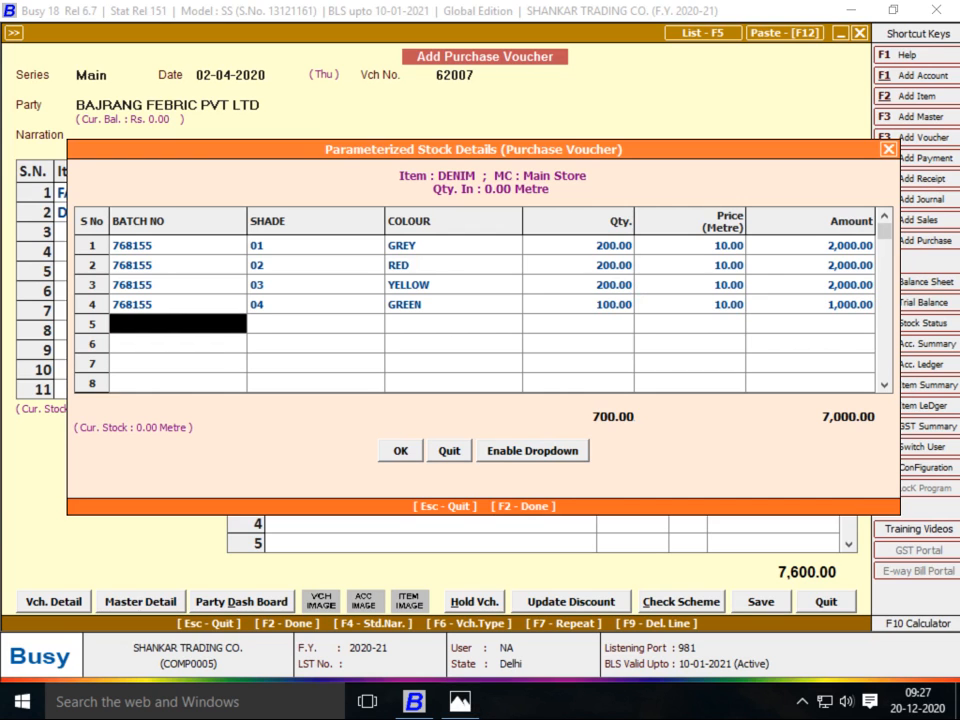
pyautogui.write('768155')
pyautogui.press('Return')
pyautogui.write('05')
pyautogui.press('Return')
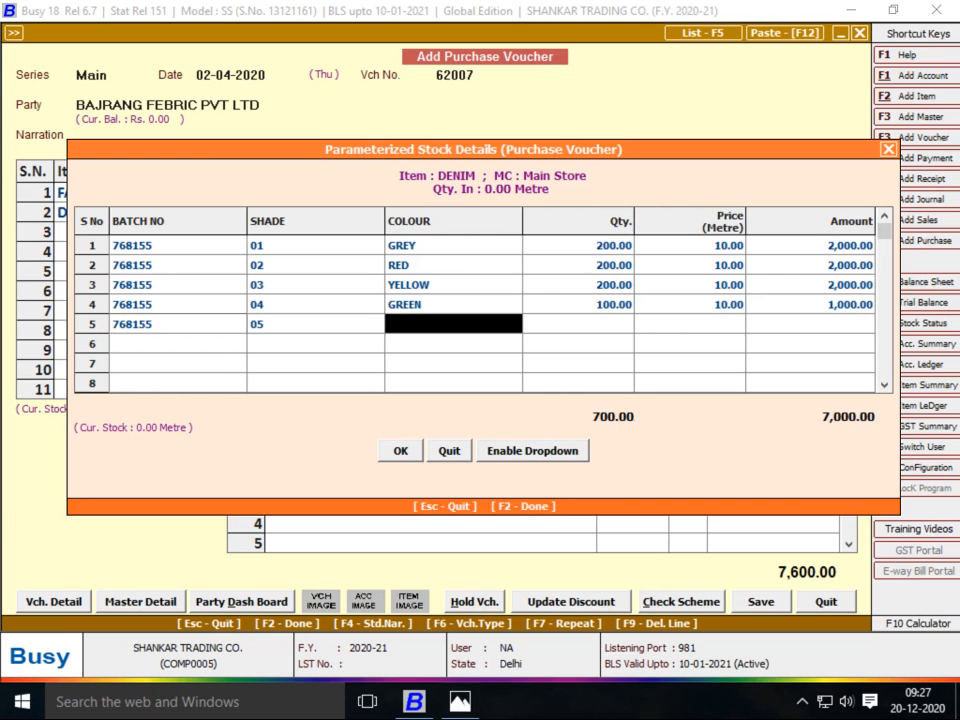
pyautogui.hotkey('alt', 'Tab')
pyautogui.hotkey('alt', 'Tab')
pyautogui.write('wINE')
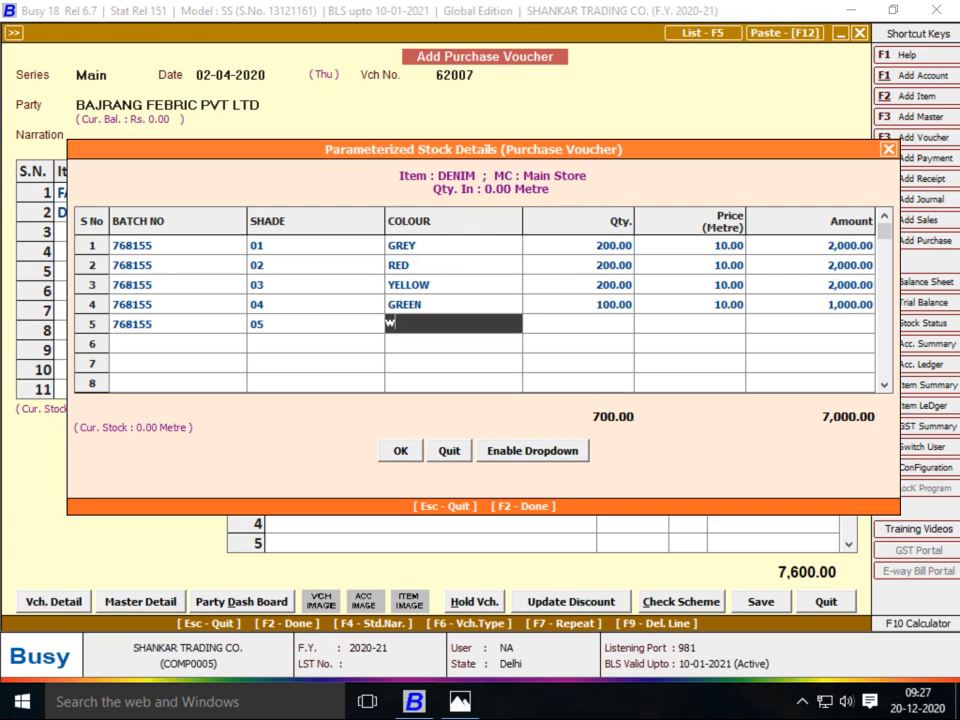
pyautogui.press('Return')
pyautogui.write('100')
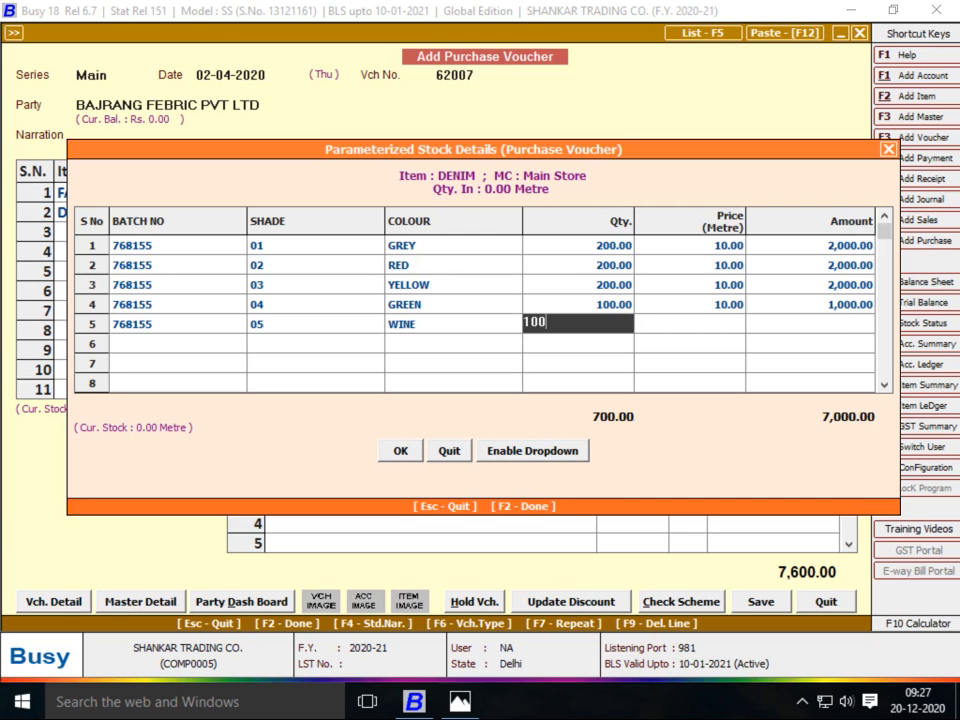
pyautogui.press('Return')
pyautogui.write('10')
pyautogui.press('Return')
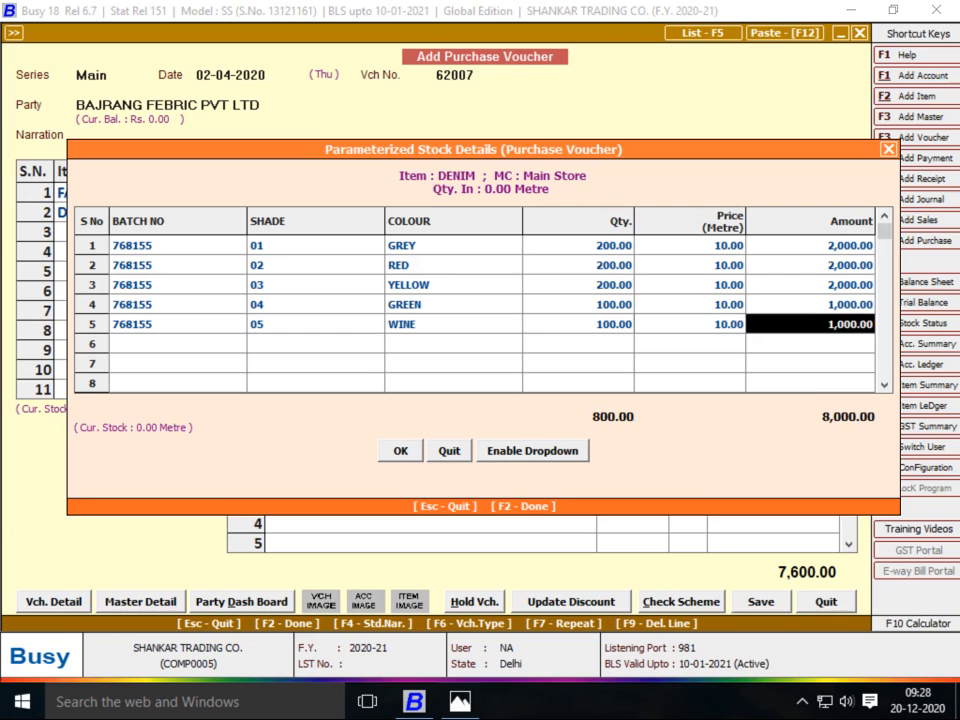
pyautogui.press('Return')
pyautogui.press('F2')
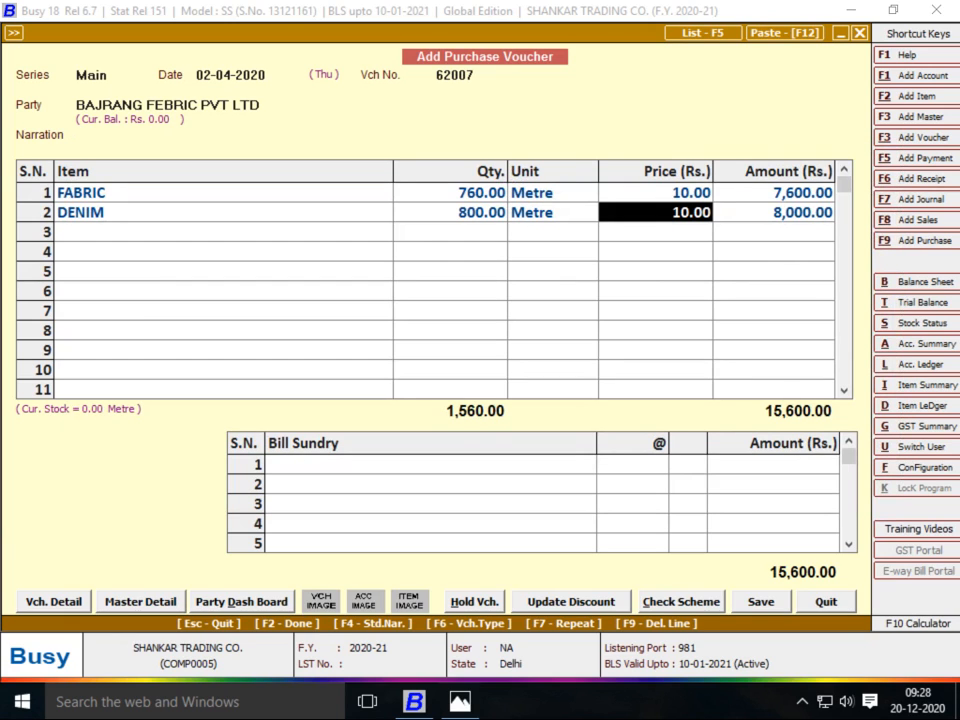
# Add the OTHER EXP bill sundry for 5,000.00, bringing the total to 20,600.00
pyautogui.press('Return')
pyautogui.press('Return')
pyautogui.press('Return')
pyautogui.hotkey('alt', 'Tab')
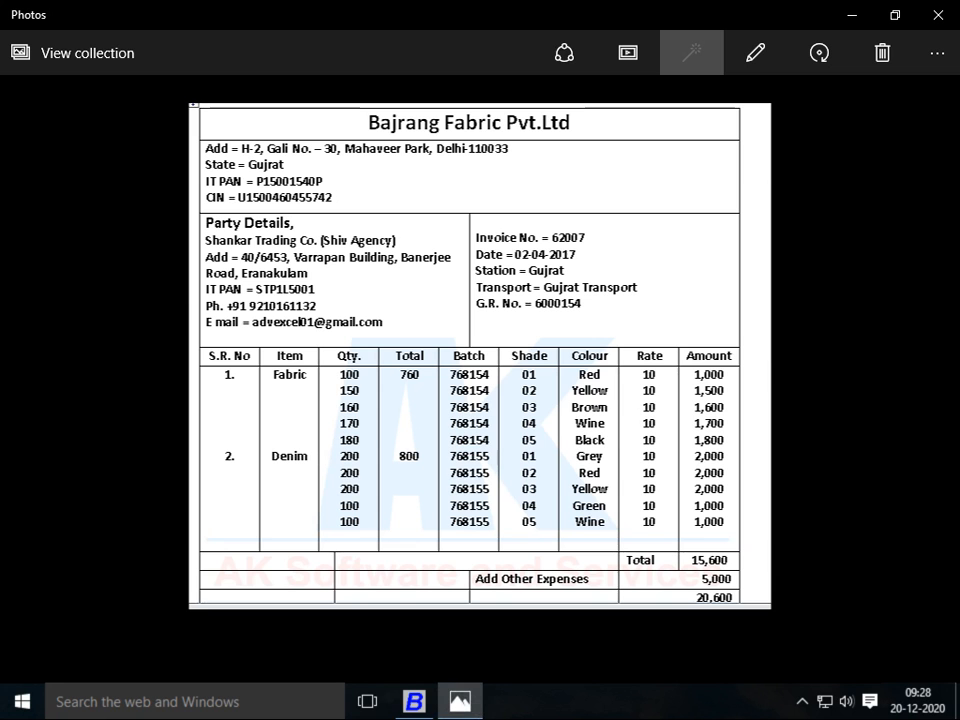
pyautogui.hotkey('alt', 'Tab')
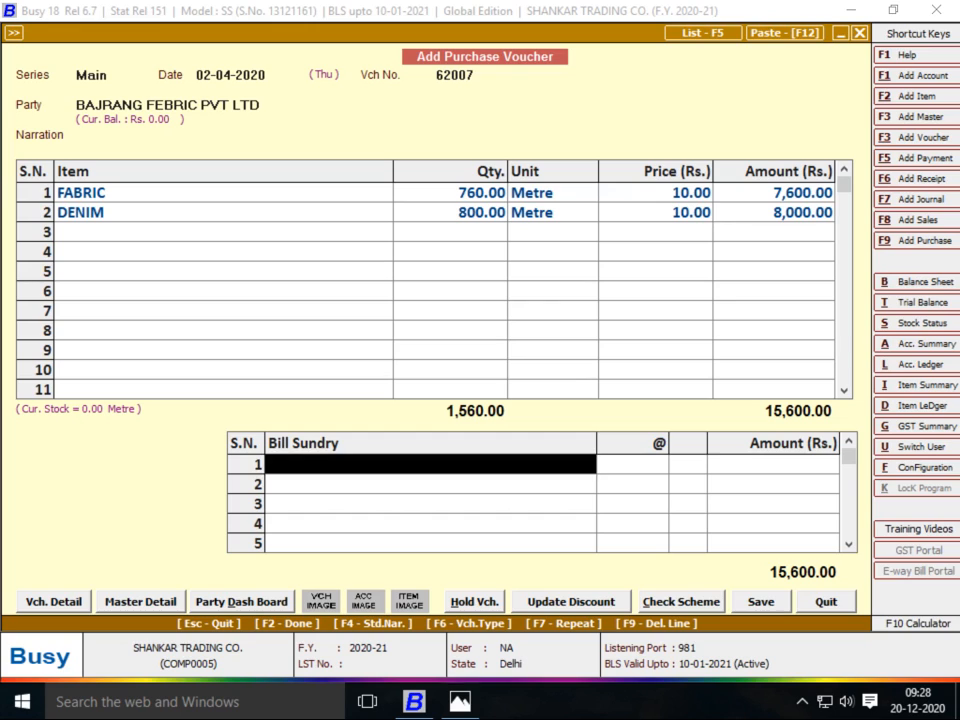
pyautogui.write('TH')
pyautogui.press('Return')
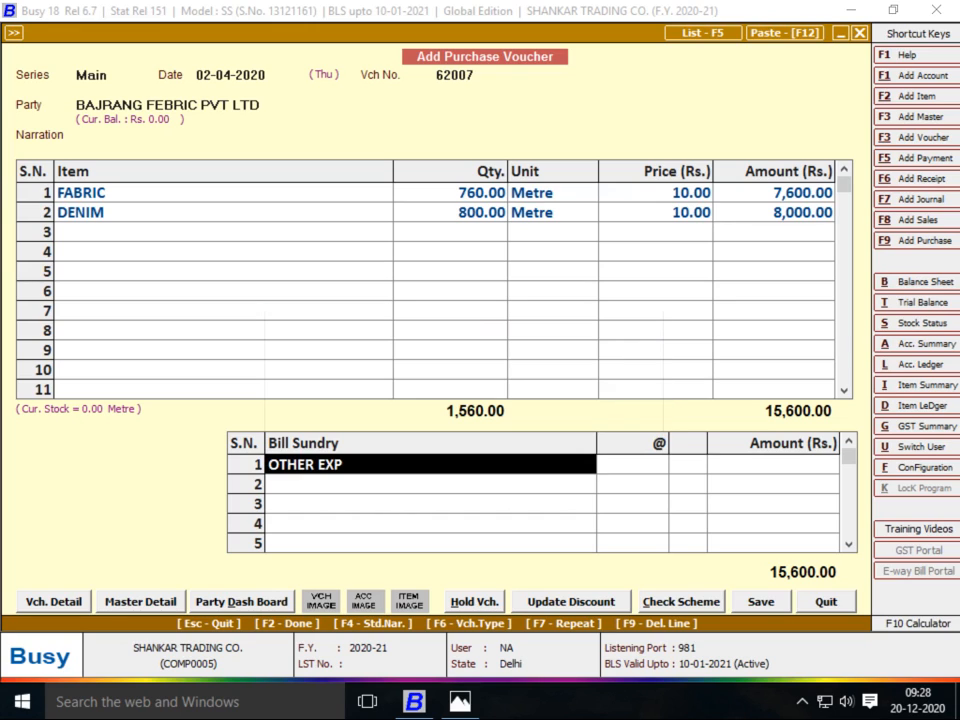
pyautogui.press('Return')
pyautogui.hotkey('alt', 'Tab')
pyautogui.hotkey('alt', 'Tab')
pyautogui.write('5,000')
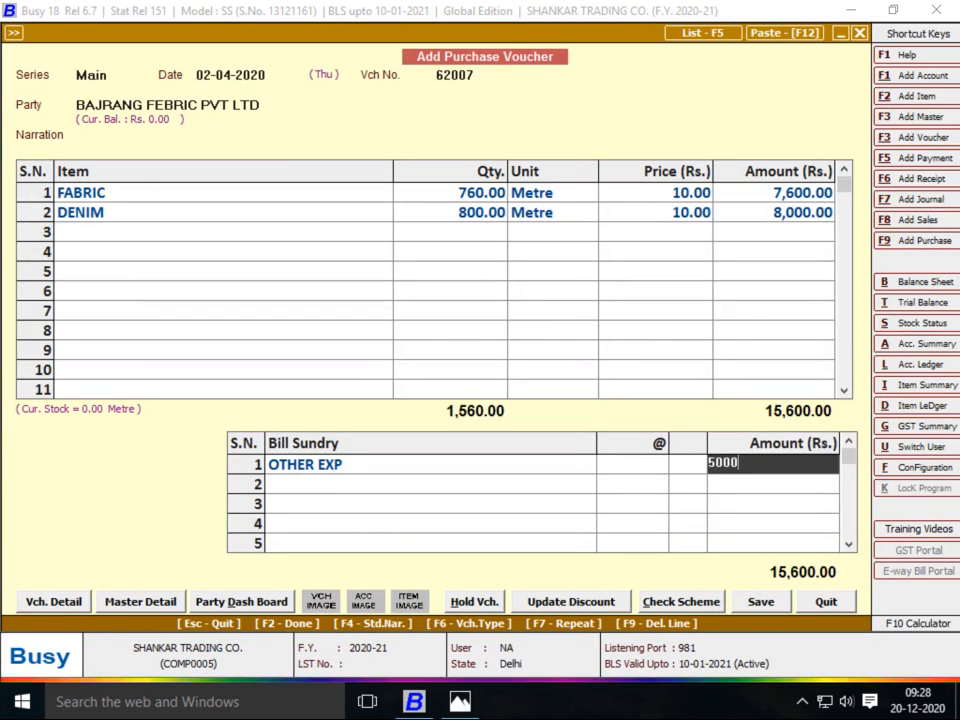
pyautogui.press('Return')
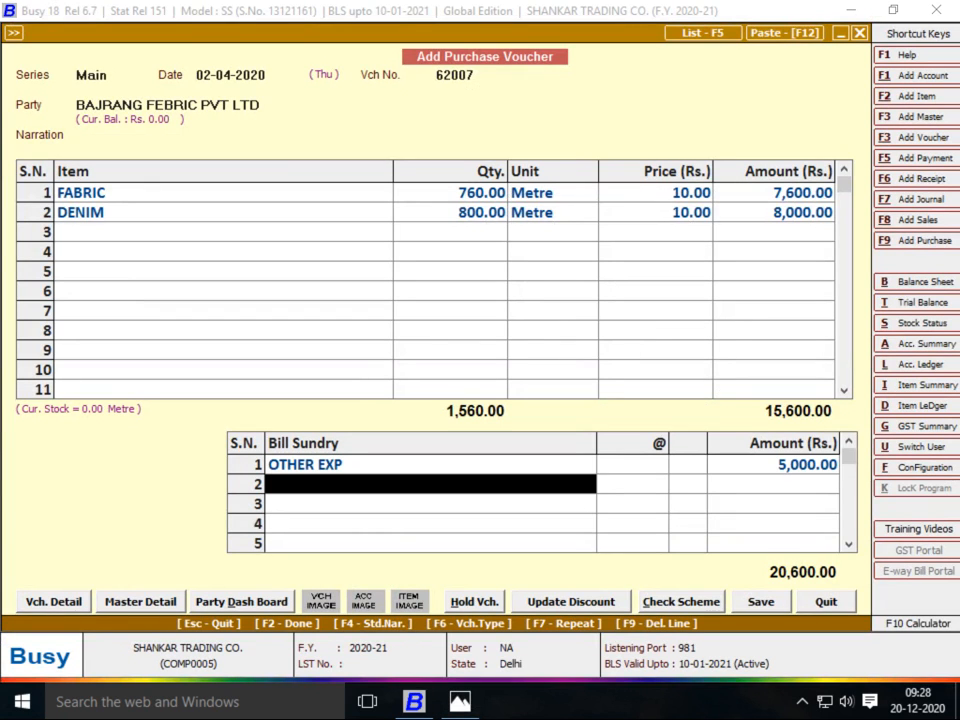
# Save the purchase voucher with the new bill reference 62007
pyautogui.press('Return')
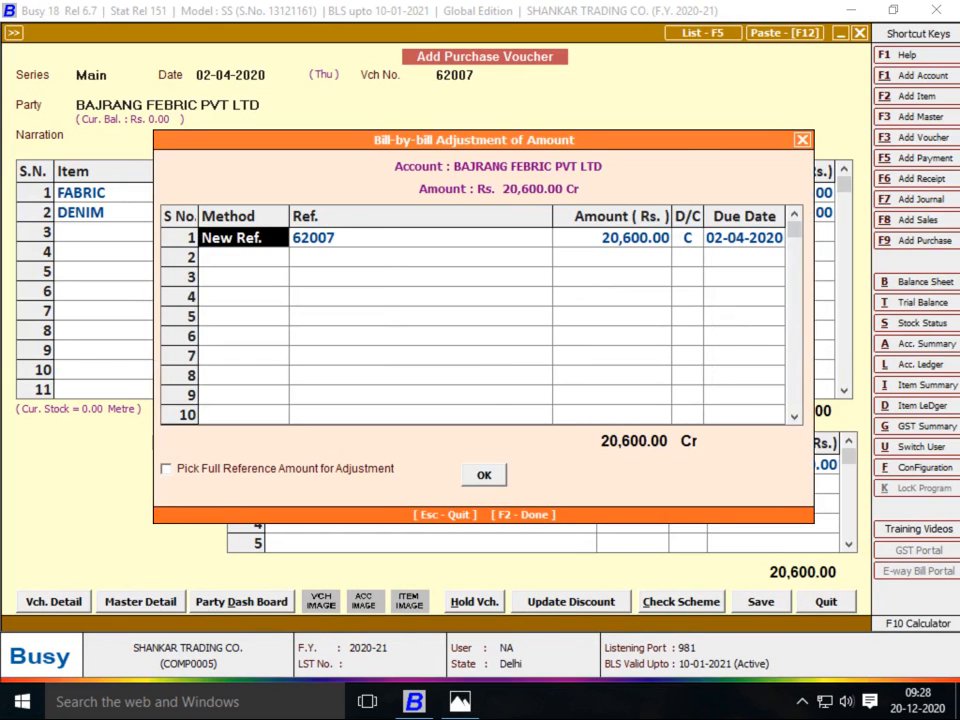
pyautogui.press('F2')
pyautogui.press('F2')
pyautogui.press('Return')
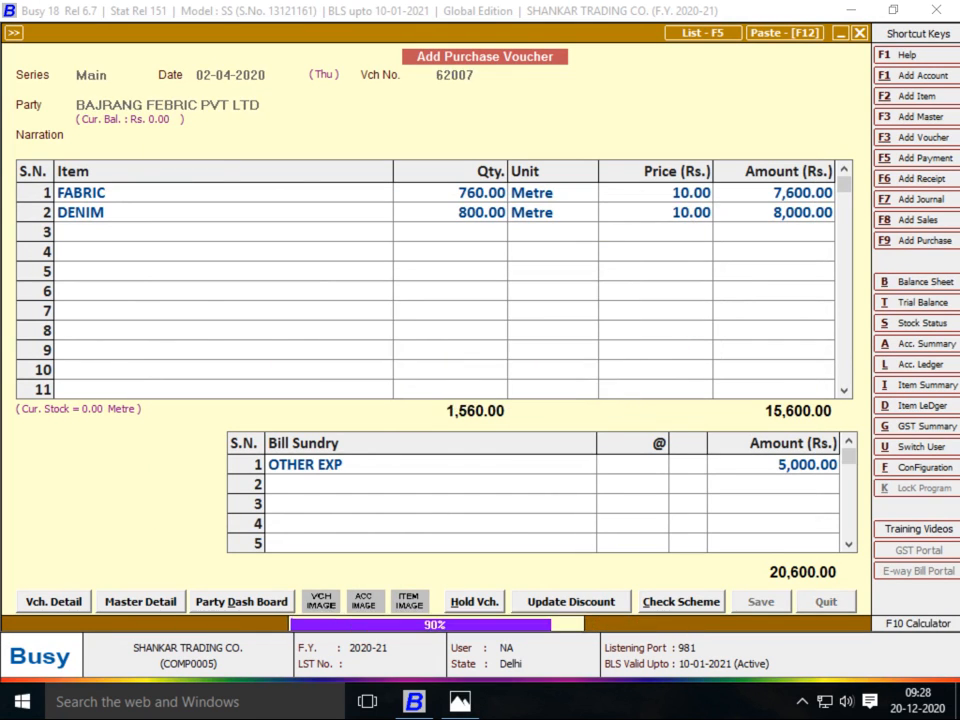
pyautogui.hotkey('alt', 'Tab')
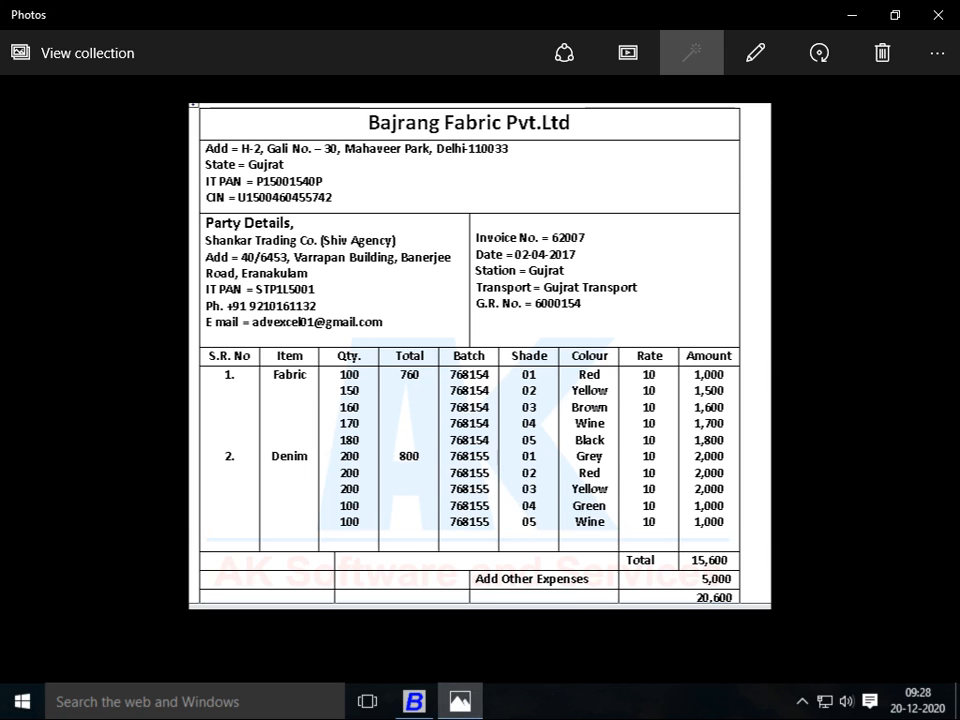
# Step past the Meenakshi Enterprises invoice to the Hari Traders invoice image
pyautogui.press('Right')
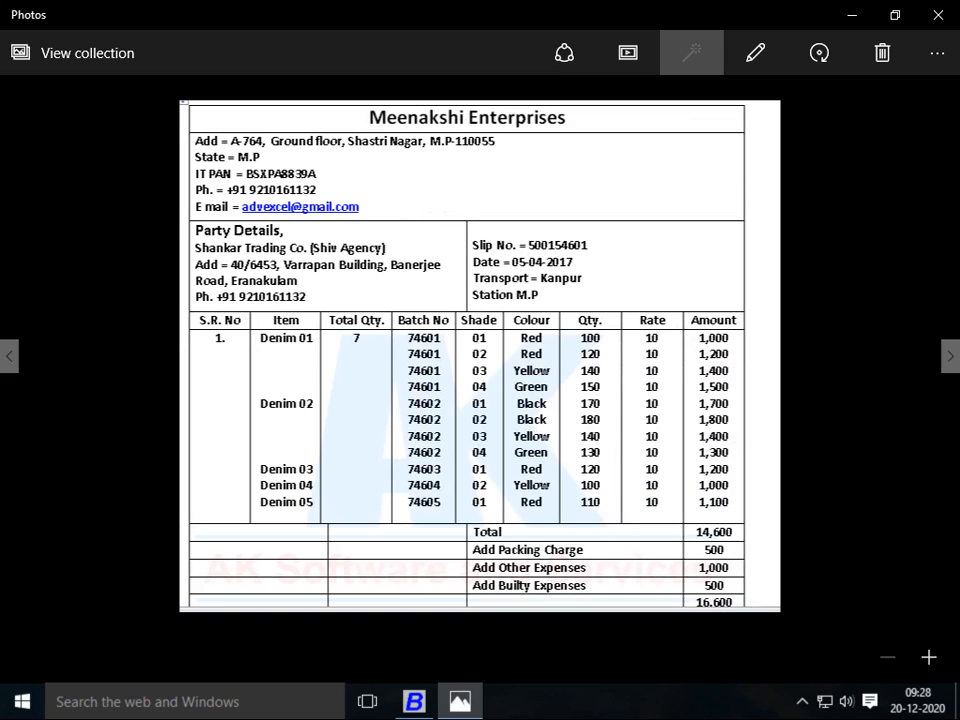
pyautogui.hotkey('alt', 'Tab')
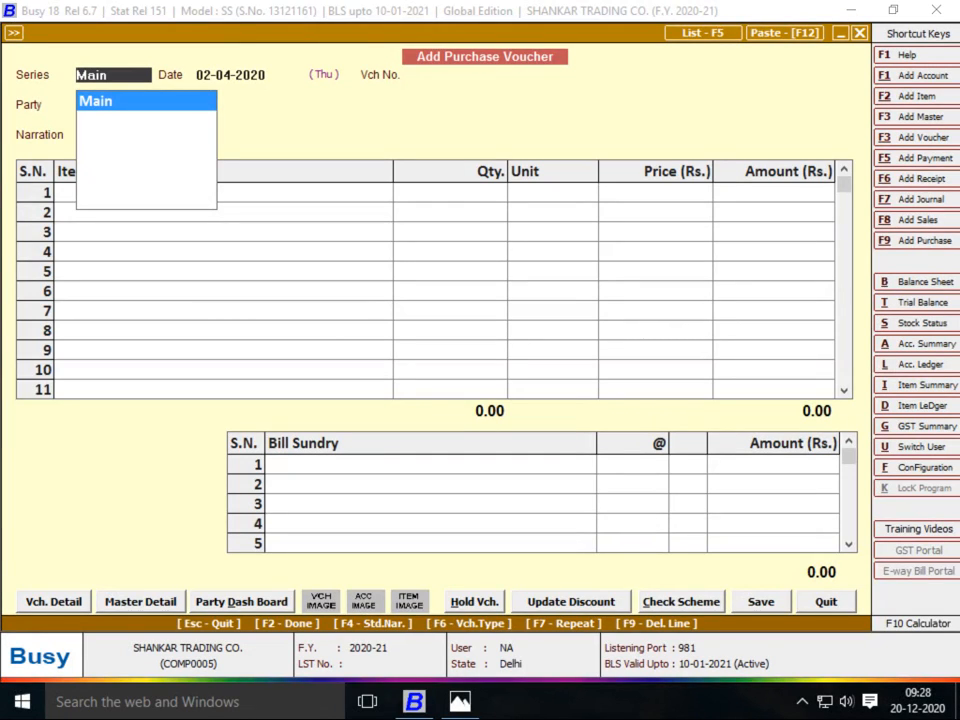
pyautogui.hotkey('alt', 'Tab')
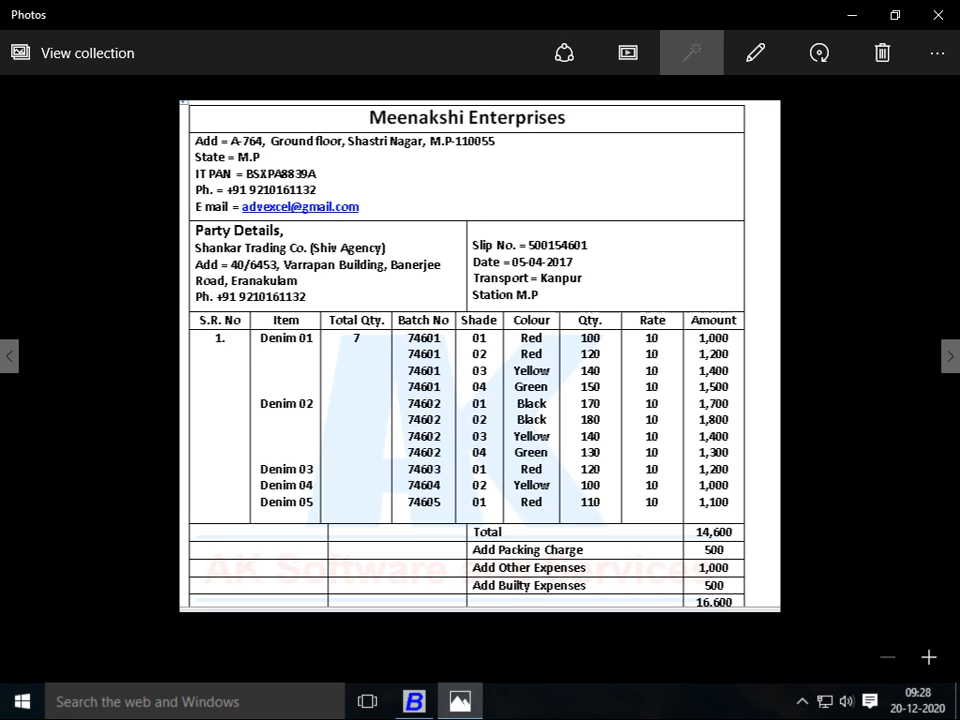
pyautogui.press('Right')
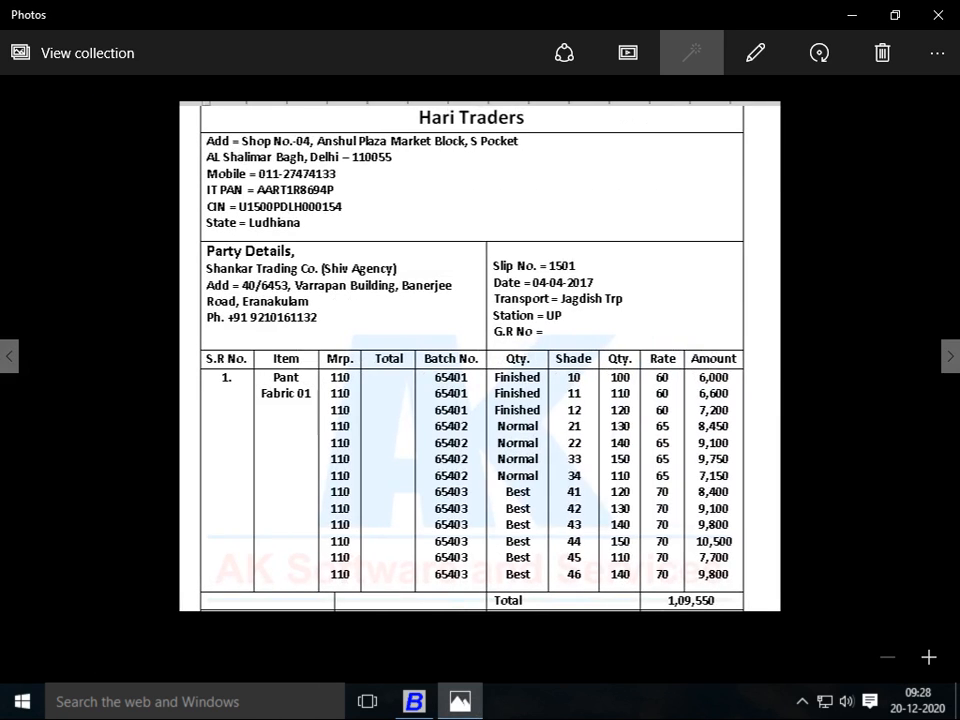
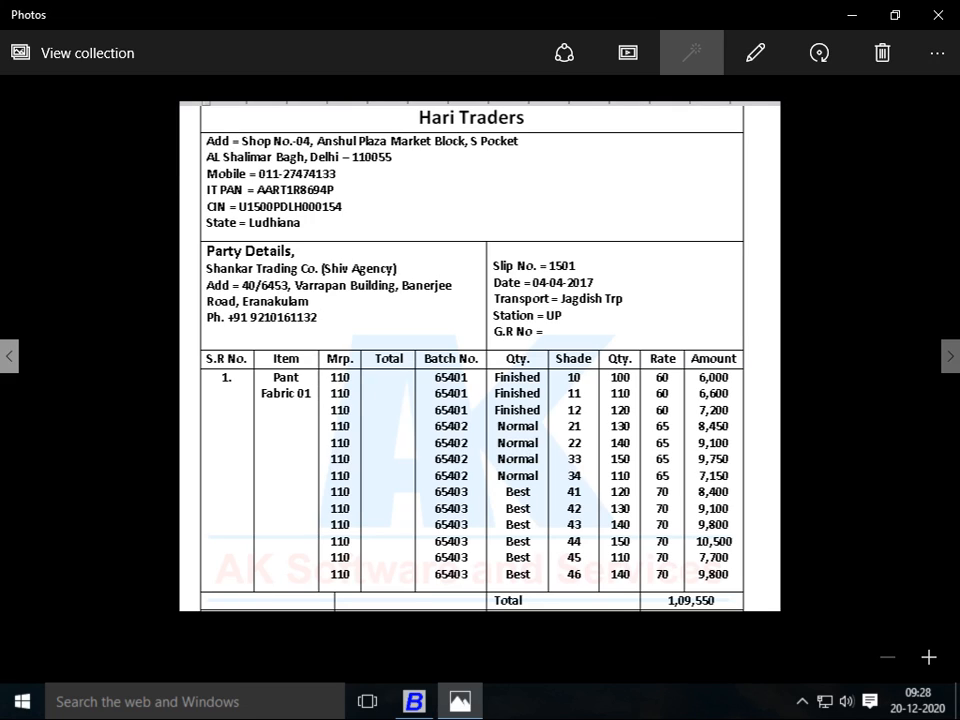
# Flip through the invoice images to bring up the Hari Traders bill
pyautogui.click(9, 356)
pyautogui.click(9, 356)
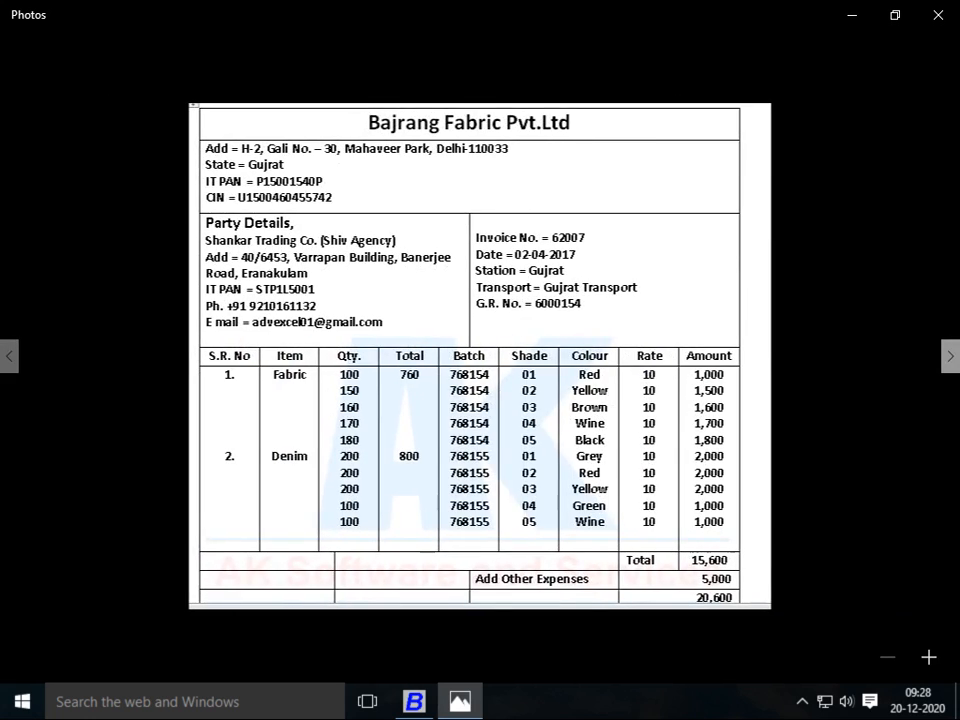
pyautogui.click(950, 356)
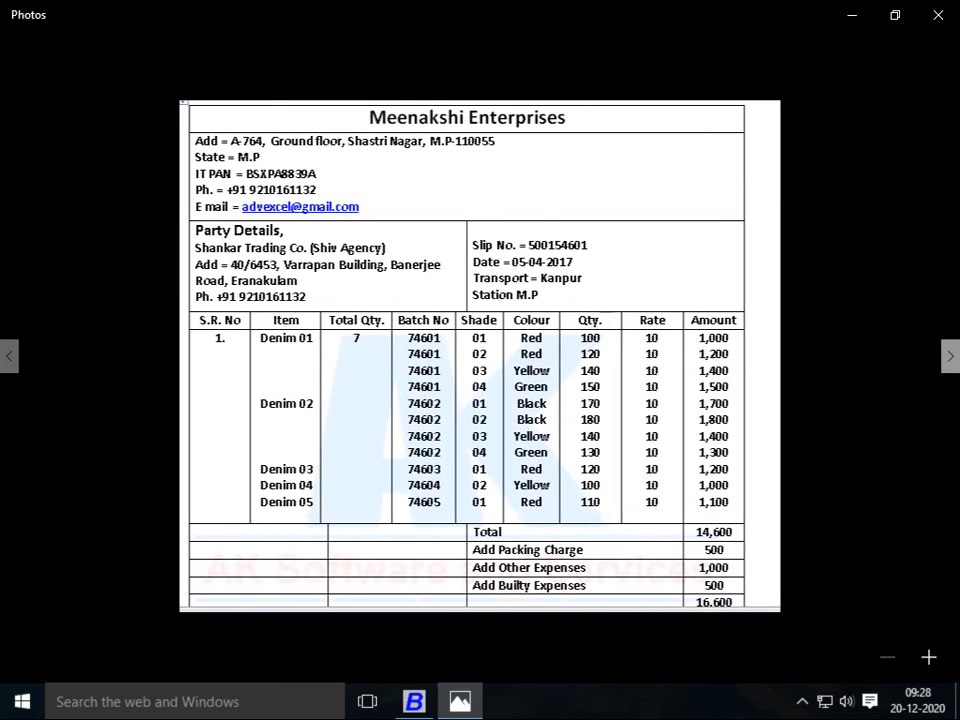
pyautogui.press('Right')
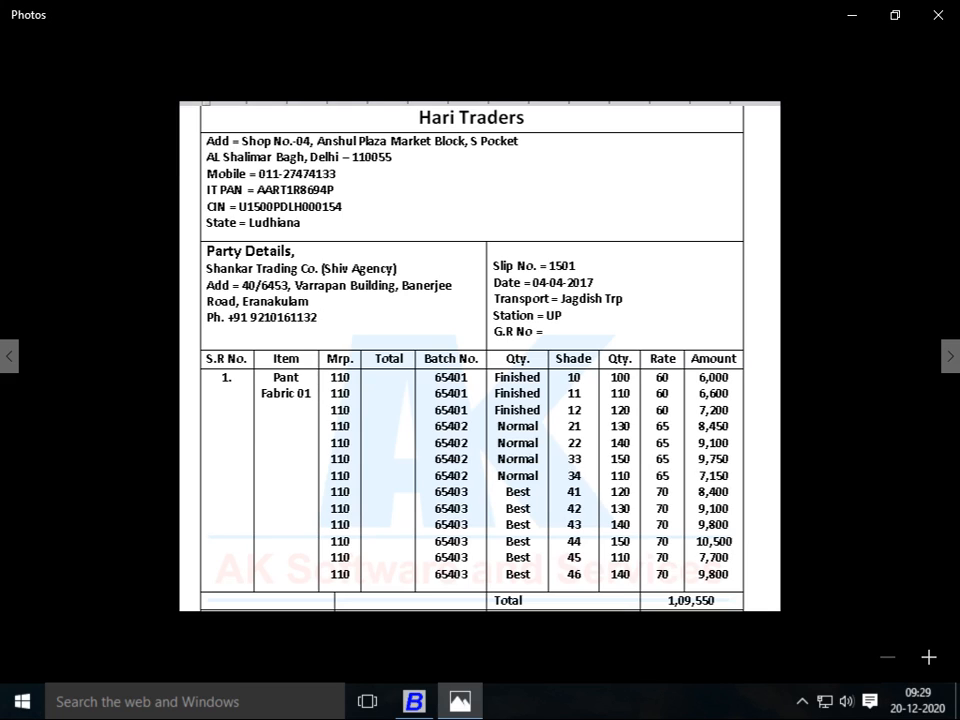
# Enter the voucher header: series Main, date 04-04-2020, voucher number 1501
pyautogui.hotkey('alt', 'Tab')
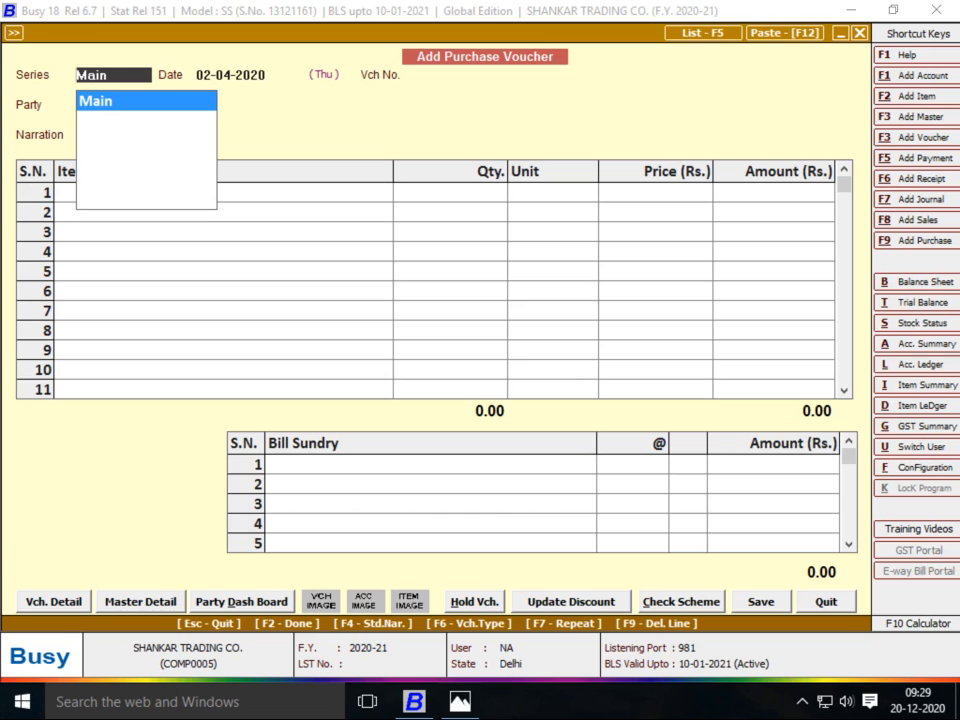
pyautogui.press('Return')
pyautogui.hotkey('alt', 'Tab')
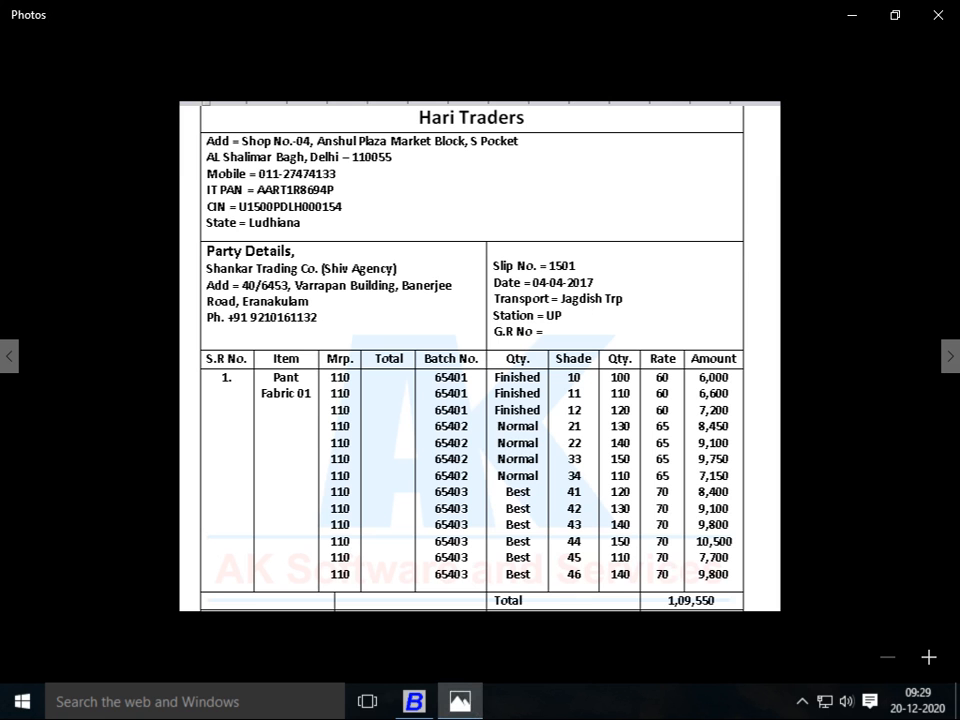
pyautogui.hotkey('alt', 'Tab')
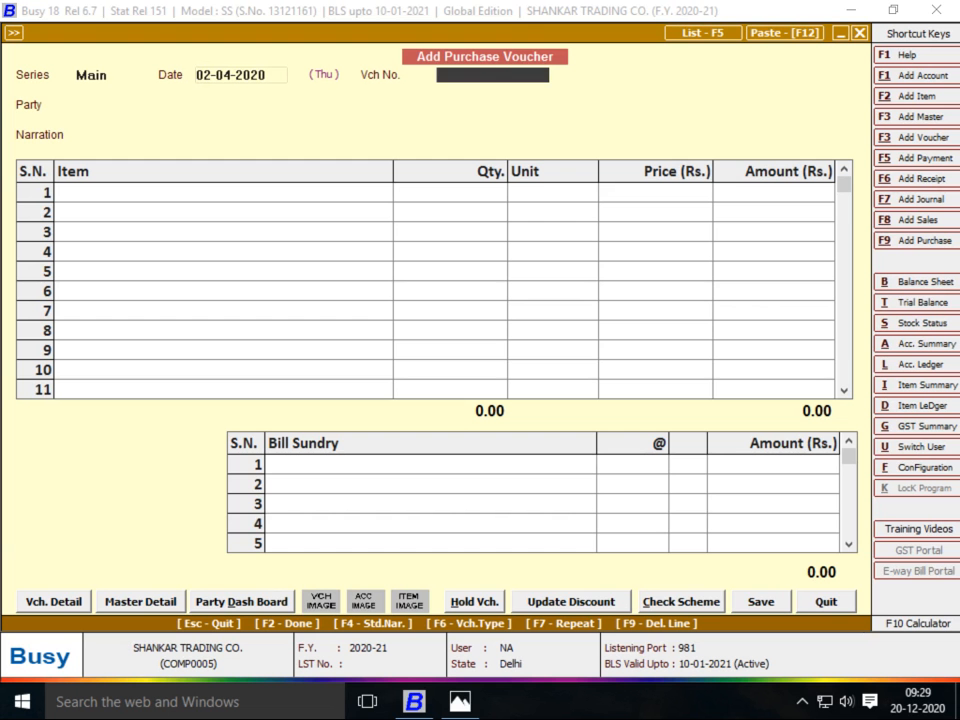
pyautogui.write('04-04-2020')
pyautogui.press('Return')
pyautogui.hotkey('alt', 'Tab')
pyautogui.hotkey('alt', 'Tab')
pyautogui.write('1501')
pyautogui.press('Return')
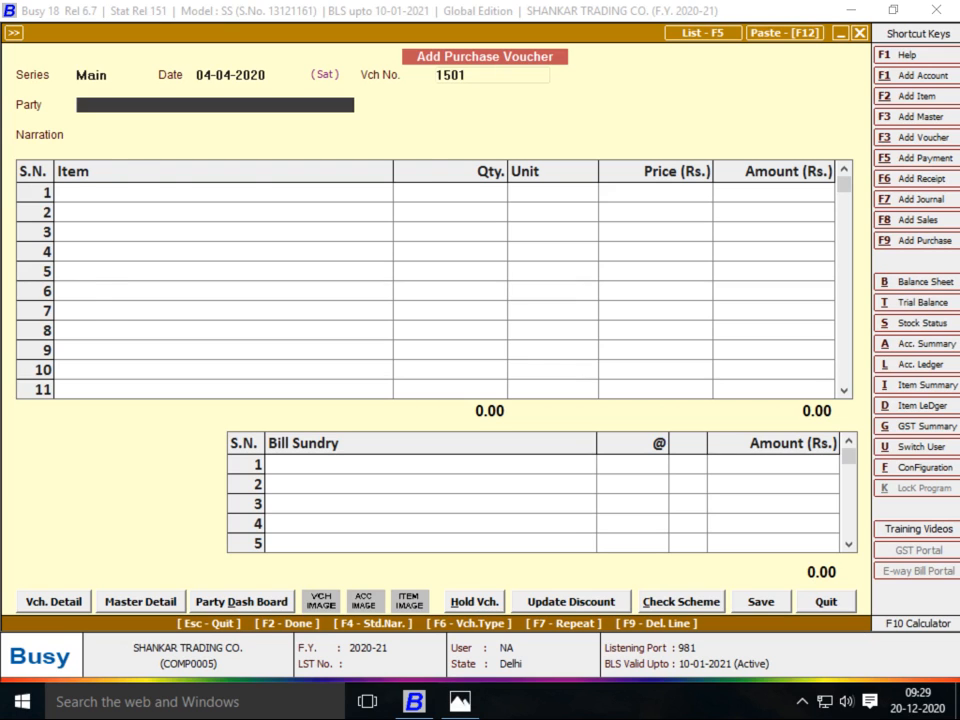
pyautogui.hotkey('alt', 'Tab')
pyautogui.hotkey('alt', 'Tab')
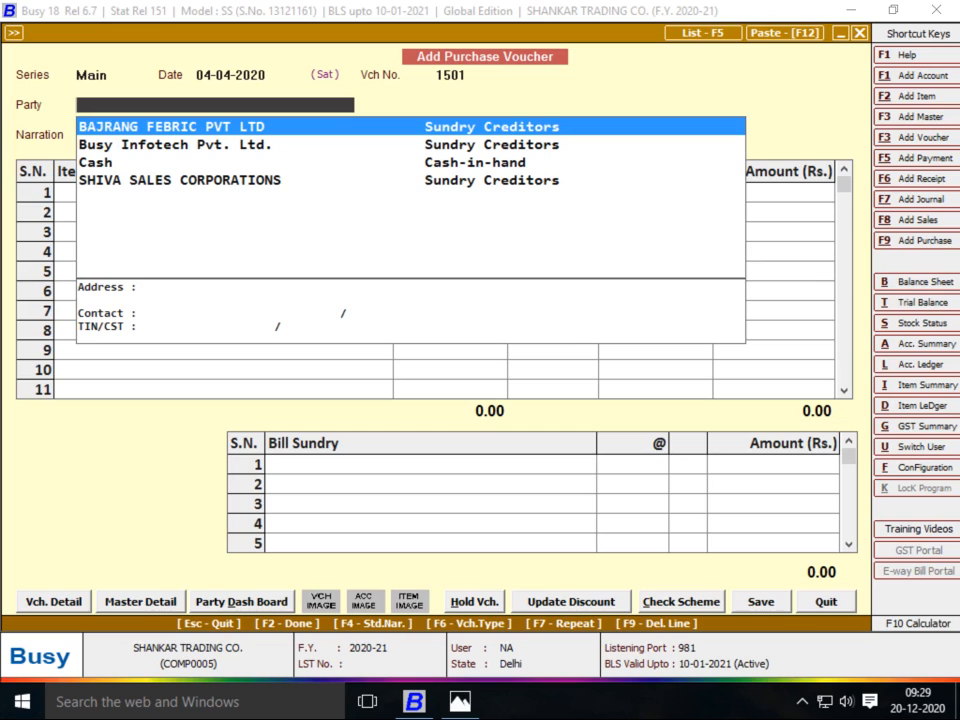
# Create the HARI TRADERS account under Sundry Creditors and set it as the voucher's party
pyautogui.press('F3')
pyautogui.write('HARI TRADERS')
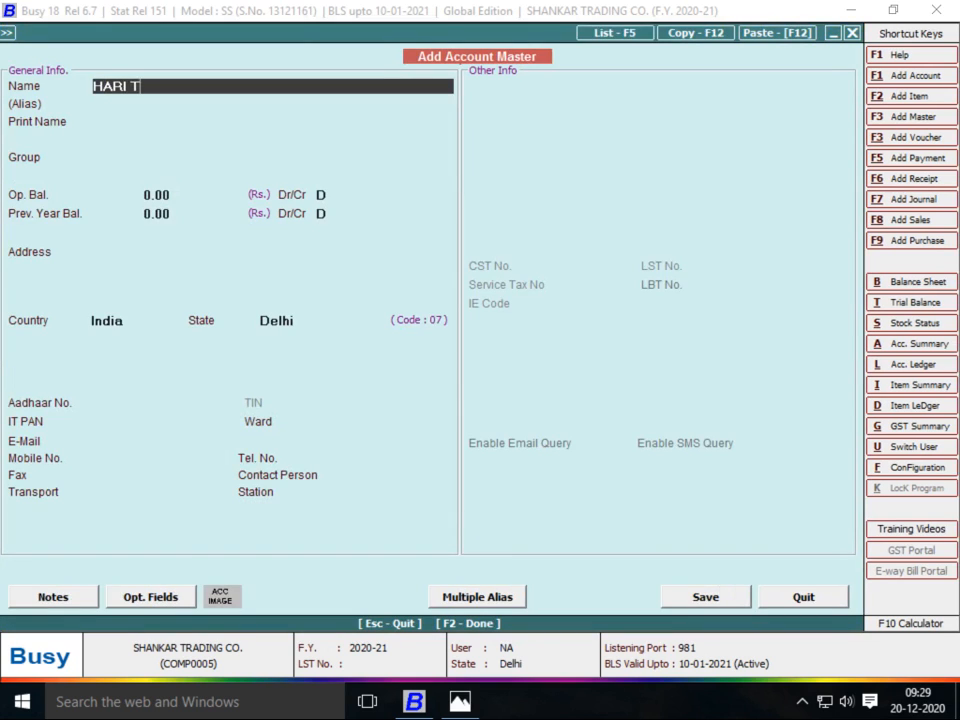
pyautogui.press('Return')
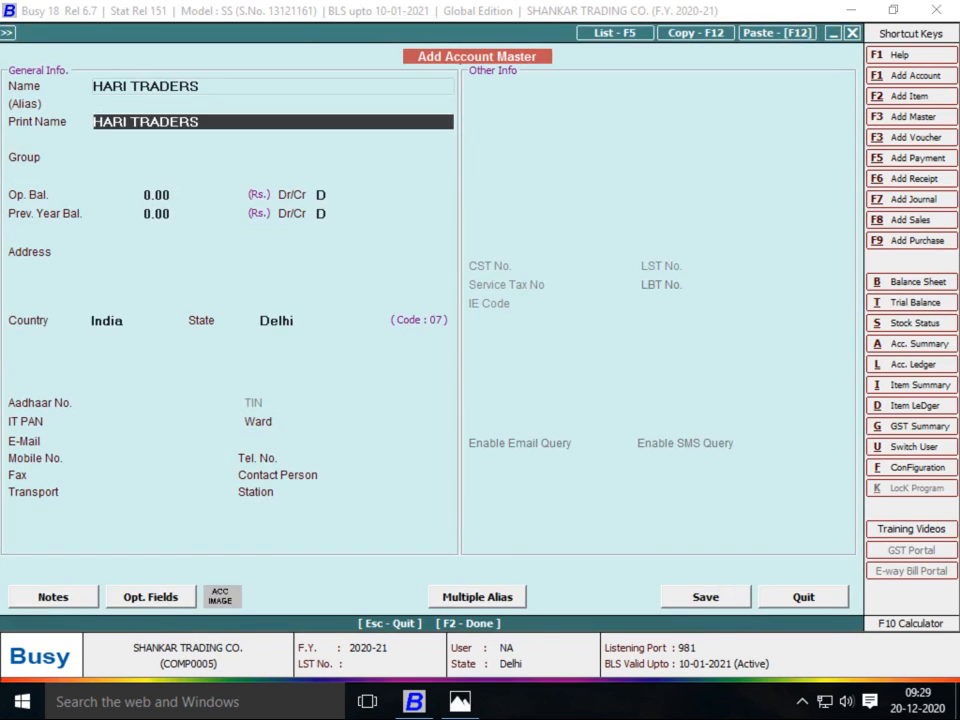
pyautogui.press('Return')
pyautogui.write('SUN')
pyautogui.press('Return')
pyautogui.press('Return')
pyautogui.press('Return')
pyautogui.press('Return')
pyautogui.press('Return')
pyautogui.press('Return')
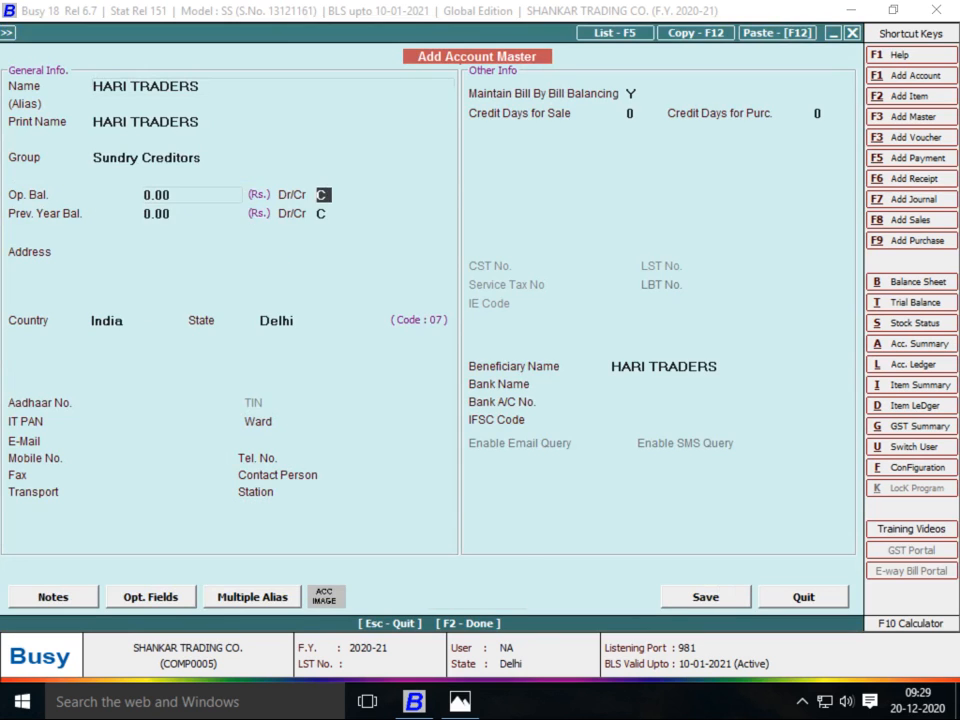
pyautogui.press('F2')
pyautogui.press('Return')
pyautogui.press('Return')
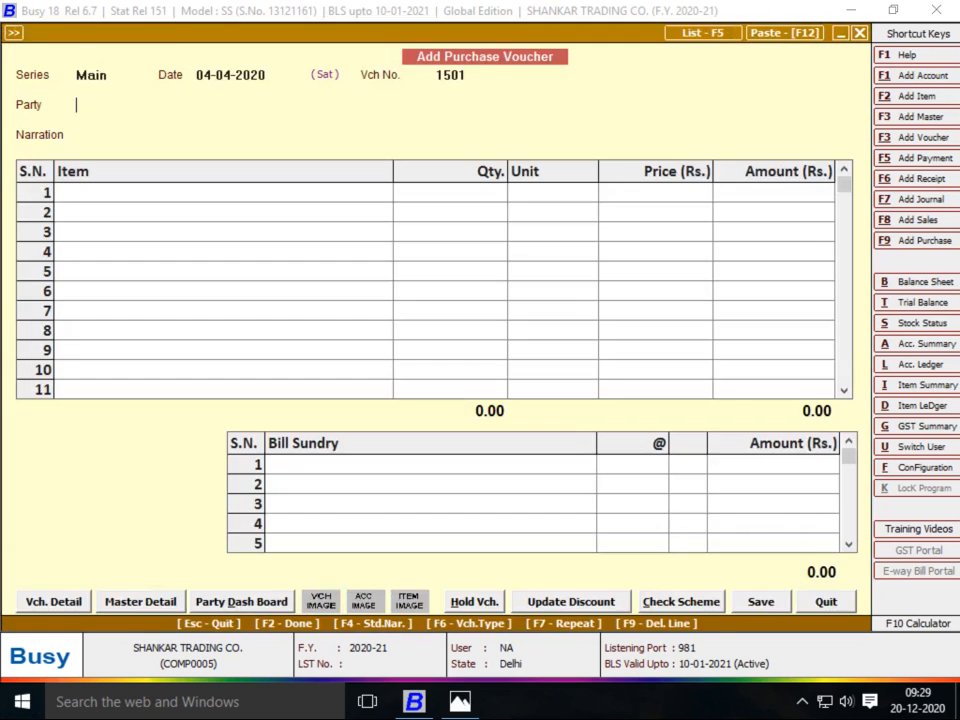
pyautogui.press('Return')
# Begin a new item master for the first row named PANT FABRIC 01
pyautogui.hotkey('alt', 'Tab')
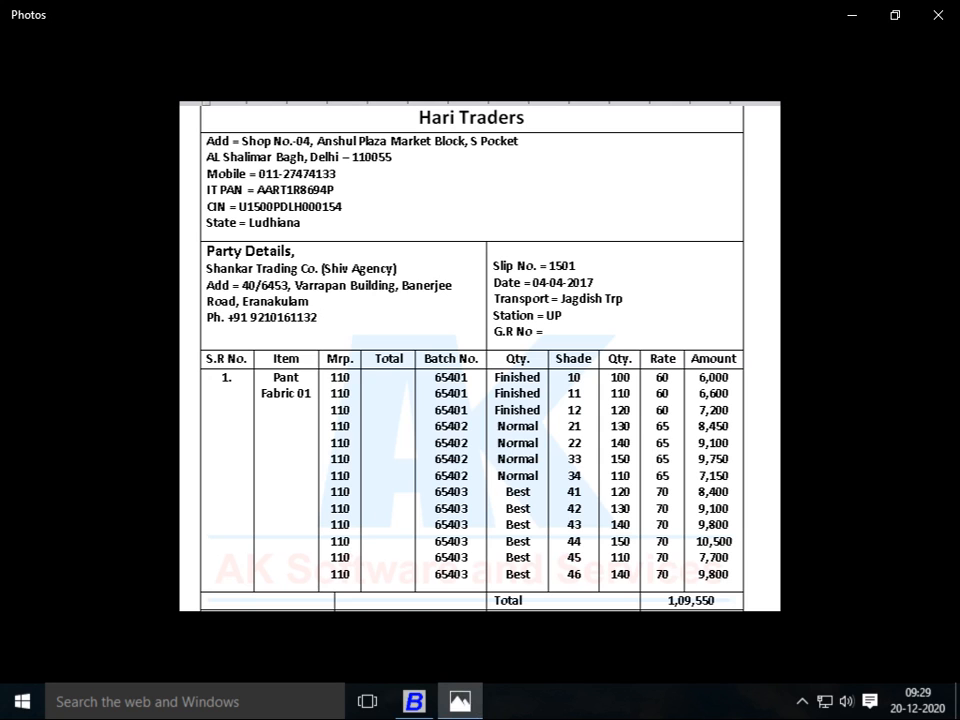
pyautogui.hotkey('alt', 'Tab')
pyautogui.press('F3')
pyautogui.write('PANT FABRIC')
pyautogui.hotkey('alt', 'Tab')
pyautogui.hotkey('alt', 'Tab')
pyautogui.write('01')
pyautogui.press('Return')
pyautogui.press('Return')
pyautogui.press('Return')
pyautogui.hotkey('alt', 'Tab')
pyautogui.hotkey('alt', 'Tab')
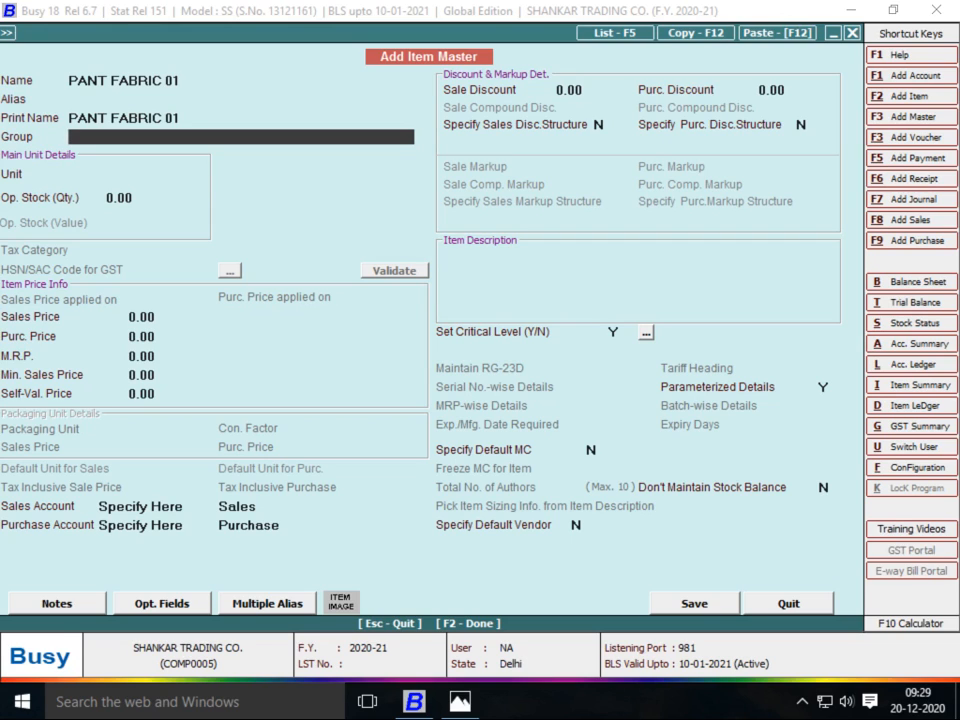
# Name the new item group PANT FEBRIC with parent group FEBRIC
pyautogui.press('F3')
pyautogui.write('PA')
pyautogui.press('Return')
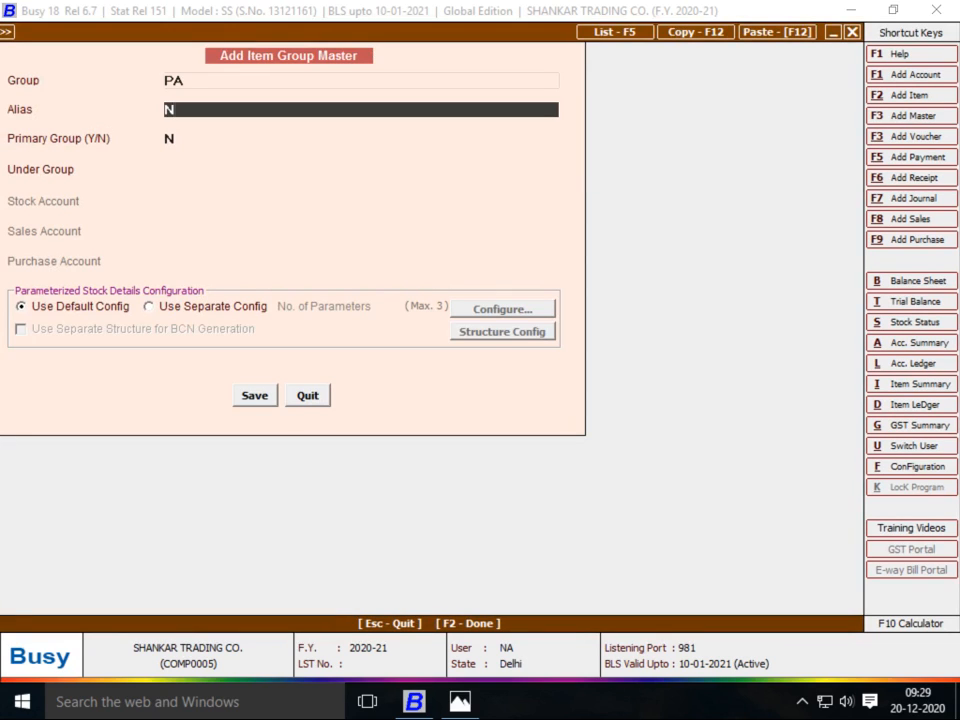
pyautogui.press('Up')
pyautogui.write('N')
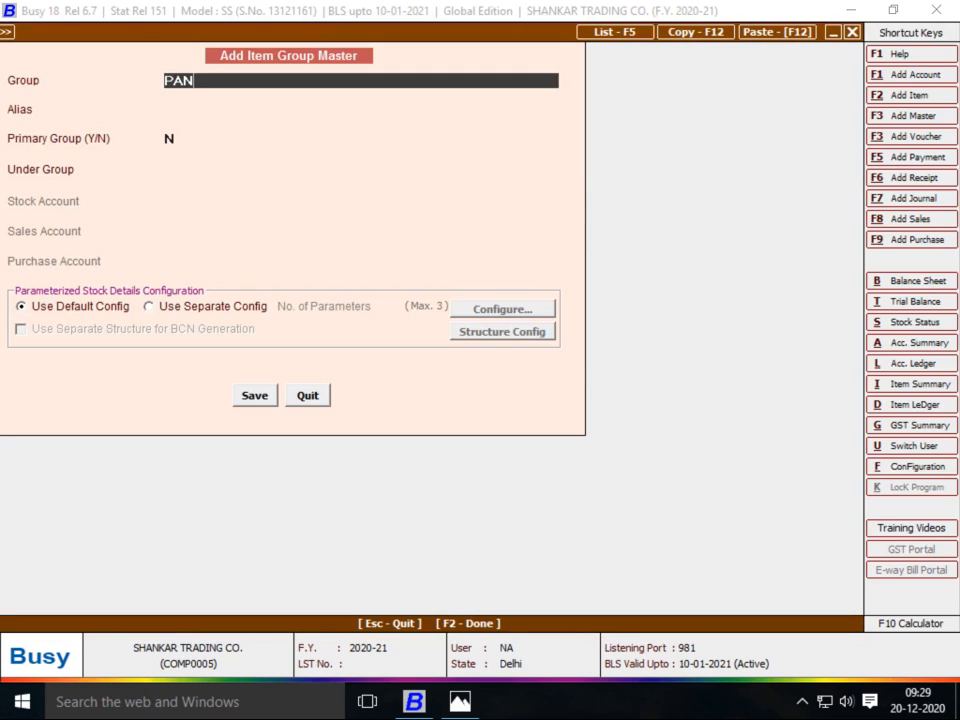
pyautogui.write('T FEBRIC')
pyautogui.press('Return')
pyautogui.press('Return')
pyautogui.press('Return')
pyautogui.write('F')
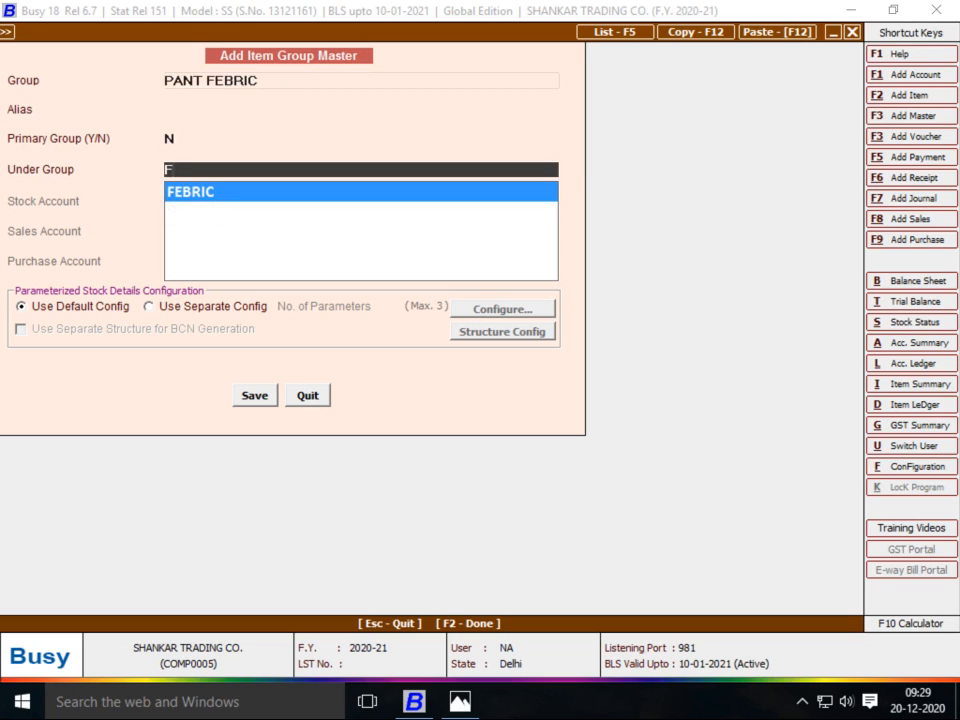
pyautogui.press('Return')
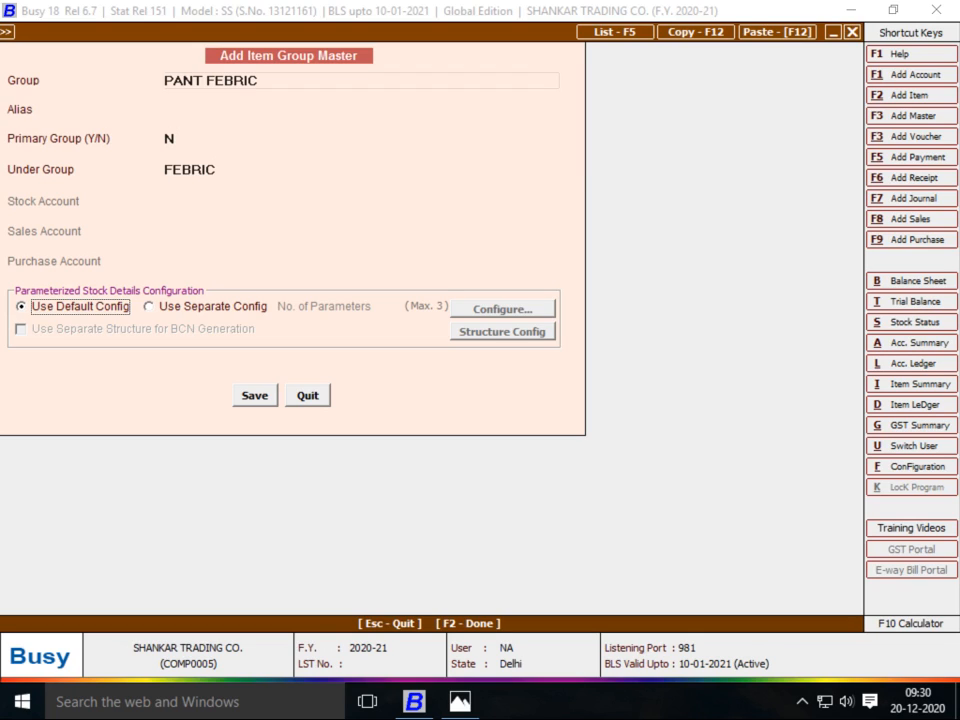
# Choose three separate stock parameters for the group and open their configuration
pyautogui.press('Return')
pyautogui.press('space')
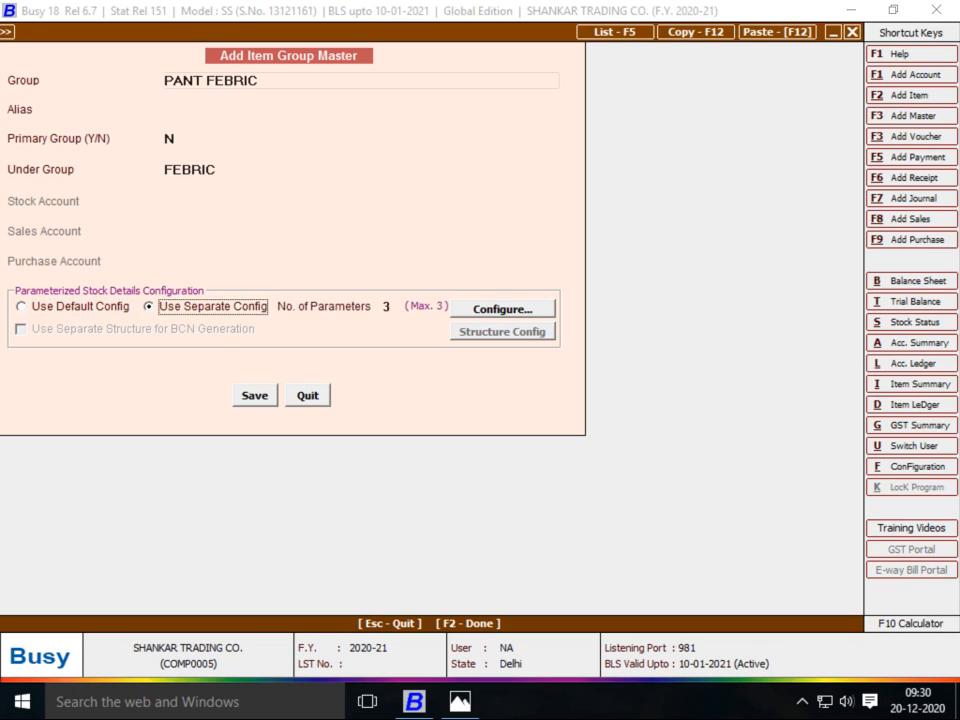
pyautogui.press('Up')
pyautogui.press('space')
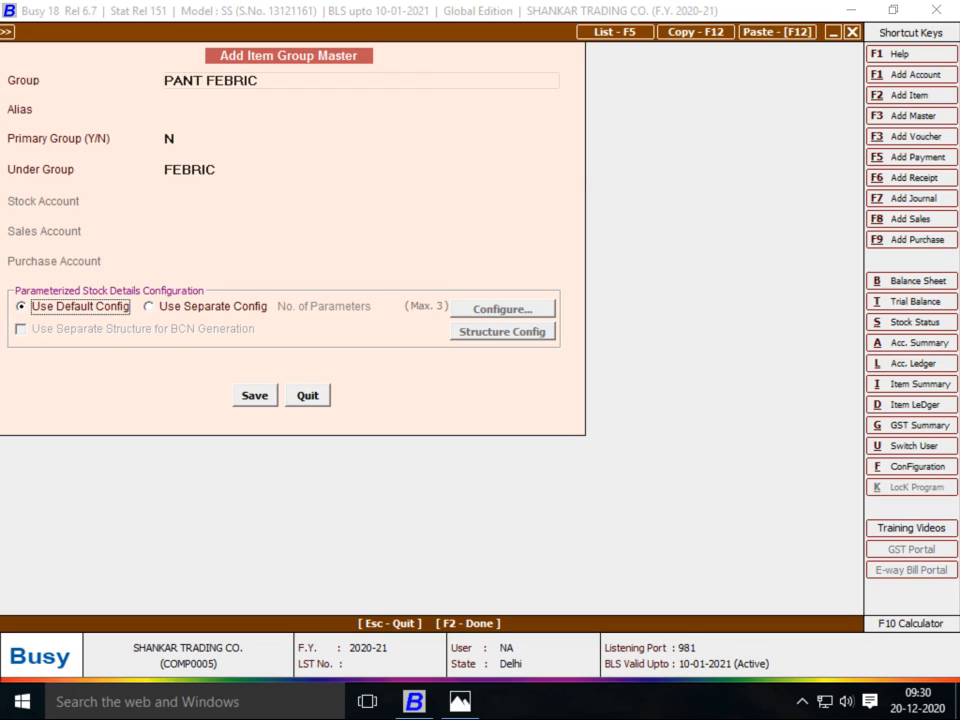
pyautogui.press('Right')
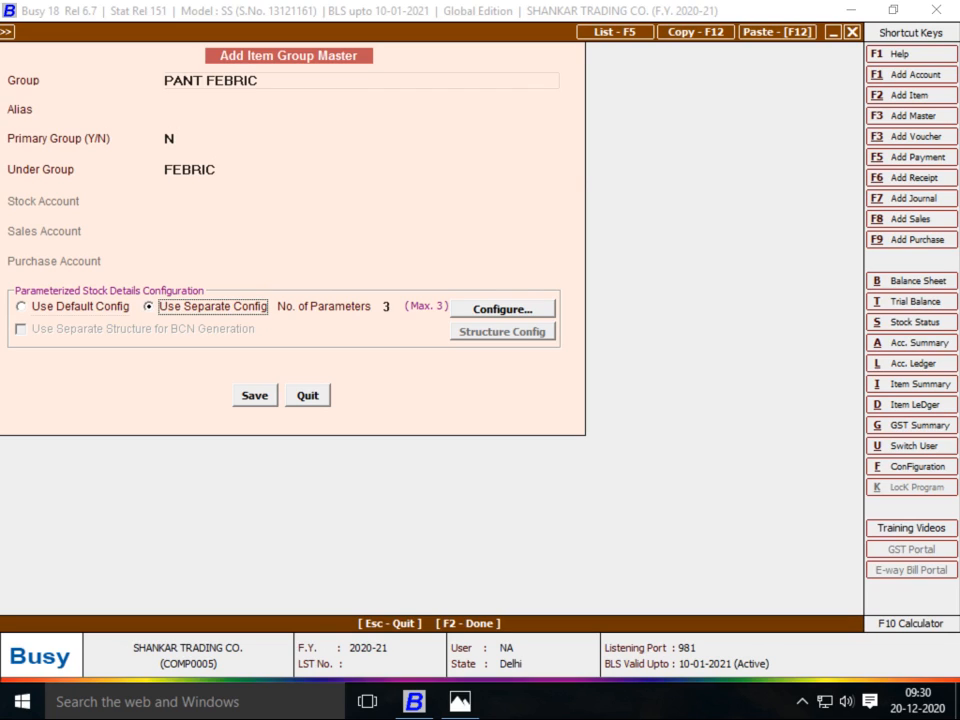
pyautogui.press('Tab')
pyautogui.press('Return')
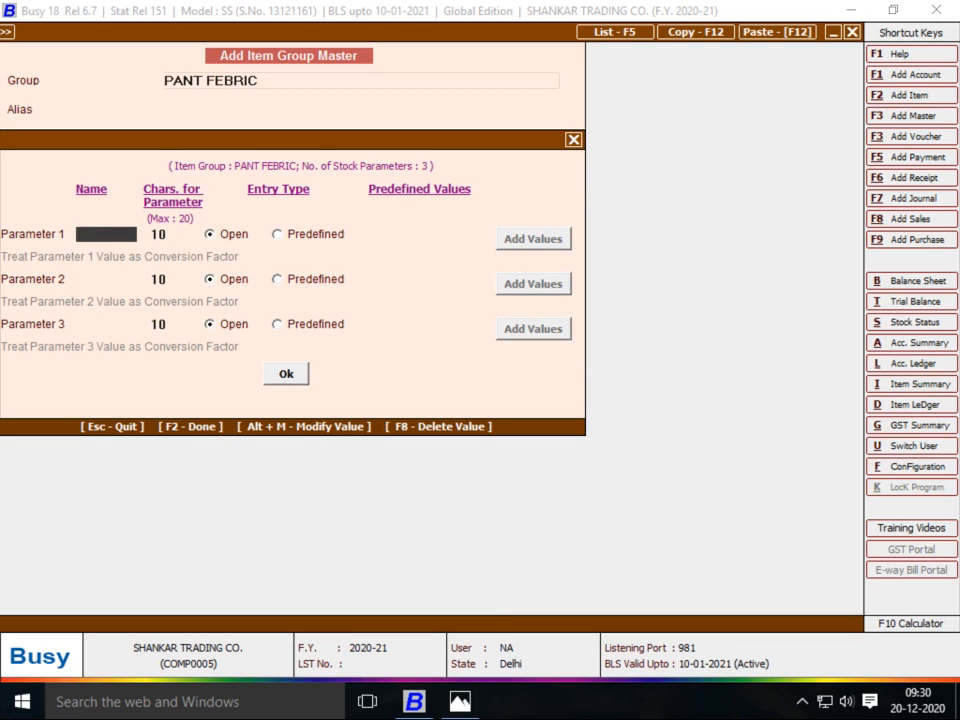
# Define the BATCH NO and QUALITY parameters, each 20 characters with open entry
pyautogui.hotkey('alt', 'Tab')
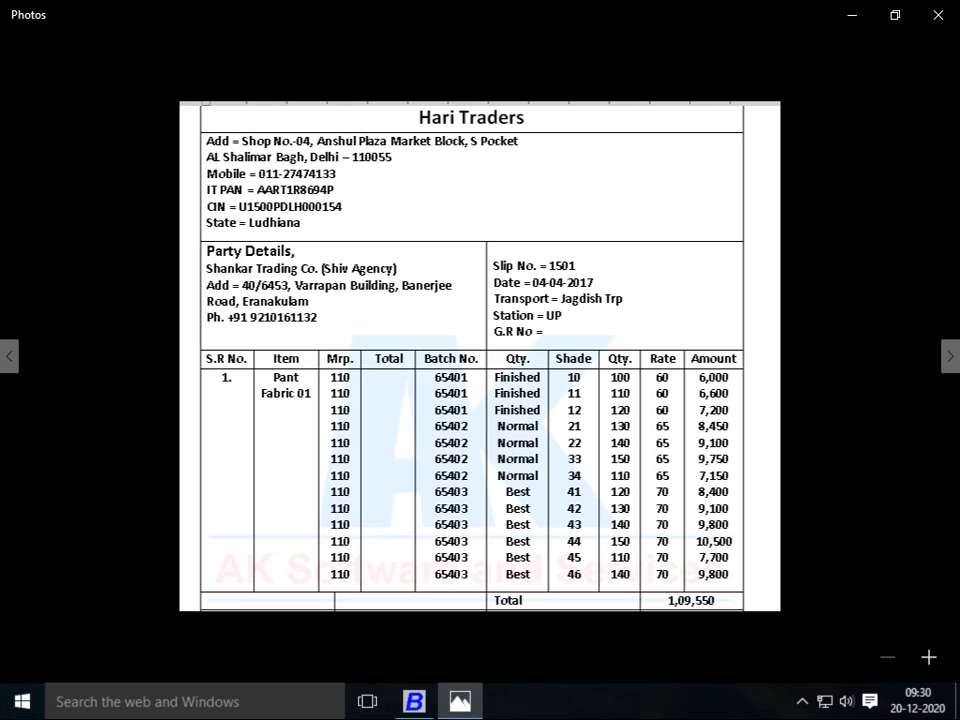
pyautogui.hotkey('alt', 'Tab')
pyautogui.write('BAT')
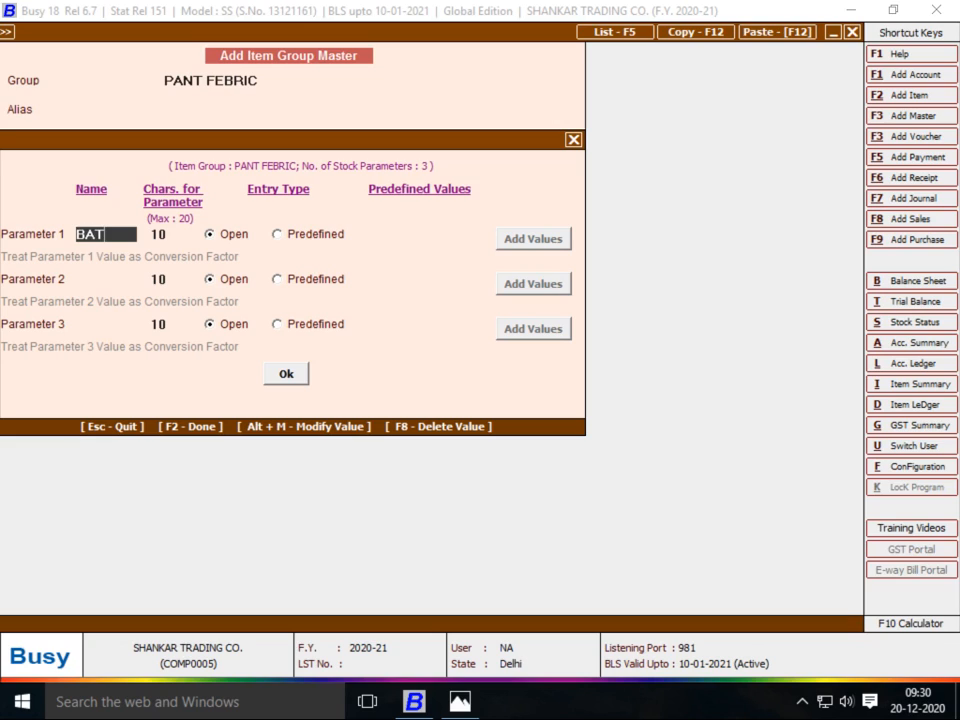
pyautogui.write('CH NO')
pyautogui.press('Return')
pyautogui.write('20')
pyautogui.press('Return')
pyautogui.press('Return')
pyautogui.write('W')
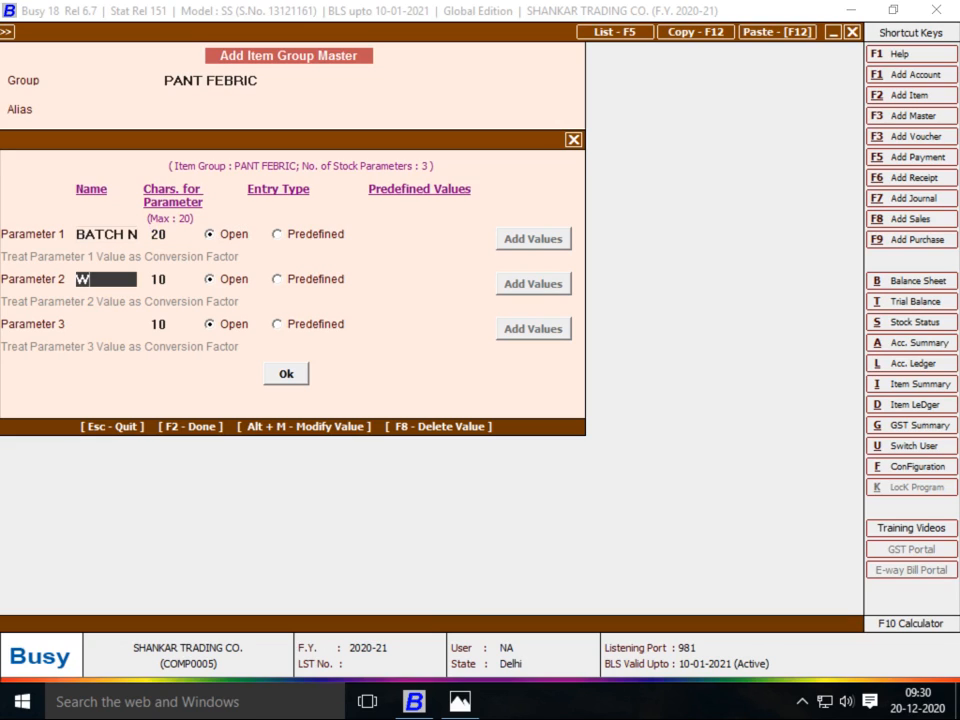
pyautogui.write('UA')
pyautogui.press('BackSpace')
pyautogui.press('BackSpace')
pyautogui.press('BackSpace')
pyautogui.write('W')
pyautogui.press('BackSpace')
pyautogui.write('QUALITY')
pyautogui.press('Return')
pyautogui.write('20')
pyautogui.press('Return')
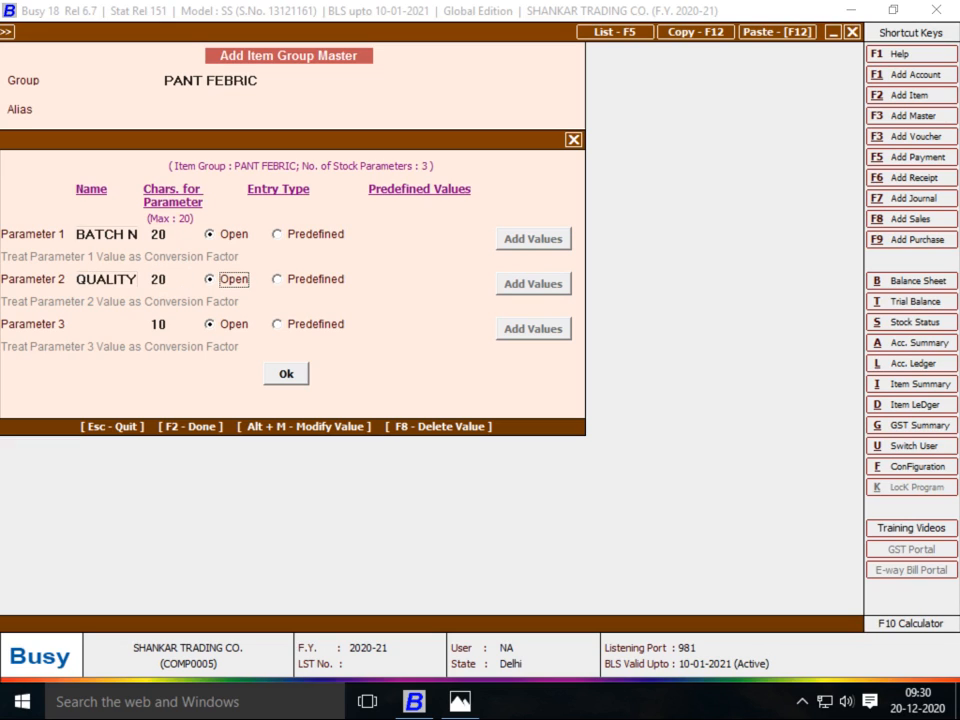
# Add the SHADE parameter with 20 characters and keep the parameter settings
pyautogui.press('Return')
pyautogui.write('SHADE')
pyautogui.press('Return')
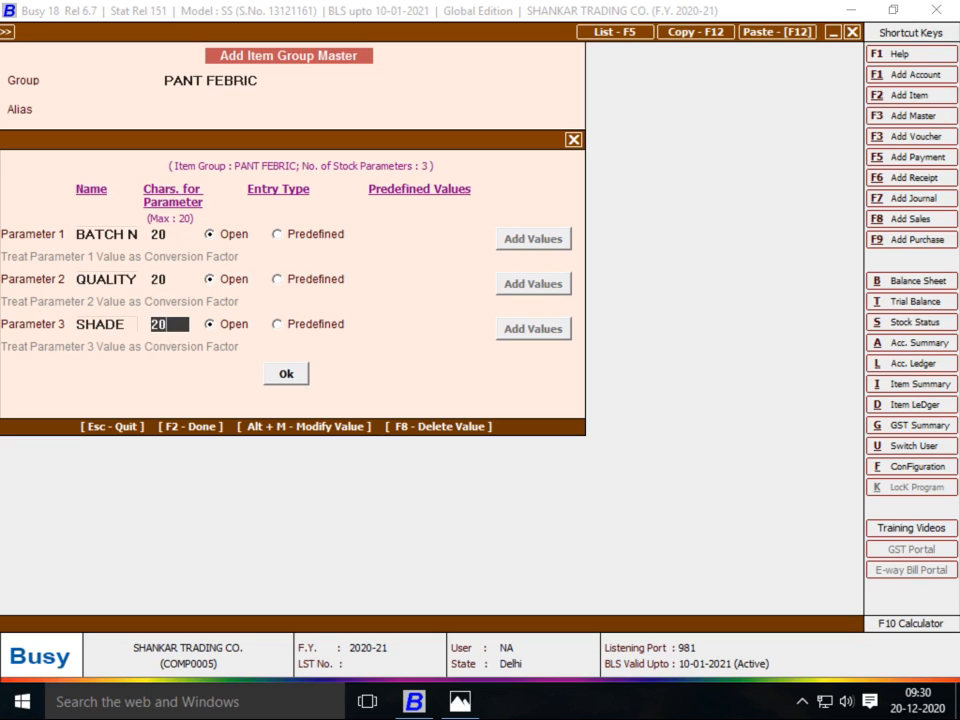
pyautogui.write('20')
pyautogui.press('Return')
pyautogui.hotkey('alt', 'Tab')
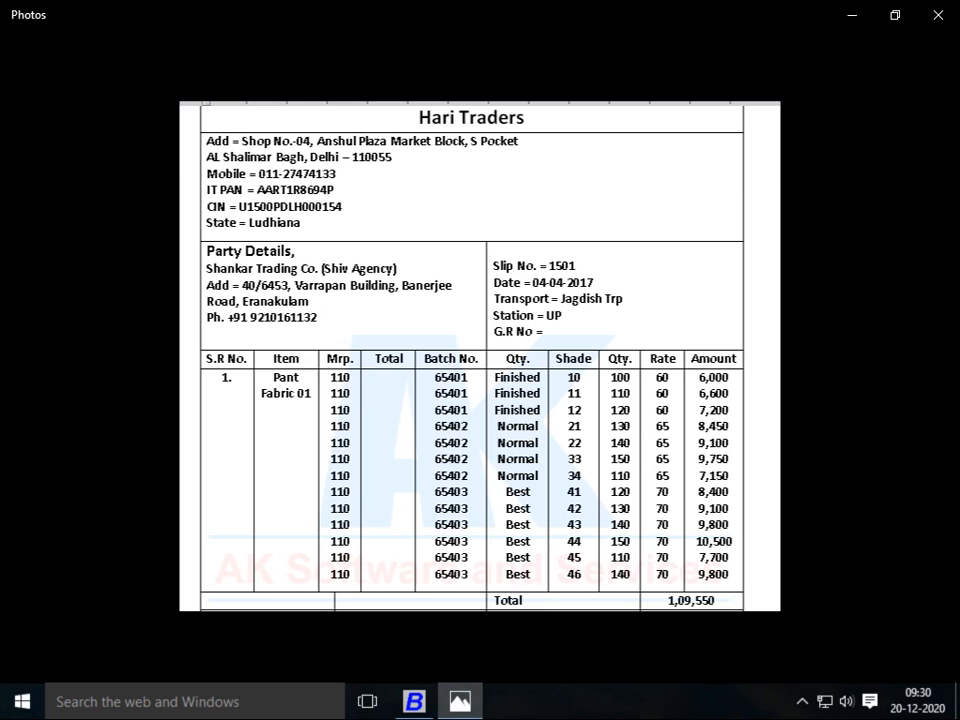
pyautogui.hotkey('alt', 'Tab')
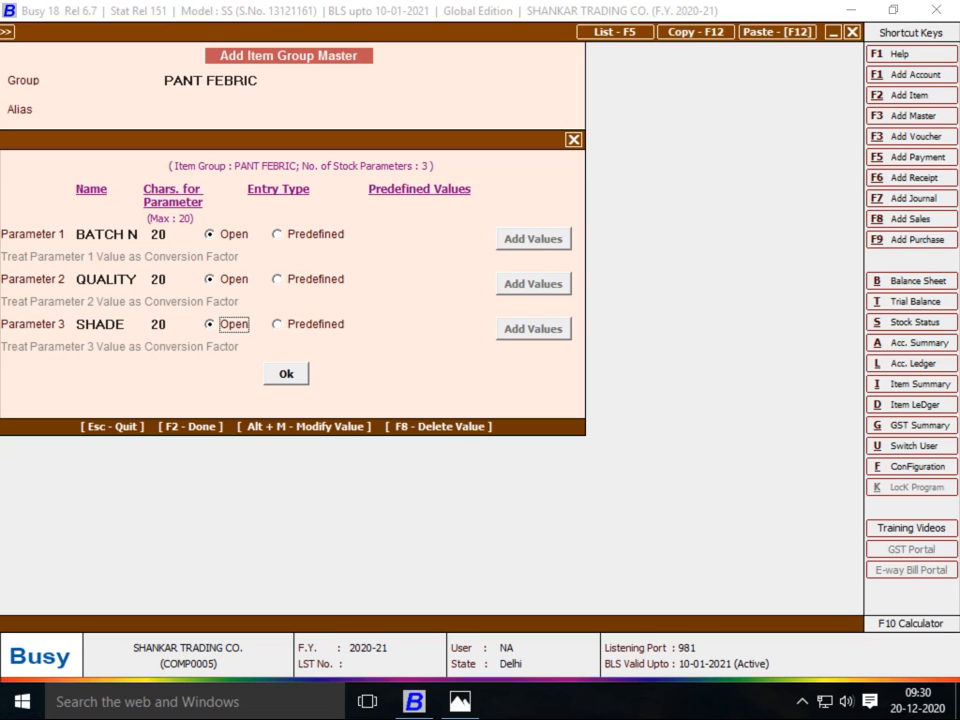
pyautogui.press('F2')
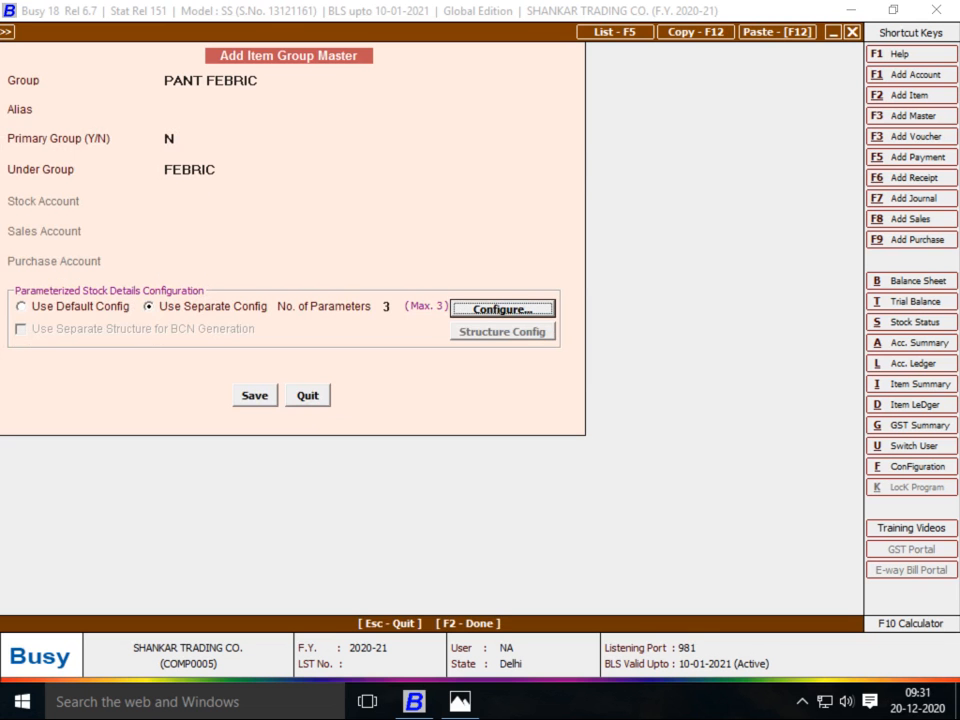
# Save the PANT FEBRIC group, then save PANT FABRIC 01 with unit Metre in Main Store
pyautogui.press('F2')
pyautogui.press('Return')
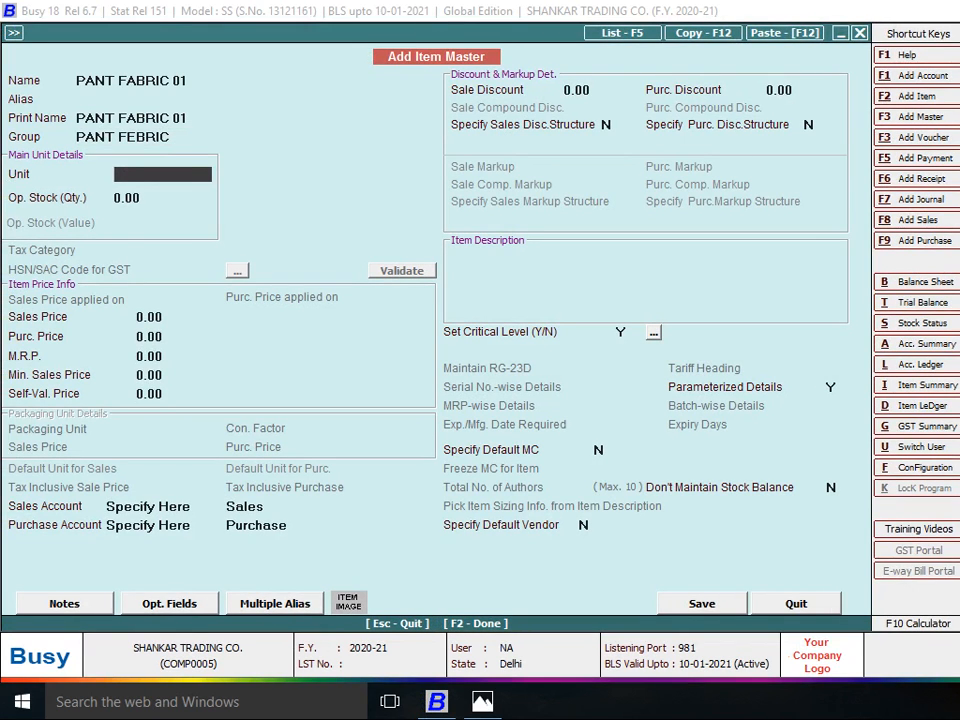
pyautogui.write('MT')
pyautogui.press('Return')
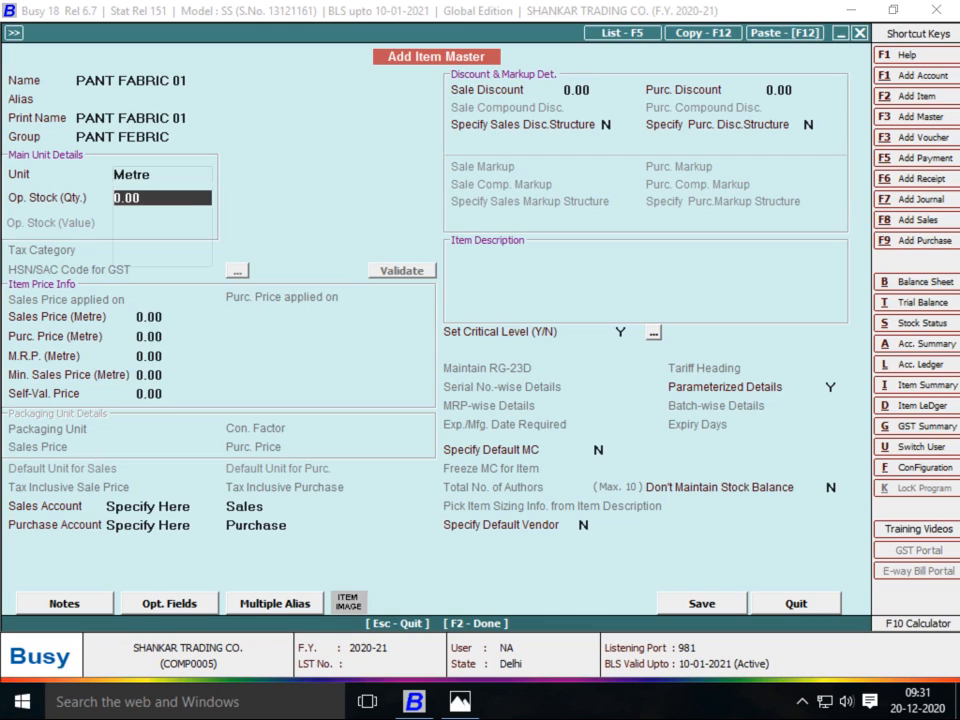
pyautogui.press('Return')
pyautogui.press('Return')
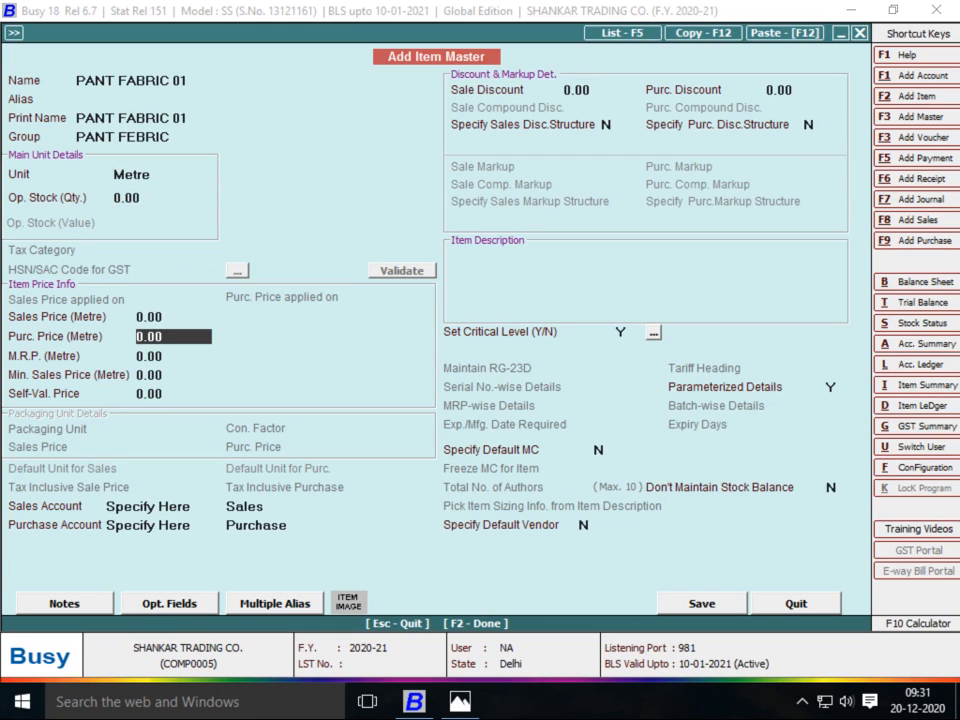
pyautogui.press('F2')
pyautogui.press('Return')
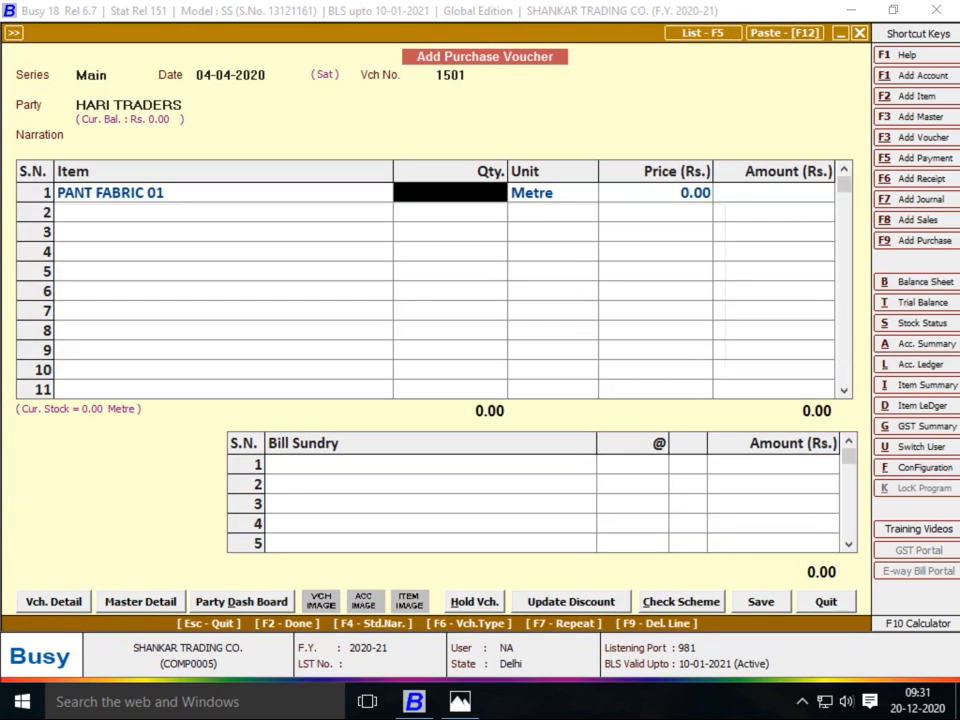
pyautogui.hotkey('alt', 'Tab')
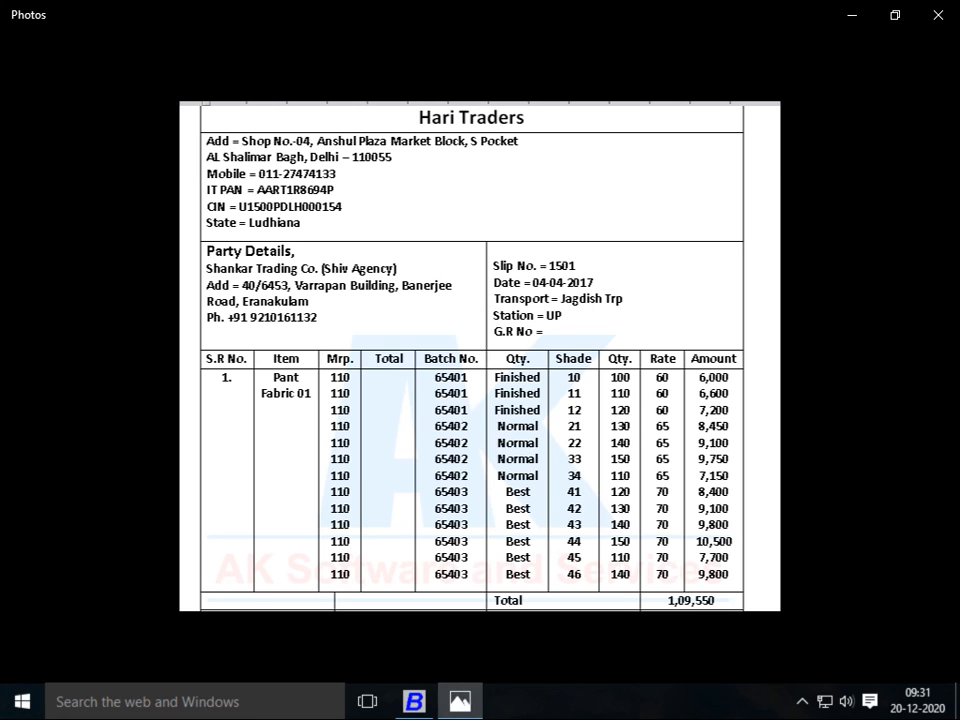
pyautogui.hotkey('alt', 'Tab')
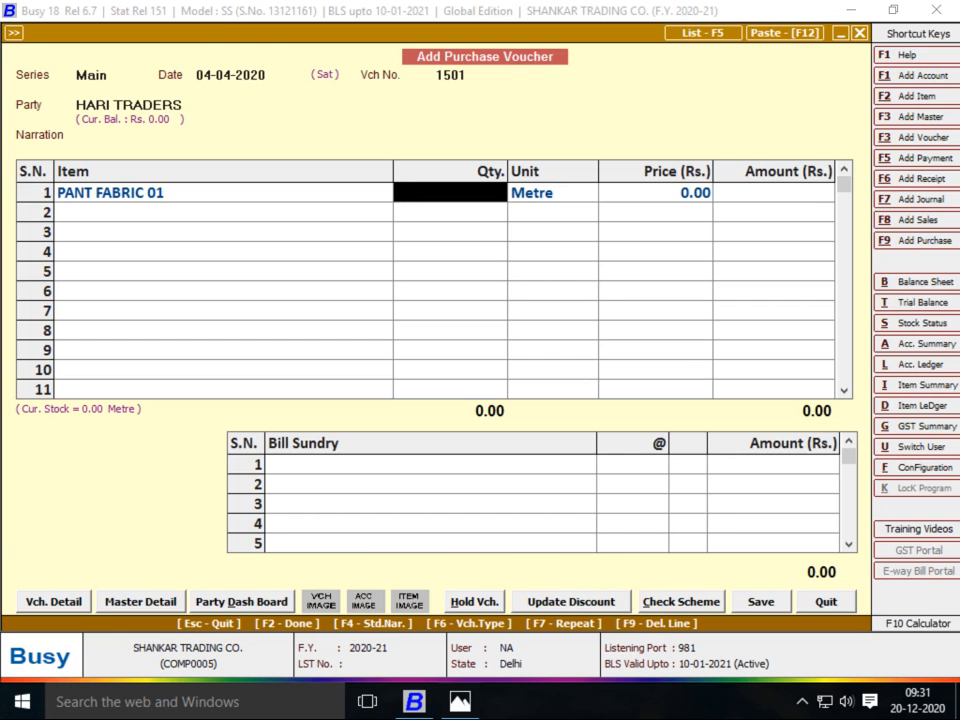
pyautogui.hotkey('alt', 'Tab')
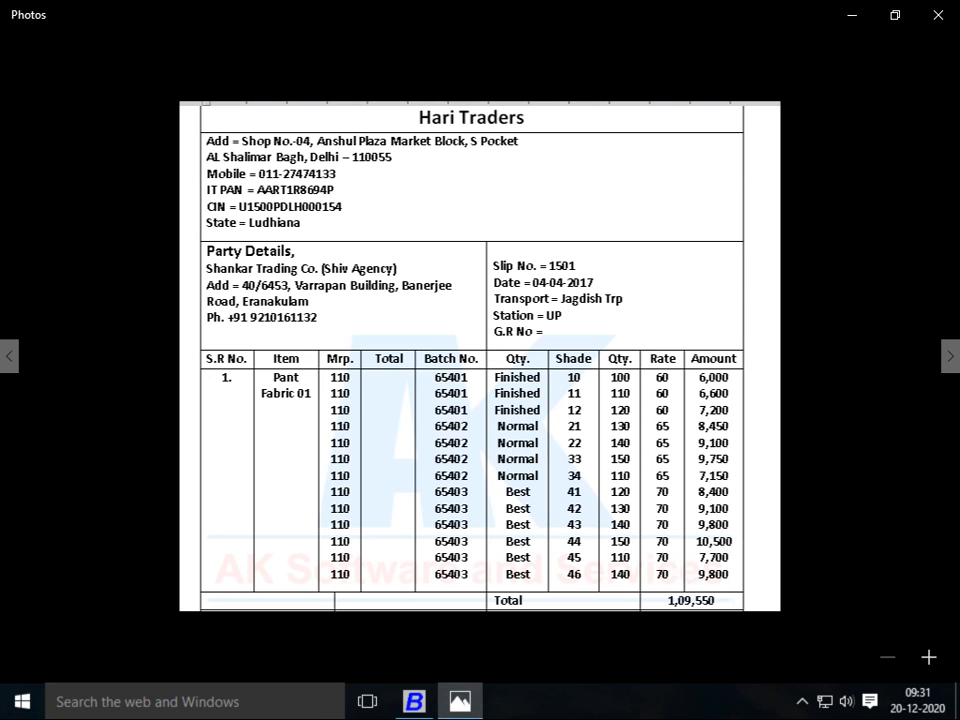
pyautogui.hotkey('alt', 'Tab')
# Edit PANT FABRIC 01 to give it an M.R.P. of 110 and save
pyautogui.hotkey('ctrl', 'Return')
pyautogui.press('Return')
pyautogui.press('Return')
pyautogui.press('Return')
pyautogui.press('Return')
pyautogui.press('Return')
pyautogui.press('Return')
pyautogui.press('Return')
pyautogui.press('Return')
pyautogui.write('110')
pyautogui.press('Return')
pyautogui.press('Return')
pyautogui.press('Return')
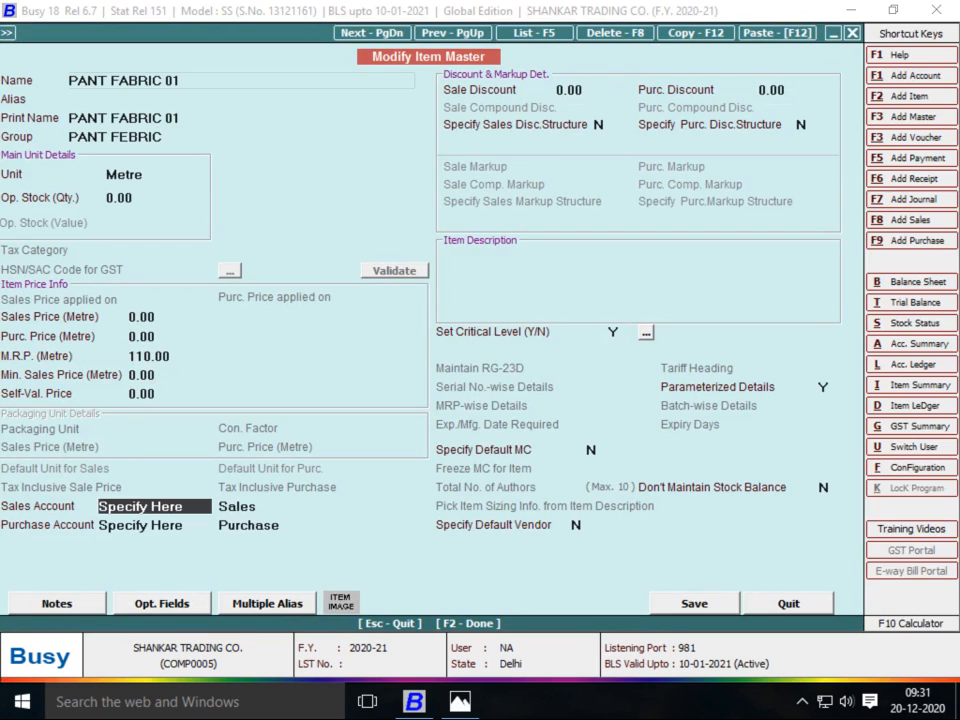
pyautogui.press('F2')
pyautogui.press('Return')
pyautogui.press('Return')
pyautogui.press('Return')
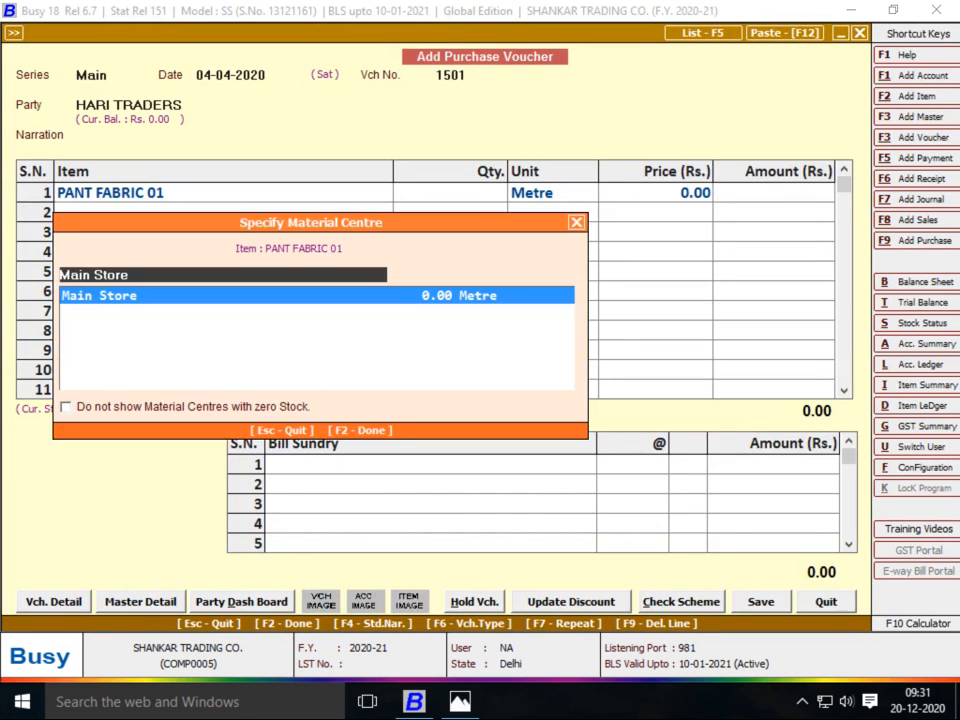
# Open the stock details and enter batch 65401, quality FINISHED on row 1
pyautogui.hotkey('alt', 'Tab')
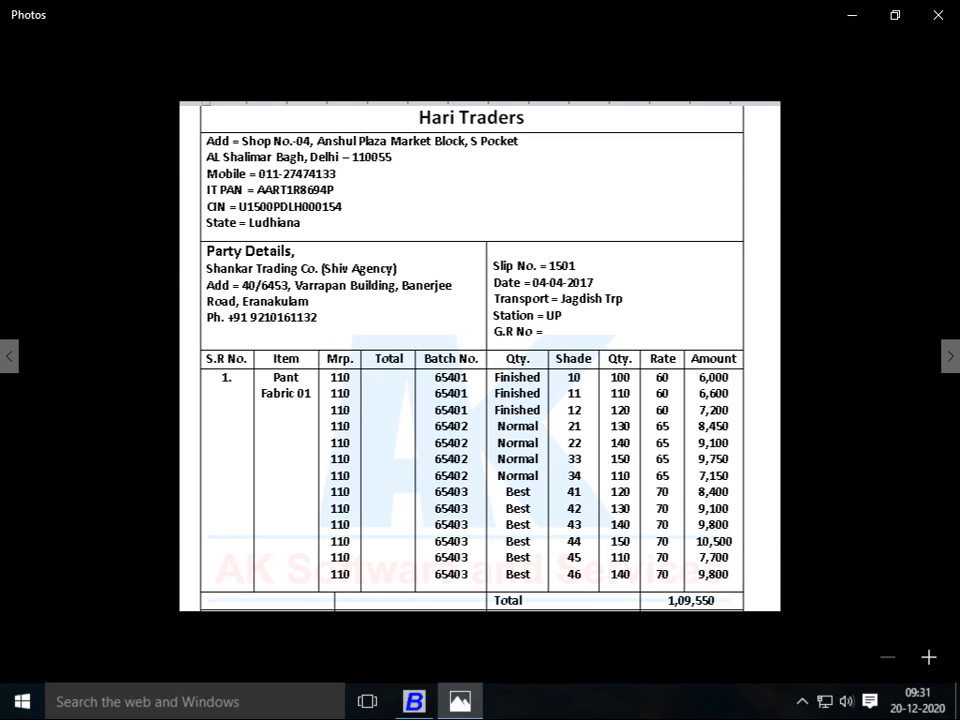
pyautogui.hotkey('alt', 'Tab')
pyautogui.press('Return')
pyautogui.press('Return')
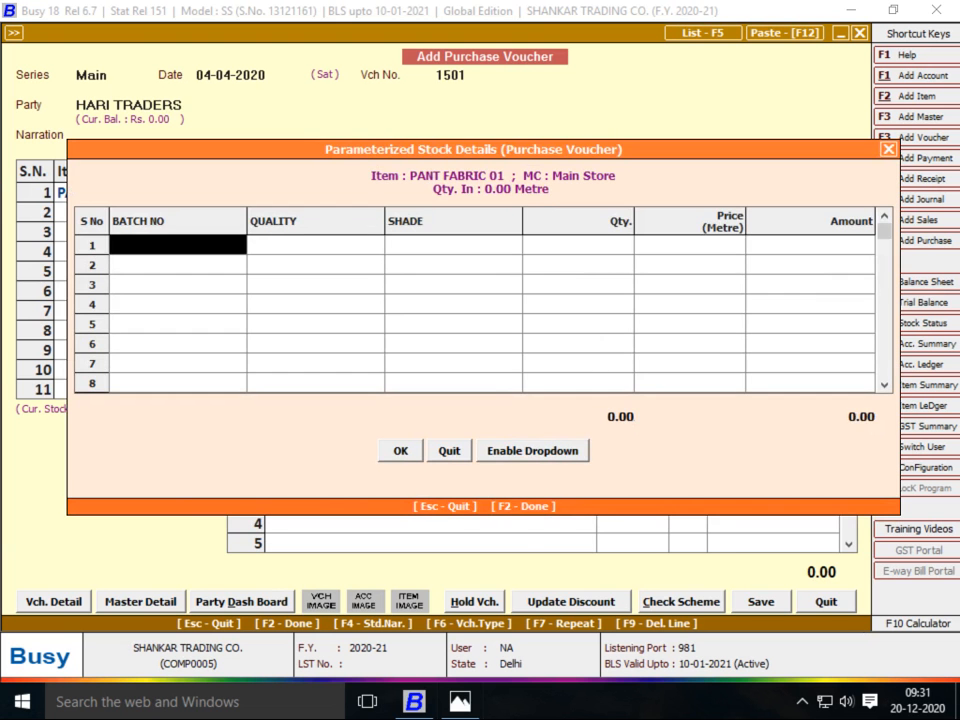
pyautogui.hotkey('alt', 'Tab')
pyautogui.hotkey('alt', 'Tab')
pyautogui.write('654101')
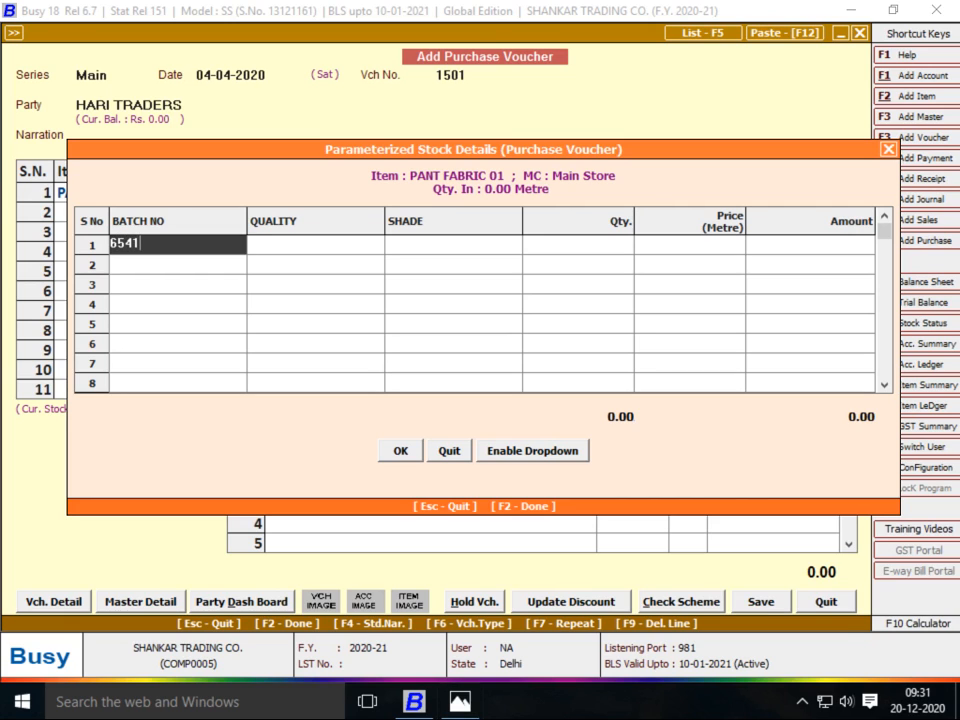
pyautogui.press('BackSpace')
pyautogui.press('BackSpace')
pyautogui.press('BackSpace')
pyautogui.hotkey('alt', 'Tab')
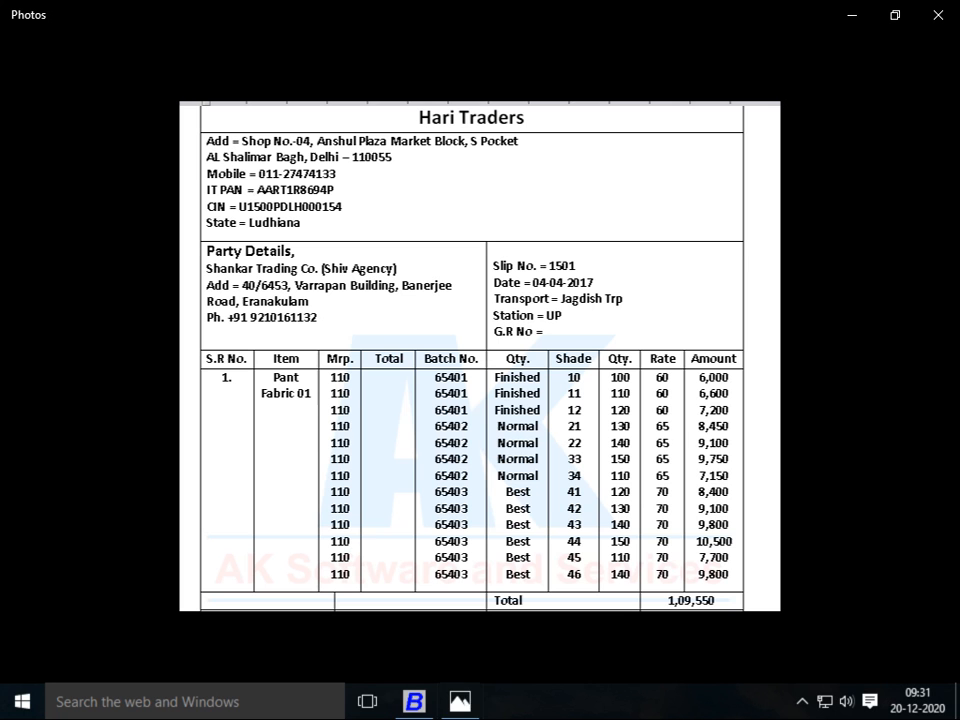
pyautogui.write('48')
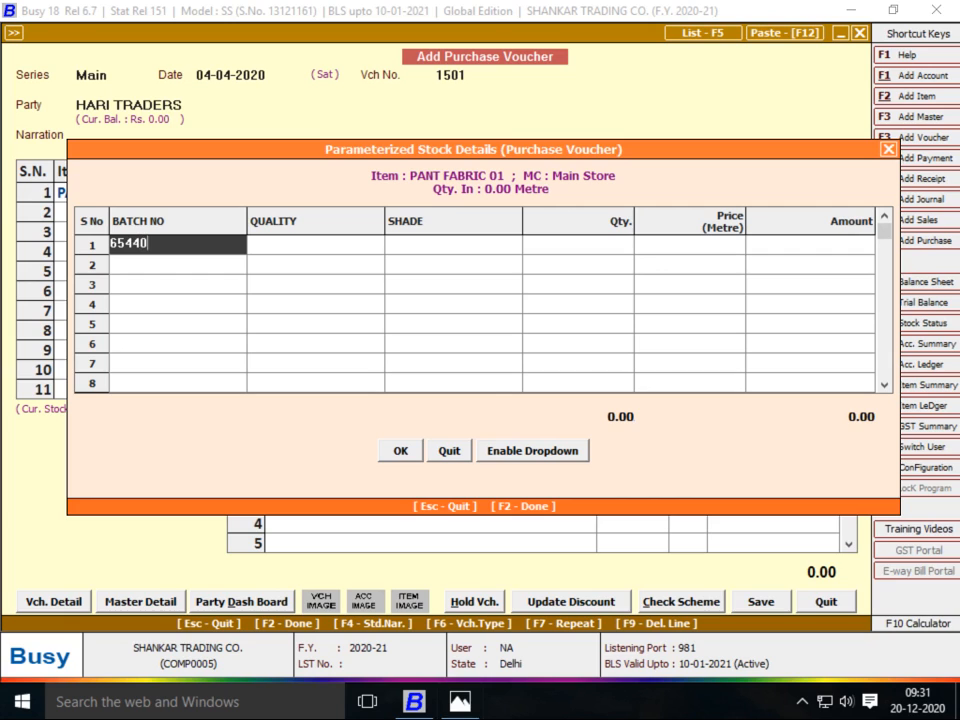
pyautogui.press('BackSpace')
pyautogui.press('BackSpace')
pyautogui.write('01')
pyautogui.press('Return')
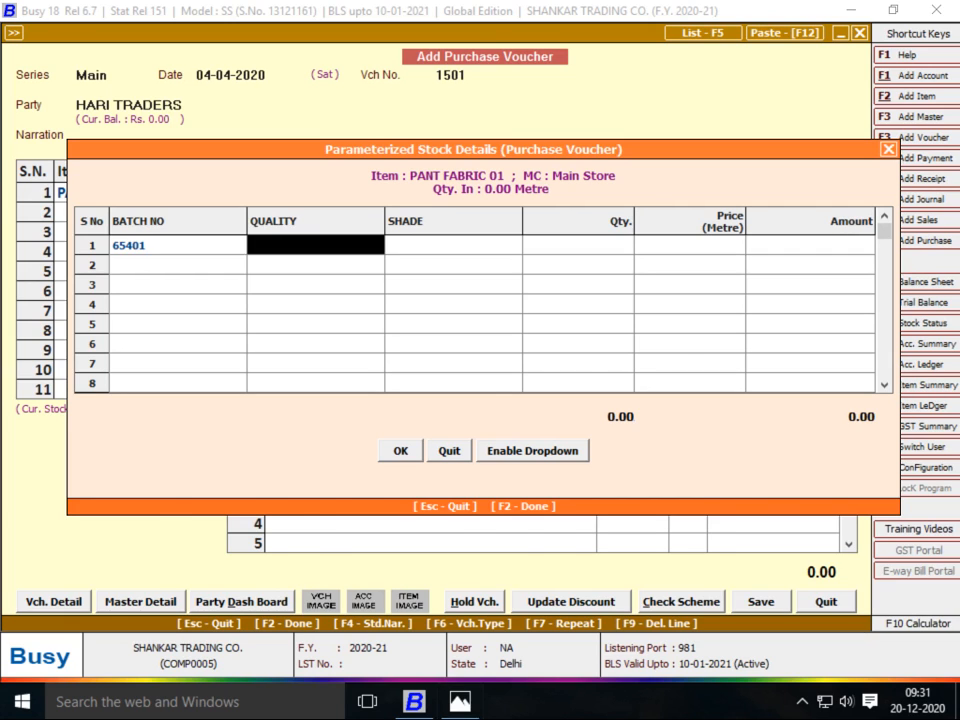
pyautogui.hotkey('alt', 'Tab')
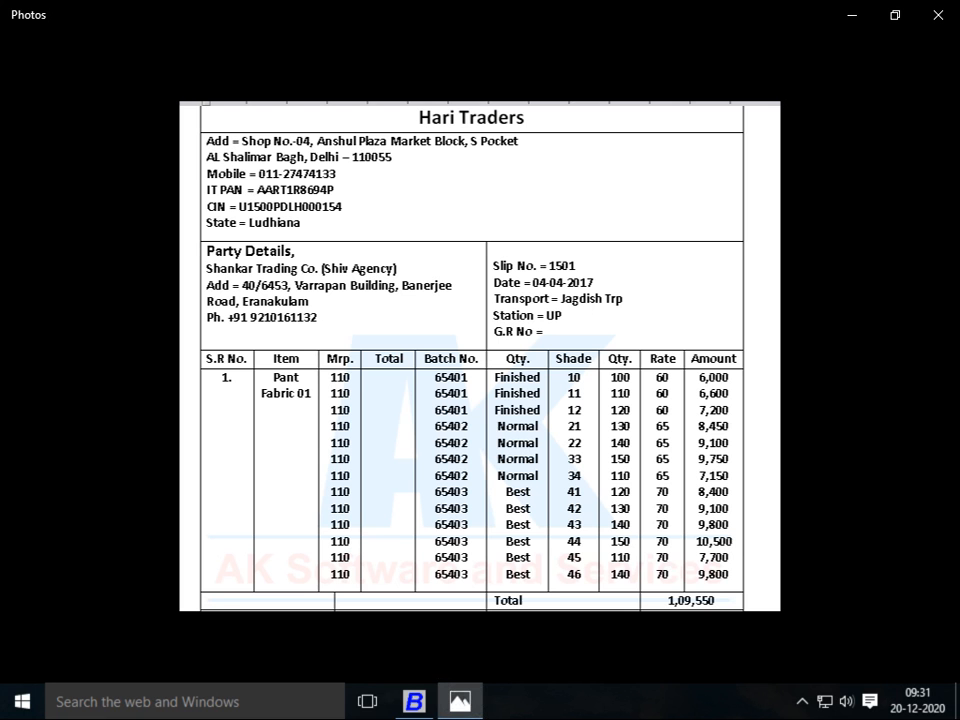
pyautogui.hotkey('alt', 'Tab')
pyautogui.write('fINISHED')
pyautogui.press('Return')
# Complete row 1 with shade 10, quantity 100 metres at price 60
pyautogui.hotkey('alt', 'Tab')
pyautogui.hotkey('alt', 'Tab')
pyautogui.write('10')
pyautogui.press('Return')
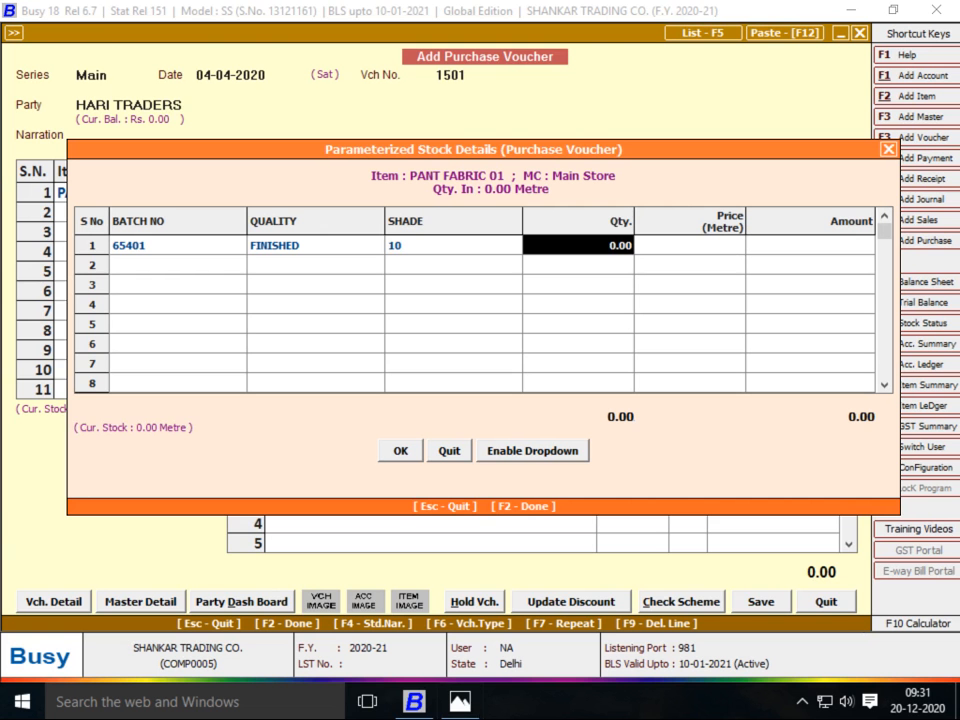
pyautogui.hotkey('alt', 'Tab')
pyautogui.hotkey('alt', 'Tab')
pyautogui.write('100')
pyautogui.press('Return')
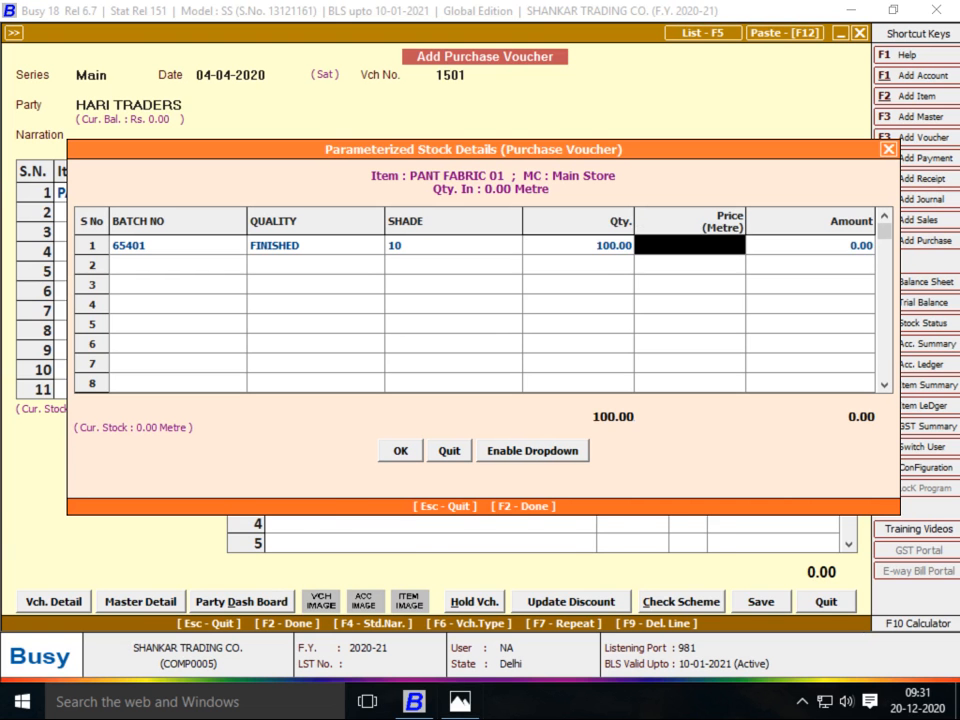
pyautogui.hotkey('alt', 'Tab')
pyautogui.hotkey('alt', 'Tab')
pyautogui.write('60')
pyautogui.press('Return')
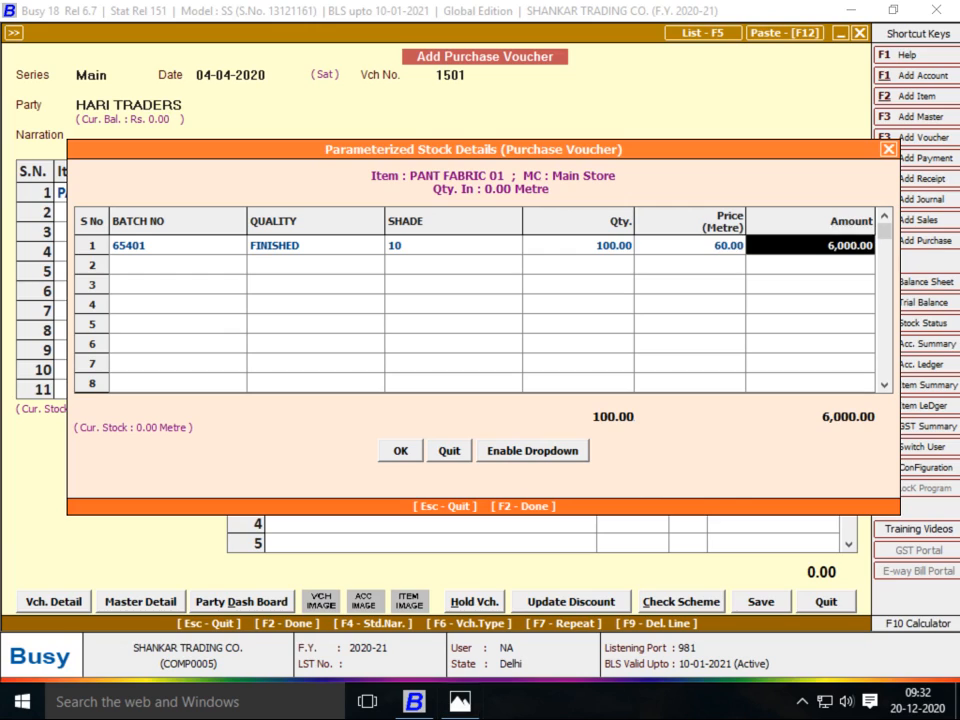
# Add row 2: batch 65401, FINISHED, shade 11, 110 metres at 60
pyautogui.press('Return')
pyautogui.write('65401')
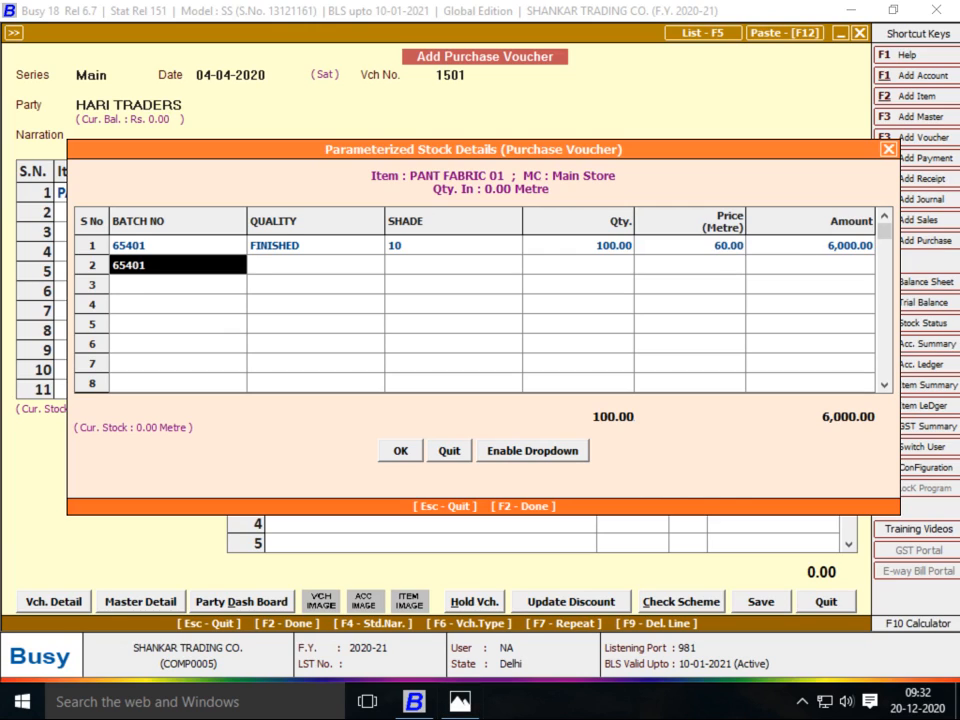
pyautogui.press('Return')
pyautogui.write('FINISHED')
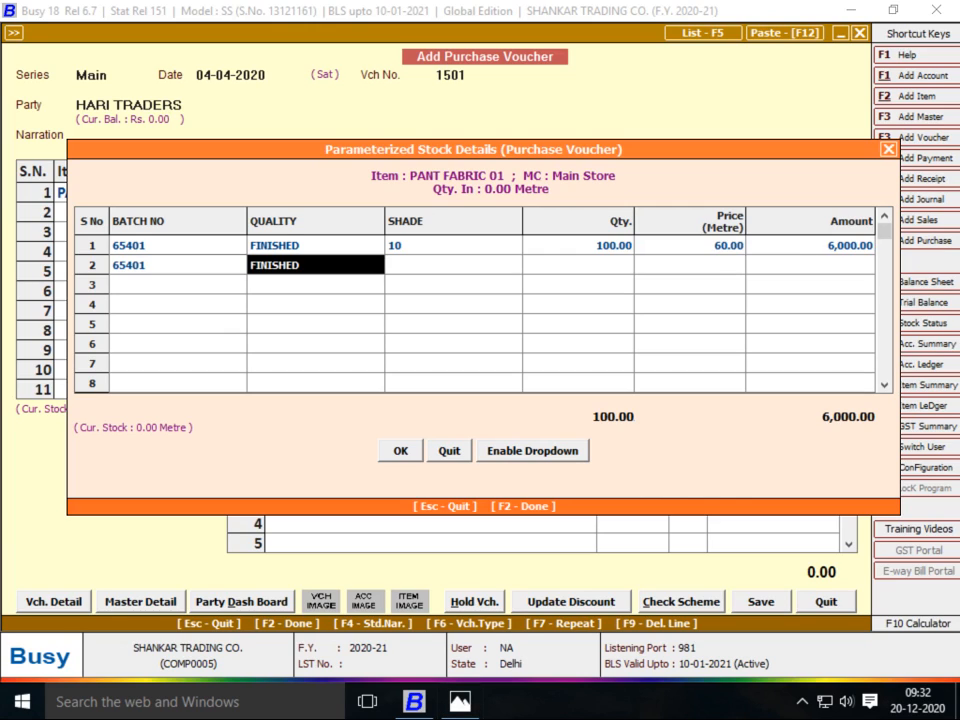
pyautogui.press('Return')
pyautogui.hotkey('alt', 'Tab')
pyautogui.hotkey('alt', 'Tab')
pyautogui.write('11')
pyautogui.press('Return')
pyautogui.hotkey('alt', 'Tab')
pyautogui.hotkey('alt', 'Tab')
pyautogui.write('110')
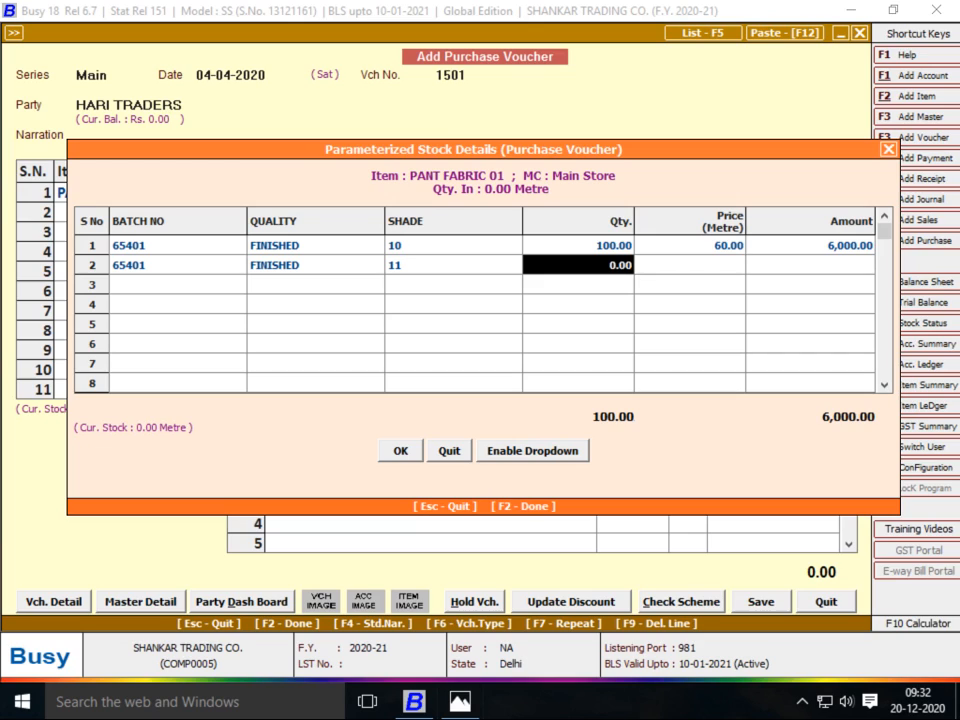
pyautogui.press('Return')
pyautogui.write('60')
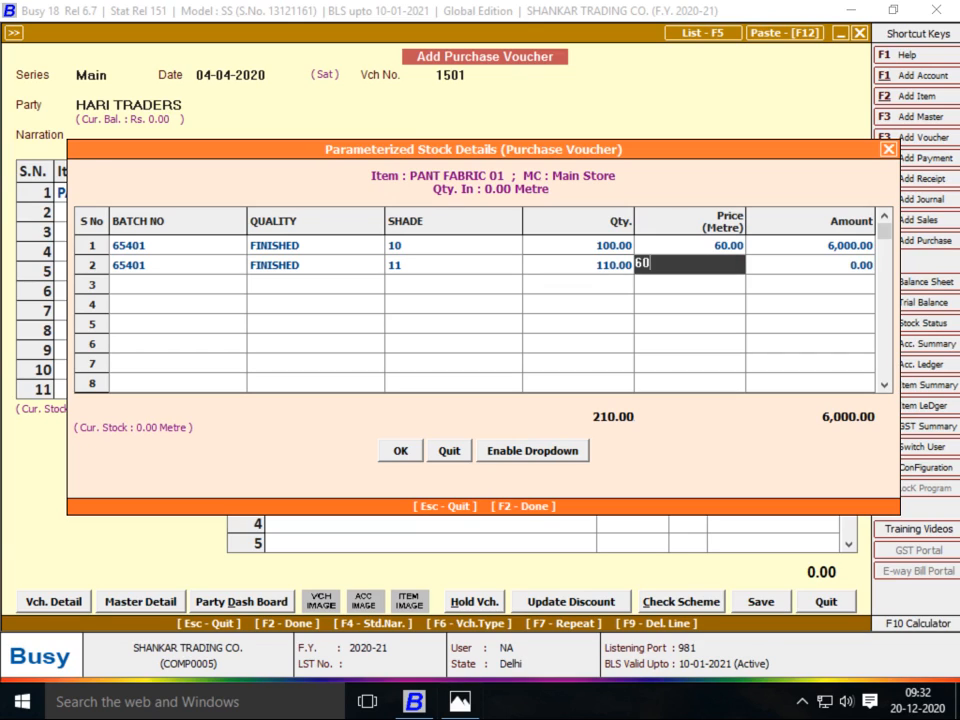
pyautogui.press('Return')
# Add row 3: batch 65401, FINISHED, shade 12, 120 metres at 60
pyautogui.write('65401')
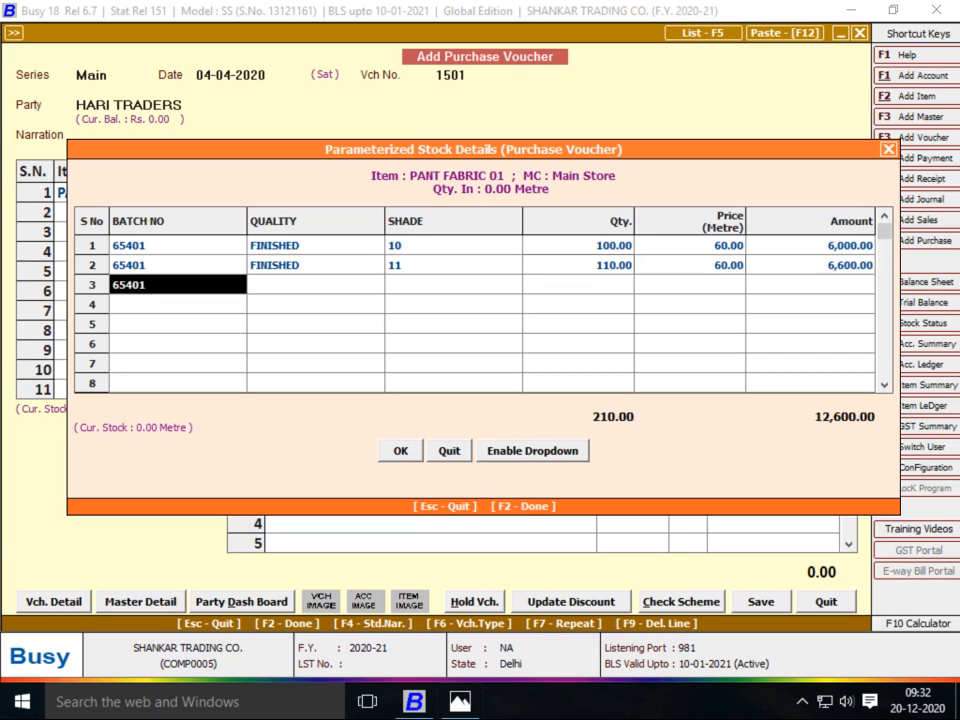
pyautogui.press('Return')
pyautogui.write('FINISHED')
pyautogui.press('Return')
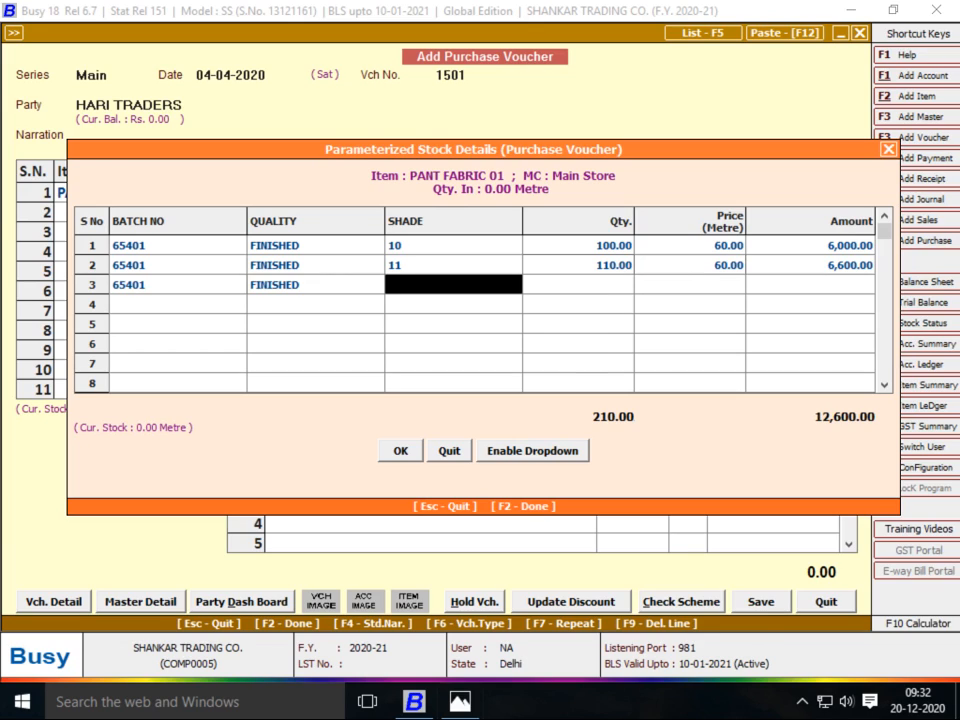
pyautogui.write('12')
pyautogui.press('Return')
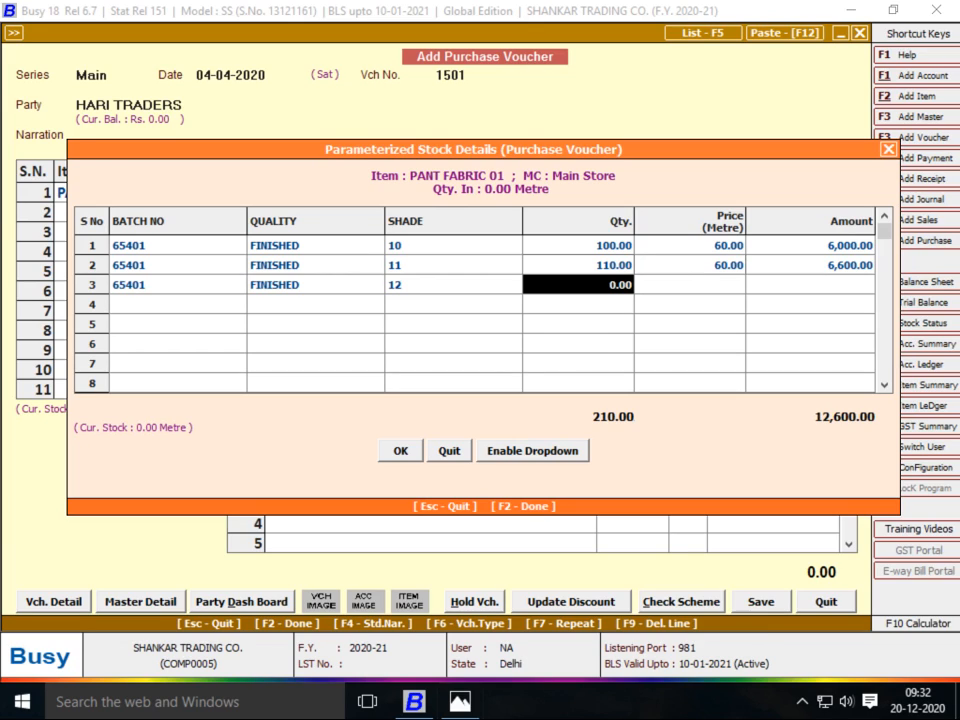
pyautogui.write('120')
pyautogui.press('Return')
pyautogui.press('Return')
pyautogui.press('Return')
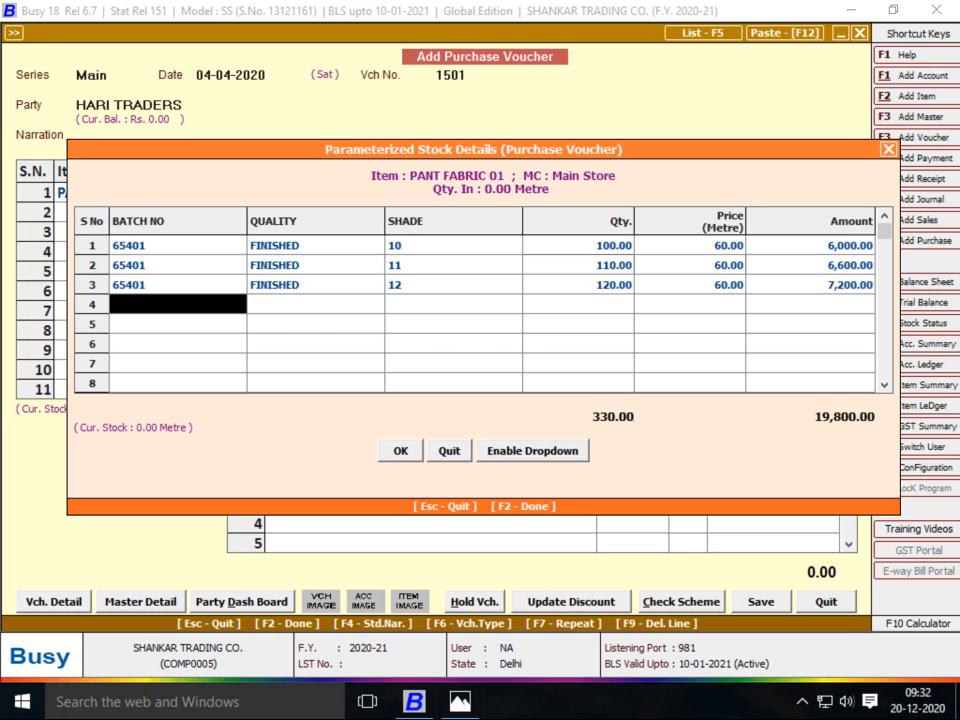
# Fill row 4 with batch 65401, FINISHED, shade 13, 130 metres at 60
pyautogui.press('Return')
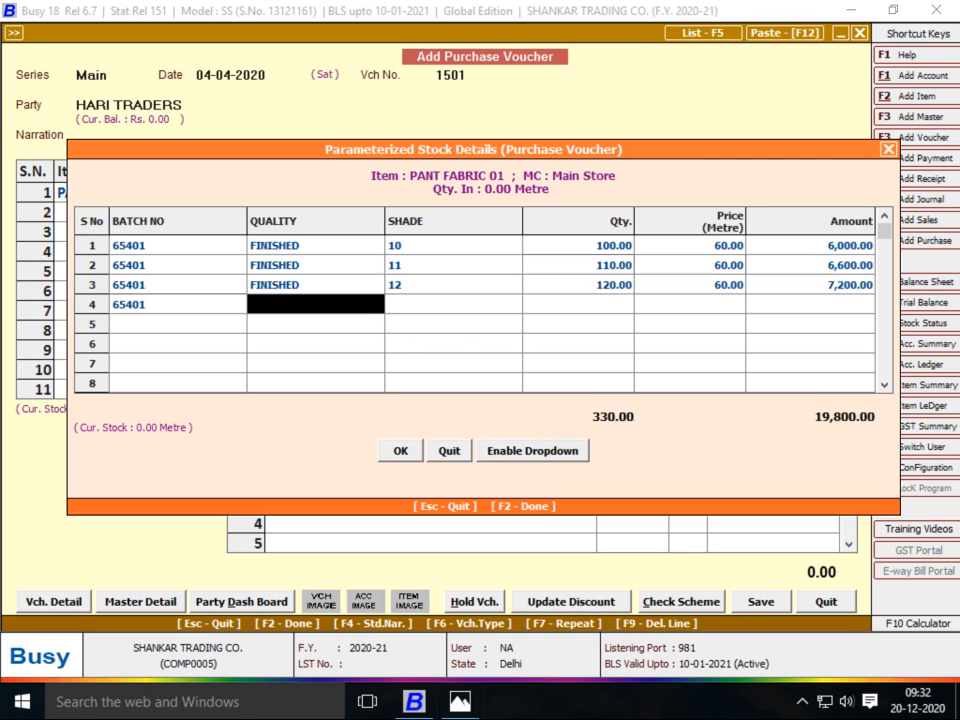
pyautogui.press('Return')
pyautogui.write('13')
pyautogui.press('Return')
pyautogui.write('130')
pyautogui.press('Return')
pyautogui.write('60')
pyautogui.press('Return')
pyautogui.press('Return')
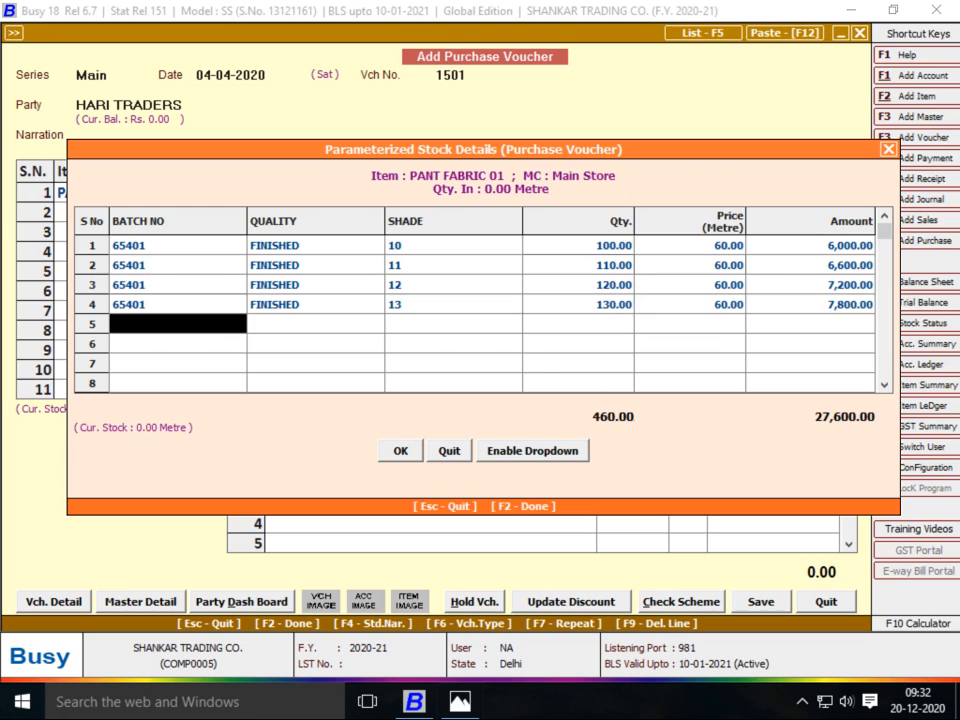
# Correct row 4's batch to 65402 and its quality to NORMAL, checking the bill
pyautogui.hotkey('alt', 'Tab')
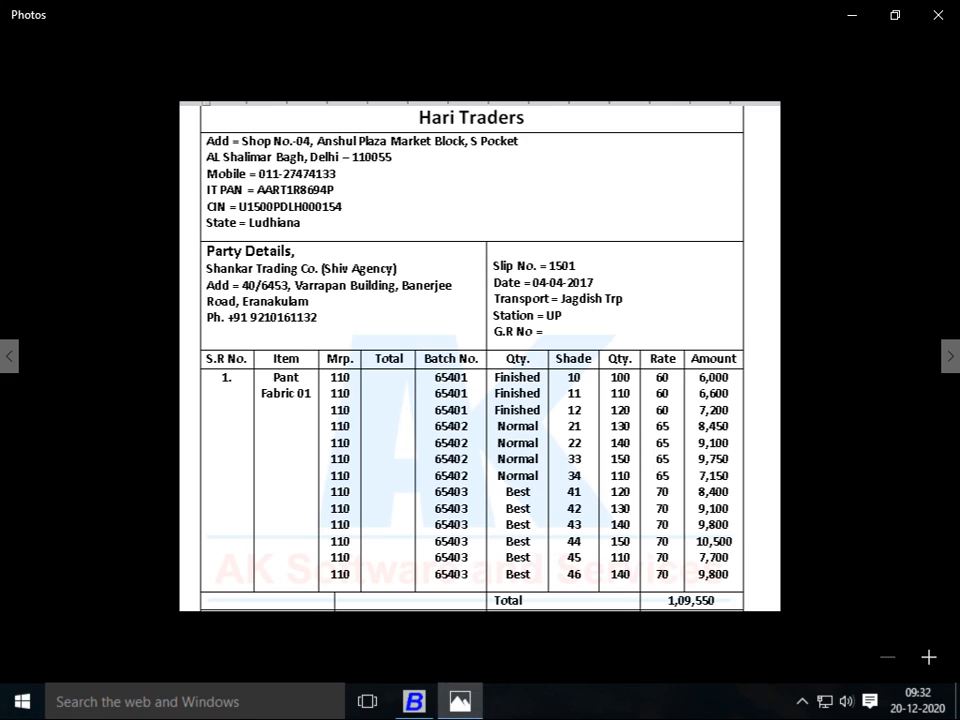
pyautogui.hotkey('alt', 'Tab')
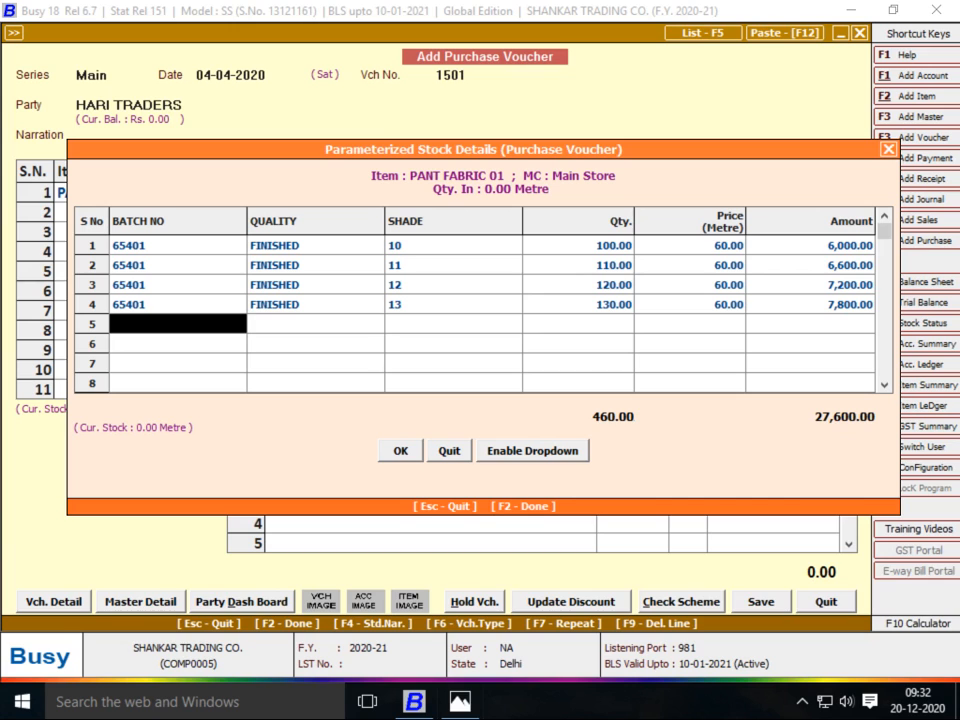
pyautogui.press('Up')
pyautogui.hotkey('alt', 'Tab')
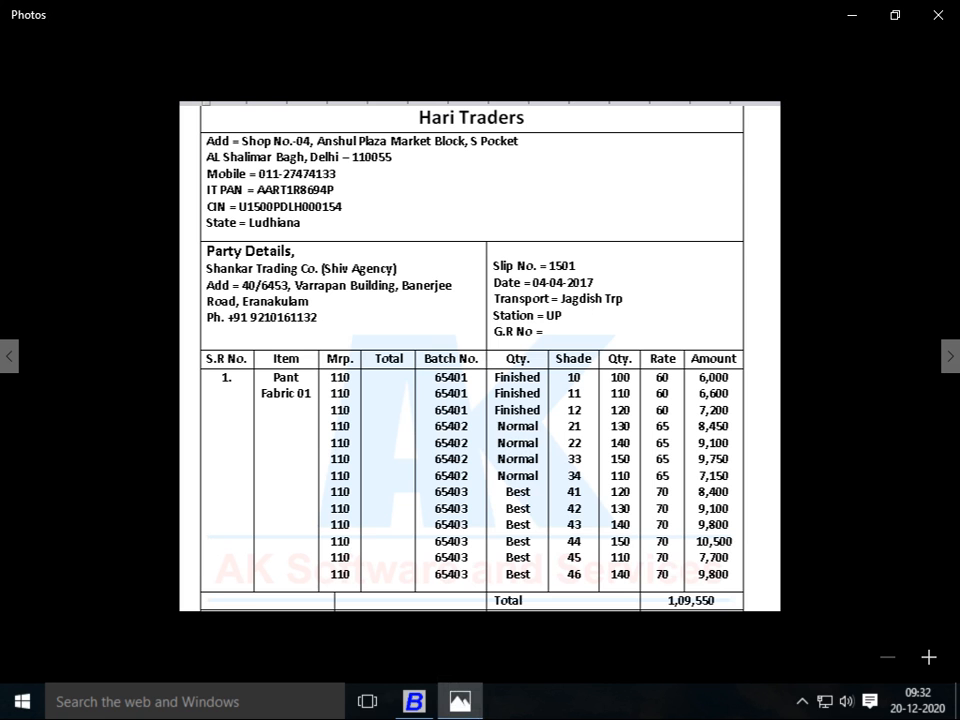
pyautogui.hotkey('alt', 'Tab')
pyautogui.write('65402')
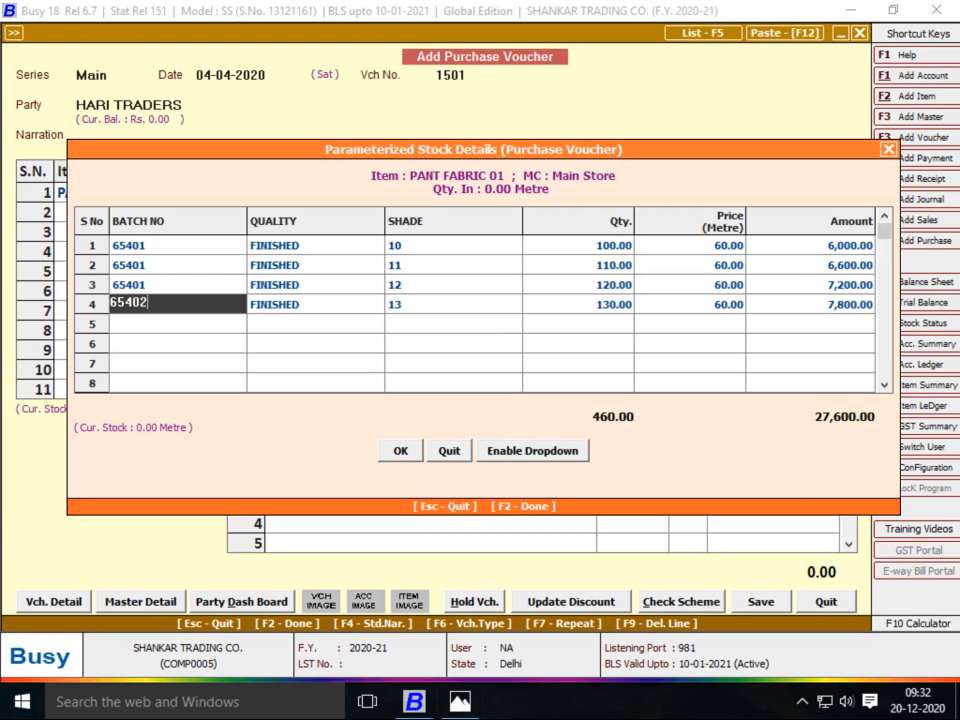
pyautogui.press('Return')
pyautogui.hotkey('alt', 'Tab')
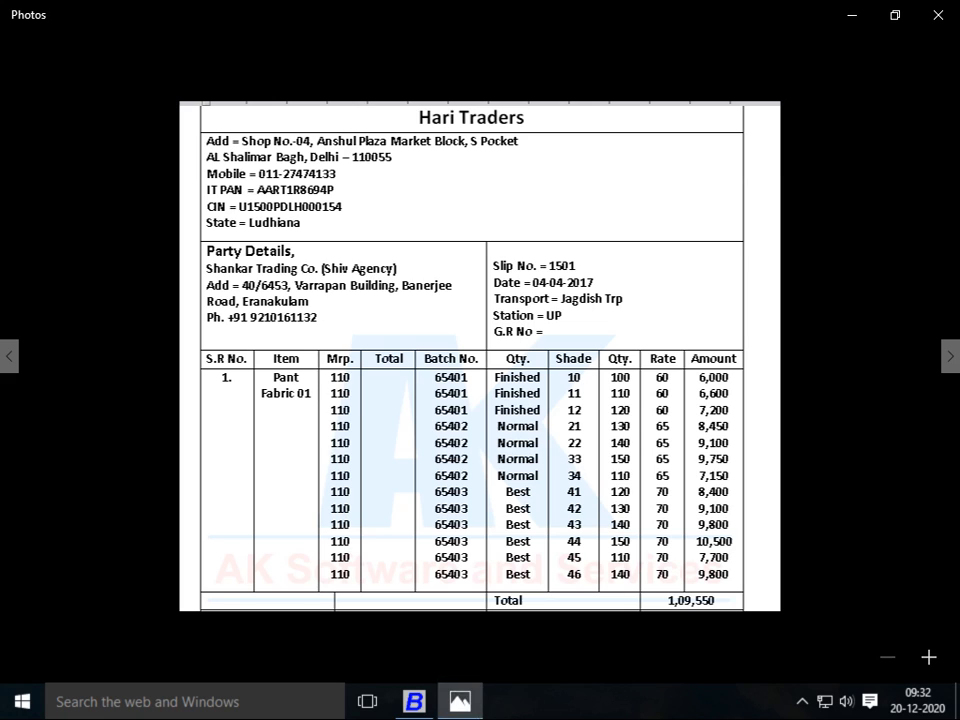
pyautogui.hotkey('alt', 'Tab')
pyautogui.write('NOR')
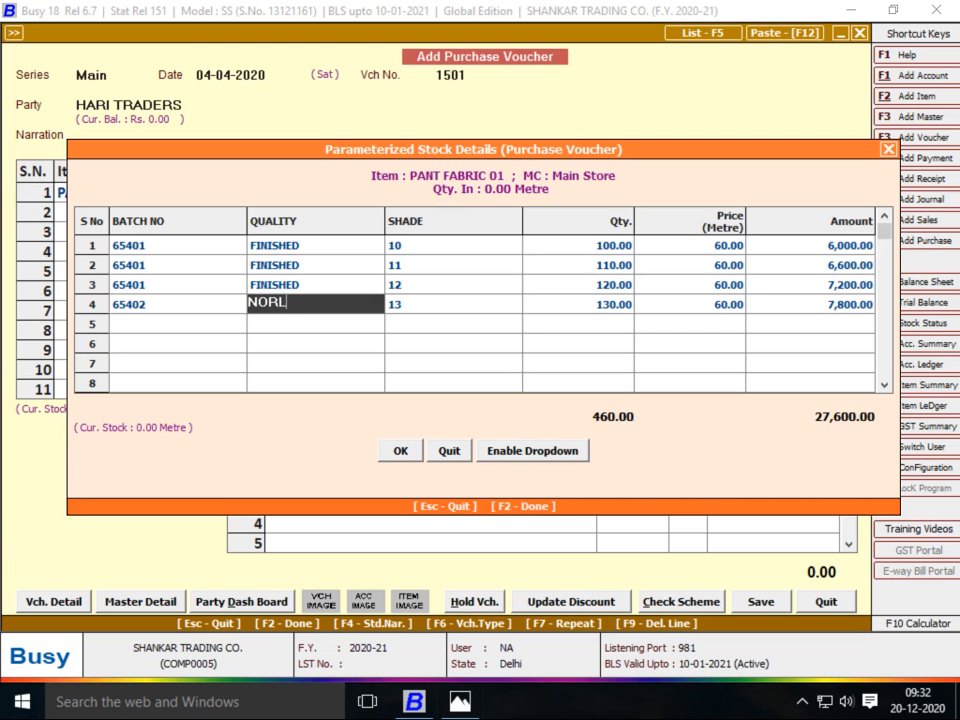
pyautogui.write('MAL')
pyautogui.press('Return')
# Change row 4's price to 65.00
pyautogui.hotkey('alt', 'Tab')
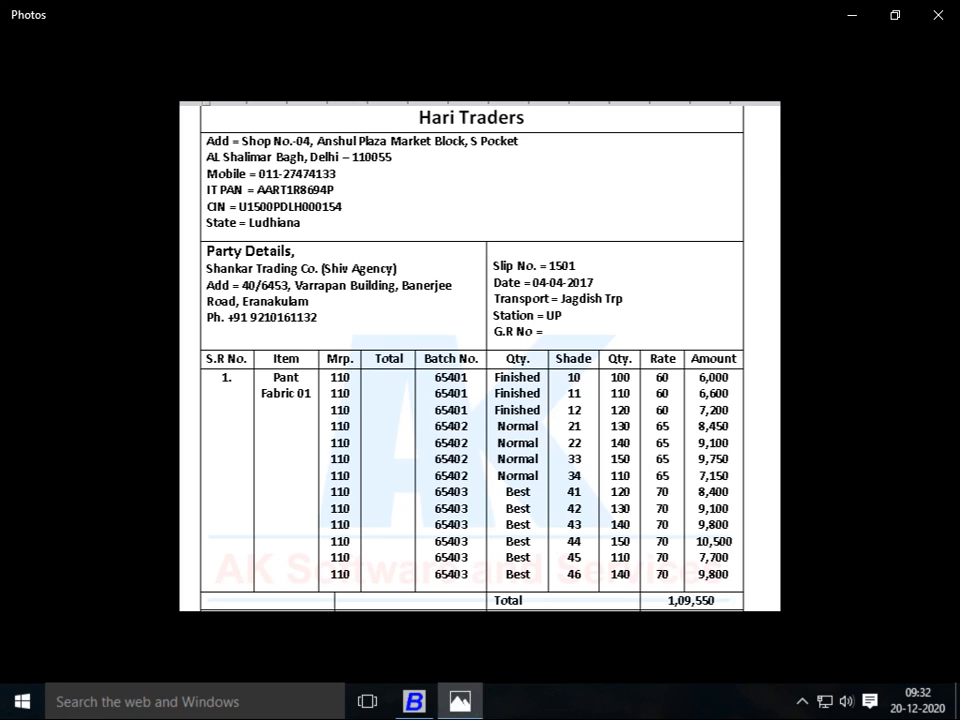
pyautogui.hotkey('alt', 'Tab')
pyautogui.press('Return')
pyautogui.write('65')
pyautogui.press('Return')
# Start row 5 with batch 65402 and NORMAL copied from above, and shade 21
pyautogui.press('Return')
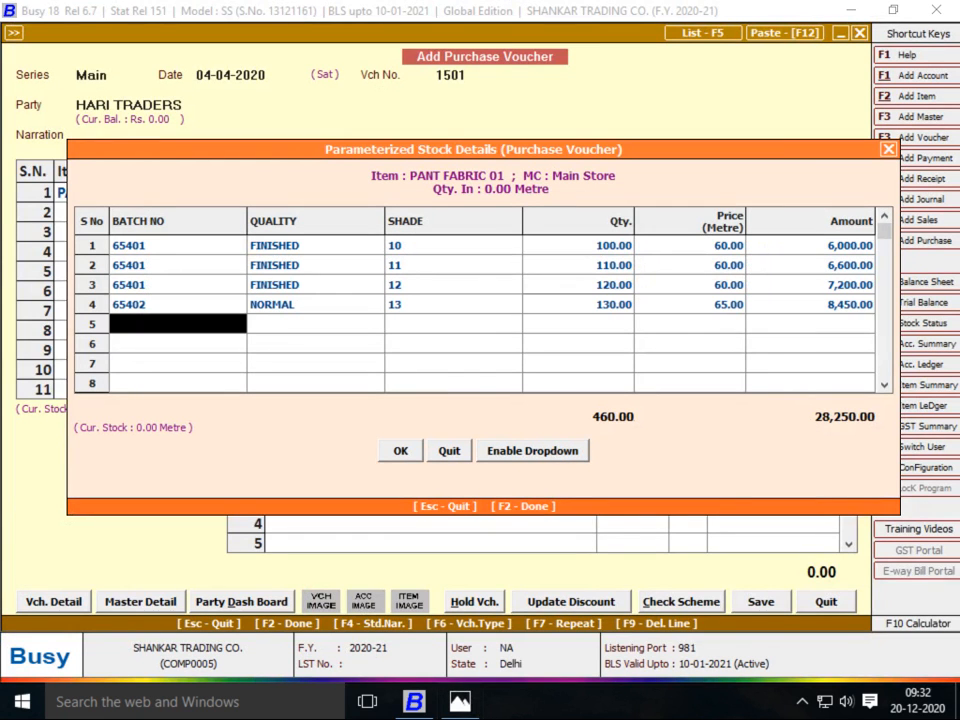
pyautogui.press('F7')
pyautogui.press('Return')
pyautogui.press('F7')
pyautogui.press('Return')
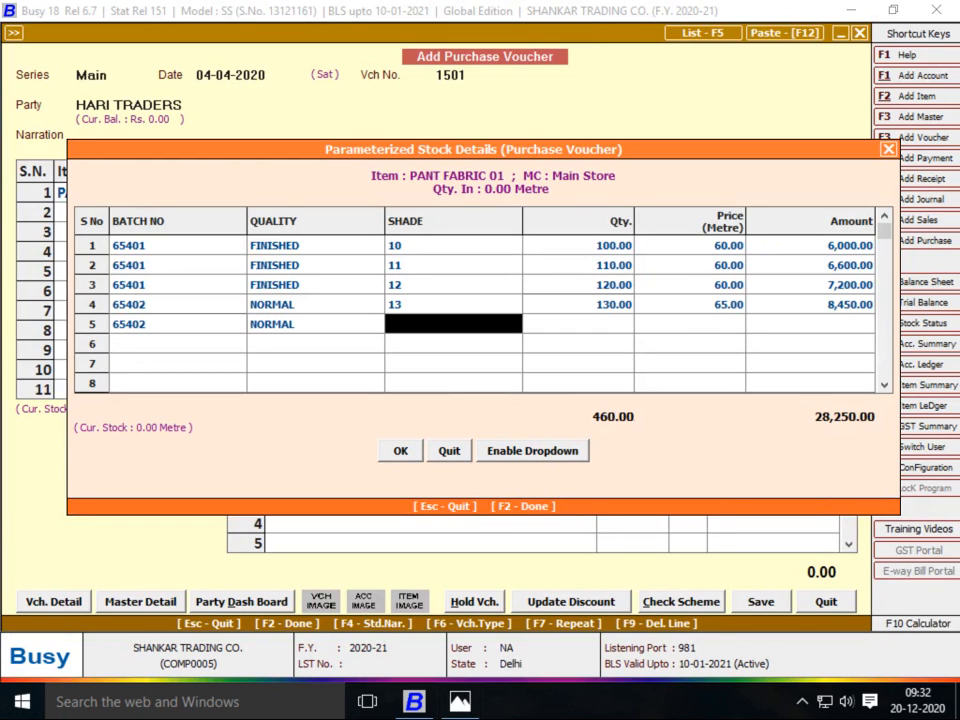
pyautogui.write('14')
pyautogui.press('Return')
pyautogui.hotkey('alt', 'Tab')
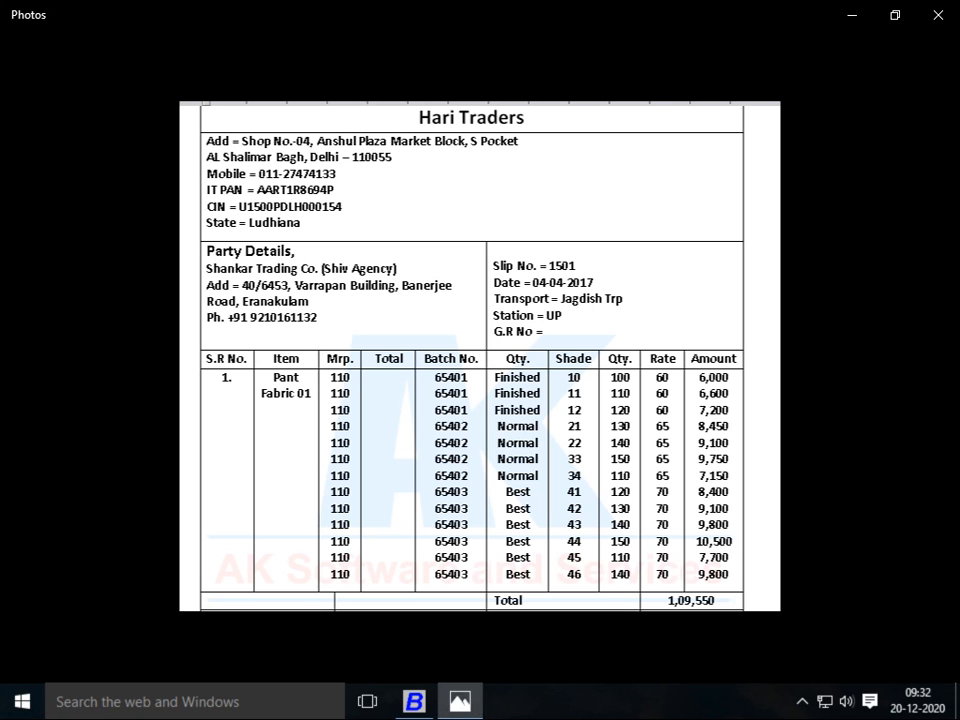
pyautogui.hotkey('alt', 'Tab')
pyautogui.press('Left')
pyautogui.write('21')
# Give row 5 quantity 140 and price 65, then begin row 6 with batch 65402
pyautogui.press('Return')
pyautogui.hotkey('alt', 'Tab')
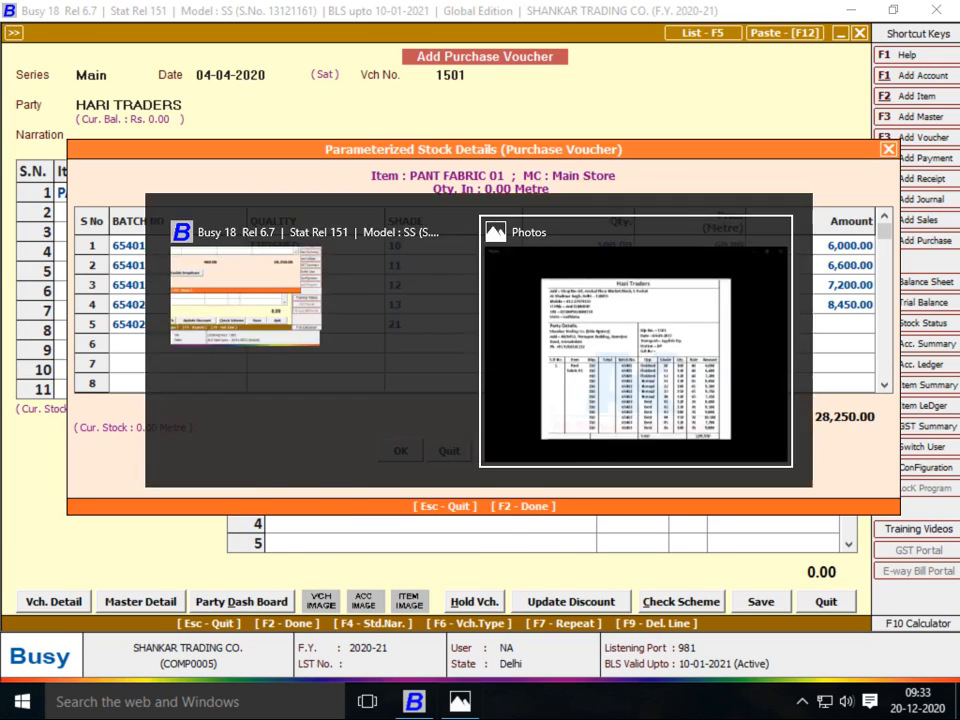
pyautogui.hotkey('alt', 'Tab')
pyautogui.write('140')
pyautogui.press('Return')
pyautogui.write('65')
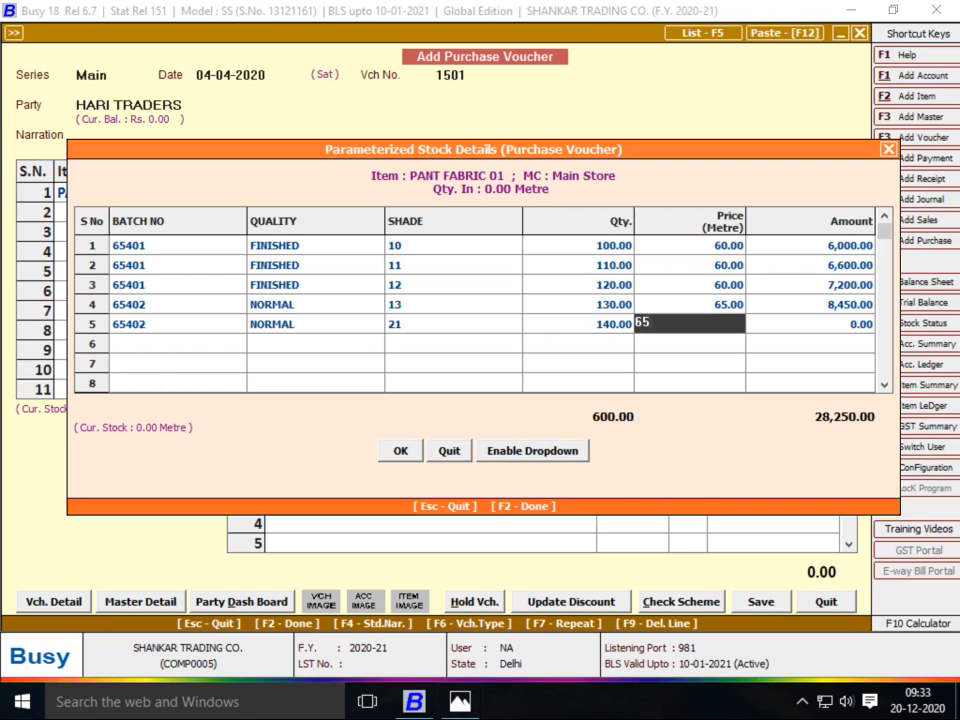
pyautogui.press('Return')
pyautogui.press('Return')
pyautogui.write('65402')
pyautogui.press('Return')
# Complete row 6 as NORMAL, shade 22, 150 metres at 65, and start row 7 with batch 65402
pyautogui.write('NORMAL')
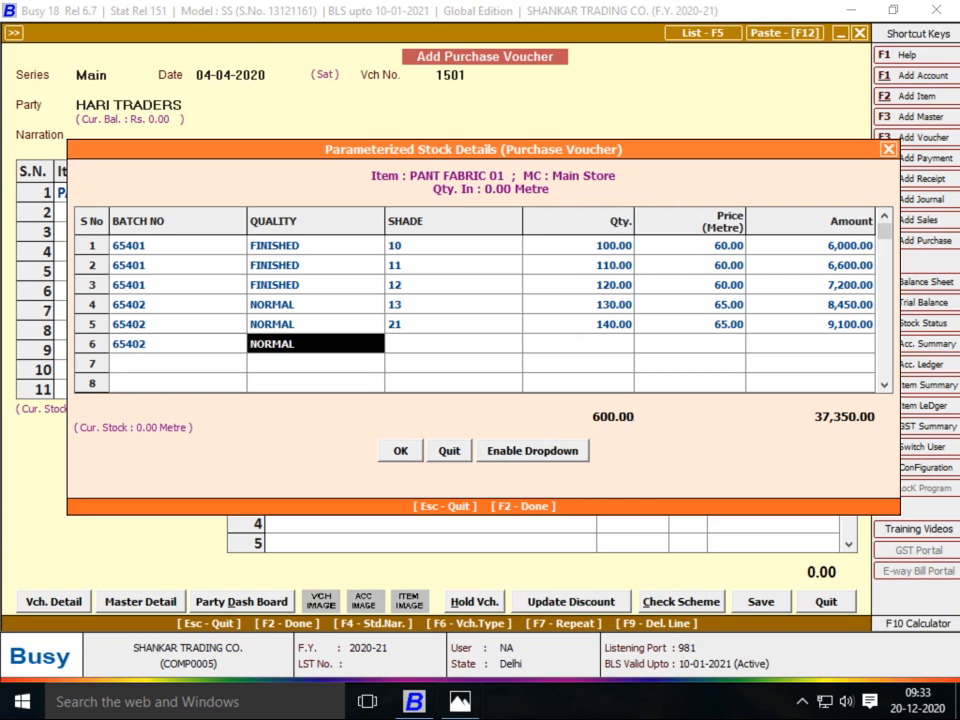
pyautogui.press('Return')
pyautogui.hotkey('alt', 'Tab')
pyautogui.hotkey('alt', 'Tab')
pyautogui.write('22')
pyautogui.press('Return')
pyautogui.hotkey('alt', 'Tab')
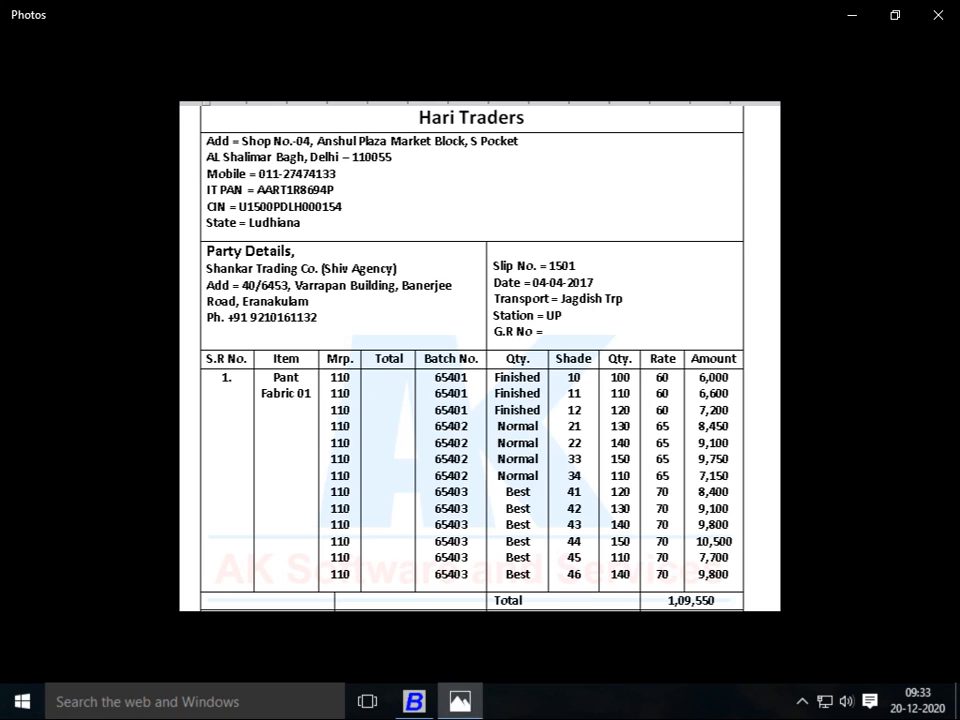
pyautogui.hotkey('alt', 'Tab')
pyautogui.write('33')
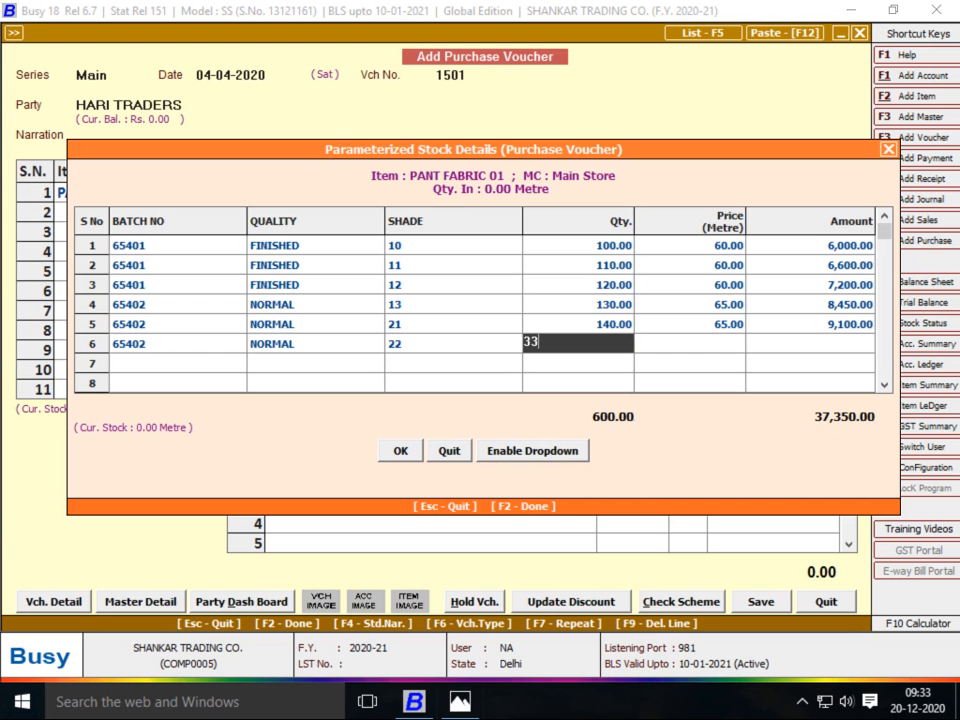
pyautogui.hotkey('alt', 'Tab')
pyautogui.hotkey('alt', 'Tab')
pyautogui.hotkey('alt', 'Tab')
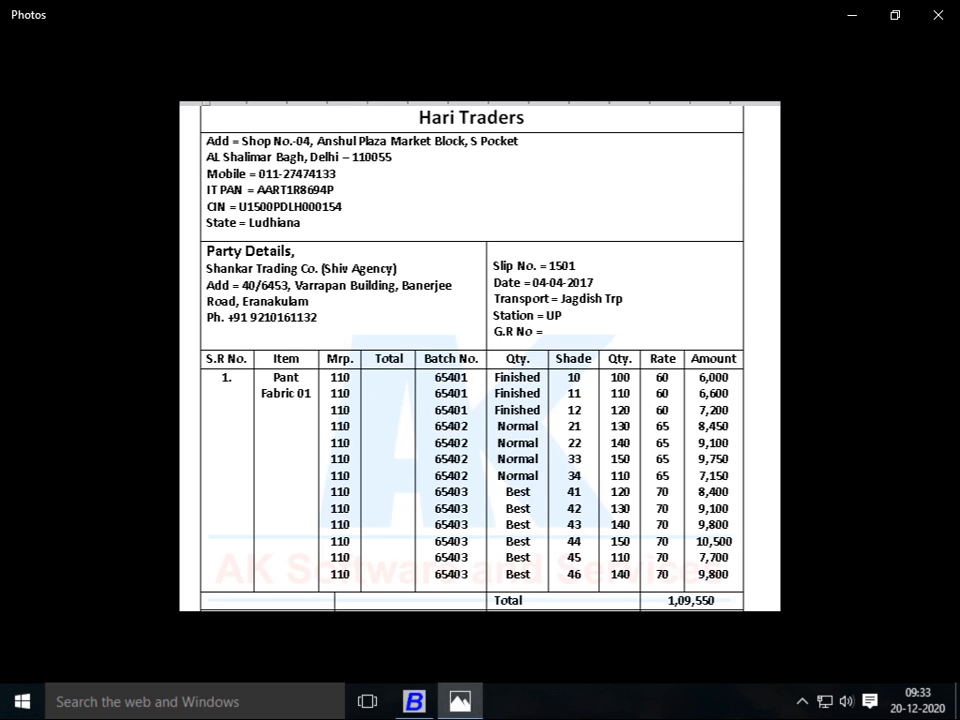
pyautogui.hotkey('alt', 'Tab')
pyautogui.press('BackSpace')
pyautogui.press('BackSpace')
pyautogui.hotkey('alt', 'Tab')
pyautogui.hotkey('alt', 'Tab')
pyautogui.write('150')
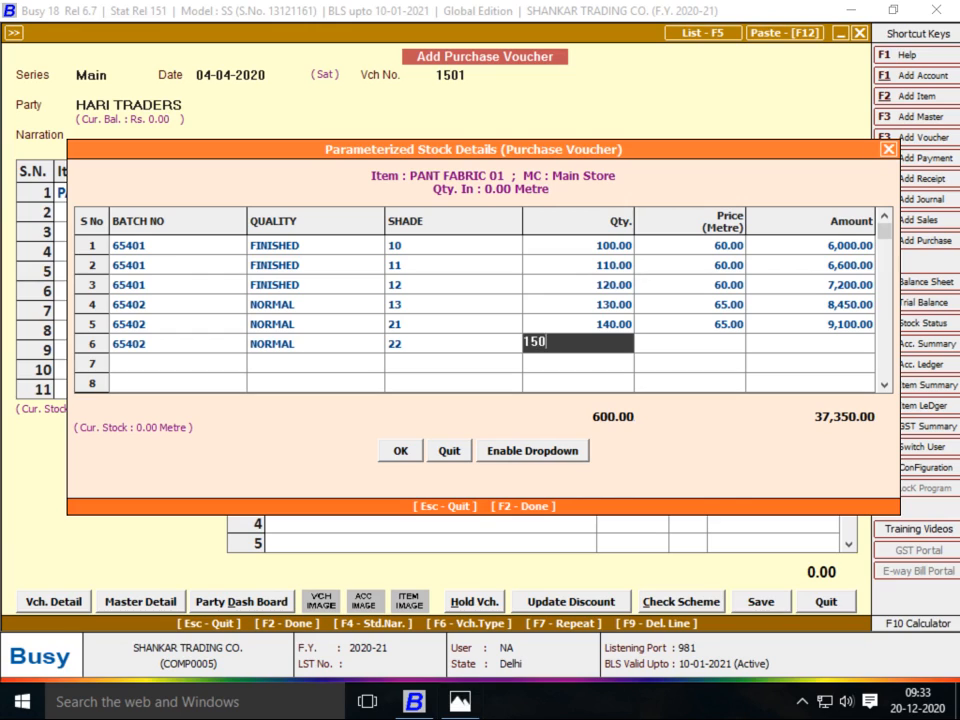
pyautogui.press('Return')
pyautogui.write('65')
pyautogui.press('Return')
pyautogui.press('Return')
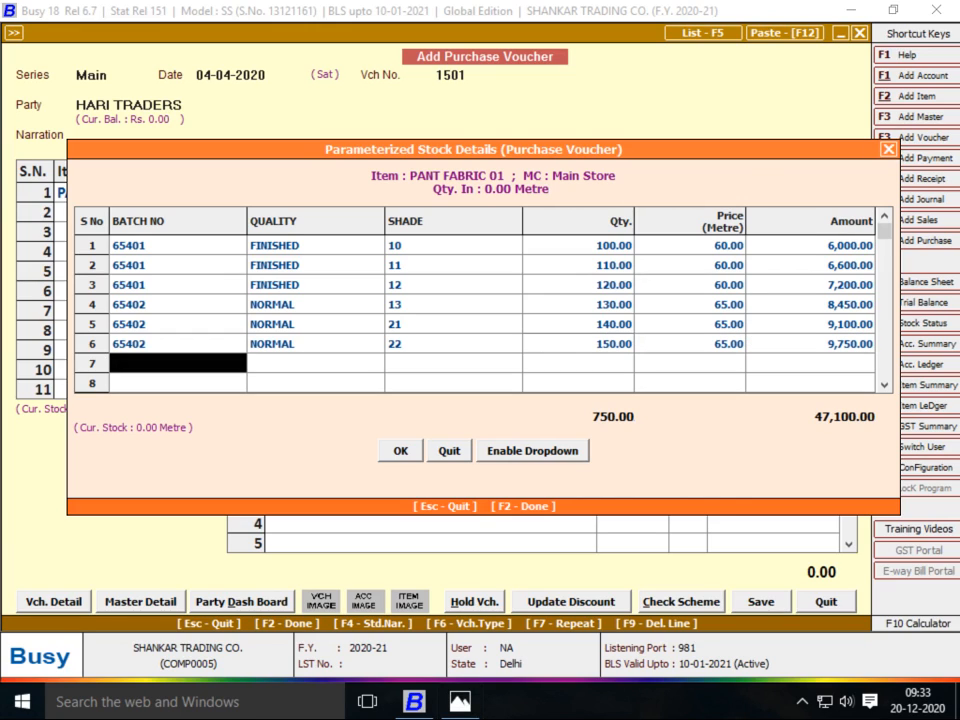
pyautogui.write('65402')
pyautogui.press('Return')
# Enter row 7 as NORMAL, shade 33, with an initial quantity of 10
pyautogui.hotkey('alt', 'Tab')
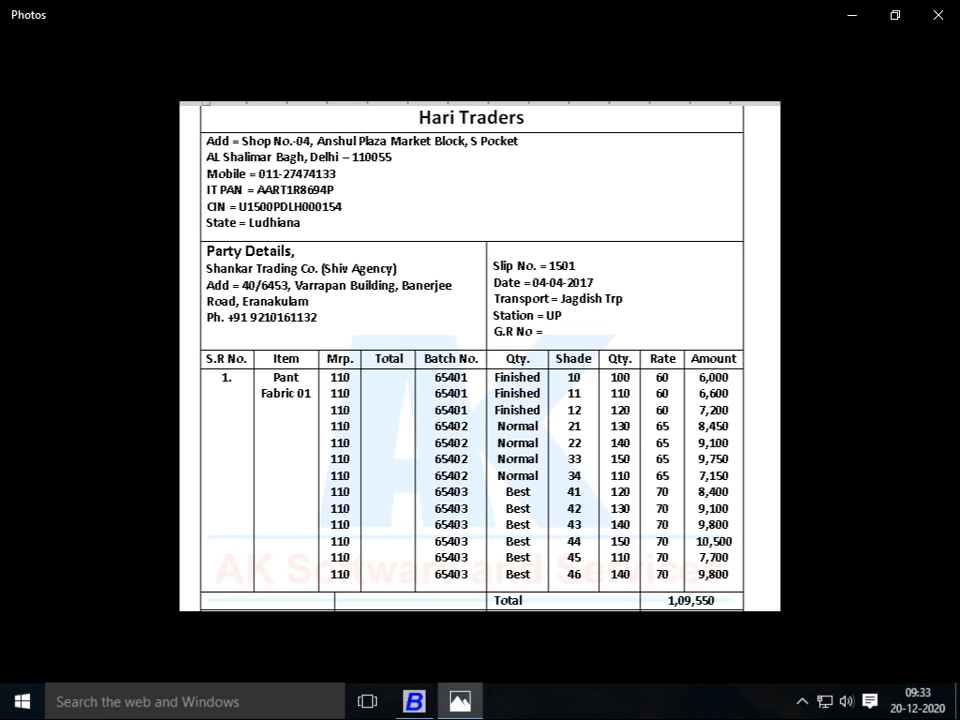
pyautogui.hotkey('alt', 'Tab')
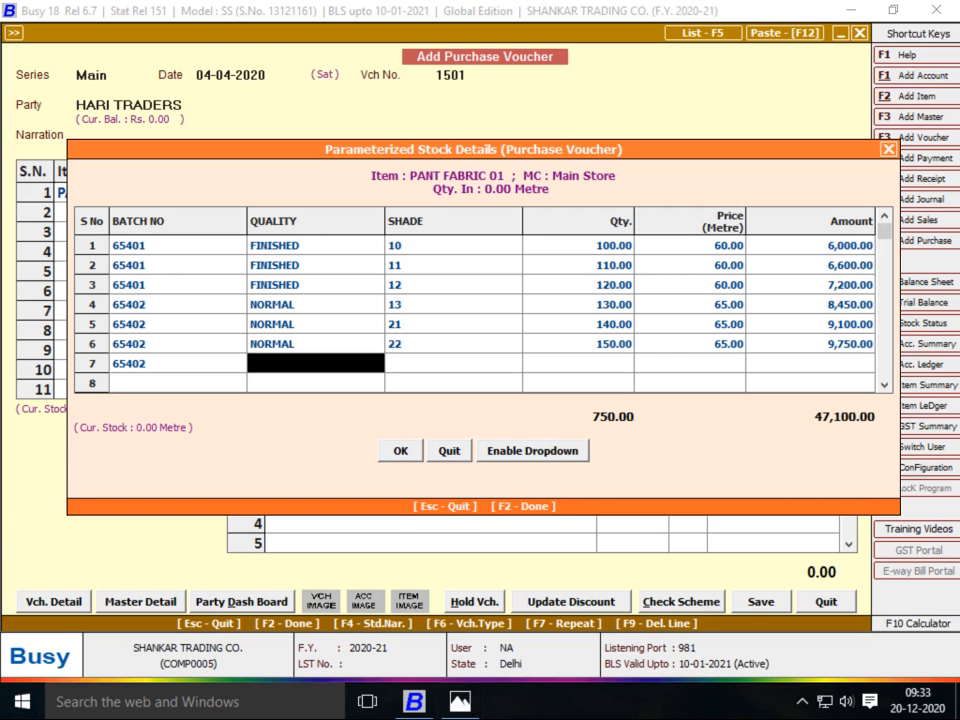
pyautogui.write('NORMAL')
pyautogui.press('Return')
pyautogui.write('33')
pyautogui.press('Return')
pyautogui.write('1')
pyautogui.hotkey('alt', 'Tab')
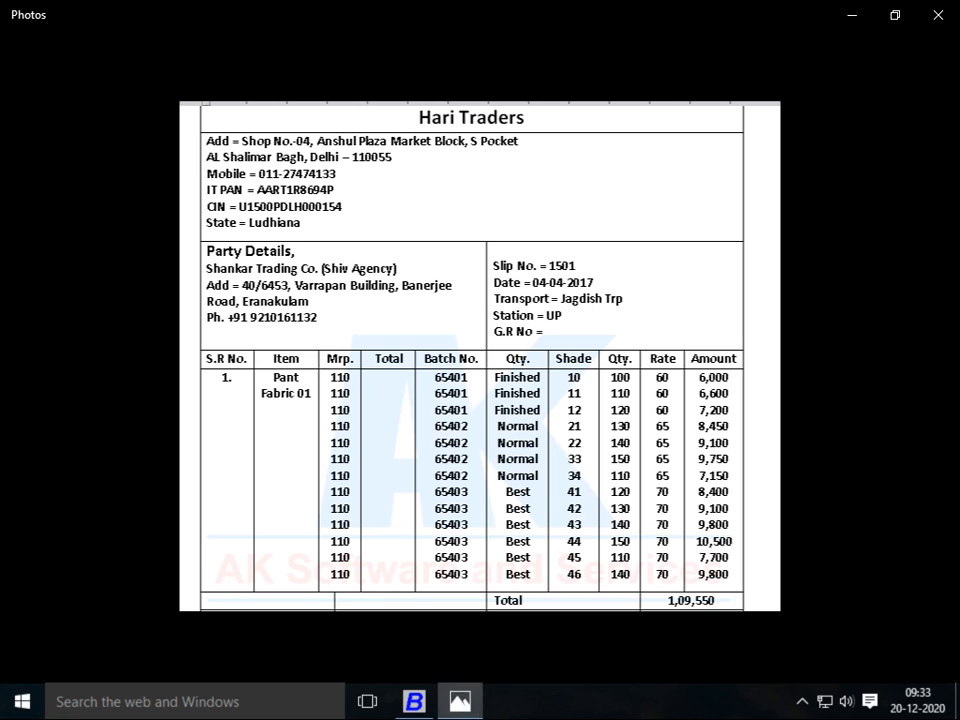
pyautogui.hotkey('alt', 'Tab')
pyautogui.write('10')
pyautogui.press('Return')
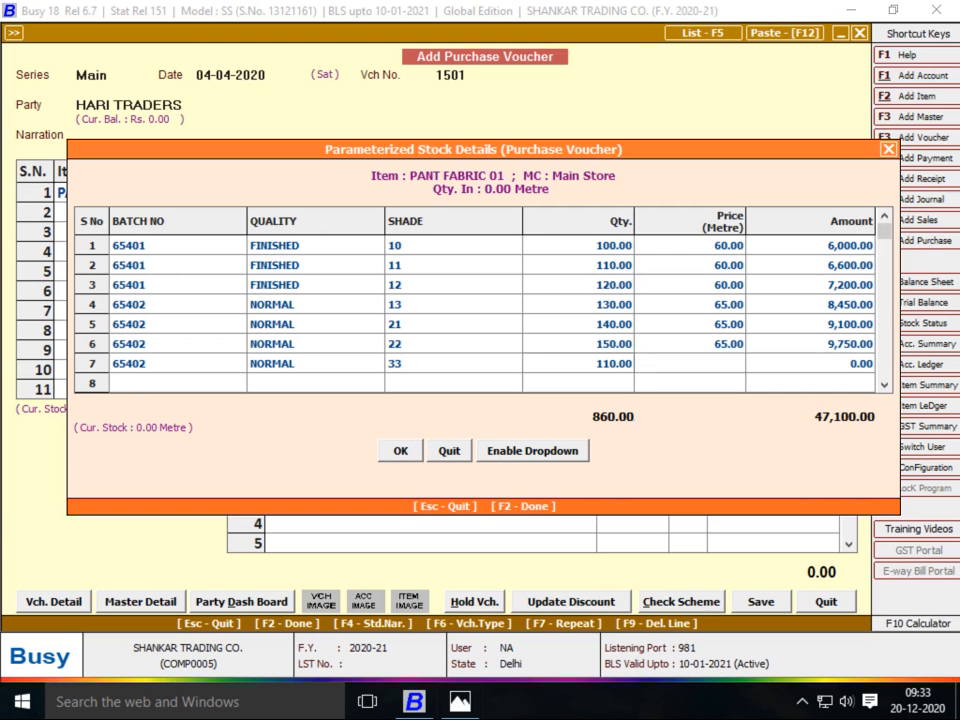
# Recheck earlier rows' shades against the bill, then set row 7 to 150 metres at 65
pyautogui.hotkey('alt', 'Tab')
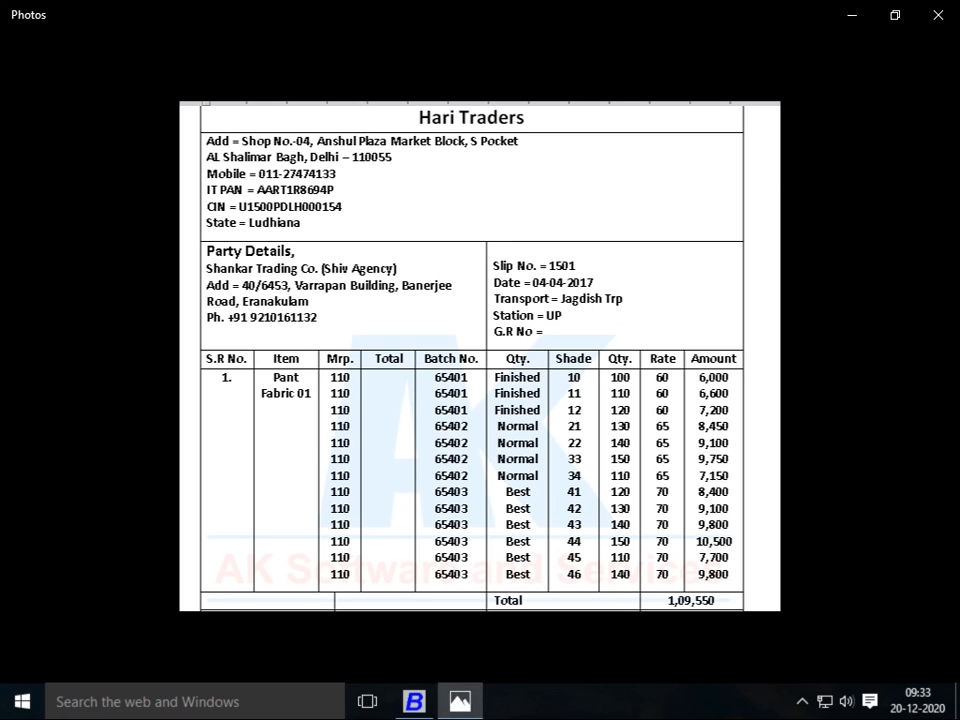
pyautogui.hotkey('alt', 'Tab')
pyautogui.hotkey('shift', 'Tab')
pyautogui.hotkey('shift', 'Tab')
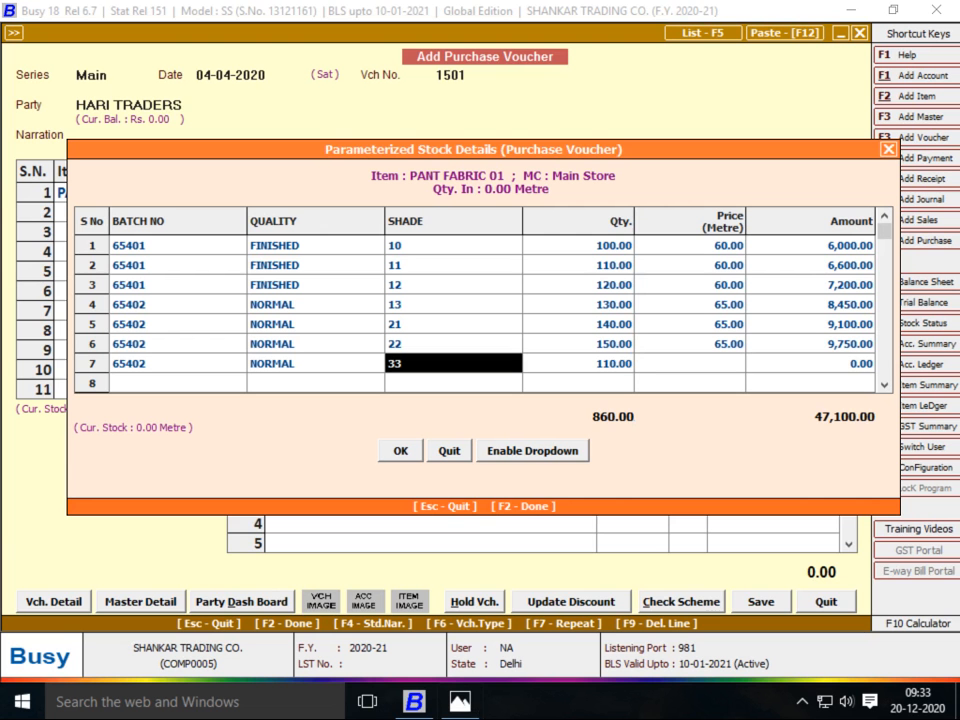
pyautogui.press('Tab')
pyautogui.hotkey('shift', 'Tab')
pyautogui.press('Up')
pyautogui.press('Up')
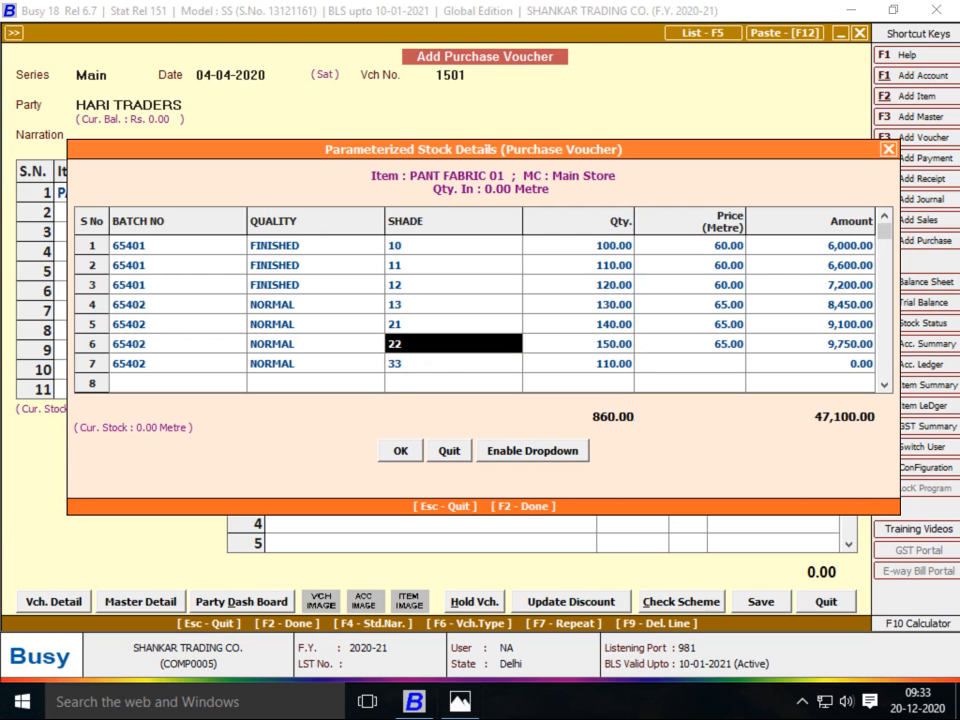
pyautogui.hotkey('alt', 'Tab')
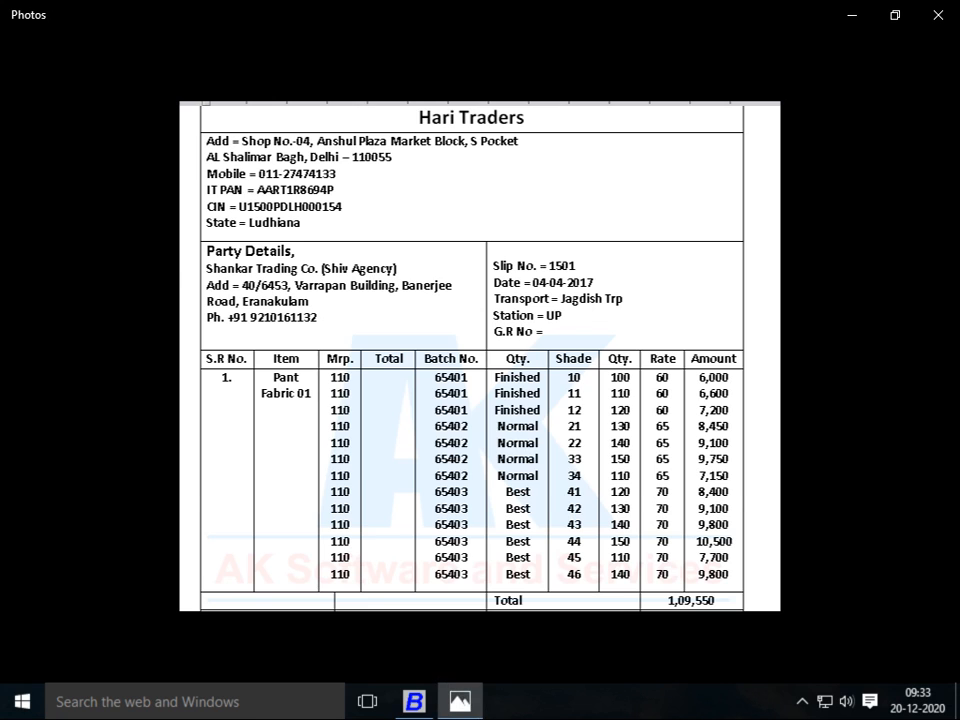
pyautogui.hotkey('alt', 'Tab')
pyautogui.press('Down')
pyautogui.hotkey('alt', 'Tab')
pyautogui.hotkey('alt', 'Tab')
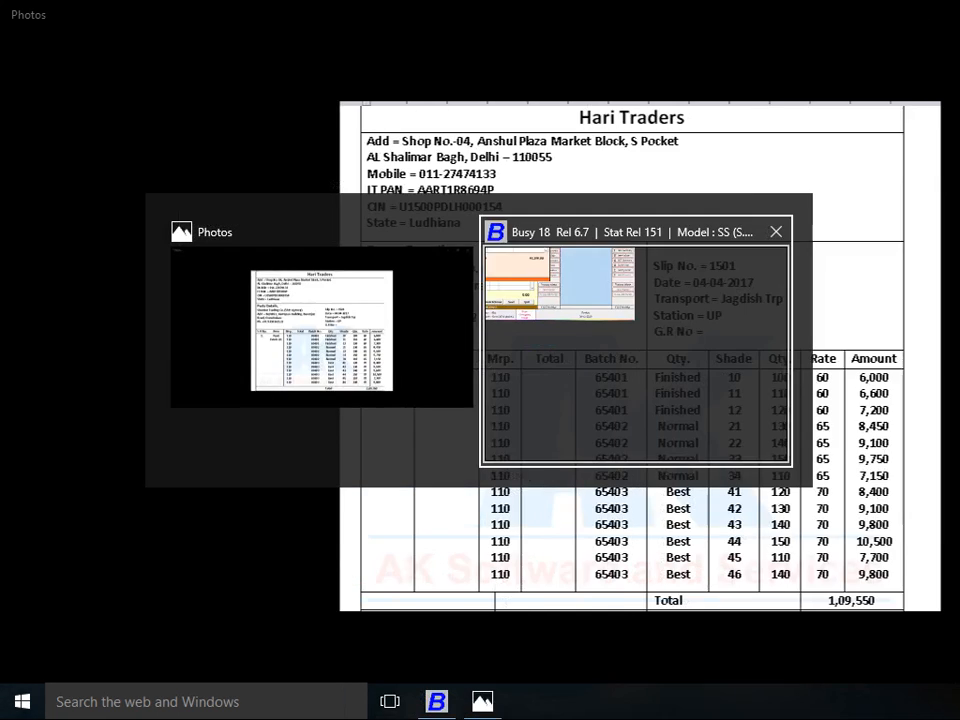
pyautogui.press('Return')
pyautogui.hotkey('alt', 'Tab')
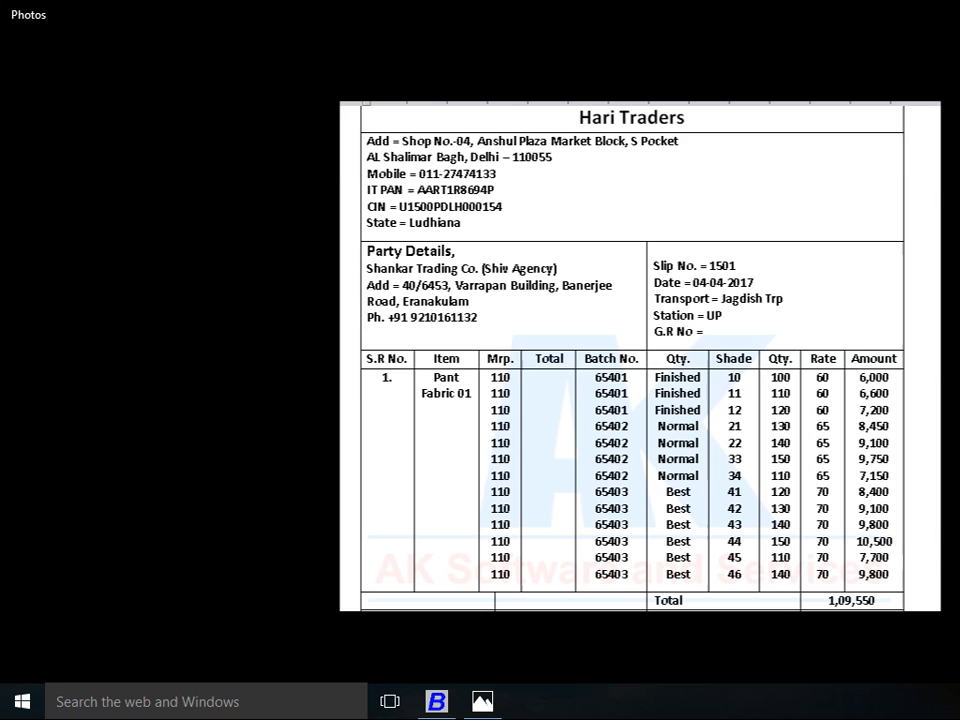
pyautogui.hotkey('alt', 'Tab')
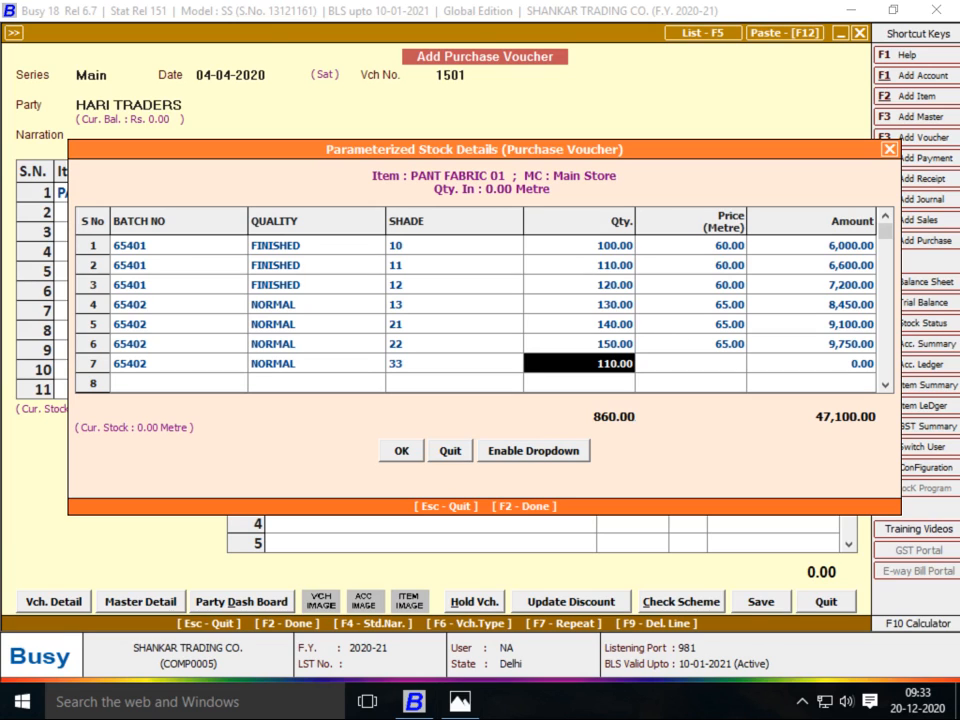
pyautogui.press('Left')
pyautogui.press('Left')
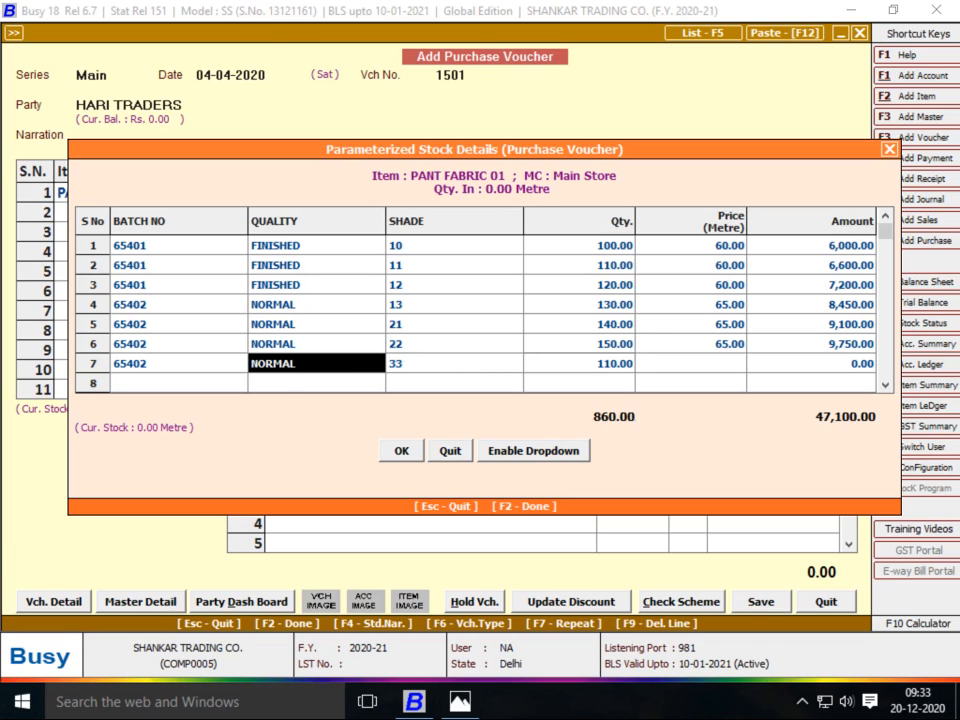
pyautogui.press('Right')
pyautogui.press('Right')
pyautogui.press('Right')
pyautogui.hotkey('alt', 'Tab')
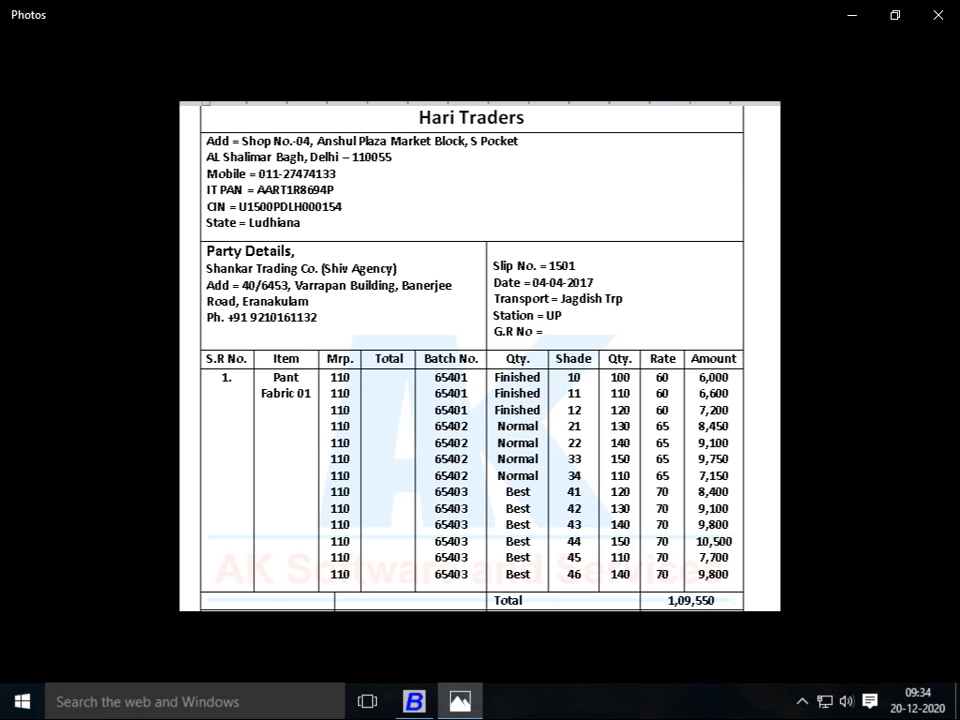
pyautogui.hotkey('alt', 'Tab')
pyautogui.write('150')
pyautogui.press('Return')
pyautogui.write('65')
pyautogui.press('Return')
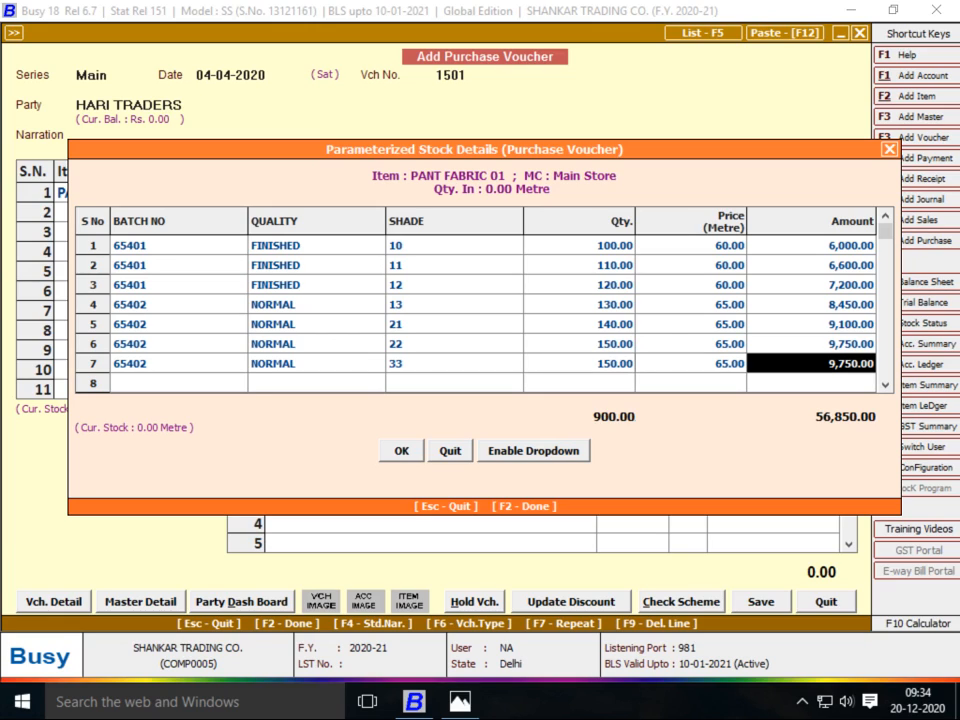
# Add a line repeating batch 65402 and NORMAL, with shade 34 and 110 metres
pyautogui.hotkey('alt', 'Tab')
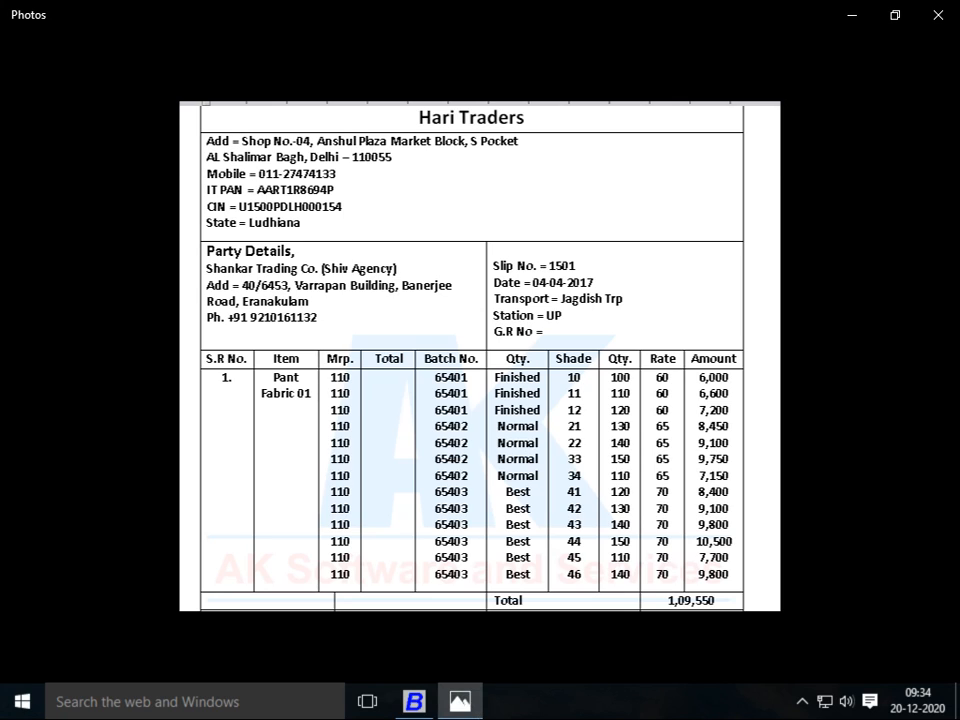
pyautogui.hotkey('alt', 'Tab')
pyautogui.press('Return')
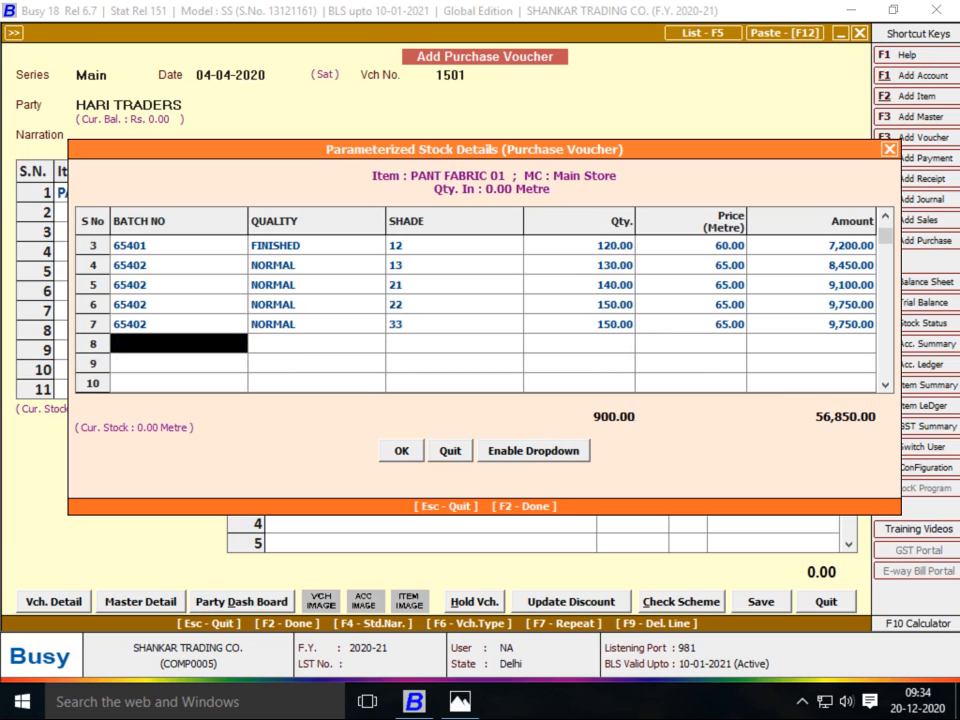
pyautogui.press('F7')
pyautogui.press('Return')
pyautogui.press('F7')
pyautogui.press('Return')
pyautogui.write('34')
pyautogui.hotkey('alt', 'Tab')
# Change row 6's quantity to 140 after comparing quantities with the bill
pyautogui.hotkey('alt', 'Tab')
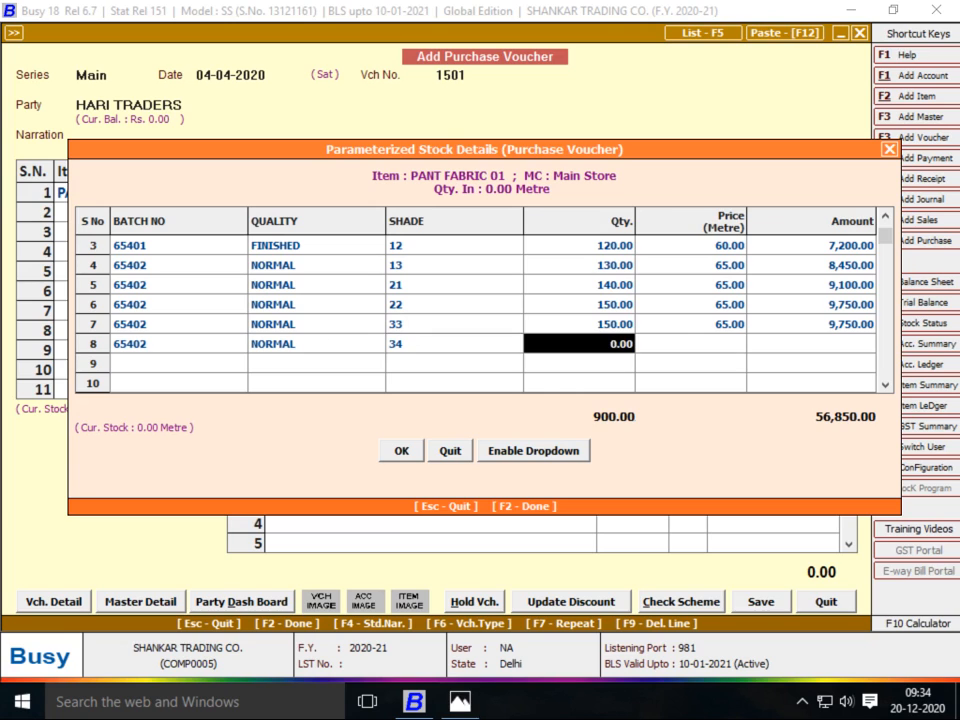
pyautogui.write('110')
pyautogui.press('Return')
pyautogui.press('Left')
pyautogui.press('Up')
pyautogui.hotkey('alt', 'Tab')
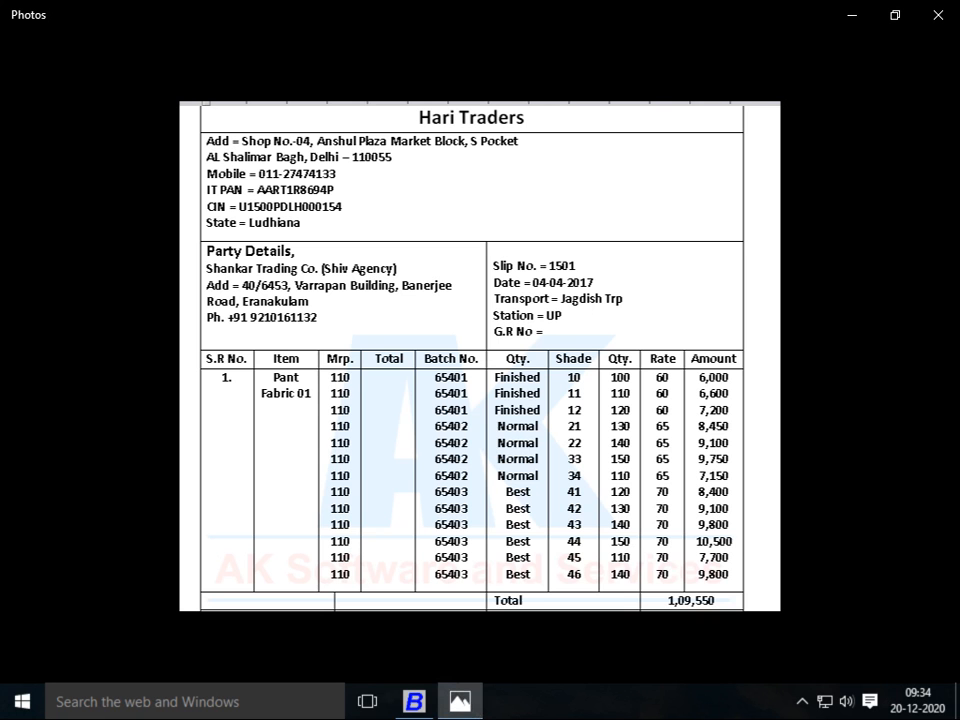
pyautogui.hotkey('alt', 'Tab')
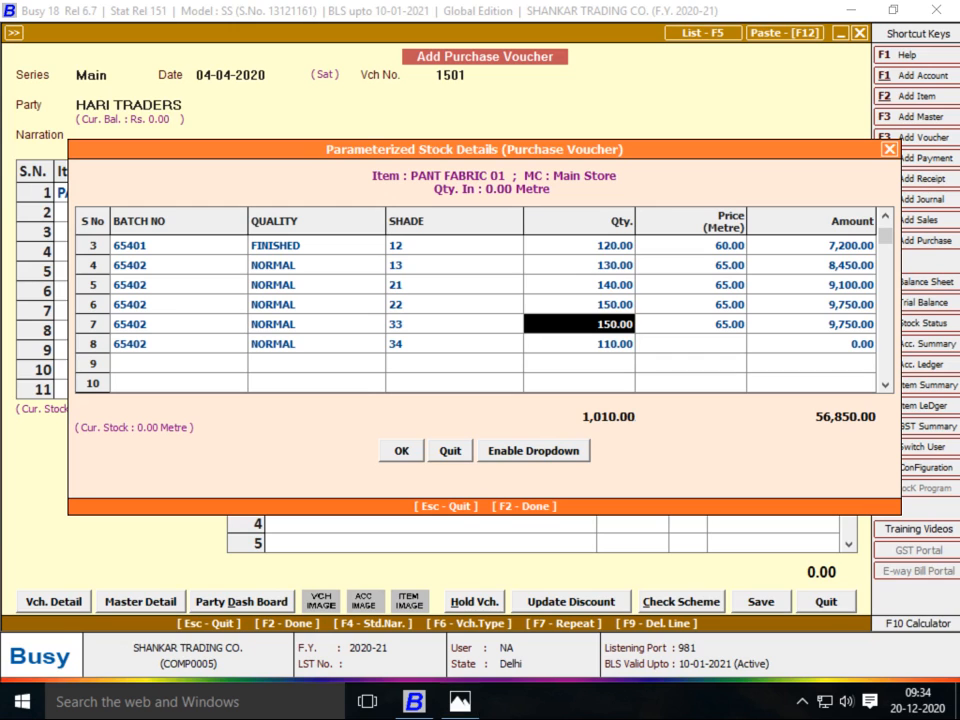
pyautogui.hotkey('alt', 'Tab')
pyautogui.hotkey('alt', 'Tab')
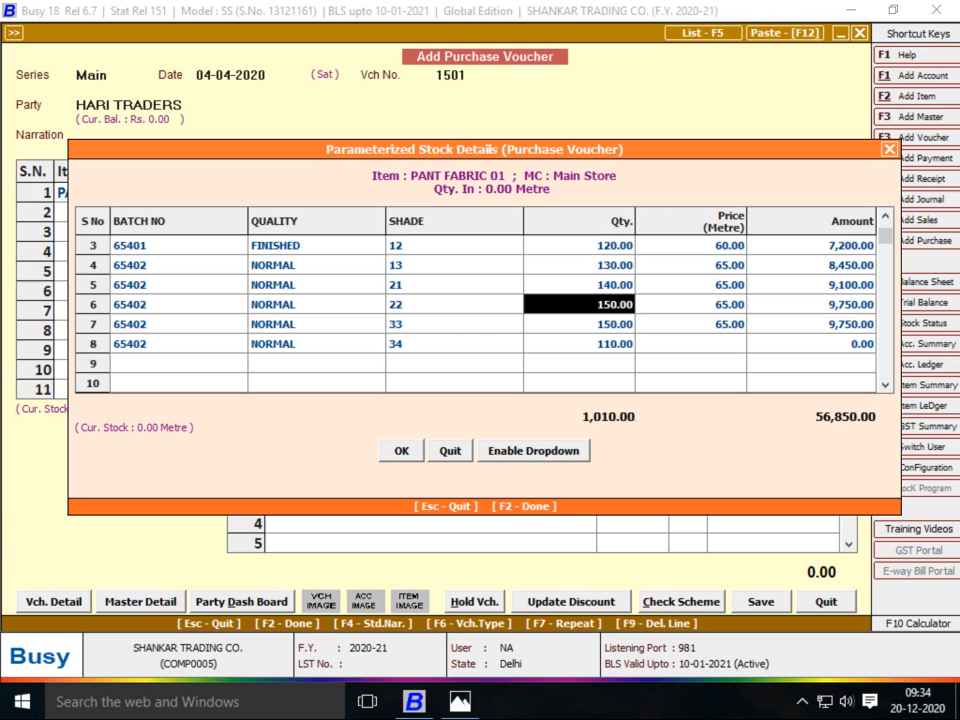
pyautogui.write('140')
pyautogui.press('Return')
pyautogui.press('Left')
pyautogui.hotkey('alt', 'Tab')
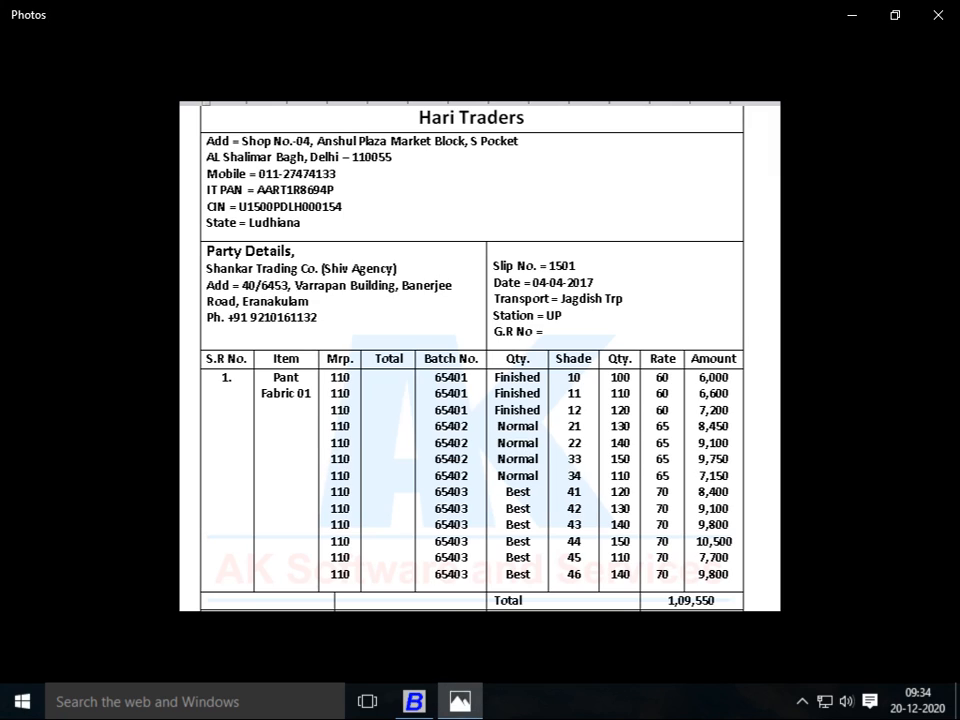
pyautogui.hotkey('alt', 'Tab')
# Enter 130 for row 5's quantity, then check the earlier quantities against the bill
pyautogui.write('130')
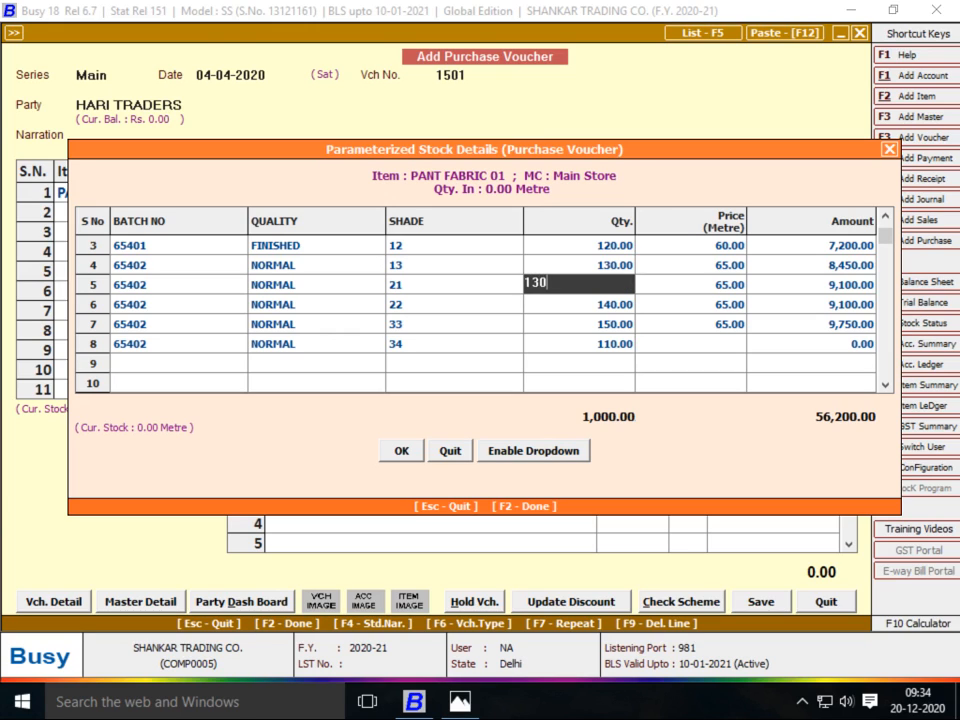
pyautogui.press('Return')
pyautogui.press('Up')
pyautogui.press('Up')
pyautogui.press('Up')
pyautogui.press('Up')
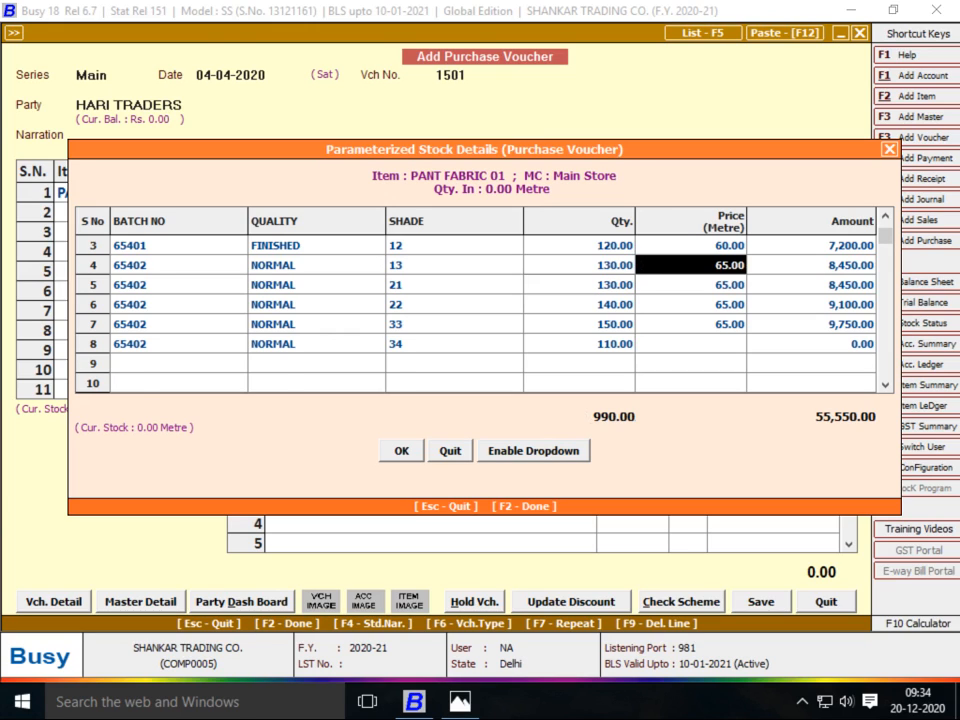
pyautogui.press('Left')
pyautogui.hotkey('alt', 'Tab')
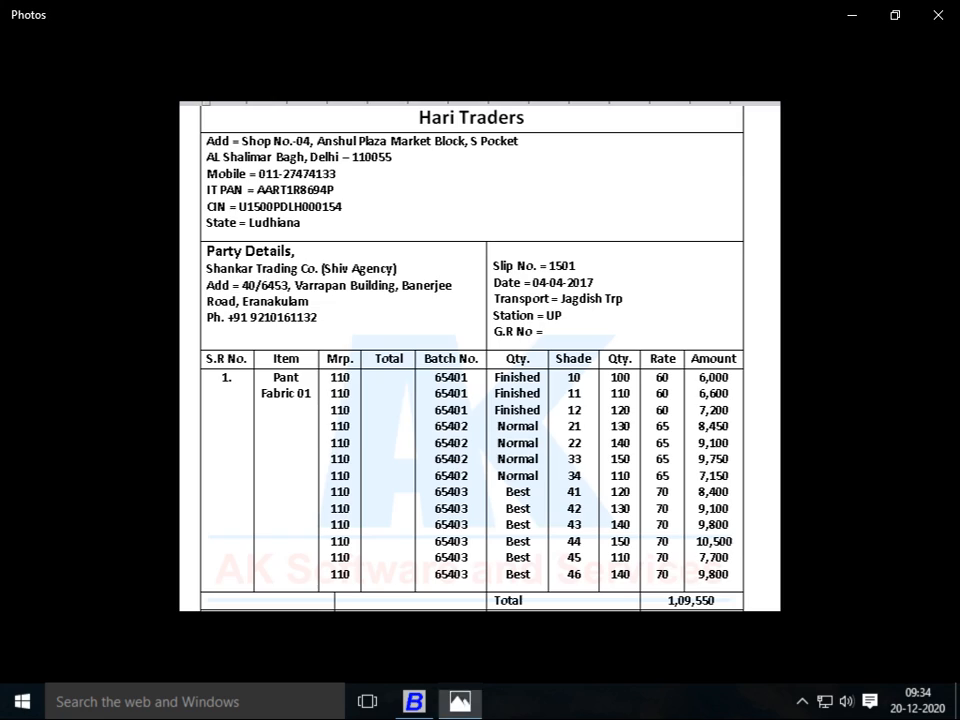
pyautogui.hotkey('alt', 'Tab')
pyautogui.hotkey('alt', 'Tab')
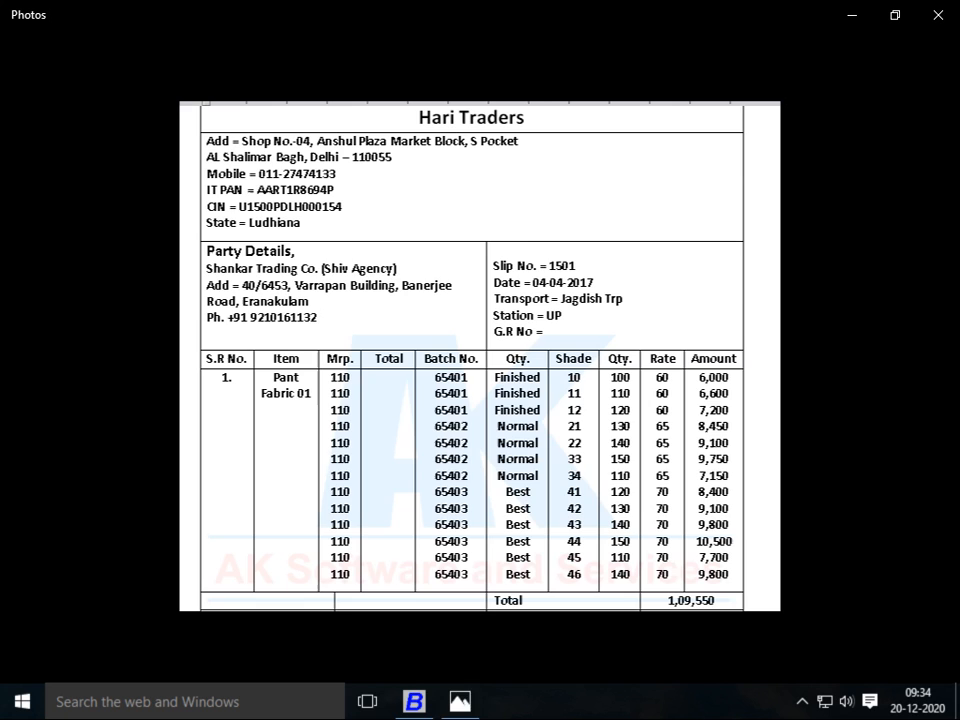
pyautogui.hotkey('alt', 'Tab')
pyautogui.hotkey('alt', 'Tab')
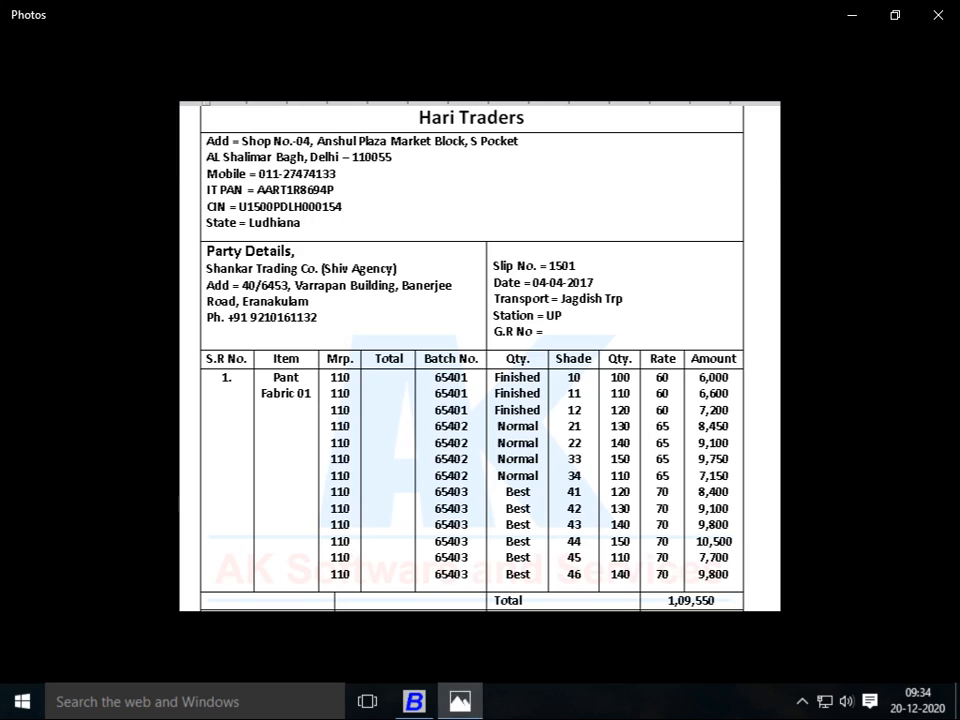
pyautogui.hotkey('alt', 'Tab')
pyautogui.press('Down')
pyautogui.hotkey('alt', 'Tab')
# Correct rows 5 and 6 quantities to 140 and 150 metres
pyautogui.hotkey('alt', 'Tab')
pyautogui.press('Down')
pyautogui.hotkey('alt', 'Tab')
pyautogui.hotkey('alt', 'Tab')
pyautogui.press('Down')
pyautogui.write('140')
pyautogui.press('Return')
pyautogui.press('Down')
pyautogui.press('Left')
pyautogui.hotkey('alt', 'Tab')
pyautogui.hotkey('alt', 'Tab')
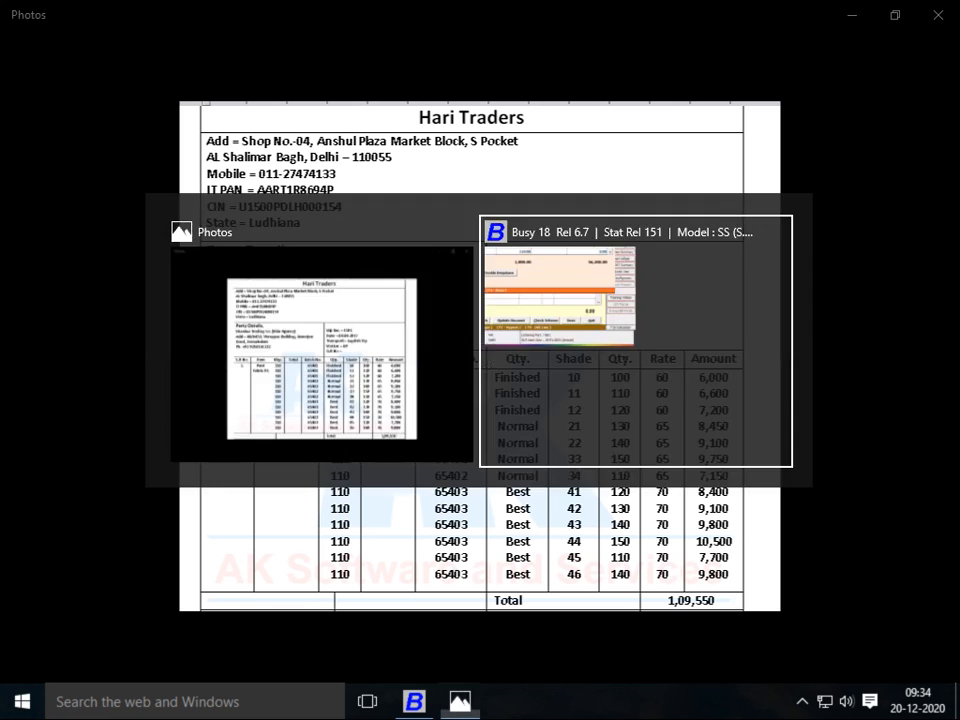
pyautogui.write('150')
pyautogui.press('Return')
# Correct rows 7 and 8 quantities to 110 and 120 metres
pyautogui.press('Down')
pyautogui.press('Left')
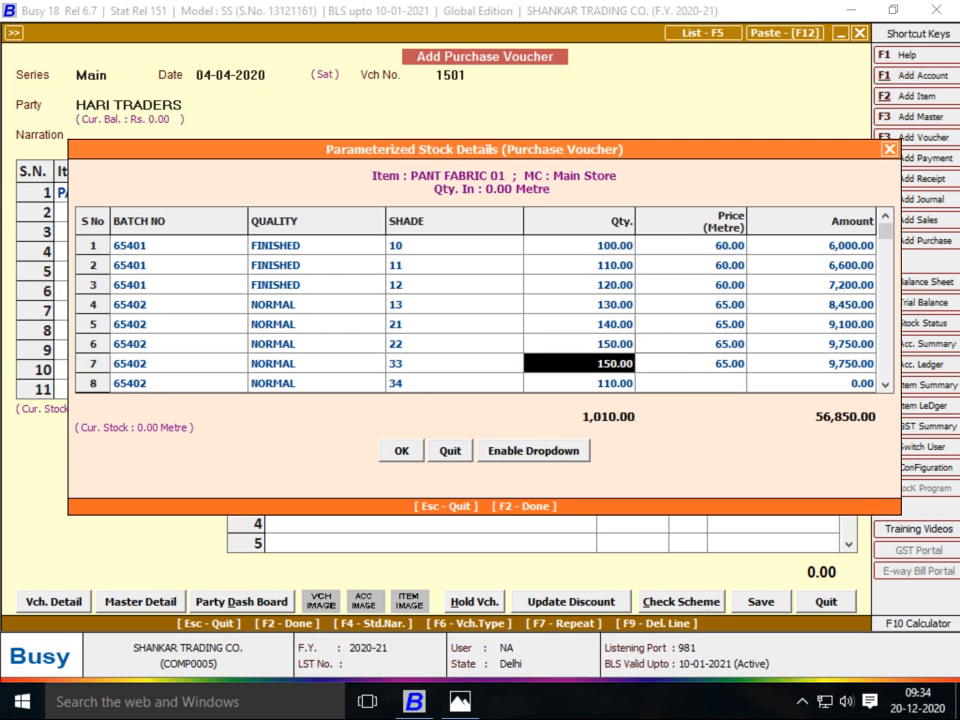
pyautogui.hotkey('alt', 'Tab')
pyautogui.hotkey('alt', 'Tab')
pyautogui.write('110')
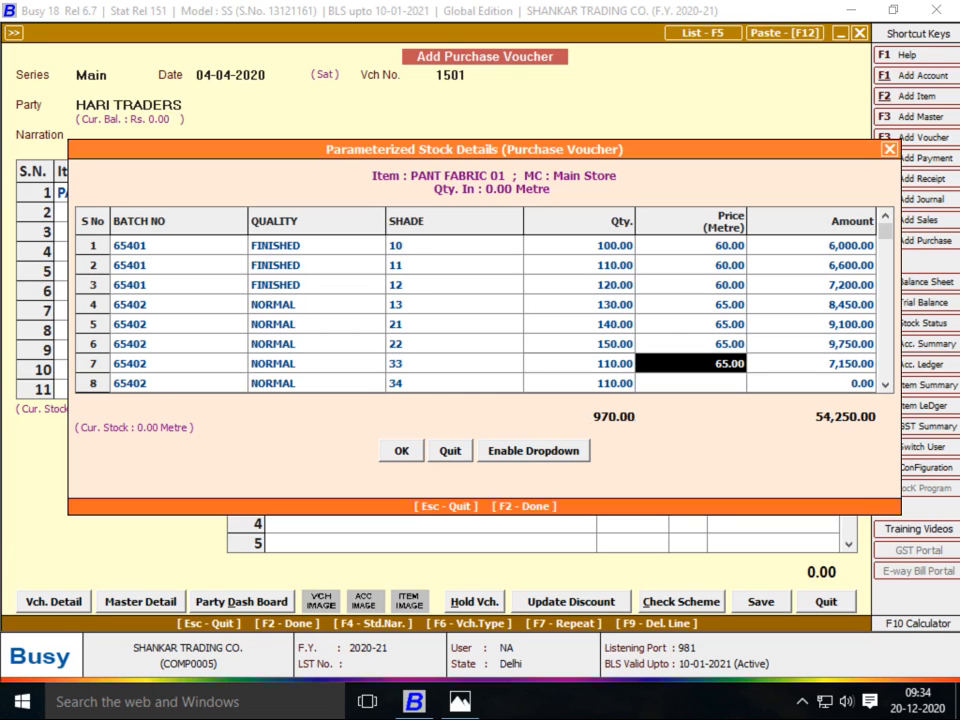
pyautogui.press('Return')
pyautogui.press('Down')
pyautogui.press('Left')
pyautogui.write('120')
pyautogui.press('Return')
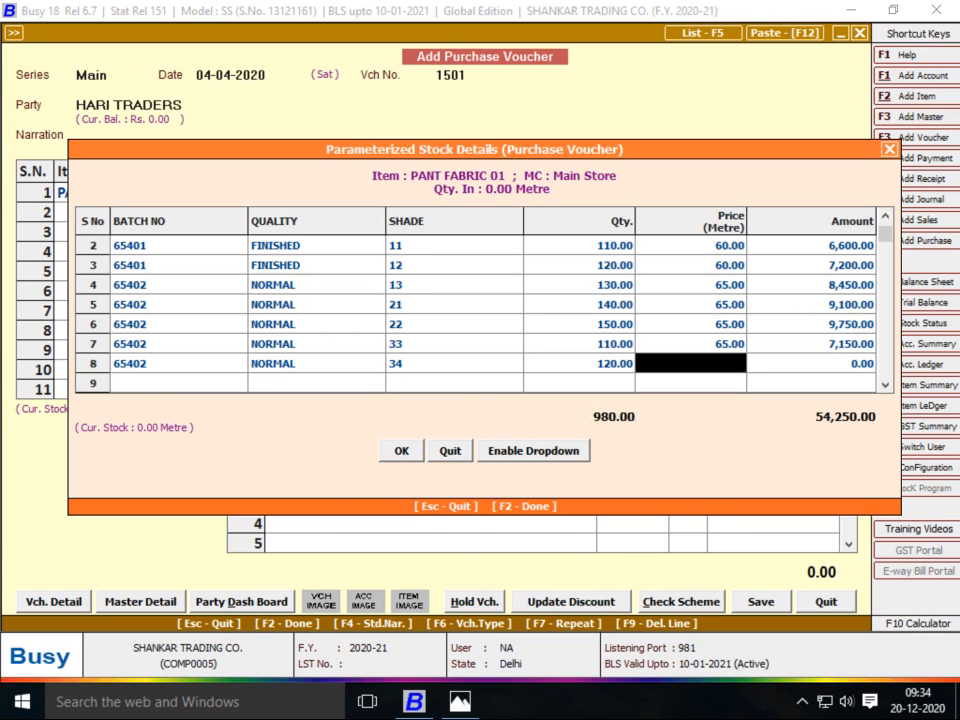
# Set row 8's price to 70 per metre and its quality to BEST
pyautogui.hotkey('alt', 'Tab')
pyautogui.hotkey('alt', 'Tab')
pyautogui.write('70')
pyautogui.press('Return')
pyautogui.press('Left')
pyautogui.press('Left')
pyautogui.press('Left')
pyautogui.press('Left')
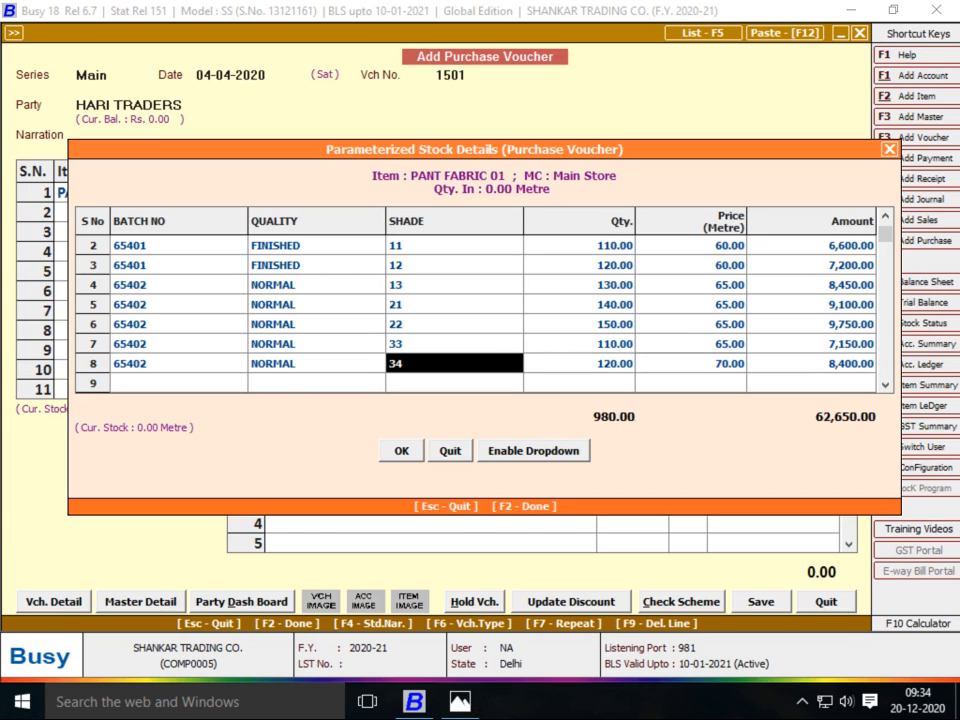
pyautogui.hotkey('alt', 'Tab')
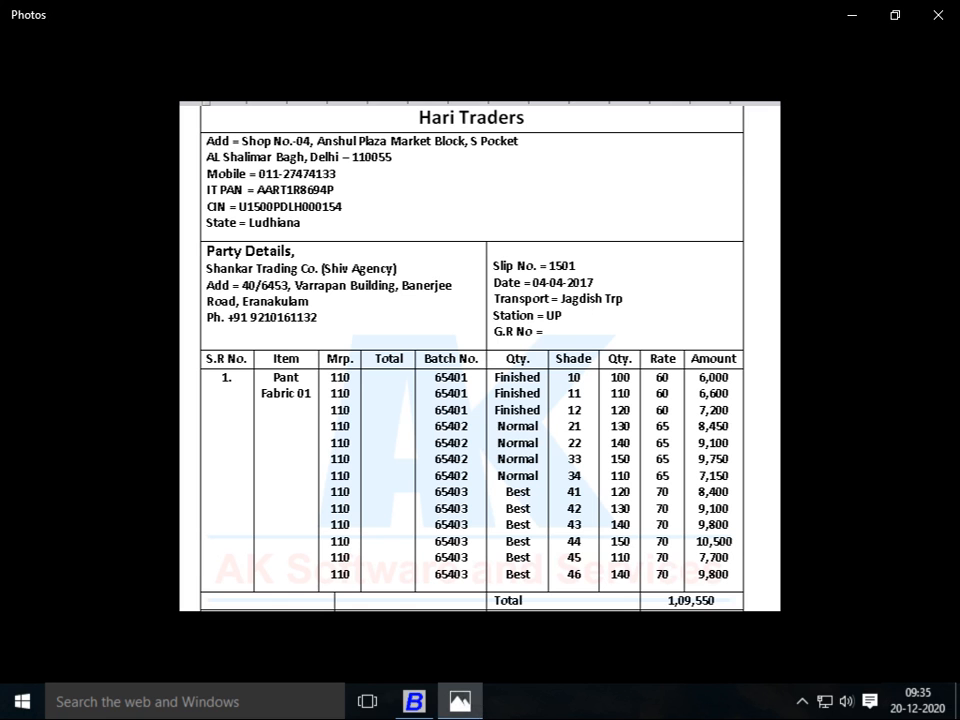
pyautogui.hotkey('alt', 'Tab')
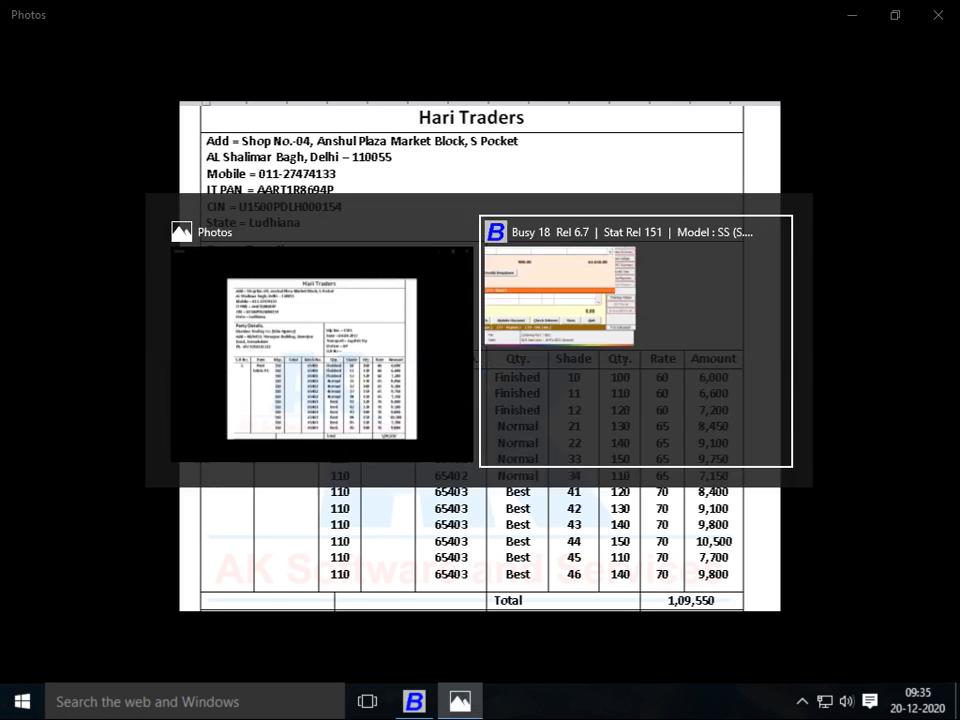
pyautogui.press('Right')
pyautogui.write('BEST')
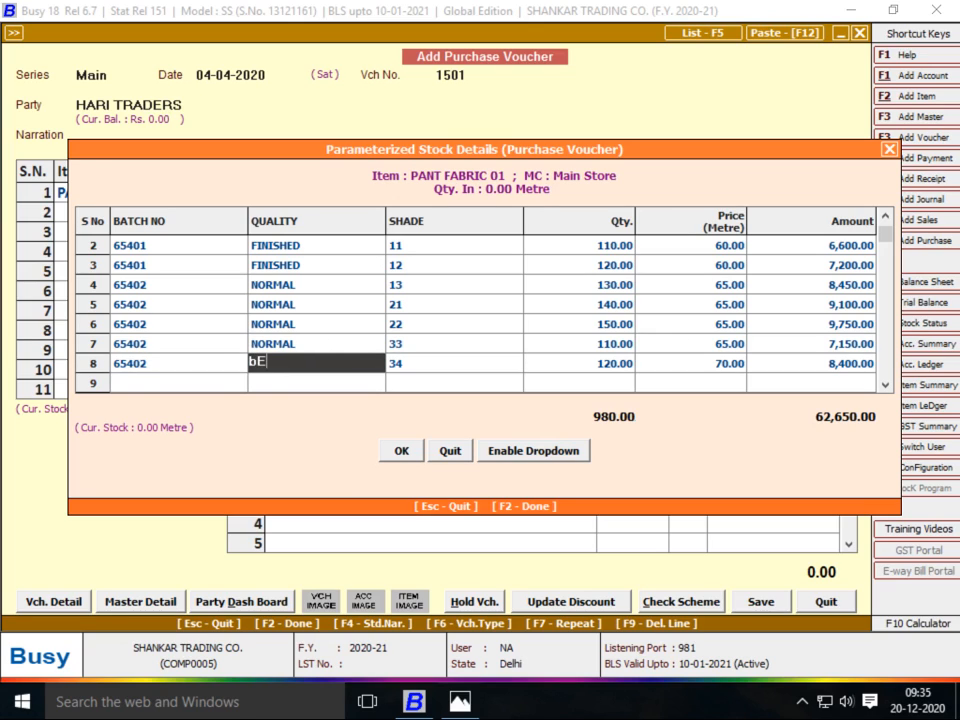
pyautogui.press('Return')
# Change row 8's batch number to 65403
pyautogui.hotkey('alt', 'Tab')
pyautogui.hotkey('alt', 'Tab')
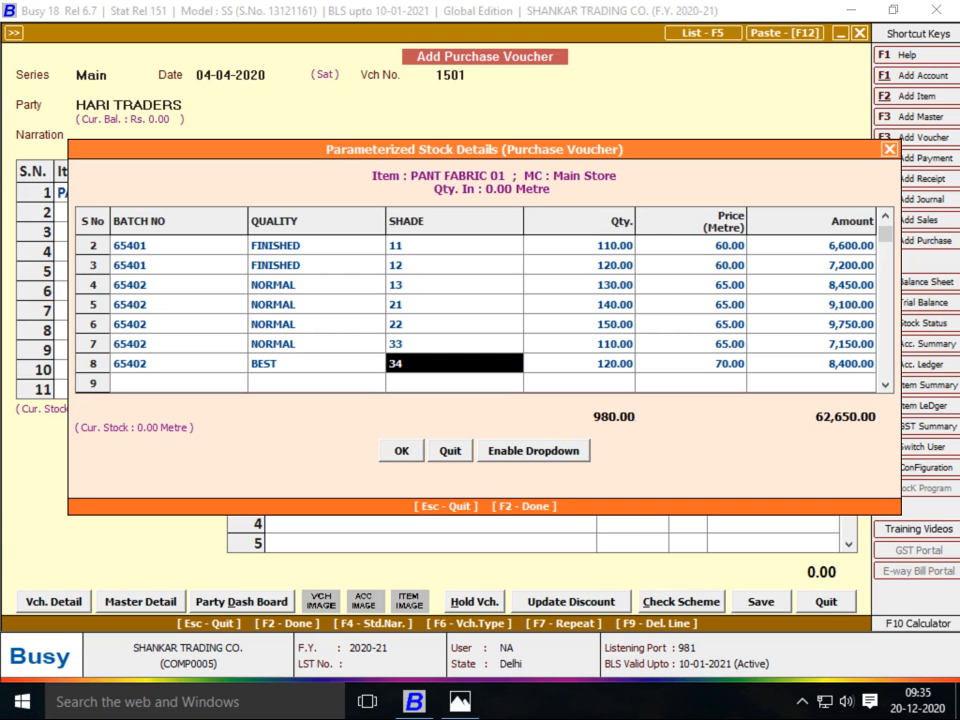
pyautogui.press('Left')
pyautogui.press('Left')
pyautogui.write('654402')
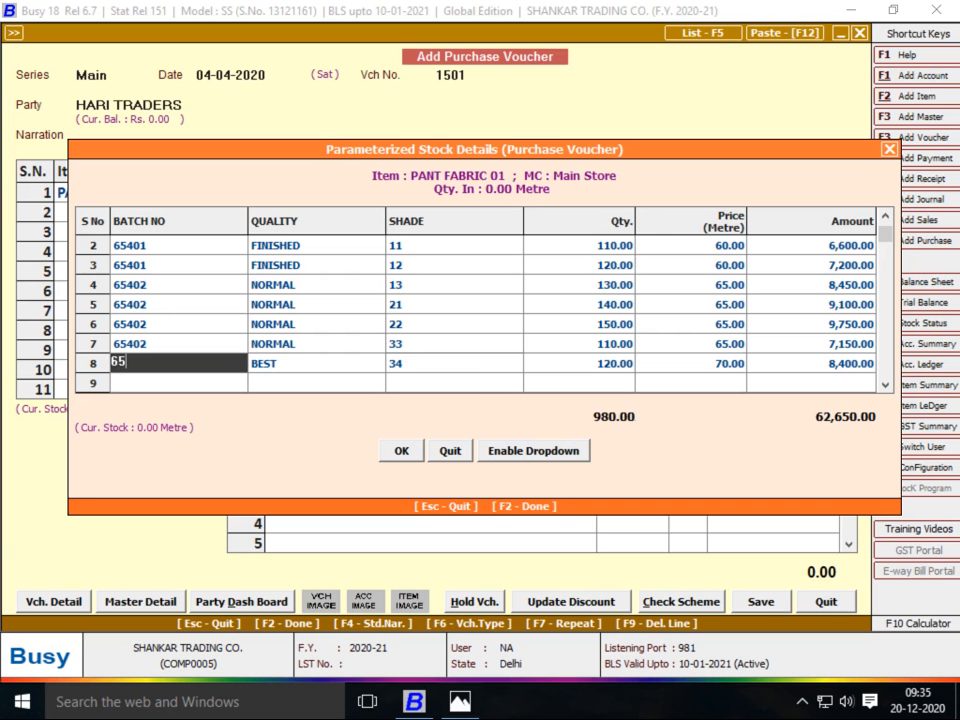
pyautogui.press('BackSpace')
pyautogui.press('BackSpace')
pyautogui.press('BackSpace')
pyautogui.write('03')
pyautogui.press('Return')
pyautogui.press('Return')
pyautogui.press('Return')
pyautogui.press('Return')
pyautogui.press('Return')
pyautogui.press('Return')
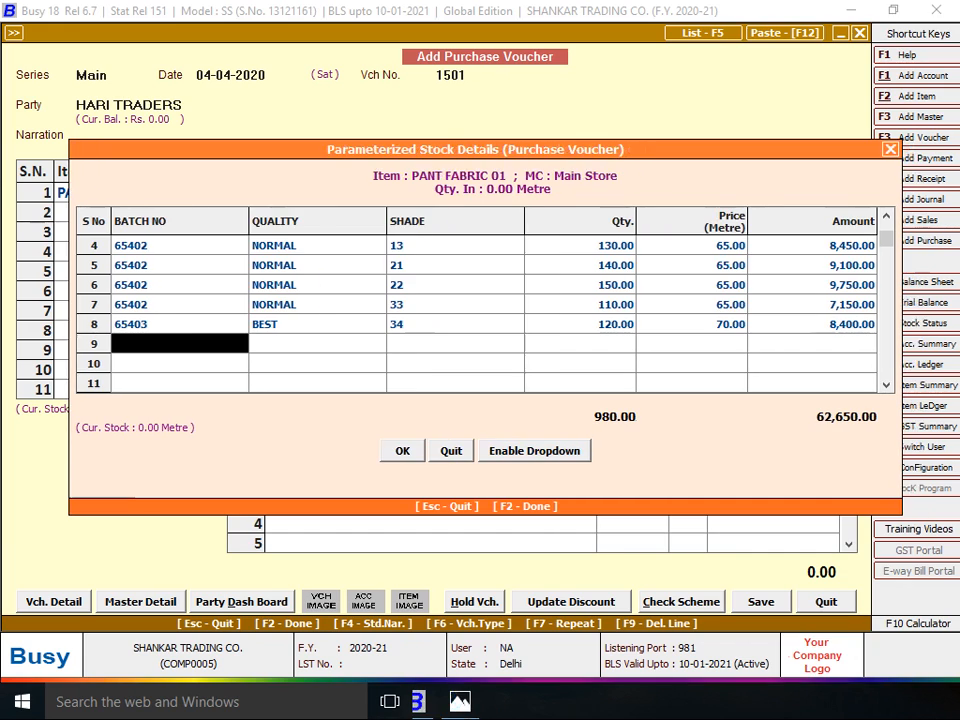
# Start row 9 with batch 65403, BEST quality and shade 41
pyautogui.write('65403')
pyautogui.press('Return')
pyautogui.write('BEST')
pyautogui.press('Return')
pyautogui.hotkey('alt', 'Tab')
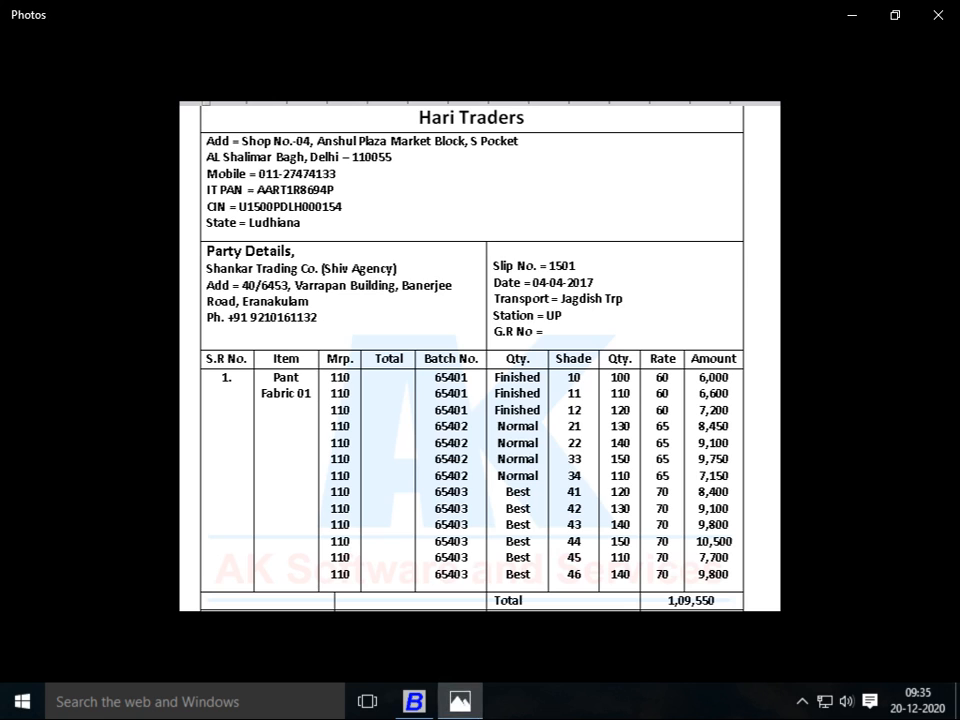
pyautogui.hotkey('alt', 'Tab')
# Review row 8's batch, quality and shade against the bill image
pyautogui.hotkey('alt', 'Tab')
pyautogui.hotkey('alt', 'Tab')
pyautogui.write('41')
pyautogui.press('Return')
pyautogui.hotkey('alt', 'Tab')
pyautogui.hotkey('alt', 'Tab')
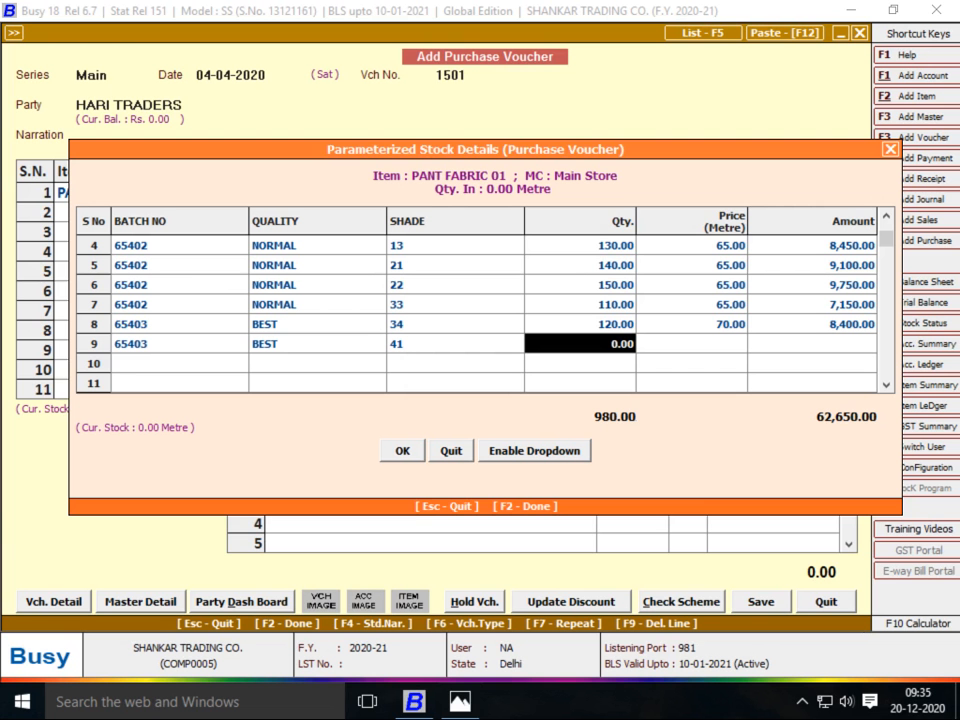
pyautogui.press('Left')
pyautogui.press('Up')
pyautogui.hotkey('alt', 'Tab')
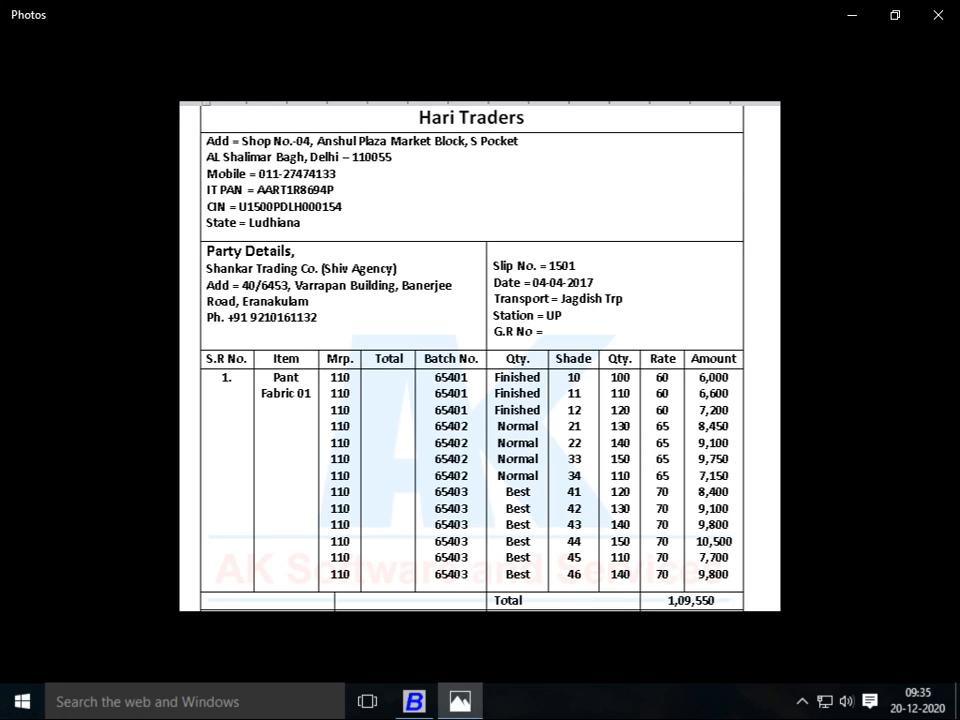
pyautogui.hotkey('alt', 'Tab')
pyautogui.press('Left')
pyautogui.press('Left')
pyautogui.press('Right')
pyautogui.press('Right')
pyautogui.hotkey('alt', 'Tab')
pyautogui.hotkey('alt', 'Tab')
pyautogui.press('Left')
pyautogui.press('Up')
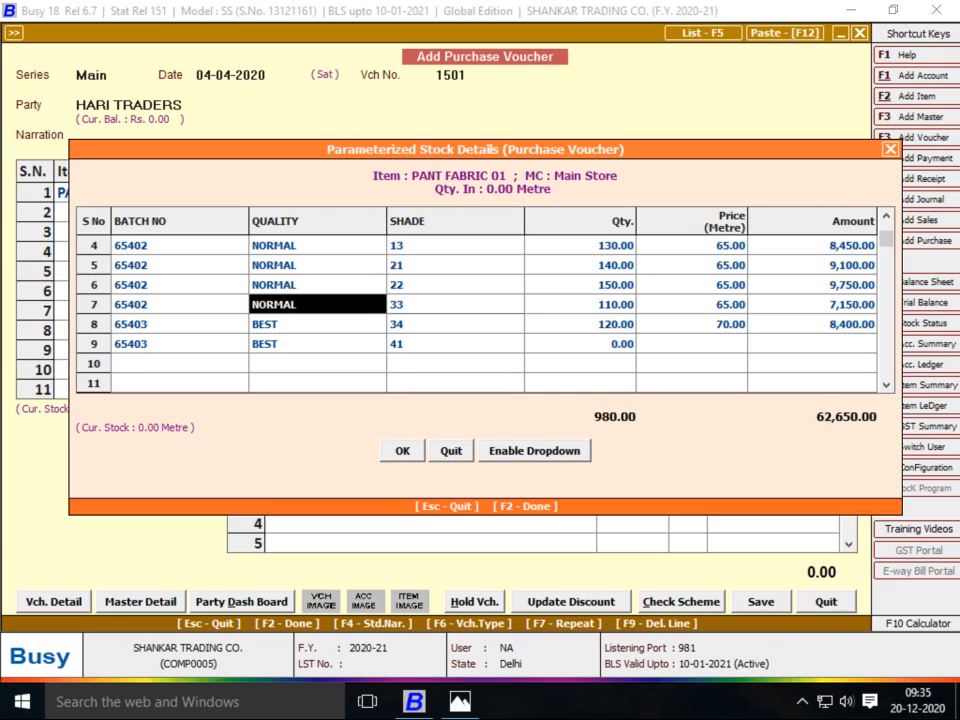
# Compare the stock lines' shades with the bill, starting from row 4's shade
pyautogui.press('Down')
pyautogui.press('Left')
pyautogui.press('Right')
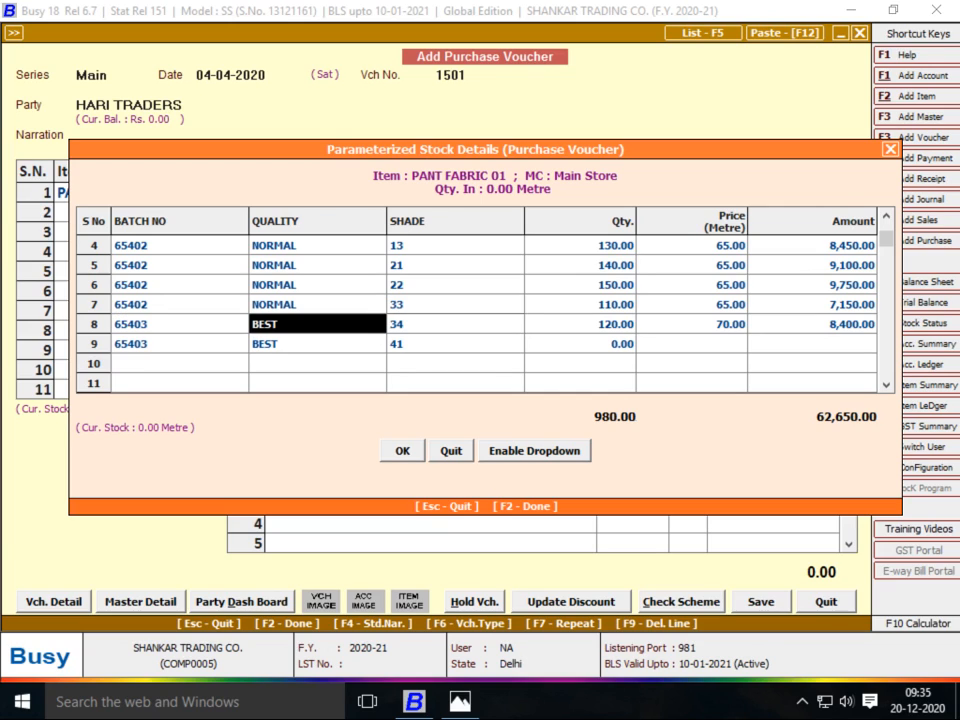
pyautogui.press('Right')
pyautogui.press('Left')
pyautogui.hotkey('alt', 'Tab')
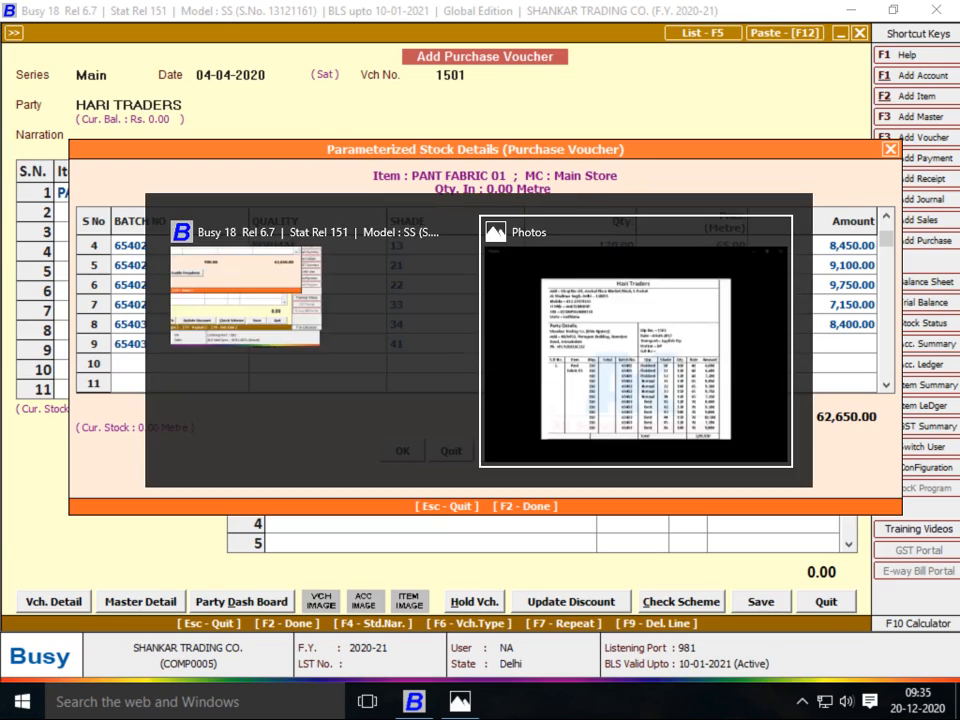
pyautogui.hotkey('alt', 'Tab')
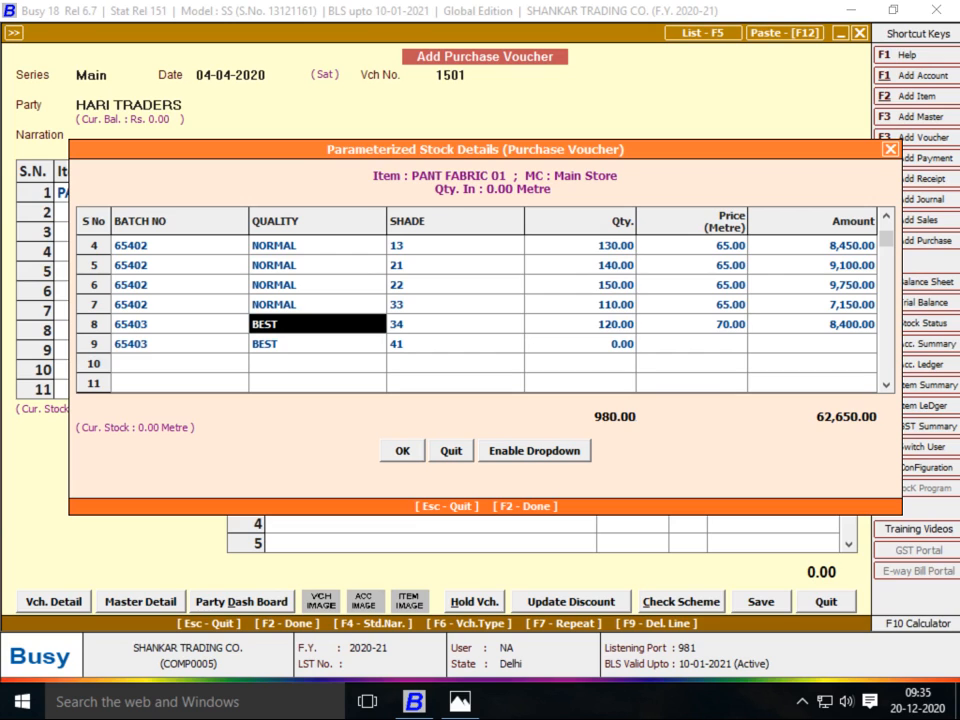
pyautogui.click(455, 245)
pyautogui.hotkey('alt', 'Tab')
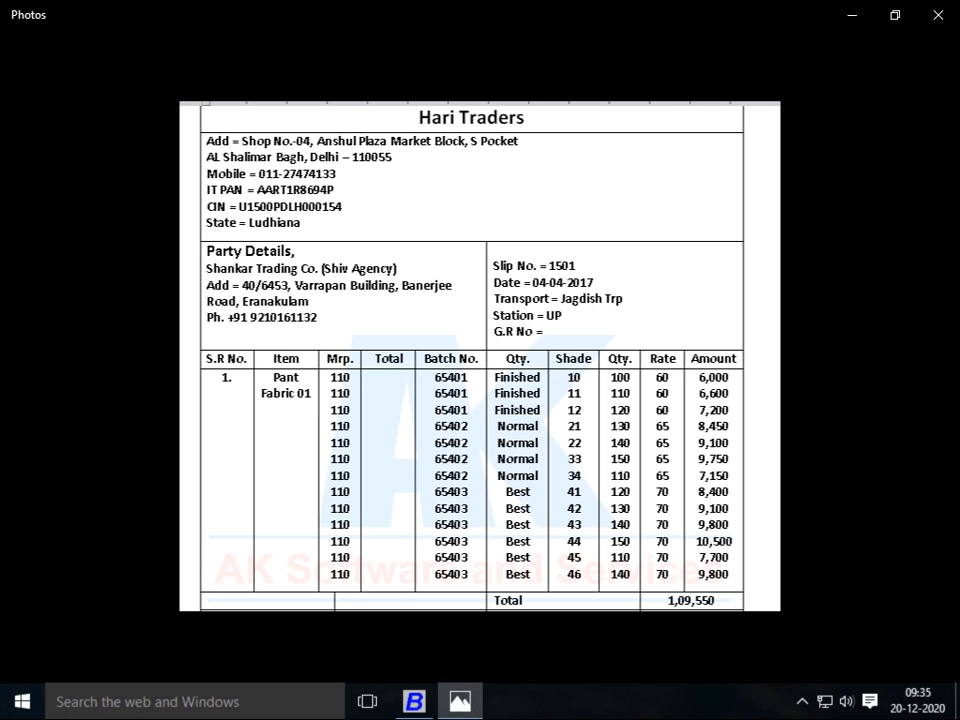
pyautogui.hotkey('alt', 'Tab')
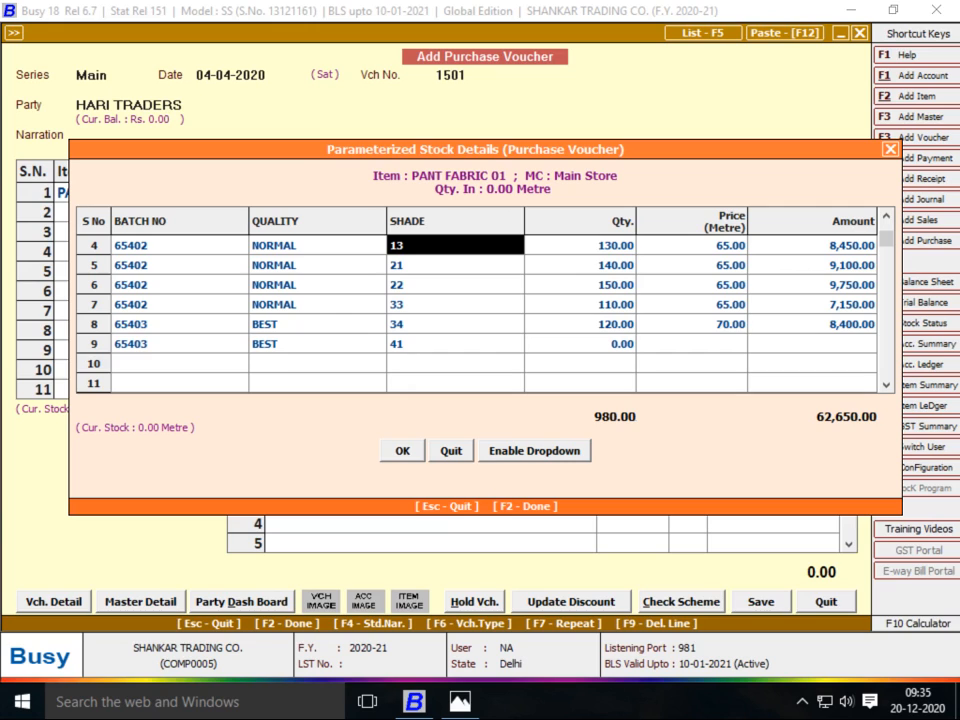
pyautogui.press('Up')
pyautogui.press('Up')
pyautogui.press('Up')
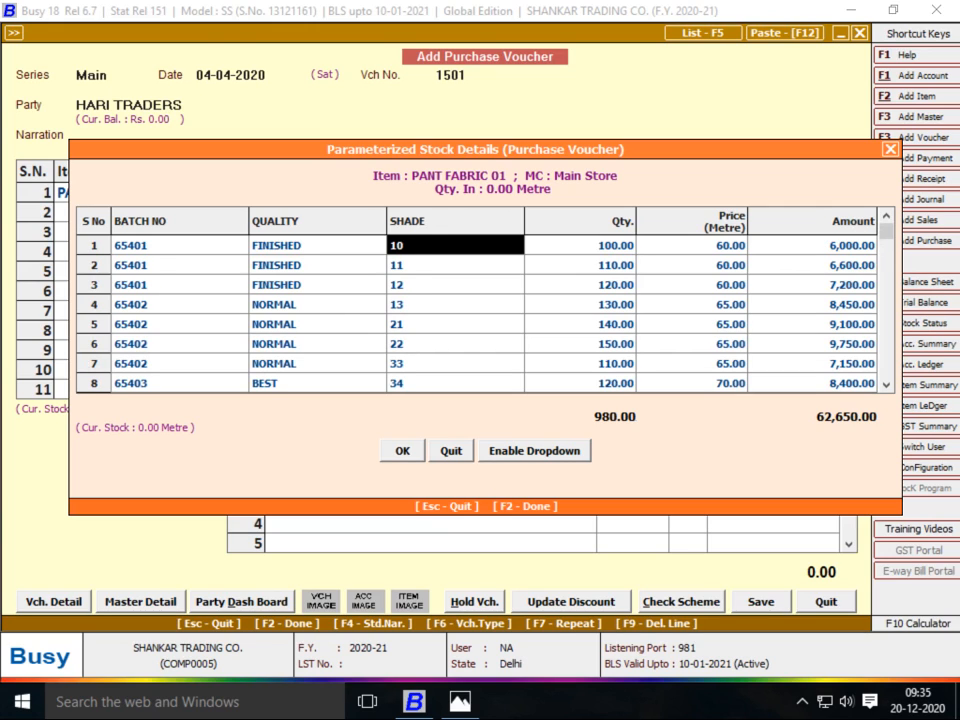
pyautogui.press('Down')
pyautogui.press('Down')
pyautogui.press('Down')
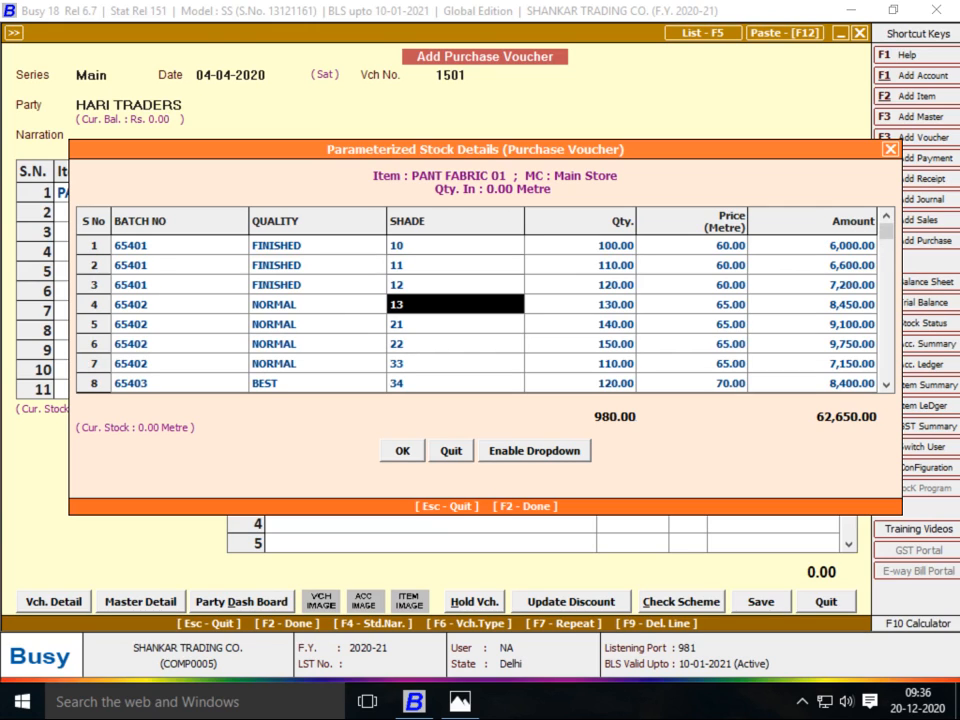
pyautogui.hotkey('alt', 'Tab')
pyautogui.hotkey('alt', 'Tab')
# Set the shades of rows 4 and 5 to 21 and 22
pyautogui.write('21')
pyautogui.press('Return')
pyautogui.press('Left')
pyautogui.press('Down')
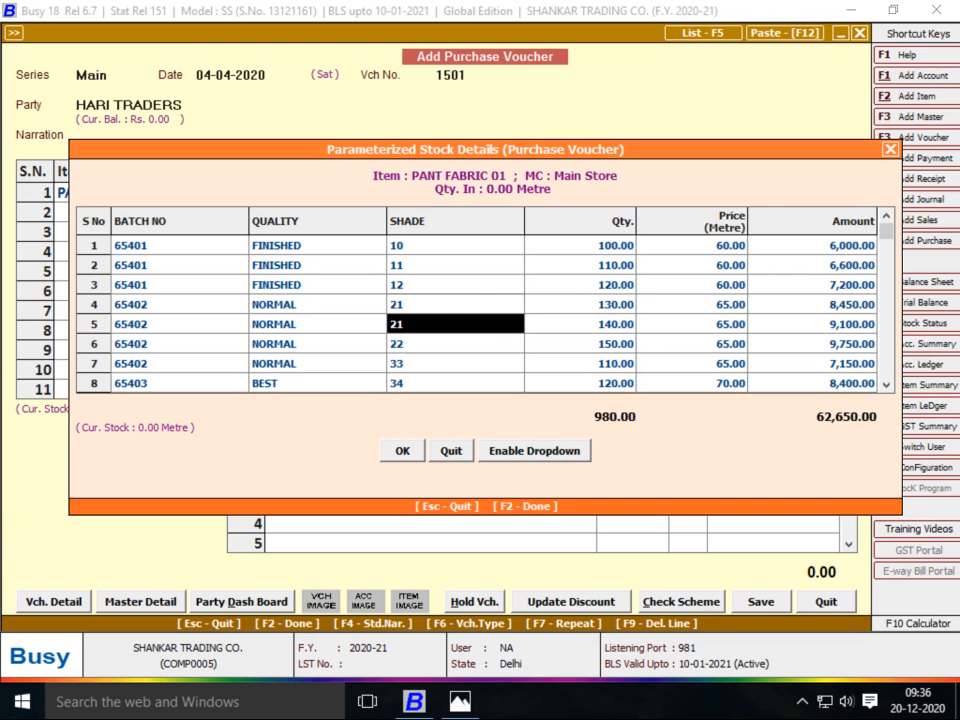
pyautogui.write('22')
pyautogui.press('Return')
pyautogui.press('Left')
pyautogui.press('Down')
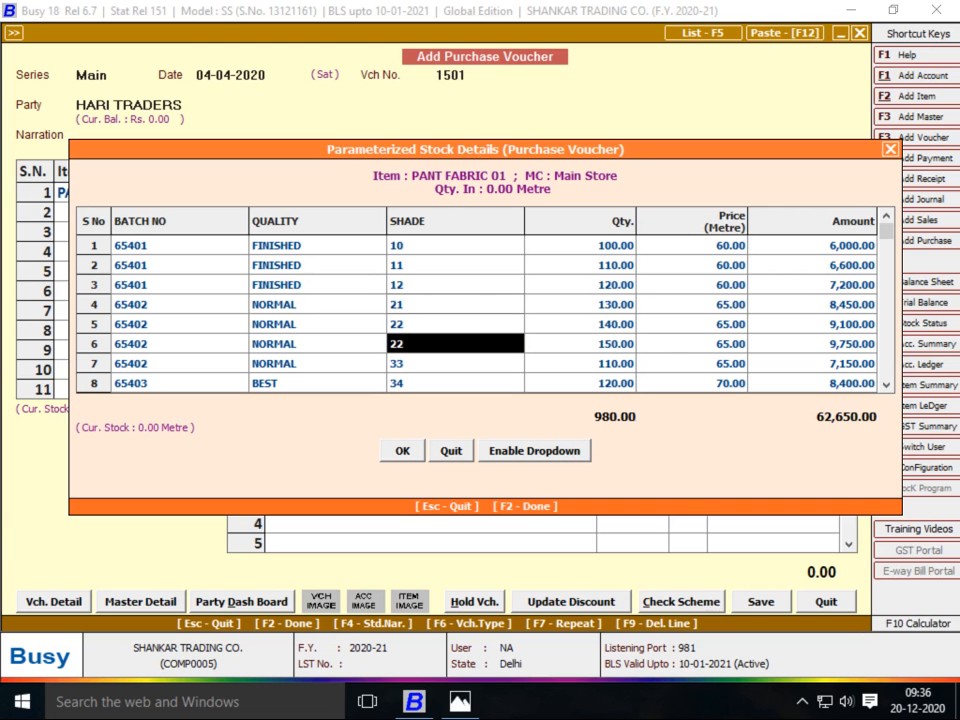
pyautogui.hotkey('alt', 'Tab')
# Set the shades of rows 6 and 7 to 34 and 41
pyautogui.hotkey('alt', 'Tab')
pyautogui.write('33')
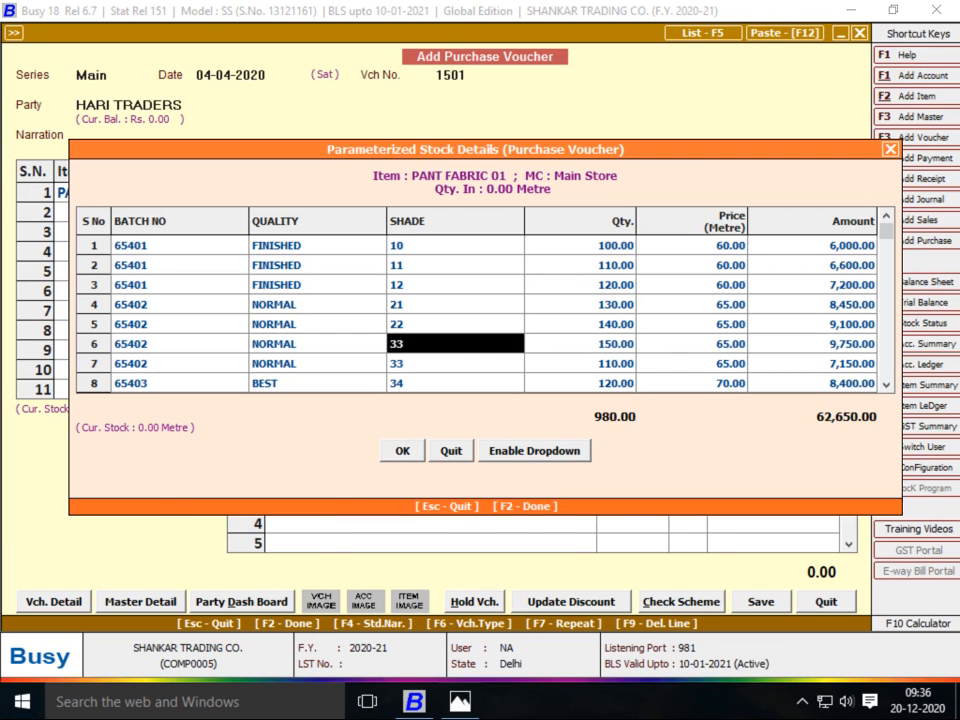
pyautogui.hotkey('alt', 'Tab')
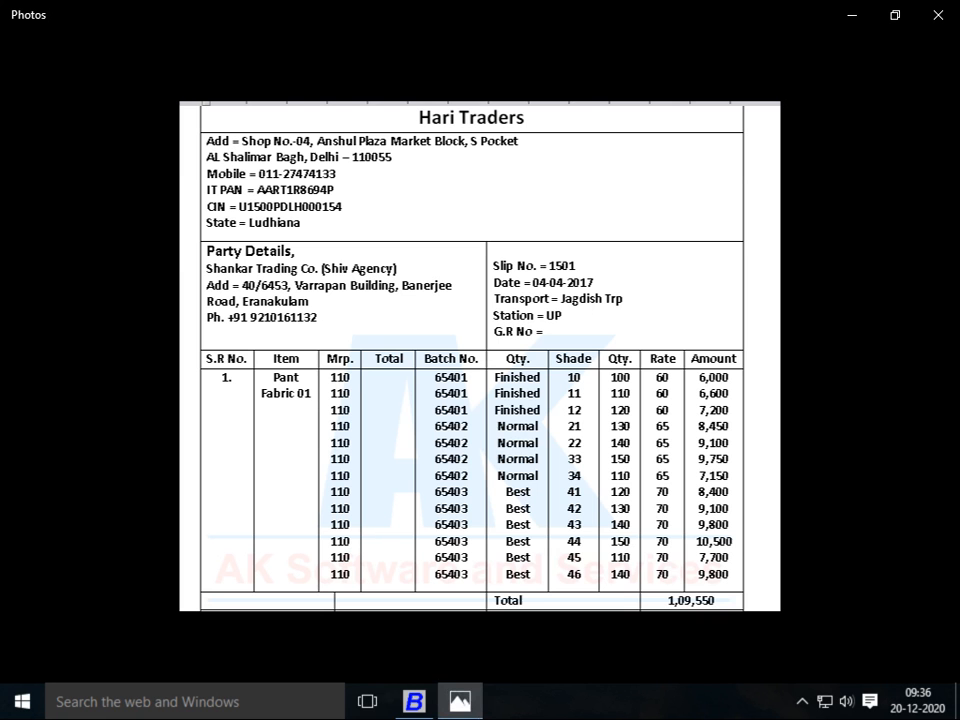
pyautogui.hotkey('alt', 'Tab')
pyautogui.write('34')
pyautogui.press('Return')
pyautogui.press('Down')
pyautogui.press('Left')
# Set the shades of rows 8 and 9 to 42 and 43, then check batches against the bill
pyautogui.hotkey('alt', 'Tab')
pyautogui.hotkey('alt', 'Tab')
pyautogui.write('41')
pyautogui.press('Return')
pyautogui.press('Down')
pyautogui.press('Left')
pyautogui.hotkey('alt', 'Tab')
pyautogui.hotkey('alt', 'Tab')
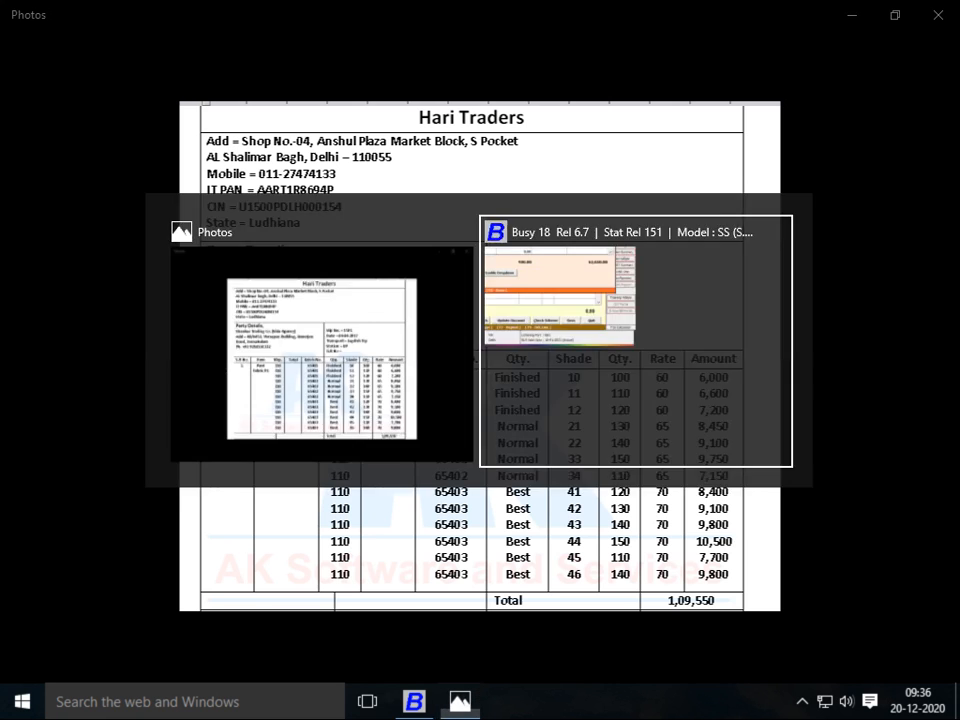
pyautogui.write('42')
pyautogui.press('Return')
pyautogui.press('Down')
pyautogui.press('Left')
pyautogui.write('43')
pyautogui.press('Return')
pyautogui.press('Left')
pyautogui.press('Left')
pyautogui.press('Left')
pyautogui.press('Up')
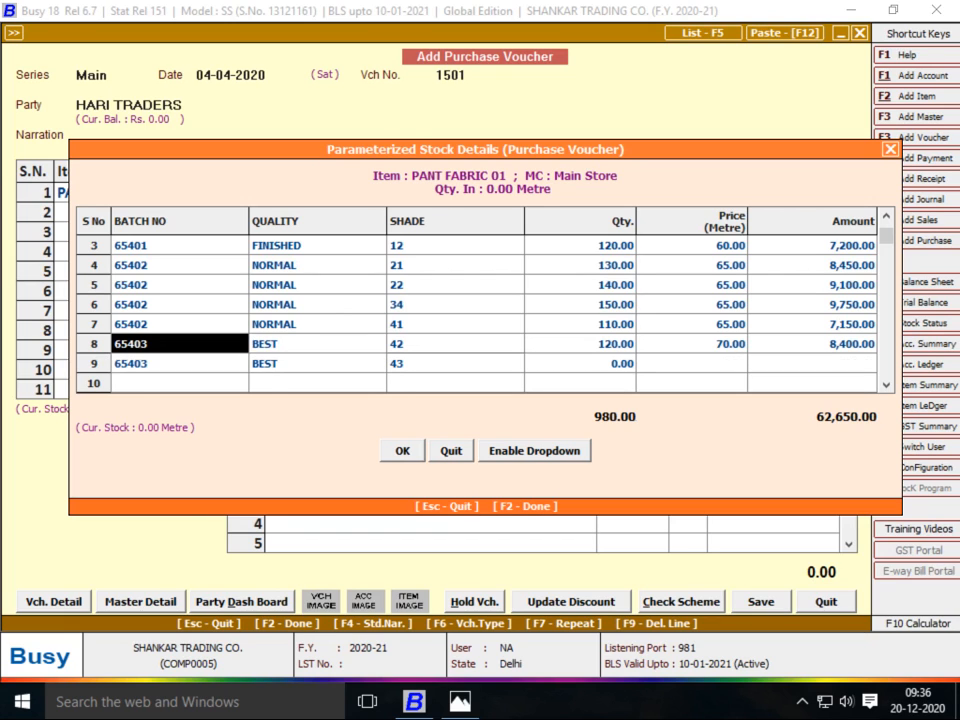
pyautogui.hotkey('alt', 'Tab')
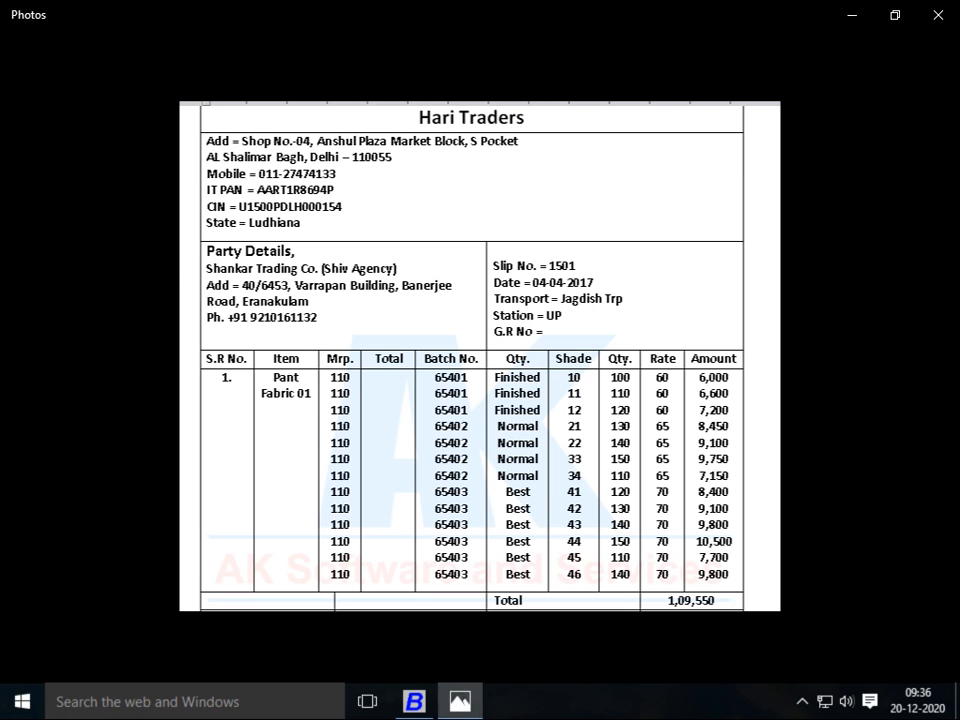
# Enter batch number 65403 in row 7 of the stock grid, checked against the bill
pyautogui.hotkey('alt', 'Tab')
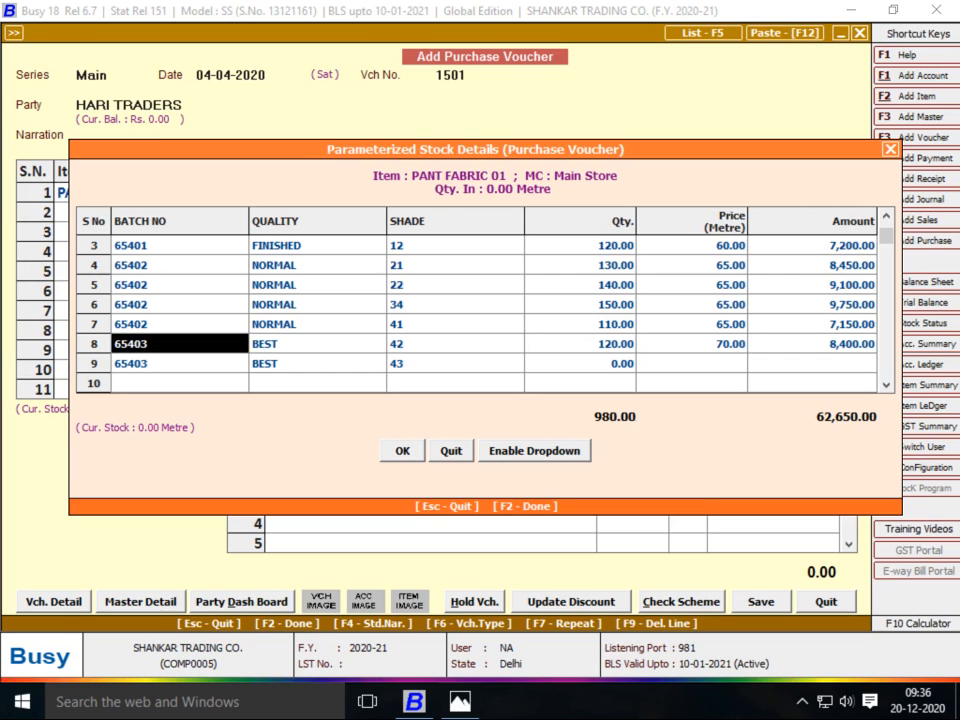
pyautogui.press('Up')
pyautogui.press('Right')
pyautogui.hotkey('alt', 'Tab')
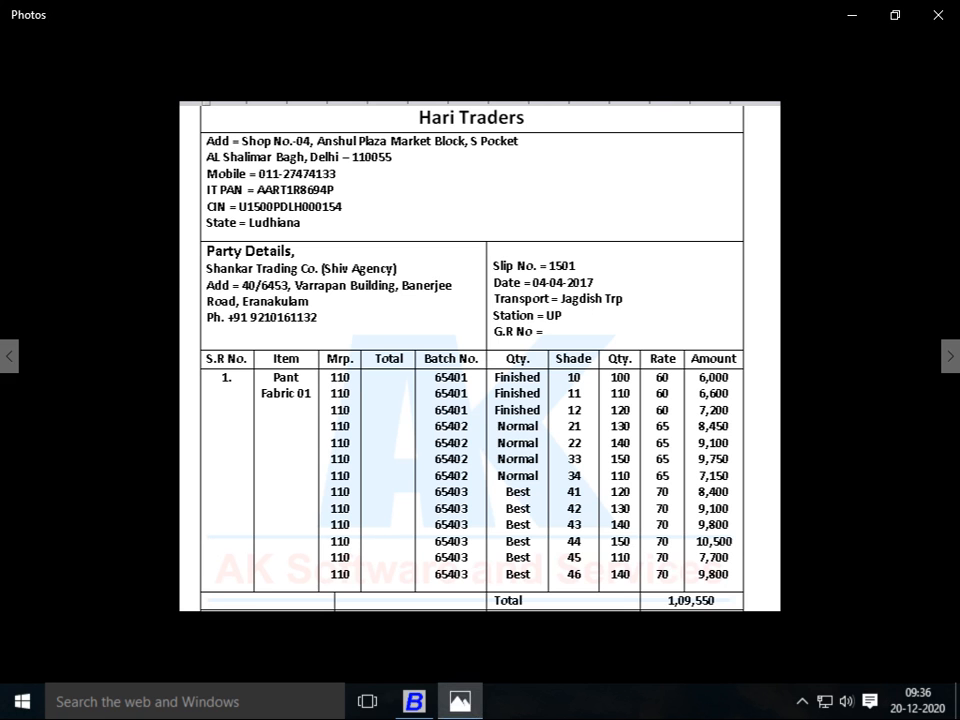
pyautogui.hotkey('alt', 'Tab')
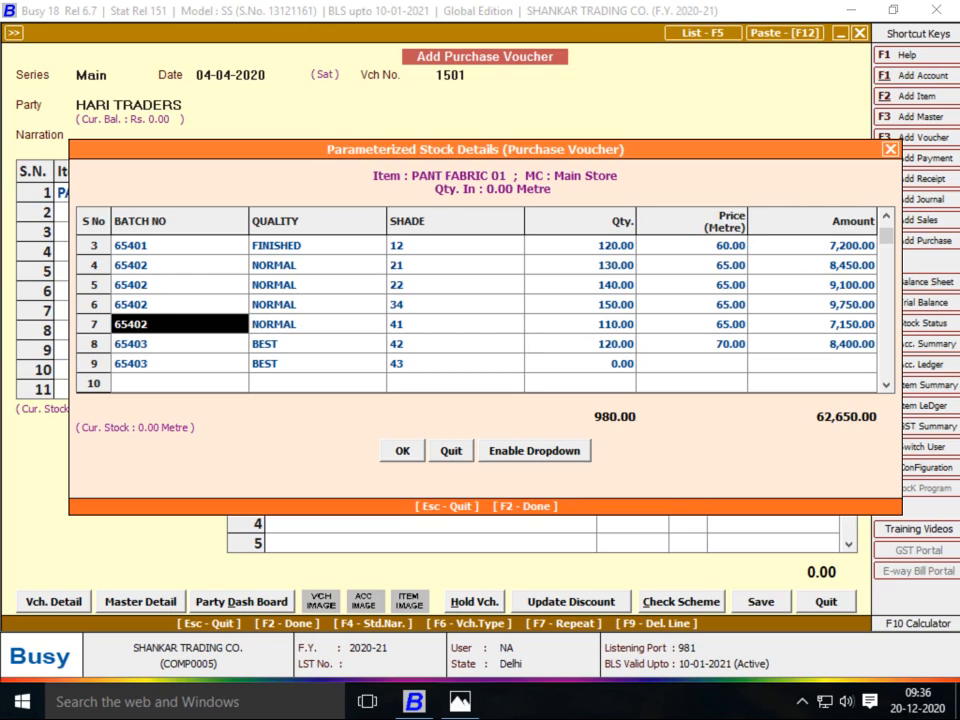
pyautogui.write('65403')
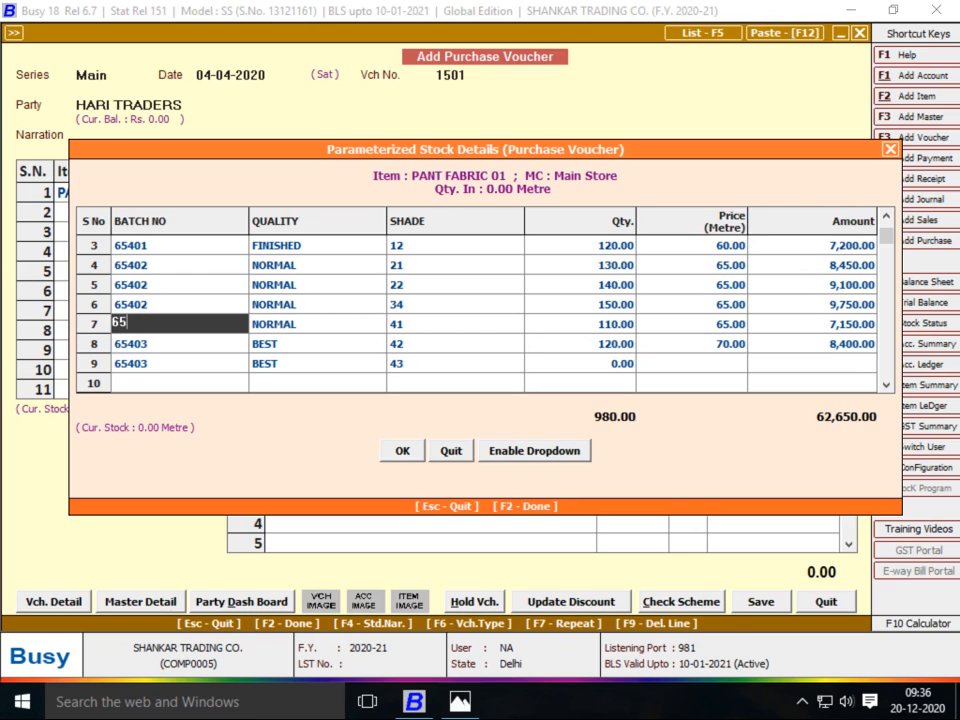
pyautogui.press('Return')
# Set row 7's quality to BEST and its price to 70 per metre
pyautogui.press('BackSpace')
pyautogui.press('BackSpace')
pyautogui.press('BackSpace')
pyautogui.press('BackSpace')
pyautogui.press('BackSpace')
pyautogui.press('BackSpace')
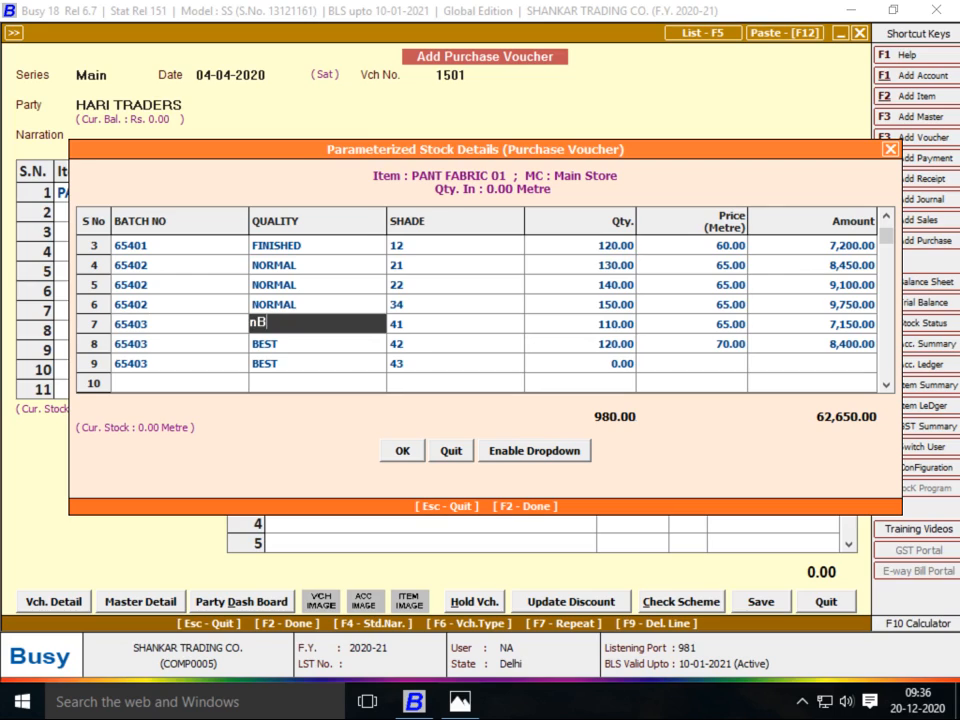
pyautogui.write('NE')
pyautogui.press('BackSpace')
pyautogui.press('BackSpace')
pyautogui.write('NB')
pyautogui.press('BackSpace')
pyautogui.press('BackSpace')
pyautogui.write('BEST')
pyautogui.press('Return')
pyautogui.press('Return')
pyautogui.press('Return')
pyautogui.press('Return')
pyautogui.press('Left')
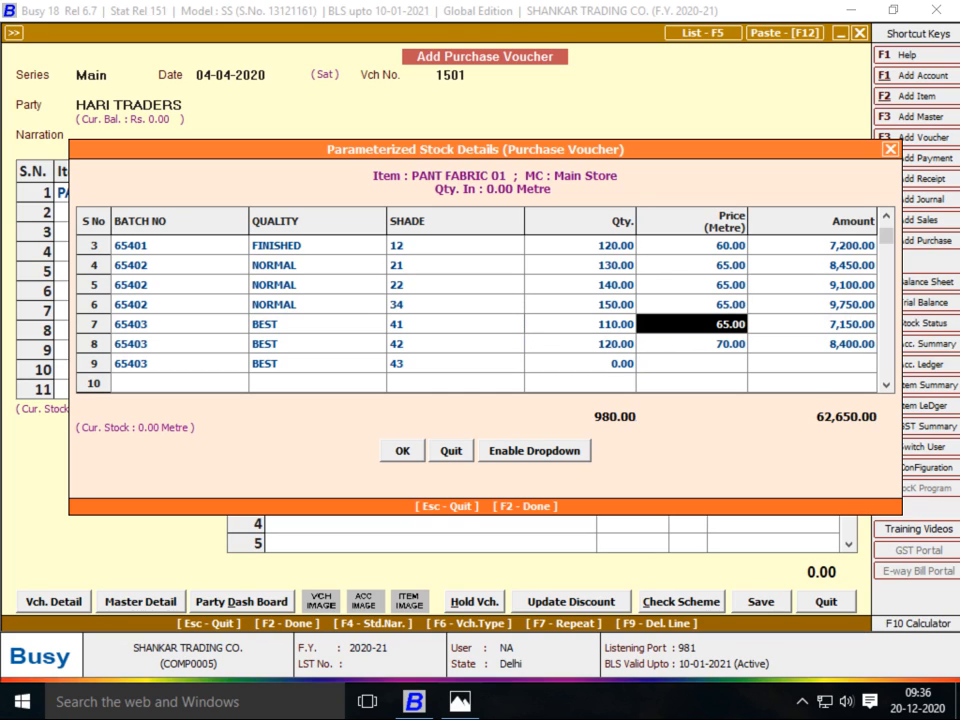
pyautogui.hotkey('alt', 'Tab')
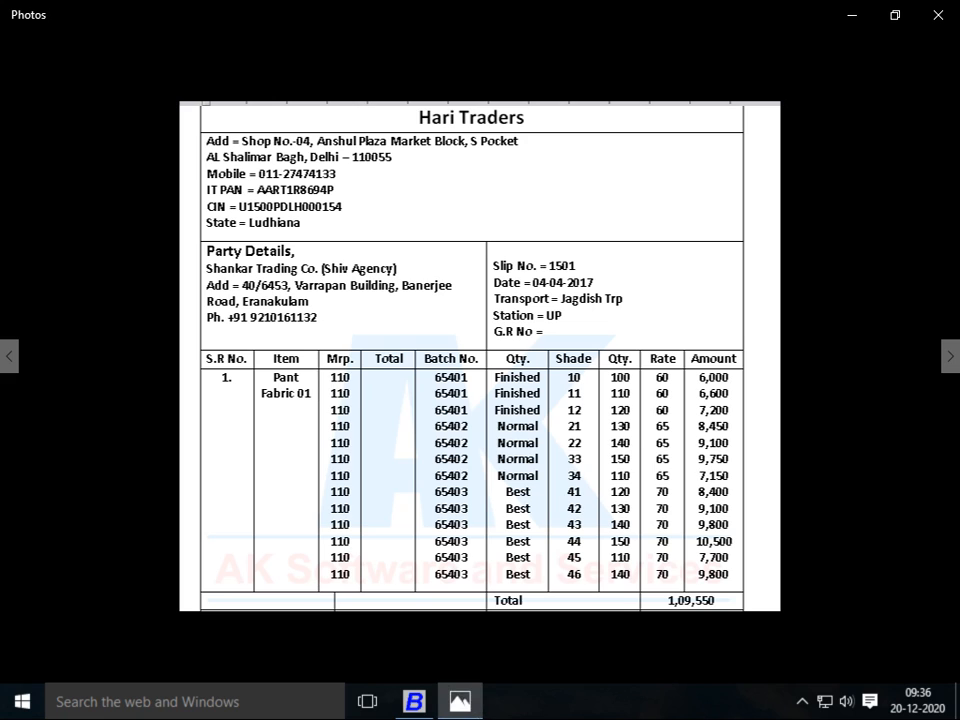
pyautogui.hotkey('alt', 'Tab')
pyautogui.write('70')
pyautogui.press('Return')
pyautogui.press('Return')
pyautogui.press('Return')
pyautogui.press('Return')
pyautogui.press('Return')
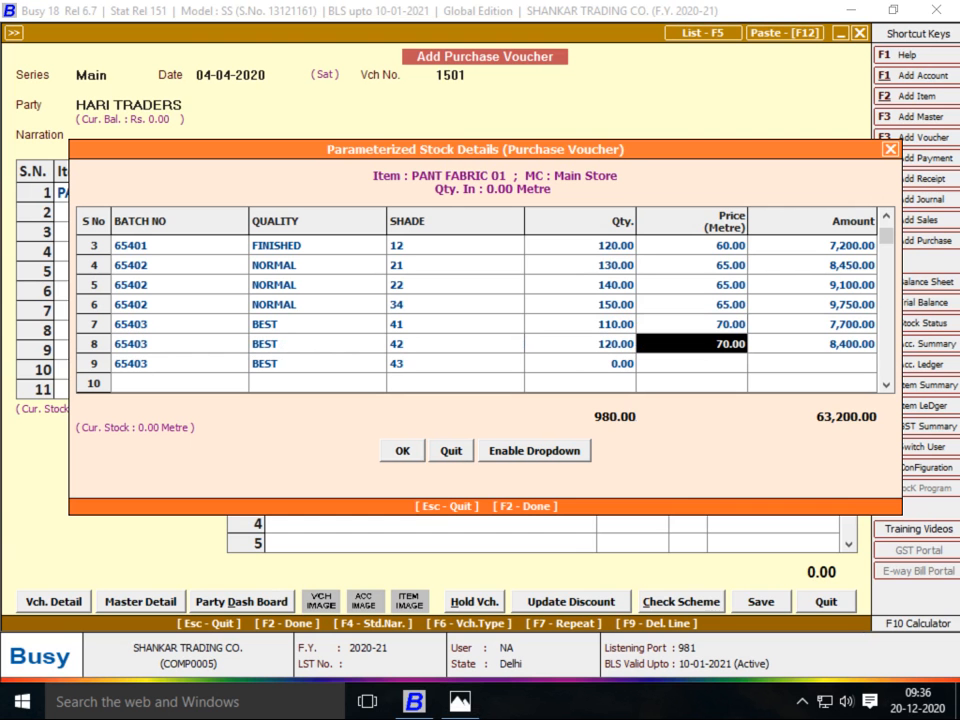
# Check the quantities and prices of rows 6–8 against the bill image
pyautogui.press('Left')
pyautogui.hotkey('alt', 'Tab')
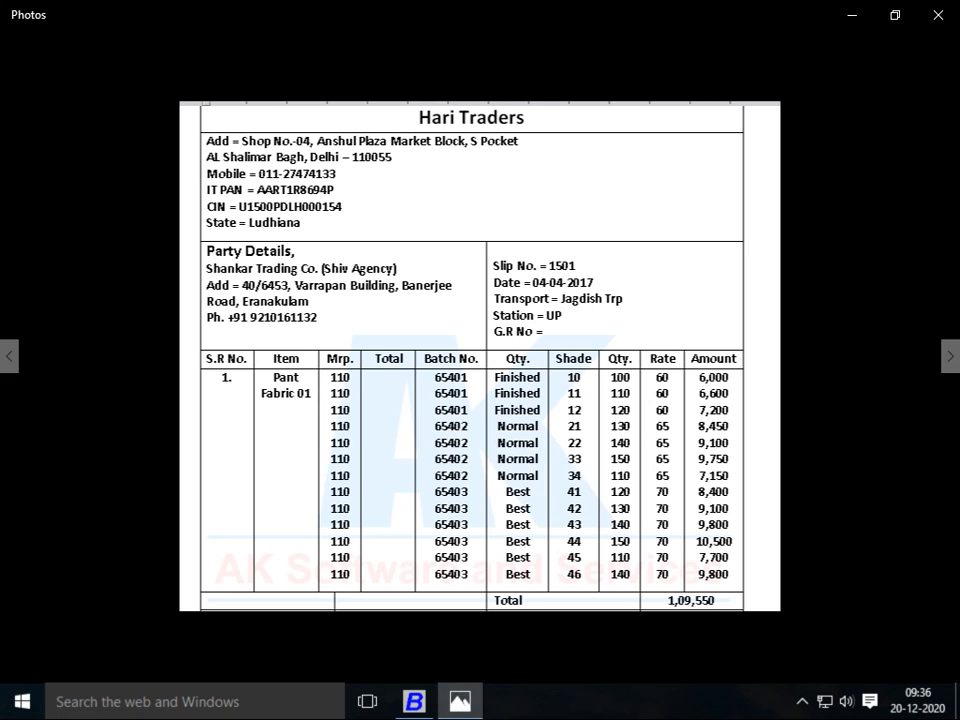
pyautogui.hotkey('alt', 'Tab')
pyautogui.hotkey('alt', 'Tab')
pyautogui.hotkey('alt', 'Tab')
pyautogui.press('Right')
pyautogui.press('Left')
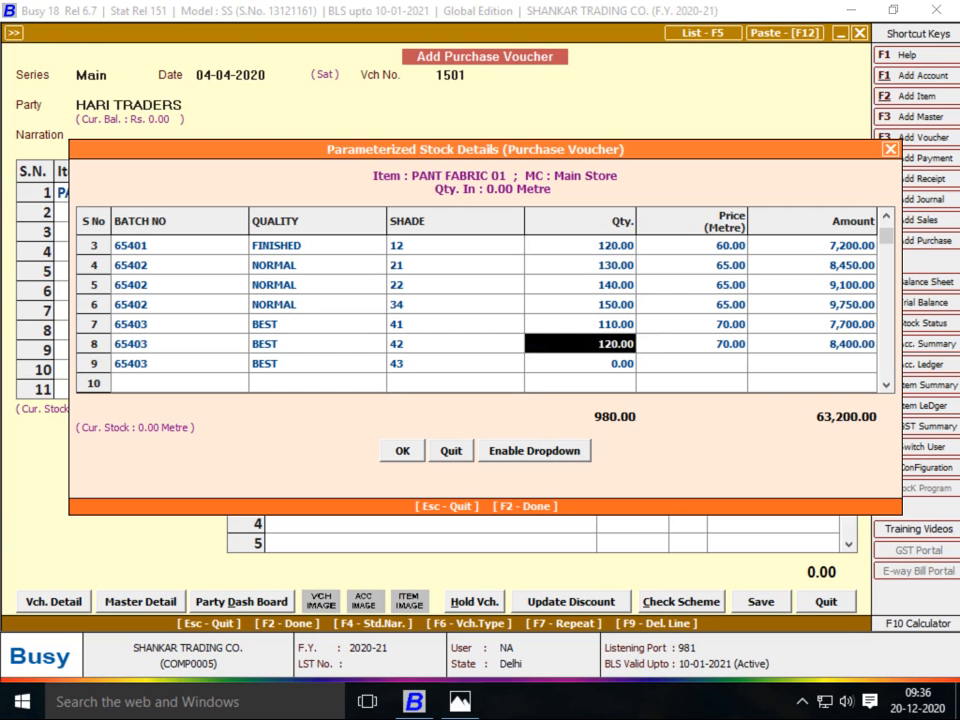
pyautogui.press('Up')
pyautogui.press('Right')
pyautogui.hotkey('alt', 'Tab')
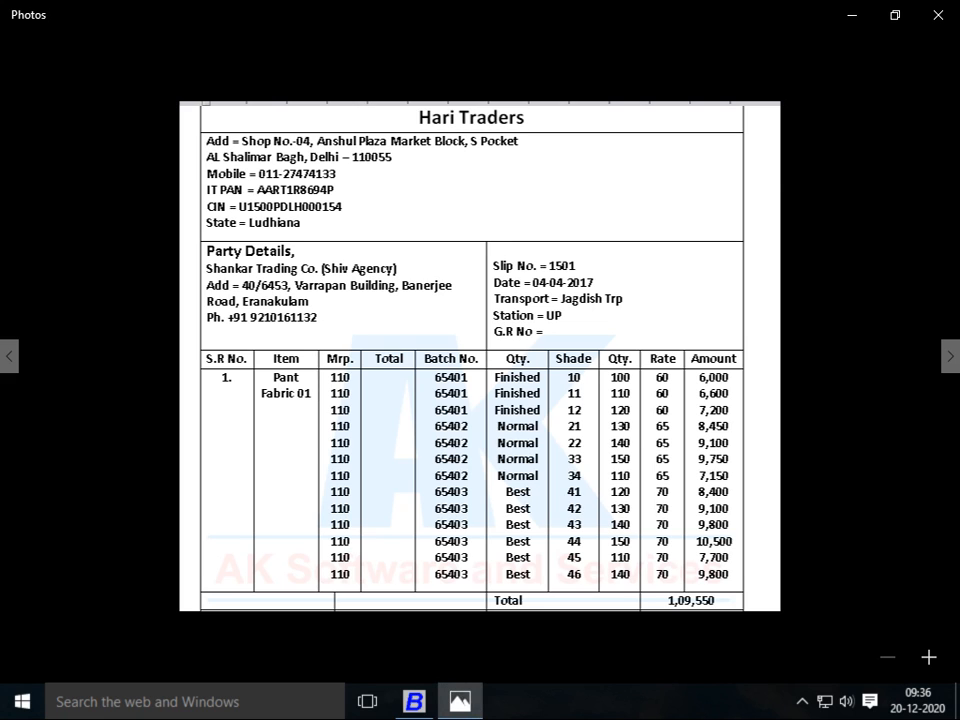
pyautogui.hotkey('alt', 'Tab')
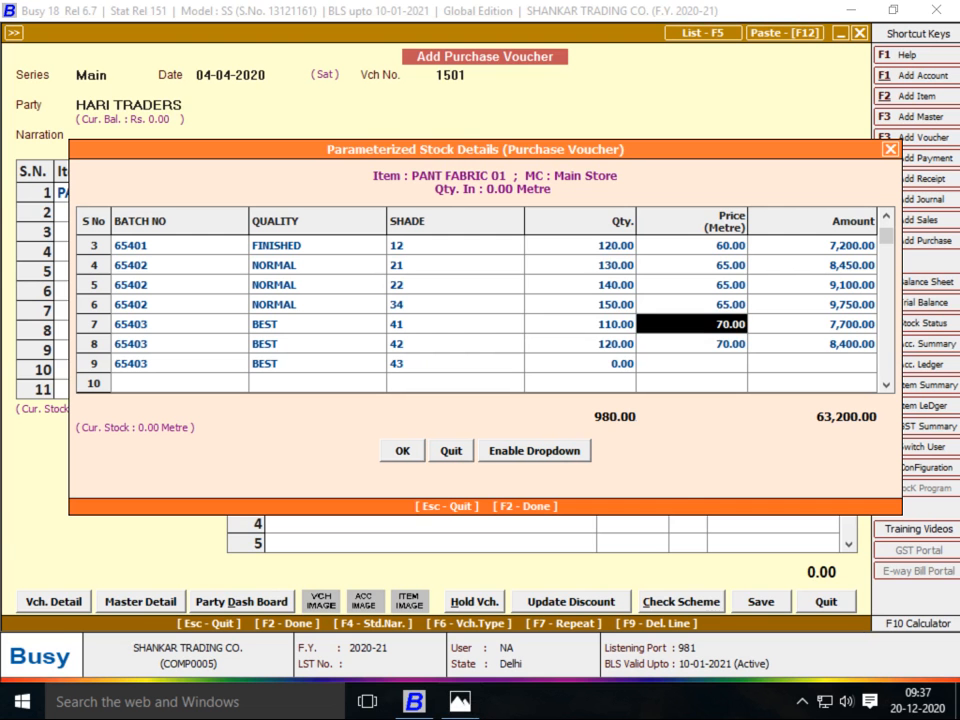
pyautogui.hotkey('shift', 'Tab')
pyautogui.hotkey('alt', 'Tab')
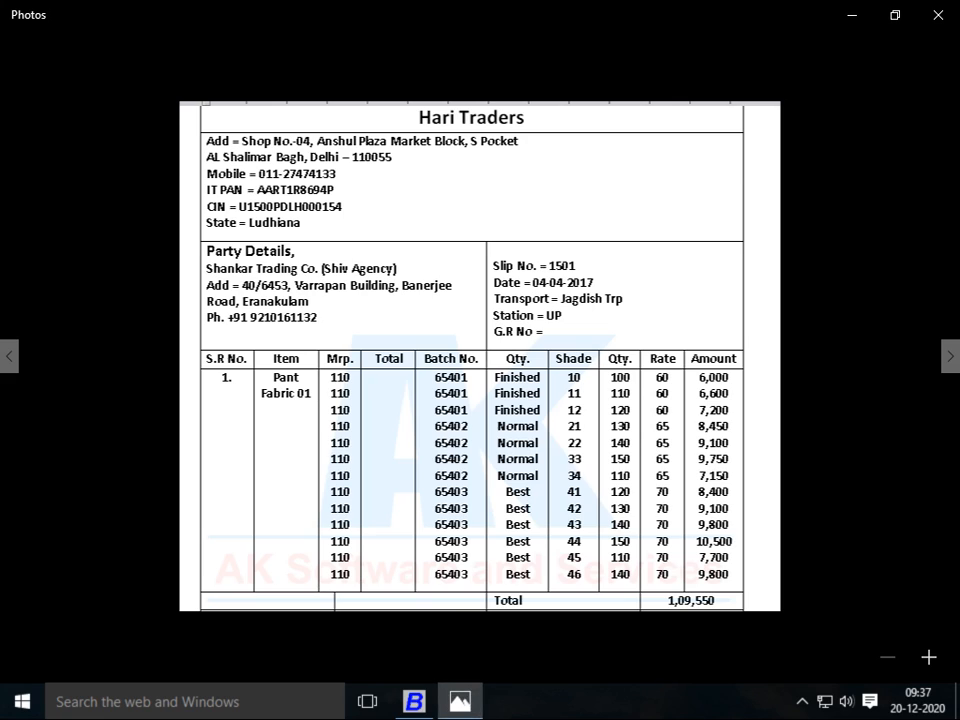
pyautogui.hotkey('alt', 'Tab')
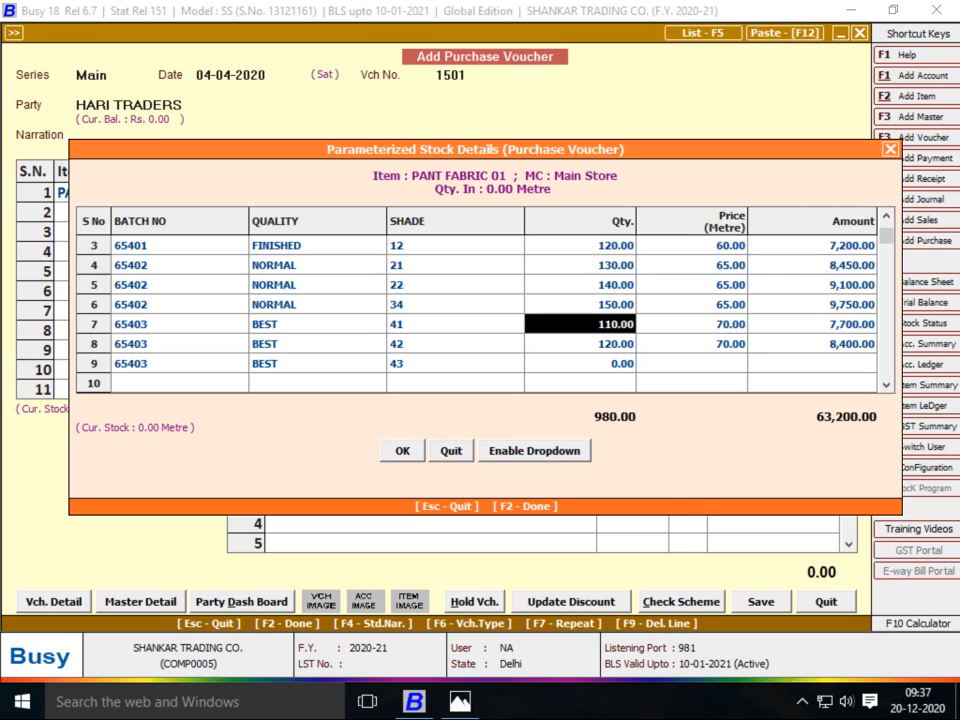
pyautogui.click(455, 304)
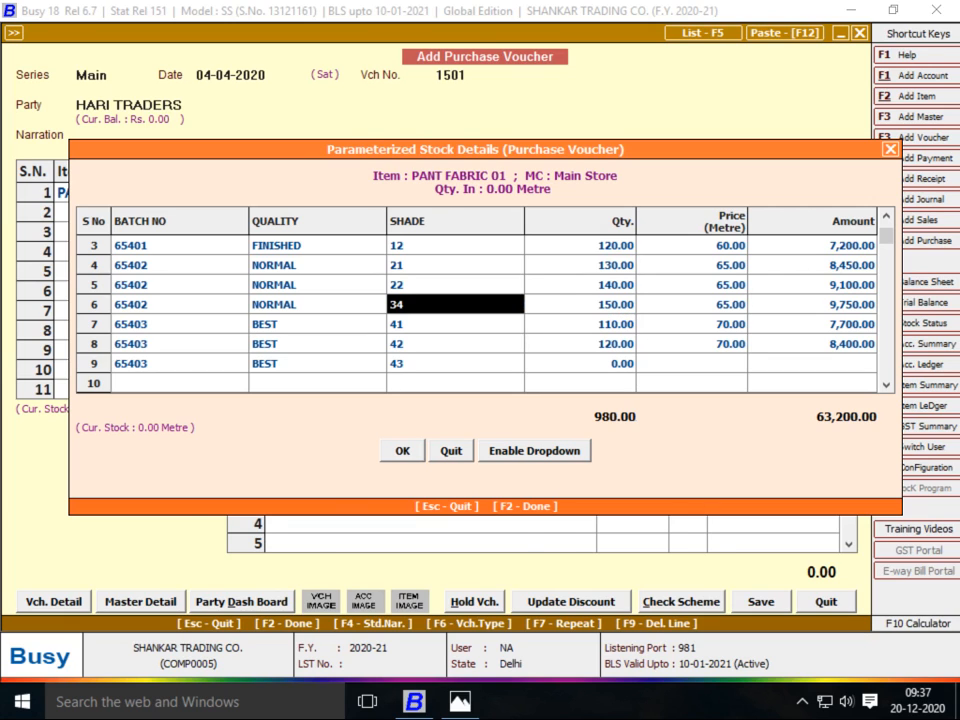
pyautogui.press('Tab')
pyautogui.hotkey('alt', 'Tab')
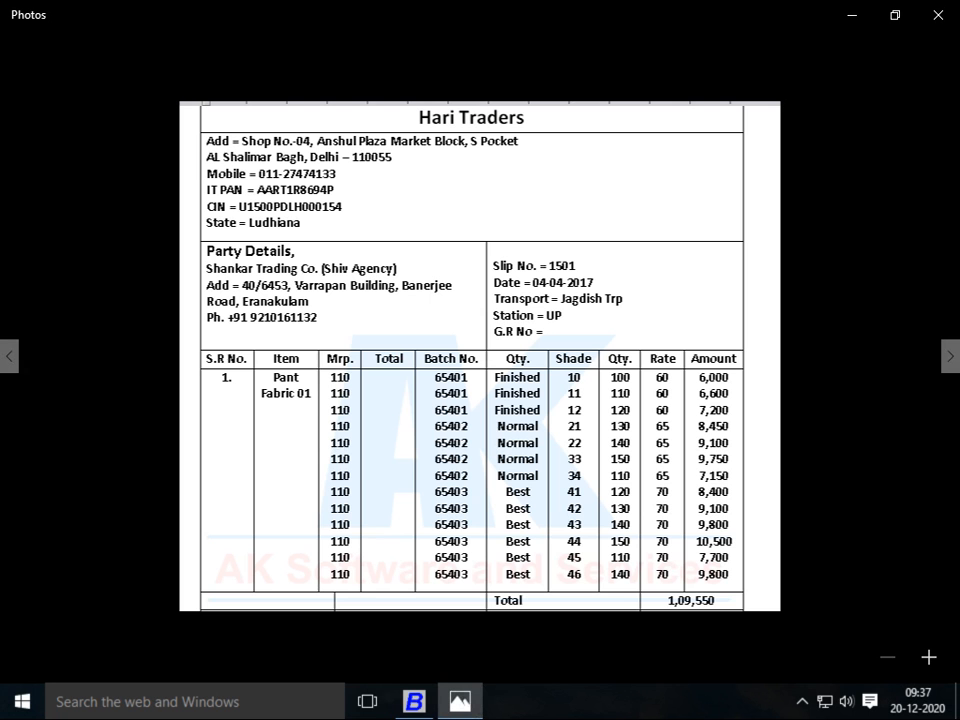
pyautogui.hotkey('alt', 'Tab')
pyautogui.hotkey('alt', 'Tab')
pyautogui.hotkey('alt', 'Tab')
pyautogui.press('Up')
pyautogui.press('Up')
pyautogui.press('Up')
pyautogui.press('Up')
pyautogui.press('Up')
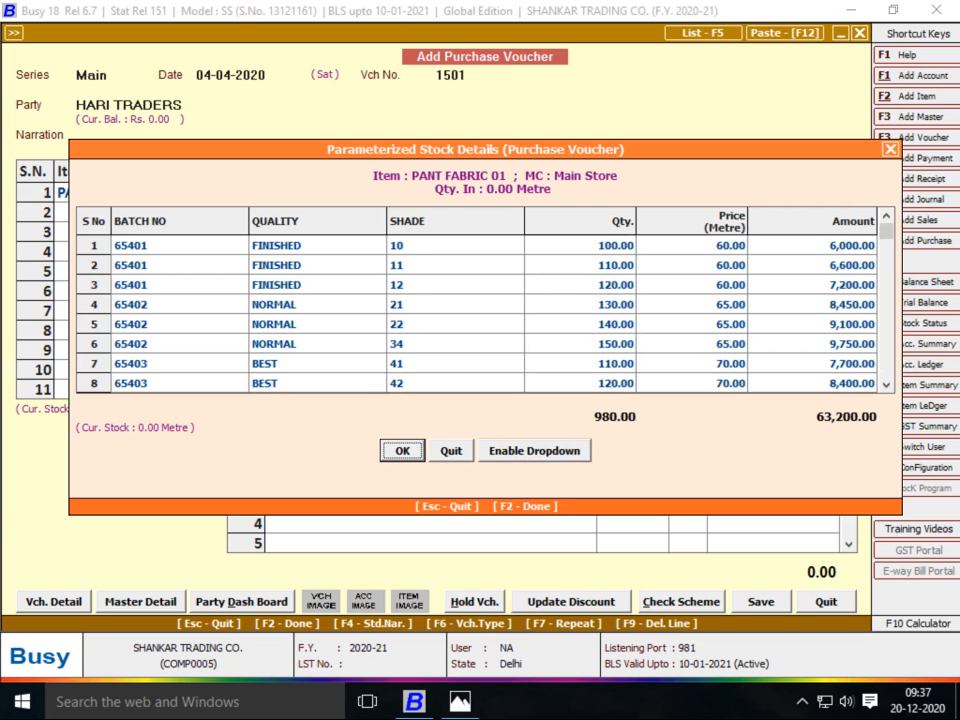
# Compare rows 1–4 of the PANT FABRIC 01 batch grid with the bill image
pyautogui.press('Left')
pyautogui.press('Left')
pyautogui.press('Left')
pyautogui.press('Right')
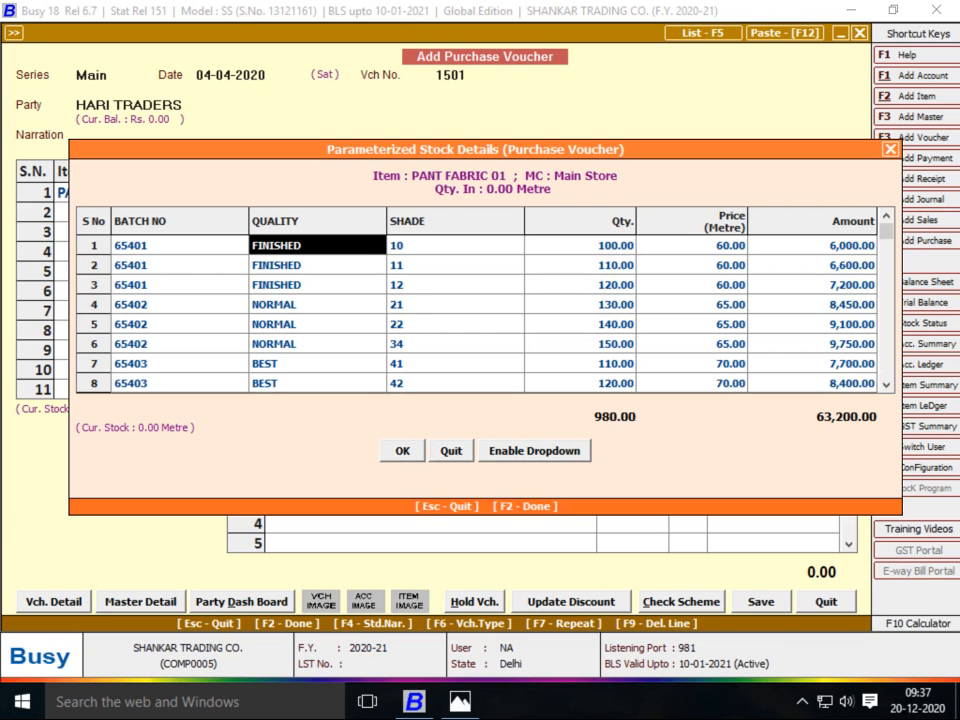
pyautogui.hotkey('alt', 'Tab')
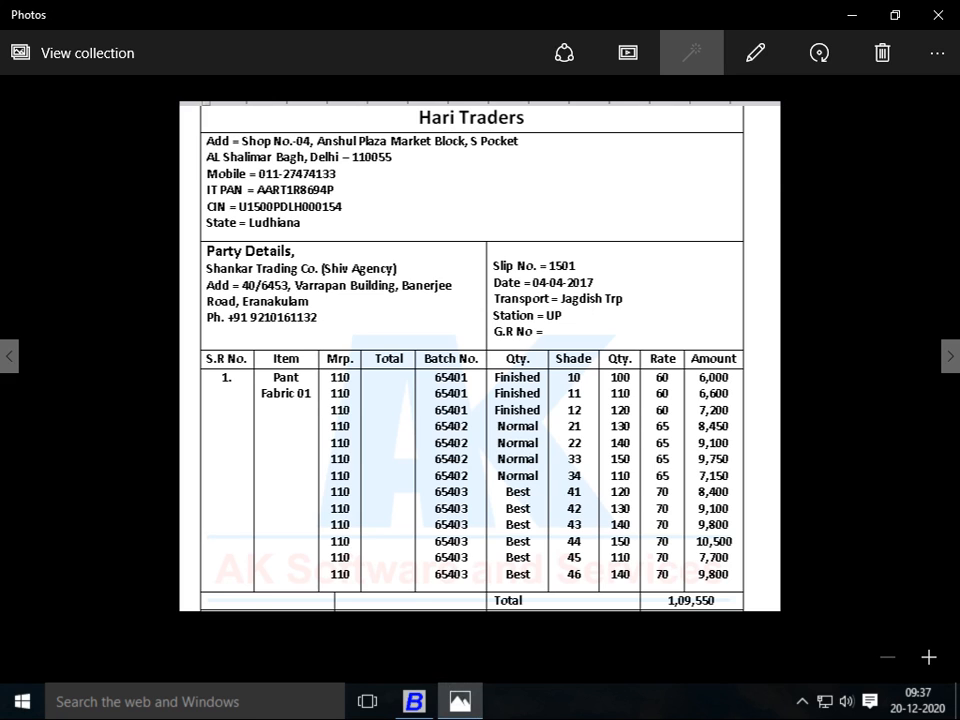
pyautogui.hotkey('alt', 'Tab')
pyautogui.press('Down')
pyautogui.press('Down')
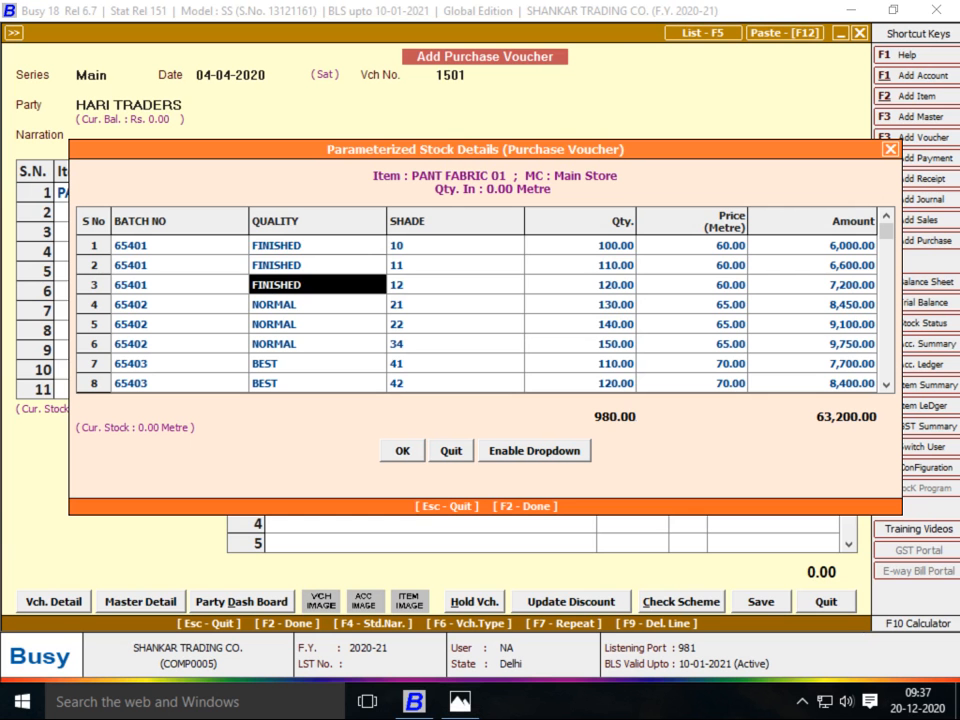
pyautogui.hotkey('alt', 'Tab')
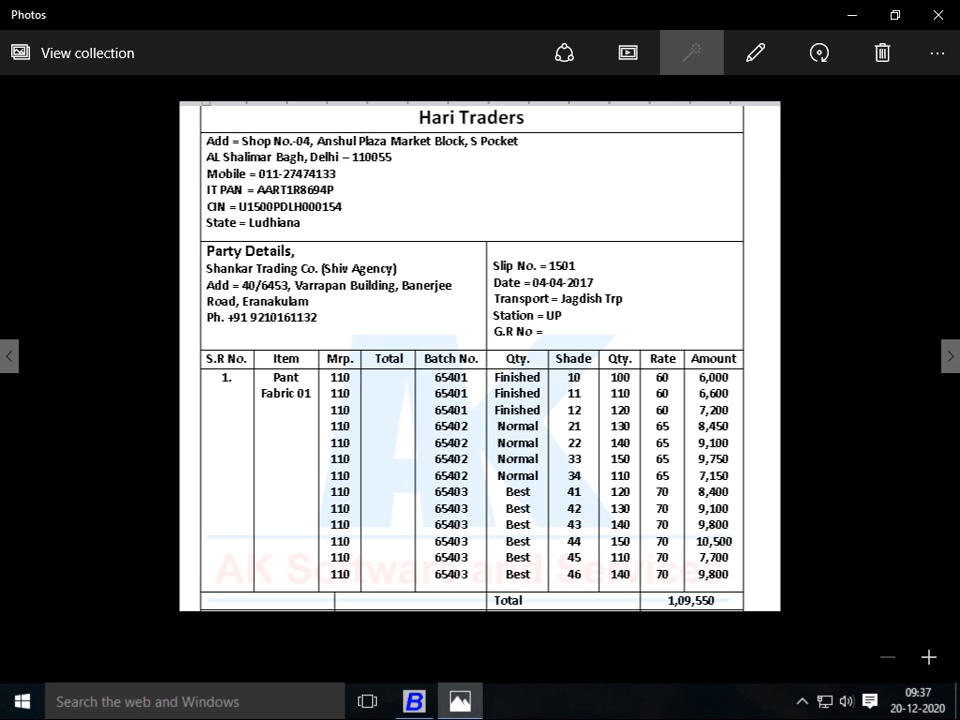
pyautogui.hotkey('alt', 'Tab')
pyautogui.press('Left')
pyautogui.press('Down')
pyautogui.press('Right')
pyautogui.press('Down')
pyautogui.press('Down')
# Go back to row 6 and move across to its quantity cell
pyautogui.press('Left')
pyautogui.press('Down')
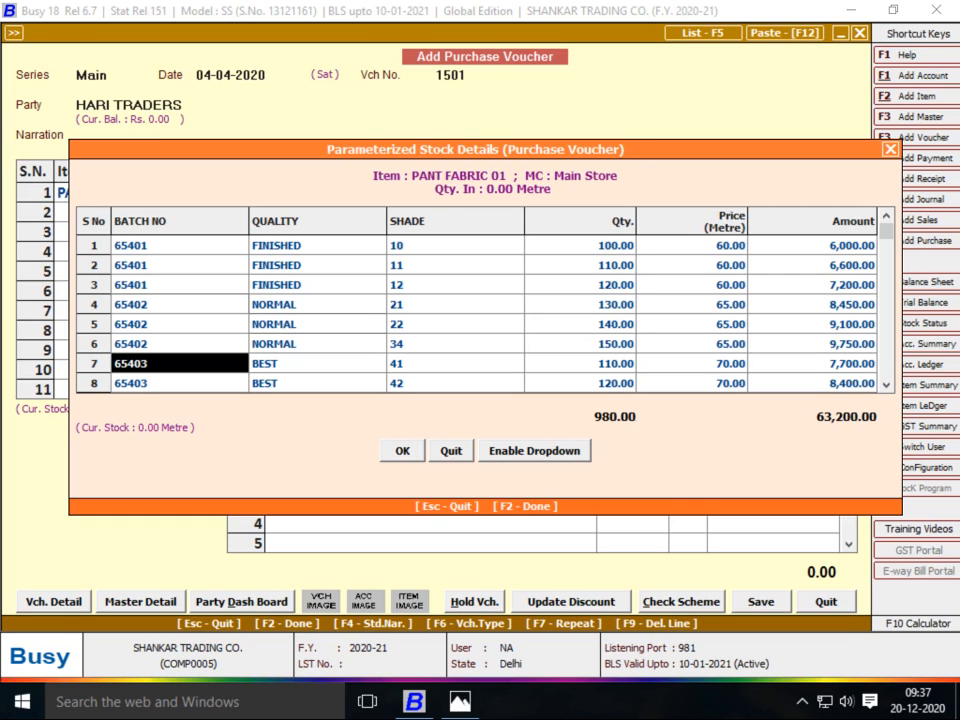
pyautogui.press('Up')
pyautogui.hotkey('alt', 'Tab')
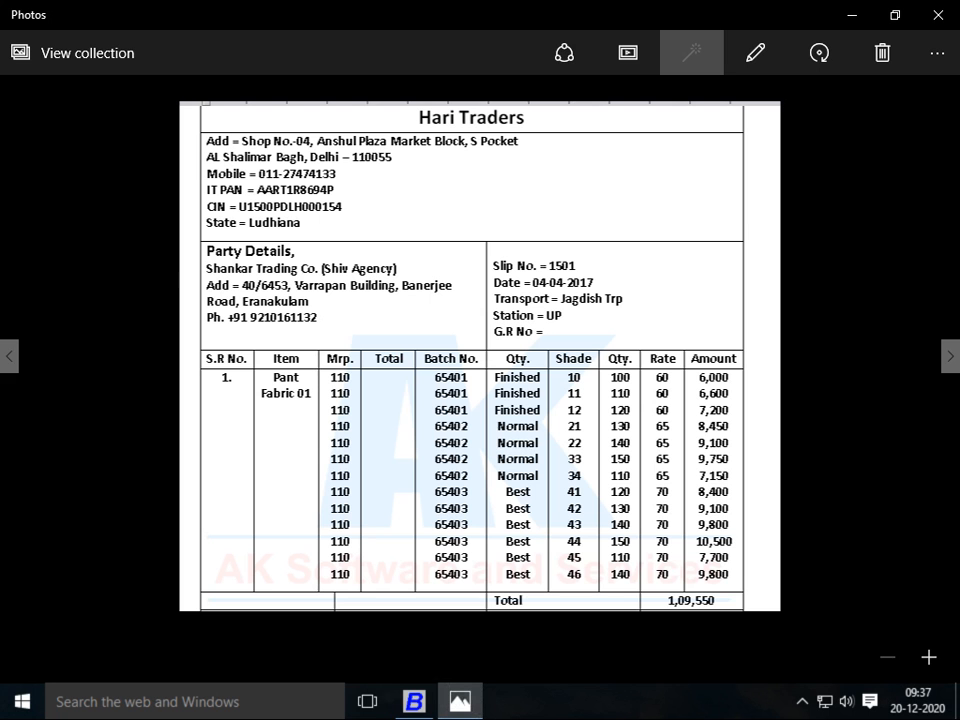
pyautogui.hotkey('alt', 'Tab')
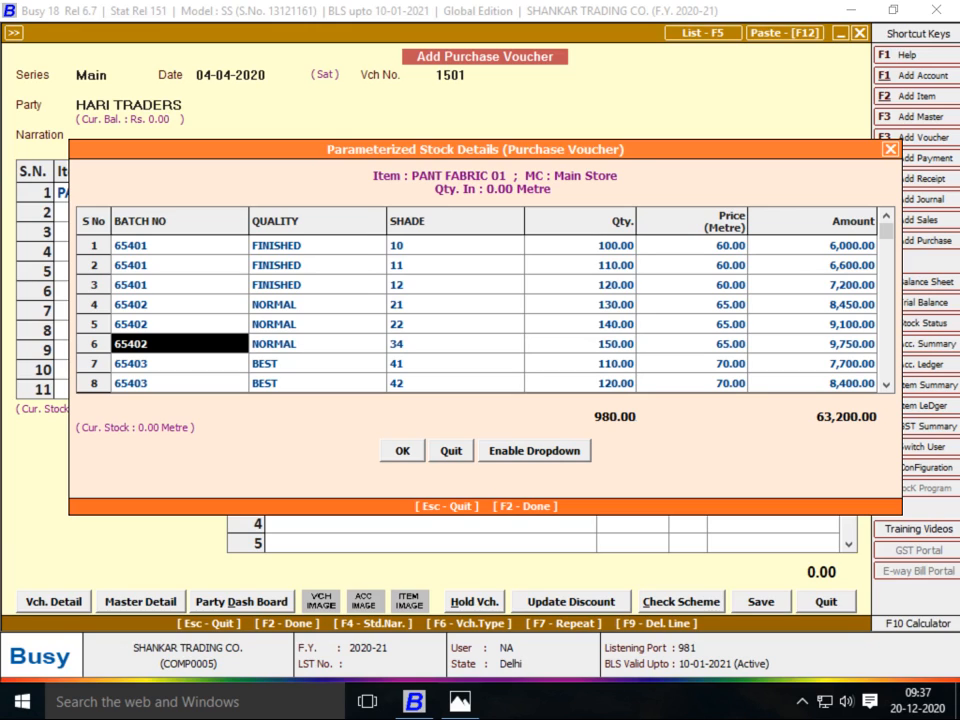
pyautogui.press('Return')
pyautogui.press('Return')
pyautogui.press('Return')
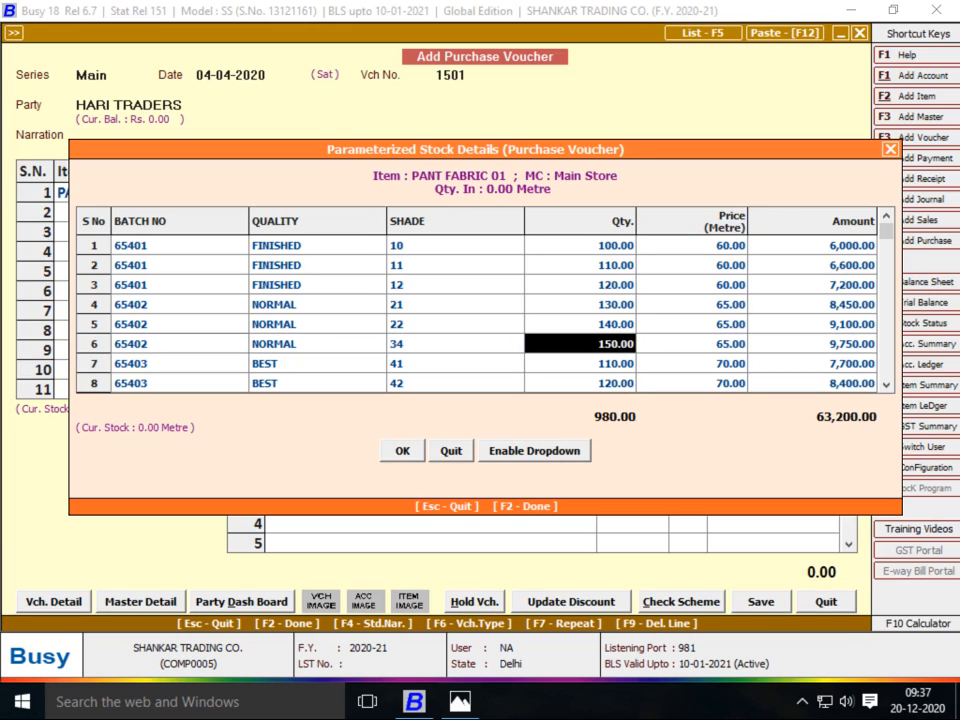
# Change row 6's quantity from 150 to 110 metres
pyautogui.write('110')
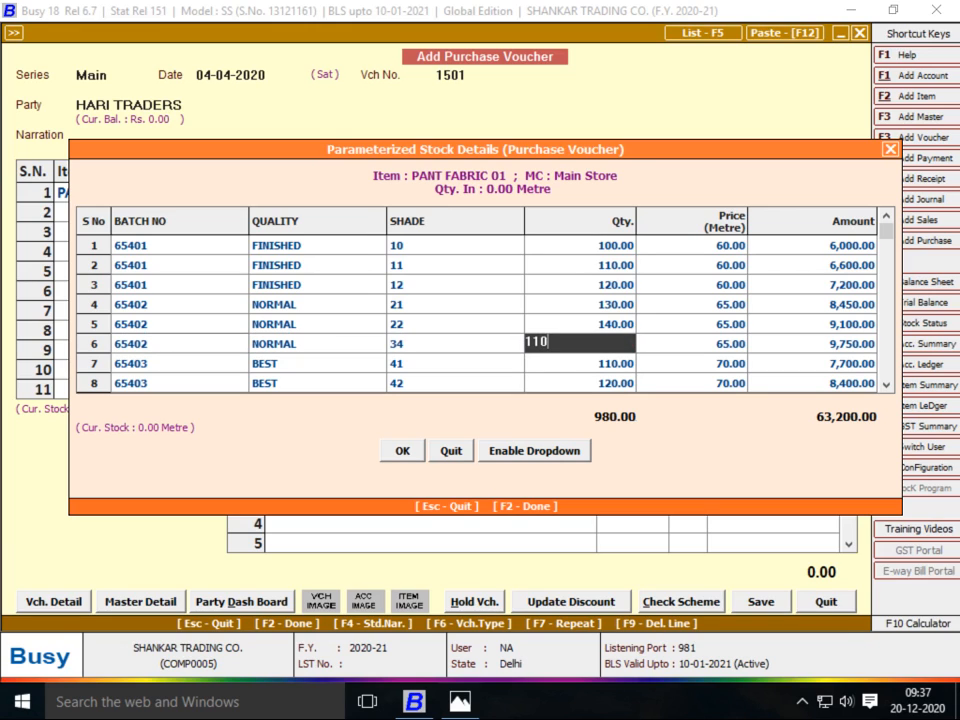
pyautogui.hotkey('alt', 'Tab')
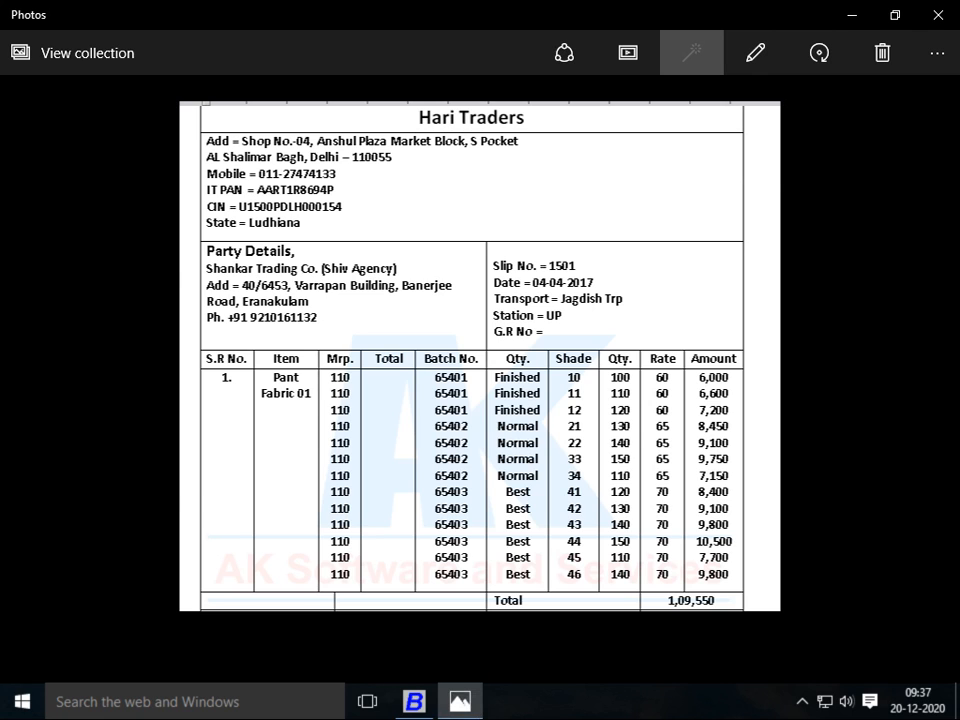
pyautogui.hotkey('alt', 'Tab')
pyautogui.hotkey('alt', 'Tab')
pyautogui.hotkey('alt', 'Tab')
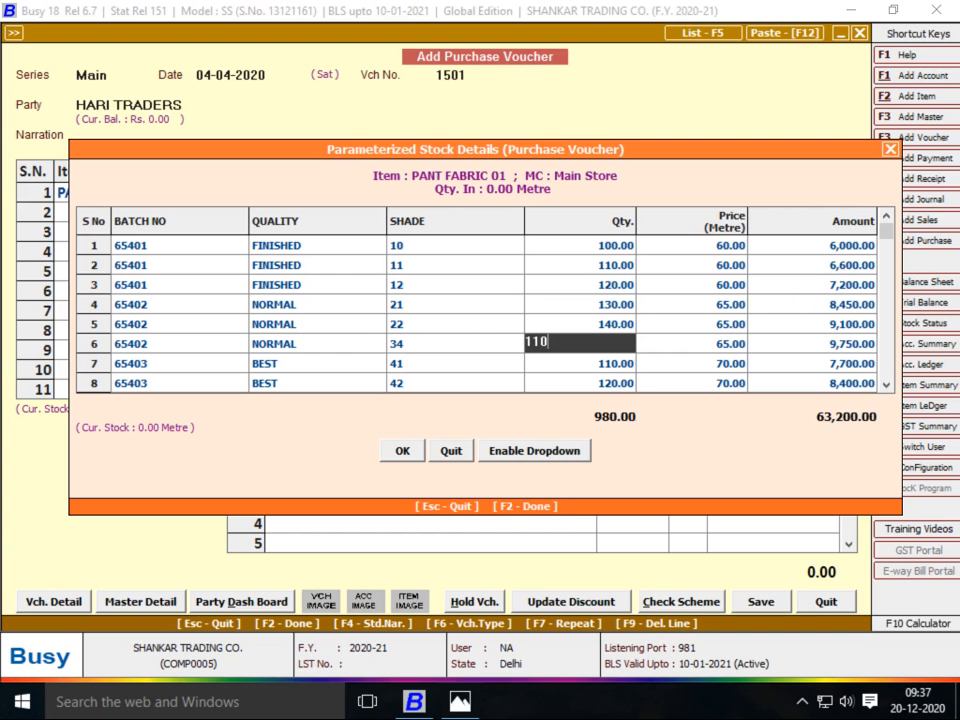
pyautogui.press('Return')
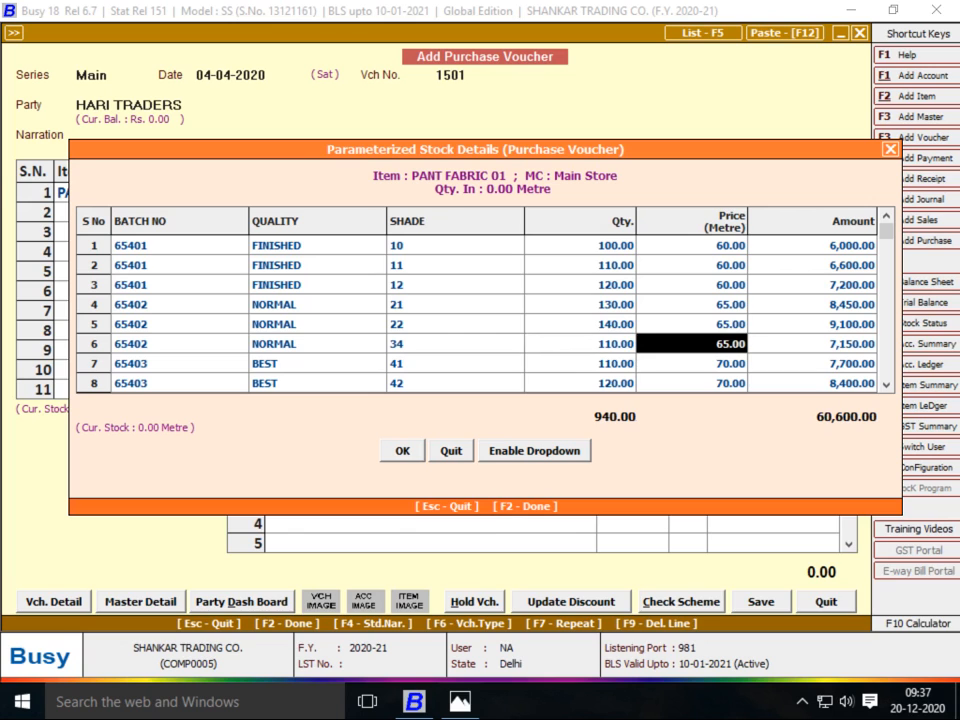
# Review the batch numbers and qualities of rows 3–5 against the bill
pyautogui.press('Left')
pyautogui.press('Left')
pyautogui.press('Left')
pyautogui.press('Left')
pyautogui.press('Up')
pyautogui.press('Up')
pyautogui.press('Up')
pyautogui.press('Down')
pyautogui.press('Right')
pyautogui.hotkey('alt', 'Tab')
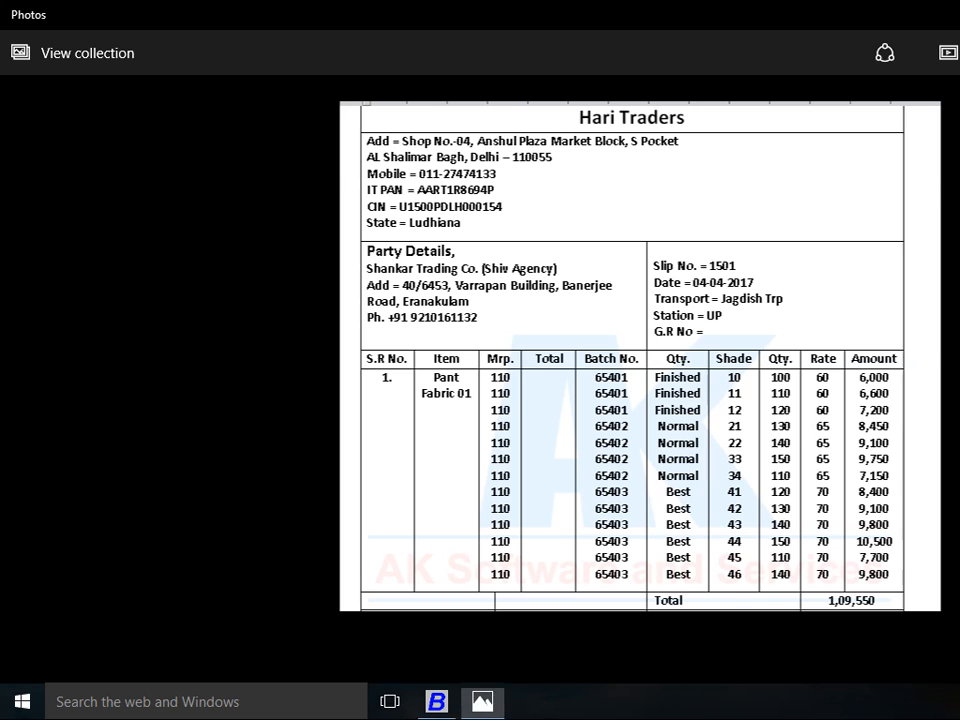
pyautogui.hotkey('alt', 'Tab')
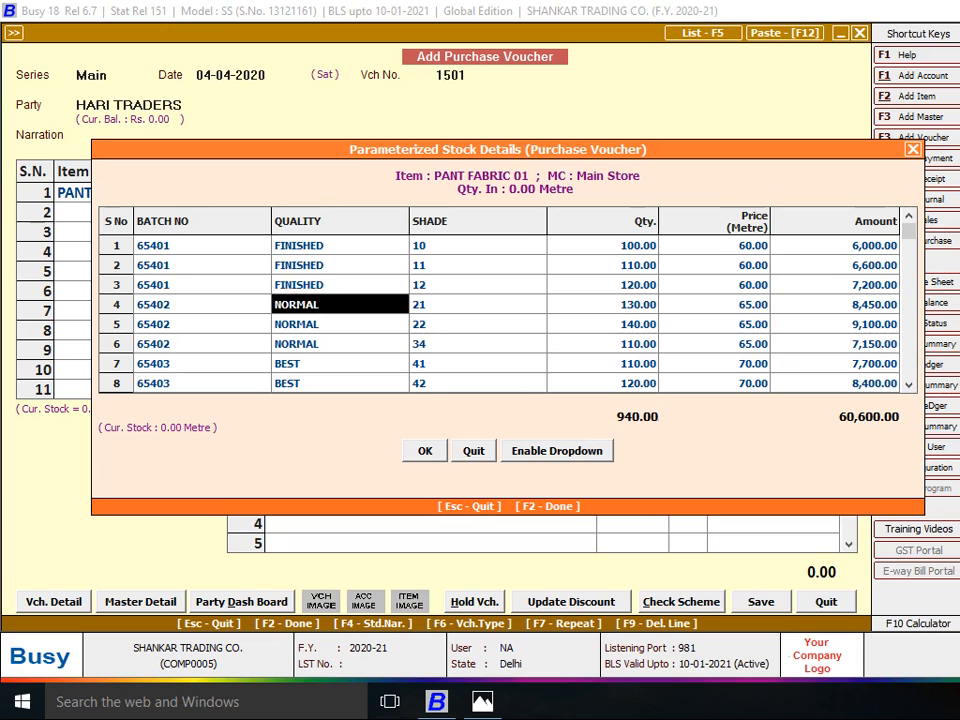
pyautogui.hotkey('alt', 'Tab')
pyautogui.hotkey('alt', 'Tab')
pyautogui.press('Left')
pyautogui.press('Down')
pyautogui.press('Up')
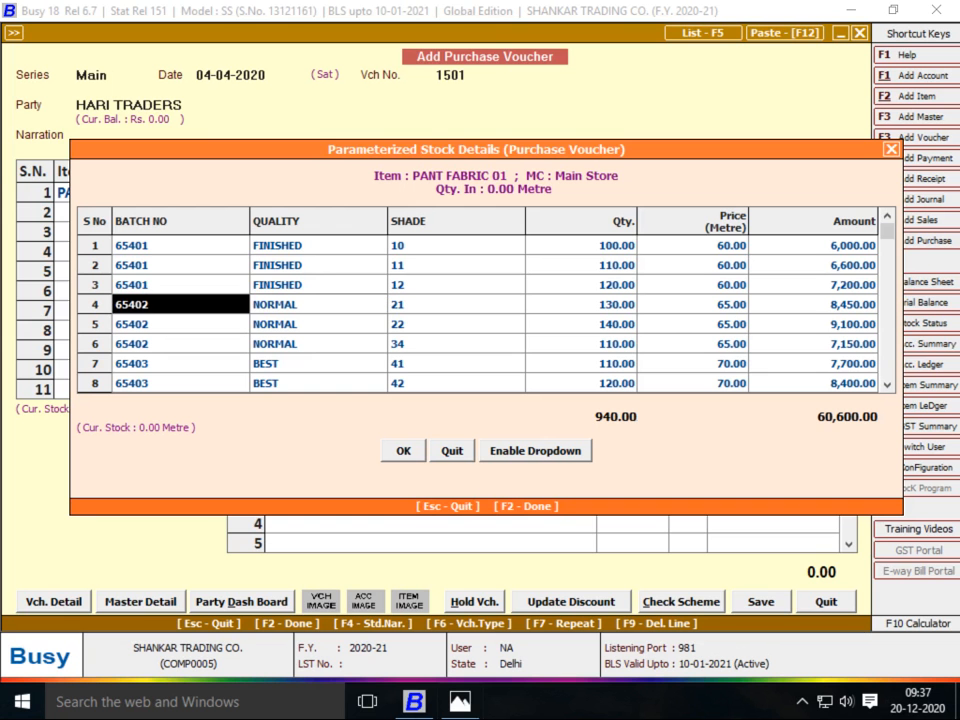
pyautogui.hotkey('alt', 'Tab')
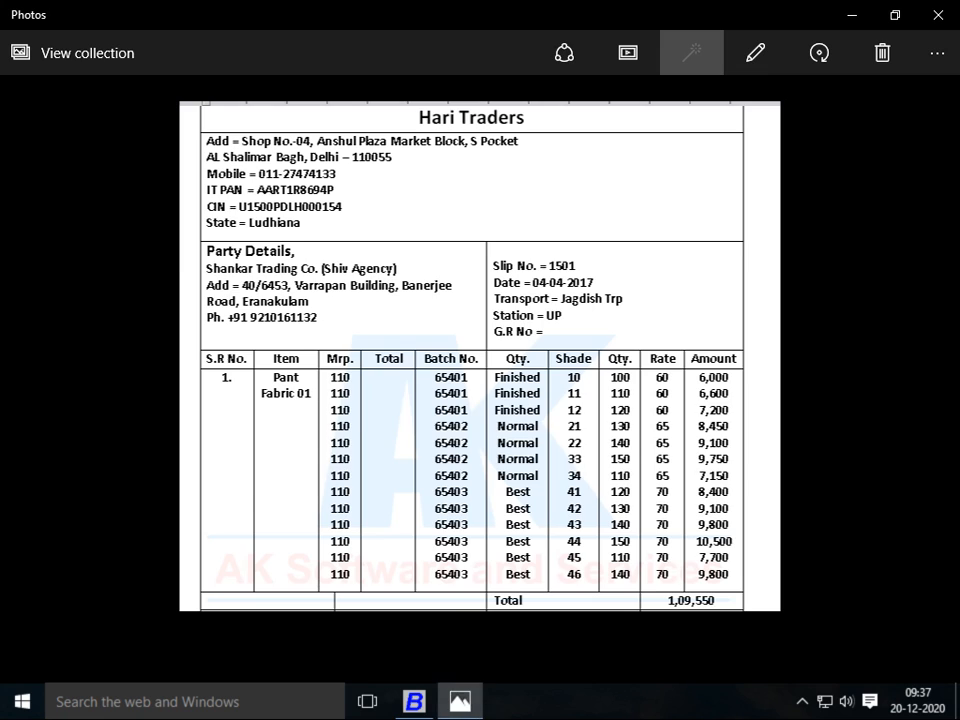
pyautogui.hotkey('alt', 'Tab')
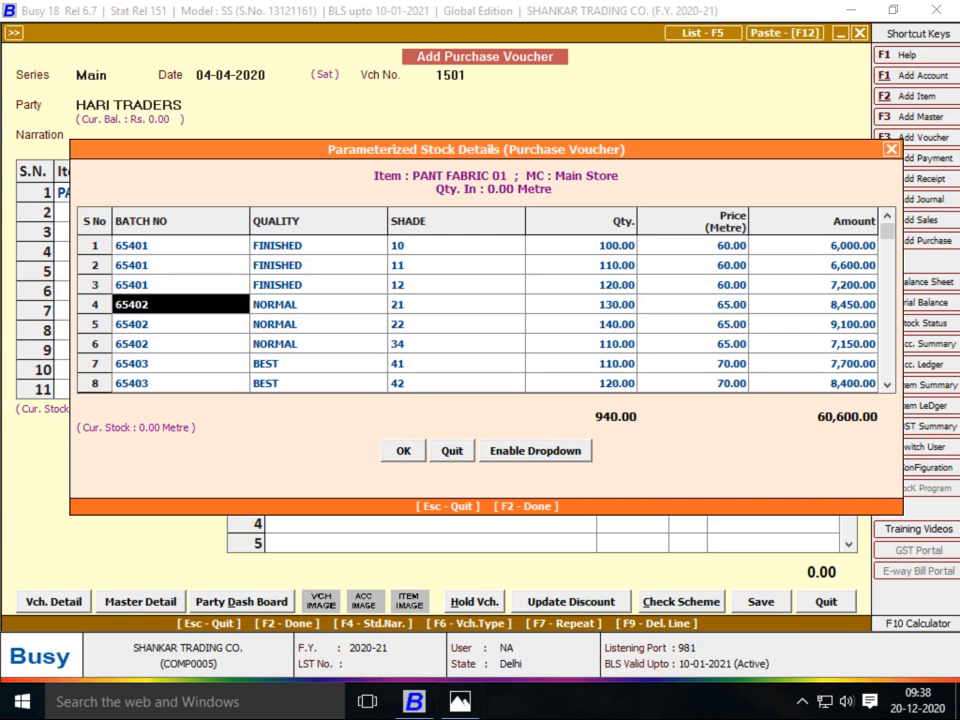
pyautogui.press('Return')
pyautogui.press('Return')
pyautogui.press('Return')
pyautogui.press('Return')
pyautogui.press('Return')
pyautogui.press('Return')
pyautogui.press('Up')
pyautogui.hotkey('alt', 'Tab')
pyautogui.press('Right')
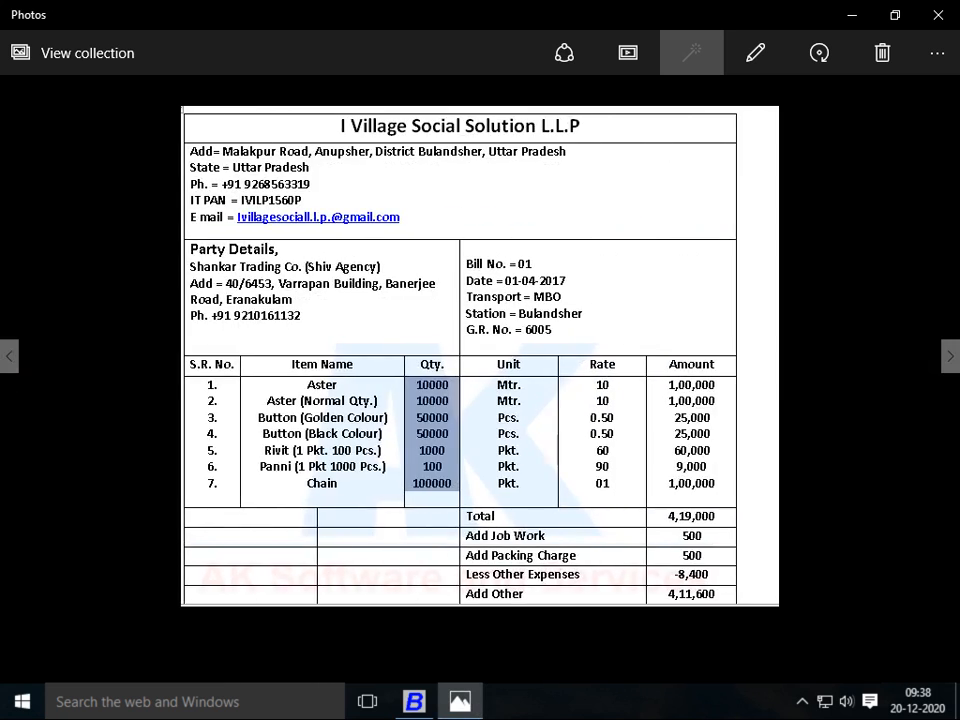
pyautogui.press('Left')
pyautogui.hotkey('alt', 'Tab')
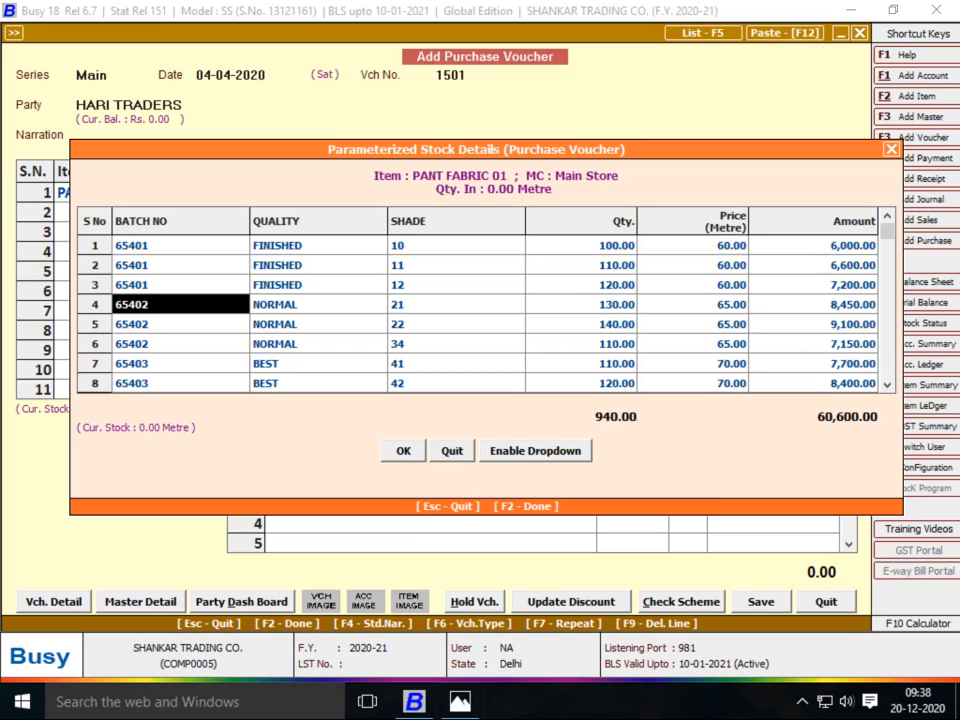
pyautogui.press('Down')
pyautogui.press('Down')
pyautogui.press('Down')
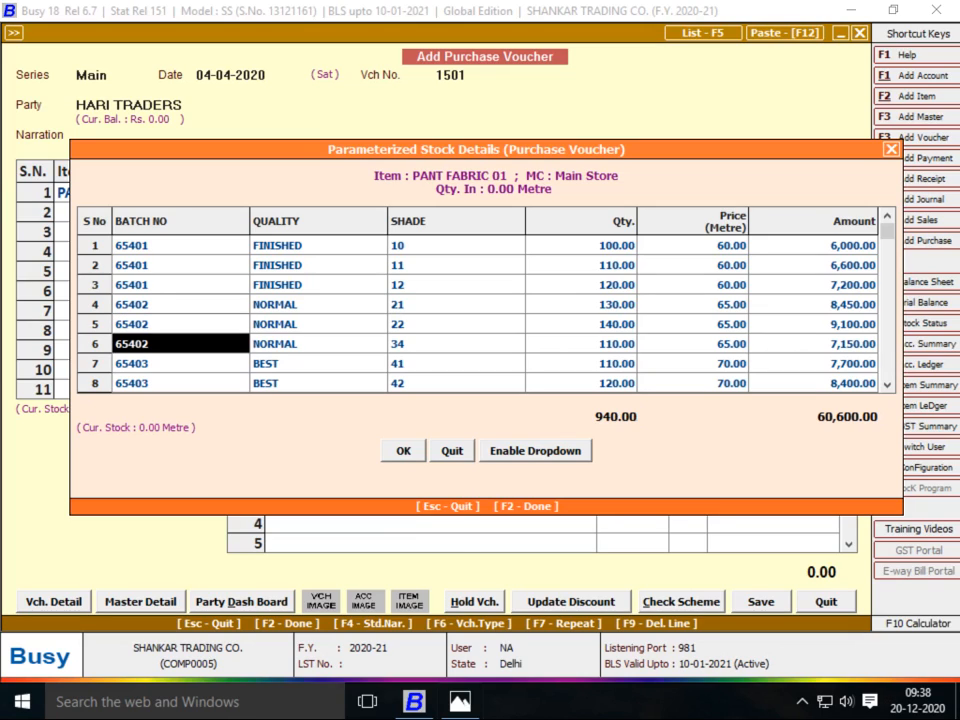
pyautogui.press('Up')
pyautogui.press('Down')
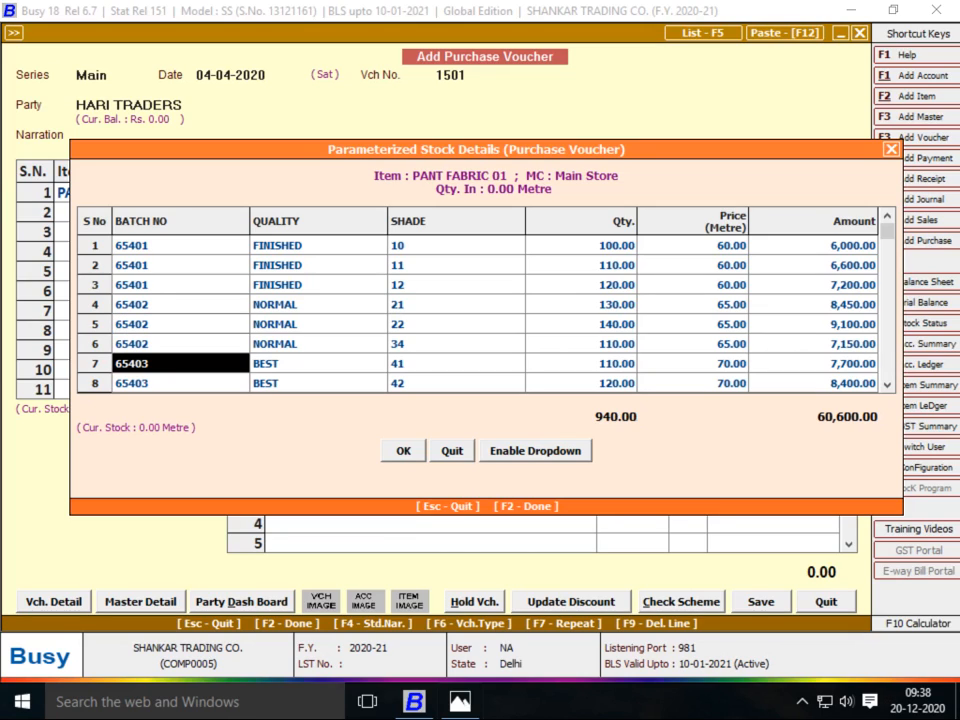
pyautogui.press('Up')
pyautogui.press('Up')
pyautogui.press('Up')
pyautogui.press('Down')
pyautogui.press('Down')
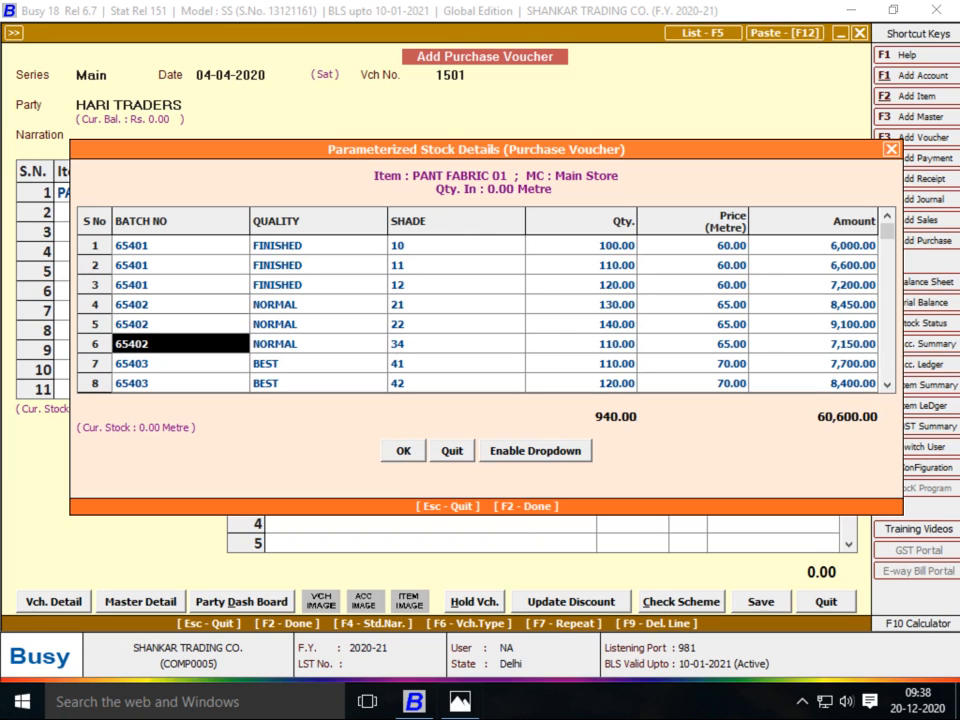
pyautogui.press('Return')
pyautogui.press('Return')
pyautogui.press('Left')
pyautogui.press('Down')
pyautogui.press('Up')
pyautogui.press('Up')
pyautogui.press('Up')
pyautogui.press('Up')
pyautogui.press('Left')
pyautogui.press('Down')
pyautogui.hotkey('alt', 'Tab')
pyautogui.hotkey('alt', 'Tab')
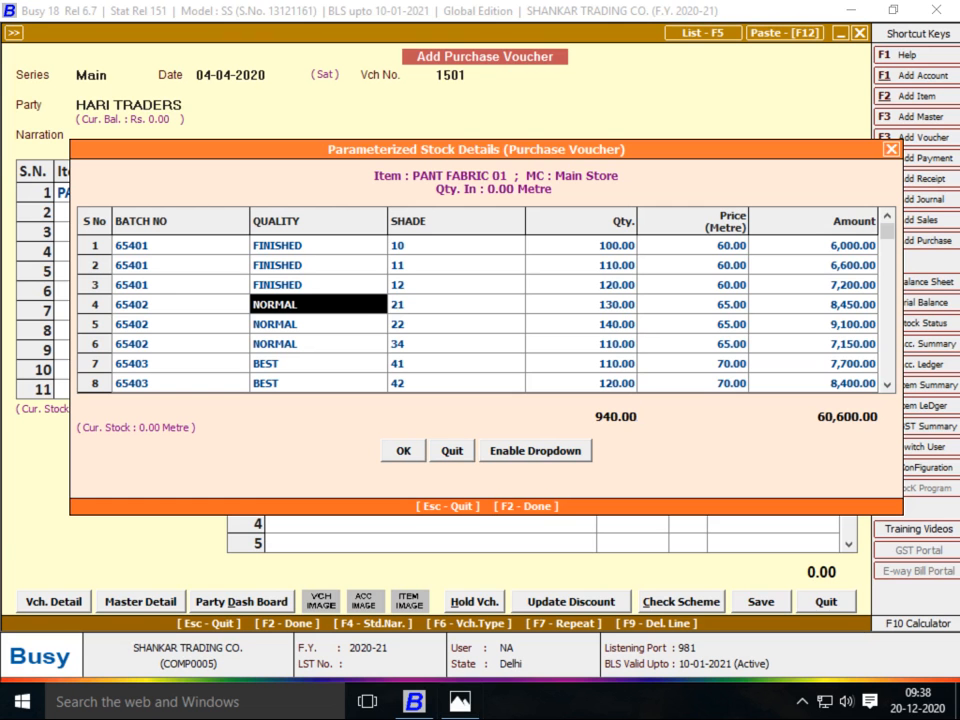
pyautogui.press('Return')
pyautogui.hotkey('alt', 'Tab')
pyautogui.hotkey('alt', 'Return')
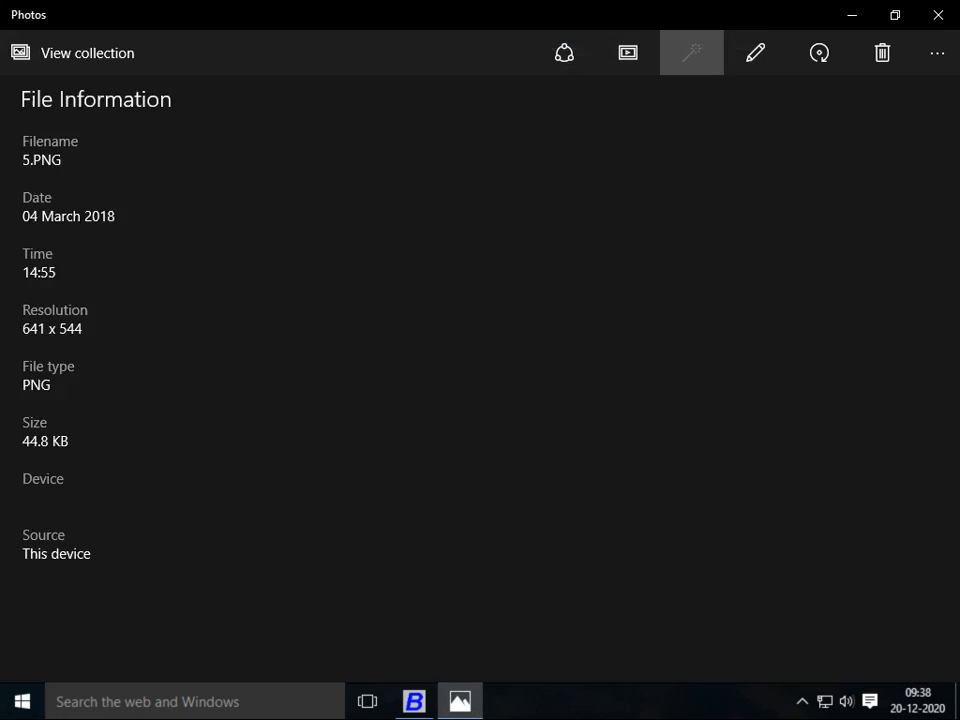
pyautogui.press('Escape')
pyautogui.hotkey('alt', 'Tab')
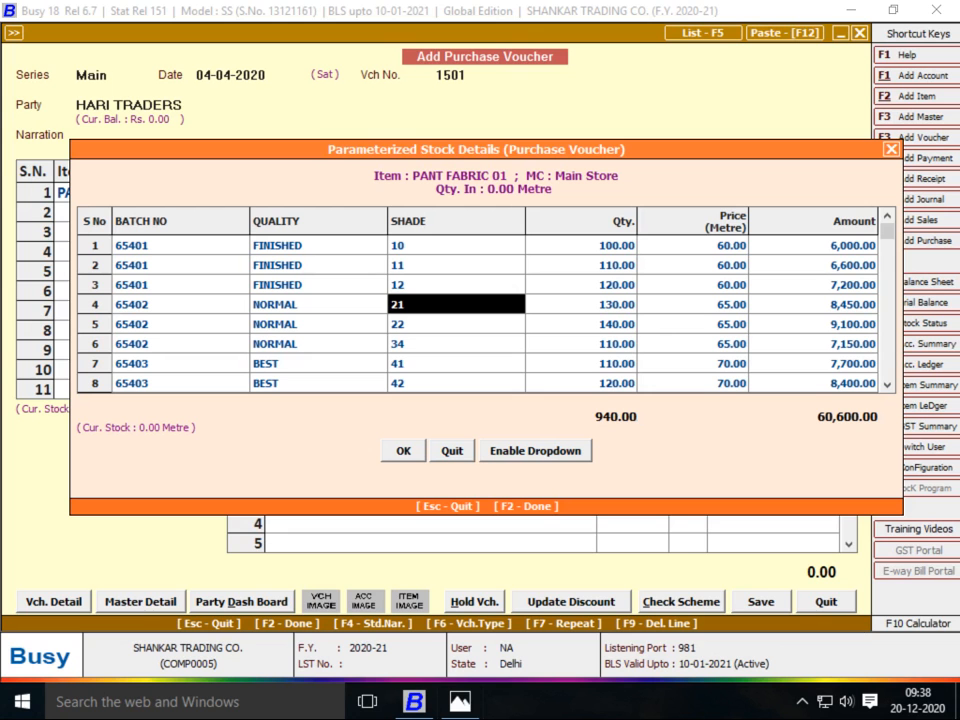
pyautogui.press('Down')
pyautogui.press('Down')
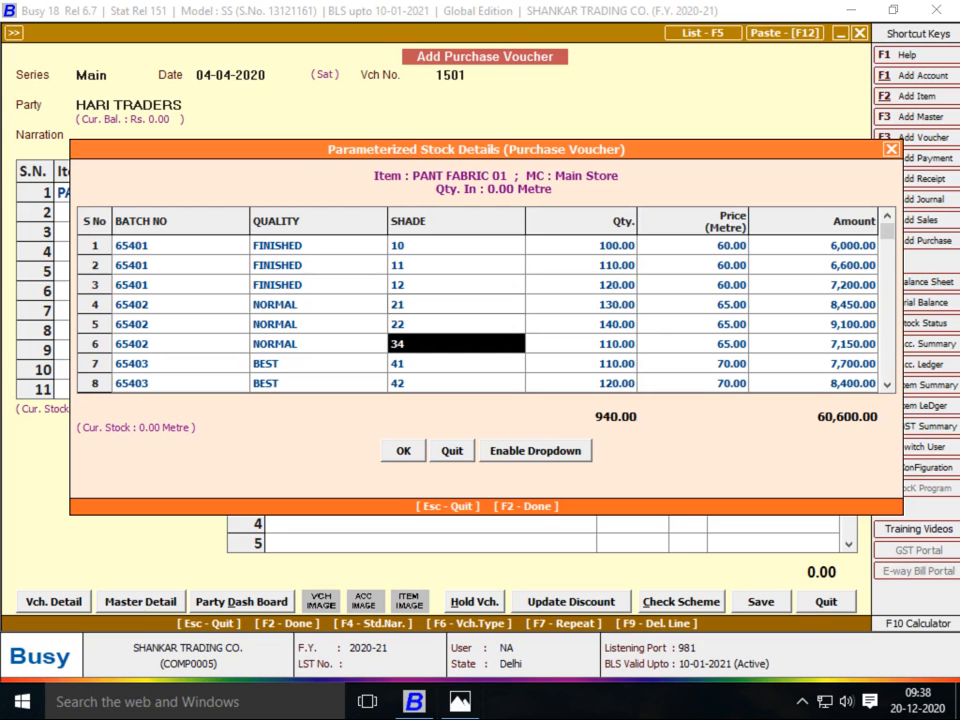
pyautogui.hotkey('alt', 'Tab')
pyautogui.hotkey('alt', 'Tab')
# Set row 6's shade to 33 and its quantity to 150
pyautogui.write('33')
pyautogui.press('Return')
pyautogui.hotkey('alt', 'Tab')
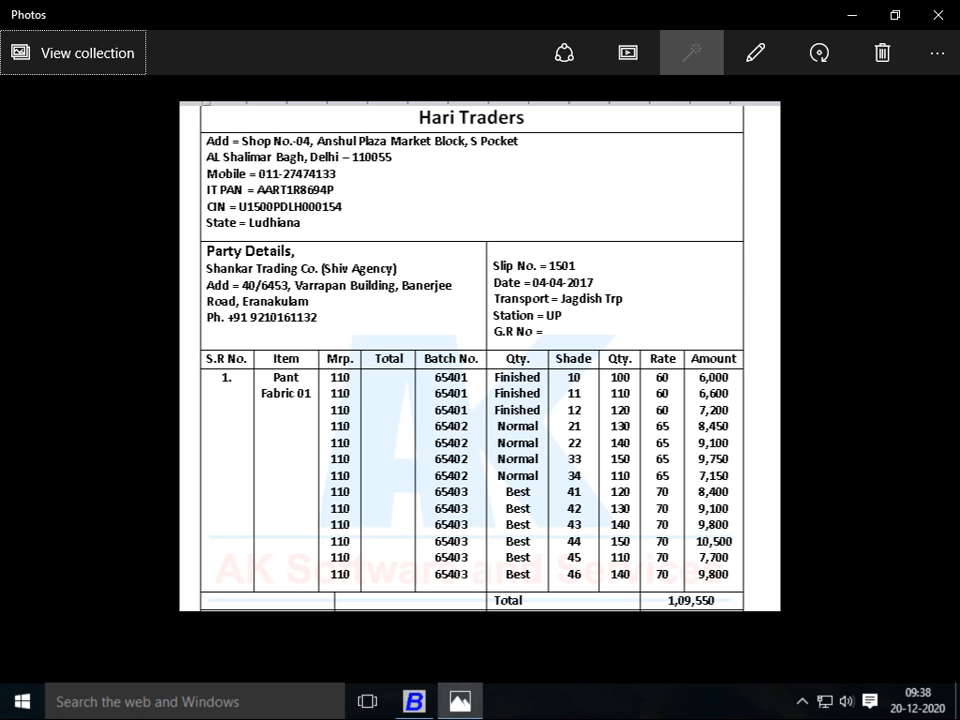
pyautogui.hotkey('alt', 'Tab')
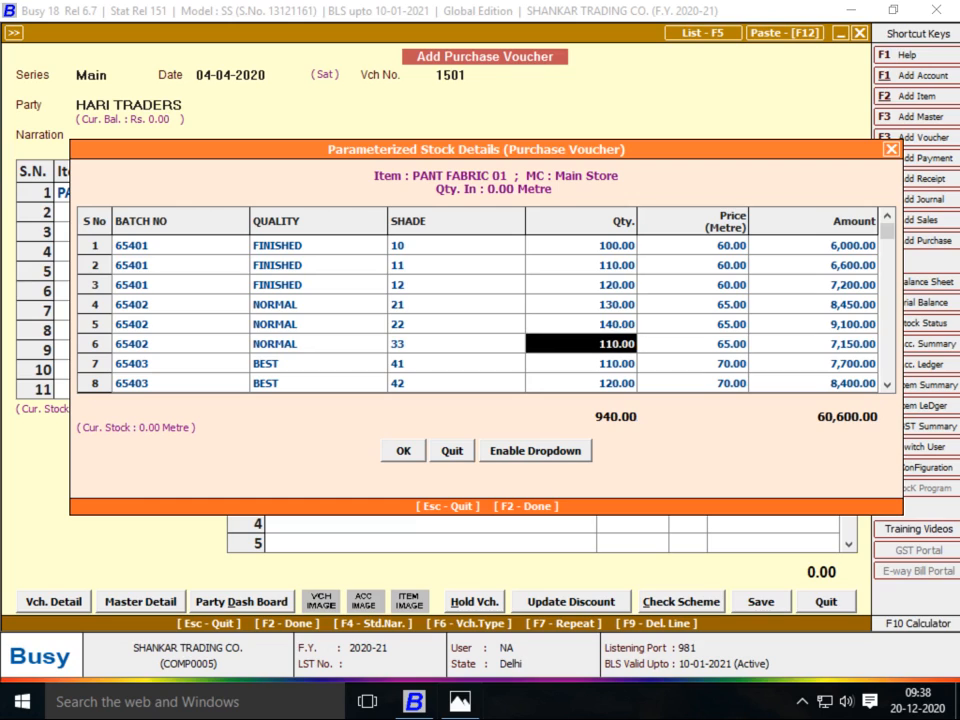
pyautogui.write('150')
pyautogui.press('Return')
pyautogui.press('Return')
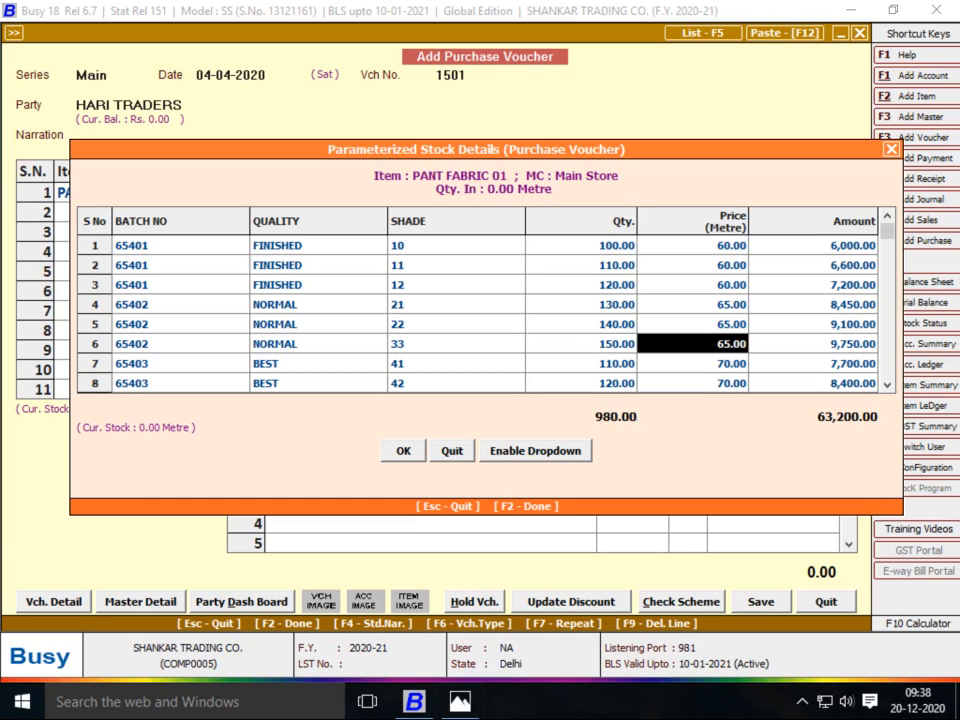
pyautogui.press('Return')
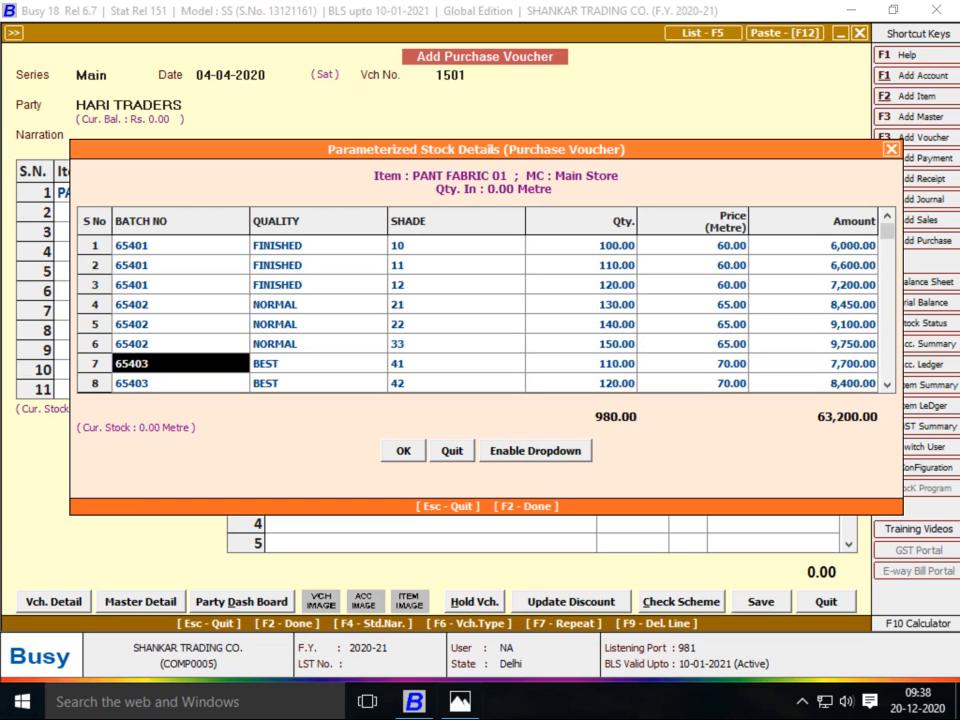
# Give row 7 shade 34, quantity 110 and NORMAL quality
pyautogui.hotkey('alt', 'Tab')
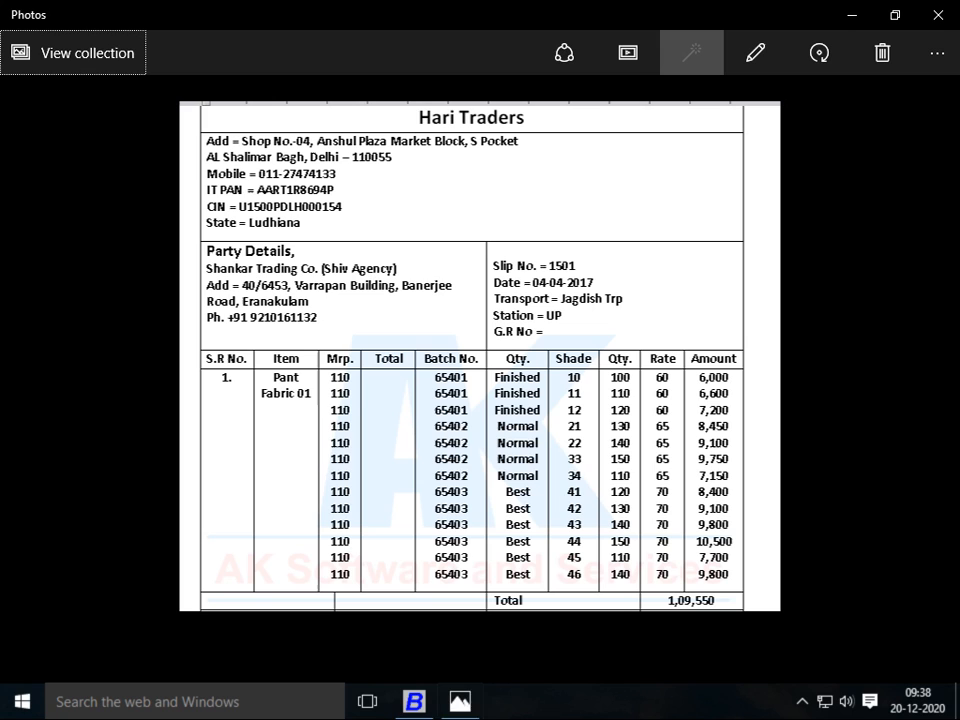
pyautogui.hotkey('alt', 'Tab')
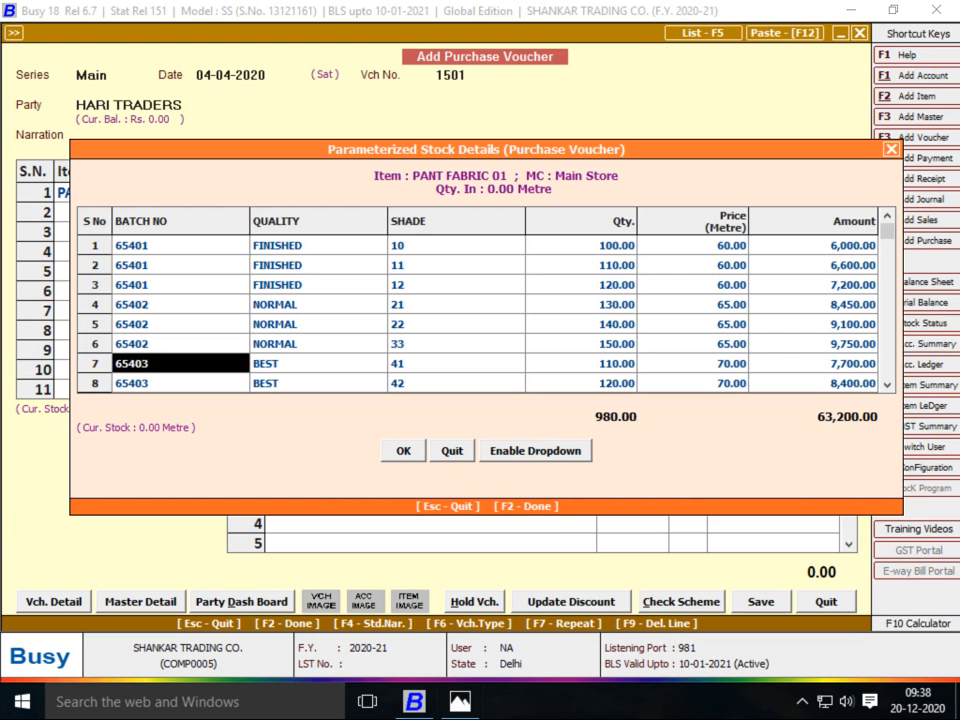
pyautogui.press('Return')
pyautogui.press('Return')
pyautogui.write('34')
pyautogui.press('Return')
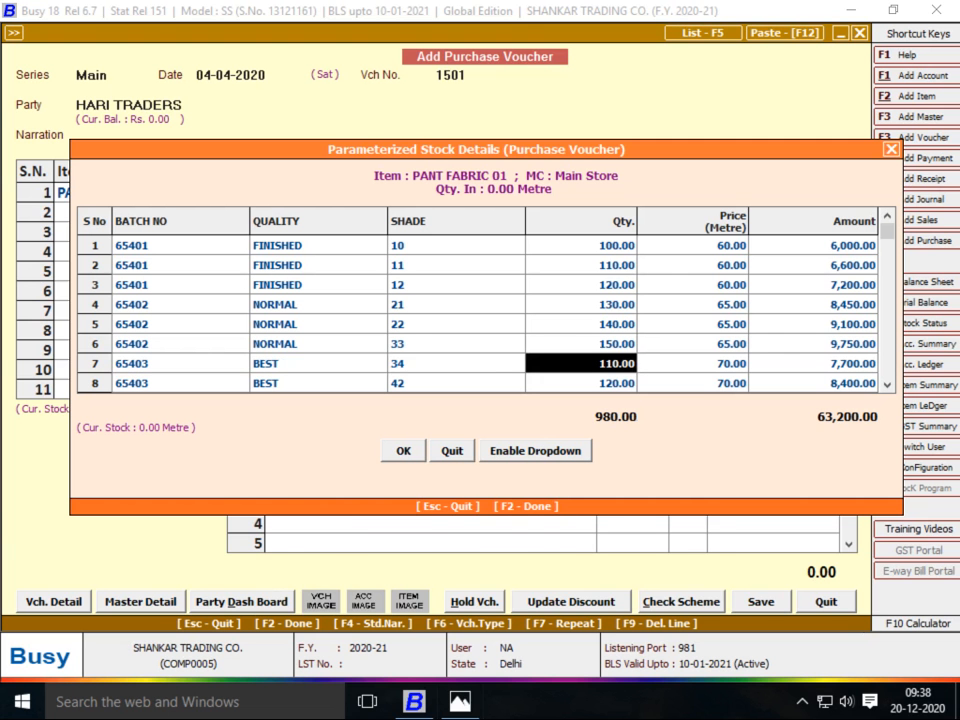
pyautogui.hotkey('alt', 'Tab')
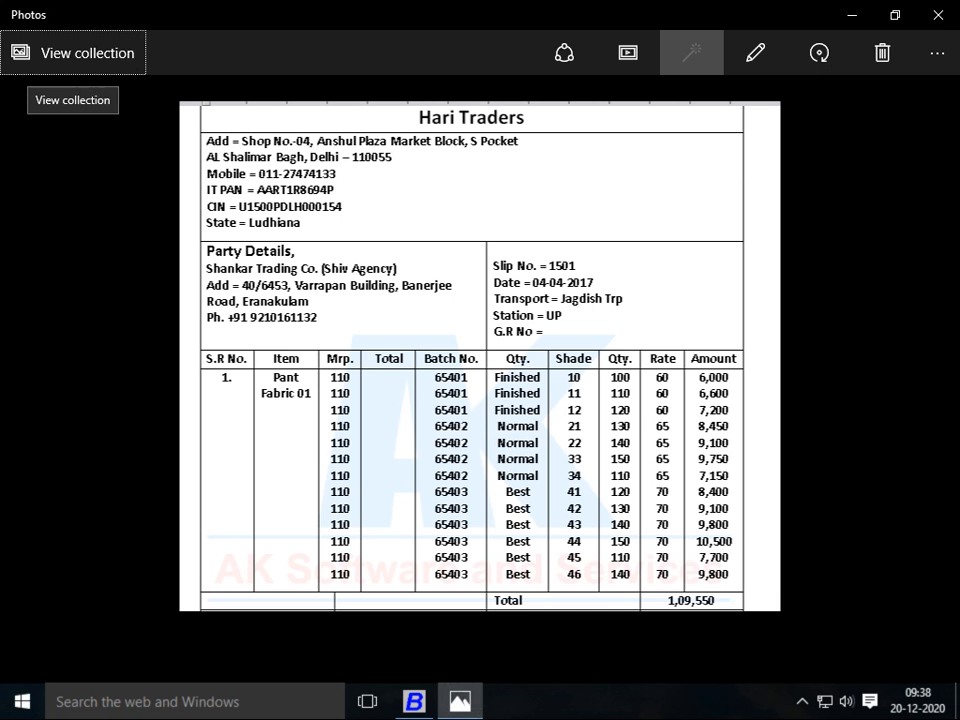
pyautogui.hotkey('alt', 'Tab')
pyautogui.write('110')
pyautogui.press('Return')
pyautogui.press('Left')
pyautogui.press('Left')
pyautogui.press('Left')
pyautogui.press('Left')
pyautogui.press('Right')
pyautogui.write('nORMAL')
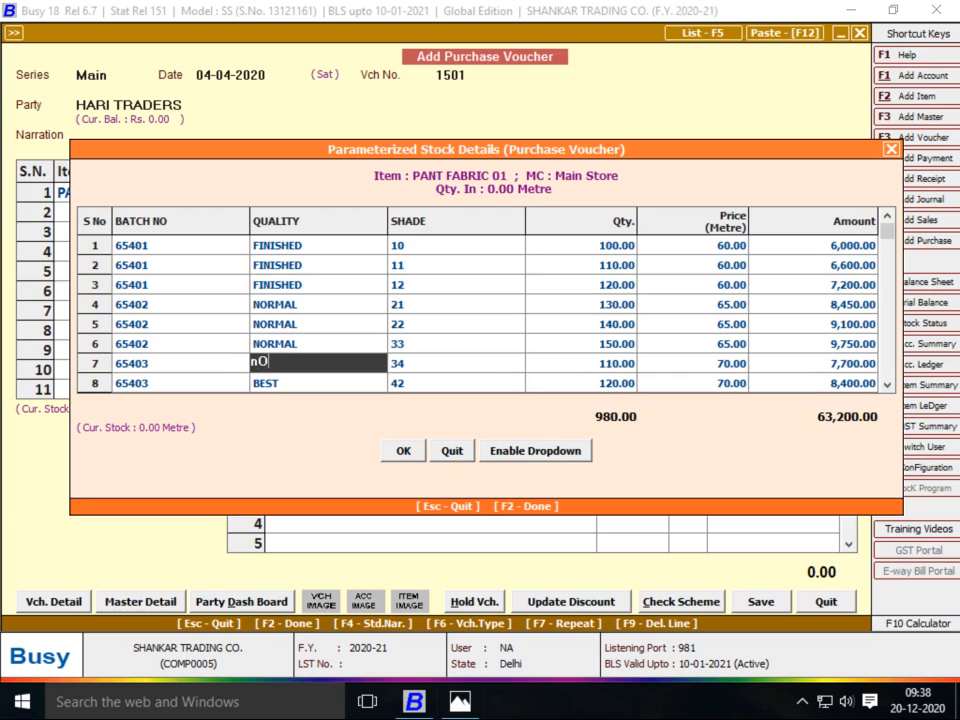
pyautogui.press('Return')
# Set row 7's batch to 65402 and its price to 65
pyautogui.press('Left')
pyautogui.press('Left')
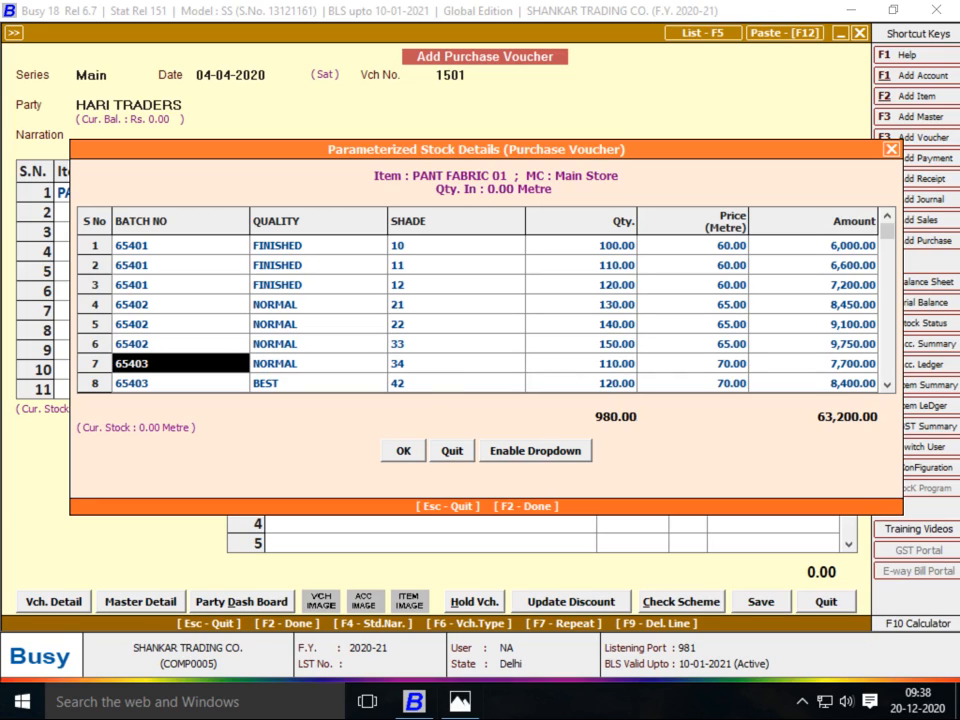
pyautogui.write('65402')
pyautogui.press('Return')
pyautogui.press('Return')
pyautogui.press('Return')
pyautogui.press('Return')
pyautogui.write('65')
pyautogui.press('Return')
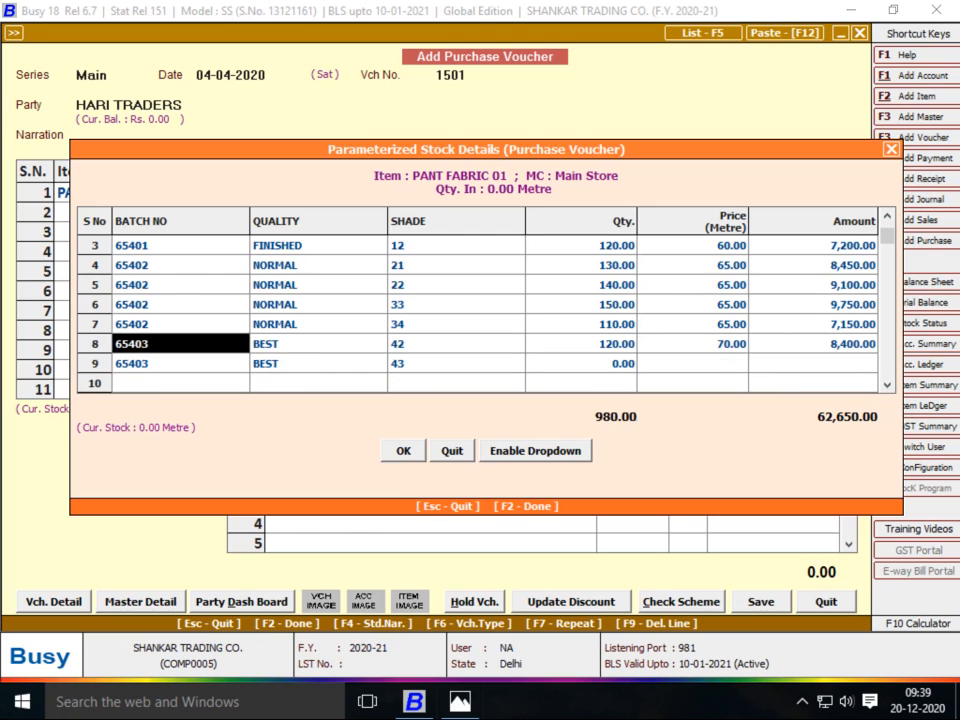
# Correct row 8's shade to 41
pyautogui.press('Return')
pyautogui.press('Return')
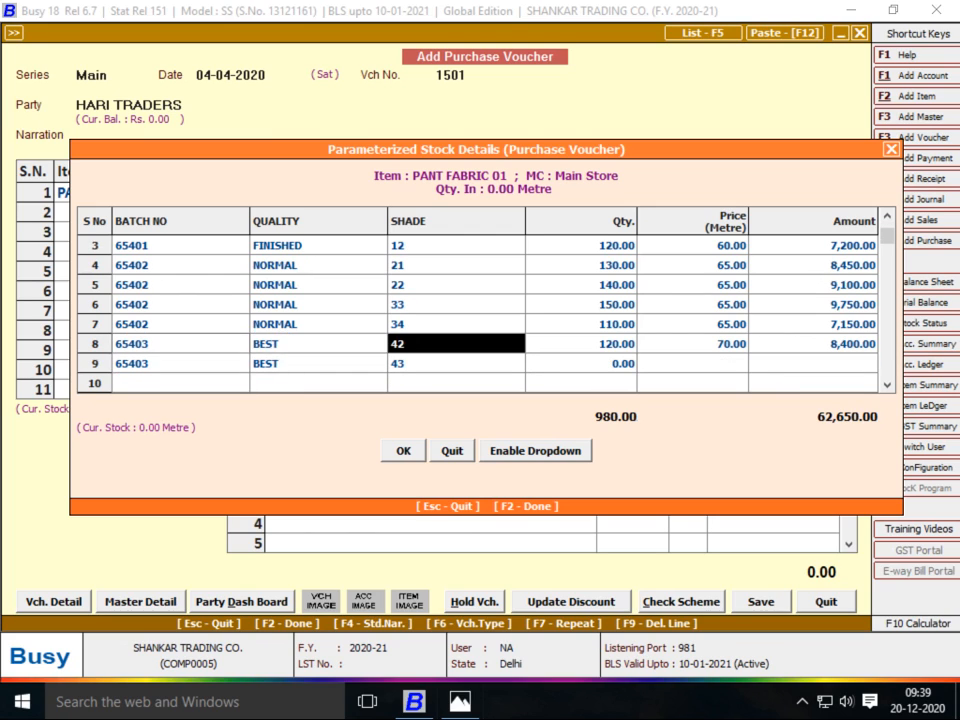
pyautogui.hotkey('alt', 'Tab')
pyautogui.hotkey('alt', 'Tab')
pyautogui.write('41')
pyautogui.press('Return')
pyautogui.hotkey('alt', 'Tab')
pyautogui.hotkey('alt', 'Tab')
pyautogui.press('Return')
pyautogui.press('Return')
pyautogui.press('Return')
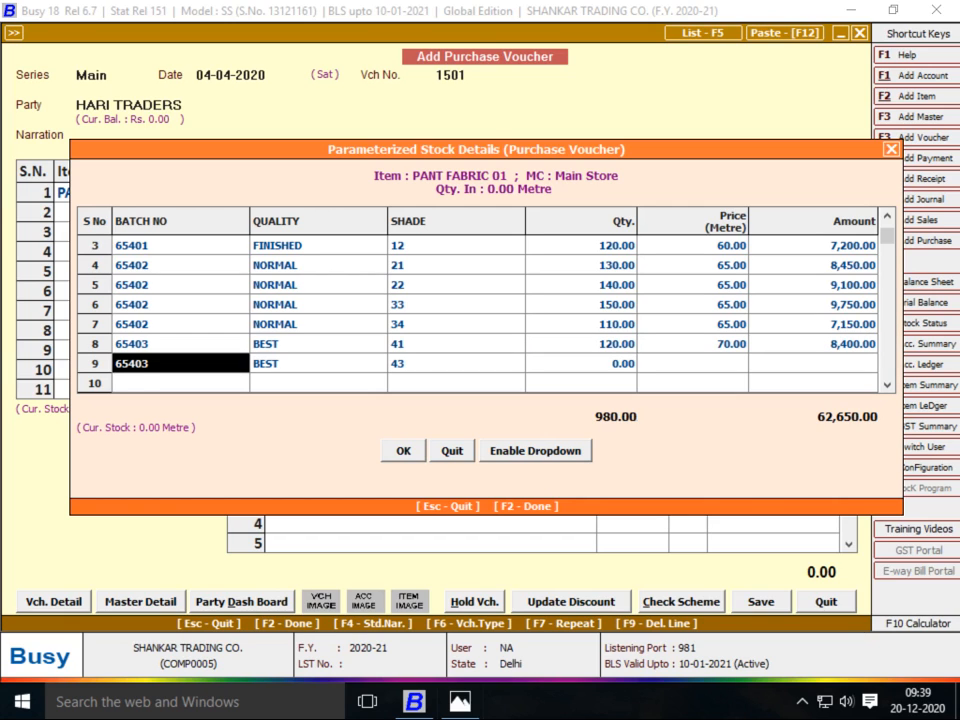
# Fill row 9 with shade 42, 130 metres at a price of 70
pyautogui.press('Return')
pyautogui.press('Return')
pyautogui.write('42')
pyautogui.press('Return')
pyautogui.hotkey('alt', 'Tab')
pyautogui.hotkey('alt', 'Tab')
pyautogui.write('130')
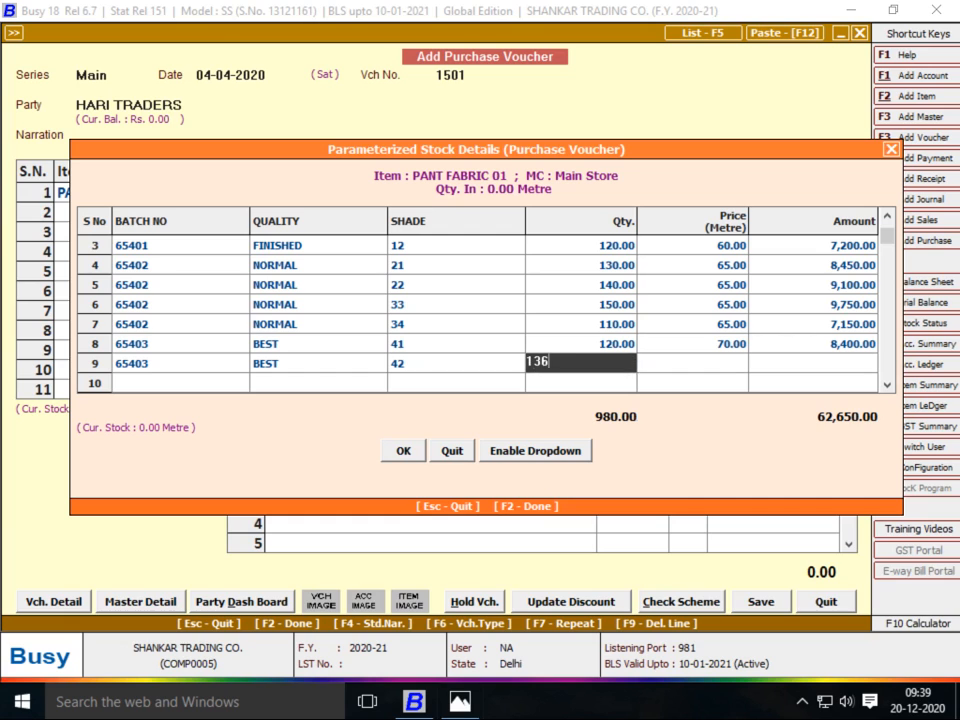
pyautogui.press('BackSpace')
pyautogui.write('0')
pyautogui.press('Return')
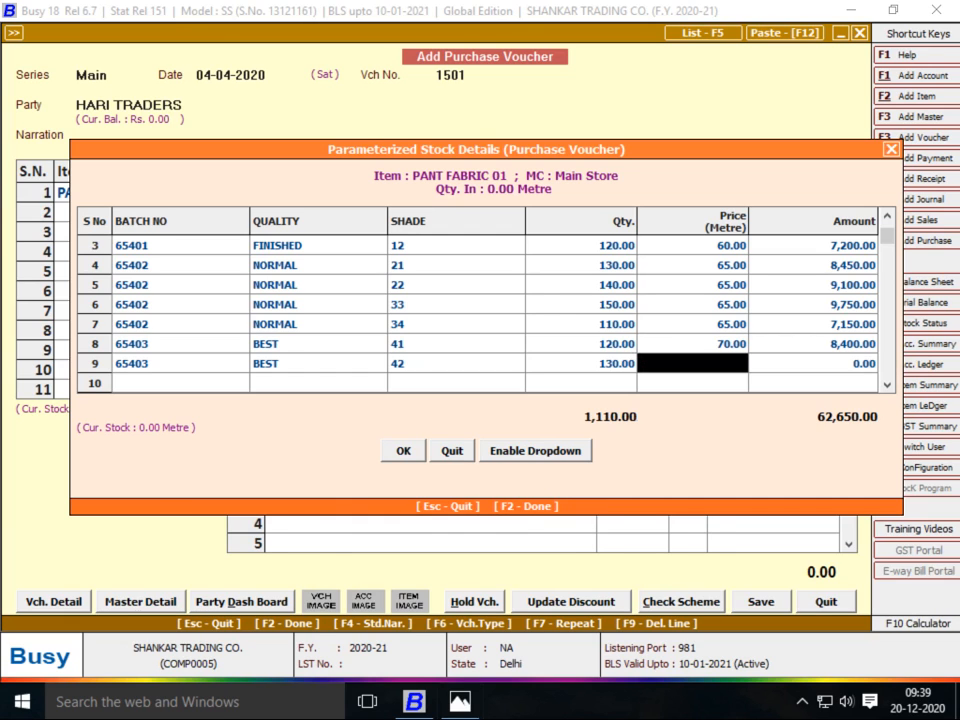
pyautogui.hotkey('alt', 'Tab')
# Add row 10: batch 65403, BEST quality, shade 43, 140 metres at 70
pyautogui.hotkey('alt', 'Tab')
pyautogui.write('70')
pyautogui.press('Return')
pyautogui.press('Return')
pyautogui.write('65403')
pyautogui.press('Return')
pyautogui.write('BEST')
pyautogui.press('Return')
pyautogui.write('43')
pyautogui.press('Return')
pyautogui.hotkey('alt', 'Tab')
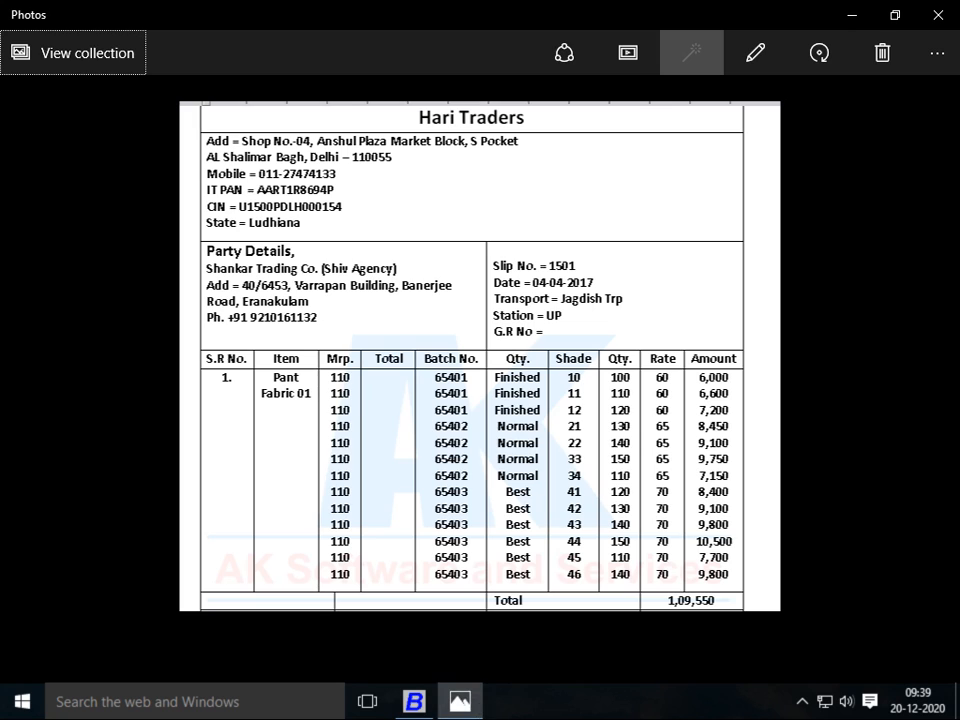
pyautogui.hotkey('alt', 'Tab')
pyautogui.write('140')
pyautogui.press('Return')
pyautogui.write('70')
pyautogui.press('Return')
pyautogui.hotkey('alt', 'Tab')
pyautogui.hotkey('alt', 'Tab')
# Add row 11: batch 65403, BEST quality, shade 44, 150 metres at 70
pyautogui.write('65403')
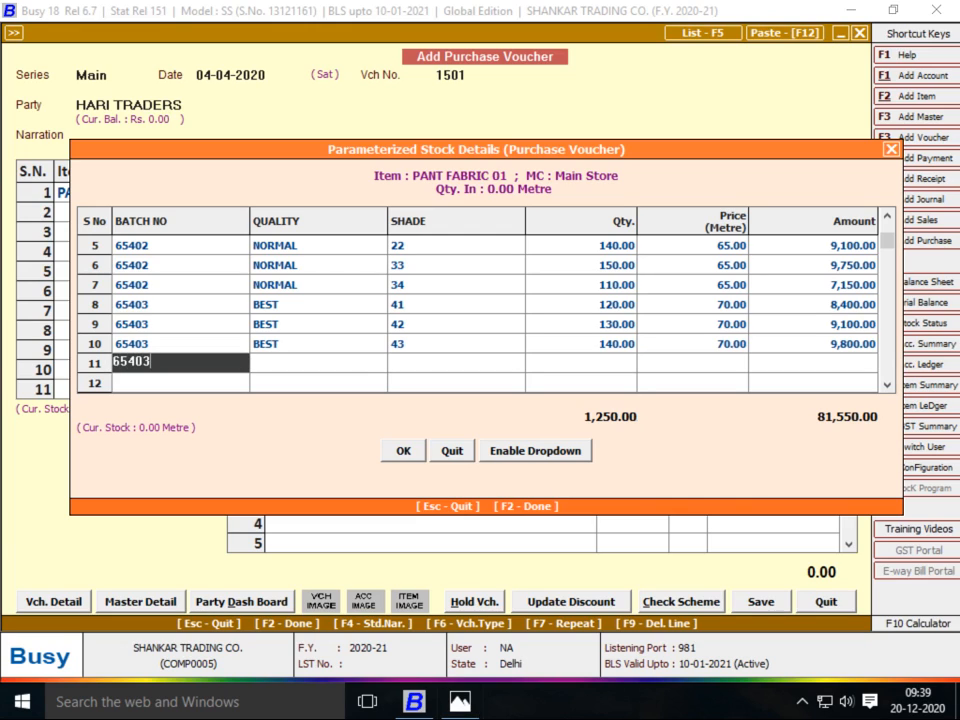
pyautogui.press('Return')
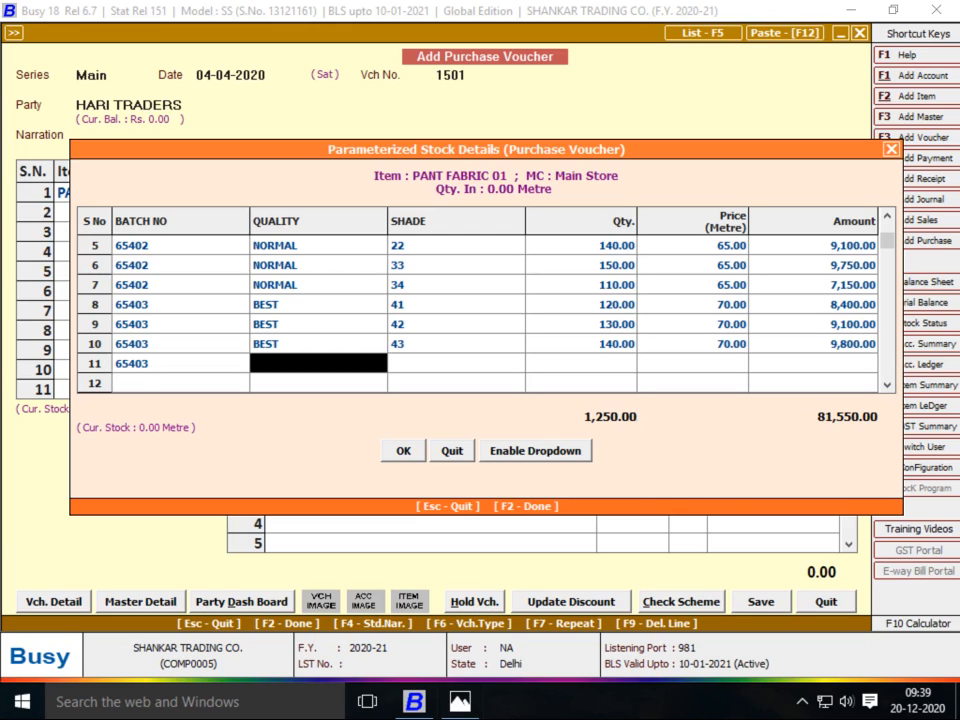
pyautogui.write('BEST')
pyautogui.press('Return')
pyautogui.hotkey('alt', 'Tab')
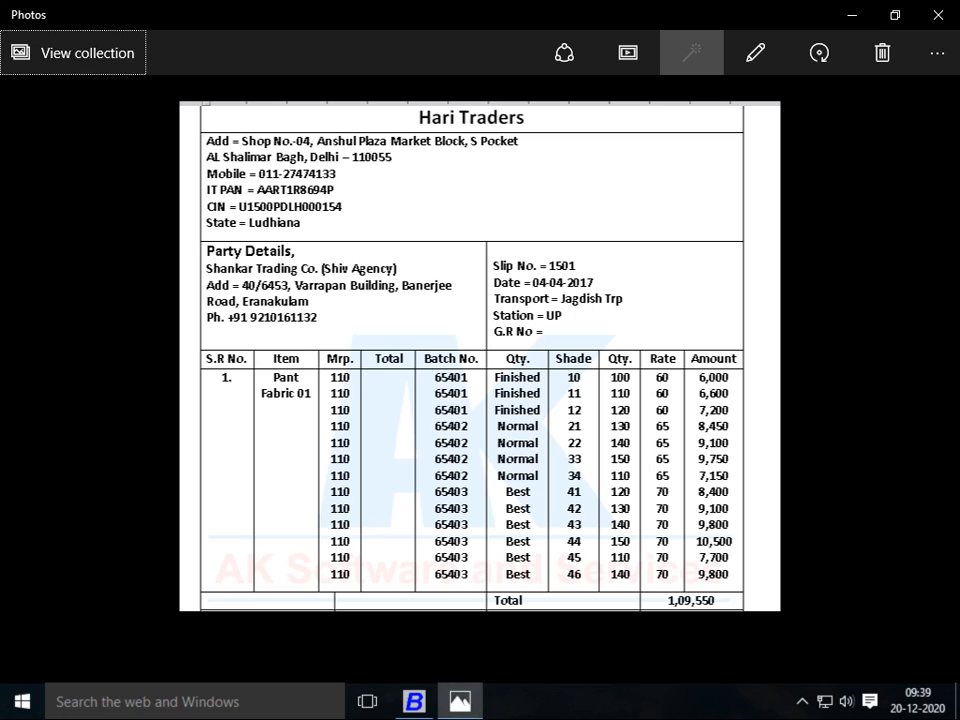
pyautogui.hotkey('alt', 'Tab')
pyautogui.write('44')
pyautogui.press('Return')
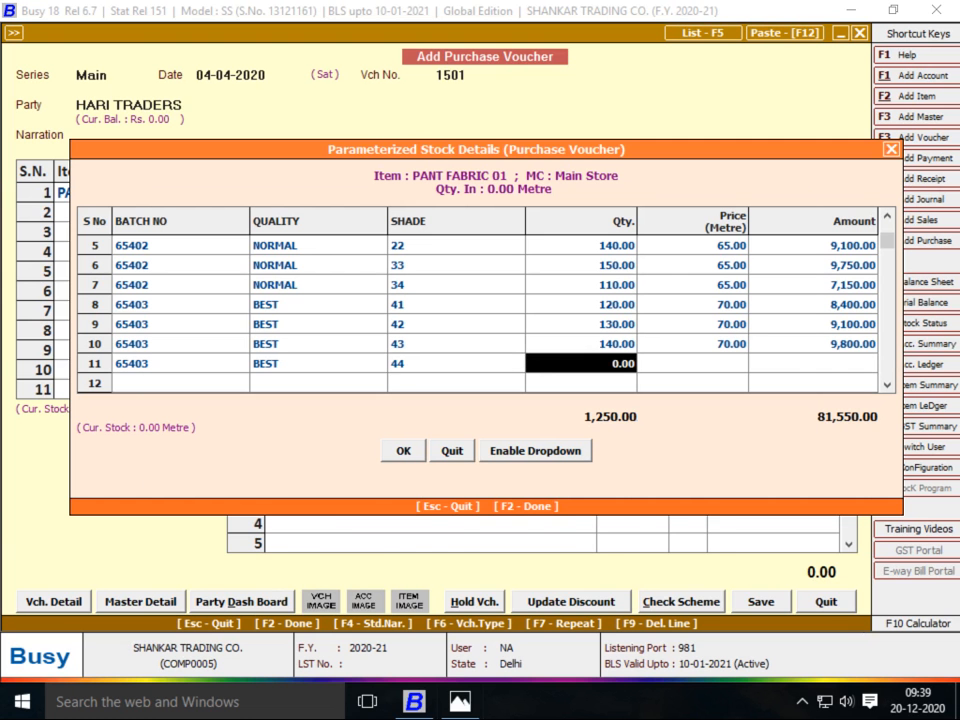
pyautogui.hotkey('alt', 'Tab')
pyautogui.hotkey('alt', 'Tab')
pyautogui.write('150')
pyautogui.press('Return')
pyautogui.write('70')
pyautogui.press('Return')
pyautogui.hotkey('alt', 'Tab')
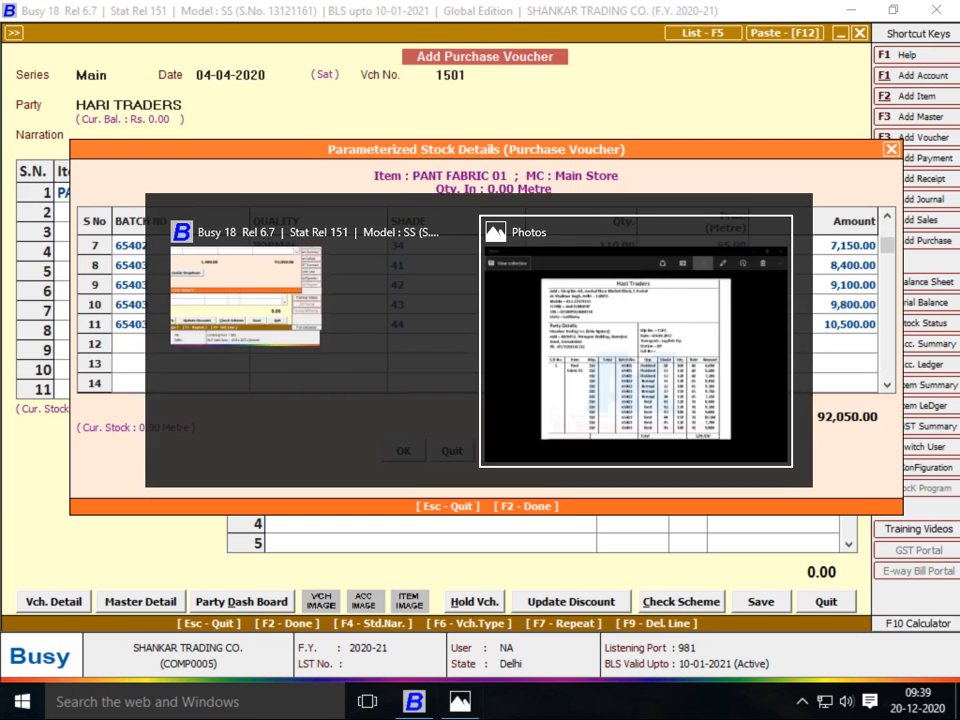
pyautogui.hotkey('alt', 'Tab')
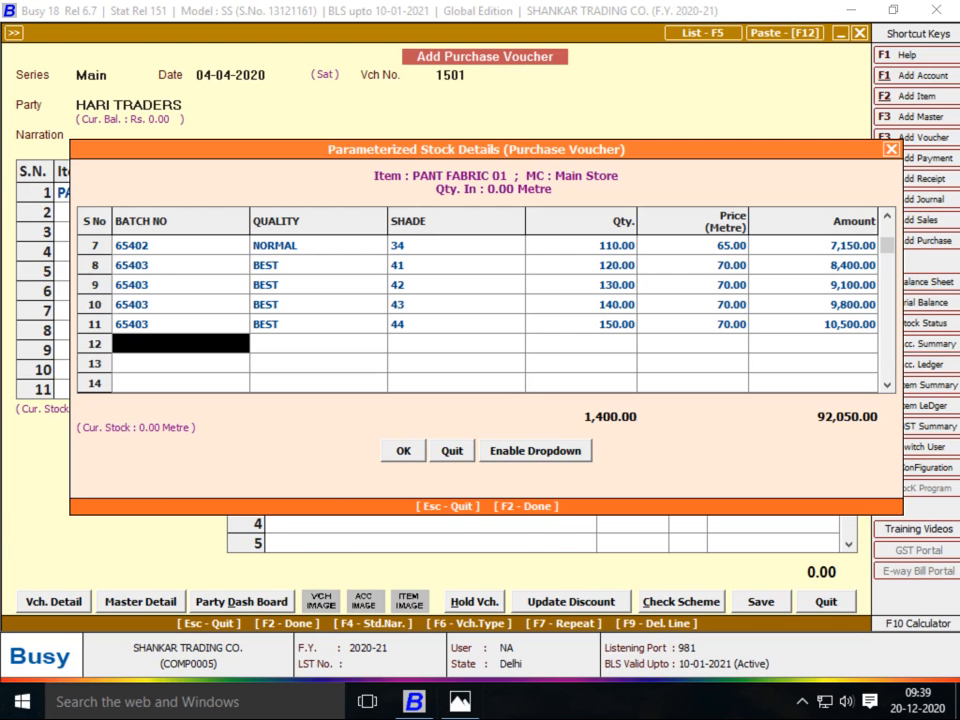
pyautogui.hotkey('alt', 'Tab')
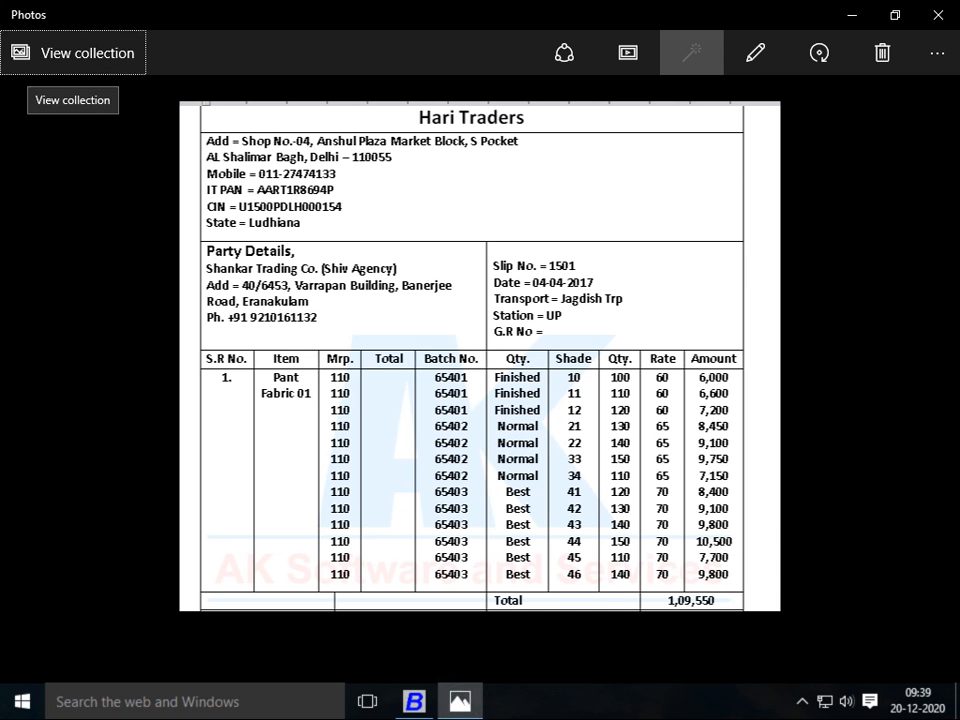
# Enter batch row 12: 65403, quality BEST, shade 45, 160 metres at 70
pyautogui.hotkey('alt', 'Tab')
pyautogui.hotkey('alt', 'Tab')
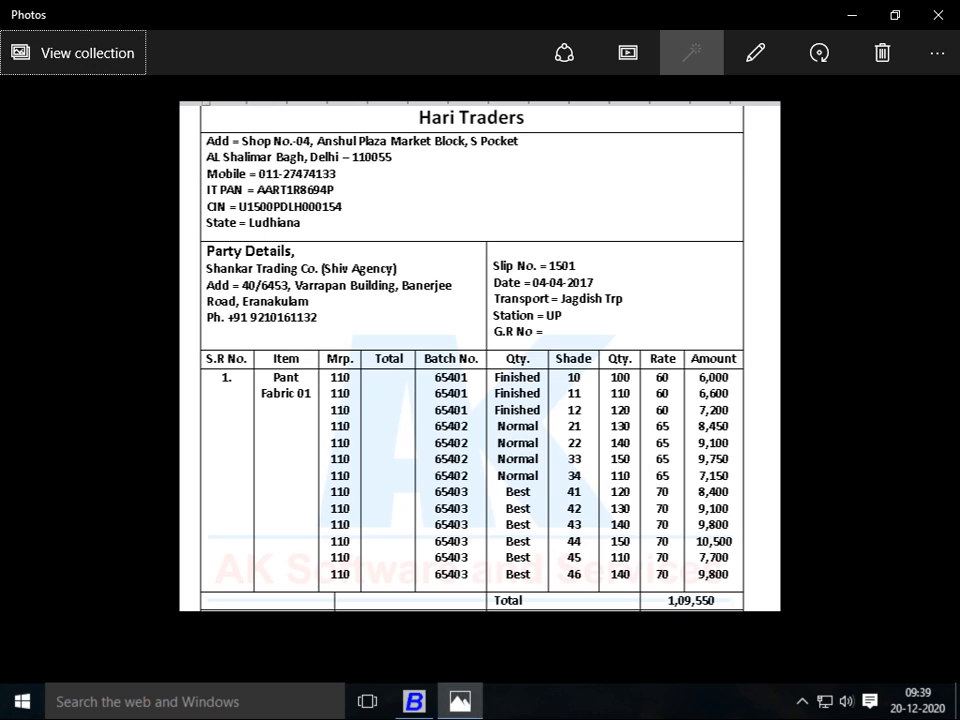
pyautogui.hotkey('alt', 'Tab')
pyautogui.write('65403')
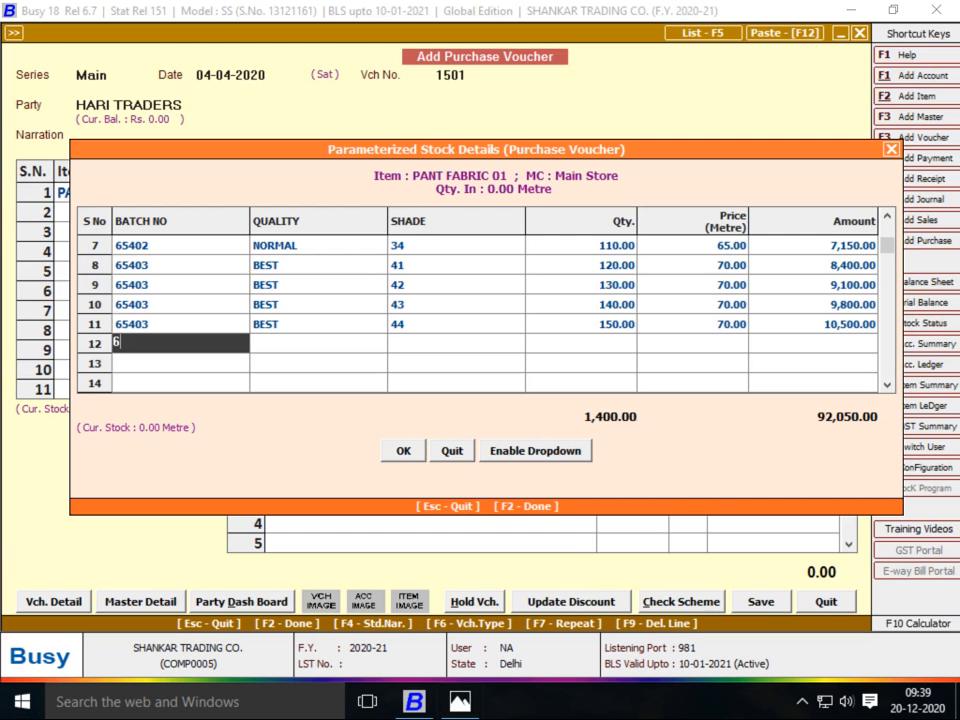
pyautogui.press('Return')
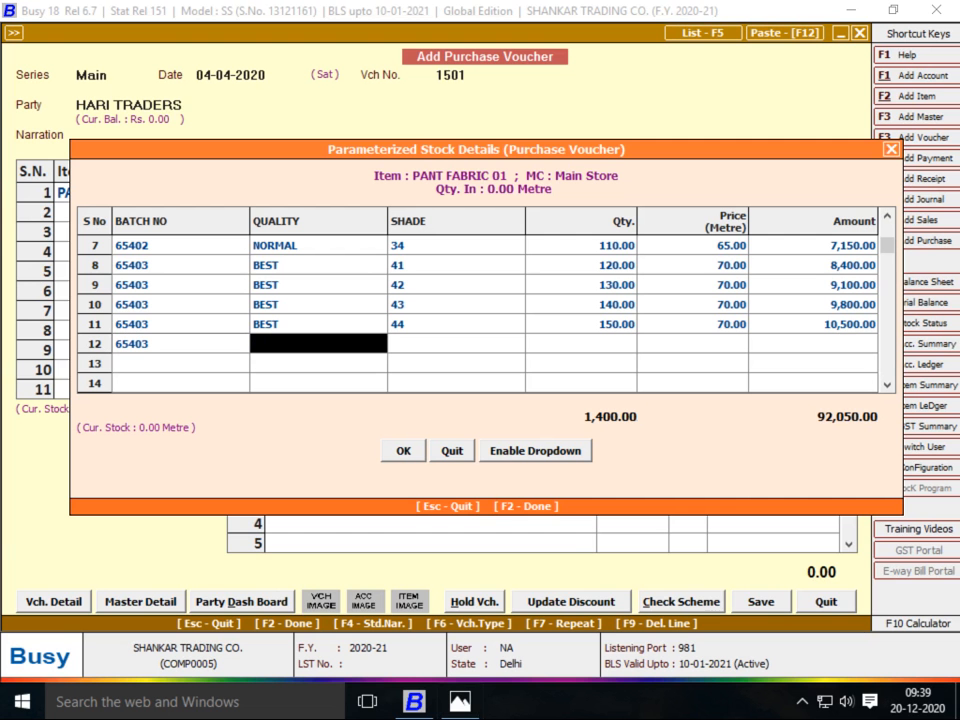
pyautogui.write('BEST')
pyautogui.press('Return')
pyautogui.hotkey('alt', 'Tab')
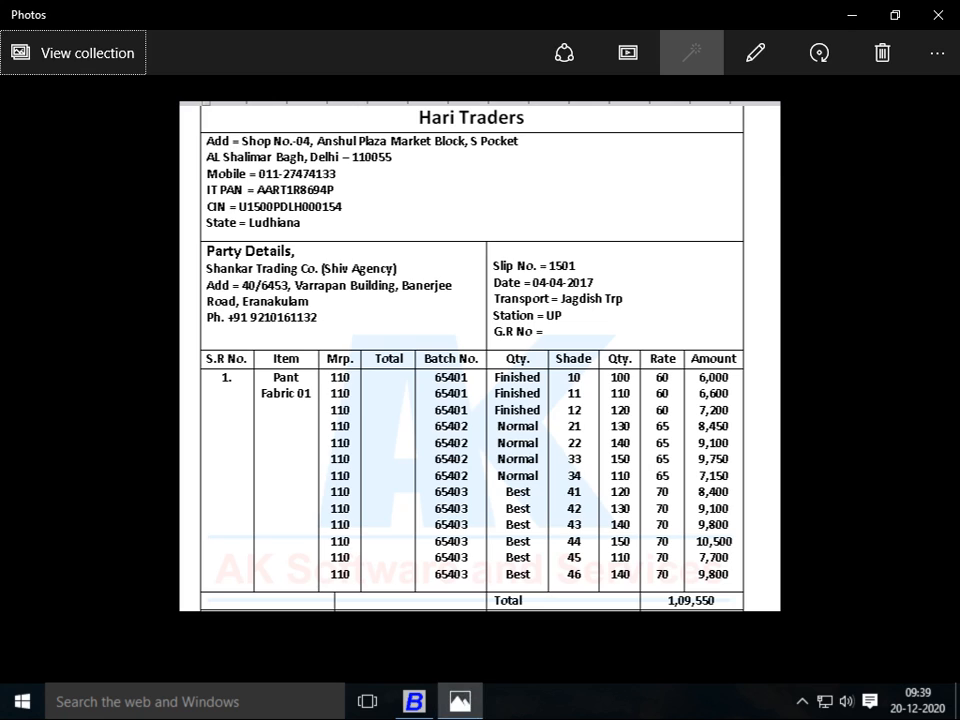
pyautogui.hotkey('alt', 'Tab')
pyautogui.write('45')
pyautogui.press('Return')
pyautogui.write('1')
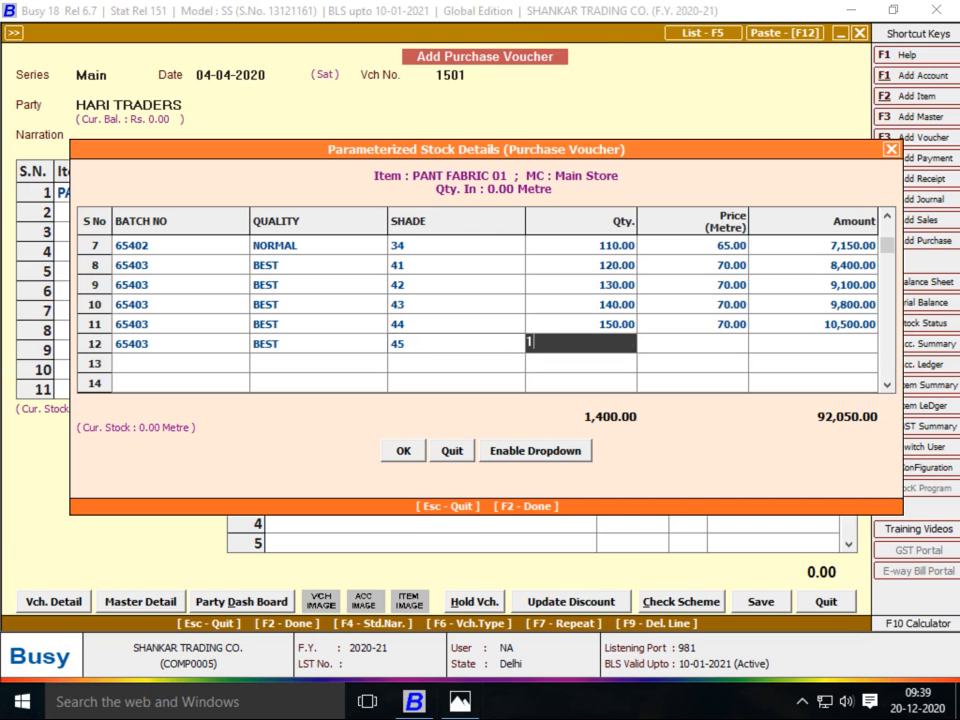
pyautogui.write('60')
pyautogui.press('Return')
pyautogui.write('70')
pyautogui.press('Return')
pyautogui.press('Return')
# Start batch row 13 with batch 65403, quality BEST and shade 45
pyautogui.hotkey('alt', 'Tab')
pyautogui.hotkey('alt', 'Tab')
pyautogui.write('65403')
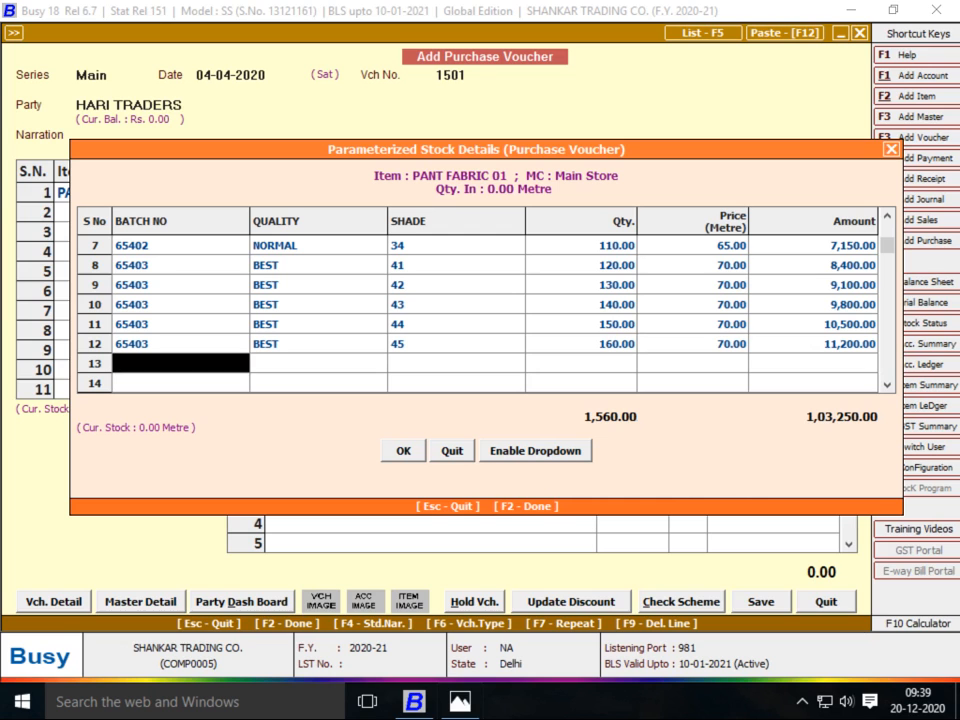
pyautogui.press('Return')
pyautogui.write('BEST')
pyautogui.press('Return')
pyautogui.hotkey('alt', 'Tab')
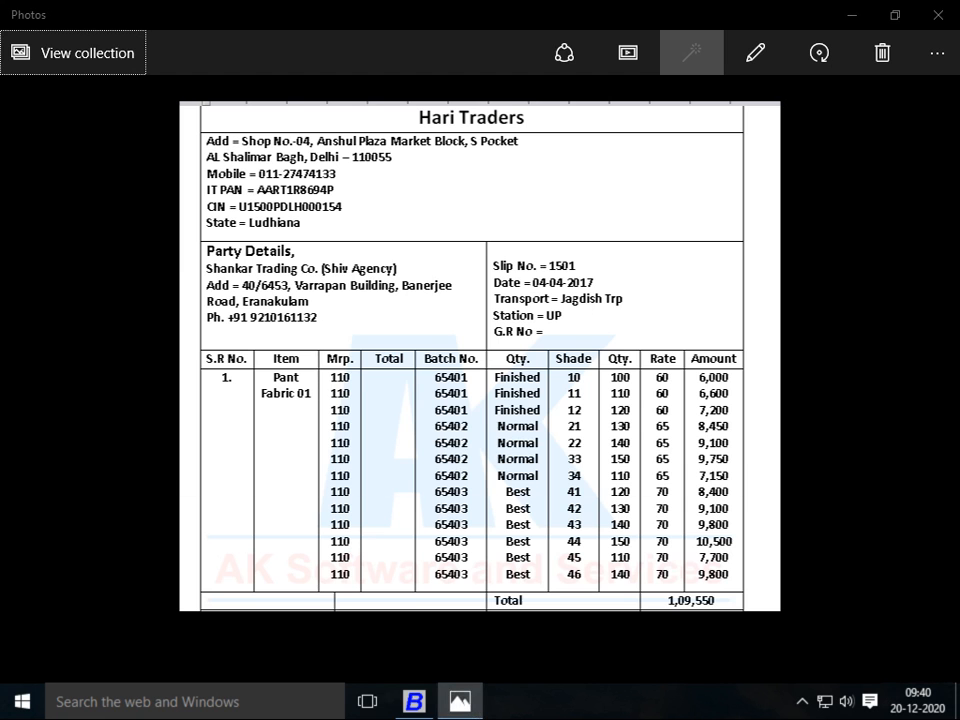
pyautogui.hotkey('alt', 'Tab')
pyautogui.write('45')
pyautogui.press('Return')
pyautogui.hotkey('alt', 'Tab')
pyautogui.hotkey('alt', 'Tab')
pyautogui.hotkey('alt', 'Tab')
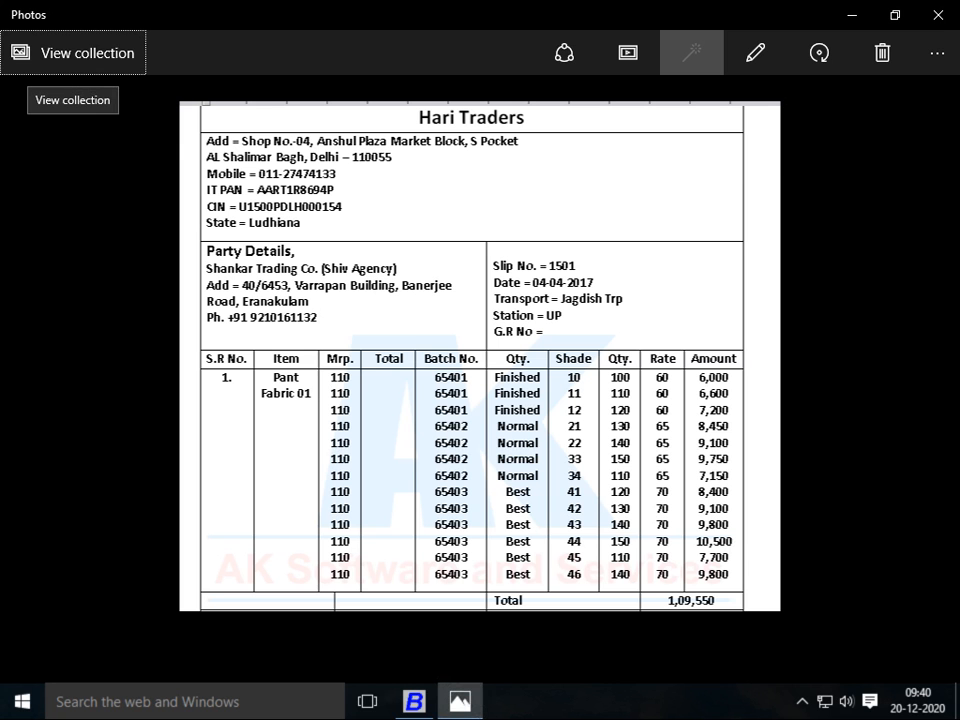
pyautogui.hotkey('alt', 'Tab')
# Correct row 12's quantity to 110 and give row 13 140 metres at 70
pyautogui.press('Up')
pyautogui.write('110')
pyautogui.press('Return')
pyautogui.press('Return')
pyautogui.hotkey('alt', 'Tab')
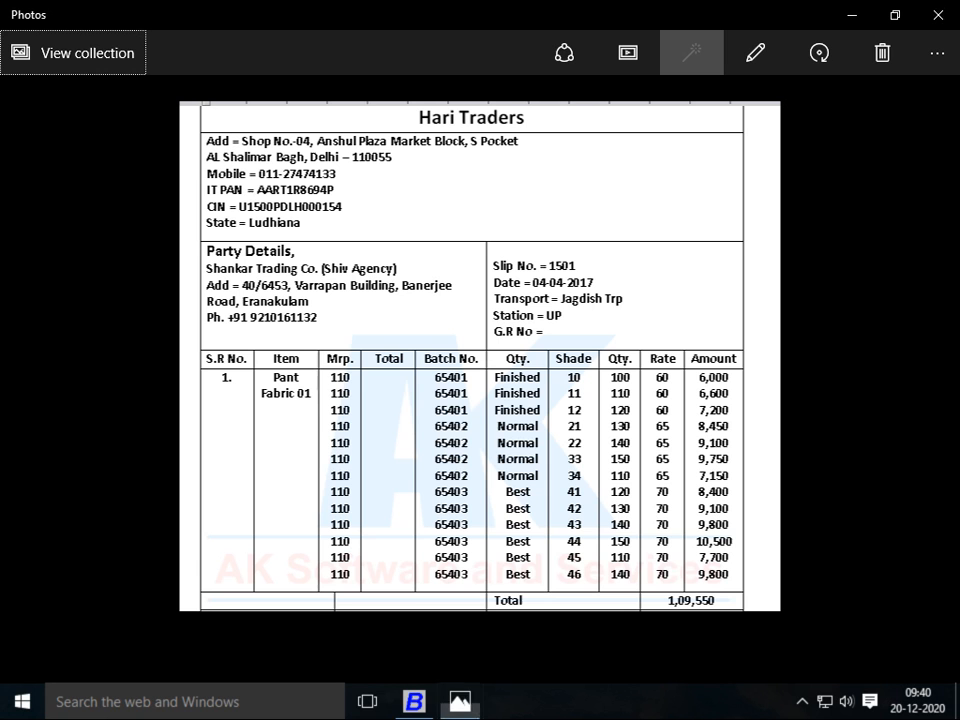
pyautogui.hotkey('alt', 'Tab')
pyautogui.write('140')
pyautogui.press('Return')
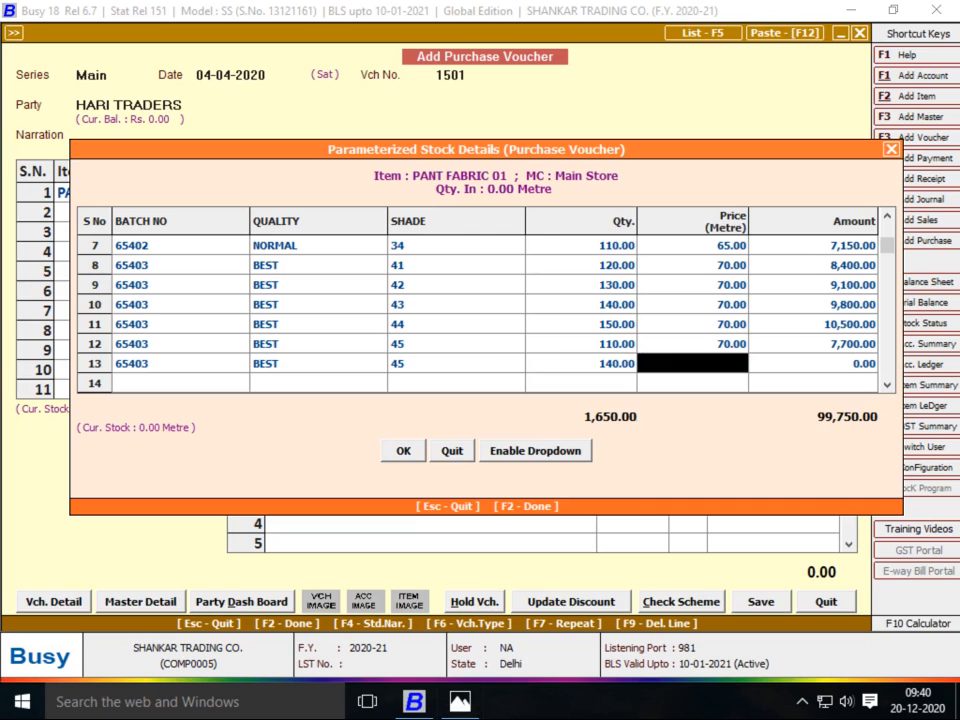
pyautogui.write('70')
pyautogui.press('Return')
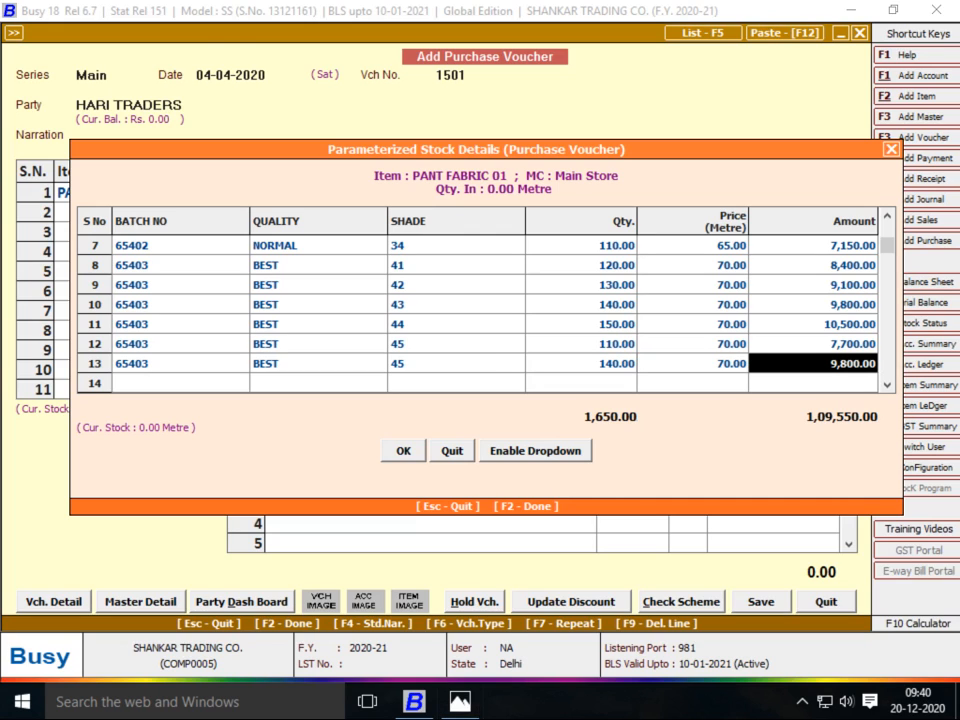
pyautogui.press('Return')
# Close the batch details and accept the 66.39 average price for 1,650 metres
pyautogui.press('F2')
pyautogui.hotkey('alt', 'Tab')
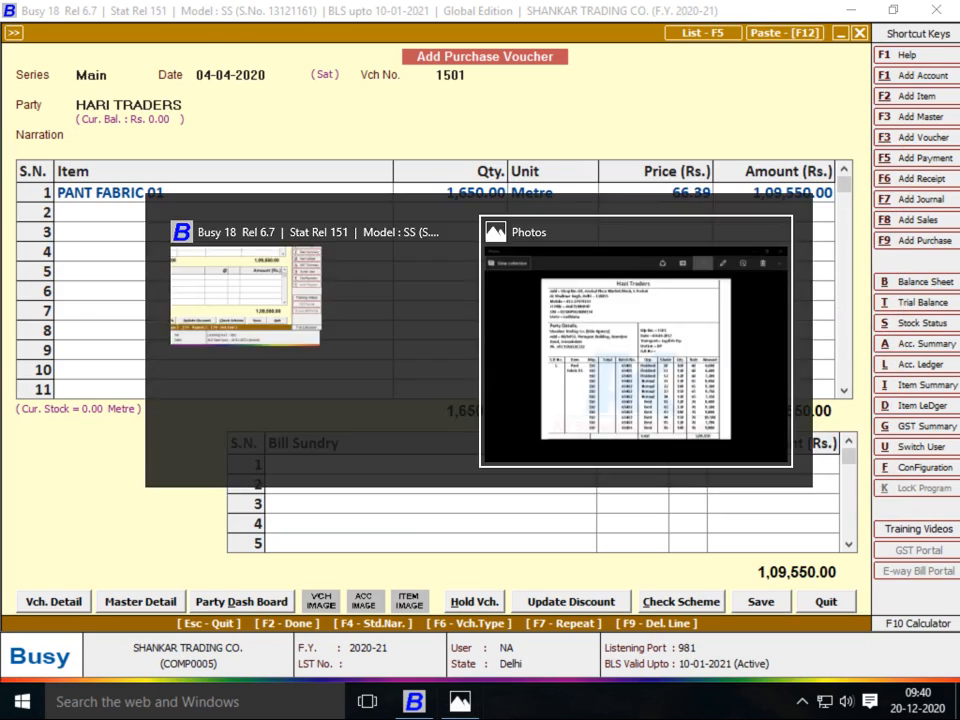
pyautogui.hotkey('alt', 'Tab')
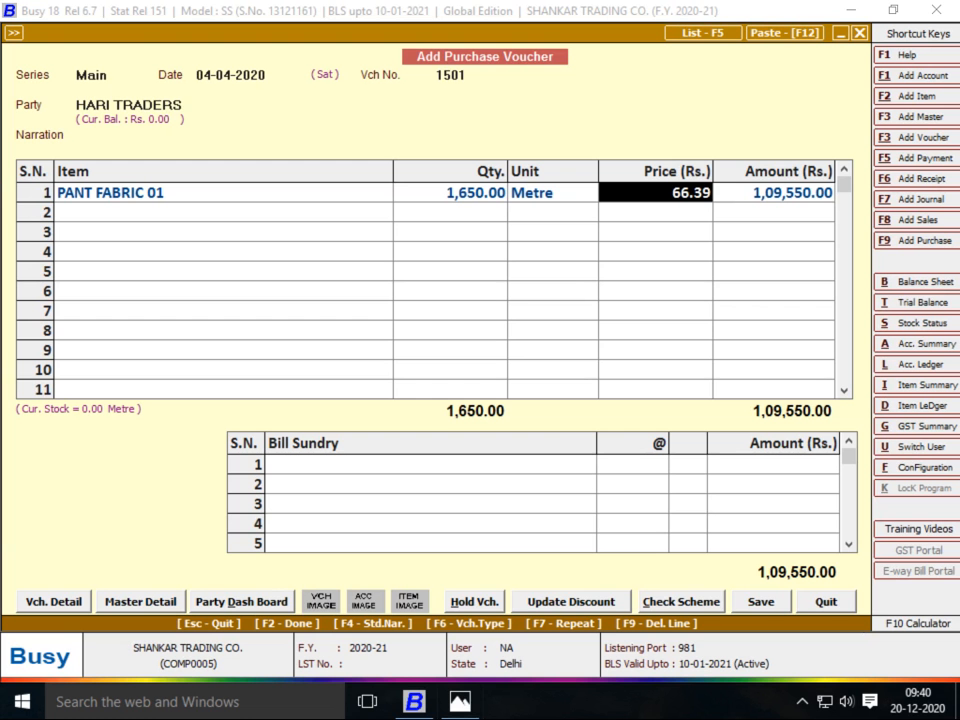
pyautogui.press('Return')
pyautogui.hotkey('alt', 'Tab')
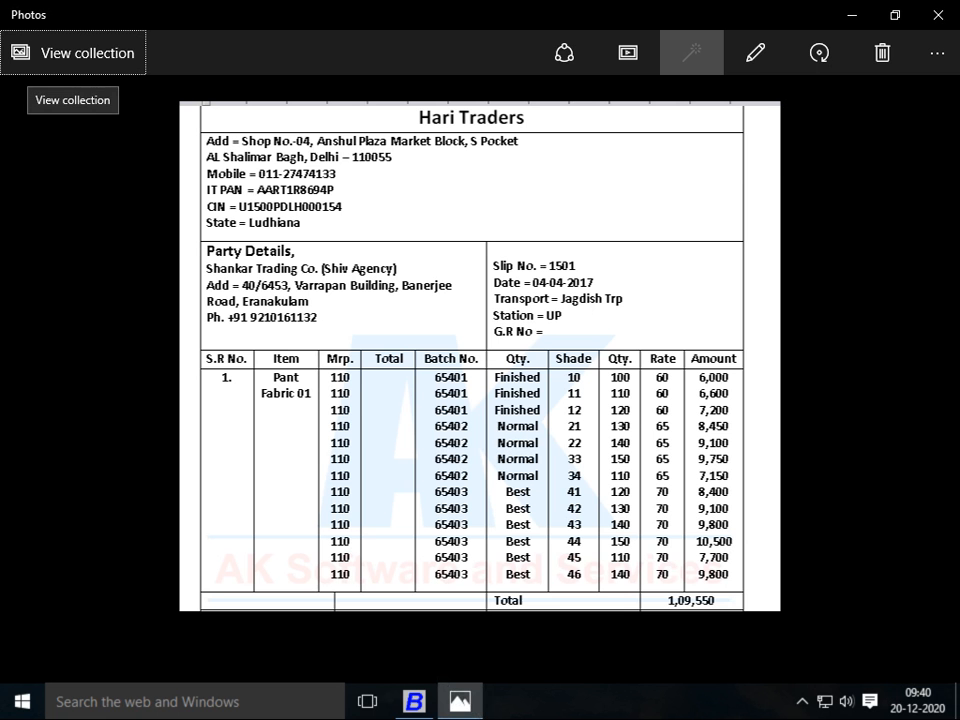
pyautogui.hotkey('alt', 'Tab')
# Pass through bill sundry, bill-by-bill and transport details, then save voucher 1501
pyautogui.press('Return')
pyautogui.press('Return')
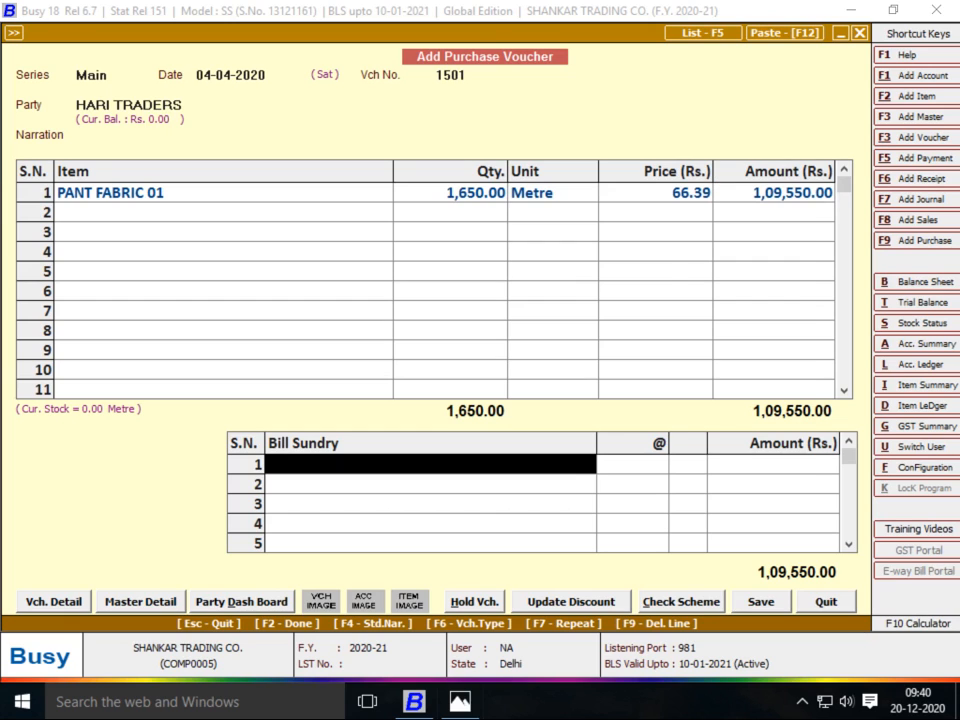
pyautogui.press('Return')
pyautogui.press('F2')
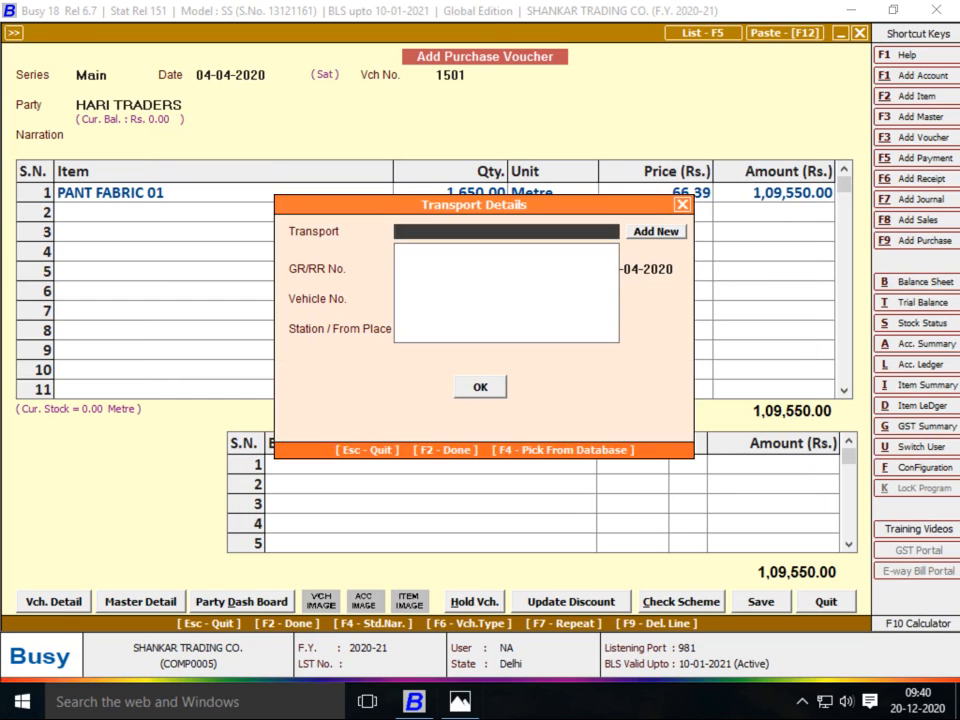
pyautogui.press('F2')
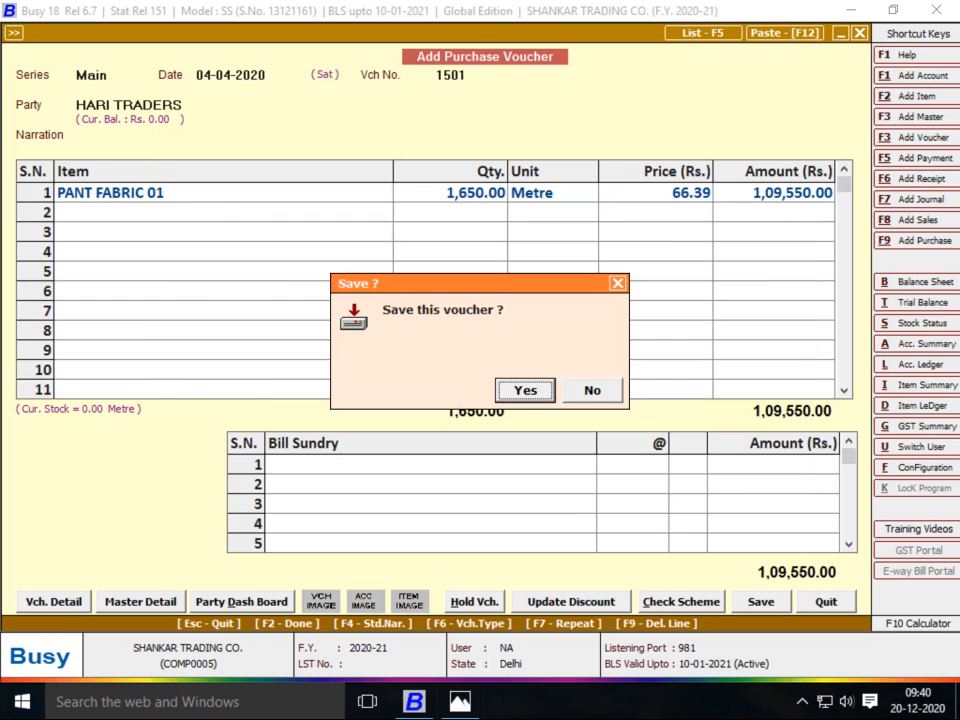
pyautogui.press('Return')
pyautogui.hotkey('alt', 'Tab')
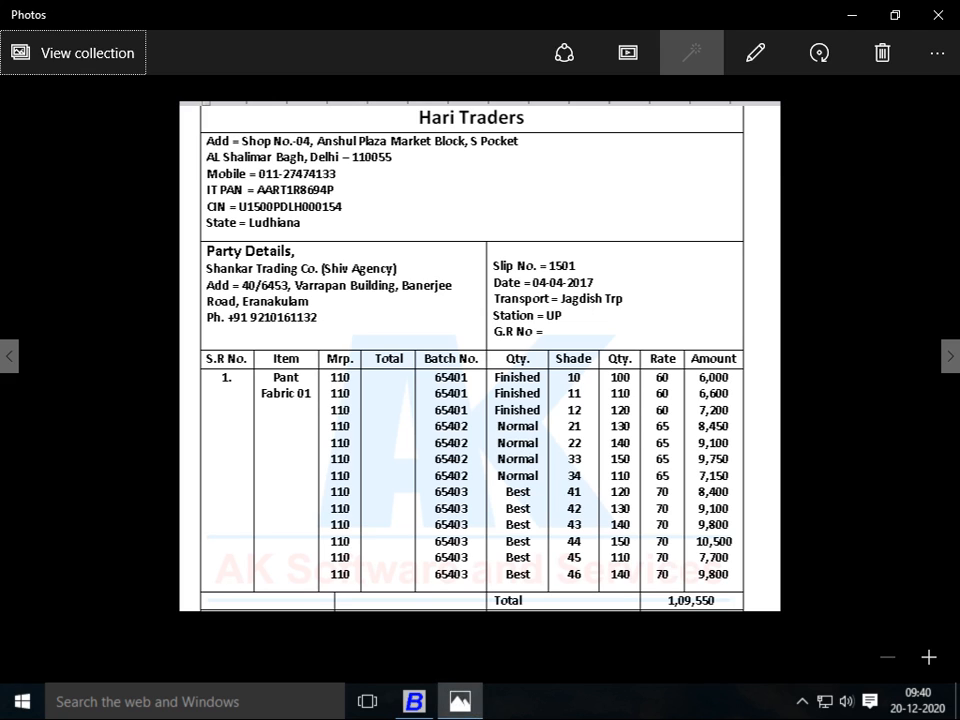
# Show the I Village Social Solution bill and advance the new voucher 01 to Party
pyautogui.click(950, 356)
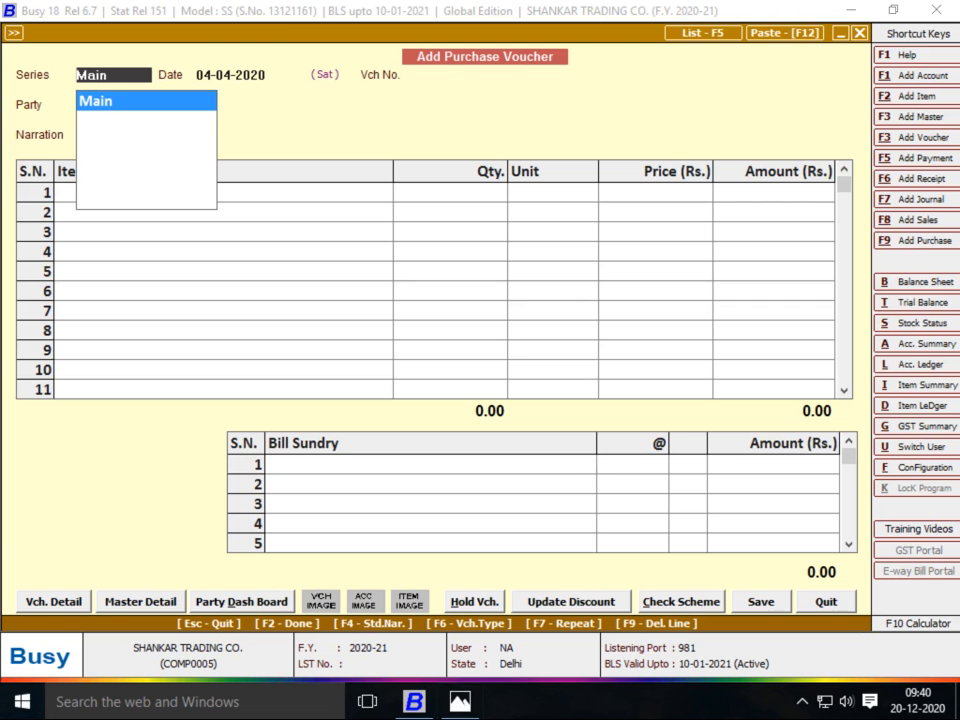
pyautogui.press('Return')
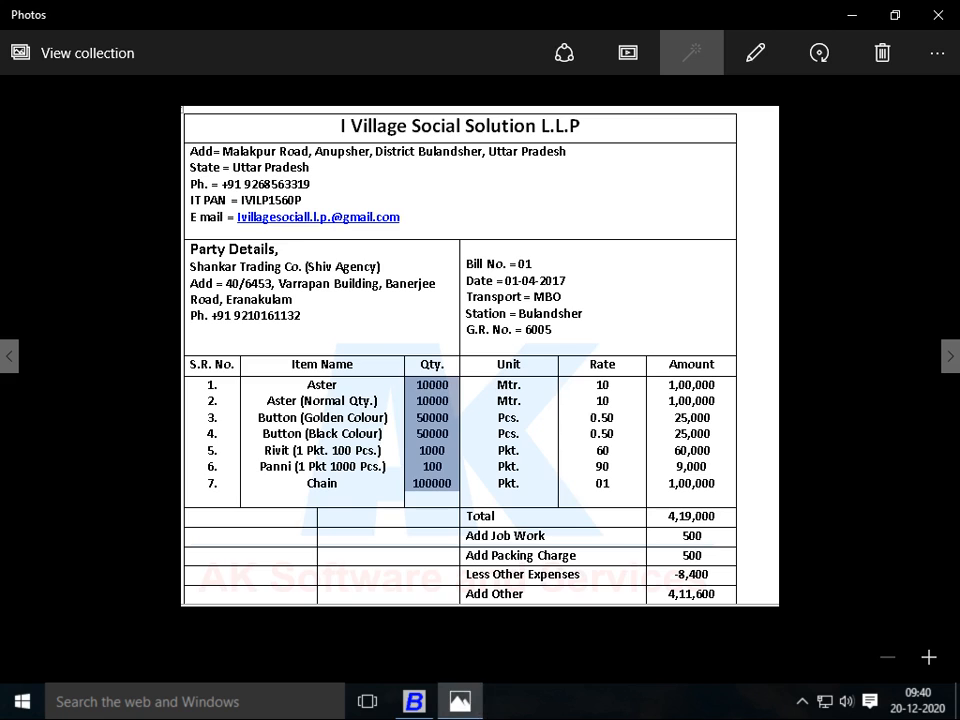
pyautogui.hotkey('alt', 'Tab')
pyautogui.press('Return')
pyautogui.hotkey('alt', 'Tab')
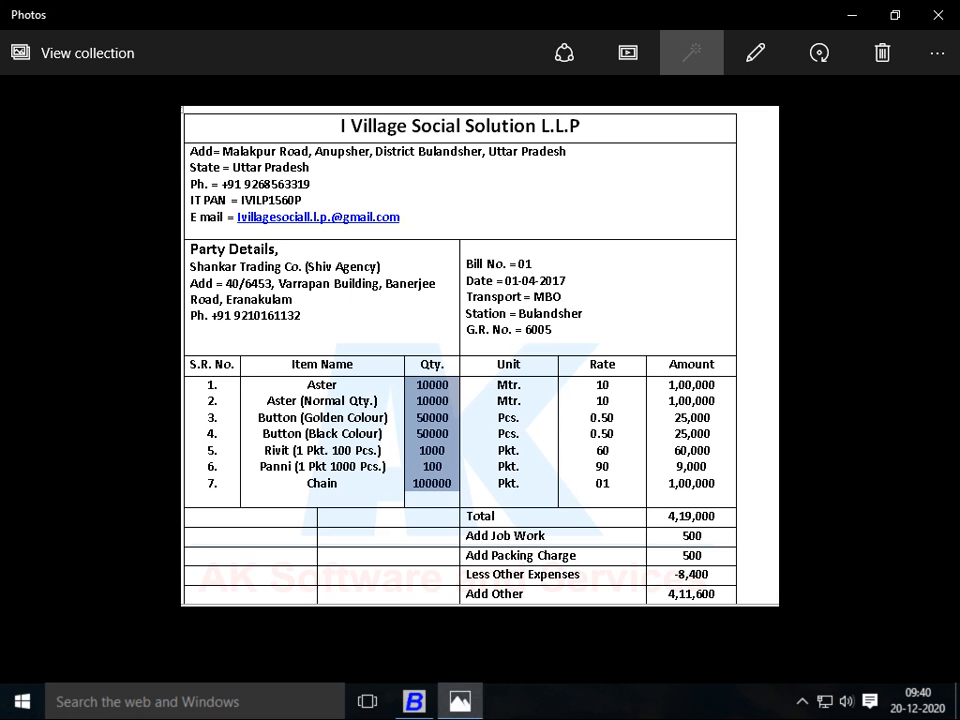
pyautogui.hotkey('alt', 'Tab')
pyautogui.press('Return')
pyautogui.press('Return')
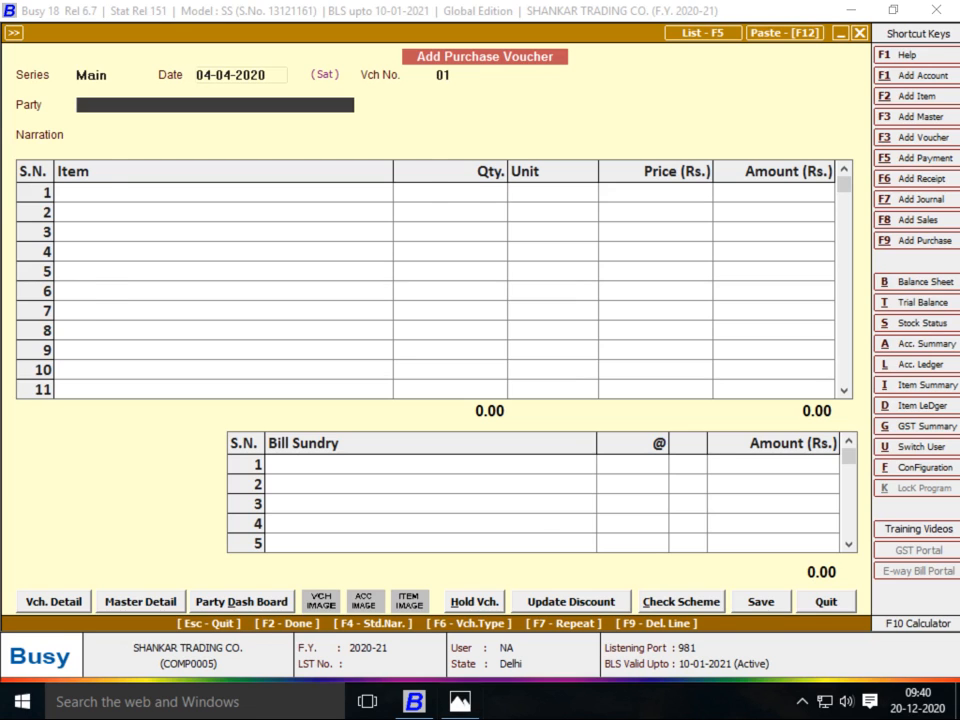
# Name a new party account I VILLAGE SOCIAL SOLUTION LLP
pyautogui.hotkey('alt', 'Tab')
pyautogui.hotkey('alt', 'Tab')
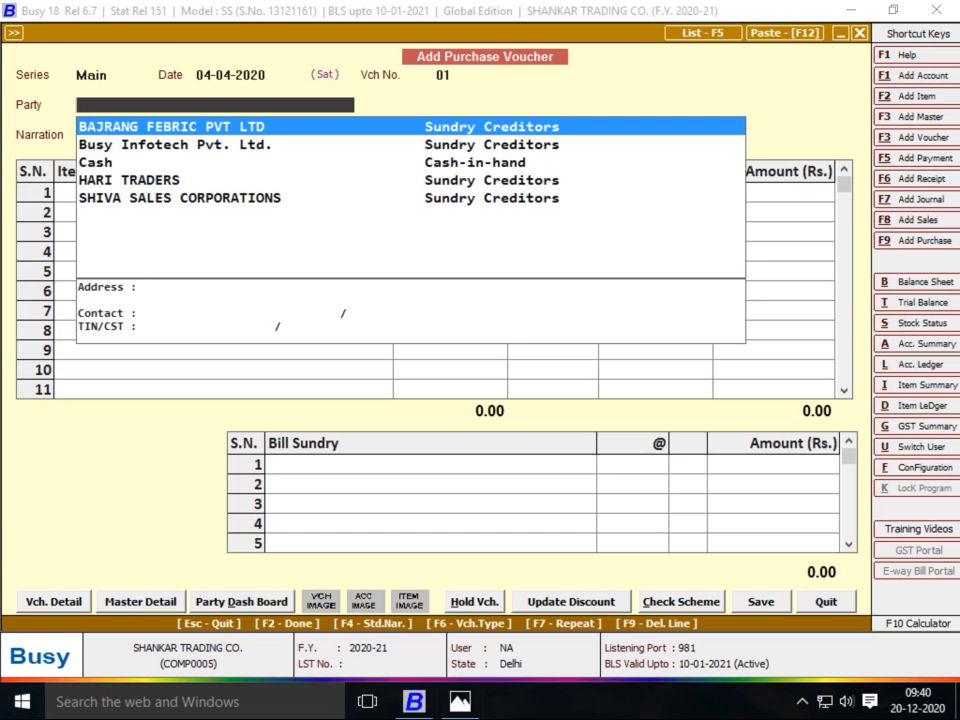
pyautogui.press('F3')
pyautogui.write('I VI')
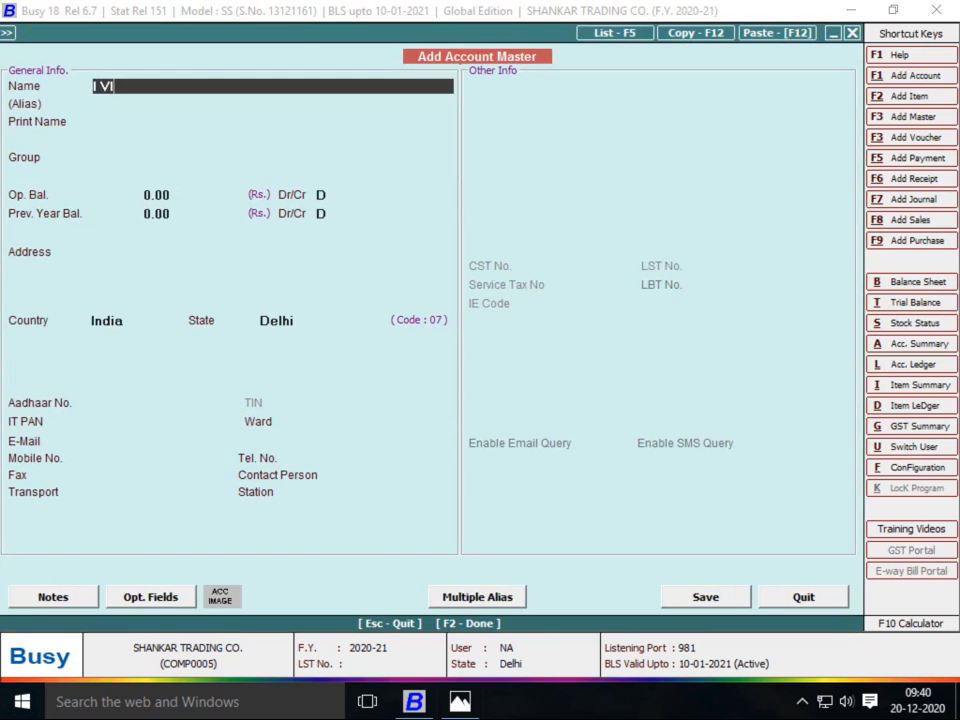
pyautogui.write('LLAGE')
pyautogui.hotkey('alt', 'Tab')
pyautogui.hotkey('alt', 'Tab')
pyautogui.write('SOCIAL')
pyautogui.hotkey('alt', 'Tab')
pyautogui.hotkey('alt', 'Tab')
pyautogui.write('SOLUTION')
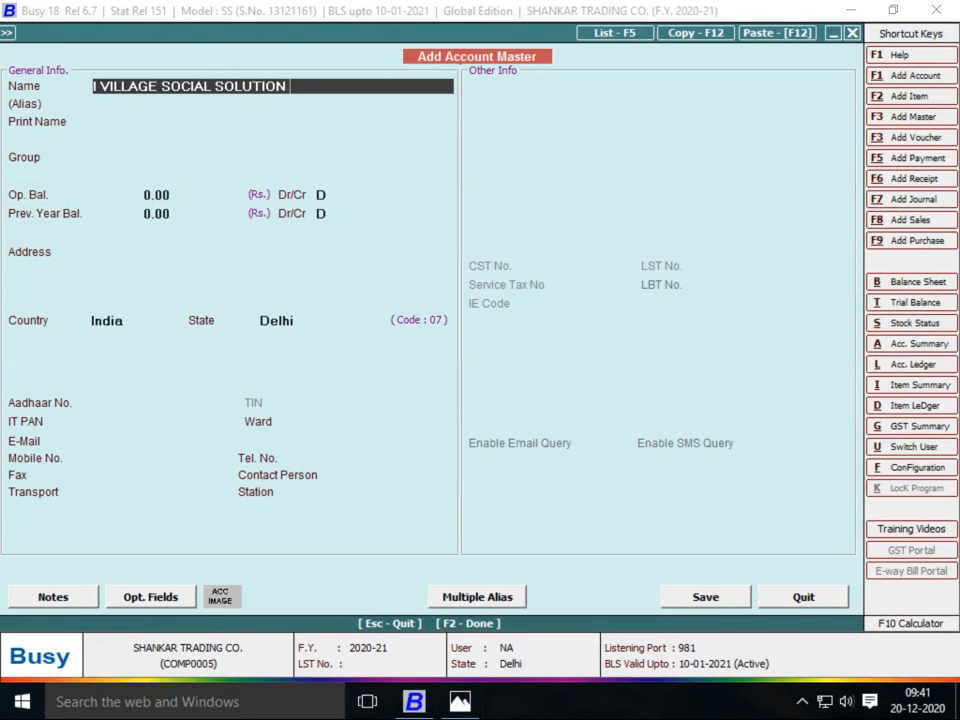
pyautogui.hotkey('alt', 'Tab')
pyautogui.hotkey('alt', 'Tab')
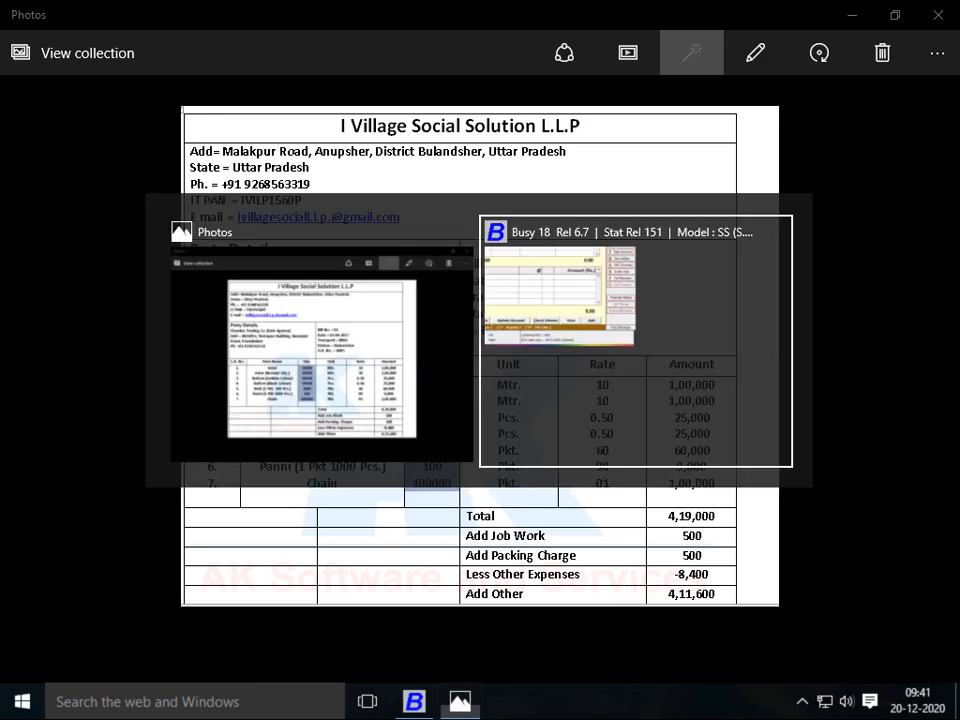
pyautogui.write('LLP')
pyautogui.press('Return')
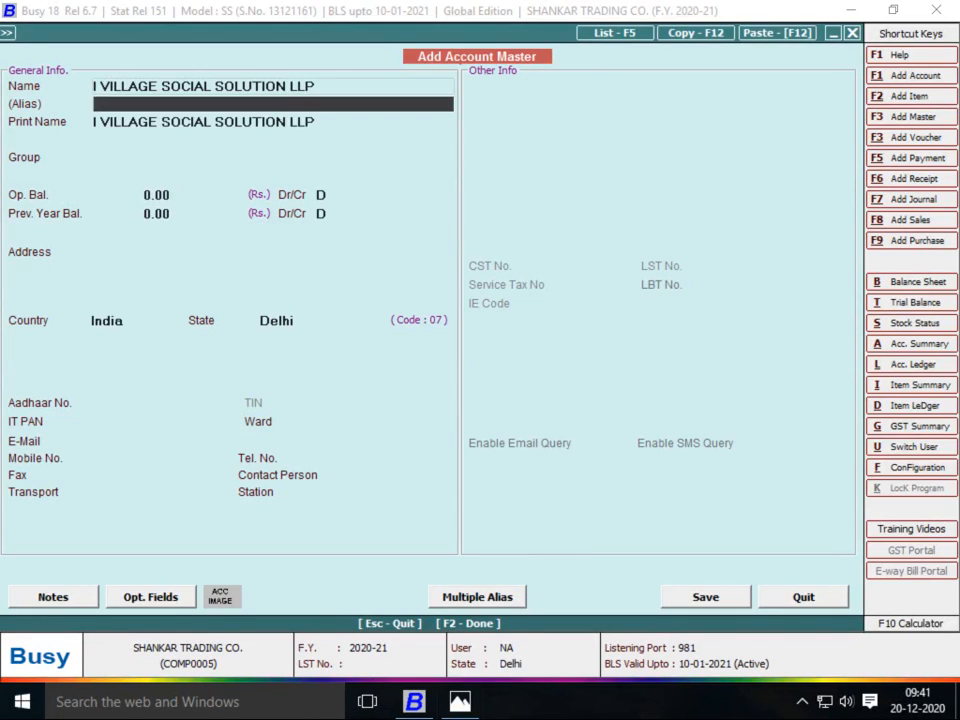
pyautogui.press('Return')
# Place the account under Sundry Creditors with zero opening balances and save it as party
pyautogui.write('SUN')
pyautogui.press('Return')
pyautogui.press('Return')
pyautogui.press('Return')
pyautogui.press('Return')
pyautogui.press('F2')
pyautogui.press('Return')
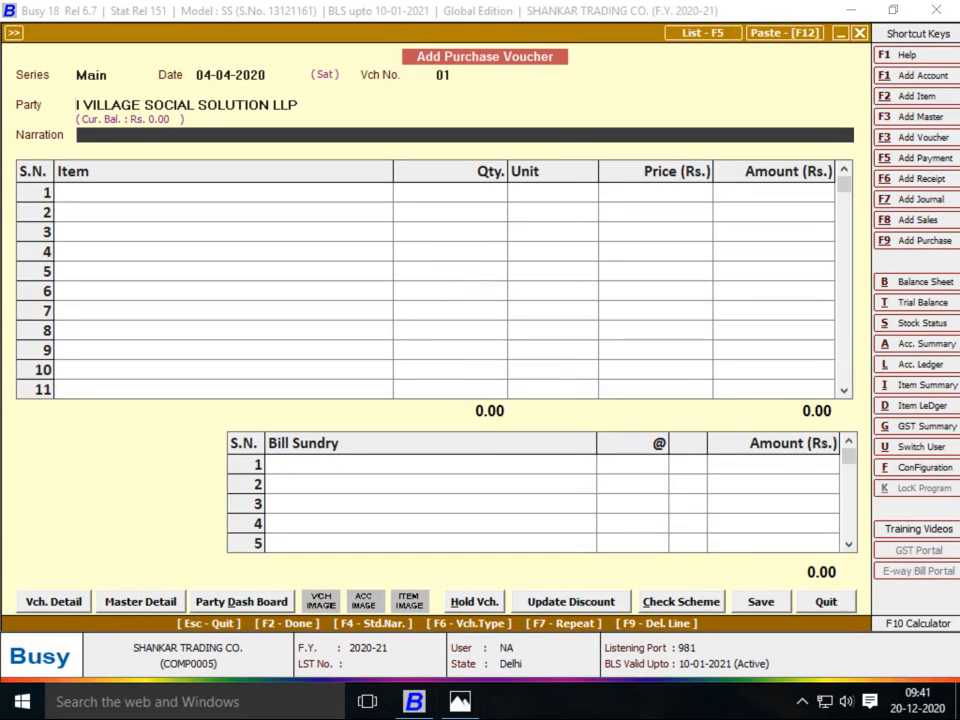
pyautogui.press('Return')
# Name the new item ASTER and create its group ROW MATRIAL under General
pyautogui.press('F3')
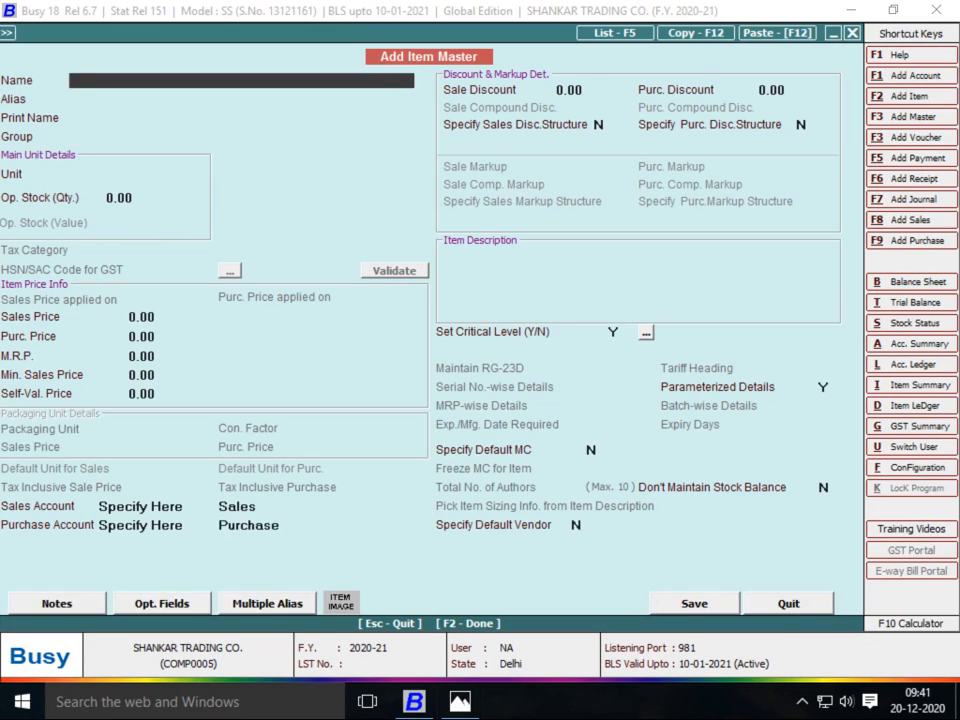
pyautogui.hotkey('alt', 'Tab')
pyautogui.hotkey('alt', 'Tab')
pyautogui.write('ASTER')
pyautogui.press('Return')
pyautogui.press('Return')
pyautogui.press('Return')
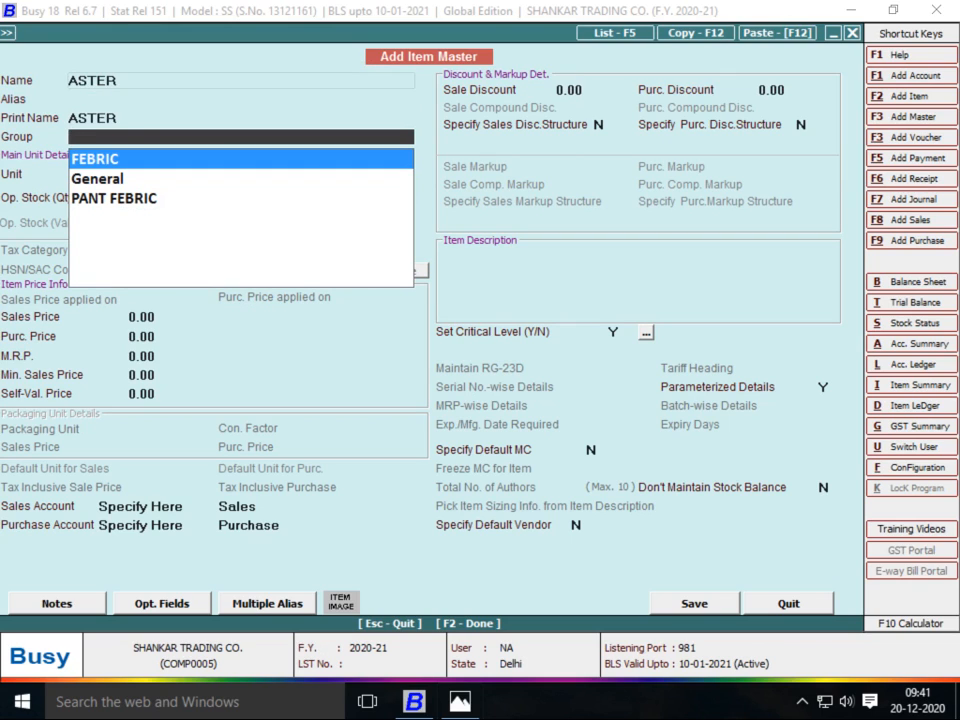
pyautogui.press('F3')
pyautogui.write('ROW')
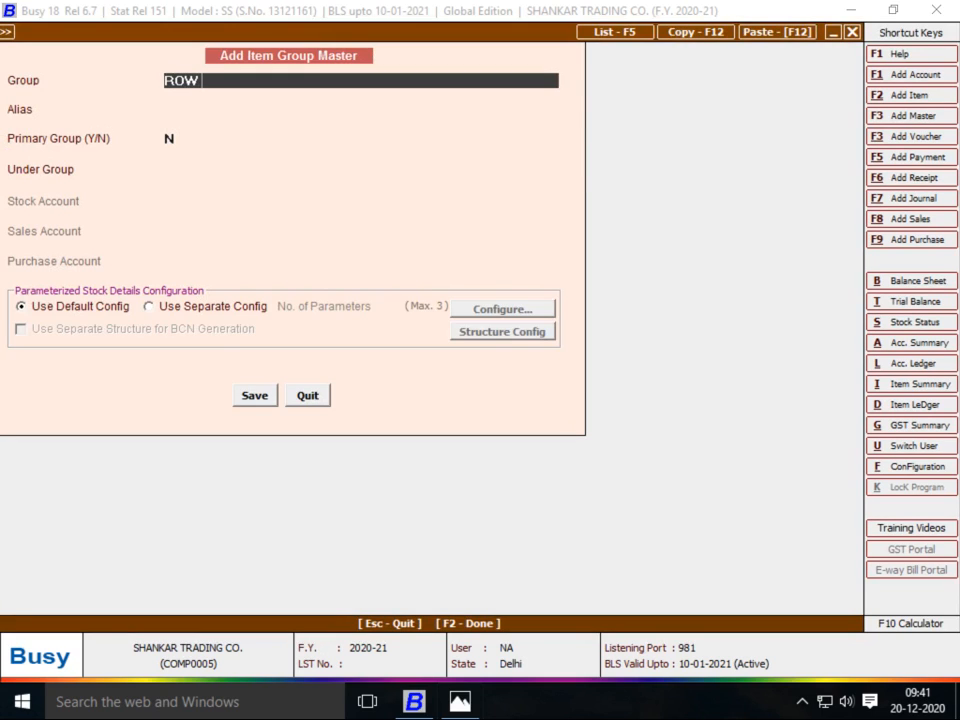
pyautogui.write(' MATRIAL')
pyautogui.press('Return')
pyautogui.press('Return')
pyautogui.press('Return')
pyautogui.press('Down')
pyautogui.press('Return')
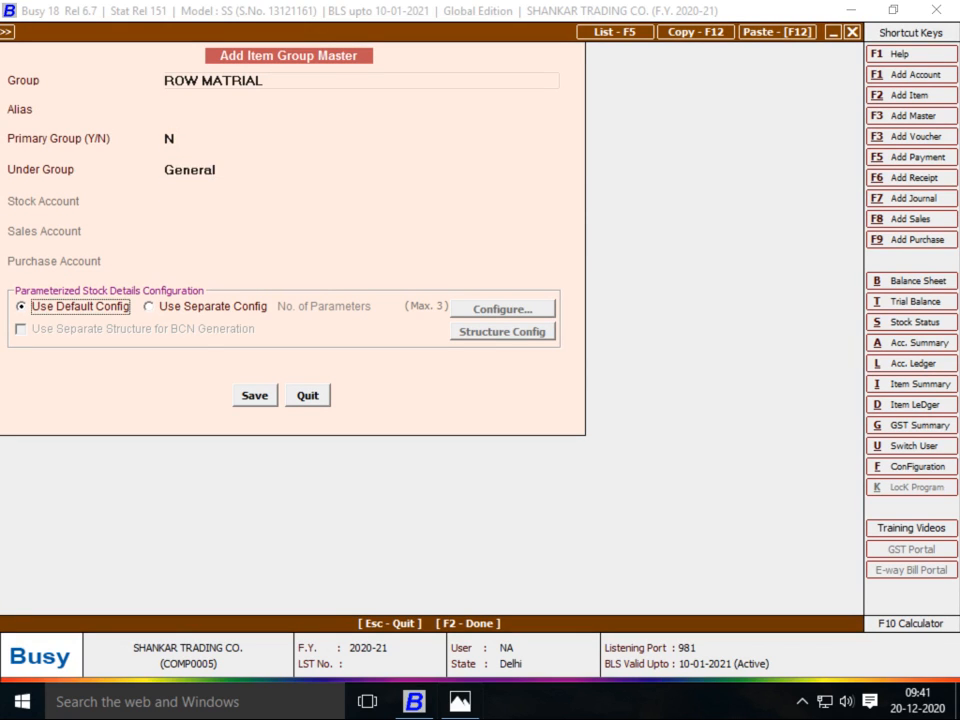
pyautogui.press('F1')
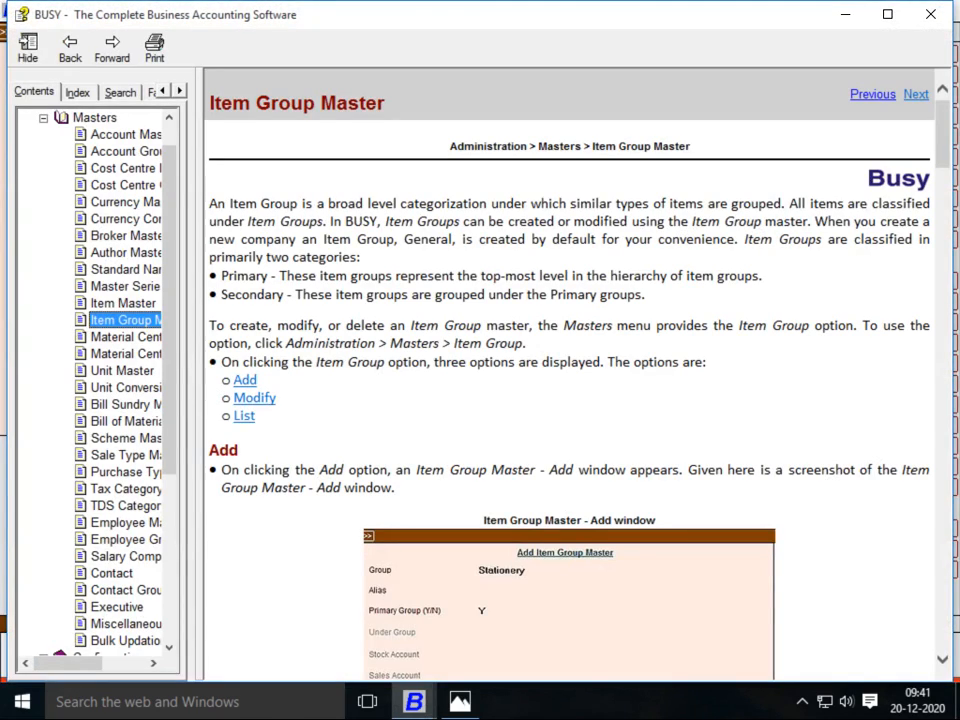
pyautogui.click(931, 14)
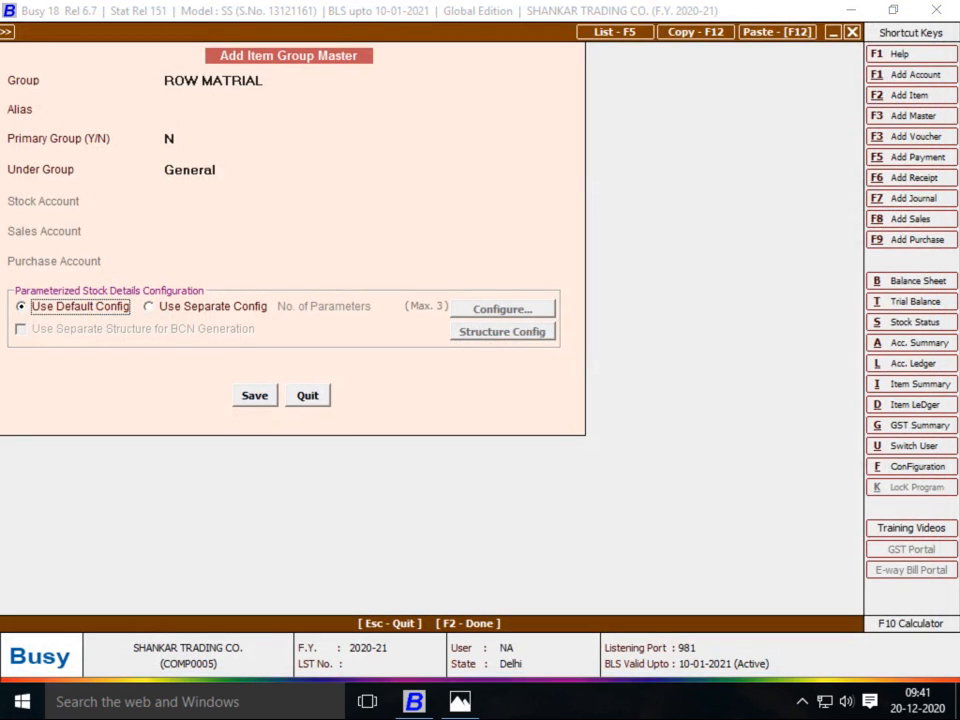
pyautogui.press('F2')
pyautogui.press('Return')
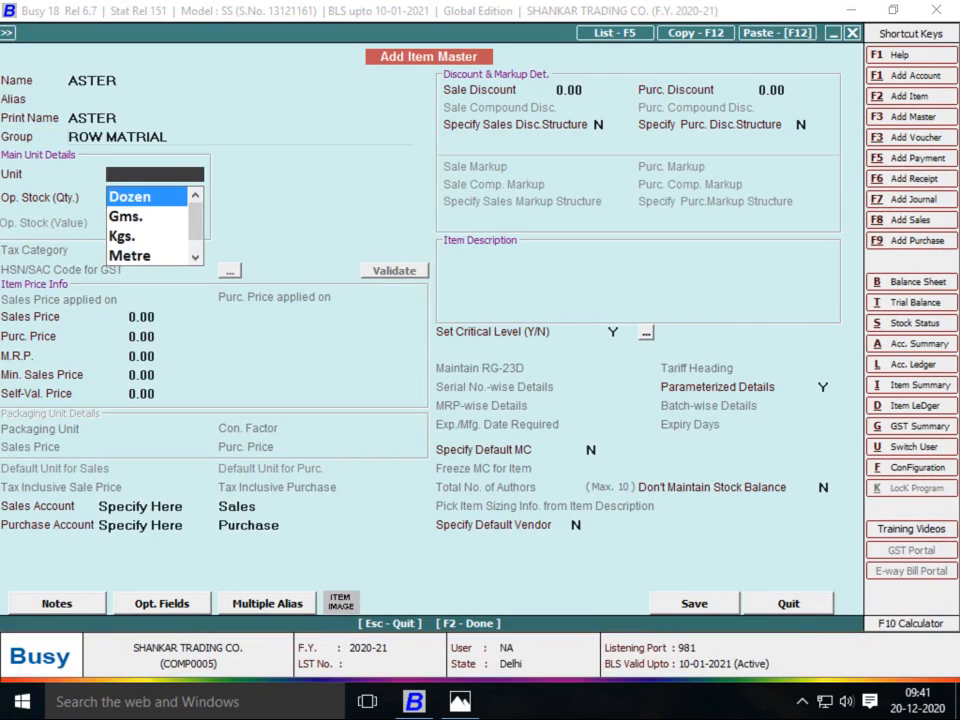
# Set ASTER's unit to Pcs. with no parameterized details and add it to the voucher
pyautogui.write('pc')
pyautogui.press('Return')
pyautogui.press('Return')
pyautogui.press('Return')
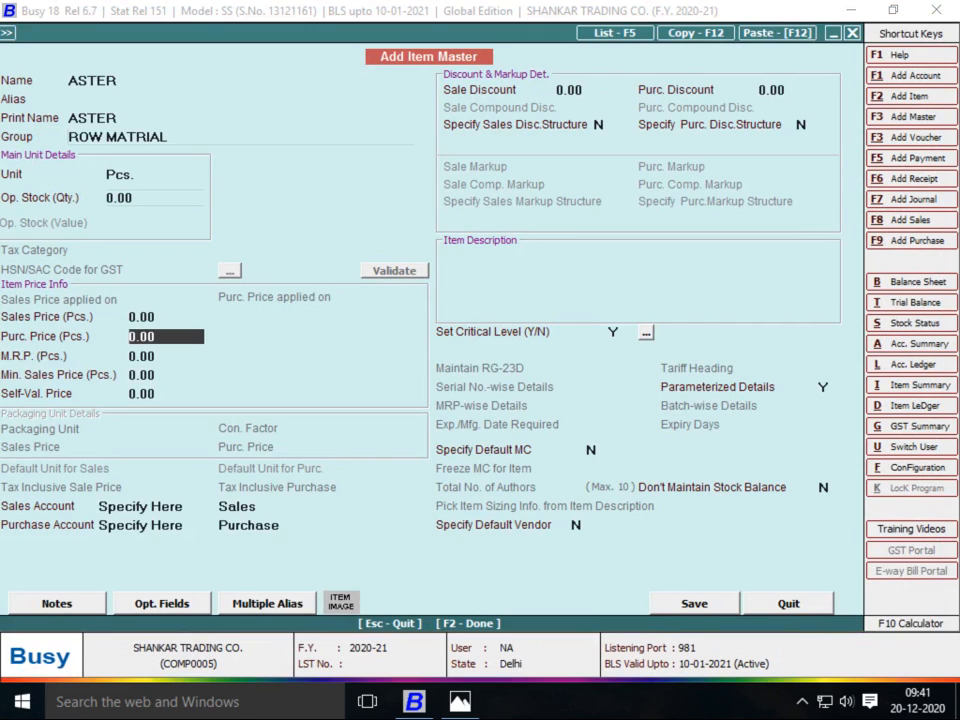
pyautogui.click(824, 387)
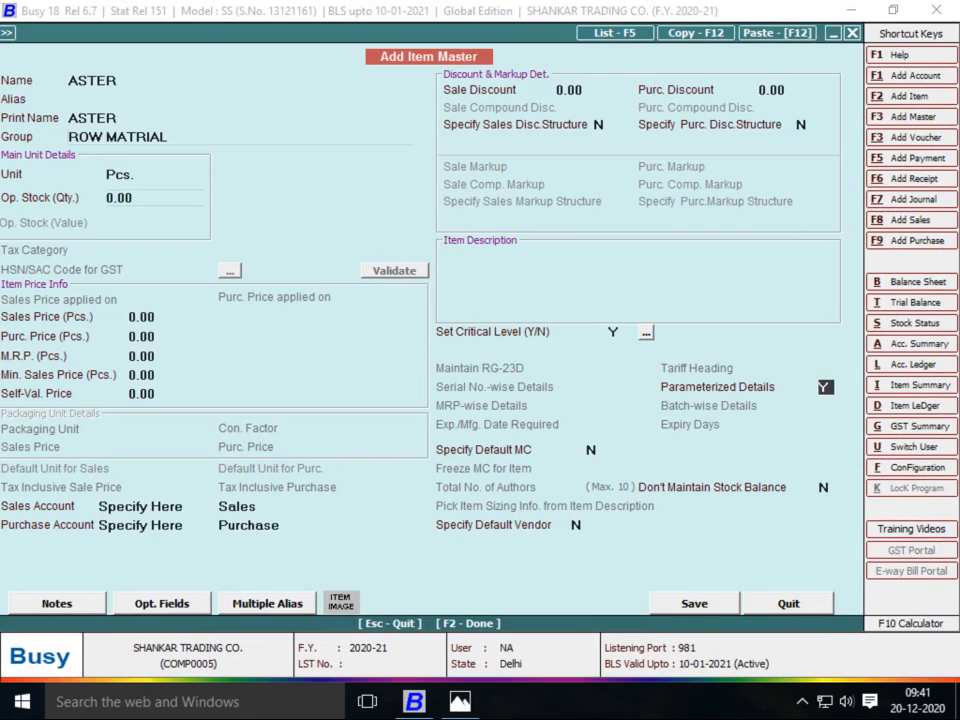
pyautogui.write('n')
pyautogui.press('Return')
pyautogui.press('Return')
pyautogui.press('Return')
pyautogui.press('Return')
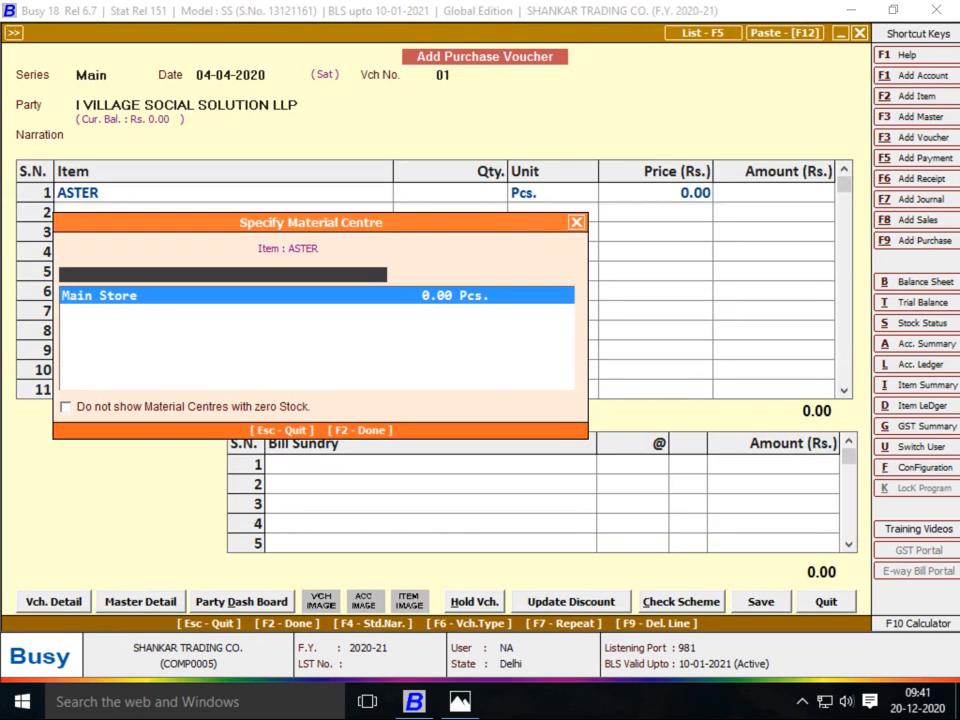
pyautogui.press('Return')
pyautogui.hotkey('alt', 'Tab')
pyautogui.hotkey('alt', 'Tab')
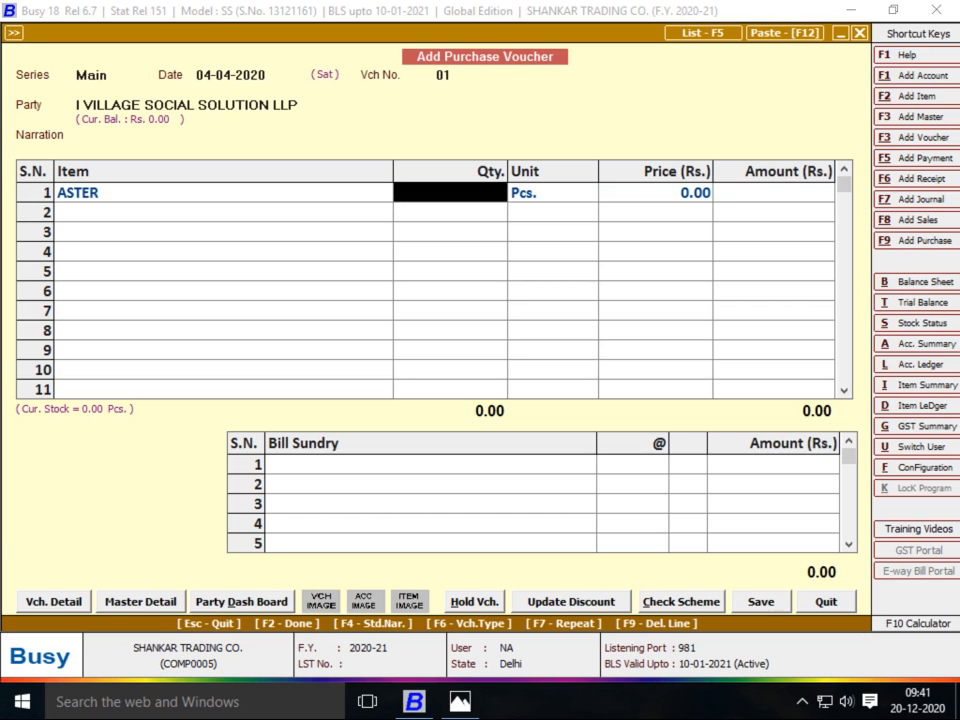
pyautogui.hotkey('alt', 'Tab')
pyautogui.hotkey('alt', 'Tab')
pyautogui.hotkey('alt', 'Tab')
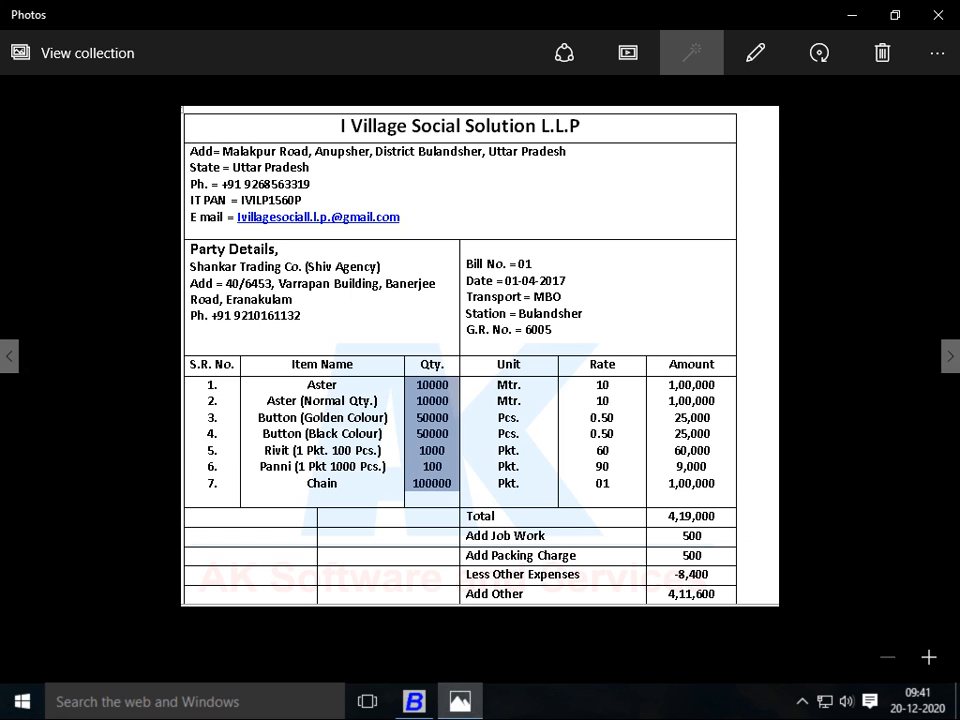
# Enter 10,000 Pcs. at price 10 on the ASTER line, totalling 1,00,000.00
pyautogui.hotkey('alt', 'Tab')
pyautogui.write('10,000')
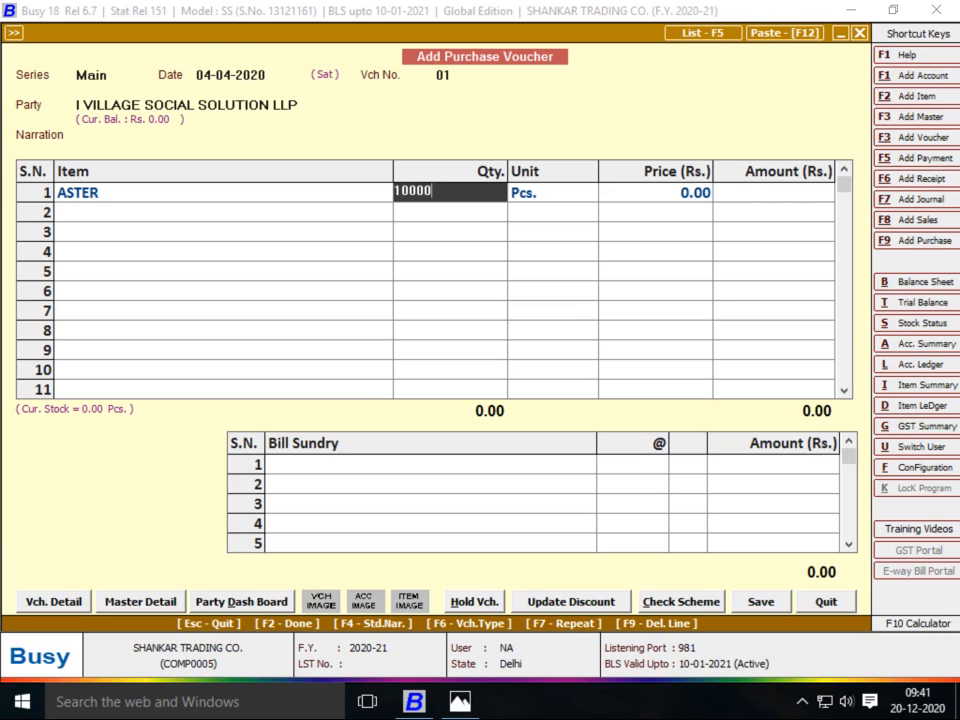
pyautogui.press('Return')
pyautogui.press('Return')
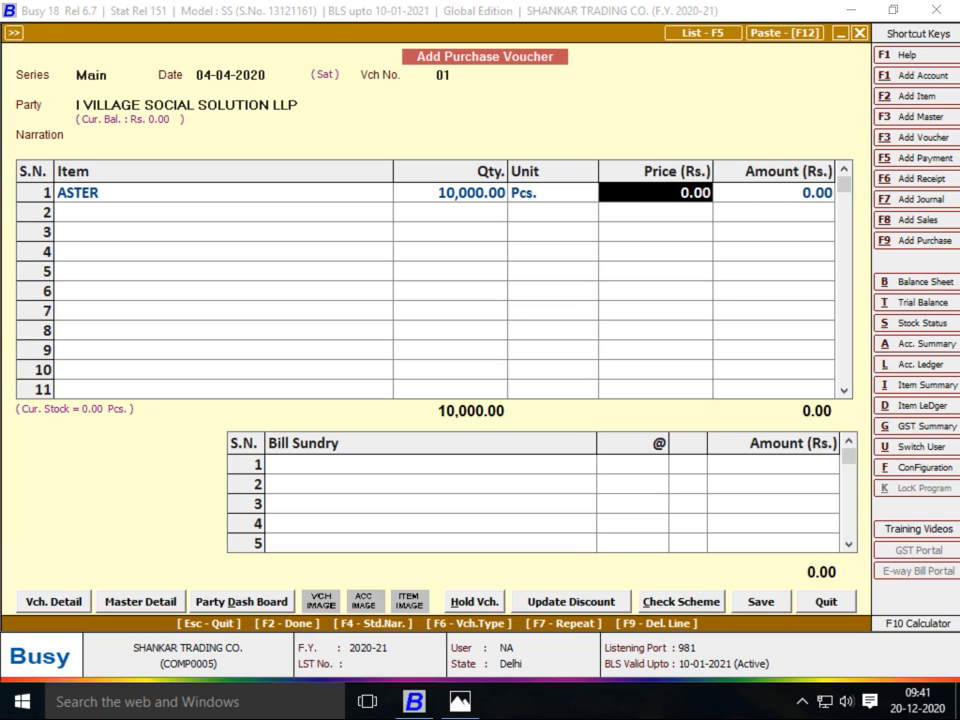
pyautogui.hotkey('alt', 'Tab')
pyautogui.hotkey('alt', 'Tab')
pyautogui.write('1')
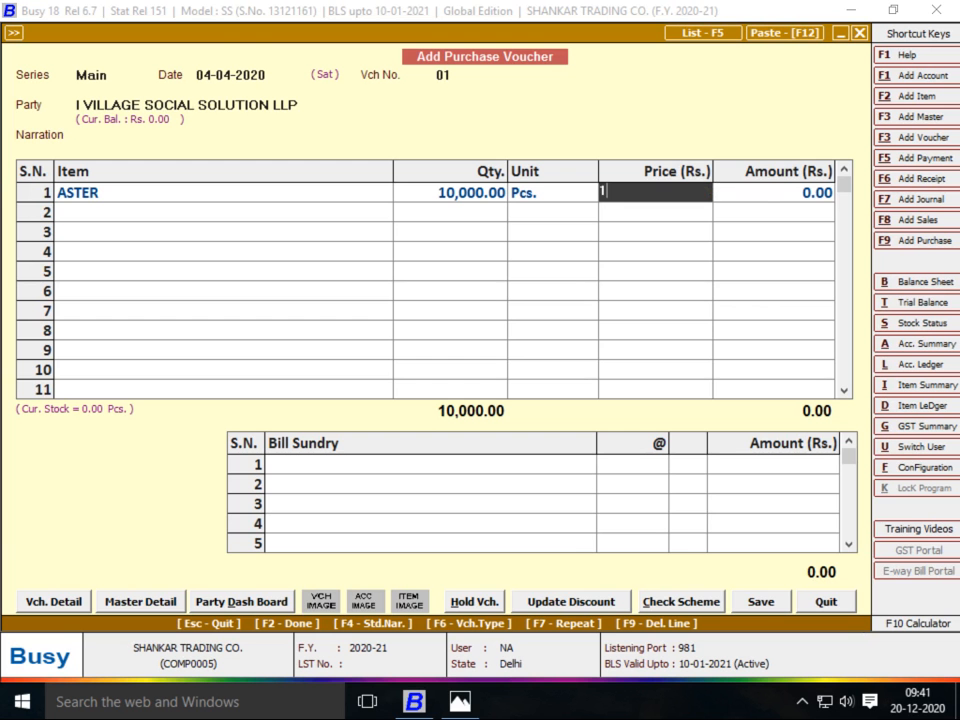
pyautogui.write('0')
pyautogui.press('Return')
pyautogui.press('Return')
# Begin the second item line with 'aS' and read the next item on the bill
pyautogui.hotkey('alt', 'Tab')
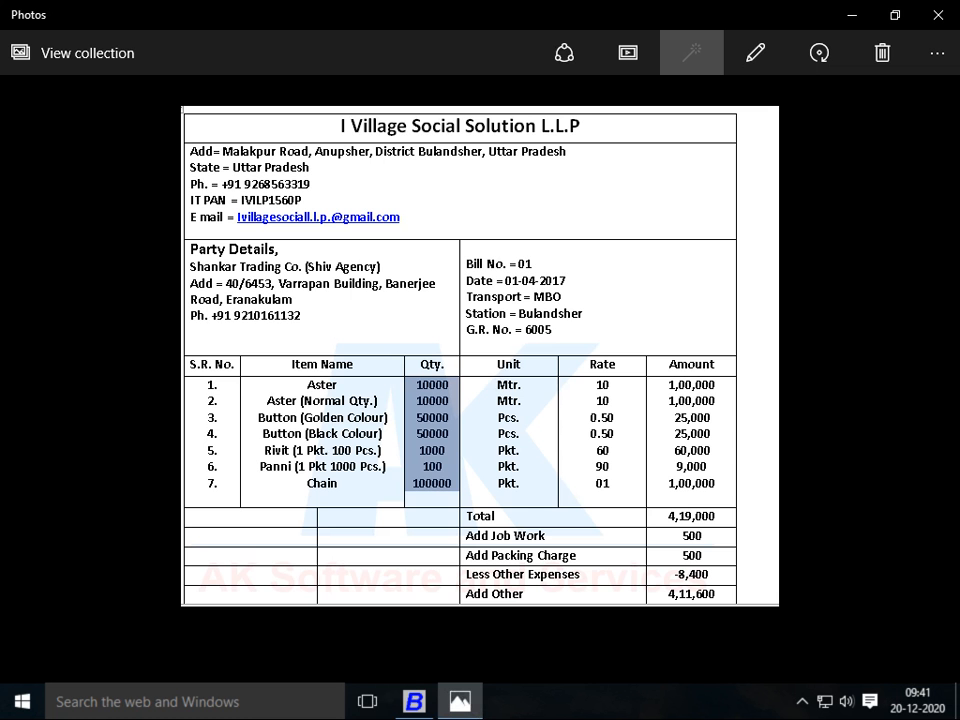
pyautogui.hotkey('alt', 'Tab')
pyautogui.write('aS')
pyautogui.hotkey('alt', 'Tab')
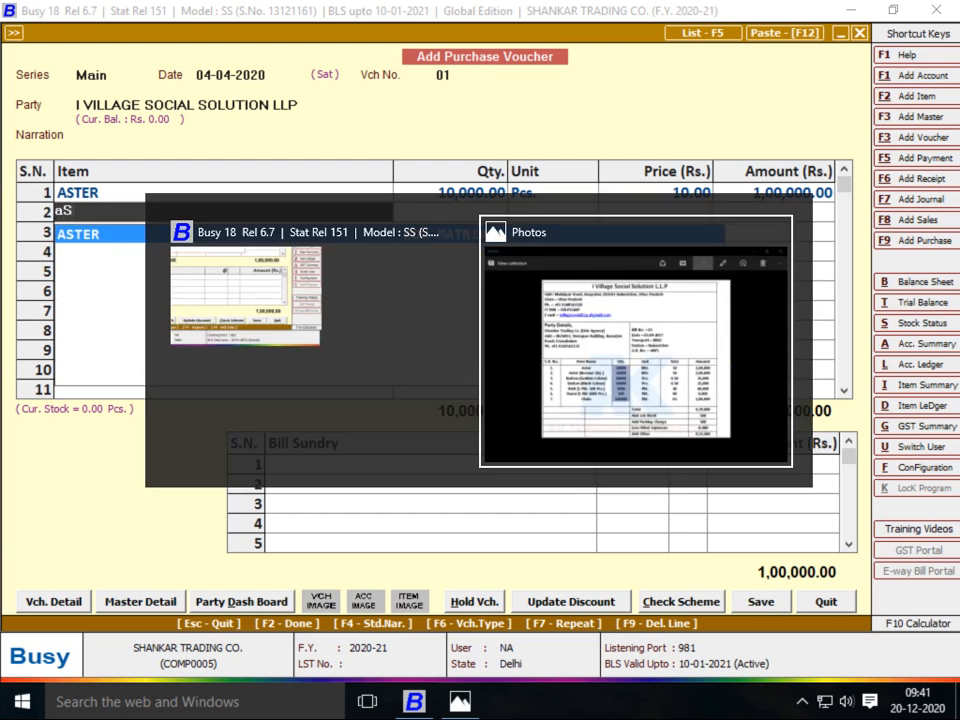
pyautogui.hotkey('alt', 'Tab')
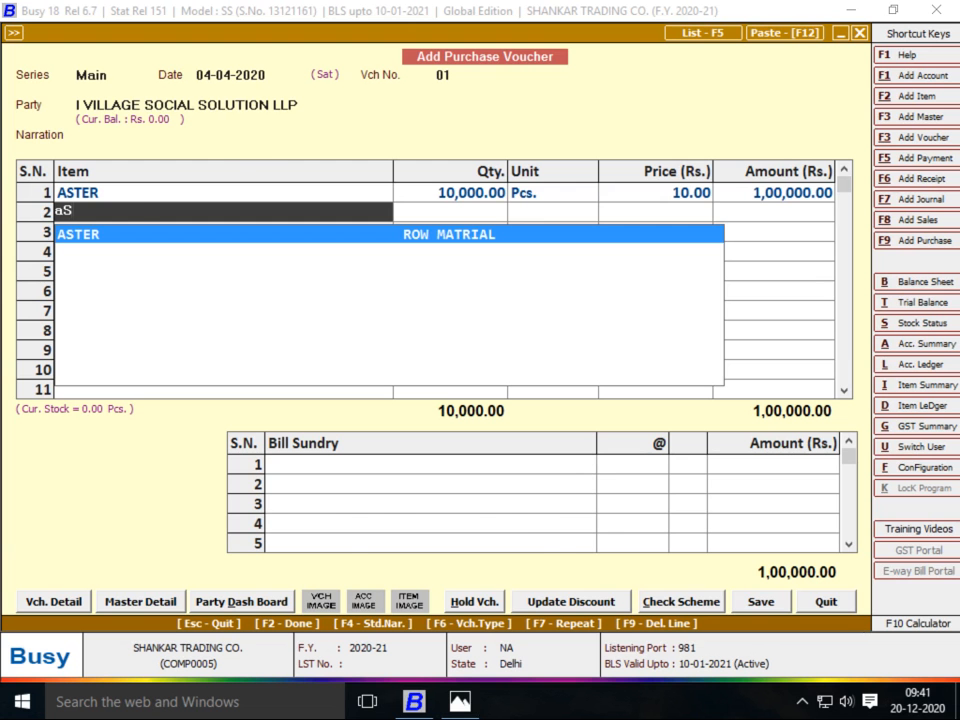
pyautogui.hotkey('alt', 'Tab')
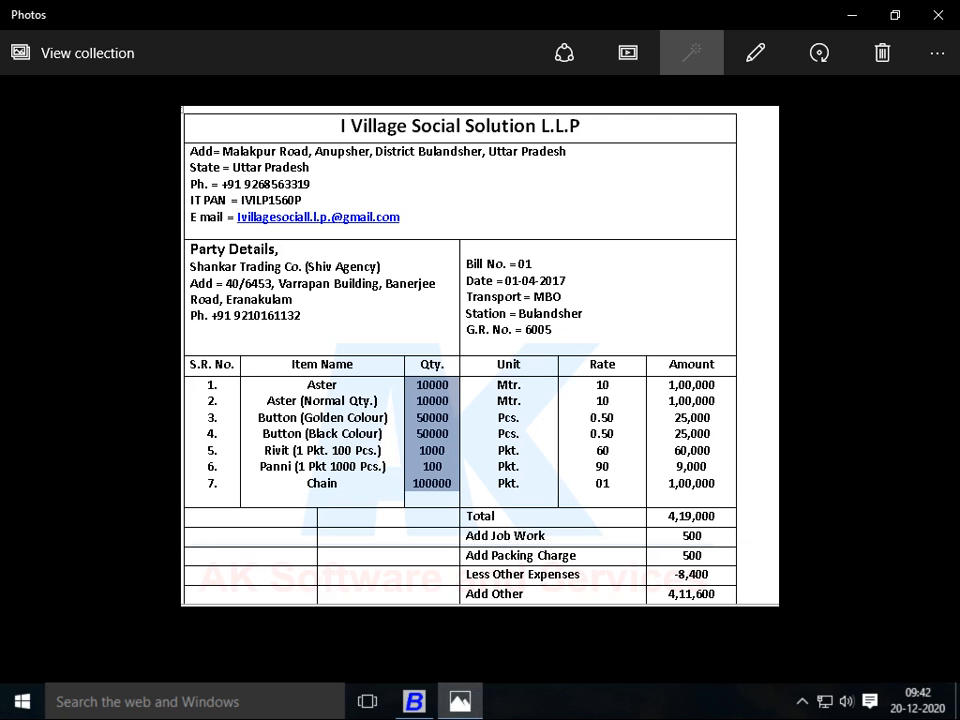
# Start a new item named ASTER NORMAL in the ROW MATRIAL group
pyautogui.hotkey('alt', 'Tab')
pyautogui.press('F3')
pyautogui.write('SD')
pyautogui.press('BackSpace')
pyautogui.press('BackSpace')
pyautogui.write('ASTER')
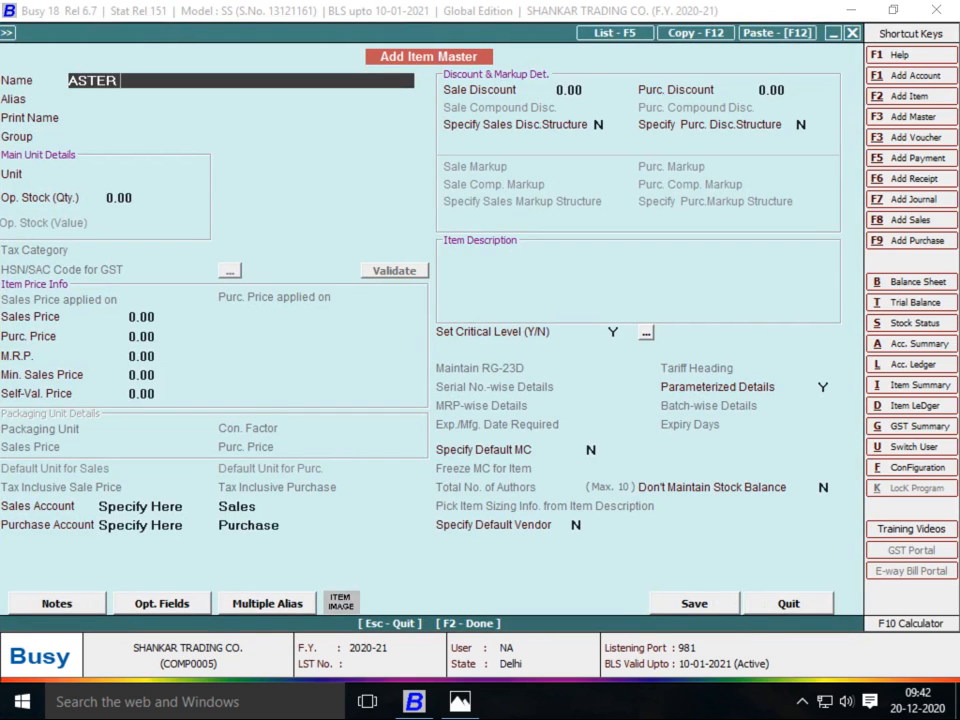
pyautogui.hotkey('alt', 'Tab')
pyautogui.hotkey('alt', 'Tab')
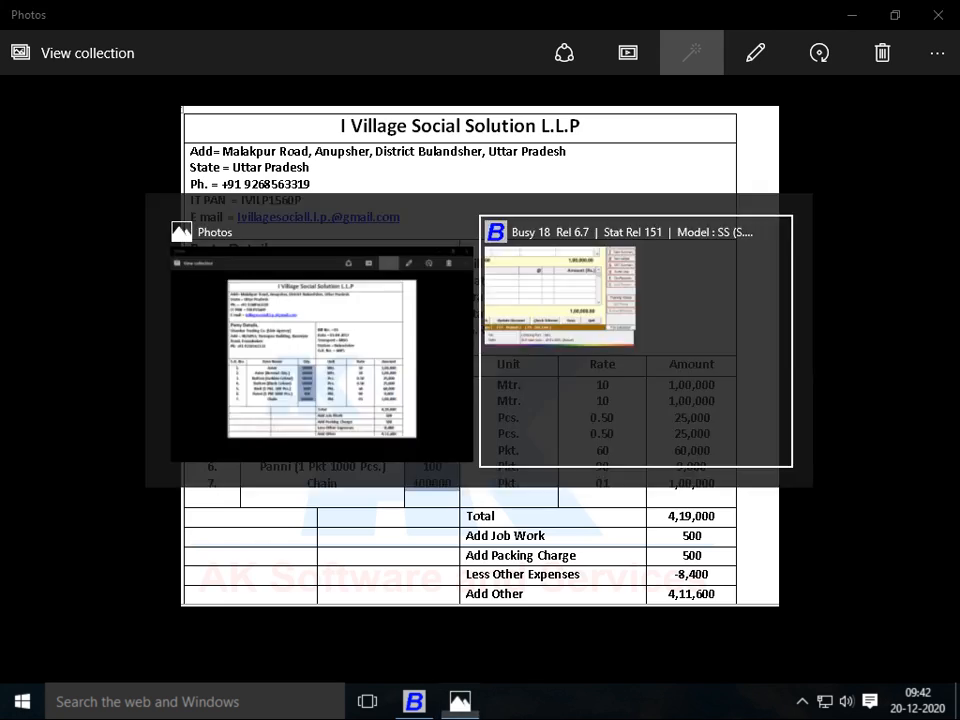
pyautogui.write('NORMAL')
pyautogui.hotkey('alt', 'Tab')
pyautogui.hotkey('alt', 'Tab')
pyautogui.press('Return')
pyautogui.press('Return')
pyautogui.press('Return')
pyautogui.write('R')
pyautogui.press('Return')
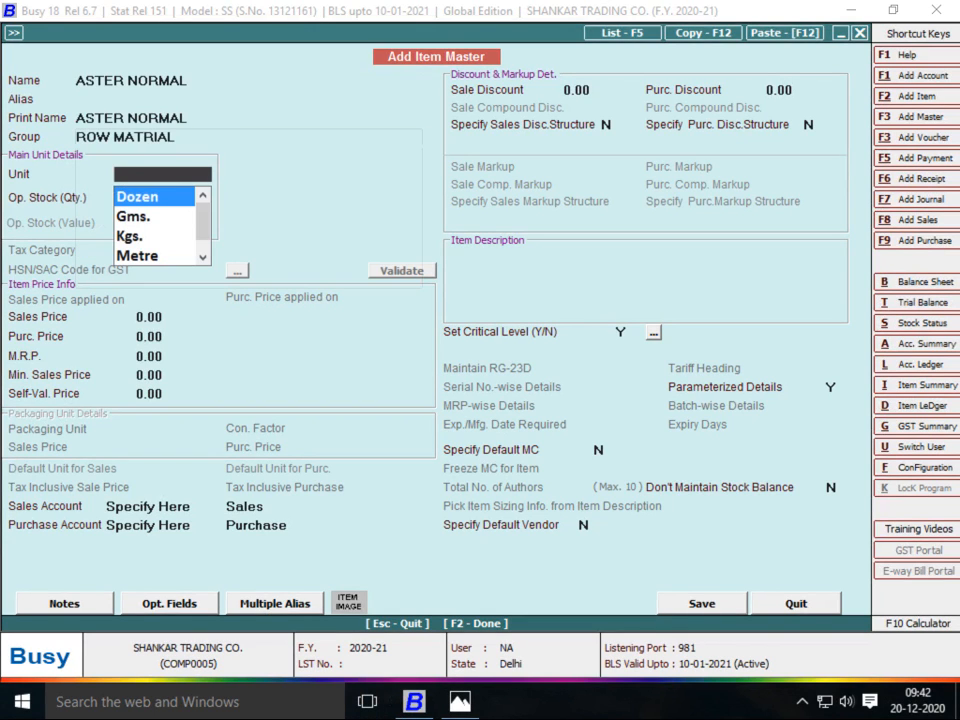
# Set ASTER NORMAL's unit to Metre and purchase price to 10
pyautogui.hotkey('alt', 'Tab')
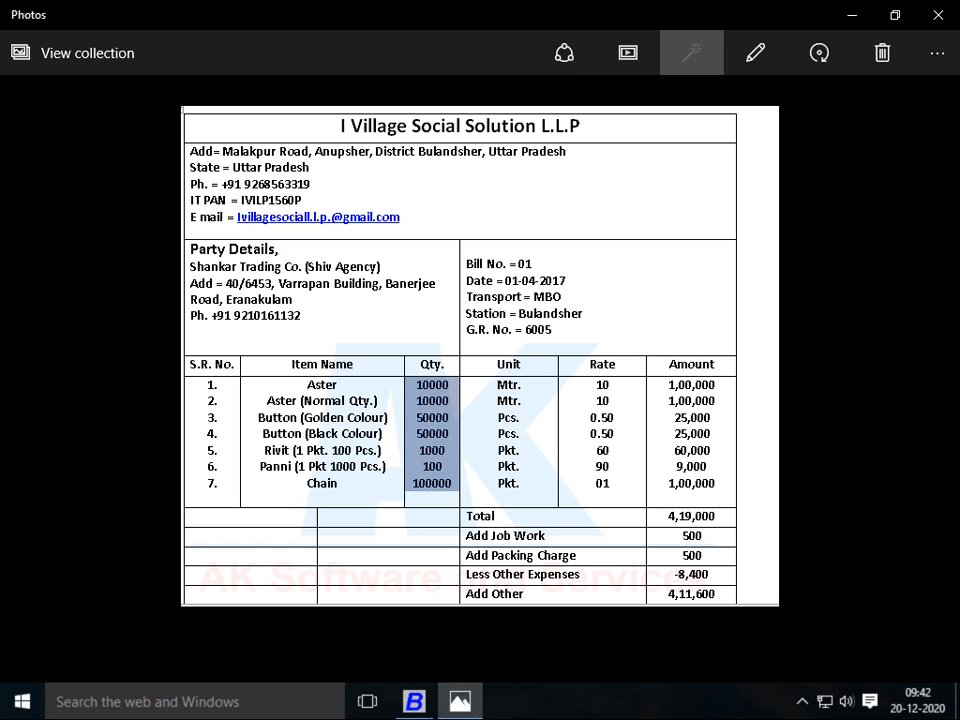
pyautogui.hotkey('alt', 'Tab')
pyautogui.write('T')
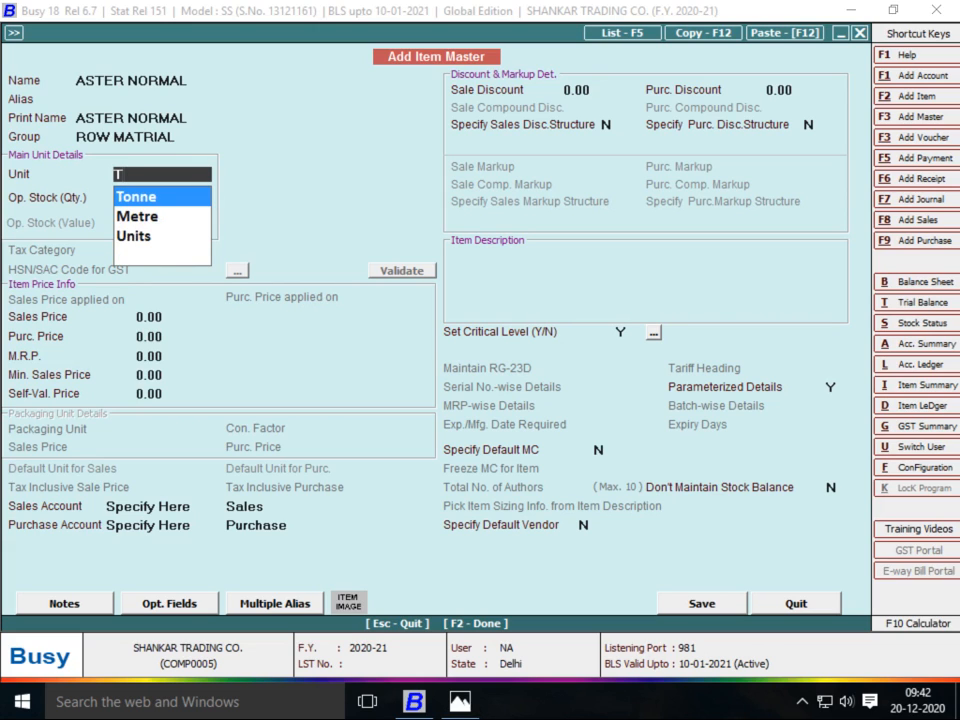
pyautogui.press('BackSpace')
pyautogui.write('M')
pyautogui.press('Return')
pyautogui.press('Return')
pyautogui.press('Return')
pyautogui.hotkey('alt', 'Tab')
pyautogui.hotkey('alt', 'Tab')
pyautogui.write('10')
pyautogui.press('Return')
pyautogui.press('Return')
pyautogui.press('Return')
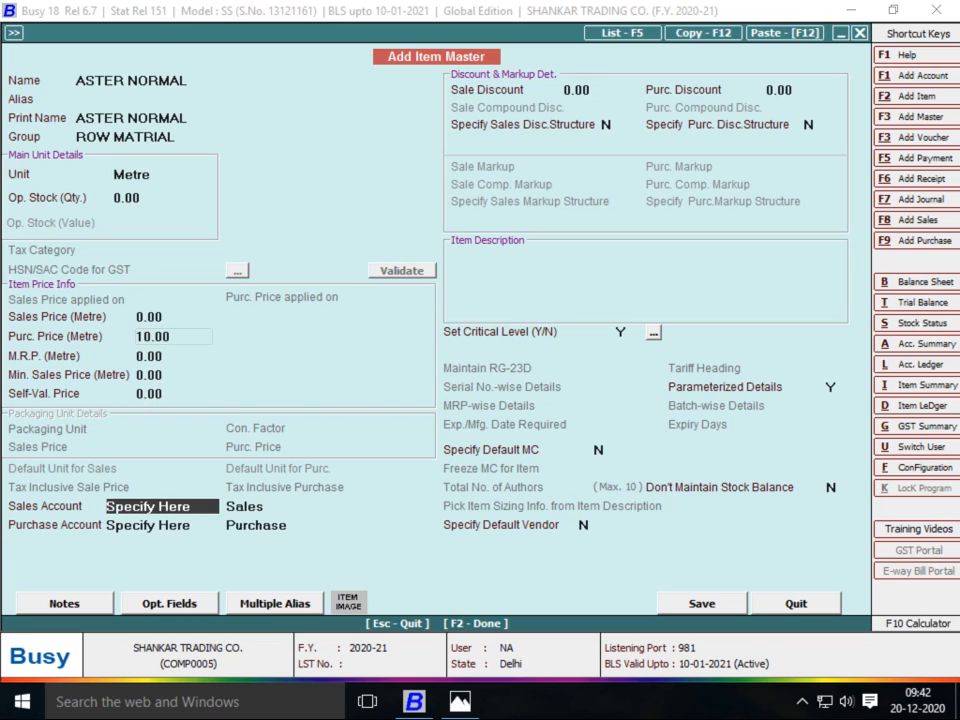
# Assign Sales as sales account and Purchase as purchase account, then save ASTER NORMAL
pyautogui.press('BackSpace')
pyautogui.press('BackSpace')
pyautogui.press('BackSpace')
pyautogui.press('BackSpace')
pyautogui.press('BackSpace')
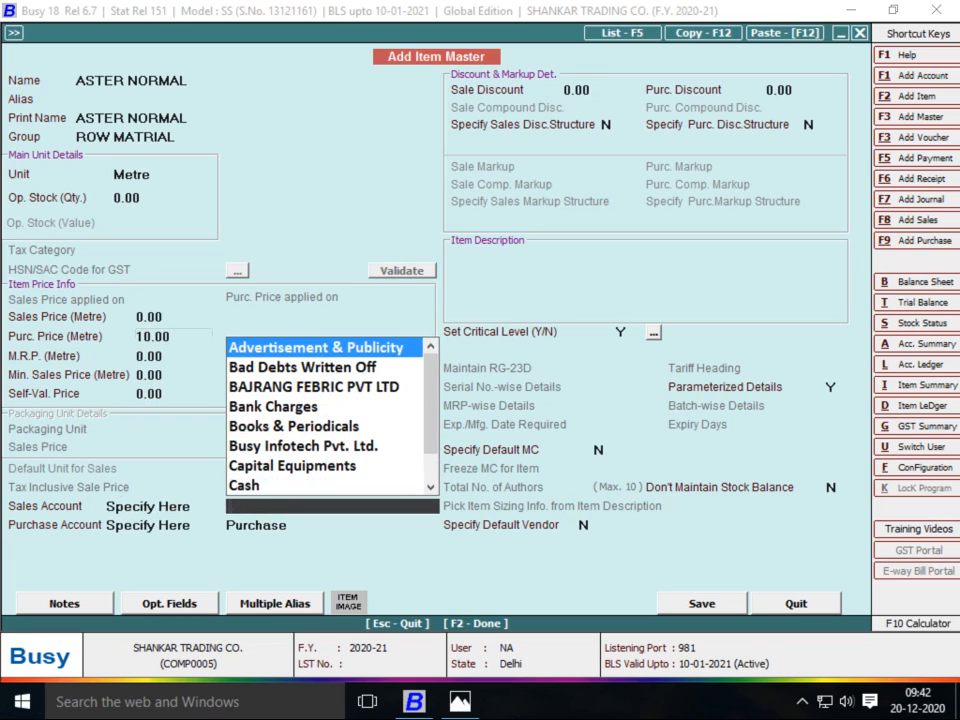
pyautogui.write('SALE')
pyautogui.press('BackSpace')
pyautogui.press('BackSpace')
pyautogui.press('BackSpace')
pyautogui.press('BackSpace')
pyautogui.press('BackSpace')
pyautogui.press('Return')
pyautogui.write('SALE')
pyautogui.press('Return')
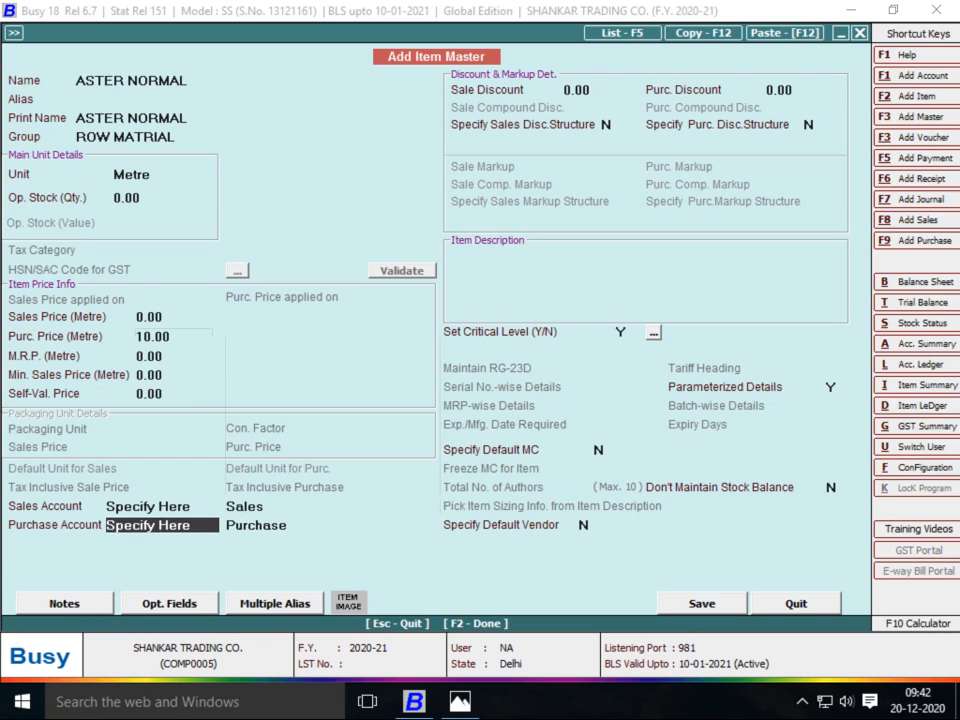
pyautogui.press('Return')
pyautogui.press('BackSpace')
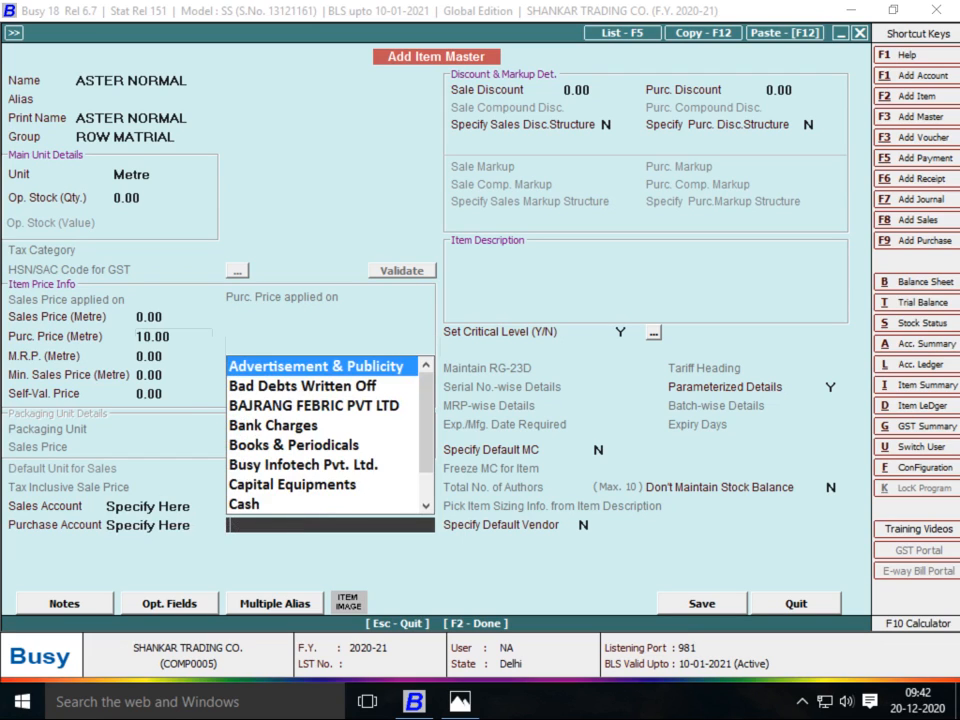
pyautogui.write('PUR')
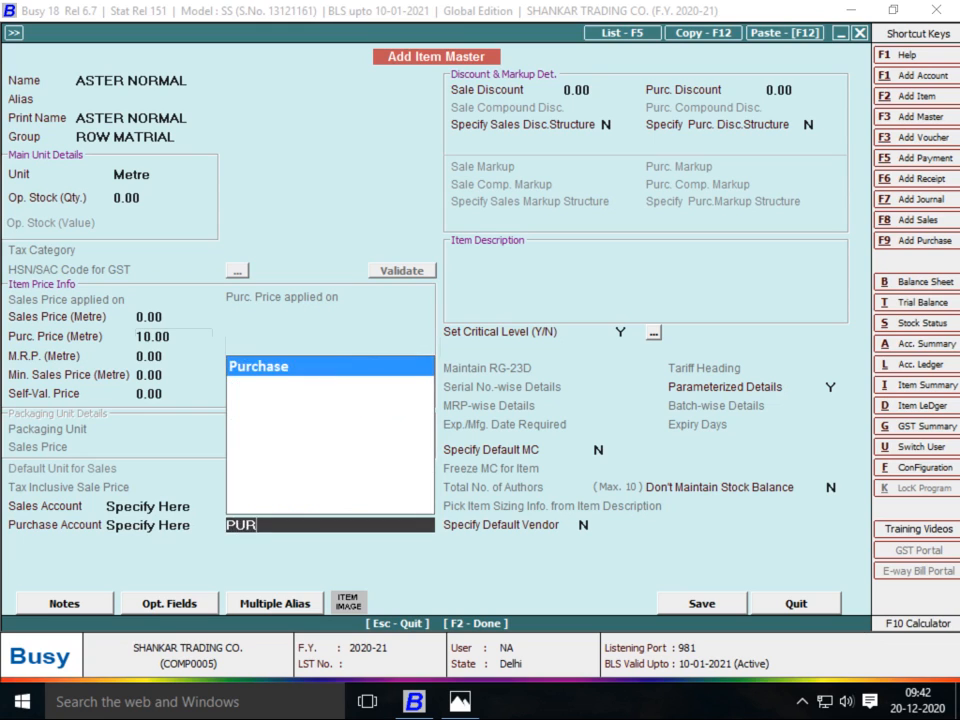
pyautogui.press('Return')
pyautogui.press('Return')
pyautogui.press('Return')
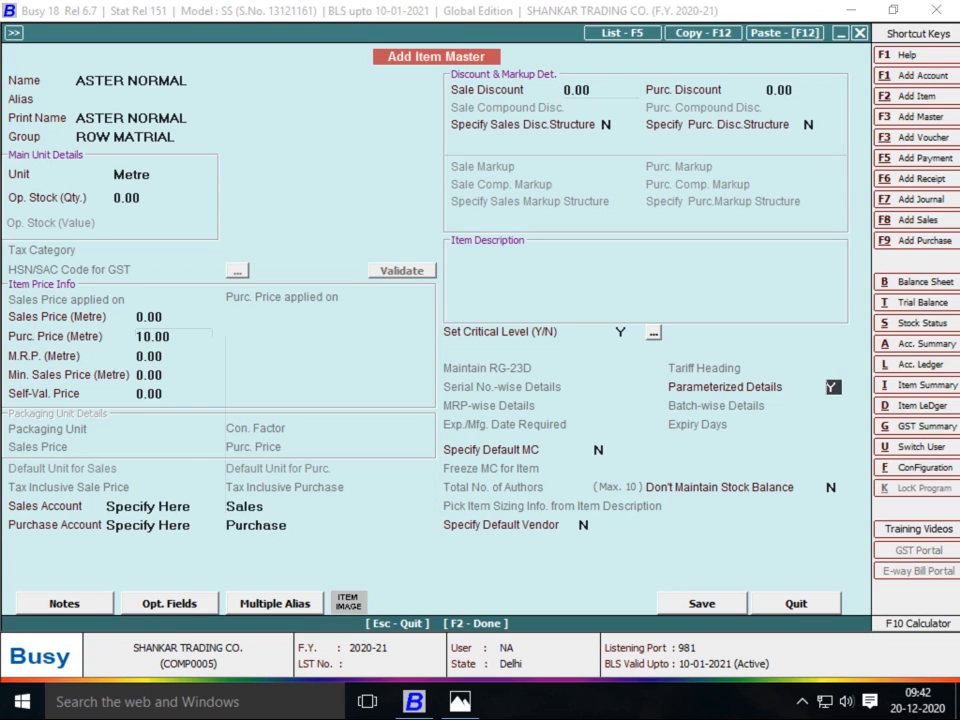
pyautogui.write('N')
pyautogui.press('F2')
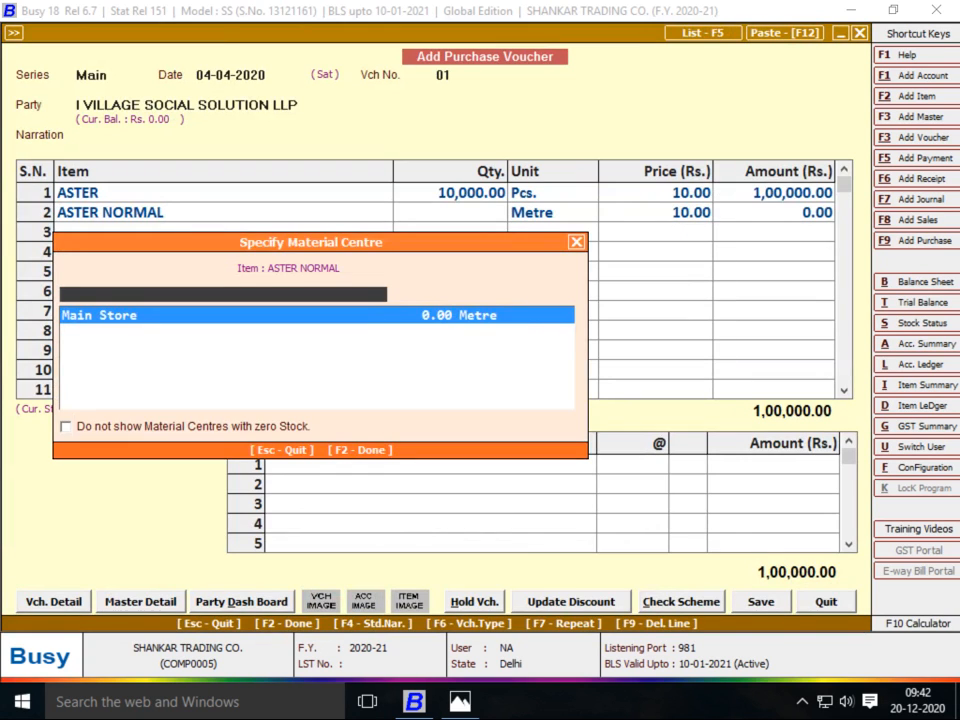
# Accept Main Store as the material centre and enter quantity 10 on line 2
pyautogui.press('Return')
pyautogui.hotkey('alt', 'Tab')
pyautogui.hotkey('alt', 'Tab')
pyautogui.write('10')
pyautogui.press('Return')
pyautogui.press('Return')
pyautogui.press('Return')
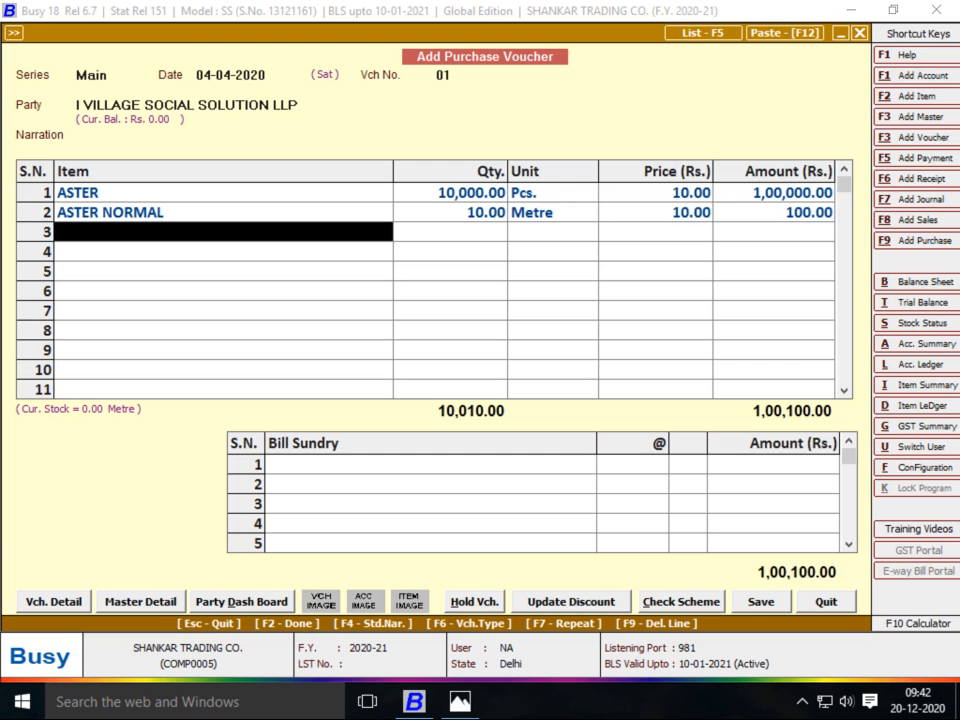
pyautogui.hotkey('alt', 'Tab')
pyautogui.hotkey('alt', 'Tab')
# Change the ASTER item master's unit to Metre (MT) and save it
pyautogui.press('Up')
pyautogui.press('Up')
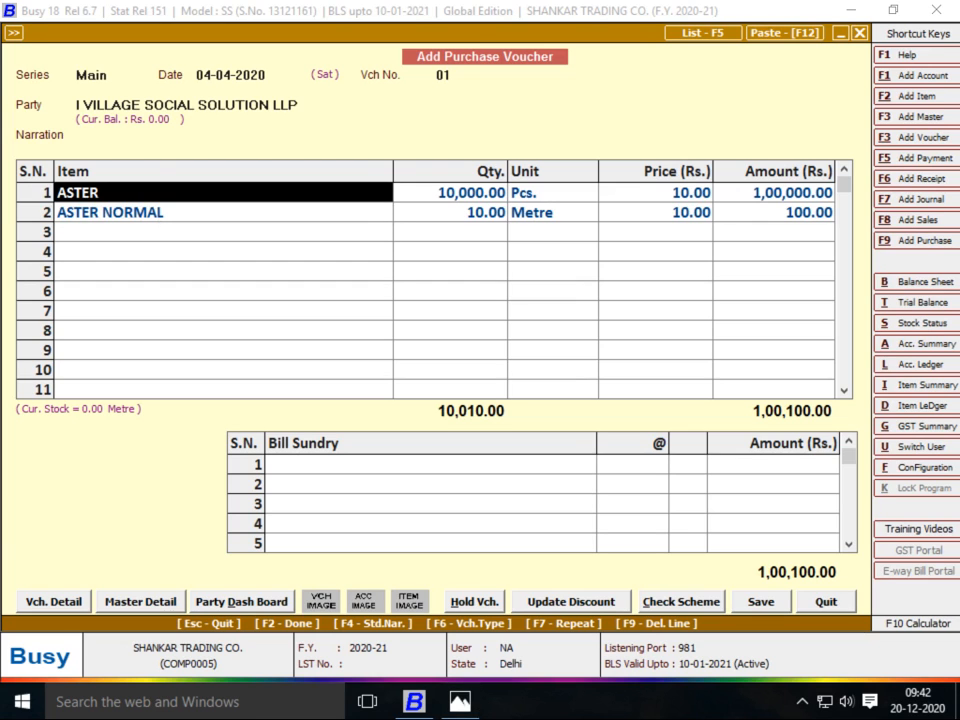
pyautogui.hotkey('alt', 'm')
pyautogui.press('Return')
pyautogui.press('Return')
pyautogui.press('Return')
pyautogui.write('MT')
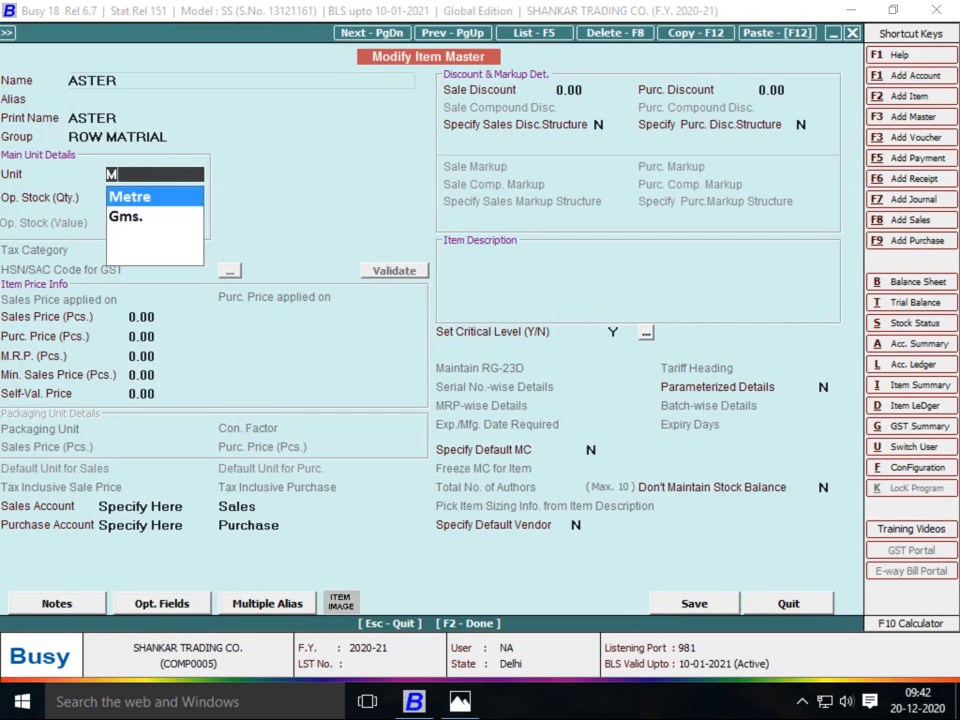
pyautogui.press('Return')
pyautogui.press('Return')
pyautogui.press('Return')
pyautogui.press('Return')
pyautogui.press('F2')
pyautogui.press('Return')
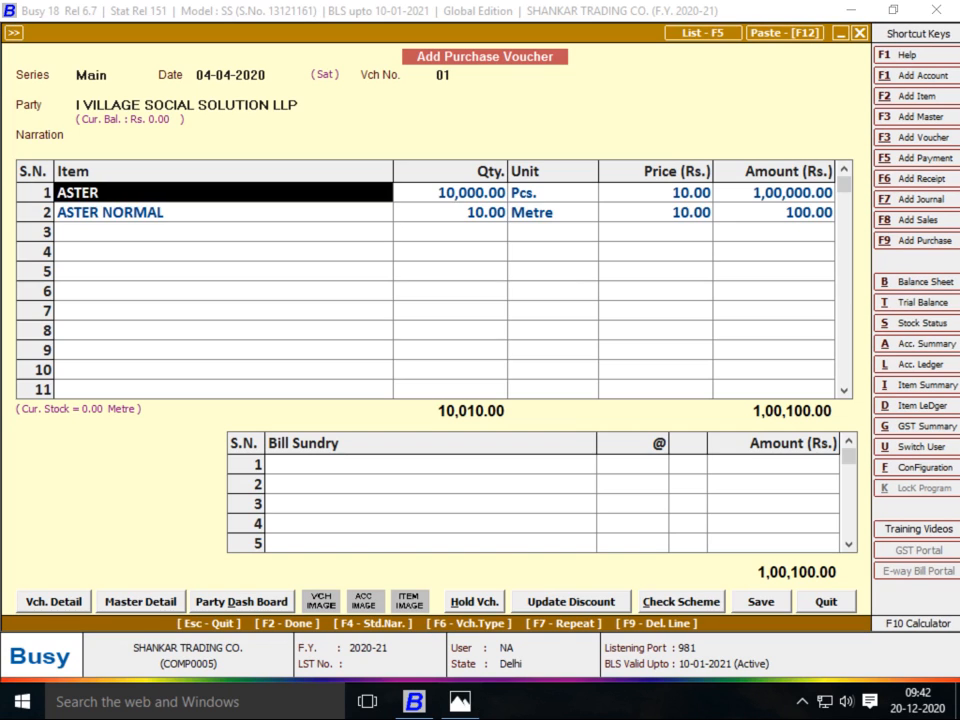
# Put ASTER NORMAL on line 1 and ASTER on line 2, accepting their material centres
pyautogui.write('aST')
pyautogui.press('Down')
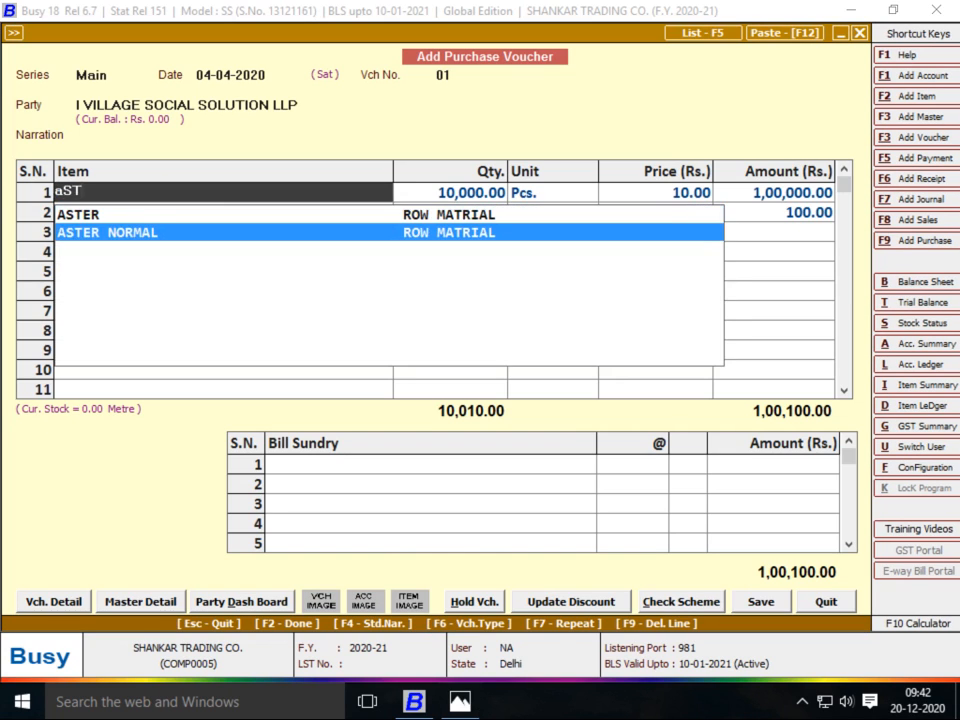
pyautogui.press('Return')
pyautogui.press('Return')
pyautogui.press('Return')
pyautogui.press('Return')
pyautogui.press('Return')
pyautogui.press('Return')
pyautogui.press('Return')
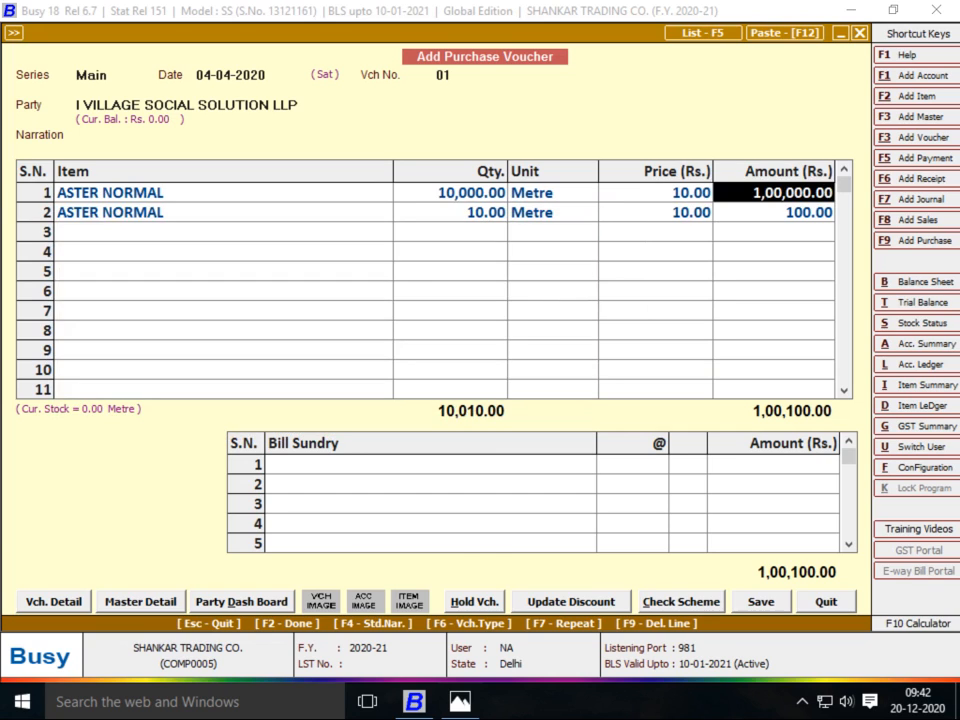
pyautogui.press('Escape')
pyautogui.press('Escape')
pyautogui.write('aS')
pyautogui.press('Return')
pyautogui.press('Return')
pyautogui.hotkey('alt', 'Tab')
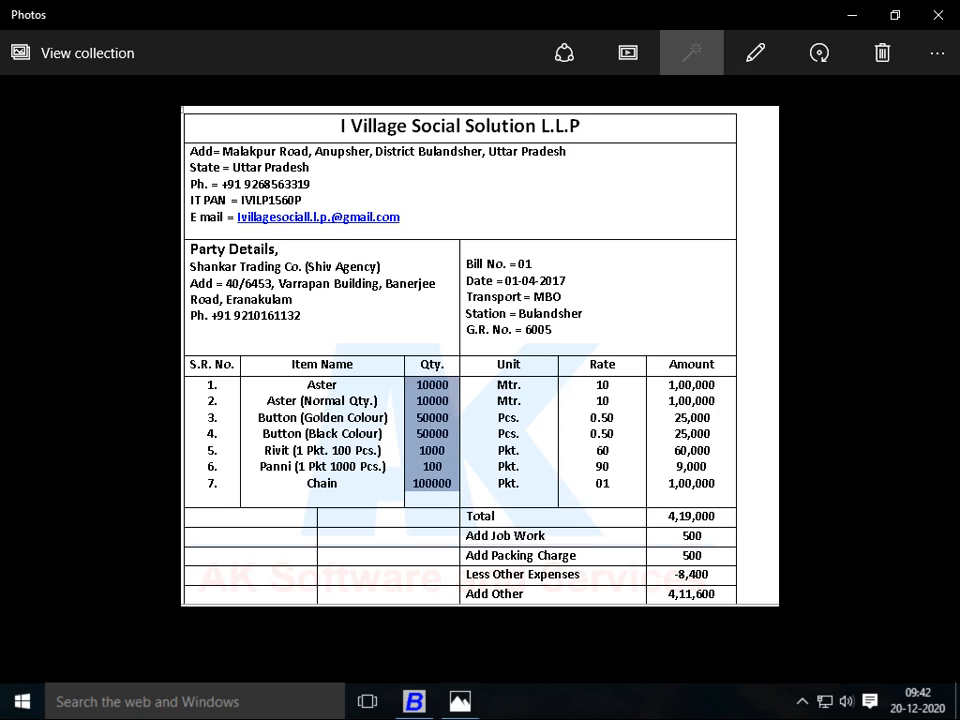
pyautogui.hotkey('alt', 'Tab')
# Enter 10,000 at price 10 on line 2 for a 2,00,000 total, then start a new item master
pyautogui.write('10000')
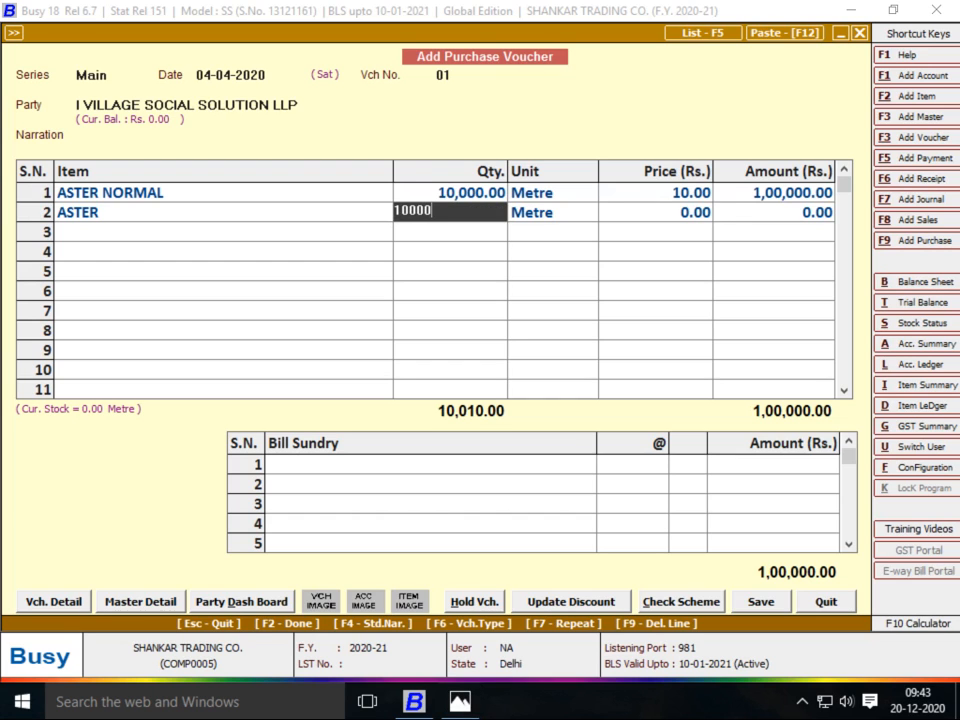
pyautogui.press('Return')
pyautogui.press('Return')
pyautogui.write('10')
pyautogui.press('Return')
pyautogui.press('Return')
pyautogui.hotkey('alt', 'Tab')
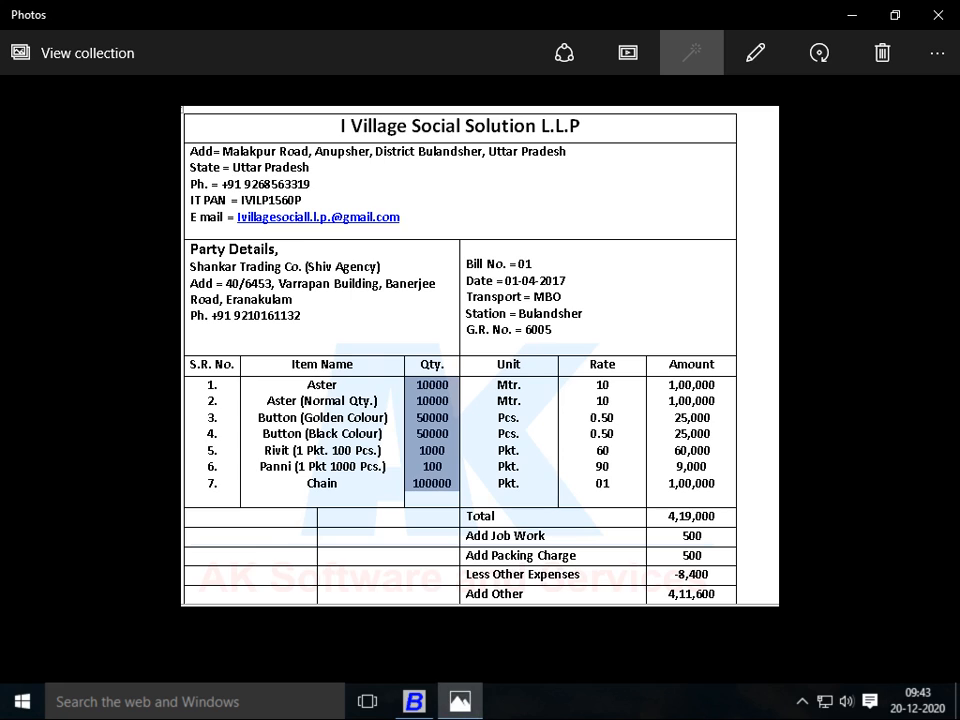
pyautogui.hotkey('alt', 'Tab')
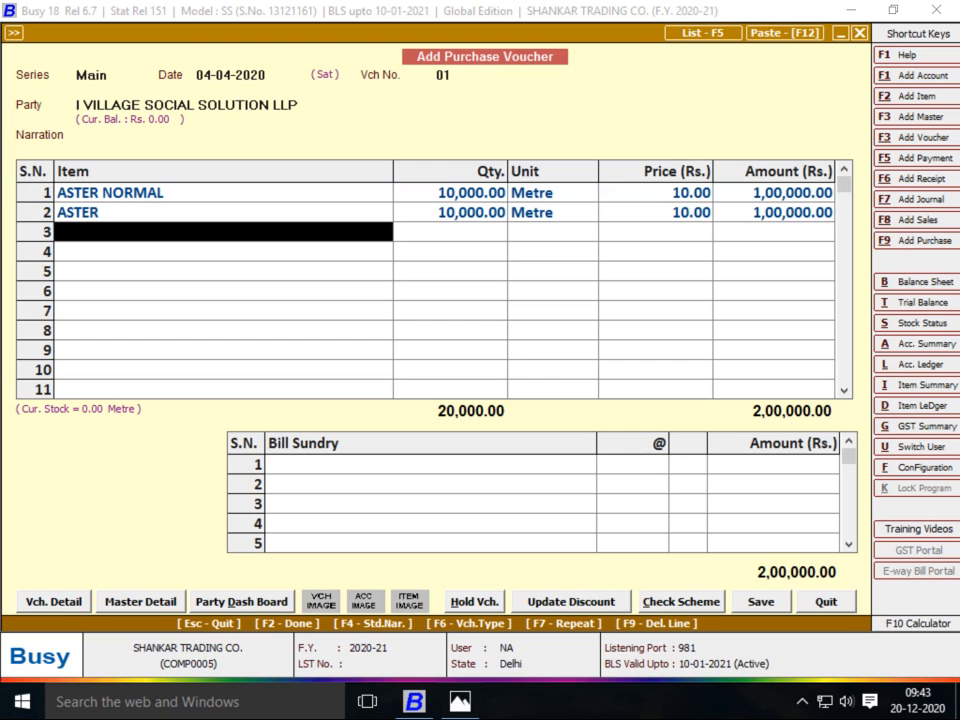
pyautogui.press('F3')
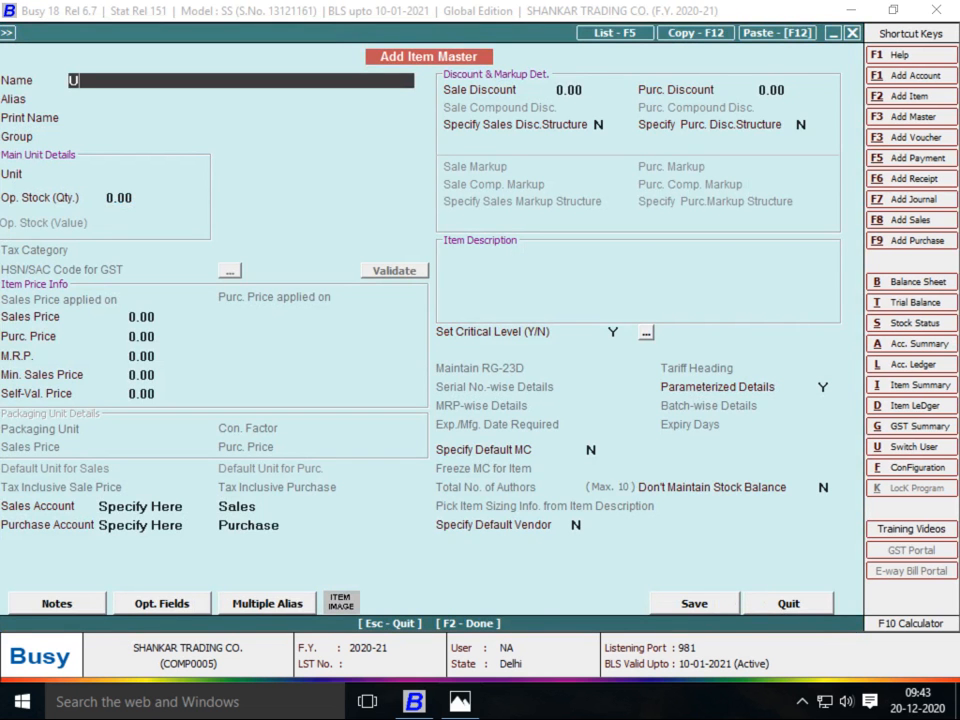
# Enter the new item BUTTON GOLDEN COLOUR: group ROW MATRIAL, unit Pcs., purchase price 0.50
pyautogui.write('BUTTON GOLDEN COLOUR')
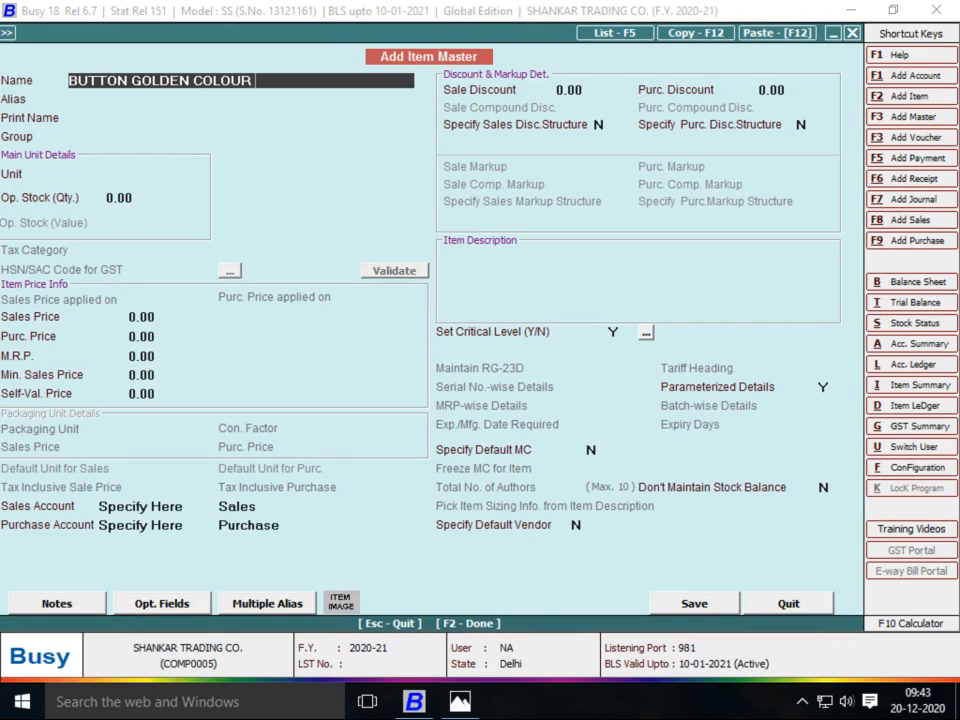
pyautogui.press('Return')
pyautogui.press('Return')
pyautogui.press('Return')
pyautogui.press('space')
pyautogui.write('ROW MATRIAL')
pyautogui.press('Return')
pyautogui.press('space')
pyautogui.write('Pc')
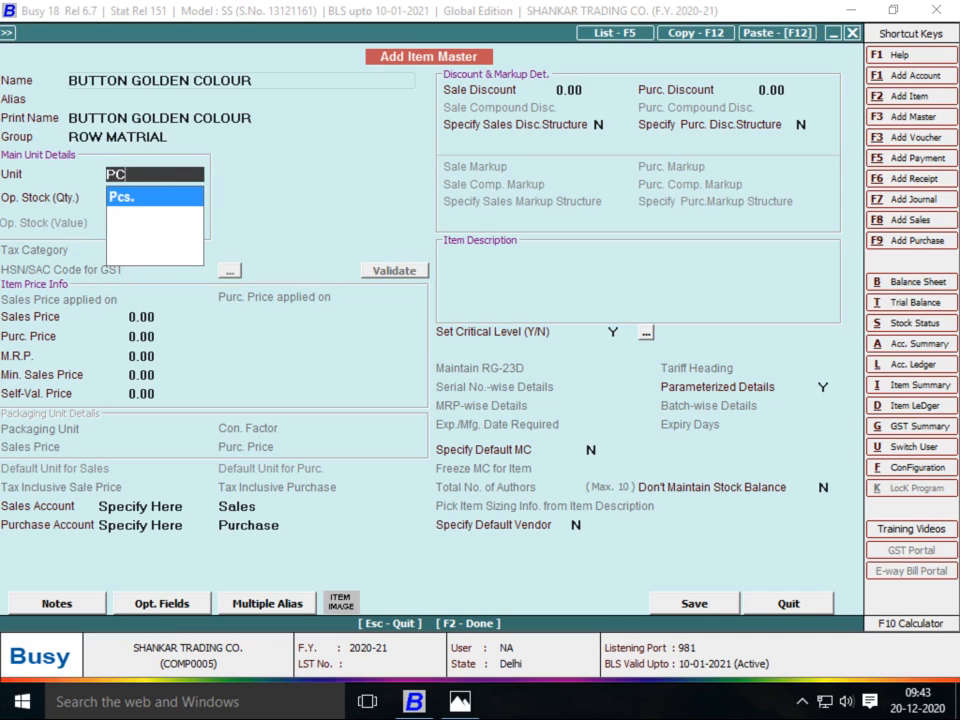
pyautogui.press('Return')
pyautogui.press('Return')
pyautogui.press('Return')
pyautogui.hotkey('alt', 'Tab')
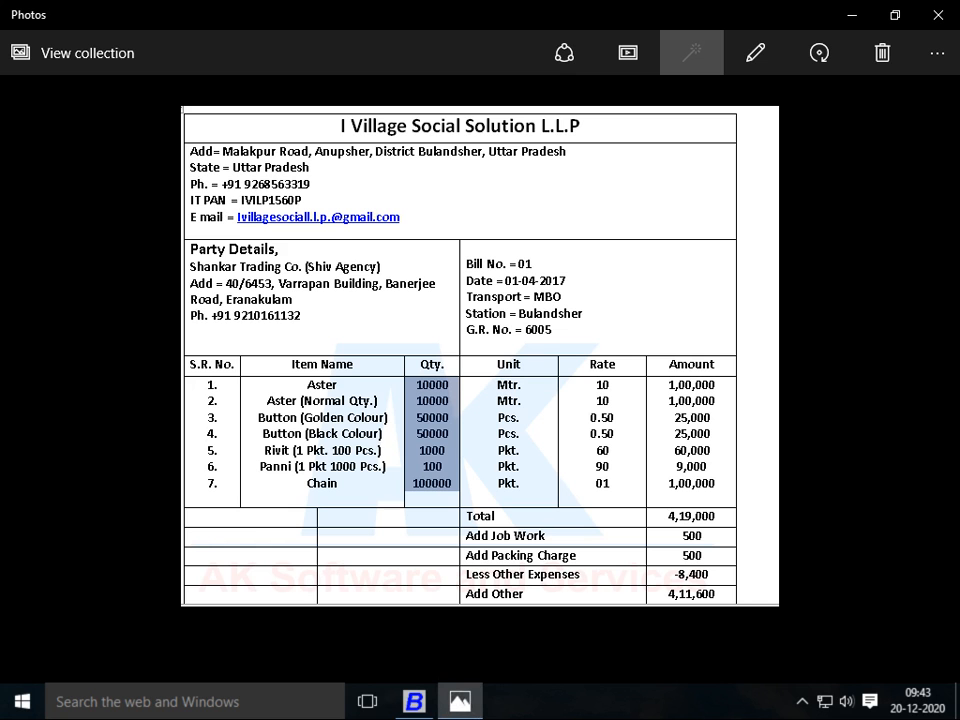
pyautogui.hotkey('alt', 'Tab')
pyautogui.write('0.5')
pyautogui.press('Return')
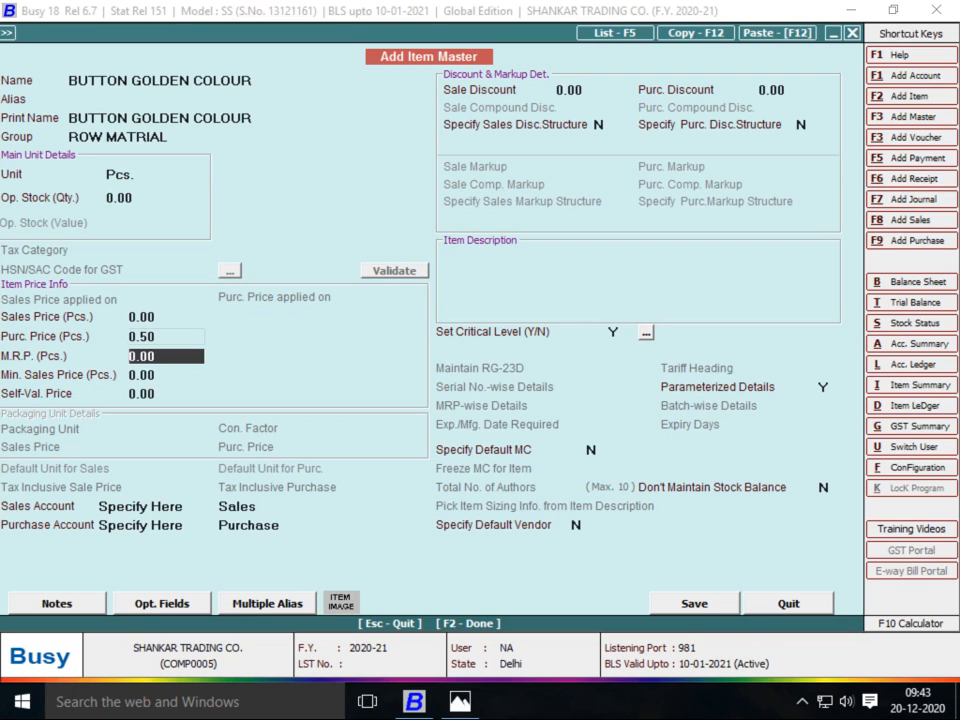
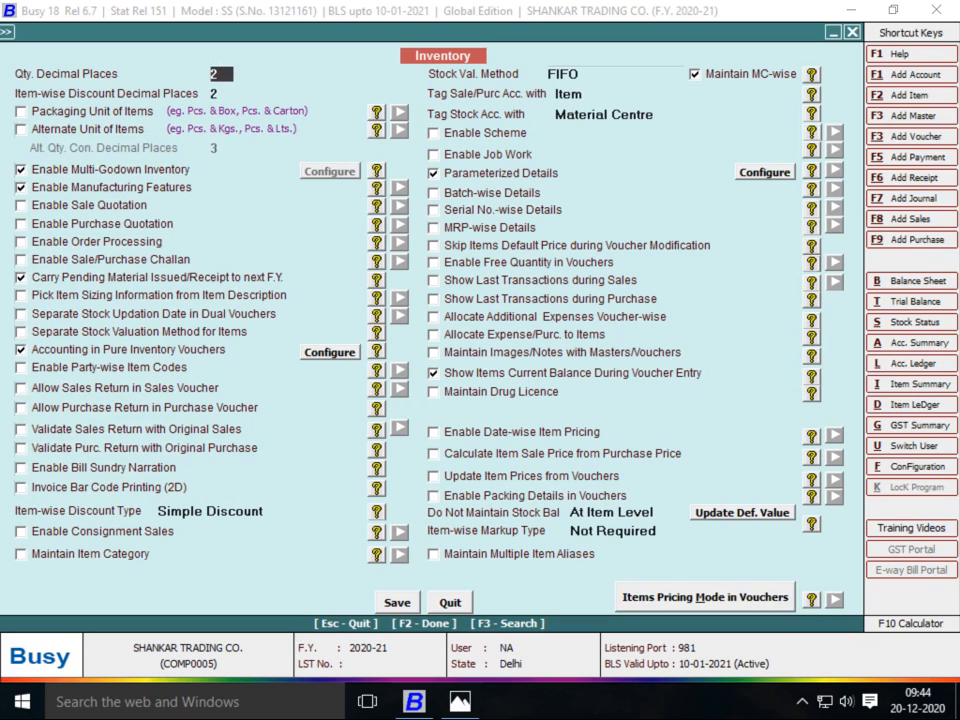
# Tick Alternate Unit of Items in the inventory options, save, and return to the purchase voucher
pyautogui.click(21, 130)
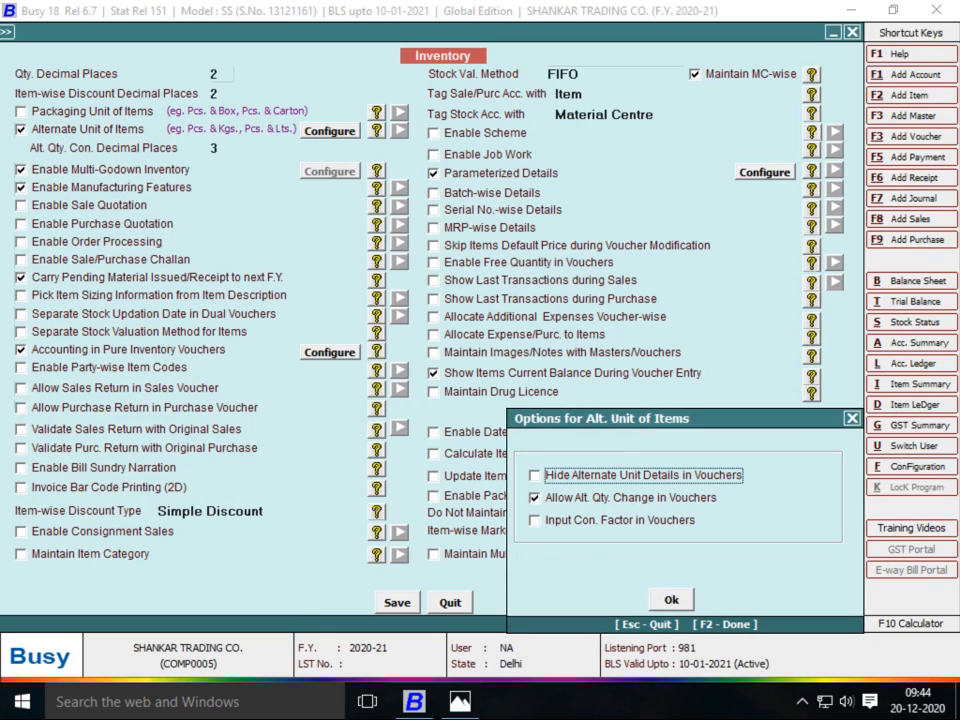
pyautogui.press('Escape')
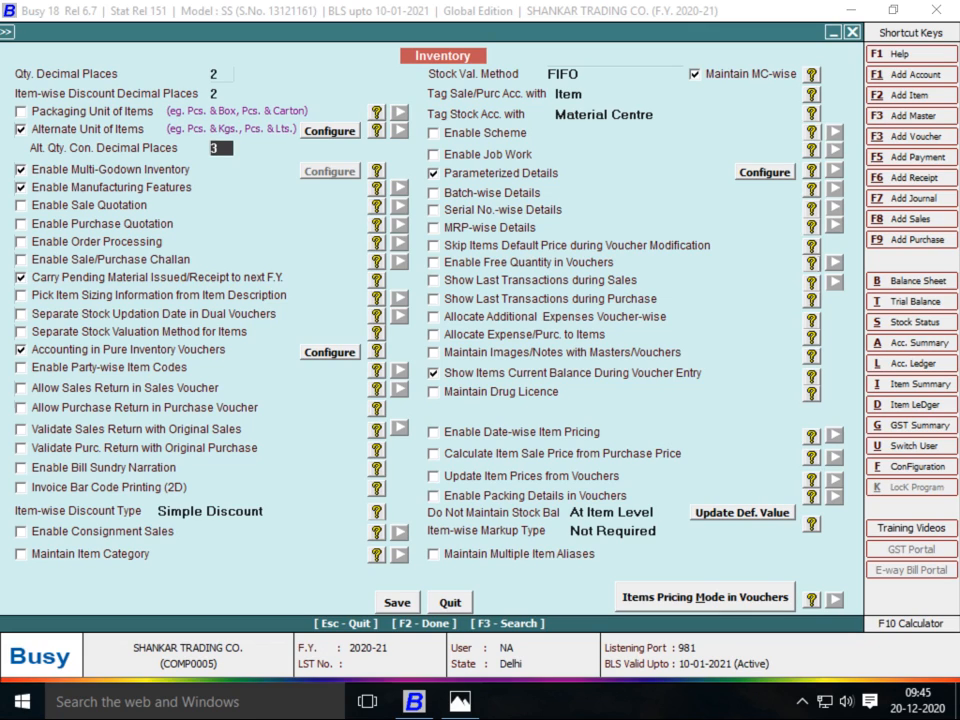
pyautogui.press('F2')
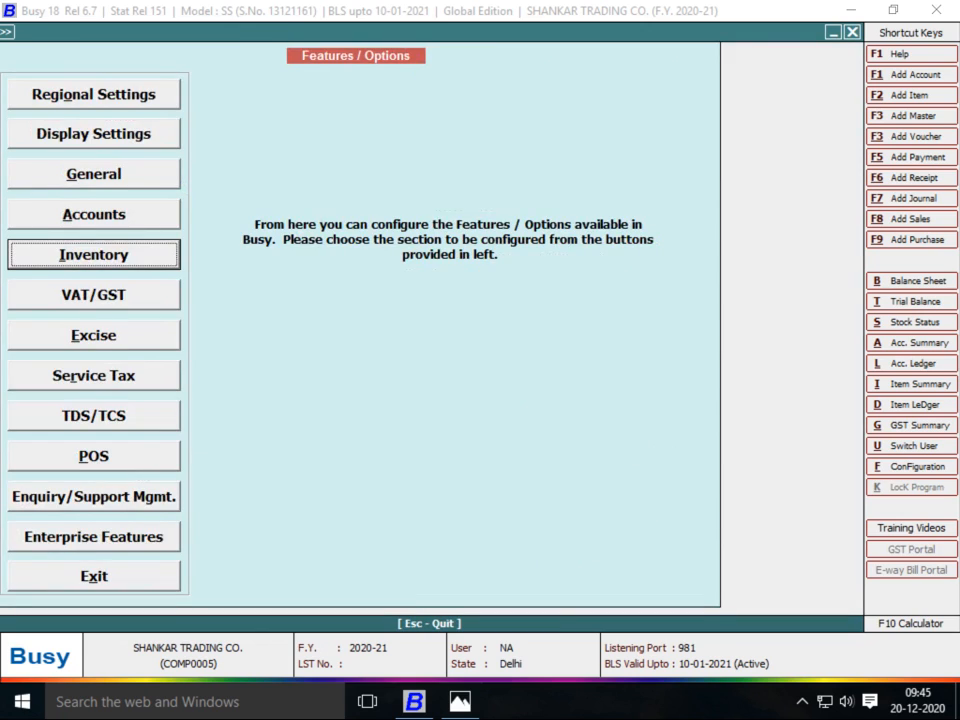
pyautogui.press('Escape')
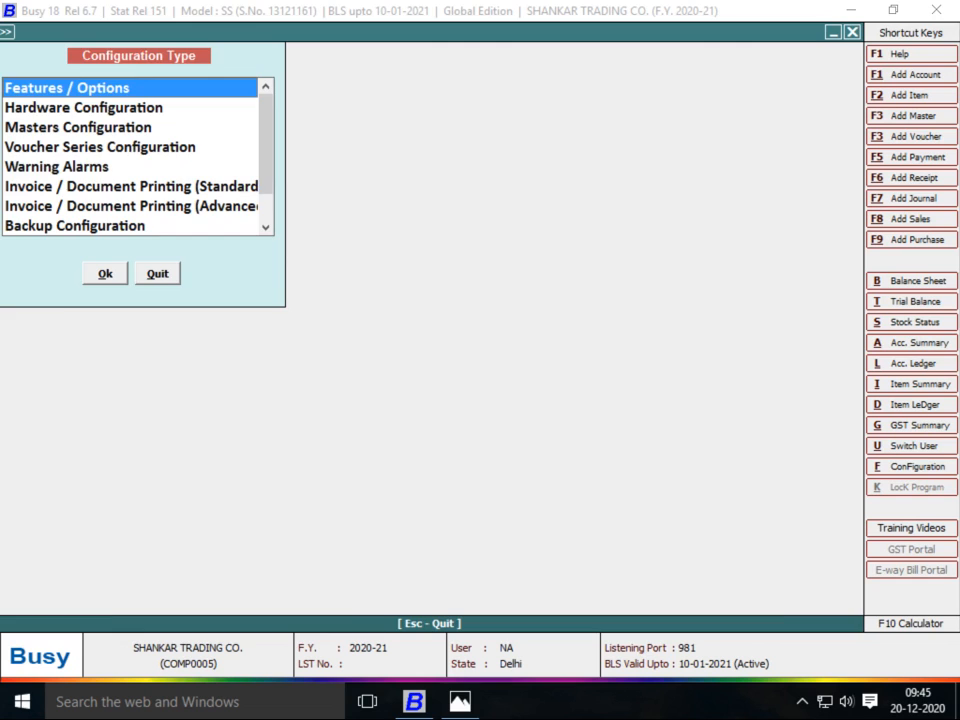
pyautogui.press('Escape')
pyautogui.press('Escape')
pyautogui.press('Return')
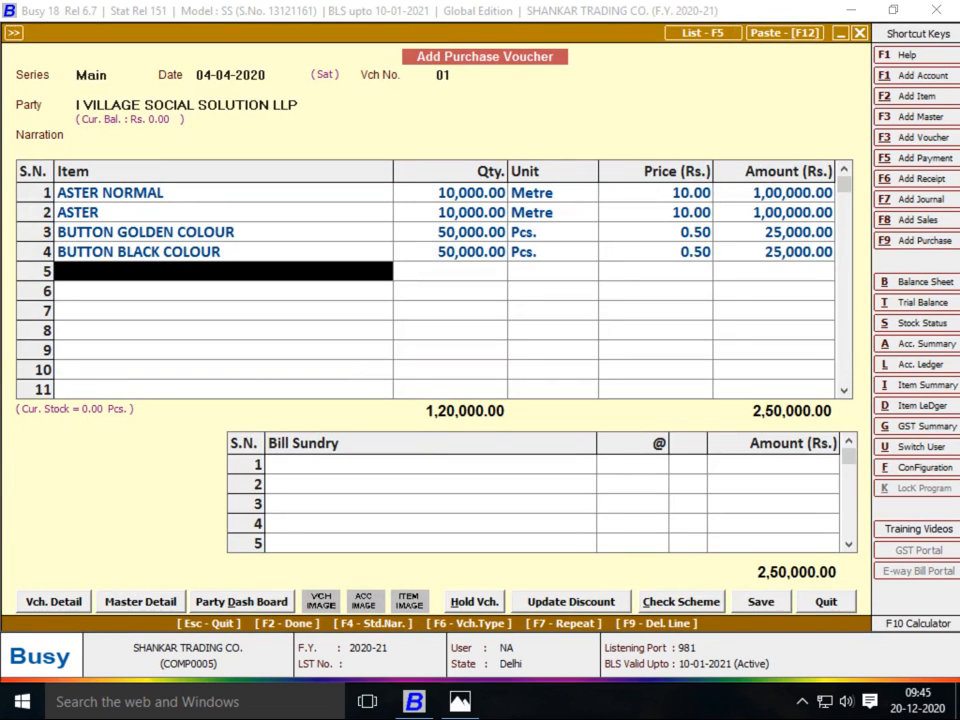
# Create item RIVIT under ROW MATRIAL with new unit PKT, alternate unit Pcs., 100 Pcs per PKT
pyautogui.press('F2')
pyautogui.write('RIVIT')
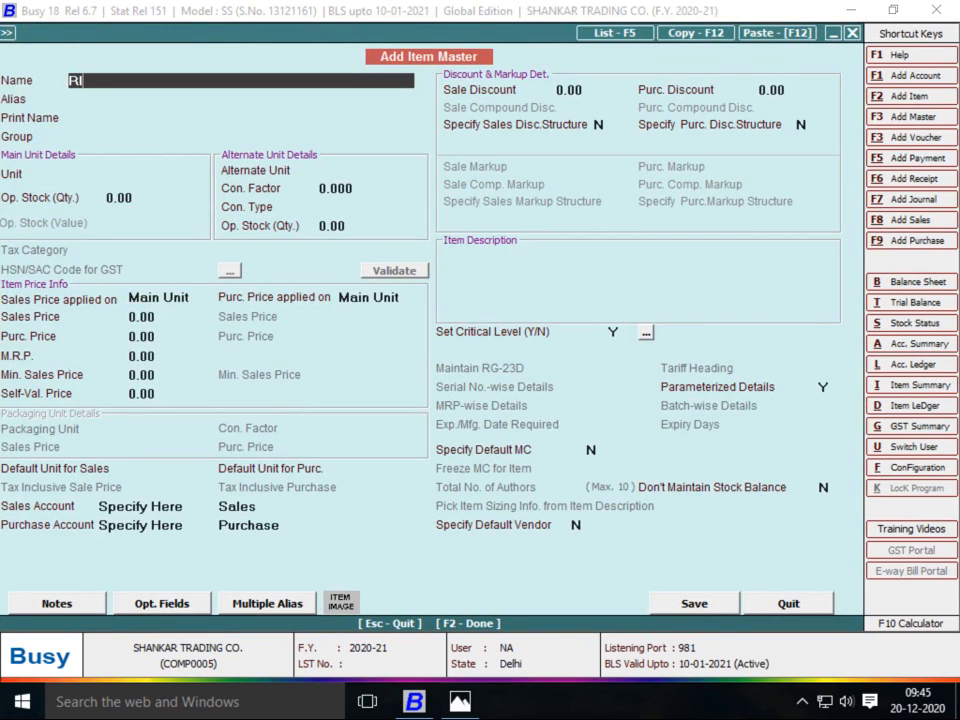
pyautogui.press('Return')
pyautogui.press('Return')
pyautogui.press('Return')
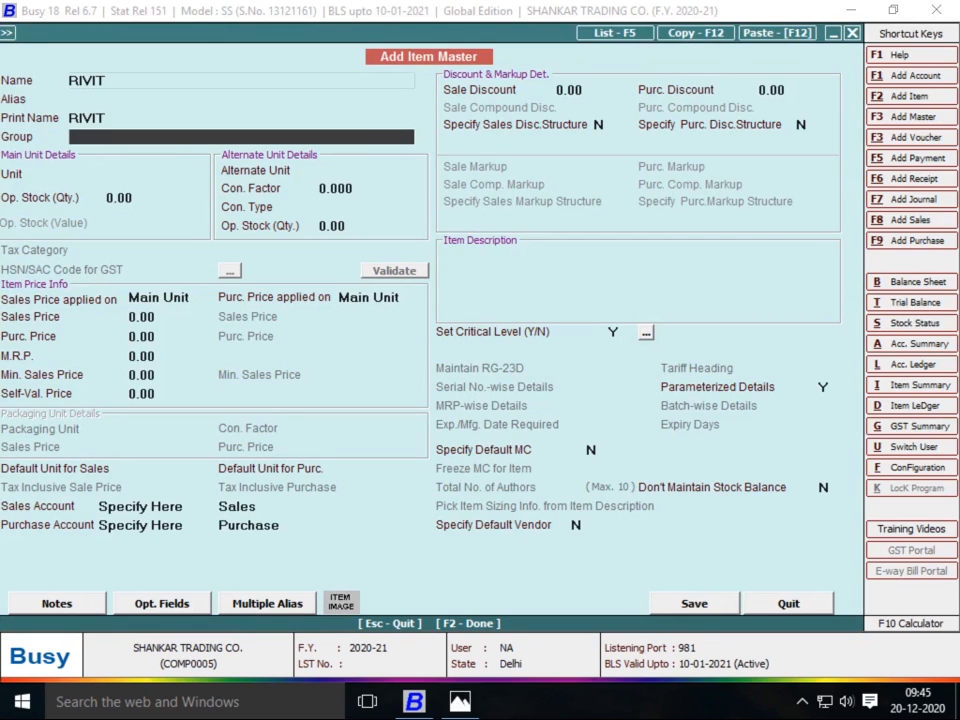
pyautogui.press('Down')
pyautogui.press('Down')
pyautogui.press('Down')
pyautogui.press('Return')
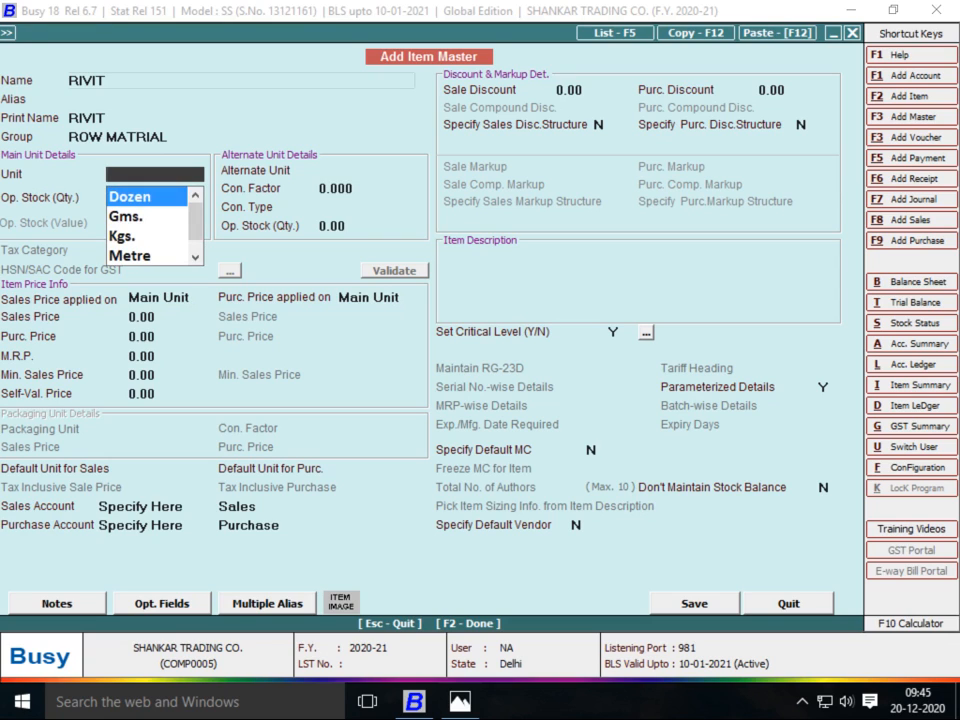
pyautogui.press('F3')
pyautogui.write('PKT')
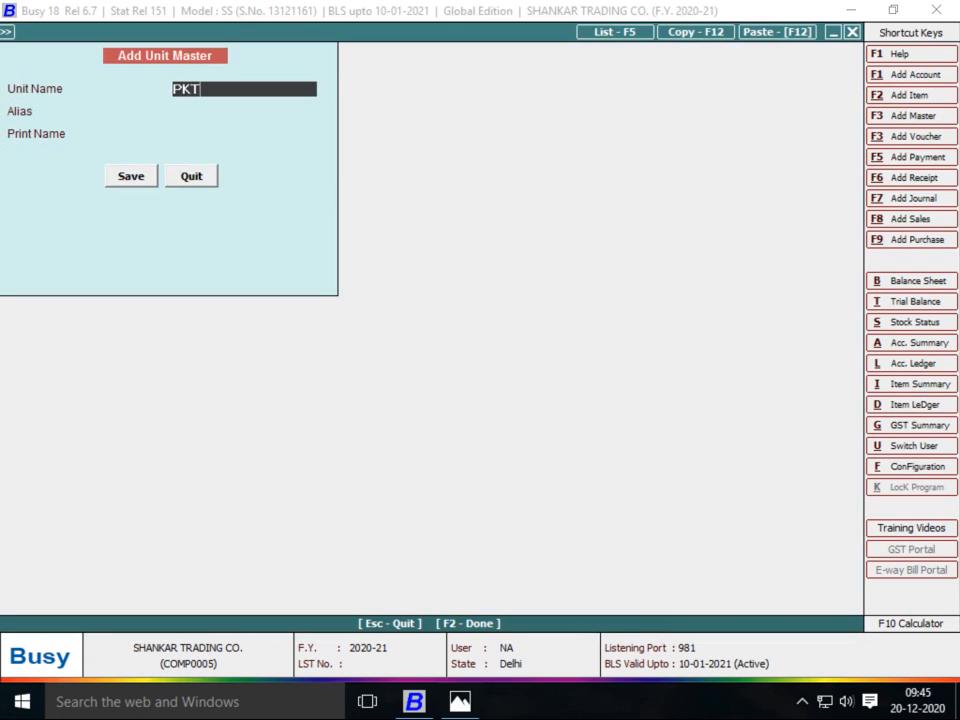
pyautogui.press('Return')
pyautogui.press('Return')
pyautogui.press('Return')
pyautogui.press('Return')
pyautogui.press('Return')
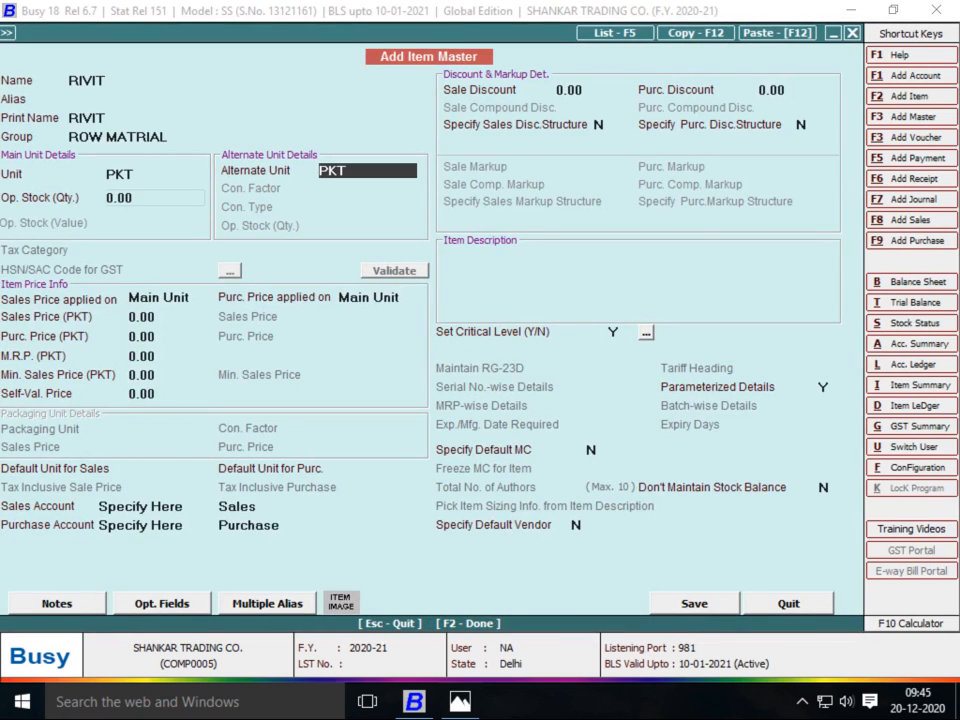
pyautogui.write('PC')
pyautogui.press('Return')
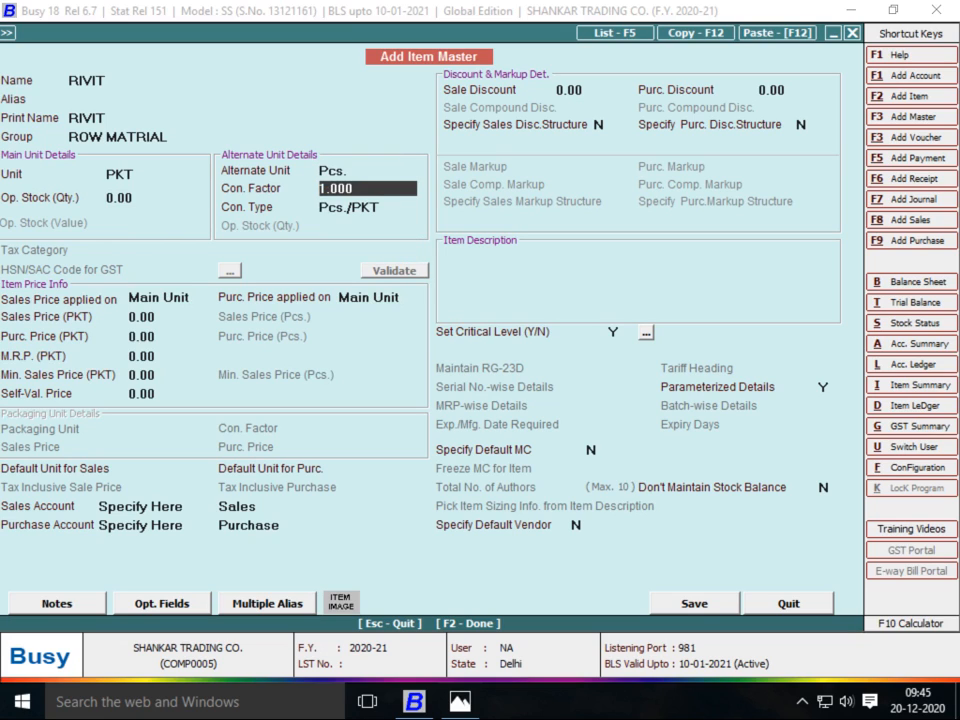
pyautogui.write('100')
pyautogui.press('Return')
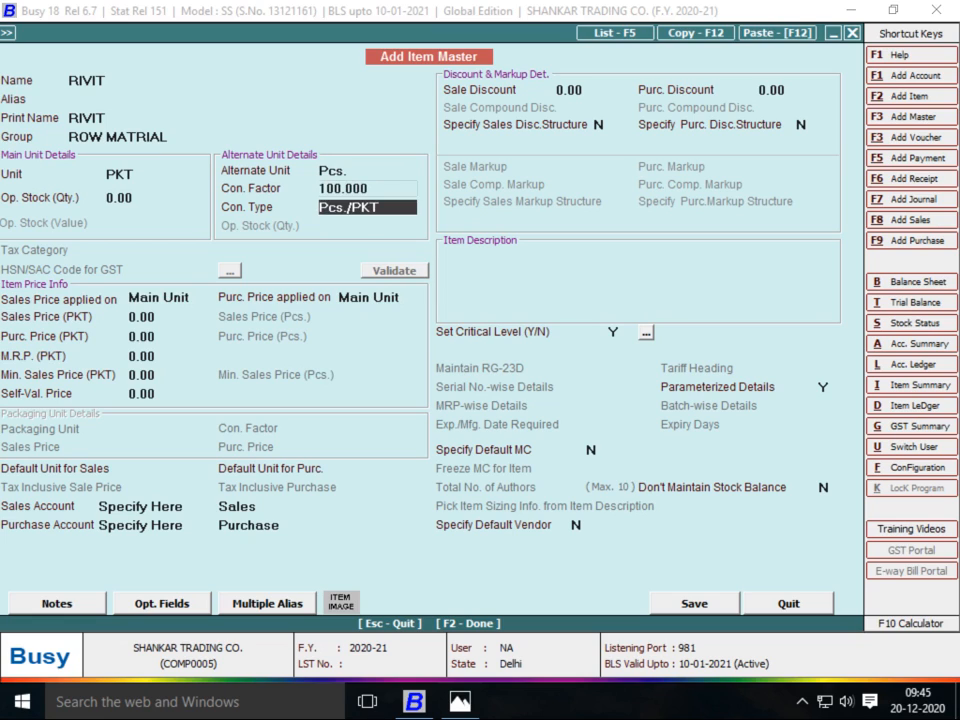
# Turn off parameterized details, save RIVIT, and keep it in Main Store on row 5
pyautogui.press('Return')
pyautogui.press('Return')
pyautogui.press('Return')
pyautogui.press('Return')
pyautogui.press('Return')
pyautogui.press('Return')
pyautogui.press('Return')
pyautogui.press('Return')
pyautogui.press('Return')
pyautogui.press('Return')
pyautogui.press('Return')
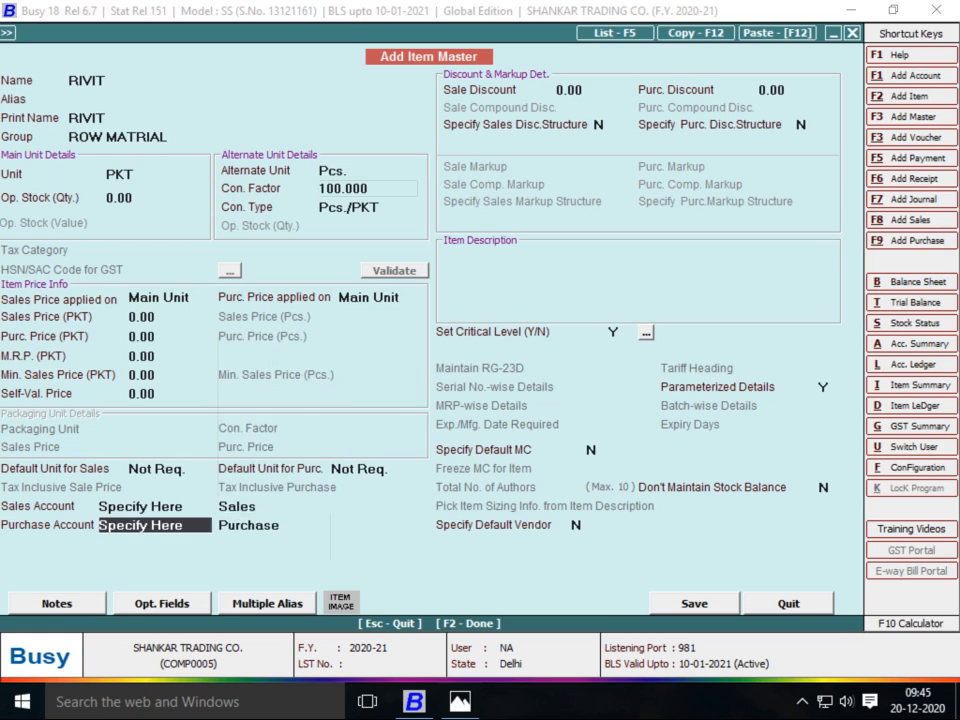
pyautogui.press('Return')
pyautogui.press('Return')
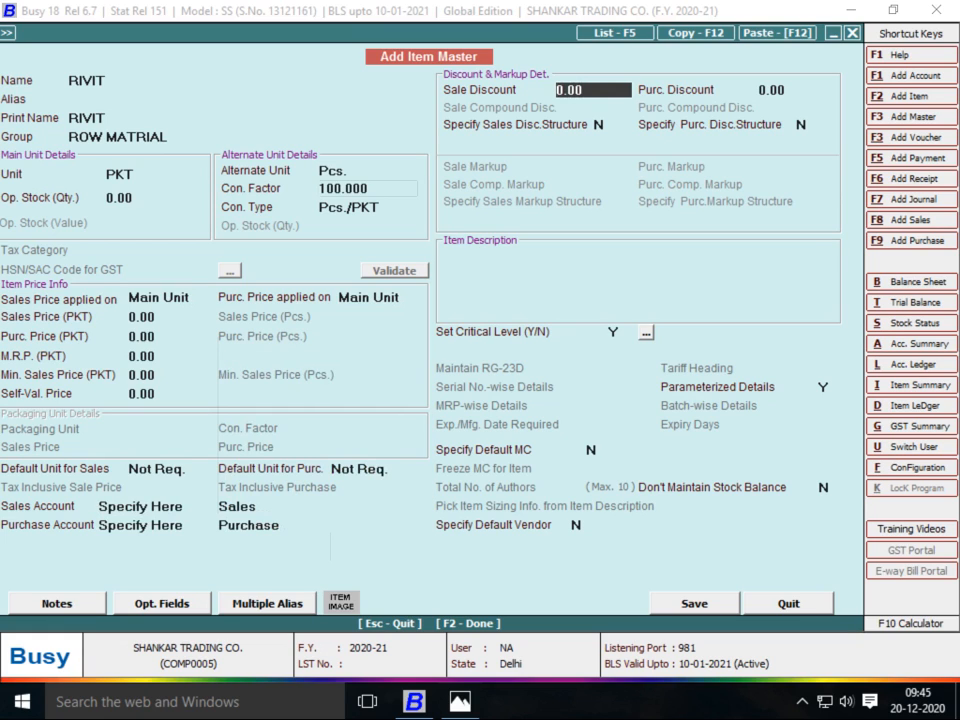
pyautogui.press('Return')
pyautogui.press('Return')
pyautogui.press('Return')
pyautogui.press('Return')
pyautogui.press('Return')
pyautogui.press('Return')
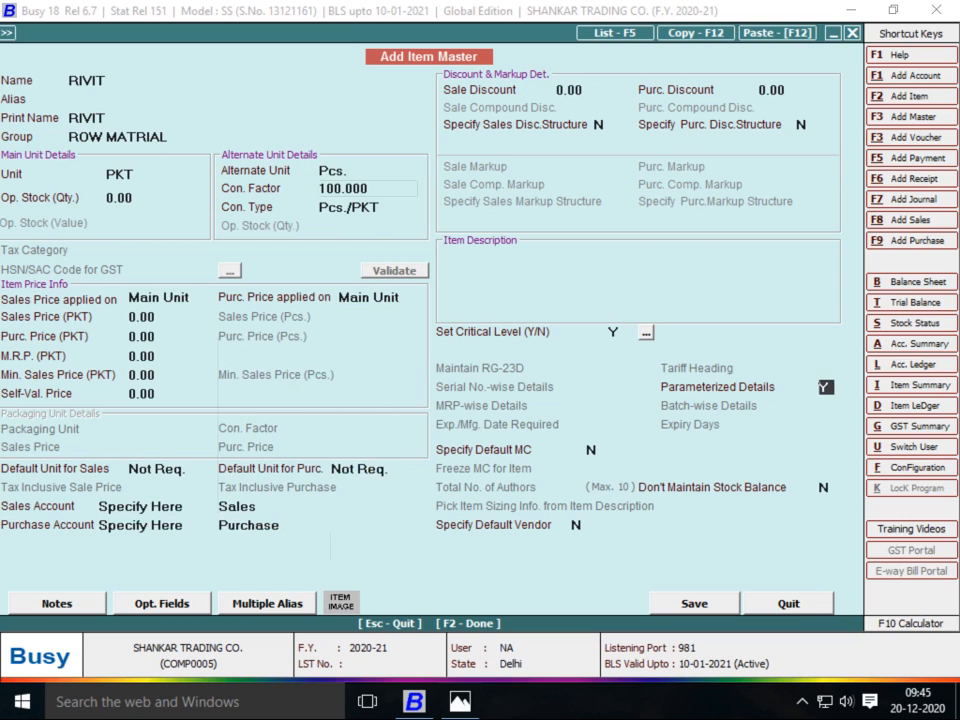
pyautogui.press('n')
pyautogui.press('F2')
pyautogui.press('Return')
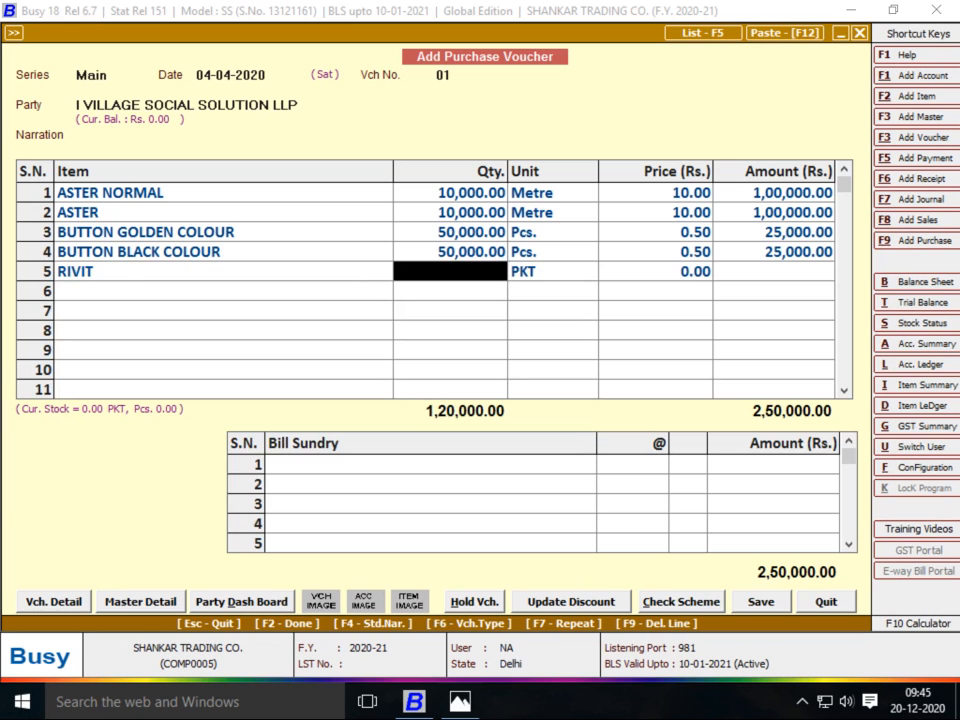
# Correct RIVIT's quantity to 1,000 PKT after checking the supplier bill
pyautogui.write('1')
pyautogui.press('Return')
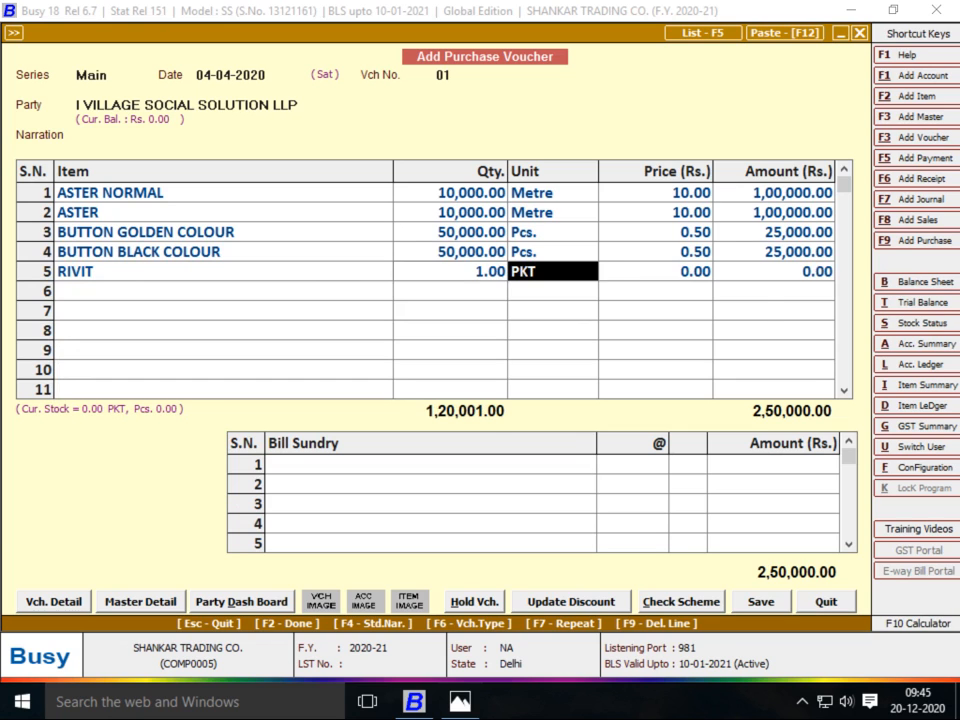
pyautogui.press('Return')
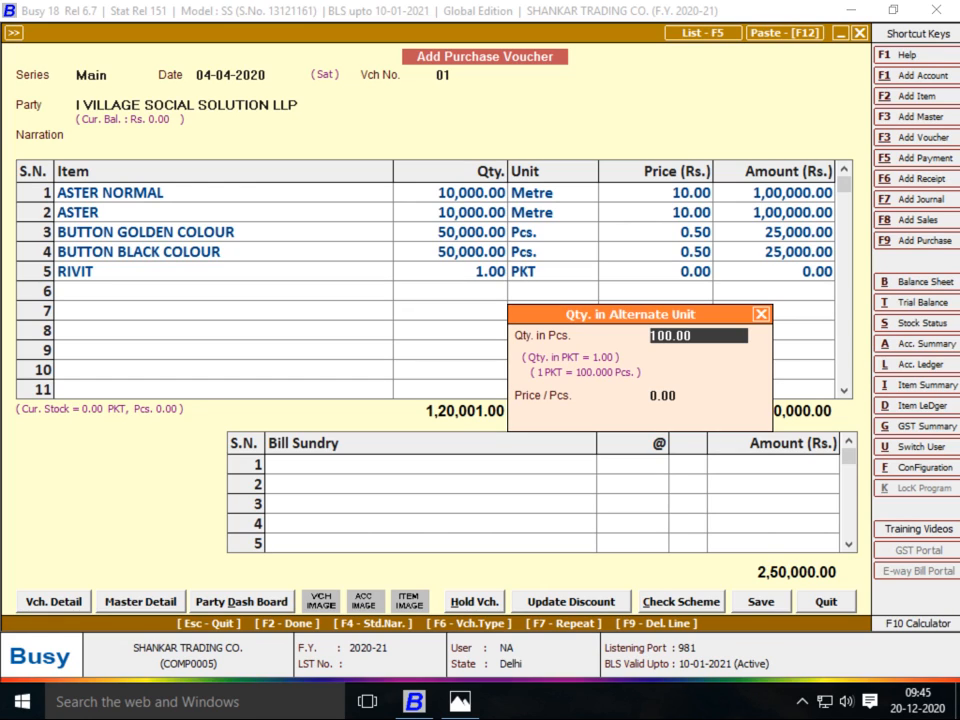
pyautogui.press('Escape')
pyautogui.press('Left')
pyautogui.press('Left')
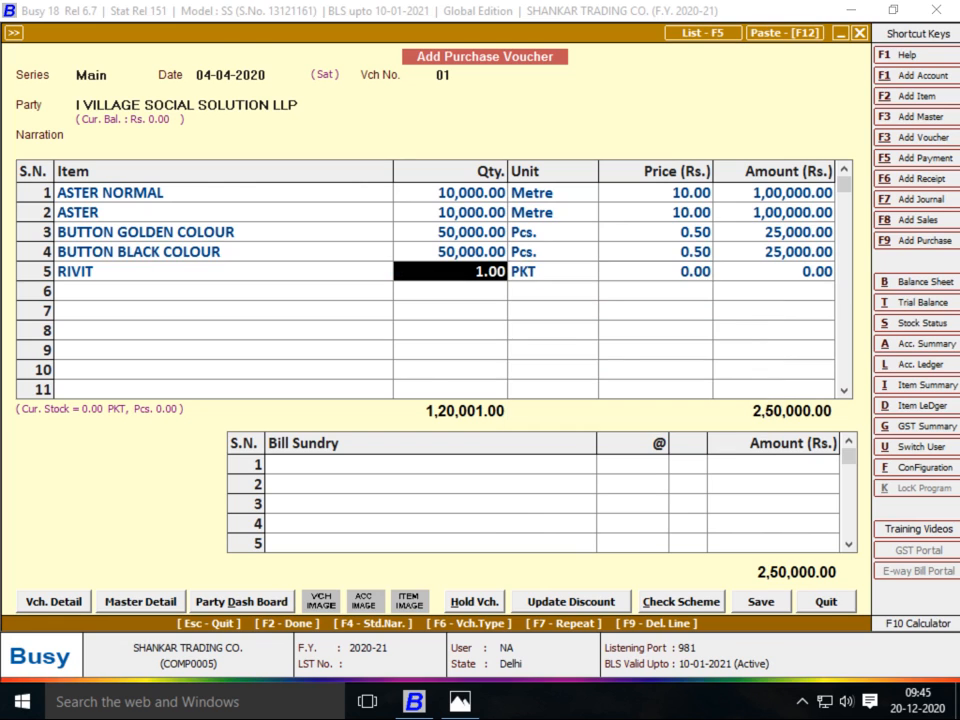
pyautogui.hotkey('alt', 'Tab')
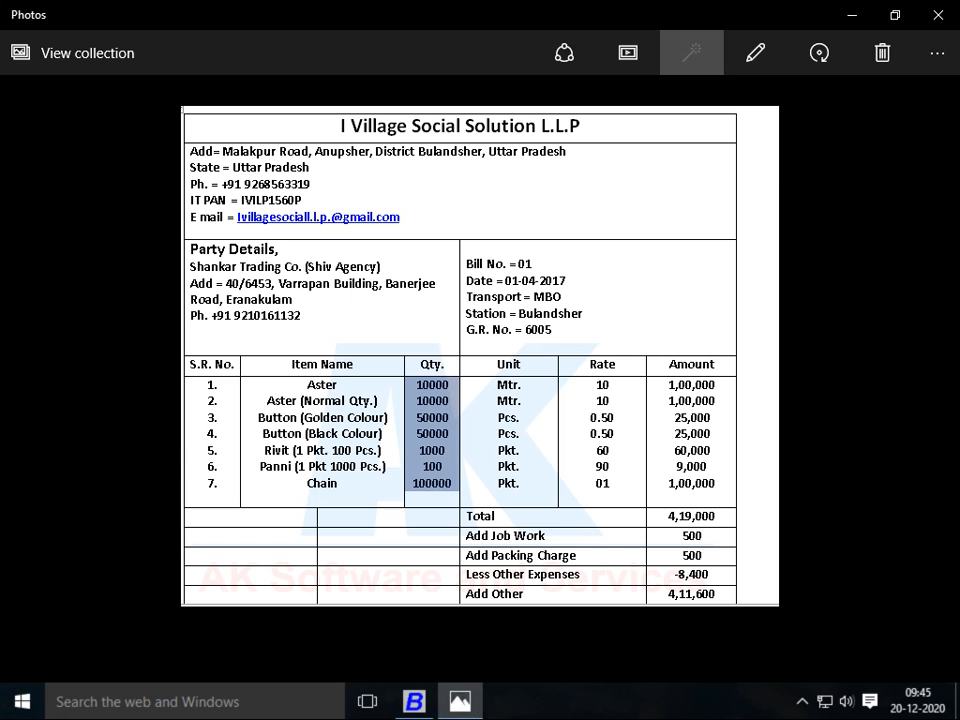
pyautogui.hotkey('alt', 'Tab')
pyautogui.write('1000')
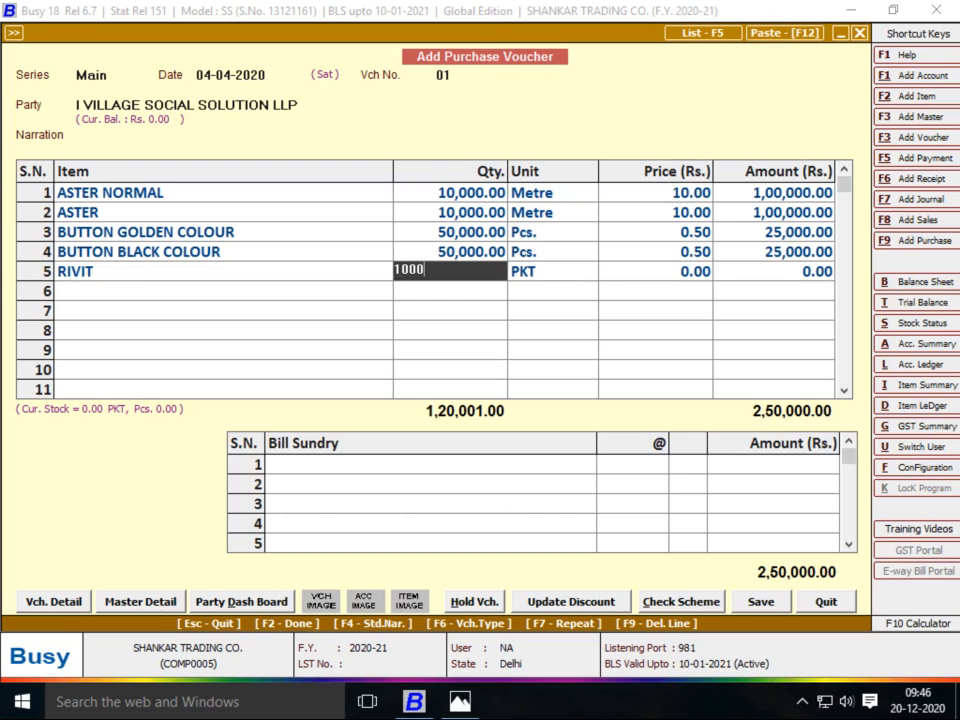
pyautogui.press('Return')
pyautogui.press('Return')
pyautogui.press('Return')
pyautogui.press('Return')
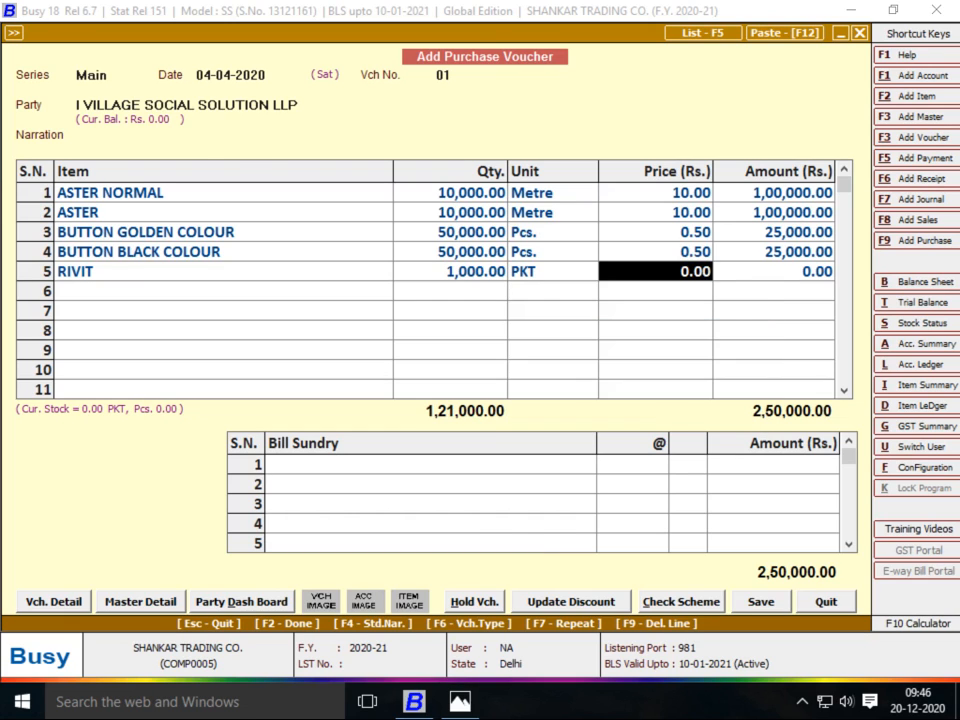
# Enter 60 as RIVIT's price and start a new item for row 6
pyautogui.hotkey('alt', 'Tab')
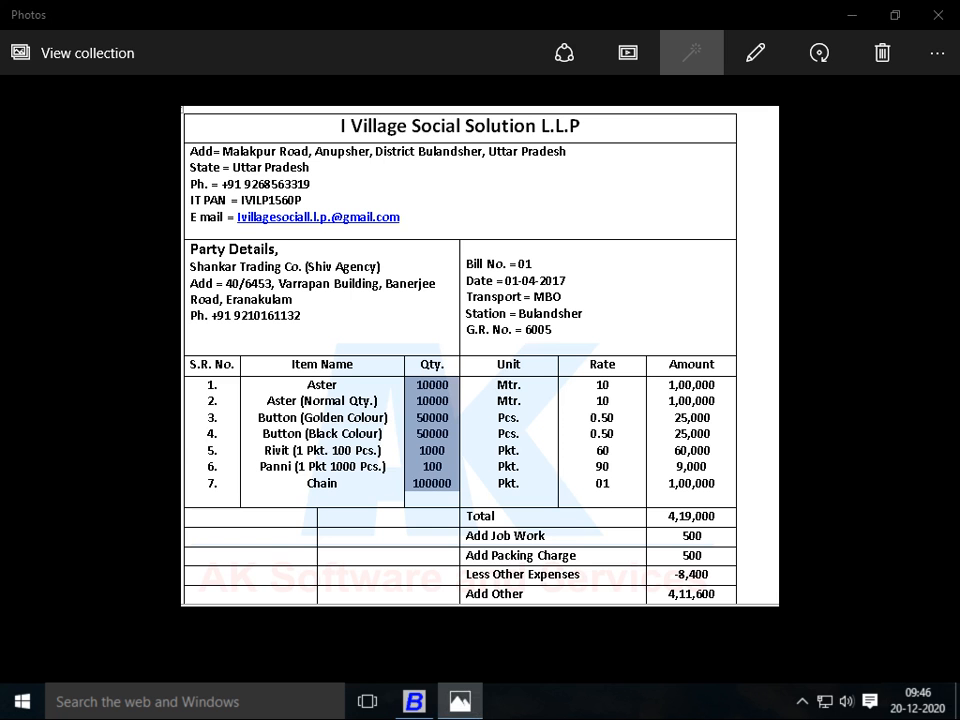
pyautogui.hotkey('alt', 'Tab')
pyautogui.write('60')
pyautogui.press('Return')
pyautogui.press('Return')
pyautogui.hotkey('alt', 'Tab')
pyautogui.hotkey('alt', 'Tab')
pyautogui.hotkey('alt', 'F2')
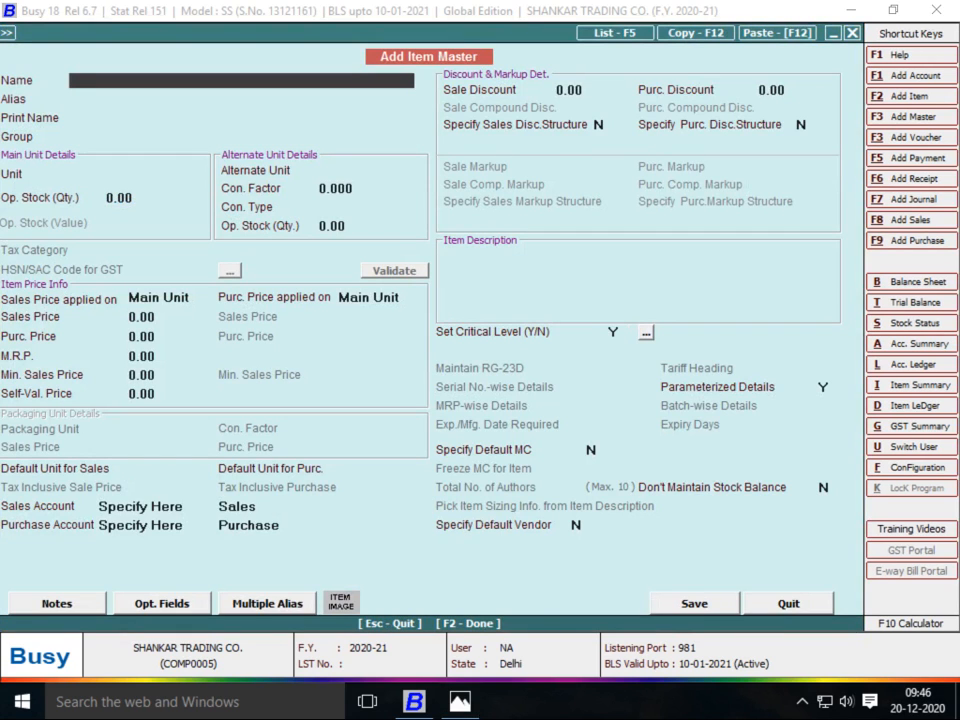
# Enter item PANNI under ROW MATRIAL with unit PKT and 1,000 Pcs per PKT
pyautogui.write('PANNI')
pyautogui.press('Return')
pyautogui.press('Return')
pyautogui.press('Return')
pyautogui.write('R')
pyautogui.press('Return')
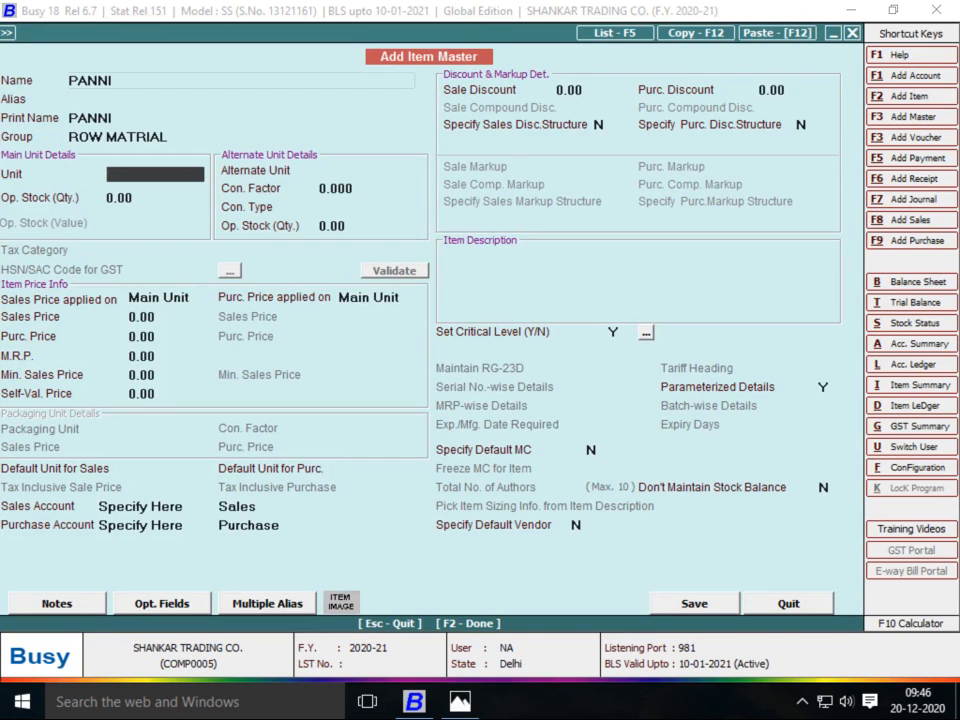
pyautogui.press('Return')
pyautogui.press('Return')
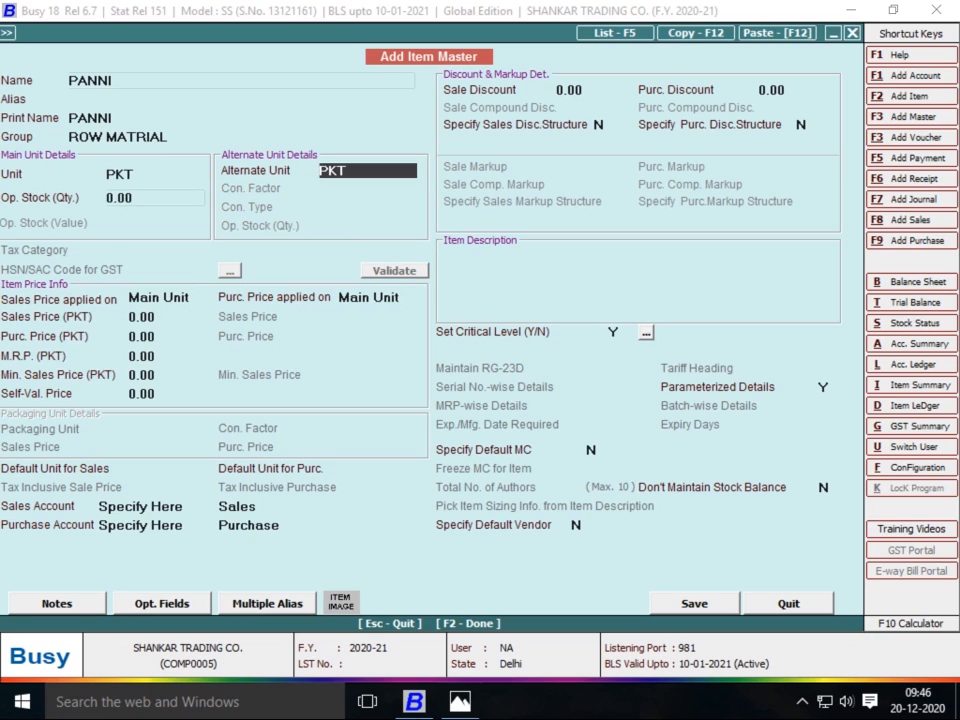
pyautogui.write('PC')
pyautogui.press('Return')
pyautogui.write('1000')
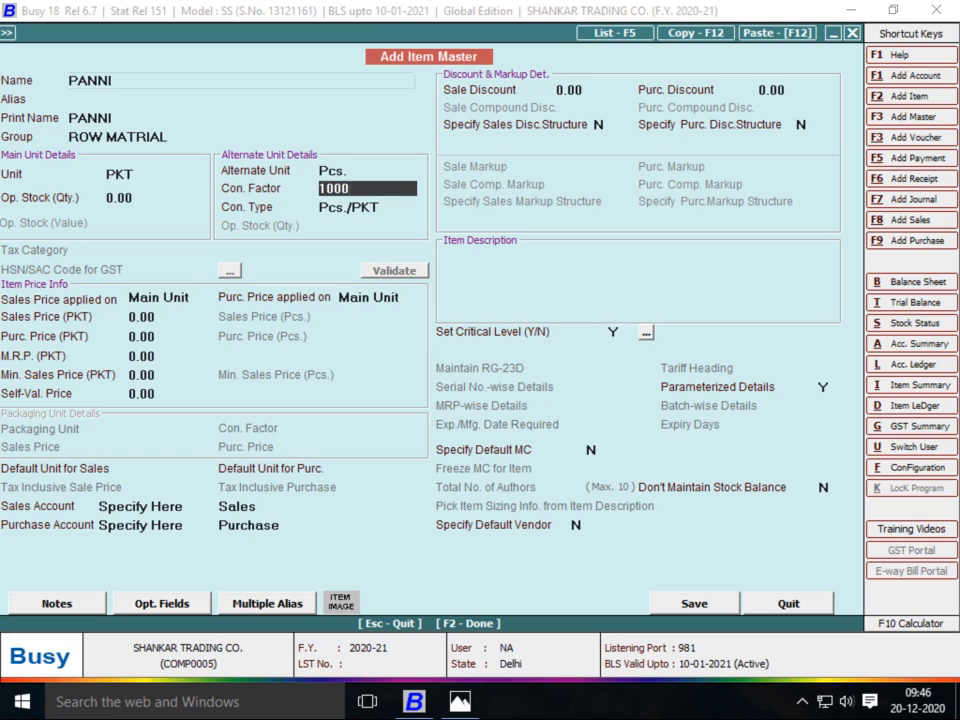
pyautogui.press('Return')
pyautogui.press('Return')
pyautogui.press('Return')
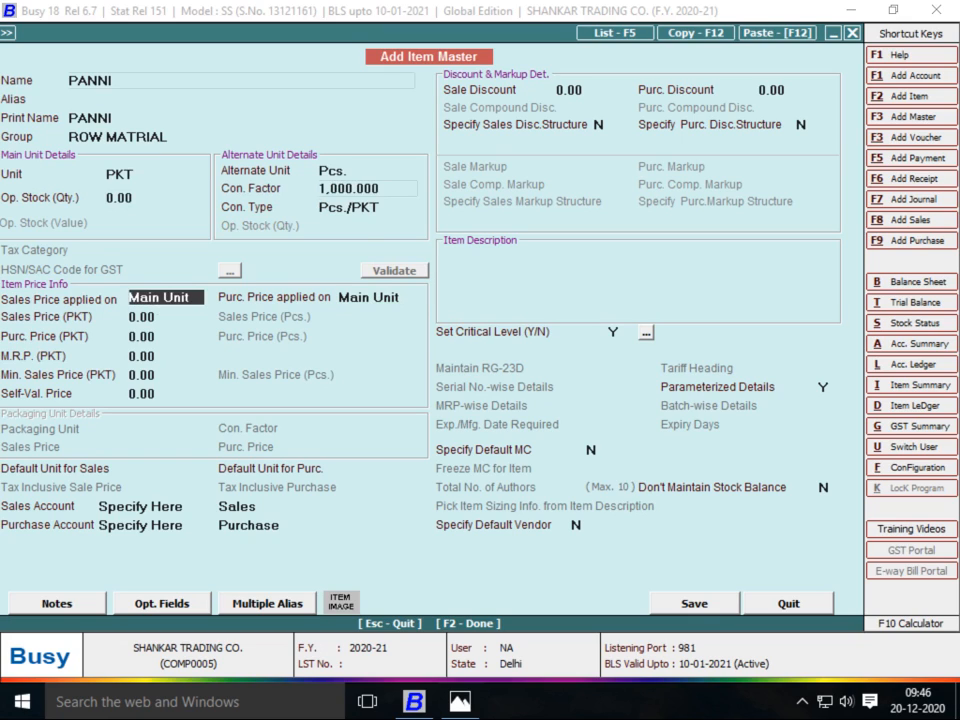
# Set PANNI's parameterized details to N and save it onto row 6
pyautogui.press('Return')
pyautogui.press('Return')
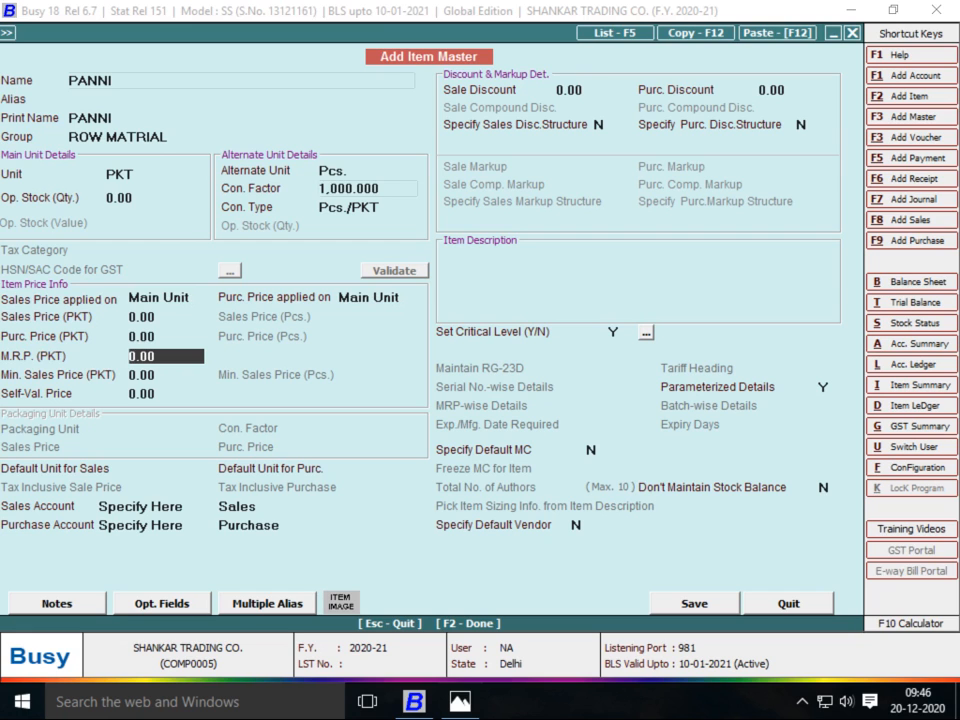
pyautogui.click(825, 387)
pyautogui.write('N')
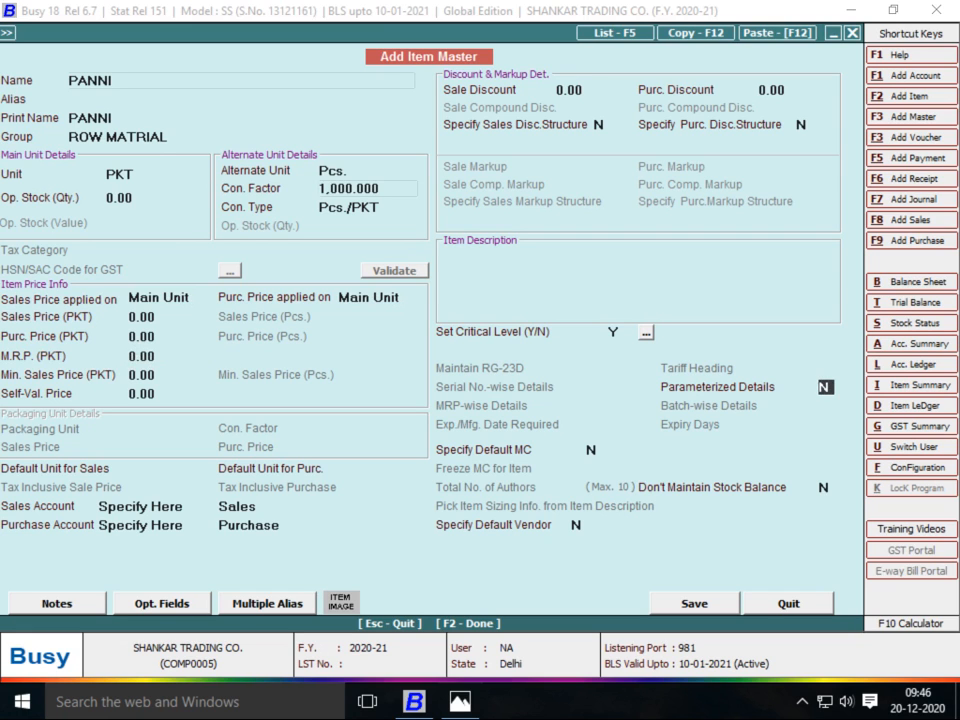
pyautogui.press('F2')
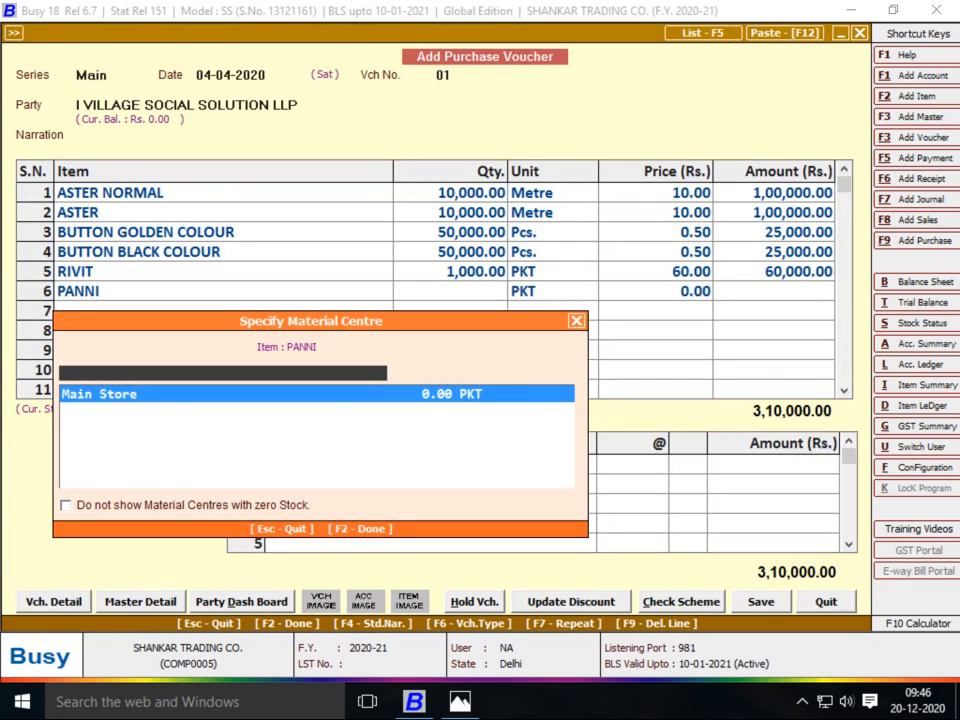
# Keep PANNI in Main Store and enter its quantity as 100 PKT
pyautogui.press('Return')
pyautogui.hotkey('alt', 'Tab')
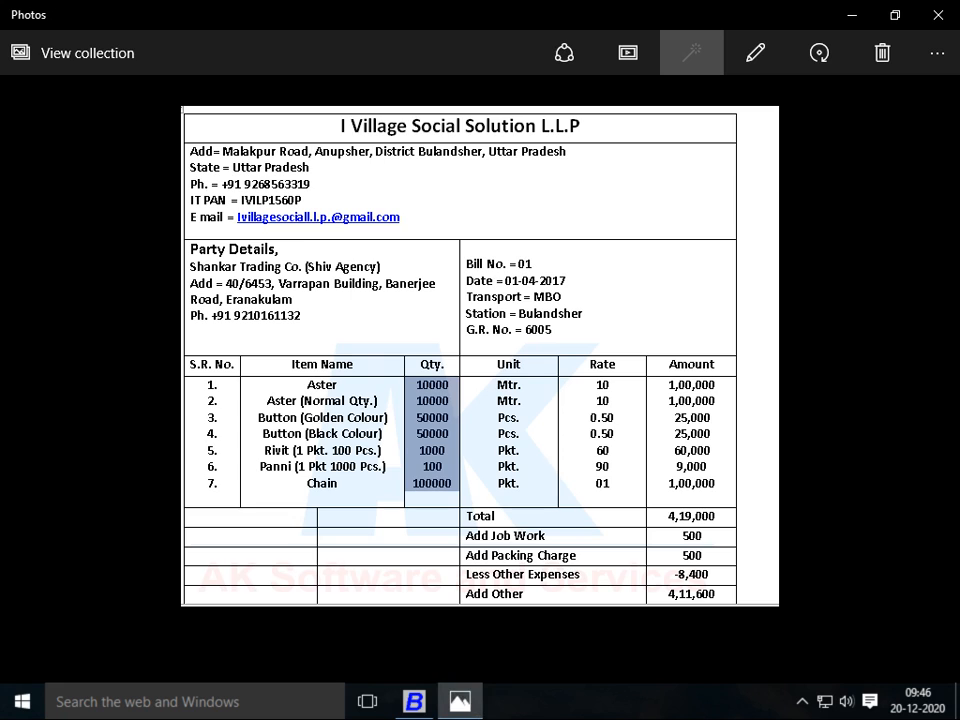
pyautogui.hotkey('alt', 'Tab')
pyautogui.write('100')
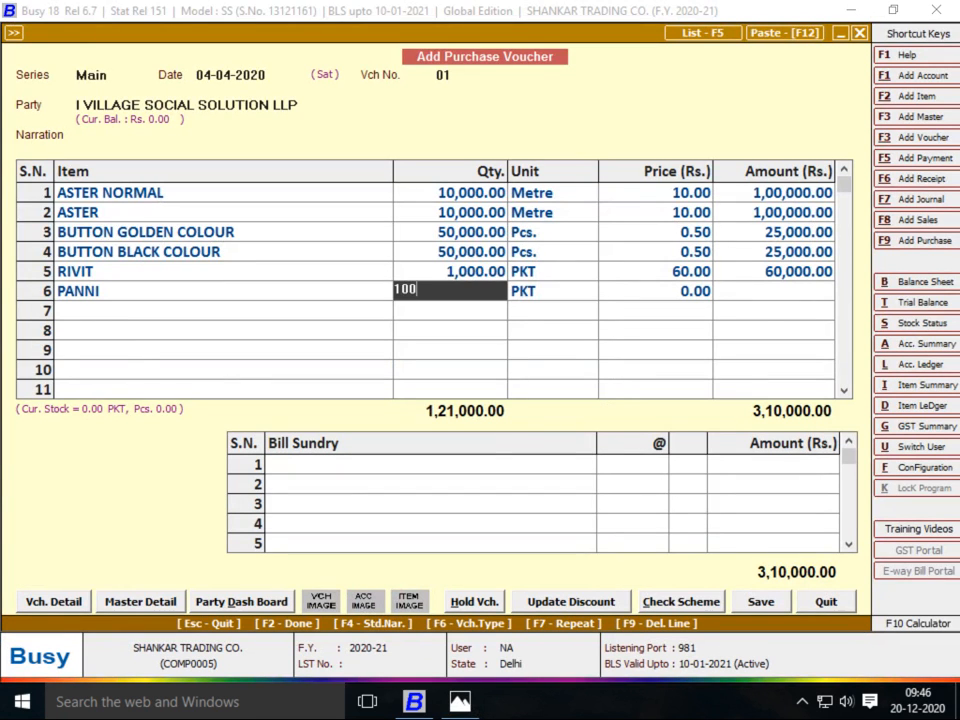
pyautogui.press('Return')
pyautogui.press('Return')
pyautogui.press('Return')
pyautogui.hotkey('shift', 'Tab')
pyautogui.write('1')
pyautogui.press('Return')
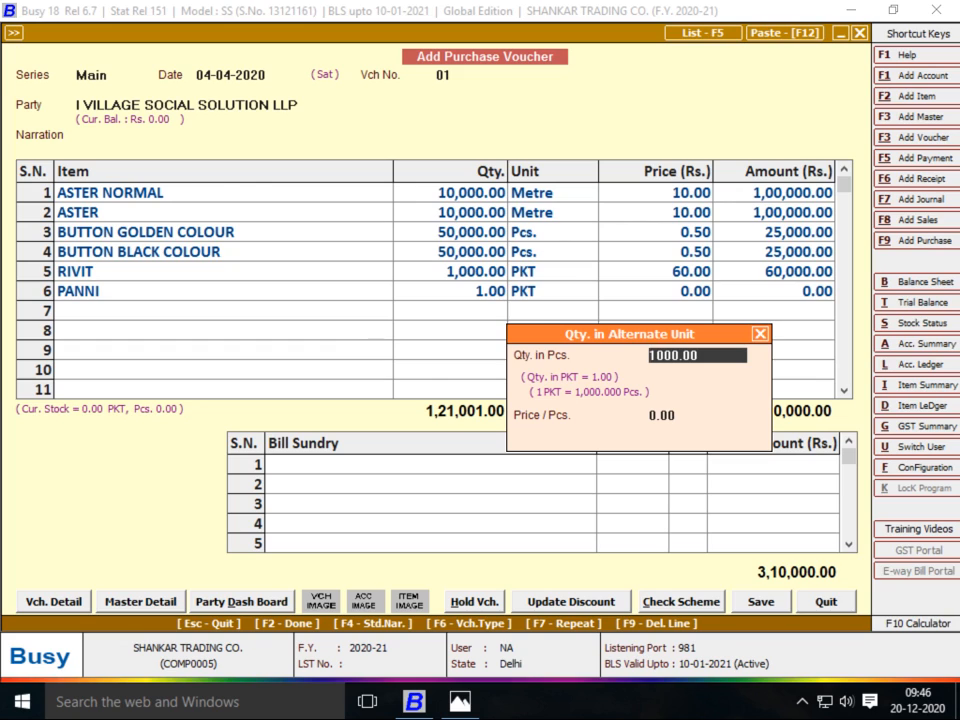
pyautogui.press('Return')
pyautogui.press('Return')
pyautogui.hotkey('shift', 'Tab')
pyautogui.write('100')
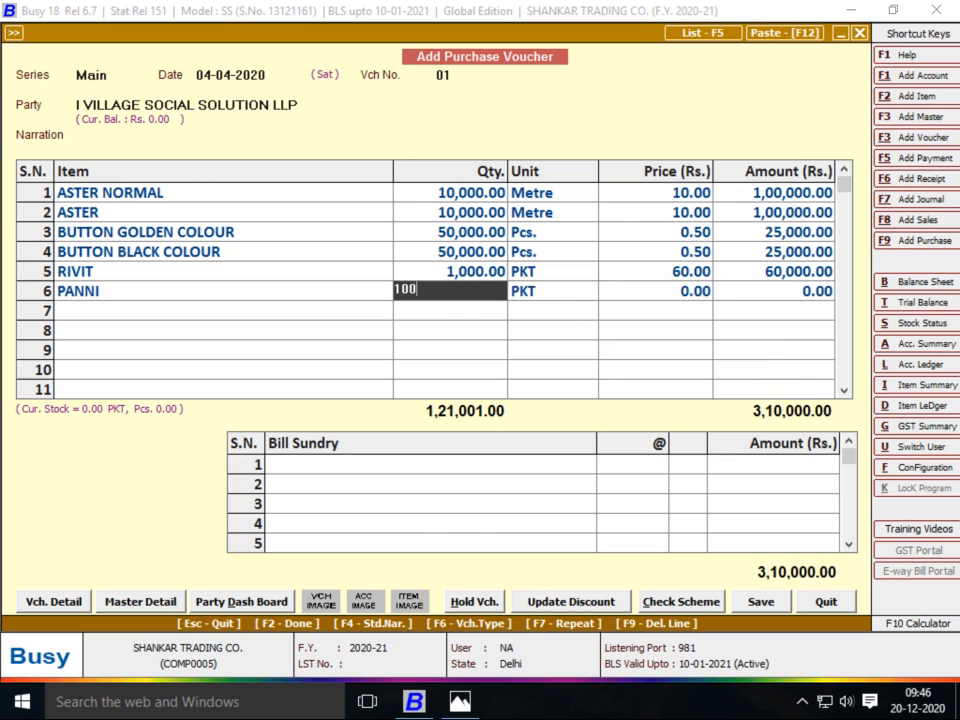
pyautogui.press('Return')
pyautogui.press('Return')
pyautogui.press('Return')
pyautogui.press('Return')
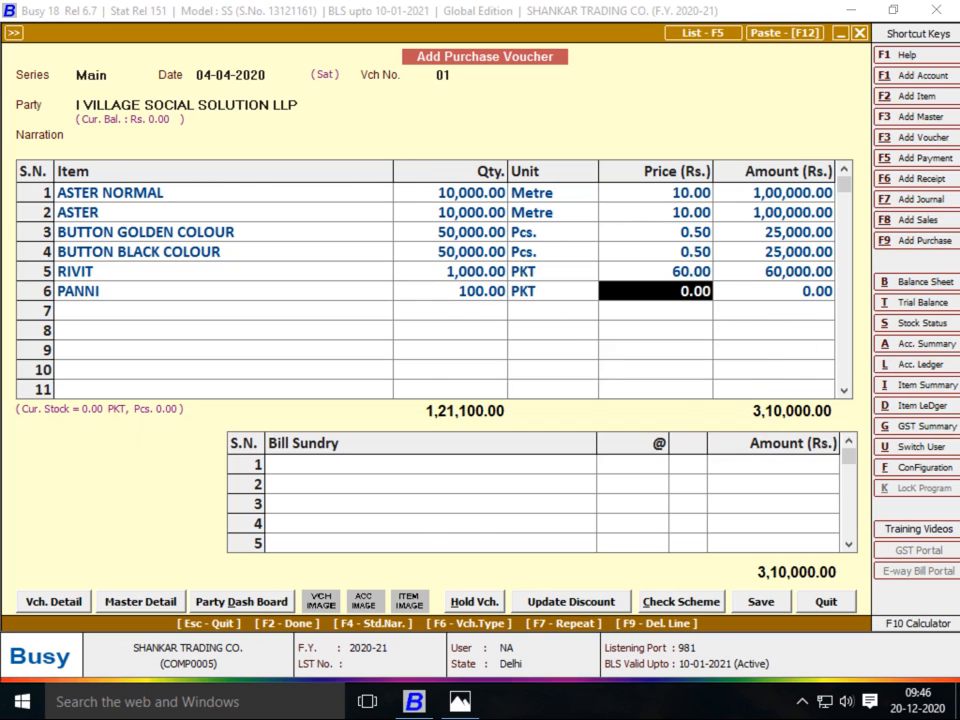
# Enter 90 as PANNI's price for a 9,000.00 line, then start a row 7 item
pyautogui.hotkey('alt', 'Tab')
pyautogui.hotkey('alt', 'Tab')
pyautogui.write('90')
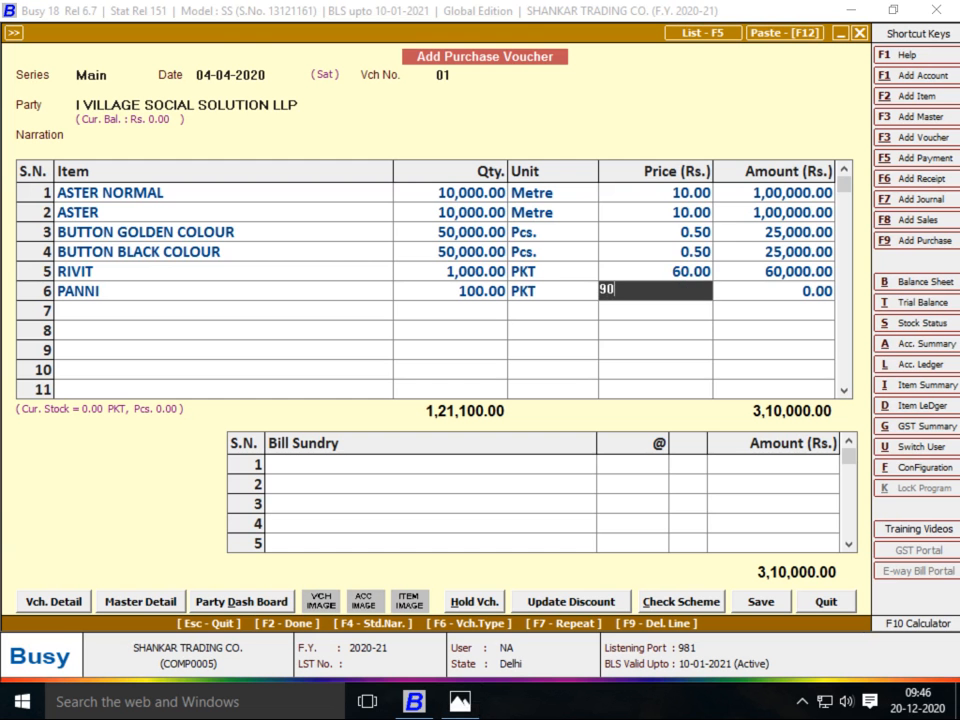
pyautogui.press('Return')
pyautogui.hotkey('alt', 'Tab')
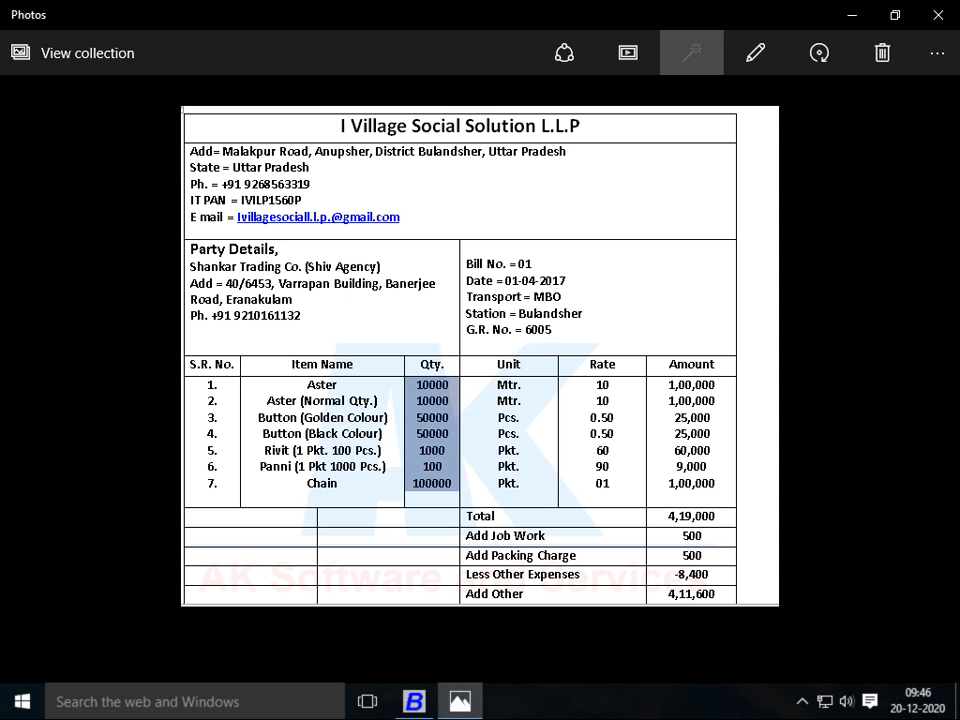
pyautogui.hotkey('alt', 'Tab')
pyautogui.hotkey('alt', 'F2')
# Name the new item CHAIN, group ROW MATRIAL, unit Pcs
pyautogui.write('CHAIN')
pyautogui.press('Return')
pyautogui.press('Return')
pyautogui.press('Return')
pyautogui.press('Return')
pyautogui.press('Return')
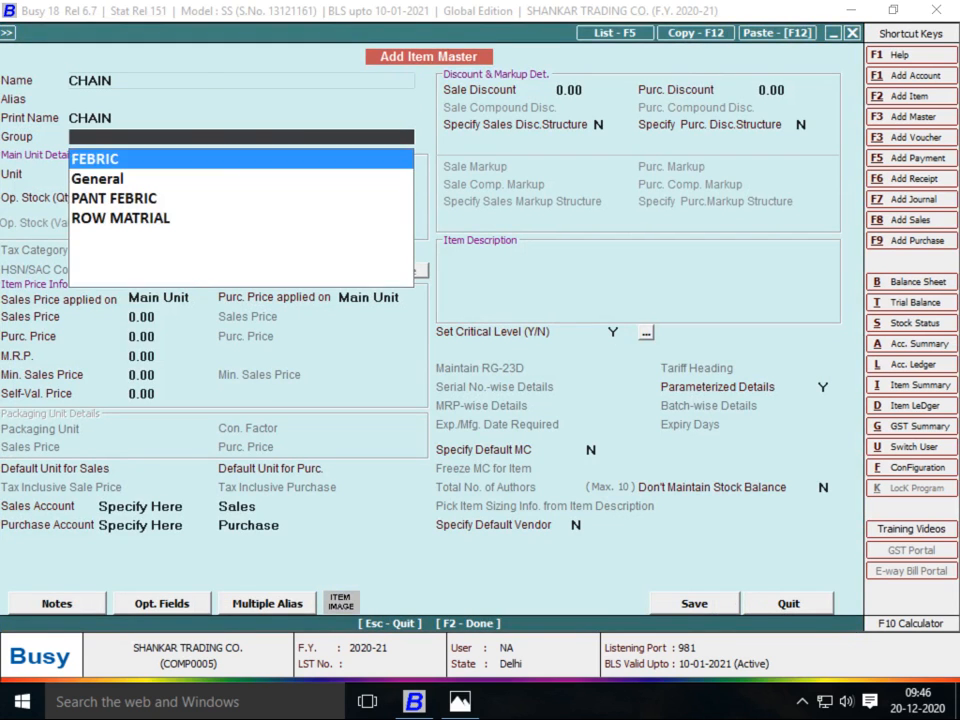
pyautogui.press('Up')
pyautogui.write('r')
pyautogui.press('Return')
pyautogui.write('PC')
pyautogui.press('Return')
pyautogui.press('Return')
pyautogui.press('Return')
pyautogui.press('Return')
pyautogui.press('Return')
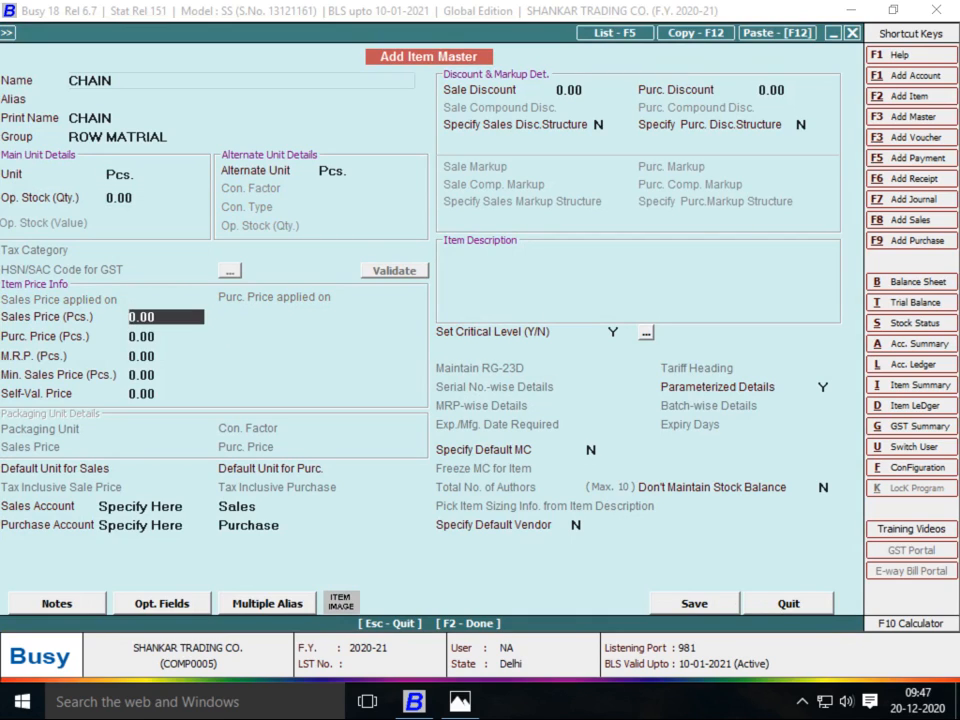
# Accept Sales and Purchase accounts, set parameterized details to N, and save CHAIN
pyautogui.press('Return')
pyautogui.press('Return')
pyautogui.press('Return')
pyautogui.press('Return')
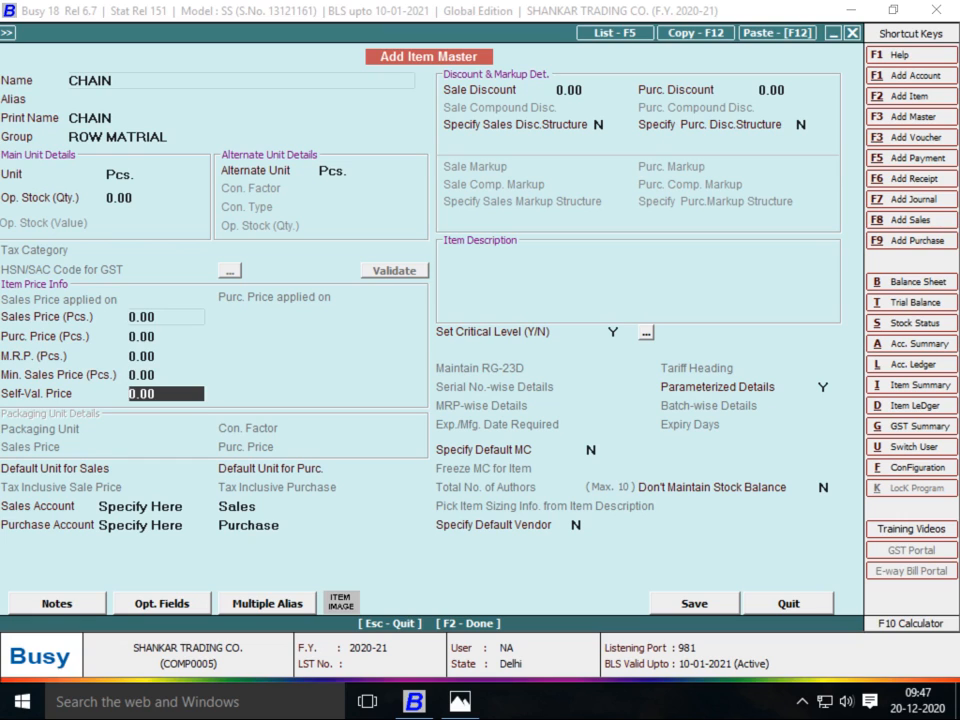
pyautogui.press('Return')
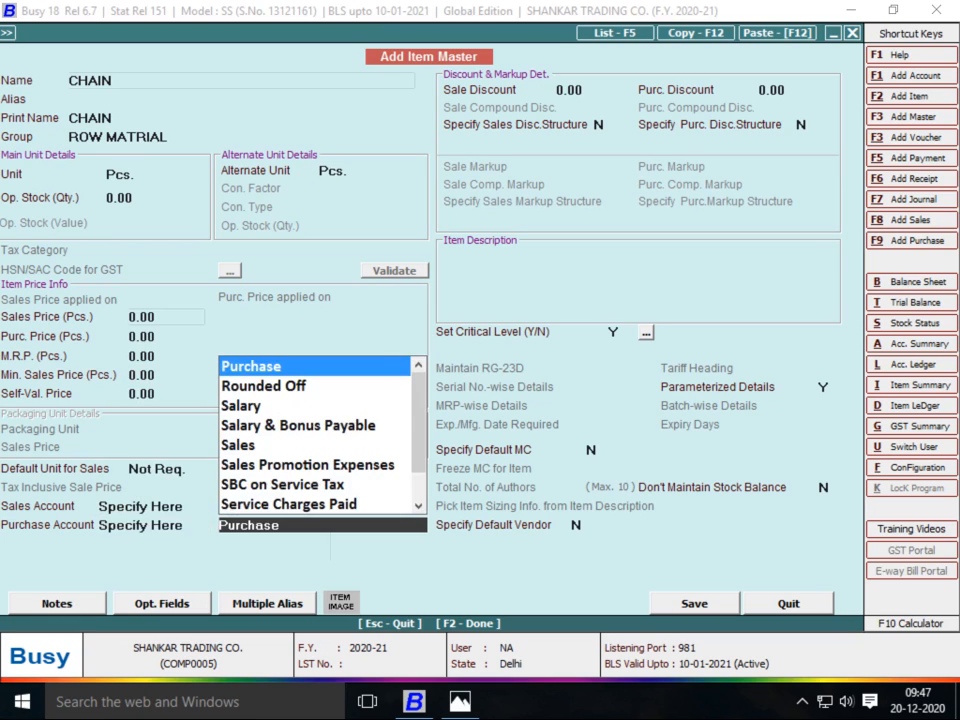
pyautogui.press('Return')
pyautogui.press('Return')
pyautogui.press('Return')
pyautogui.press('Return')
pyautogui.press('Return')
pyautogui.press('Return')
pyautogui.press('Return')
pyautogui.press('Return')
pyautogui.press('Return')
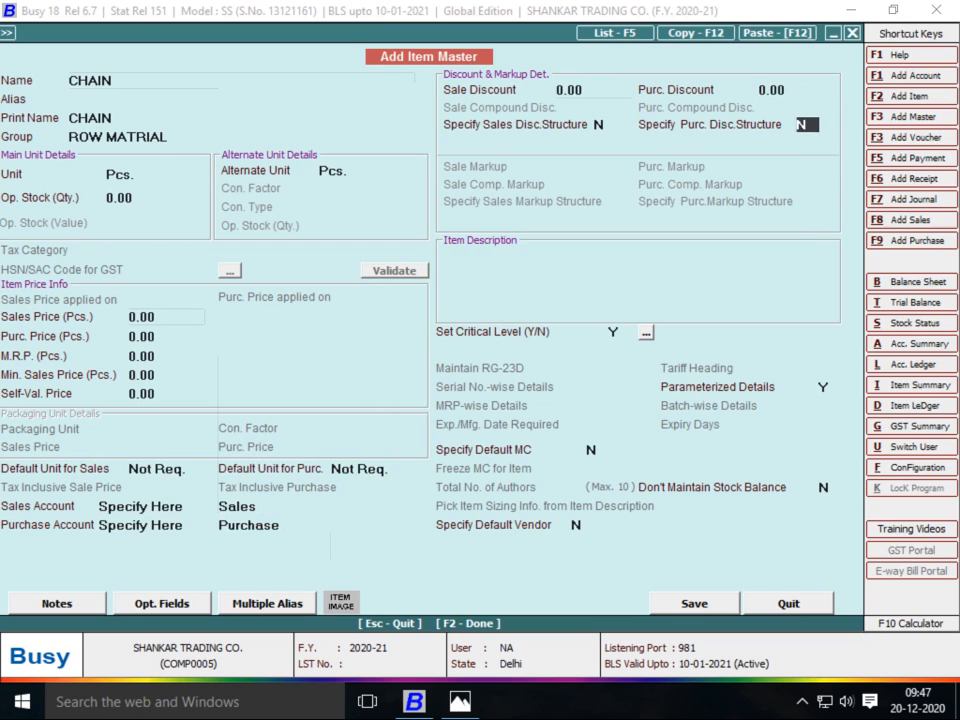
pyautogui.write('N')
pyautogui.press('Return')
pyautogui.write('N')
pyautogui.press('Return')
pyautogui.press('Return')
pyautogui.press('Return')
pyautogui.press('Return')
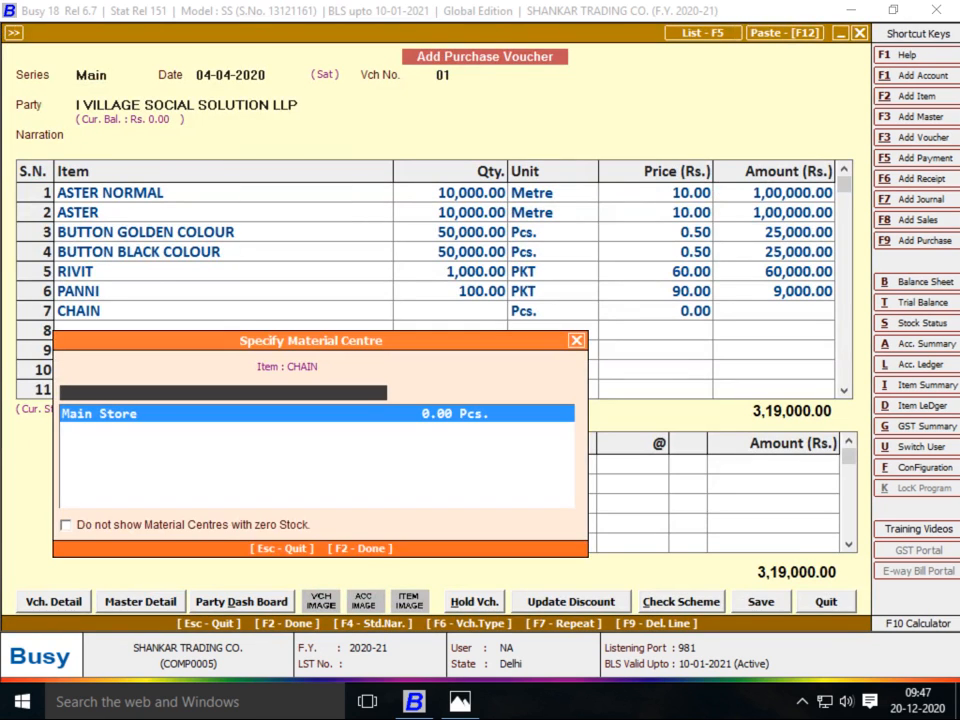
pyautogui.press('Return')
# Enter CHAIN as 1,00,000 quantity at price 1 from the supplier bill
pyautogui.hotkey('alt', 'Tab')
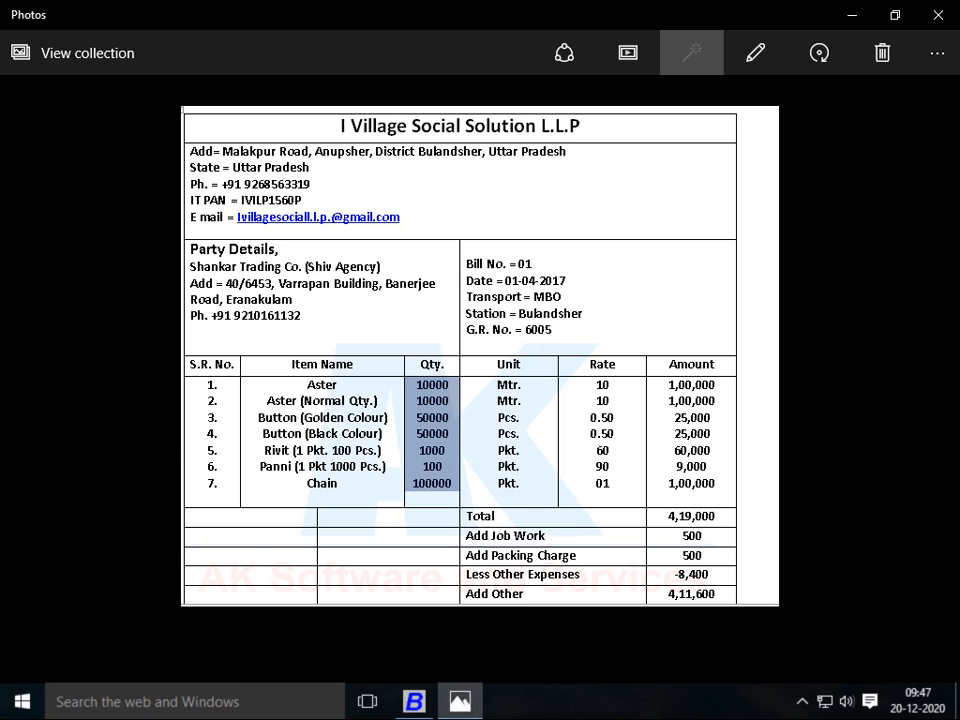
pyautogui.hotkey('alt', 'Tab')
pyautogui.write('1,00,00')
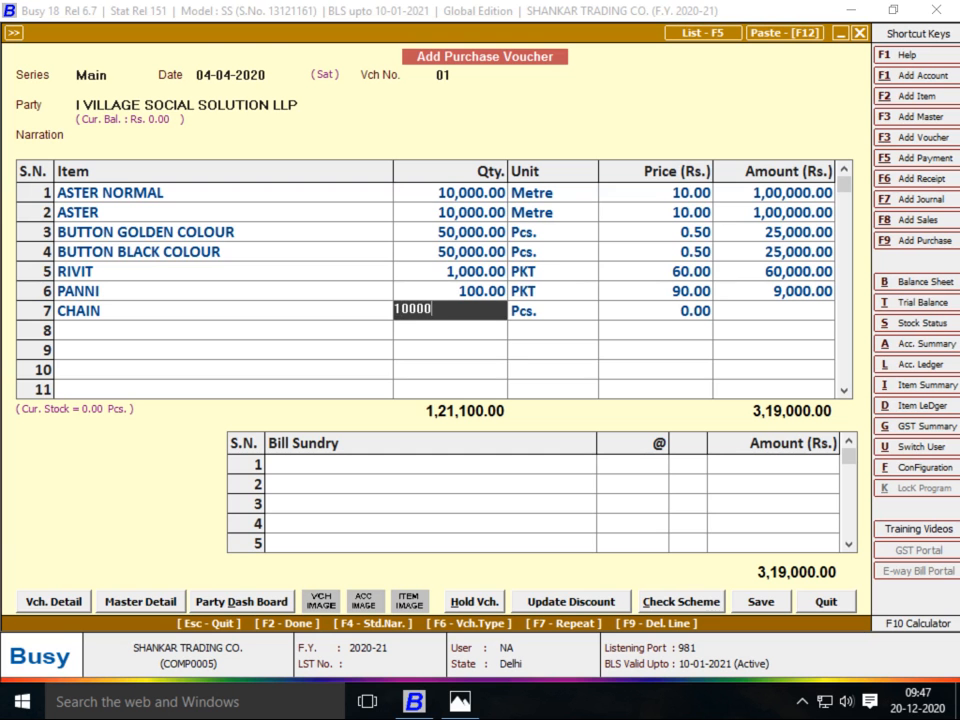
pyautogui.write('0')
pyautogui.press('Return')
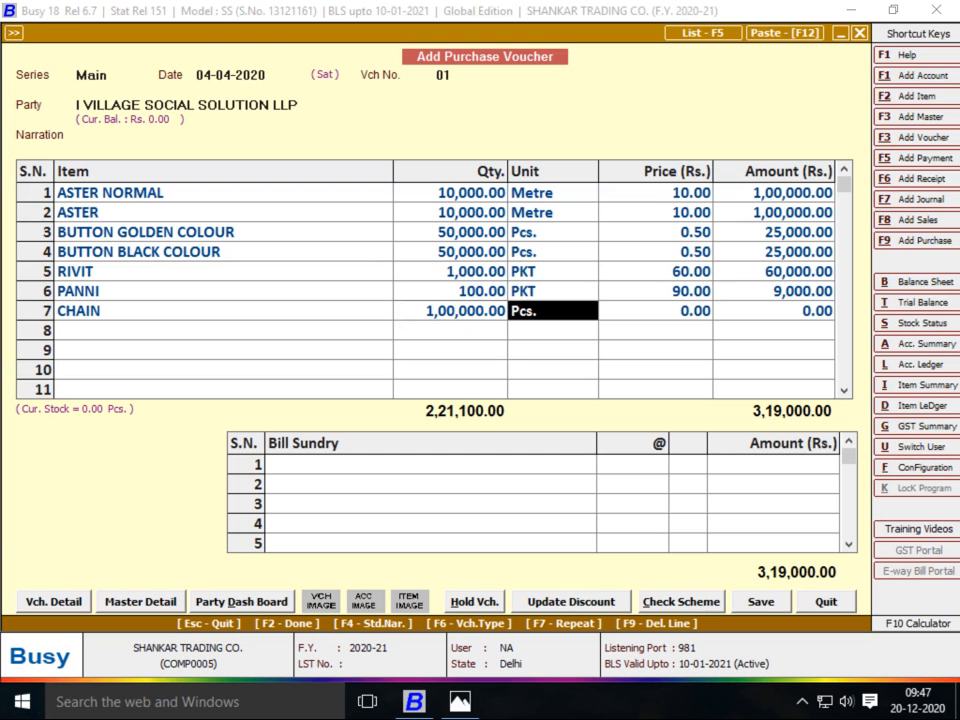
pyautogui.press('Return')
pyautogui.hotkey('alt', 'Tab')
pyautogui.hotkey('alt', 'Tab')
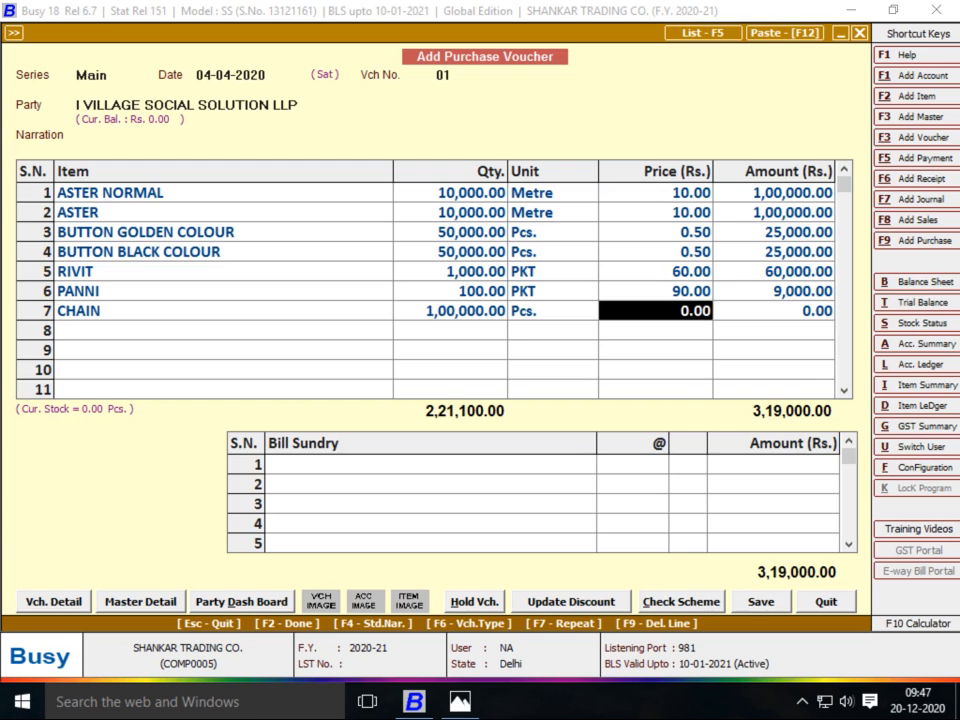
pyautogui.write('1')
pyautogui.press('Return')
pyautogui.press('Return')
pyautogui.press('Return')
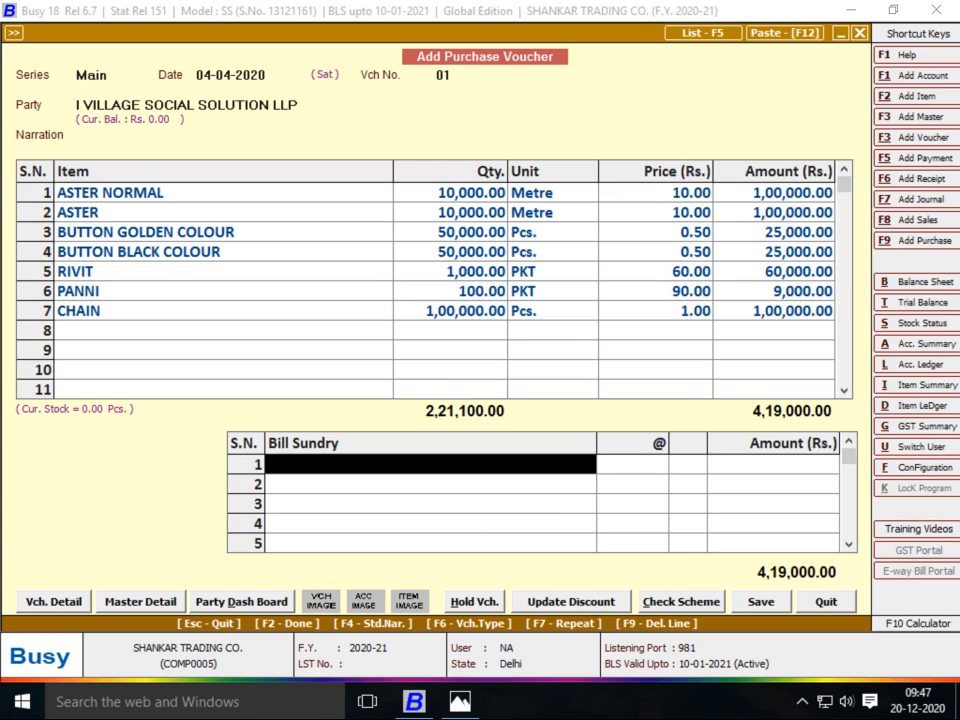
# Add an OTHER EXP bill sundry of 500
pyautogui.hotkey('alt', 'Tab')
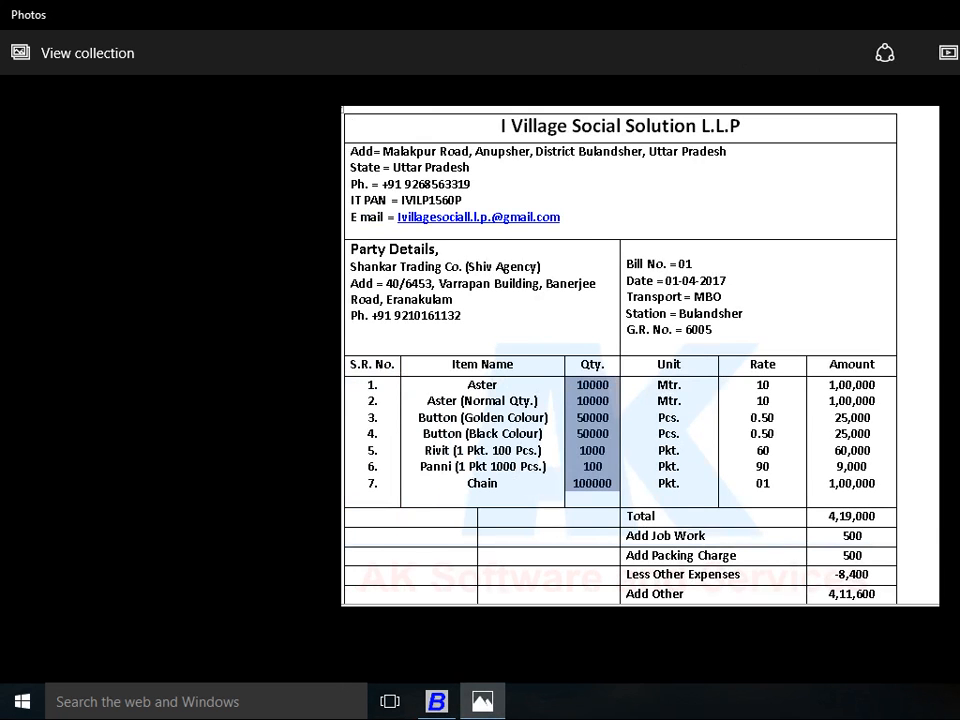
pyautogui.hotkey('alt', 'Tab')
pyautogui.write('oTH')
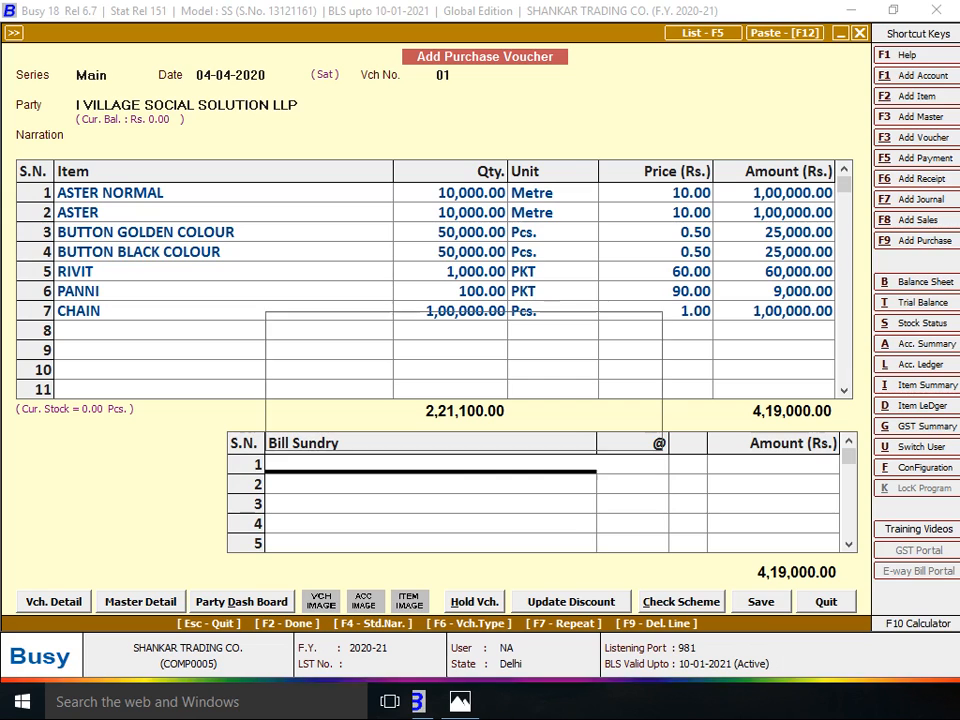
pyautogui.press('Return')
pyautogui.hotkey('alt', 'Tab')
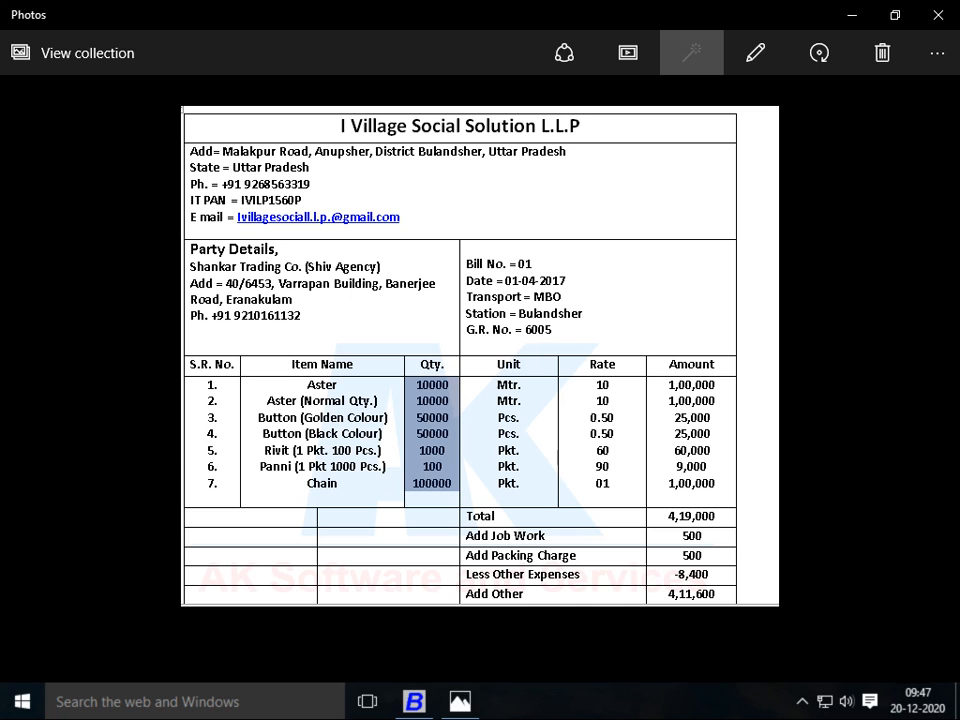
pyautogui.hotkey('alt', 'Tab')
pyautogui.write('500')
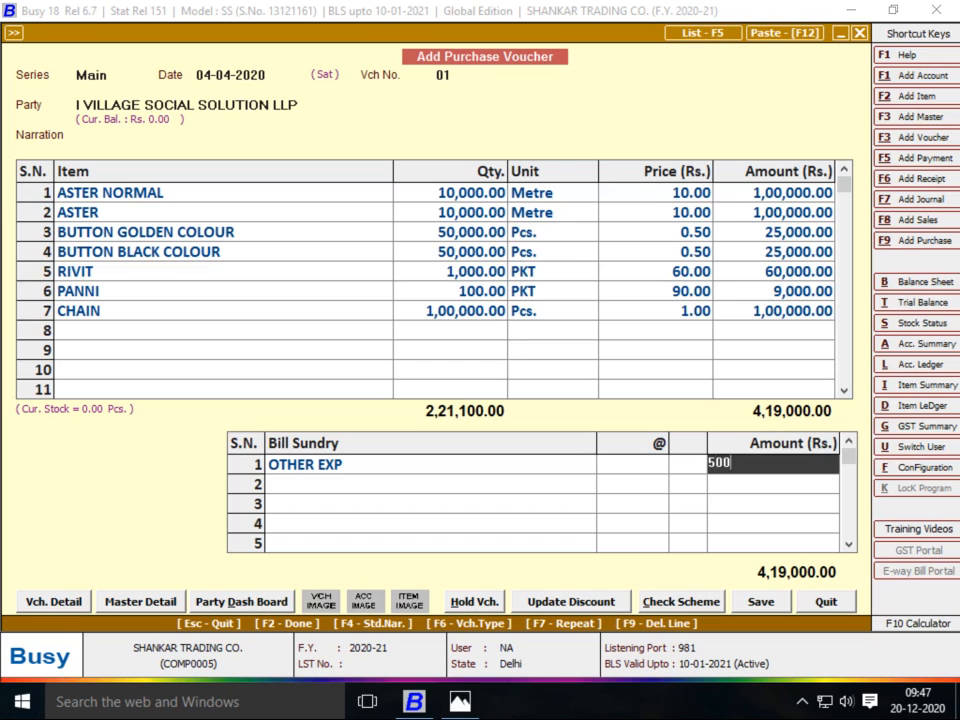
pyautogui.press('Return')
# Create an additive PACKING CHARGES bill sundry and charge 500 for it
pyautogui.hotkey('alt', 'c')
pyautogui.write('PACKING CHARGES')
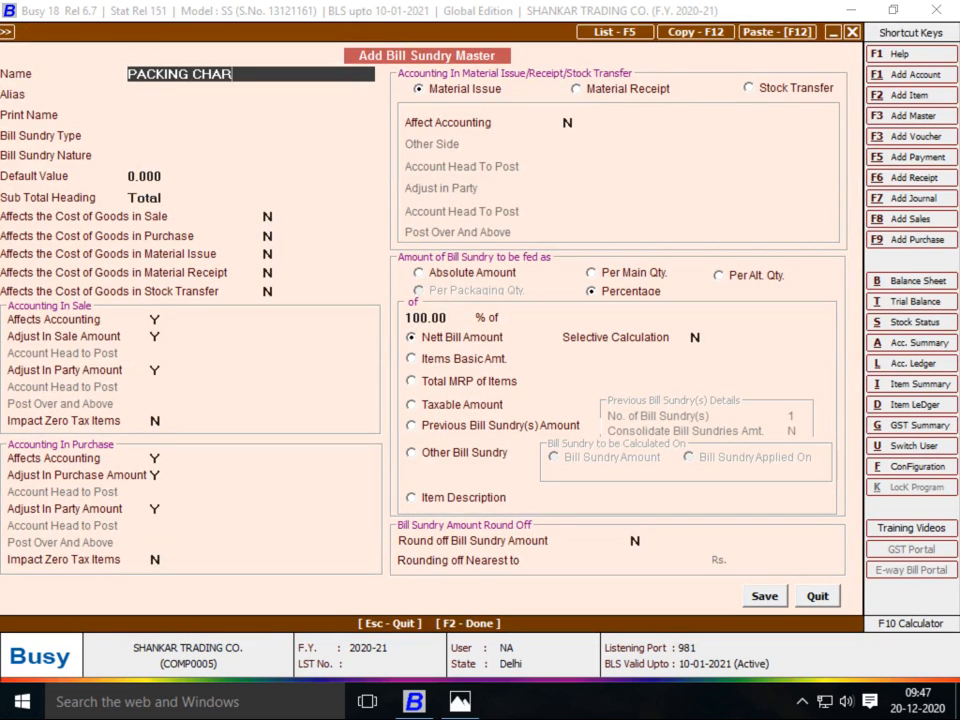
pyautogui.press('Return')
pyautogui.press('Return')
pyautogui.press('Return')
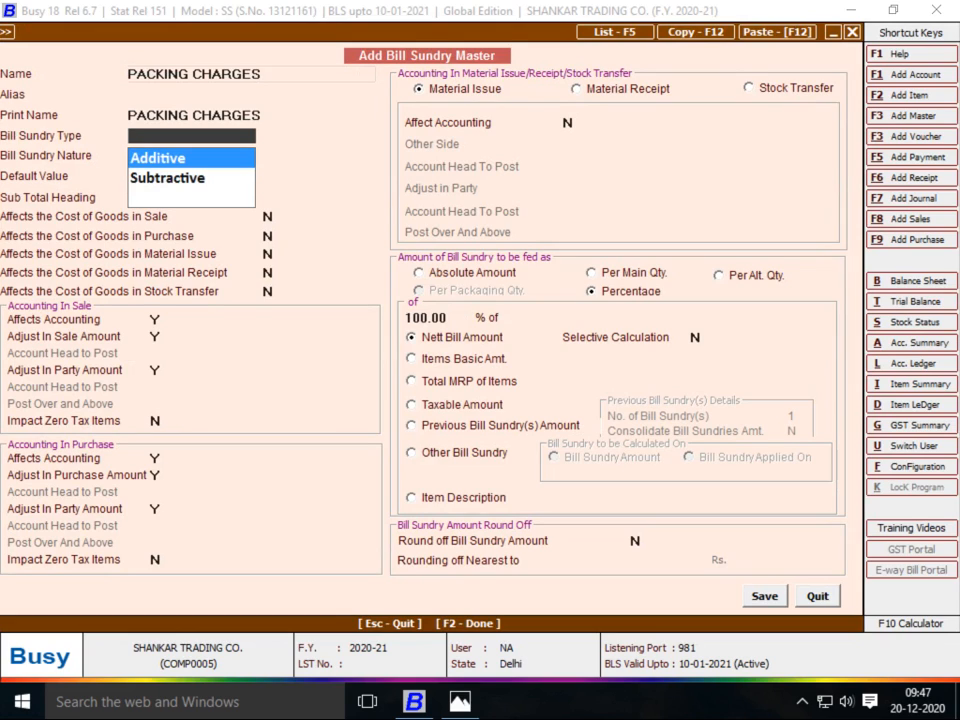
pyautogui.press('Return')
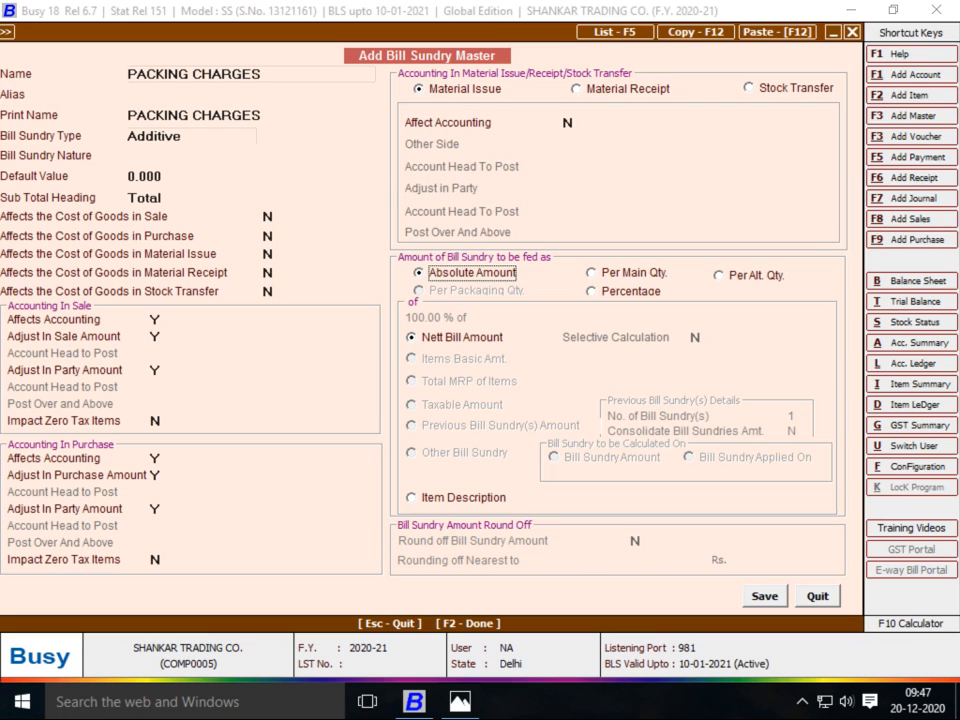
pyautogui.press('F2')
pyautogui.press('Return')
pyautogui.hotkey('alt', 'Tab')
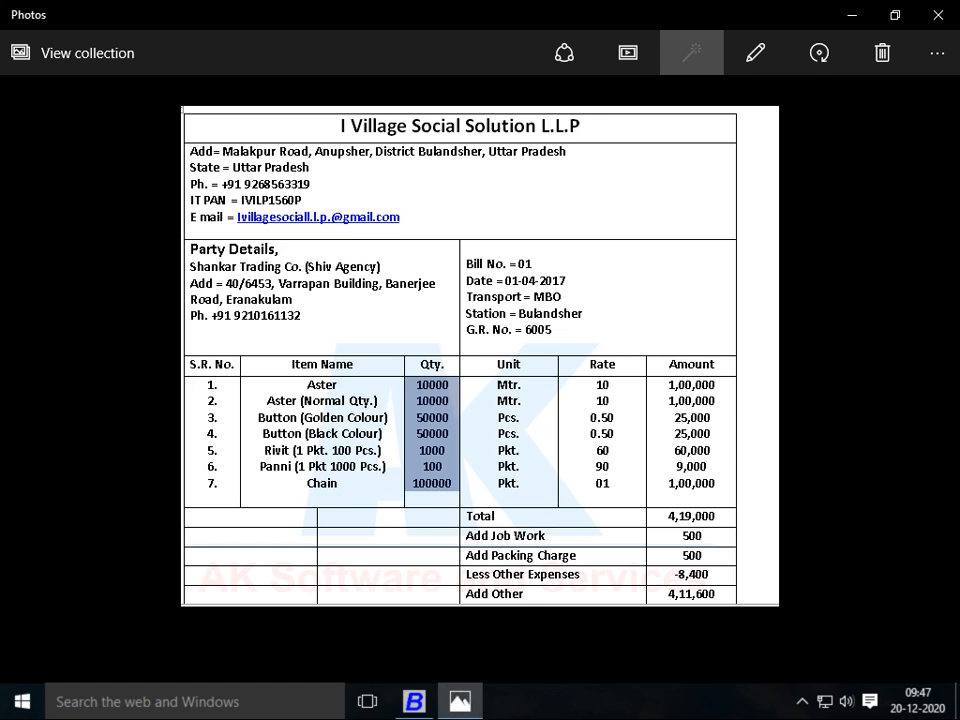
pyautogui.hotkey('alt', 'Tab')
pyautogui.write('500')
pyautogui.press('Return')
# Add an 8,400 Discount, check the 4,11,600 total against the bill, and finish
pyautogui.hotkey('alt', 'Tab')
pyautogui.hotkey('alt', 'Tab')
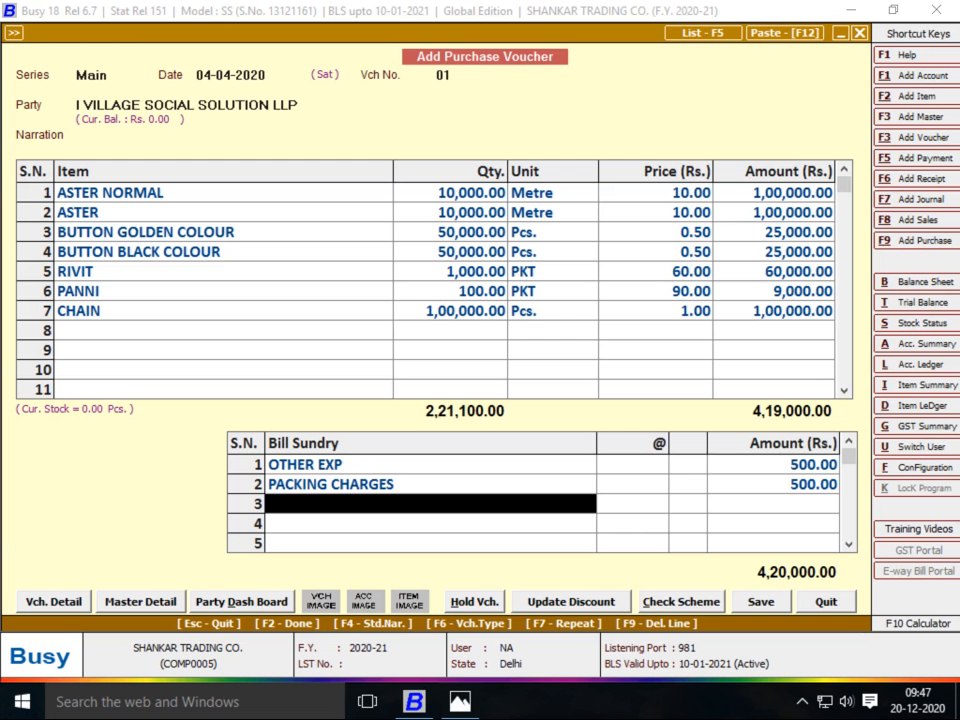
pyautogui.hotkey('alt', 'Tab')
pyautogui.hotkey('alt', 'Tab')
pyautogui.write('dis')
pyautogui.press('Return')
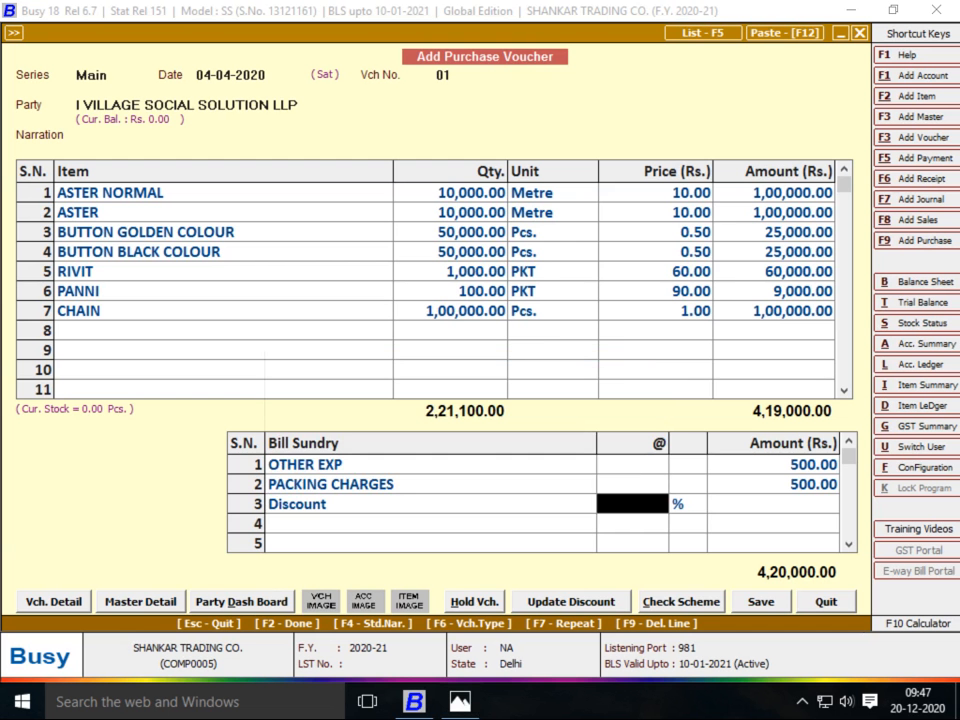
pyautogui.hotkey('alt', 'Tab')
pyautogui.hotkey('alt', 'Tab')
pyautogui.write('8400')
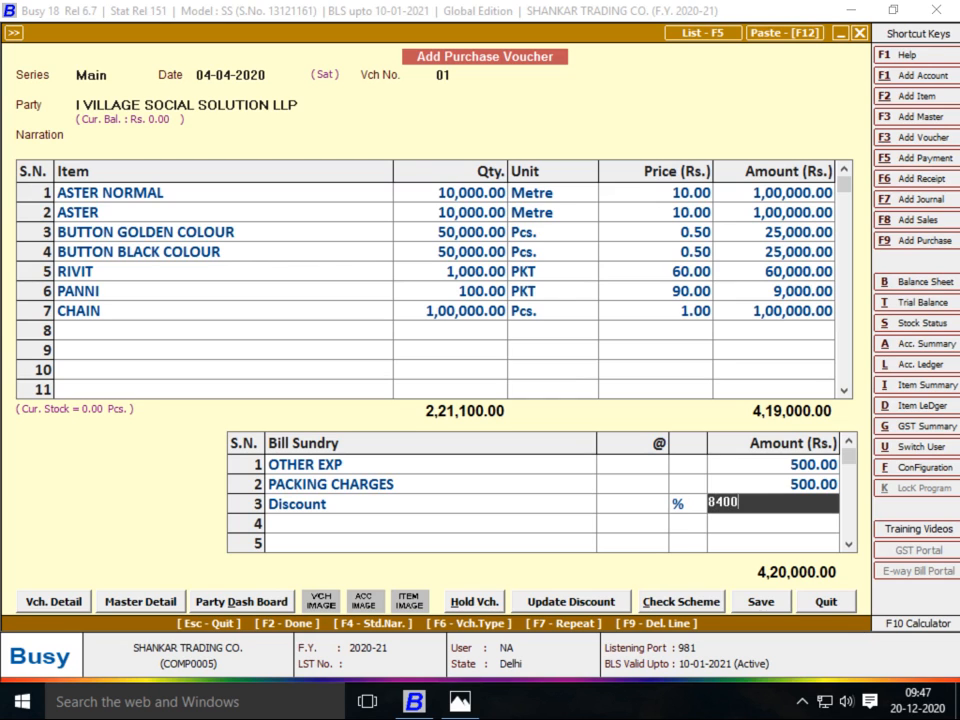
pyautogui.press('Return')
pyautogui.hotkey('alt', 'Tab')
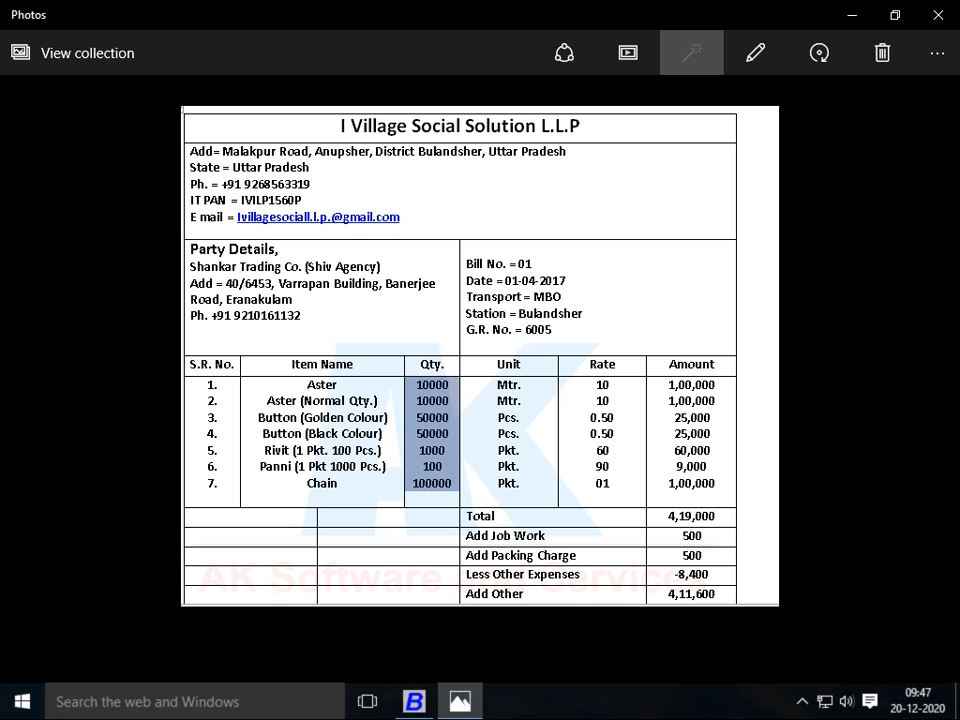
pyautogui.hotkey('alt', 'Tab')
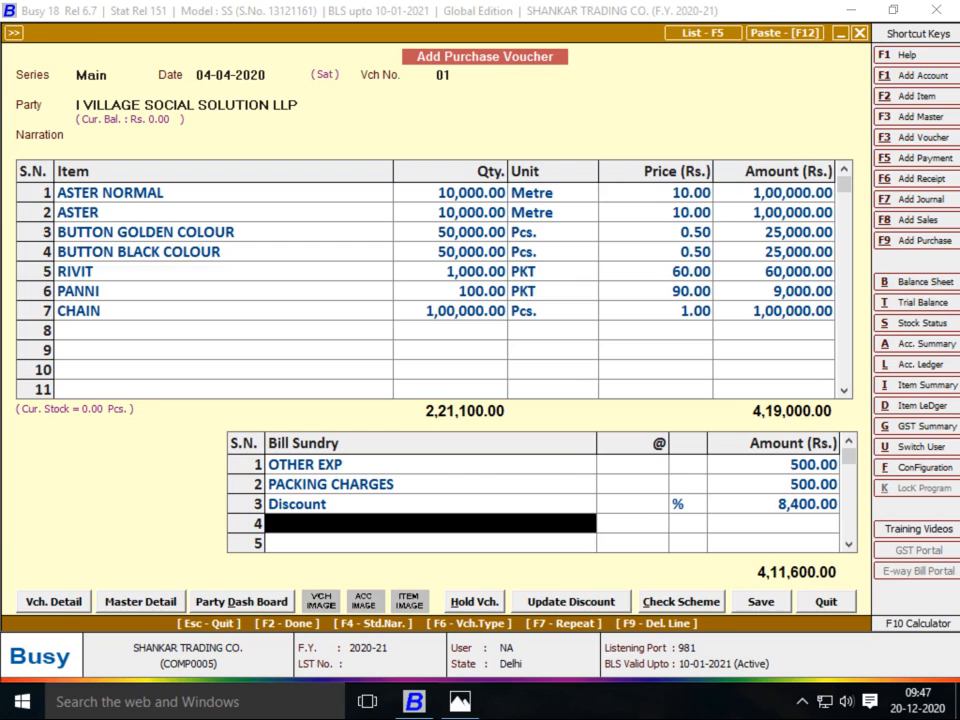
pyautogui.press('F2')
pyautogui.press('F2')
pyautogui.press('F2')
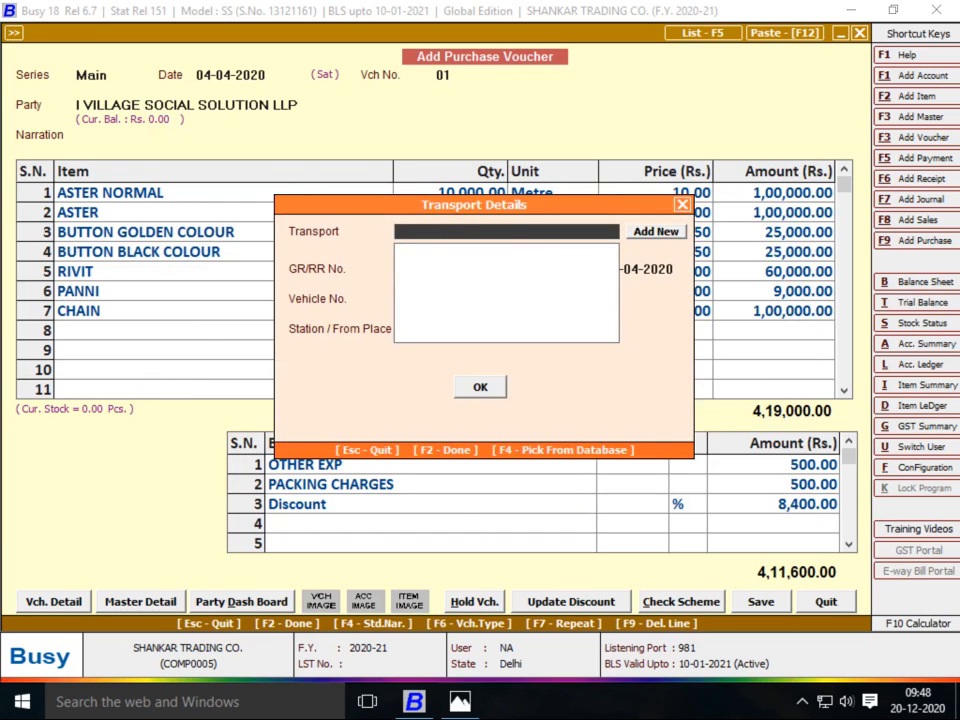
# Accept the missing-PAN warning, save the voucher, and show the D.No – 10001 sheet in Photos
pyautogui.press('Left')
pyautogui.press('Return')
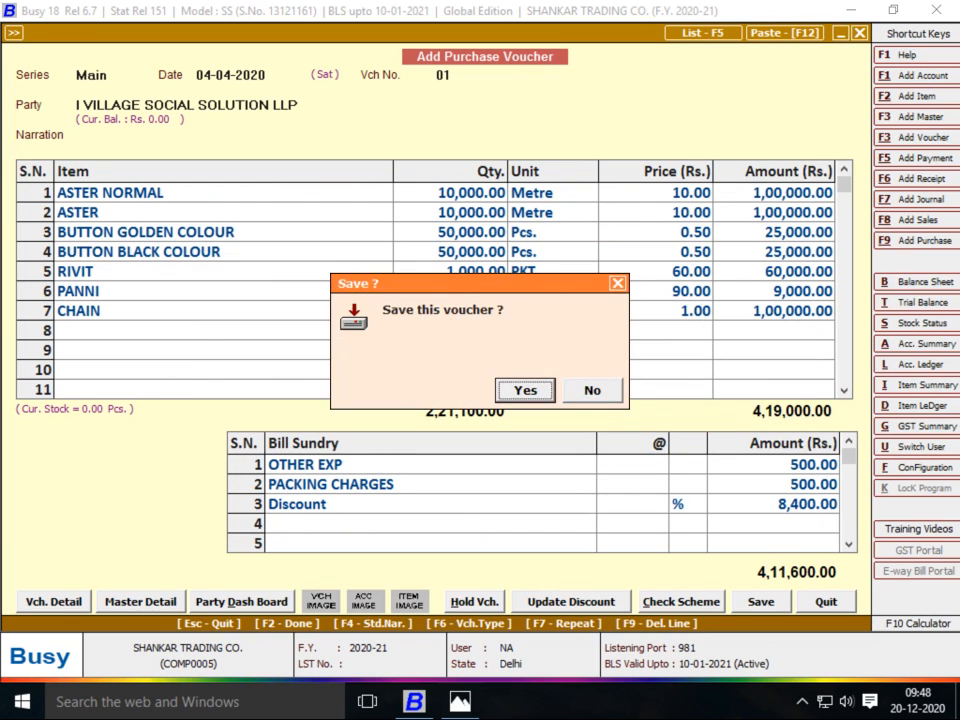
pyautogui.press('Return')
pyautogui.hotkey('alt', 'Tab')
pyautogui.press('Right')
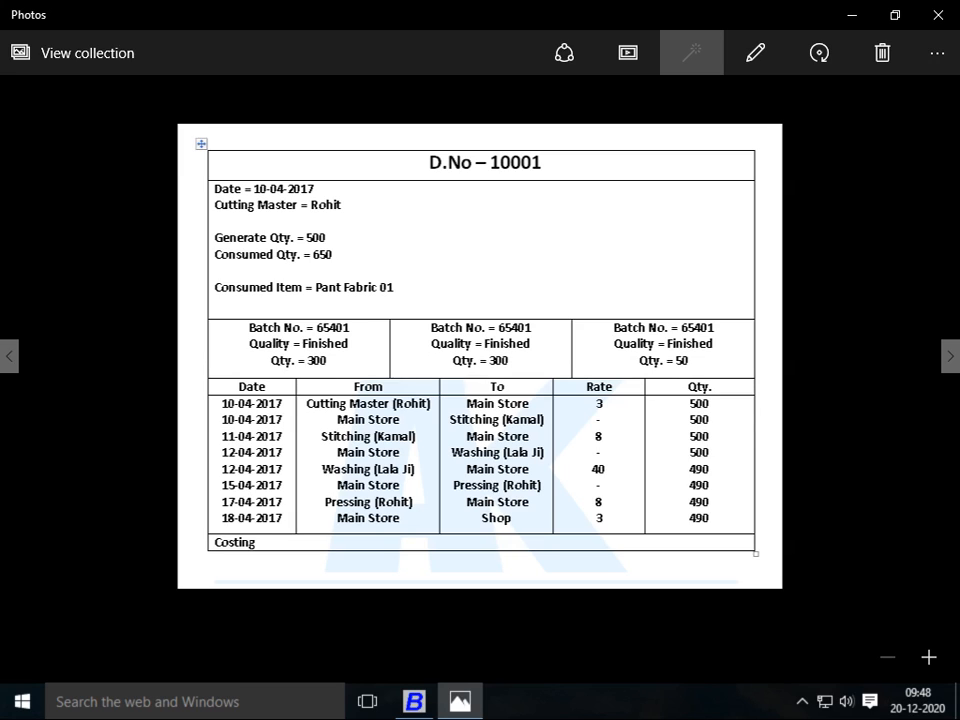
# Quit the empty purchase voucher and start a new Stock Journal voucher
pyautogui.hotkey('alt', 'Tab')
pyautogui.press('Escape')
pyautogui.press('Escape')
pyautogui.press('Return')
pyautogui.press('Escape')
pyautogui.press('Down')
pyautogui.press('Down')
pyautogui.press('Down')
pyautogui.press('Down')
pyautogui.press('Down')
pyautogui.press('Down')
pyautogui.press('Down')
pyautogui.press('Down')
pyautogui.press('Down')
pyautogui.press('Down')
pyautogui.press('Down')
pyautogui.press('Down')
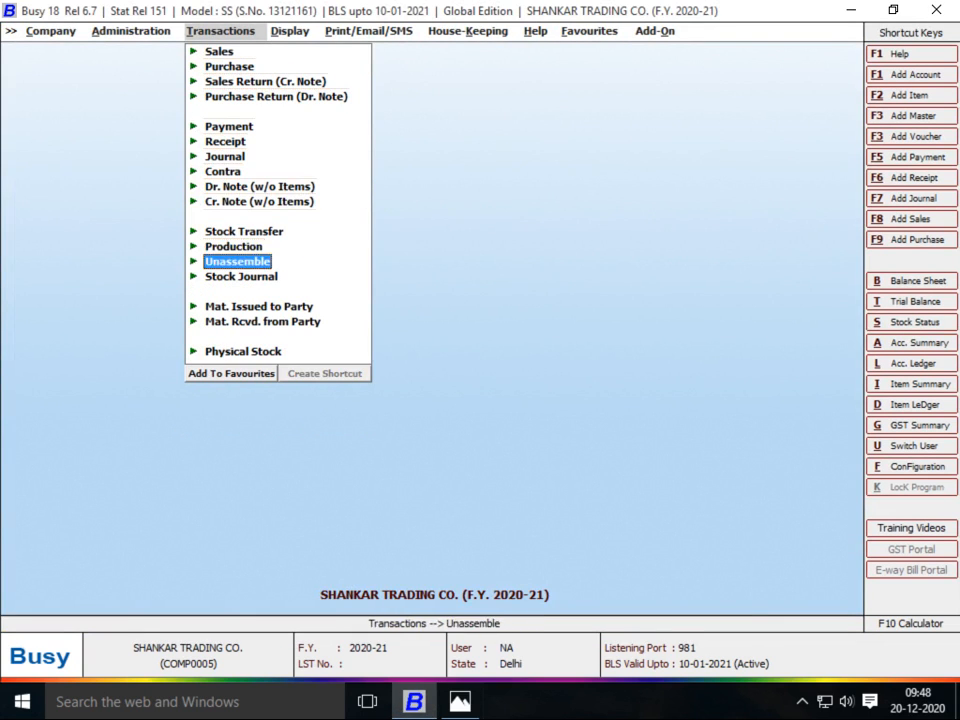
pyautogui.press('Return')
pyautogui.press('Return')
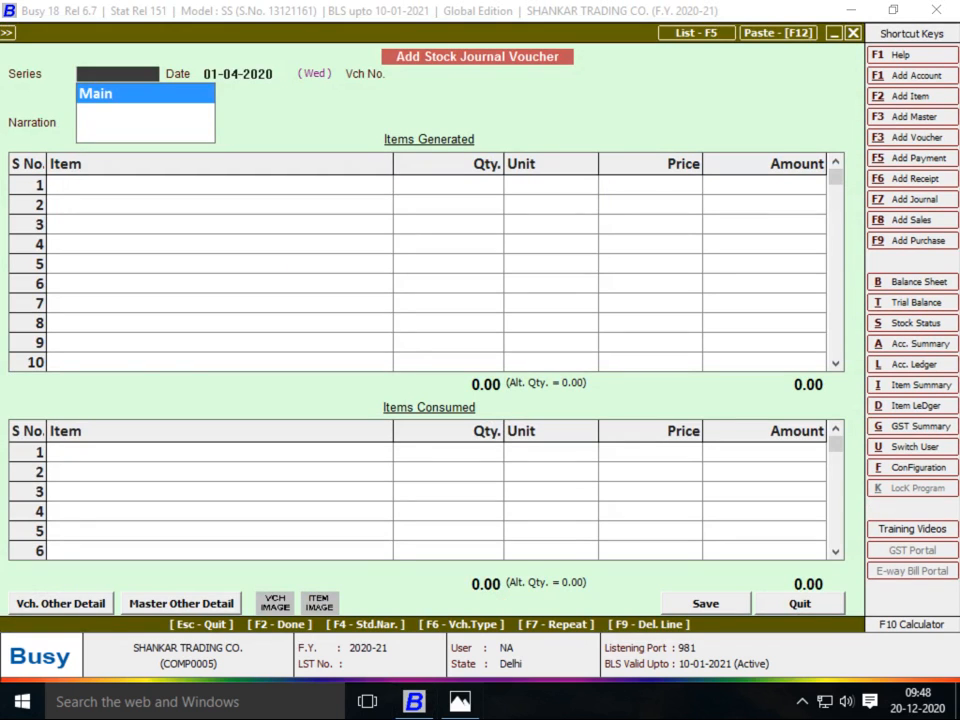
pyautogui.press('Return')
# Date the stock journal voucher 10-04-2020 and move to the item rows
pyautogui.hotkey('alt', 'Tab')
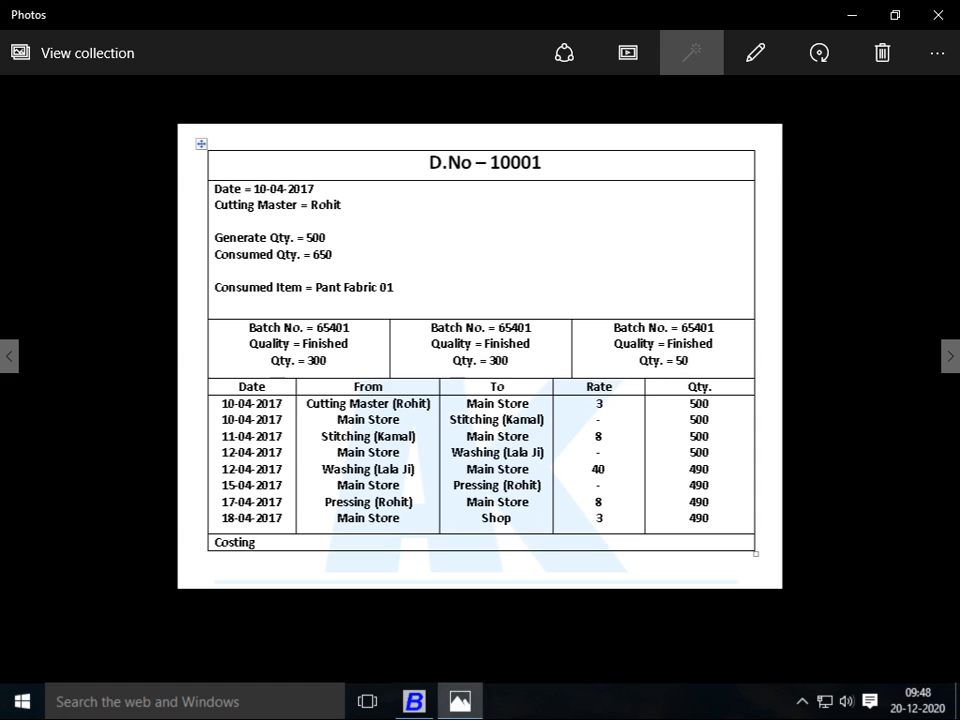
pyautogui.hotkey('alt', 'Tab')
pyautogui.write('10')
pyautogui.press('Return')
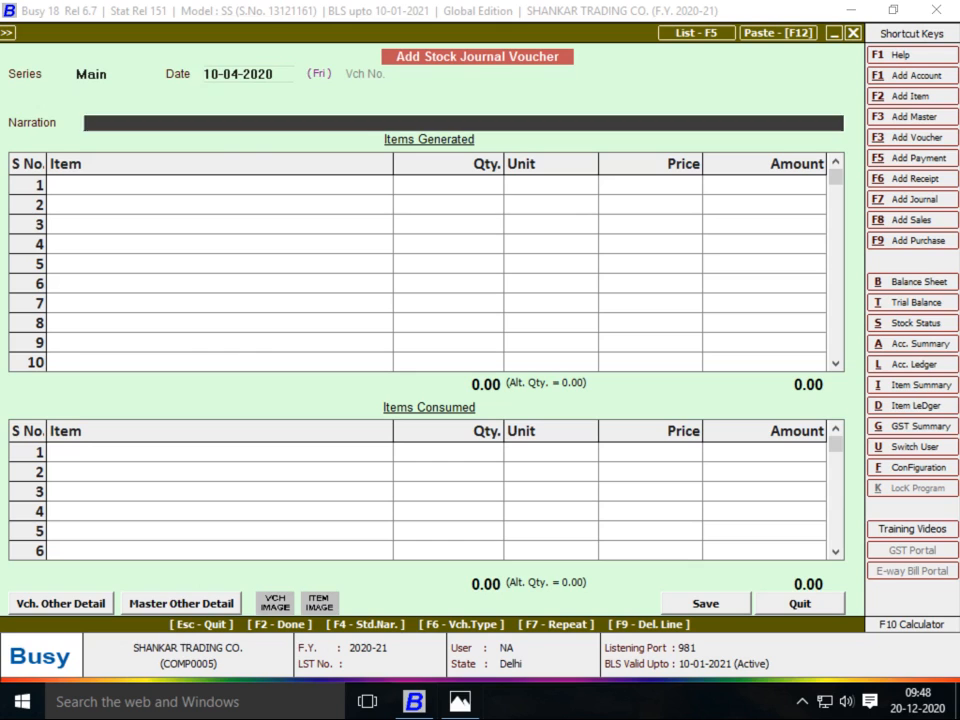
pyautogui.press('Return')
# Begin a new item for the generated goods, with a name starting 'DN.'
pyautogui.hotkey('alt', 'Tab')
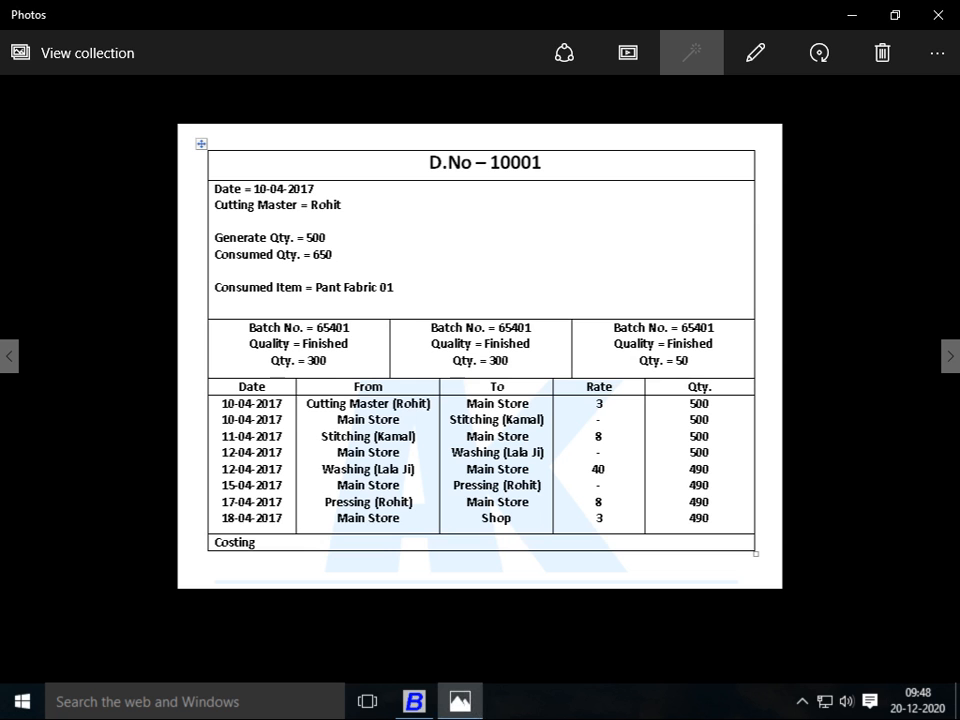
pyautogui.hotkey('alt', 'Tab')
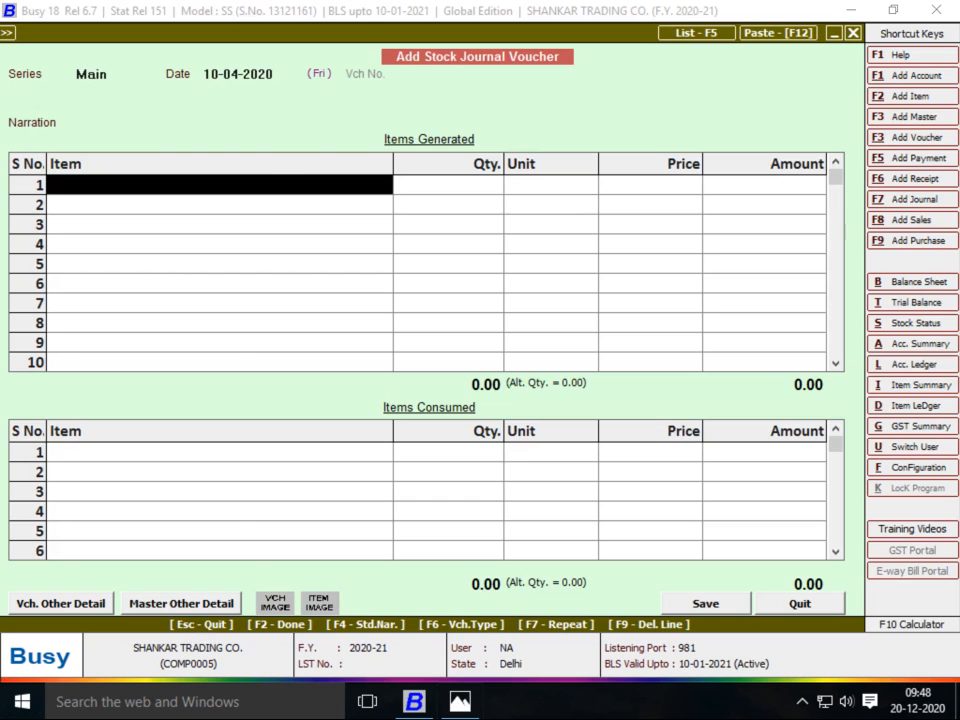
pyautogui.hotkey('alt', 'F2')
pyautogui.write('DN.')
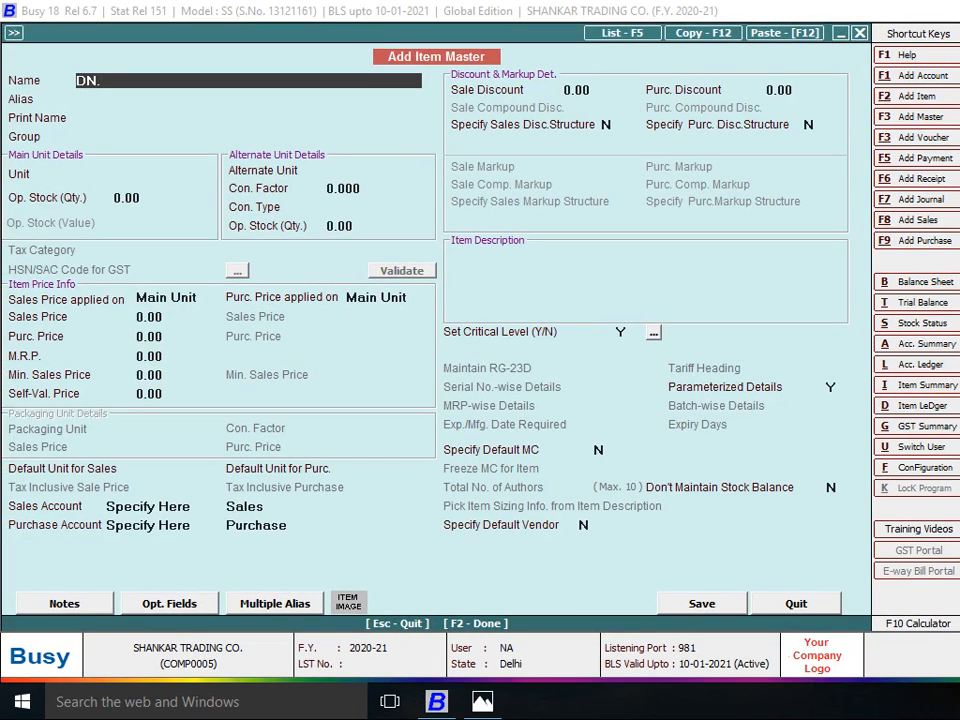
# Name the item DN NO 10001 and create its new item group FINISH GOODS under General
pyautogui.press('BackSpace')
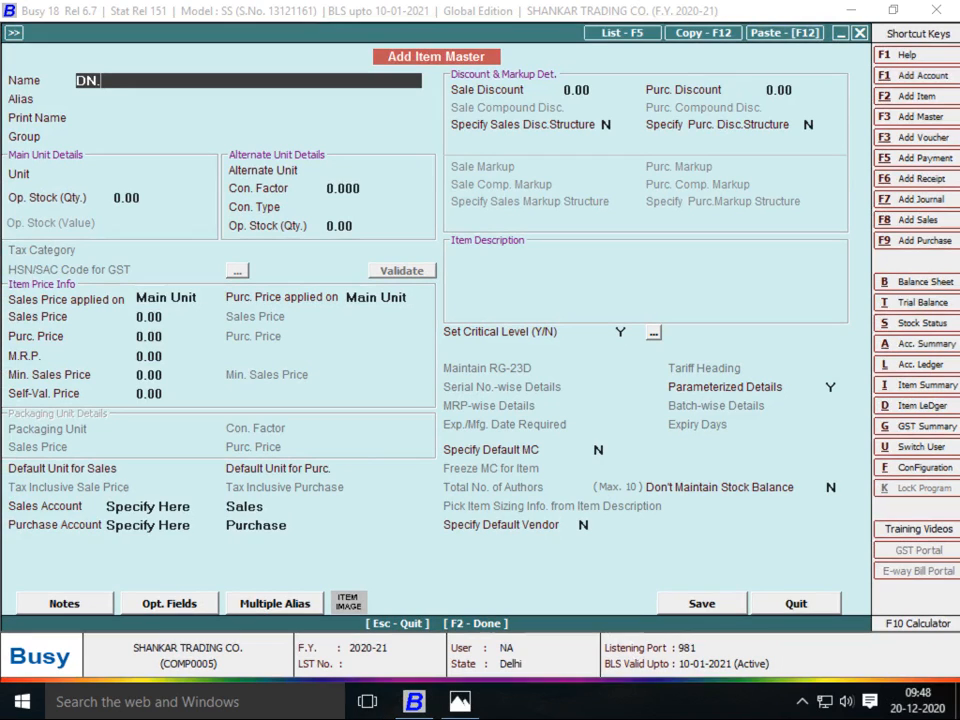
pyautogui.write('NO 1')
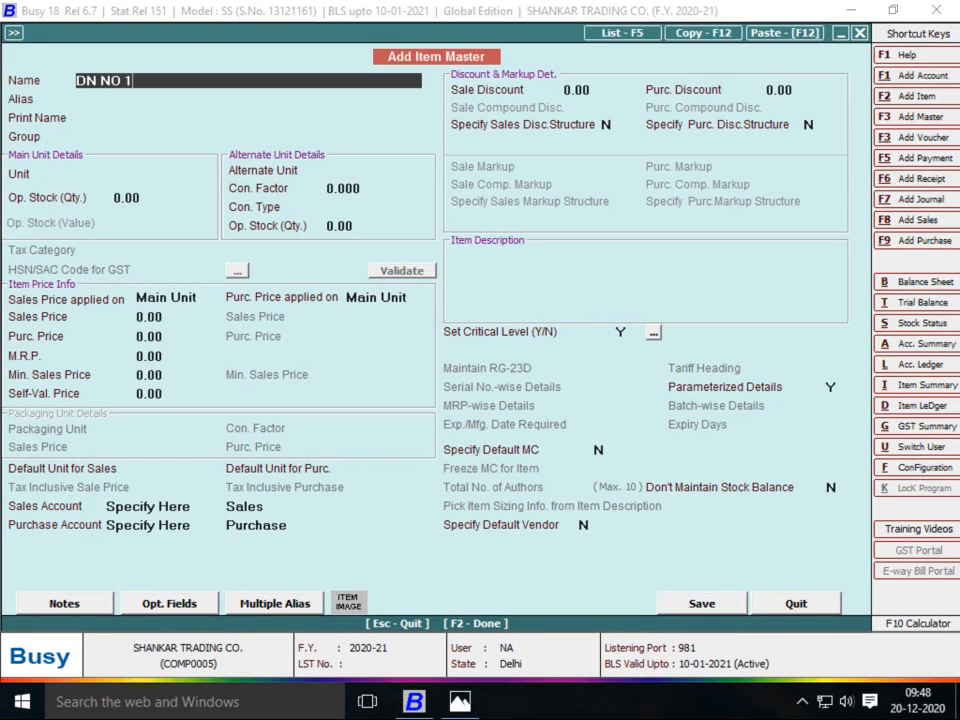
pyautogui.write('0001')
pyautogui.press('Return')
pyautogui.press('Return')
pyautogui.press('Return')
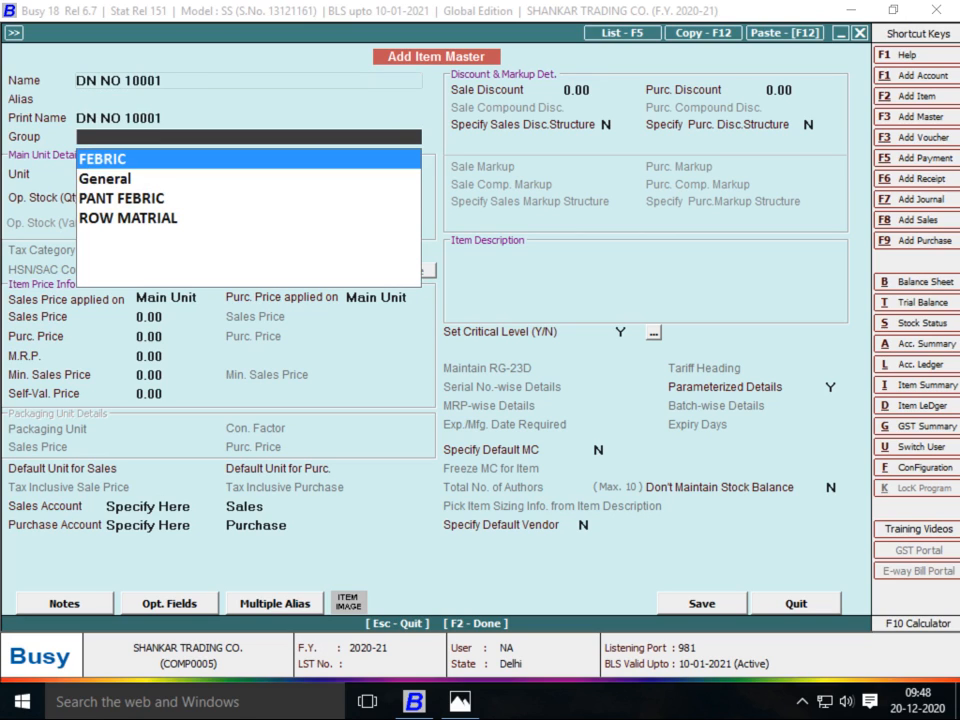
pyautogui.press('F3')
pyautogui.write('FINISH GOODS')
pyautogui.press('Return')
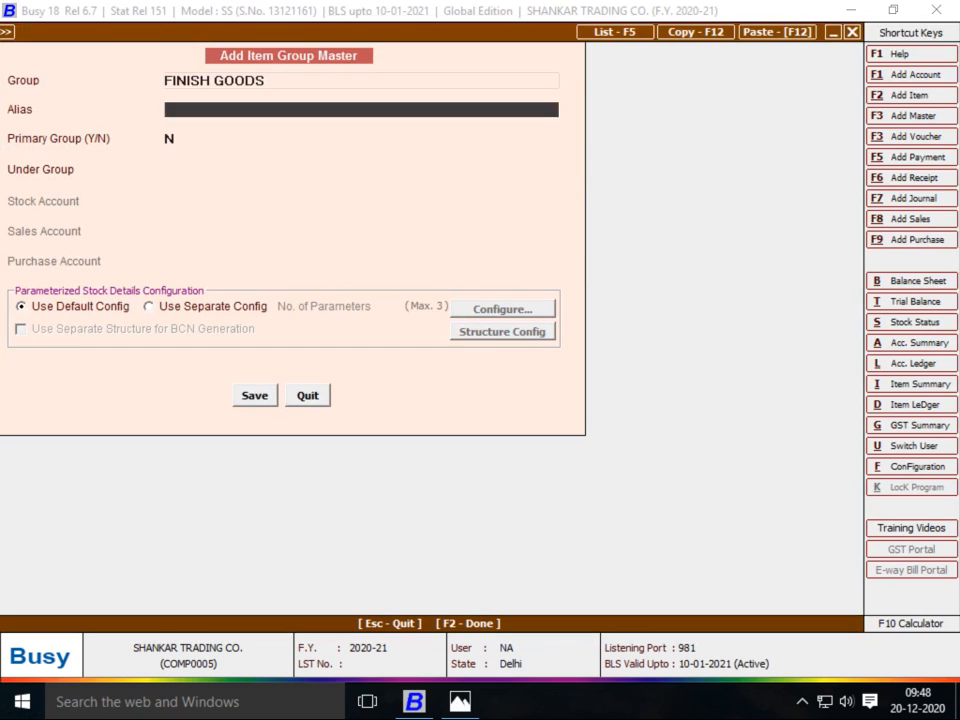
pyautogui.press('Return')
pyautogui.press('Return')
pyautogui.press('Down')
pyautogui.press('Return')
pyautogui.hotkey('alt', 'Tab')
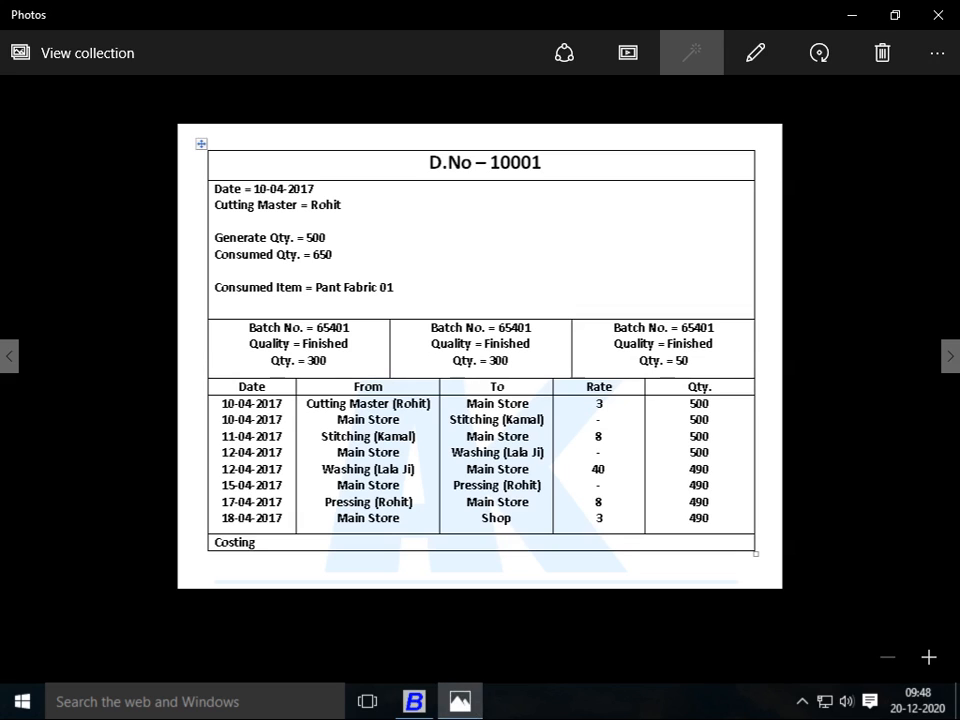
pyautogui.hotkey('alt', 'Tab')
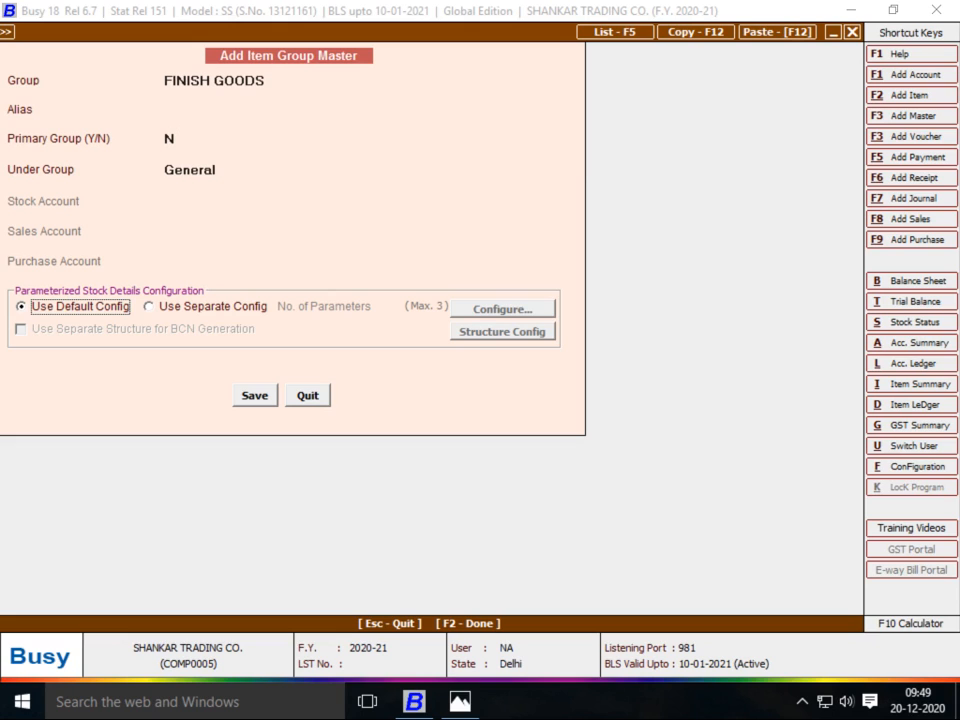
pyautogui.press('F2')
pyautogui.press('Return')
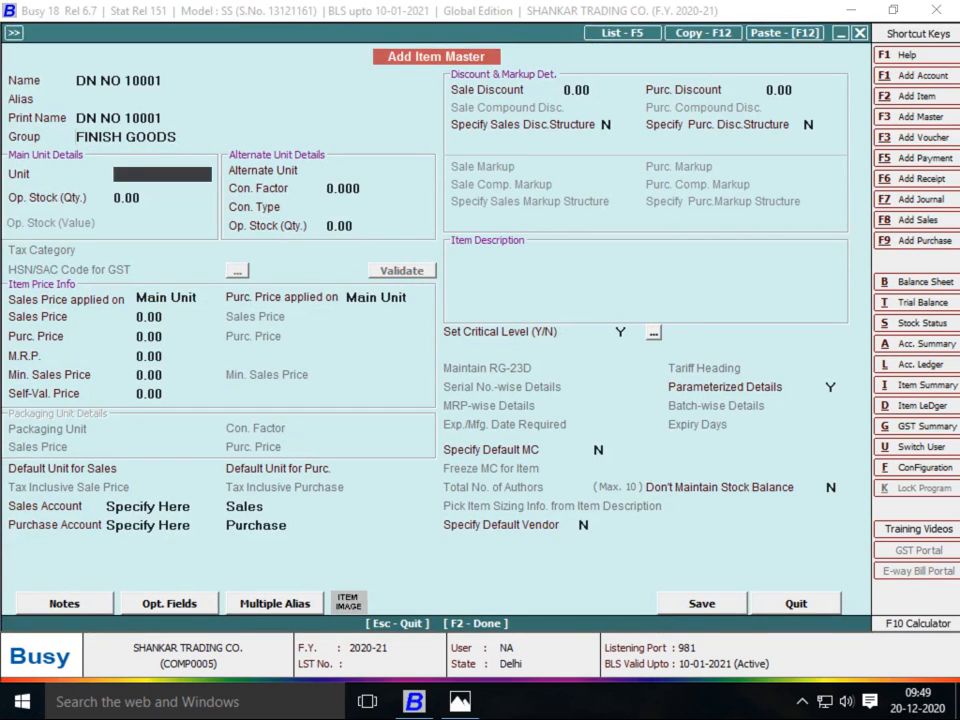
# Give the item unit Pcs., set Critical Level and Parameterized to N, and save it
pyautogui.press('Return')
pyautogui.write('PC')
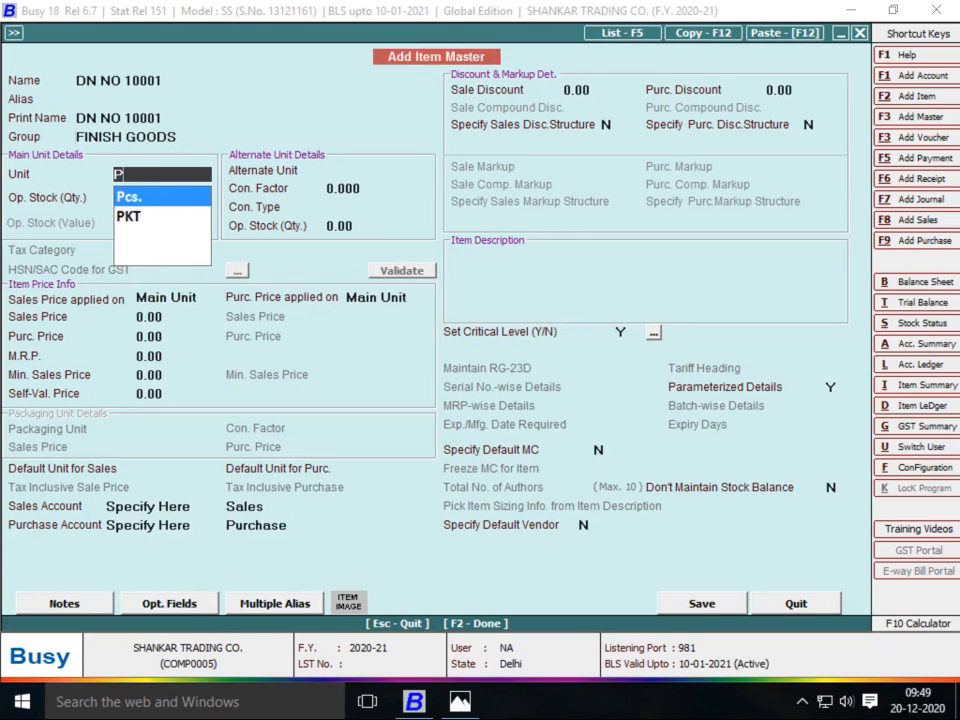
pyautogui.press('Return')
pyautogui.press('Return')
pyautogui.press('Return')
pyautogui.press('Return')
pyautogui.press('Return')
pyautogui.press('Return')
pyautogui.press('Return')
pyautogui.press('Return')
pyautogui.press('Return')
pyautogui.press('Return')
pyautogui.press('Return')
pyautogui.press('Return')
pyautogui.press('Return')
pyautogui.press('Return')
pyautogui.press('Return')
pyautogui.press('Return')
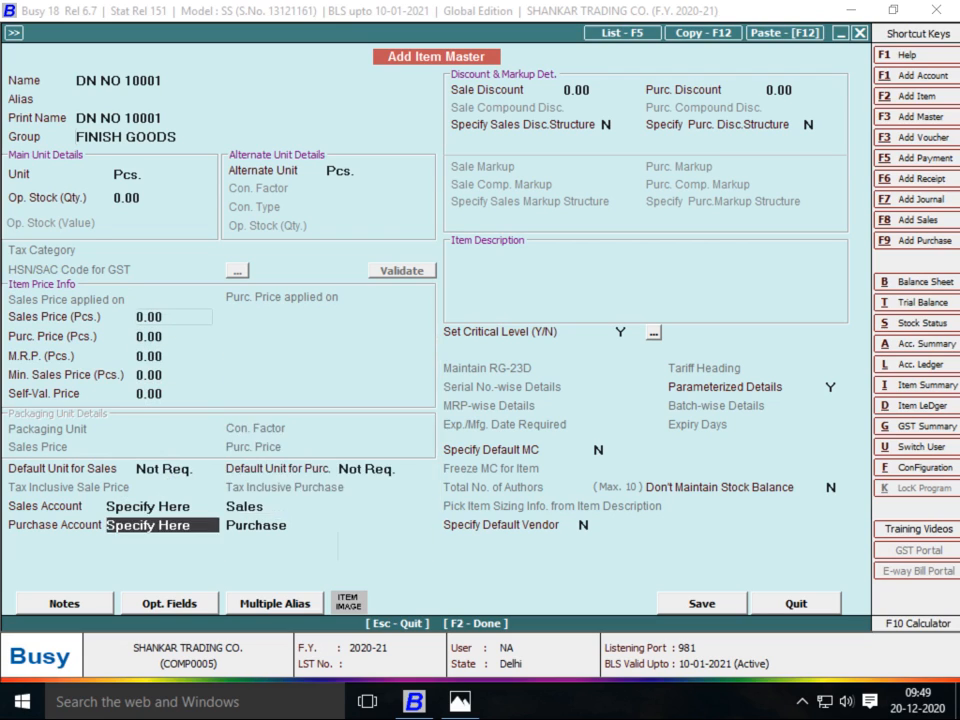
pyautogui.press('Return')
pyautogui.press('Return')
pyautogui.press('Return')
pyautogui.press('Return')
pyautogui.write('n')
pyautogui.press('Return')
pyautogui.write('n')
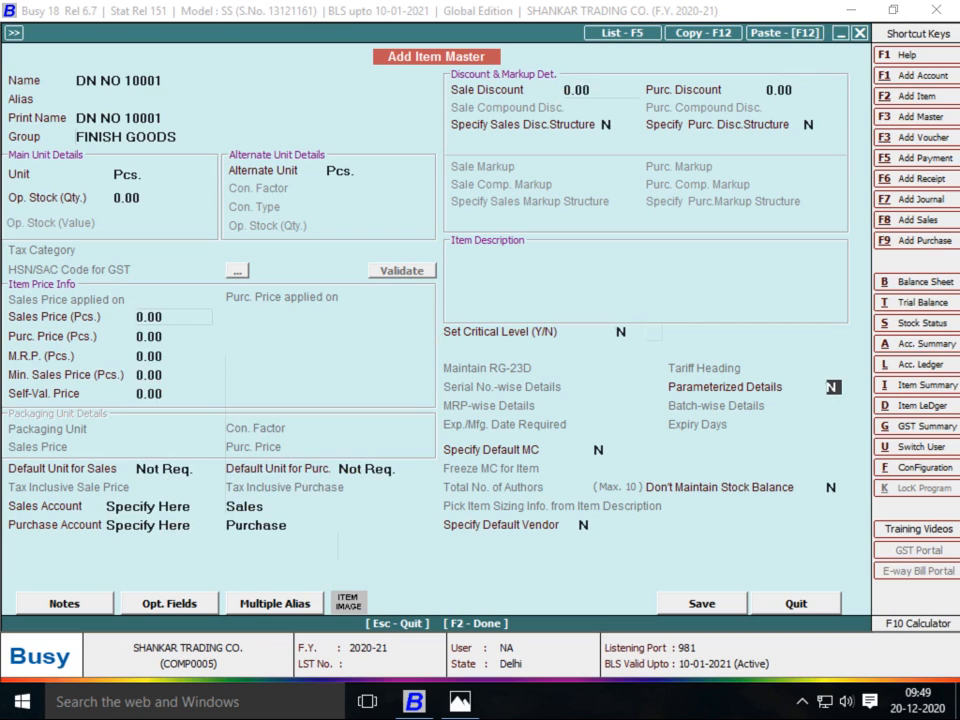
pyautogui.press('Return')
pyautogui.press('Return')
pyautogui.press('Return')
pyautogui.press('Return')
pyautogui.press('Return')
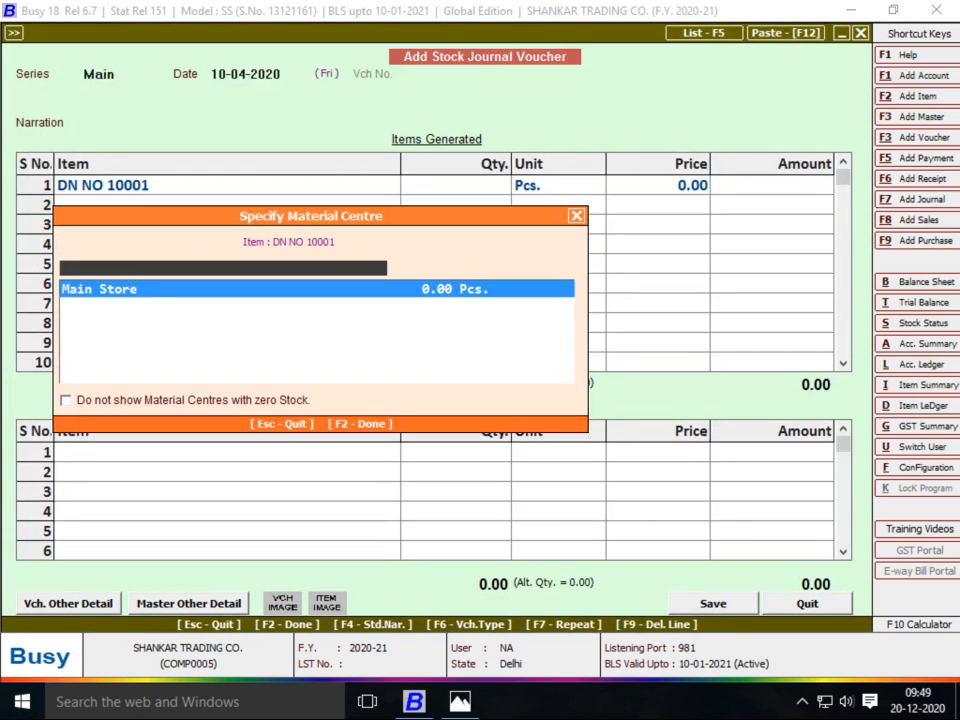
# Create material centre ROHIT under Production Floors with Accounting in Stock Transfer set to Y
pyautogui.hotkey('alt', 'Tab')
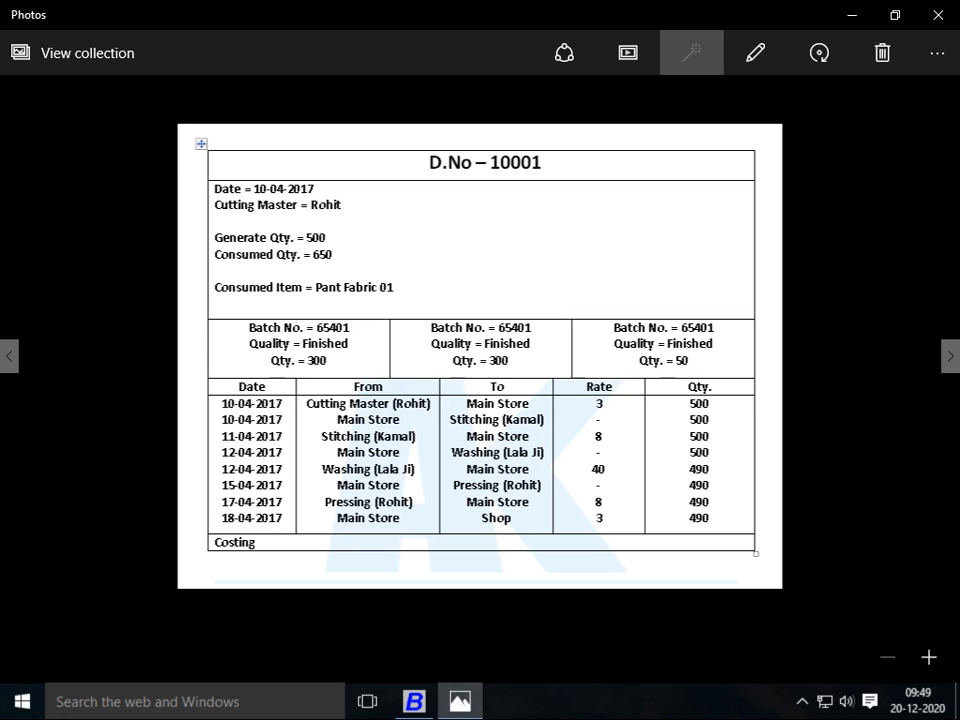
pyautogui.hotkey('alt', 'Tab')
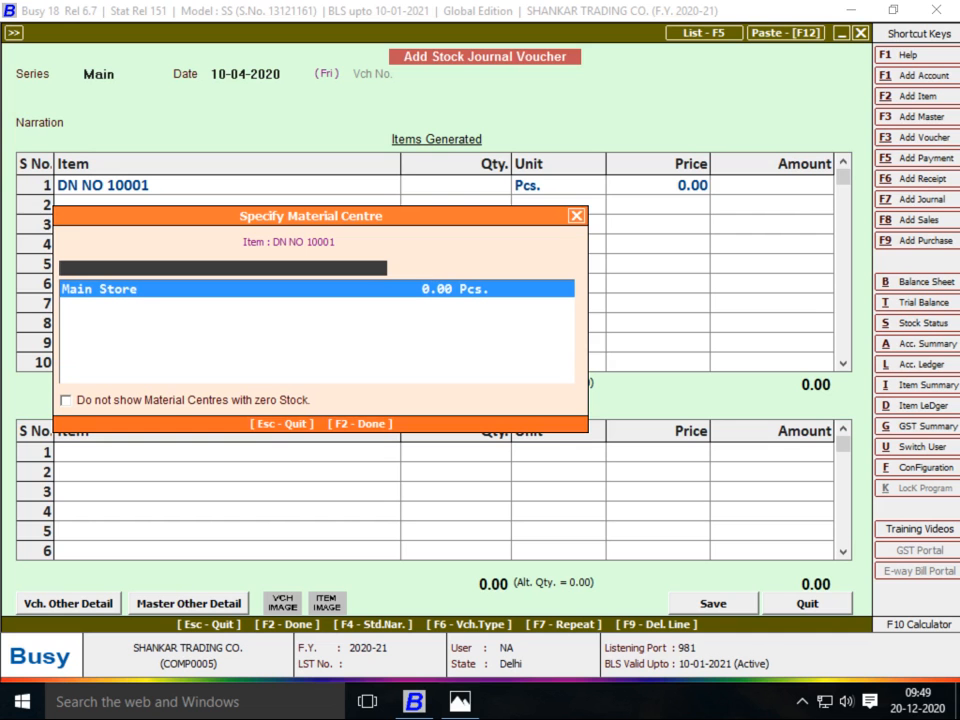
pyautogui.hotkey('alt', 'Tab')
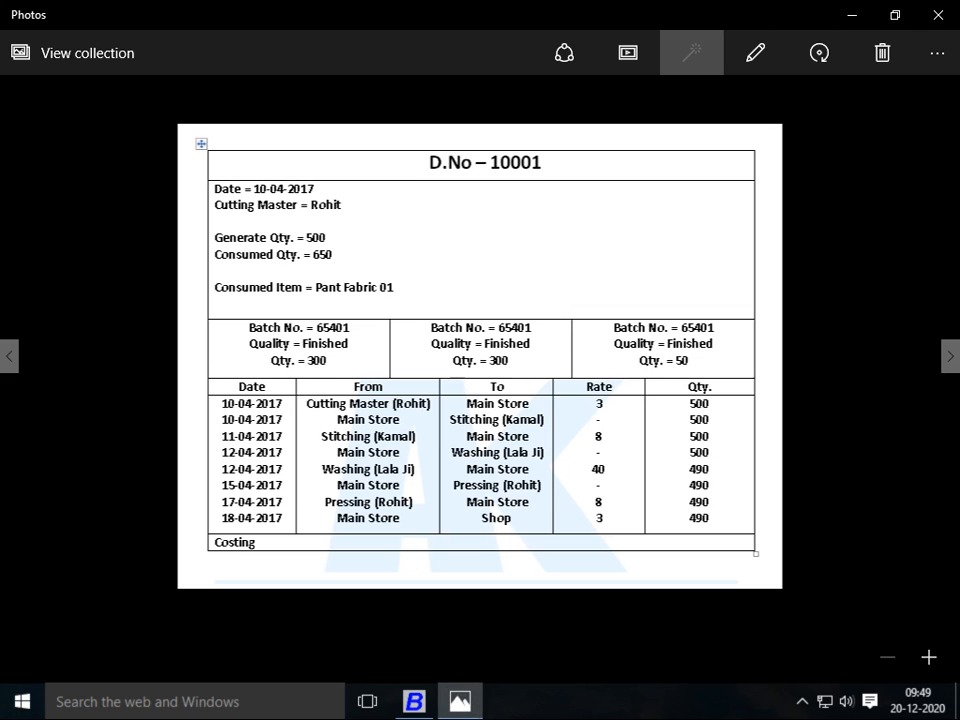
pyautogui.hotkey('alt', 'Tab')
pyautogui.press('F3')
pyautogui.write('ROHIT')
pyautogui.hotkey('alt', 'Tab')
pyautogui.hotkey('alt', 'Tab')
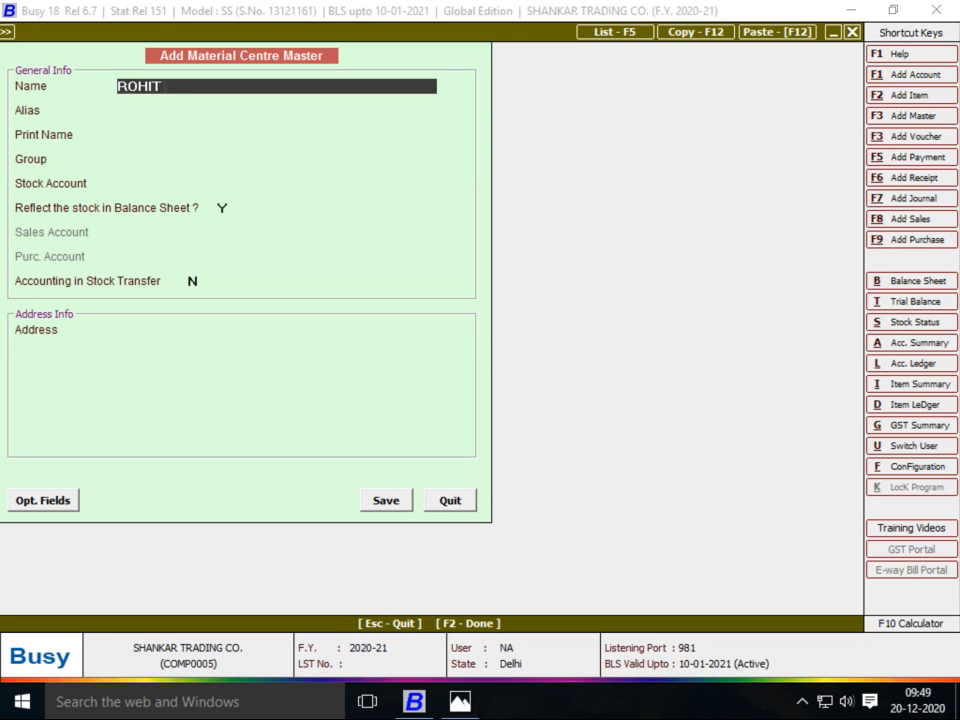
pyautogui.press('Return')
pyautogui.press('Return')
pyautogui.press('Return')
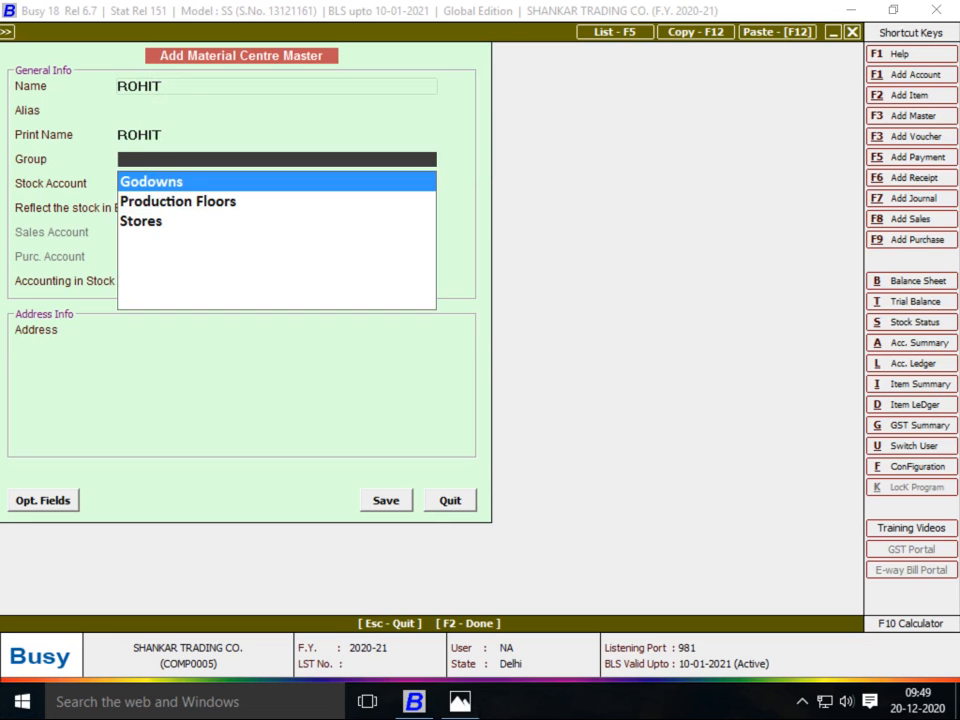
pyautogui.press('Down')
pyautogui.press('Return')
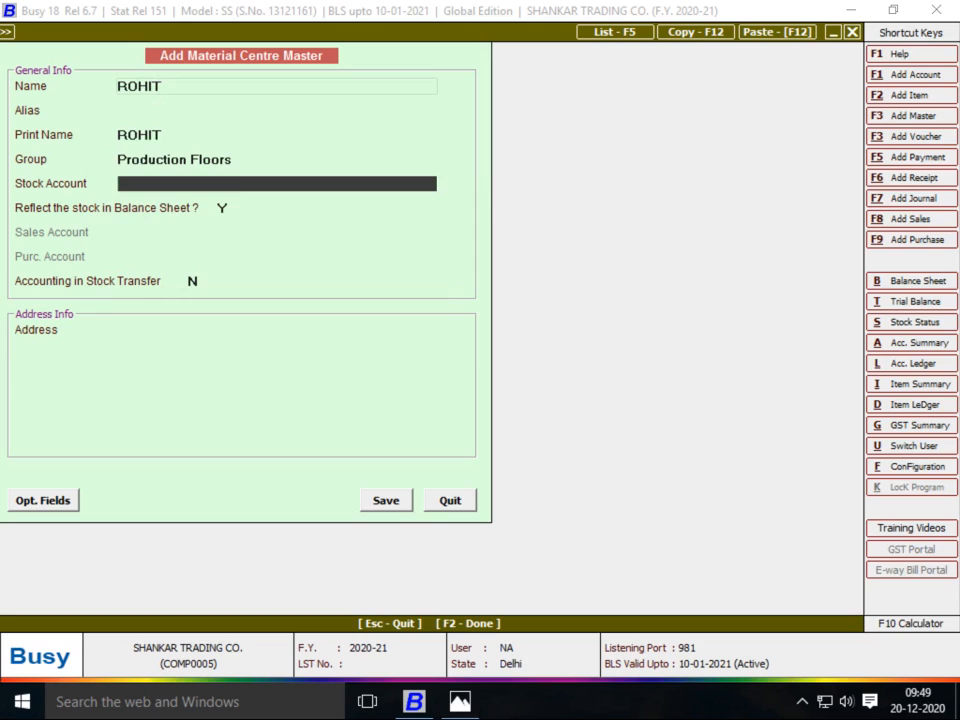
pyautogui.press('Return')
pyautogui.write('Y')
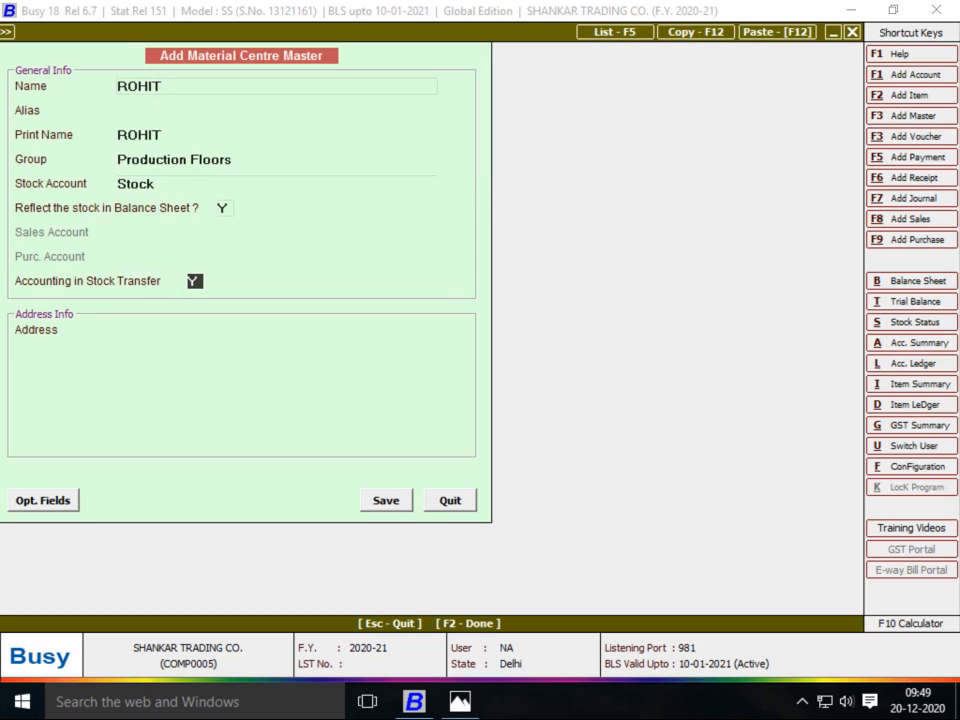
pyautogui.press('Return')
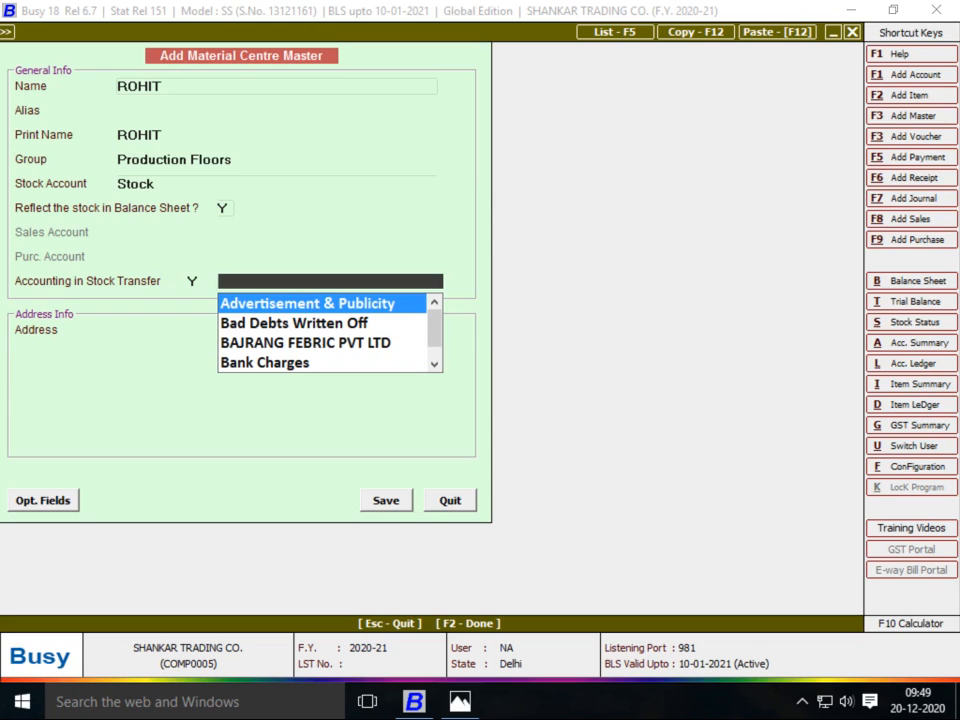
# Start a new account for the material centre named ROHIT
pyautogui.press('F3')
pyautogui.write('CR')
pyautogui.press('BackSpace')
pyautogui.press('BackSpace')
pyautogui.write('ROHIT')
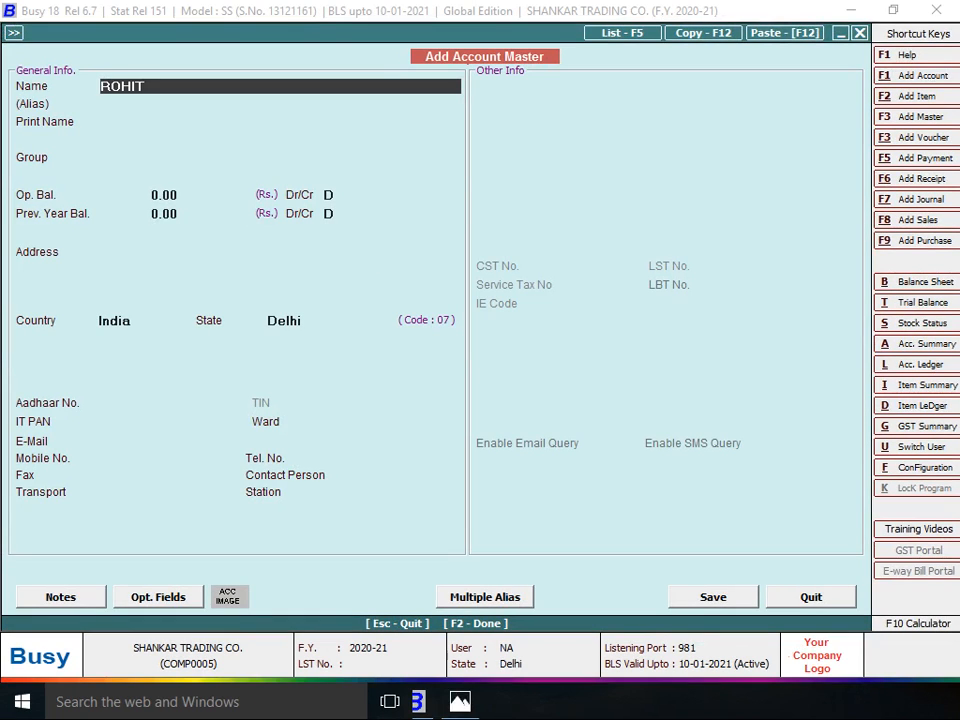
pyautogui.press('Return')
pyautogui.press('Return')
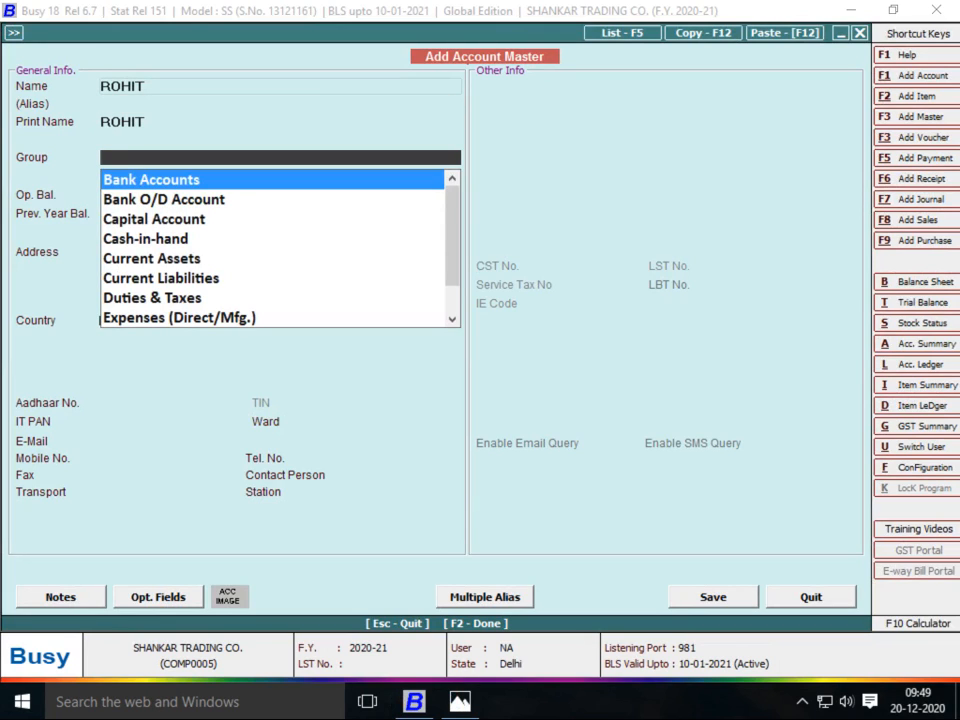
# Create account group JOB WORKER under Sundry Creditors for the ROHIT account
pyautogui.press('F3')
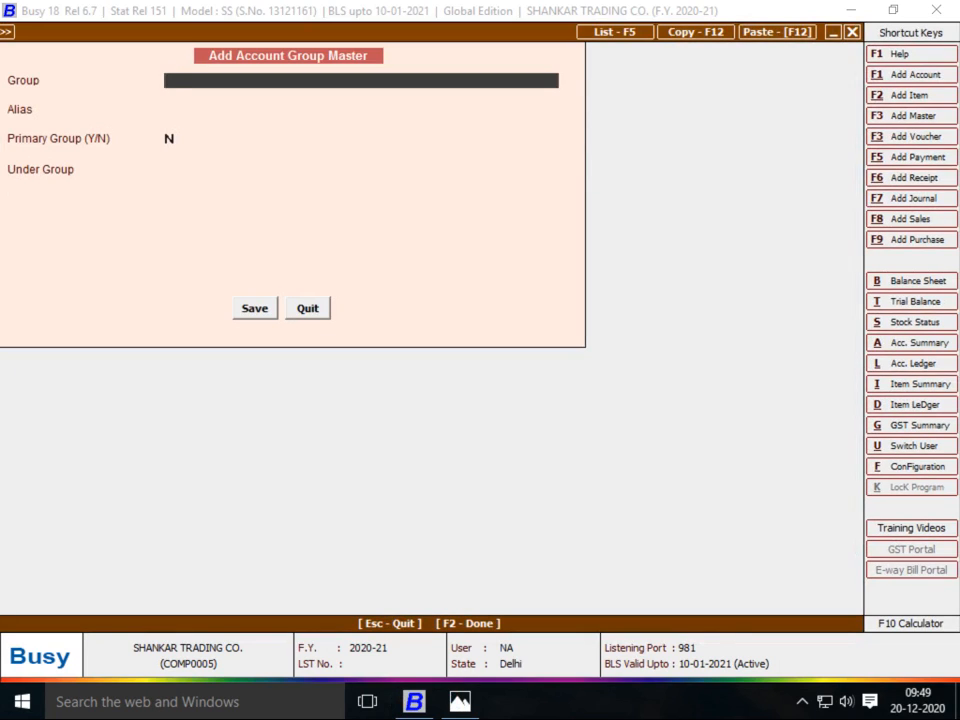
pyautogui.write('JOB WORKER')
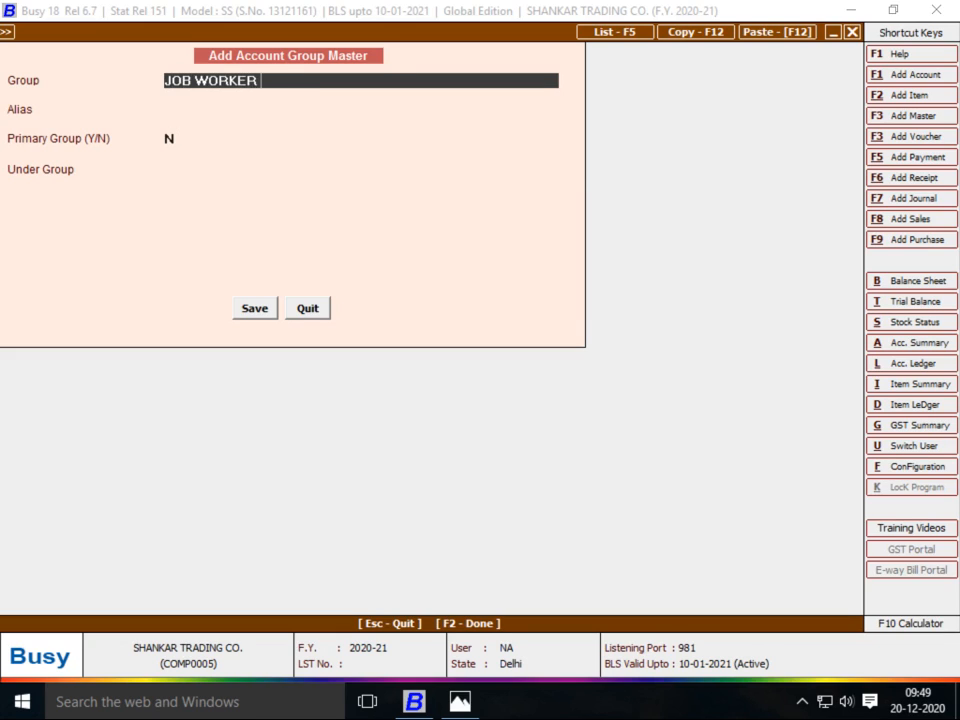
pyautogui.press('Return')
pyautogui.press('Return')
pyautogui.write('SUN')
pyautogui.press('Return')
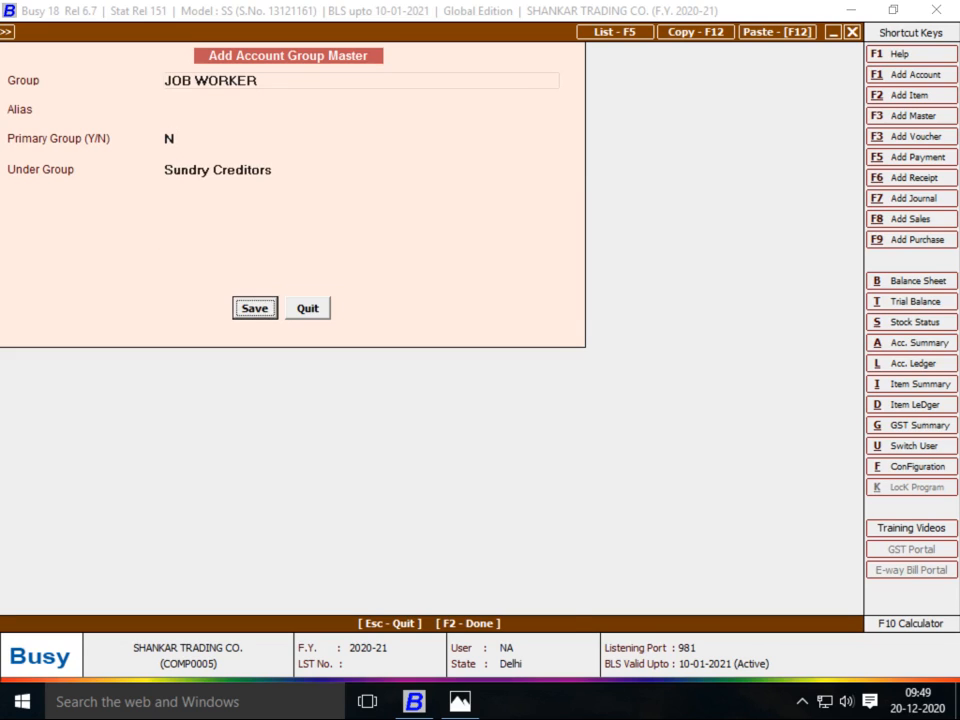
pyautogui.press('F2')
pyautogui.press('Return')
# Set Bill By Bill to N, save the ROHIT account, and save the ROHIT material centre
pyautogui.press('Return')
pyautogui.press('Return')
pyautogui.press('Return')
pyautogui.press('Return')
pyautogui.press('Return')
pyautogui.press('Return')
pyautogui.press('Return')
pyautogui.press('Return')
pyautogui.press('Return')
pyautogui.press('Return')
pyautogui.press('Return')
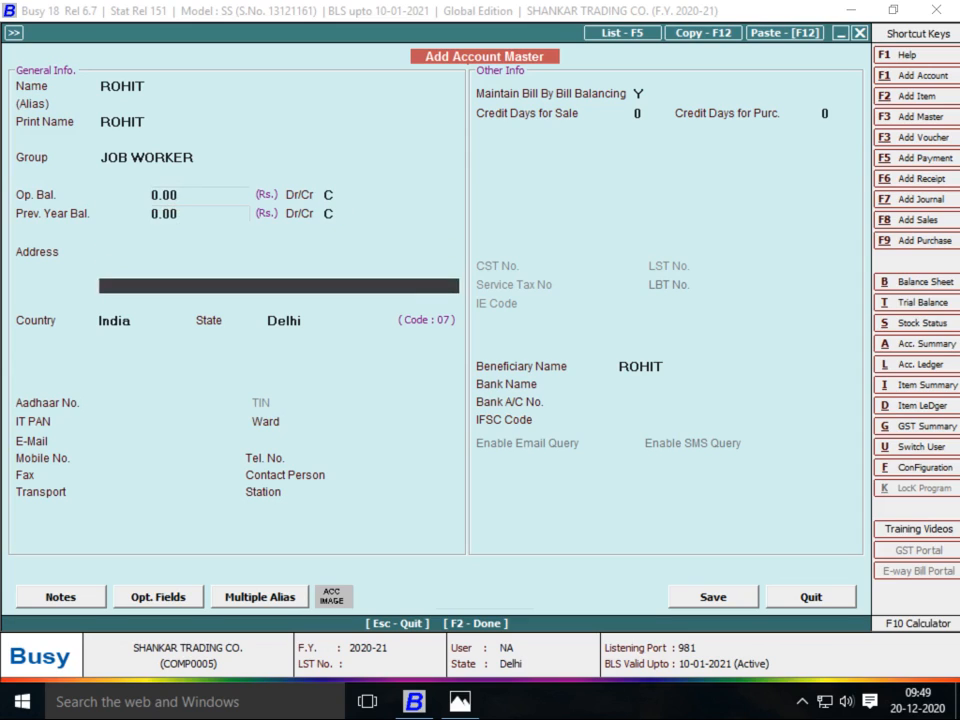
pyautogui.press('Return')
pyautogui.press('Return')
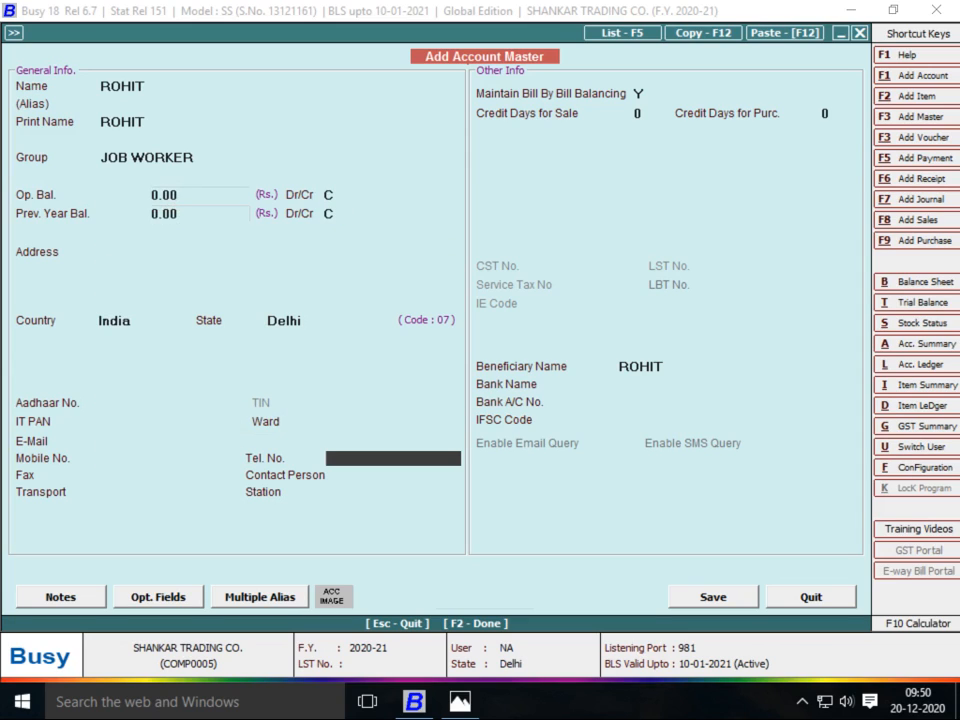
pyautogui.press('Return')
pyautogui.press('Return')
pyautogui.press('Return')
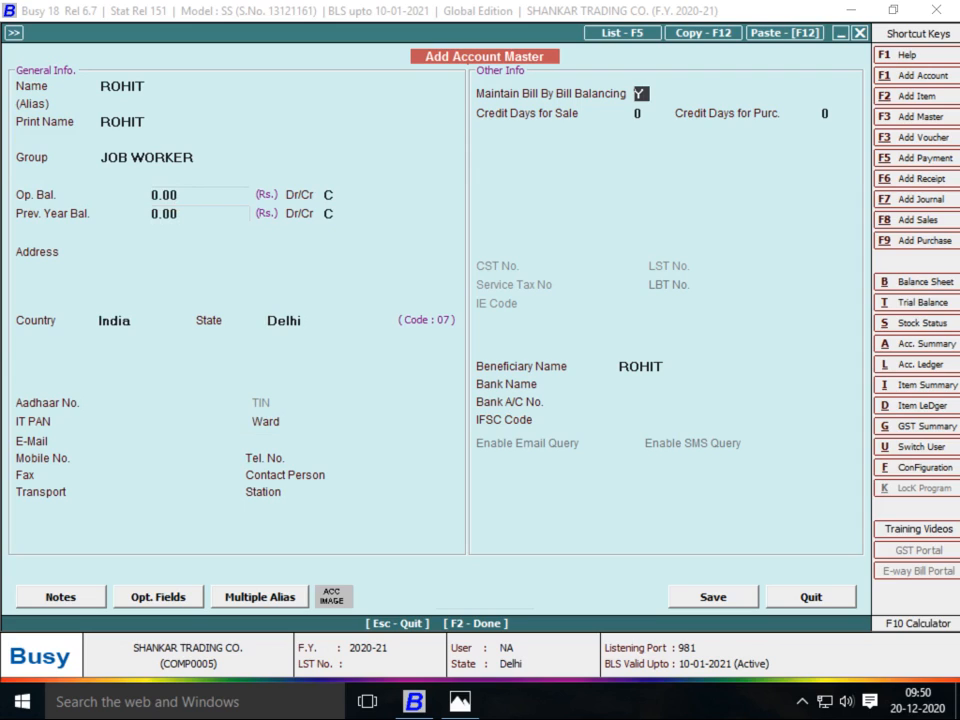
pyautogui.press('n')
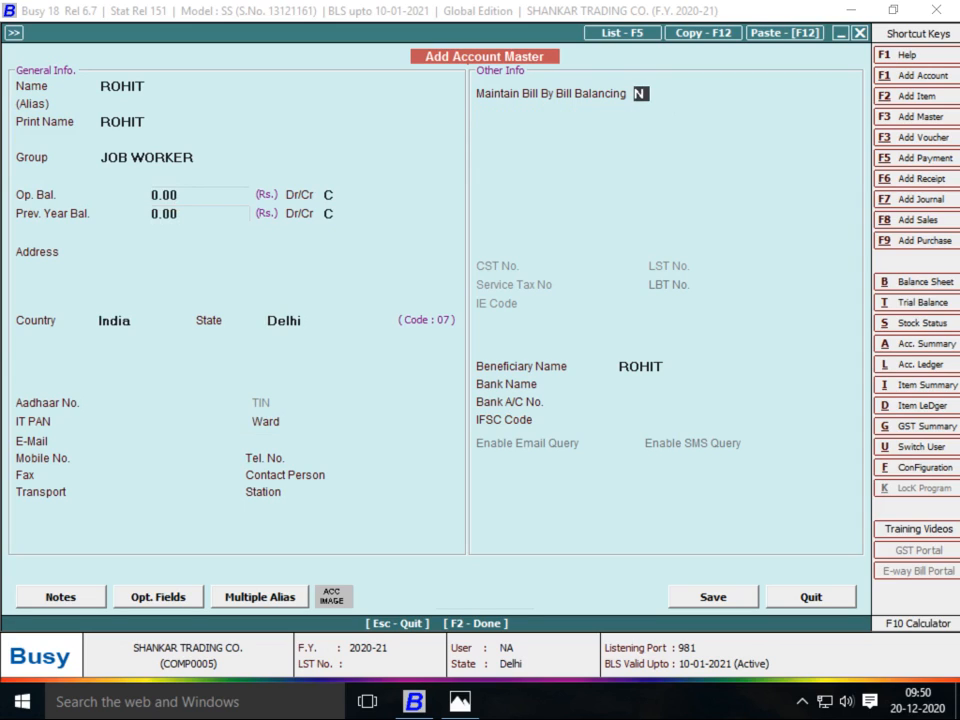
pyautogui.press('F2')
pyautogui.press('Return')
pyautogui.press('Return')
pyautogui.press('Return')
pyautogui.press('Return')
pyautogui.press('Return')
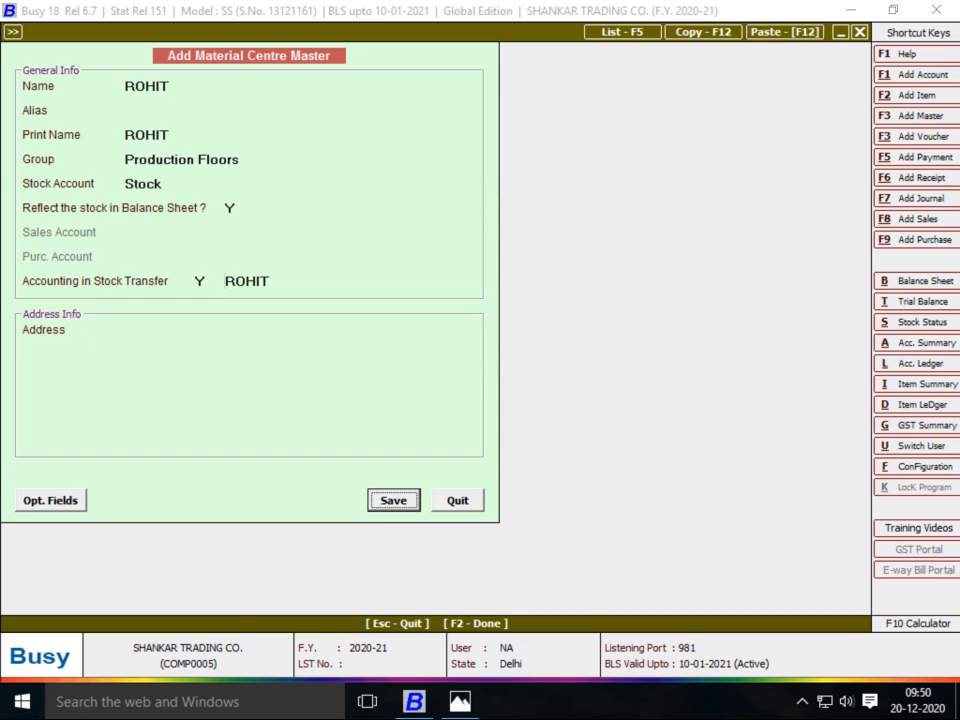
pyautogui.press('Return')
pyautogui.press('Return')
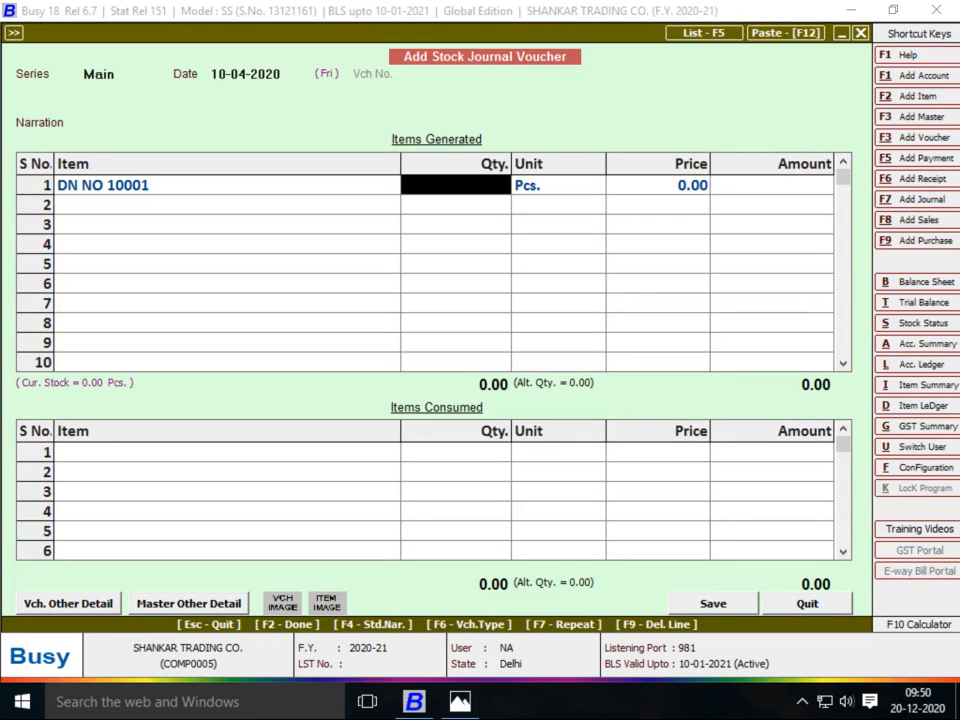
# Enter 500 as the generated quantity of DN NO 10001
pyautogui.hotkey('alt', 'Tab')
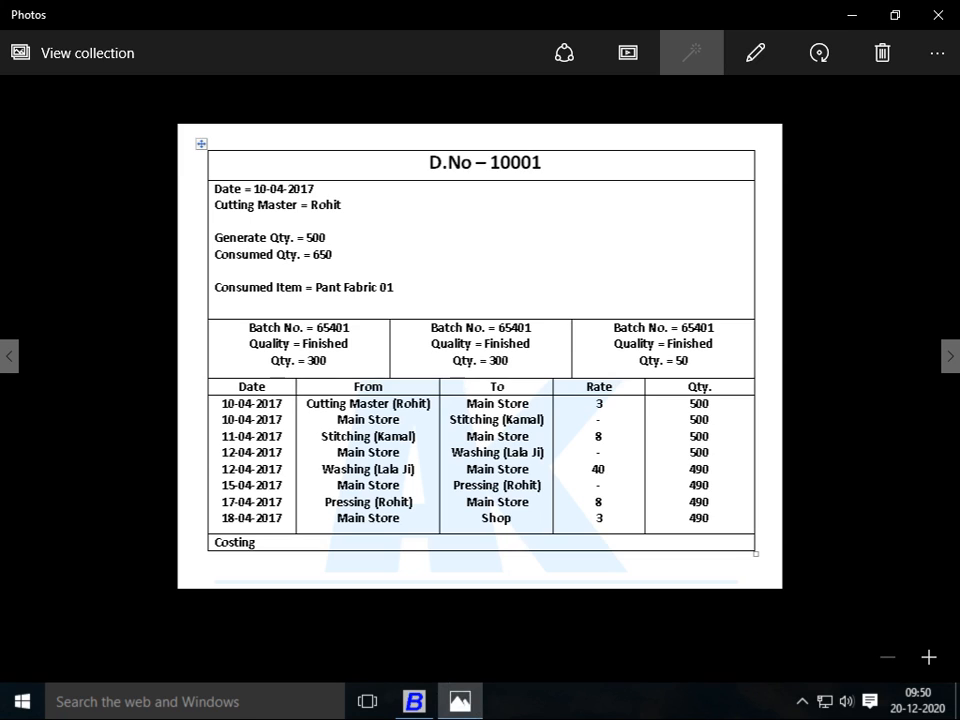
pyautogui.hotkey('alt', 'Tab')
pyautogui.write('500')
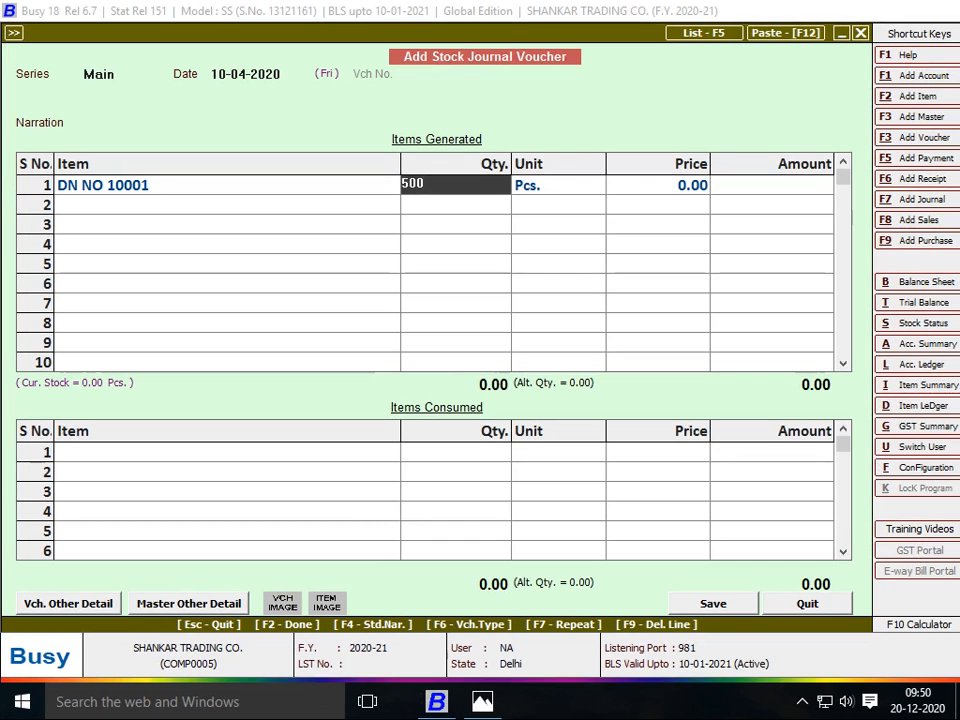
pyautogui.press('Return')
pyautogui.press('Return')
pyautogui.press('Return')
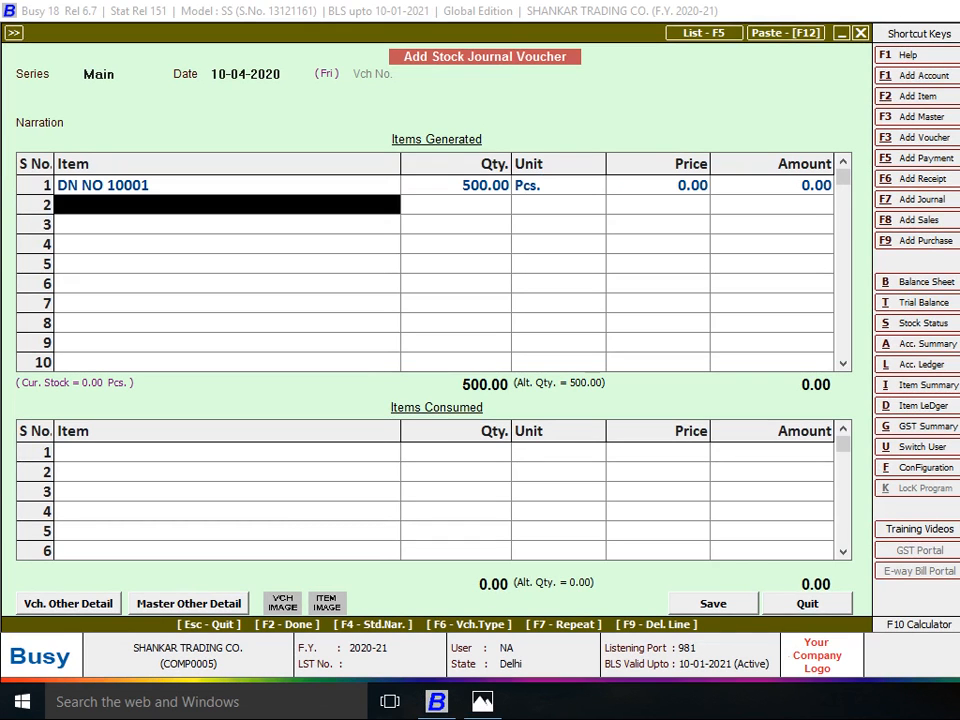
pyautogui.press('Return')
# Add PANT FABRIC 01 as the consumed item from Main Store and open its batch details
pyautogui.hotkey('alt', 'Tab')
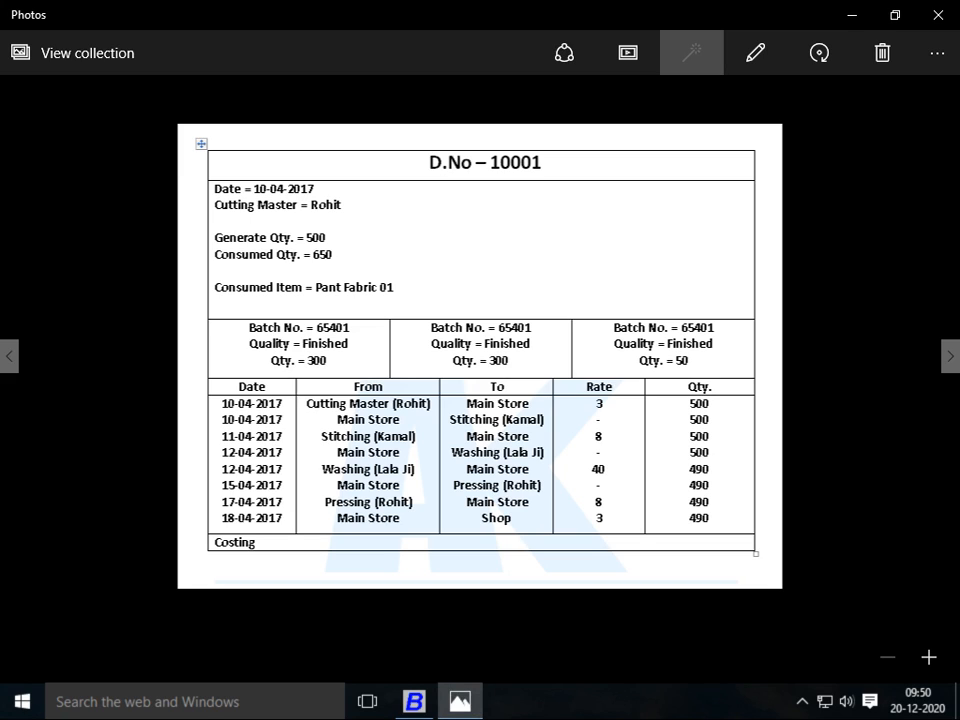
pyautogui.hotkey('alt', 'Tab')
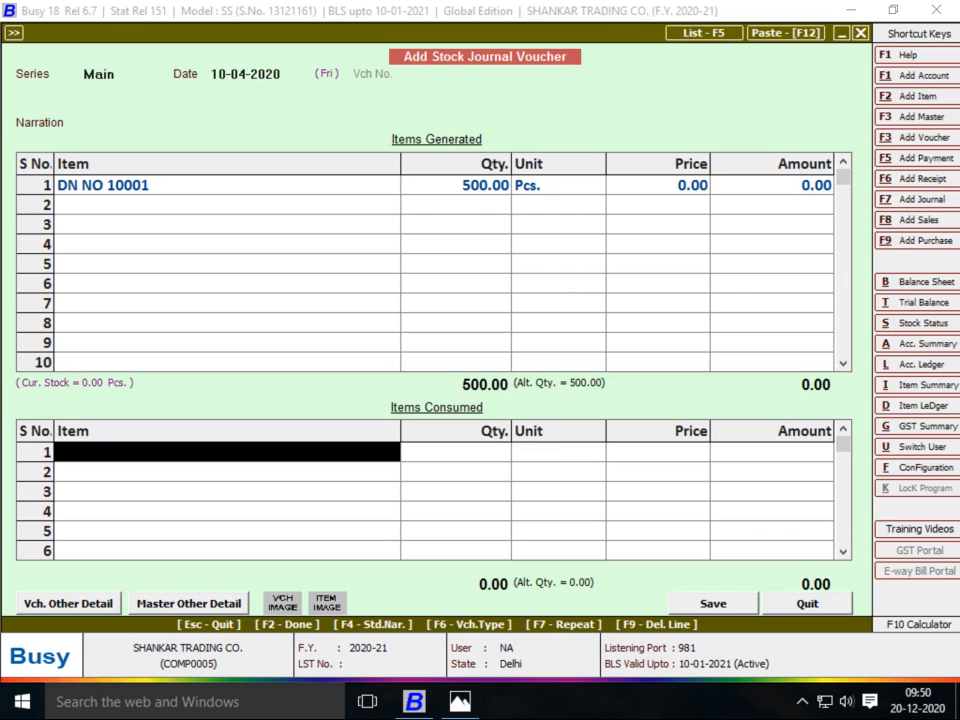
pyautogui.write('pANT')
pyautogui.press('Return')
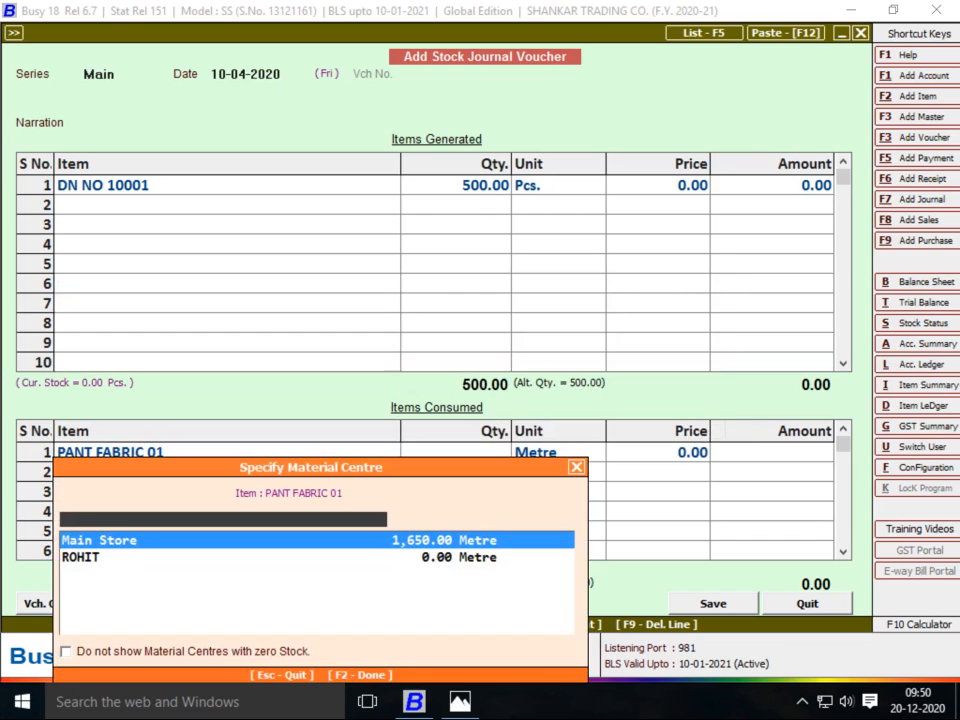
pyautogui.press('Return')
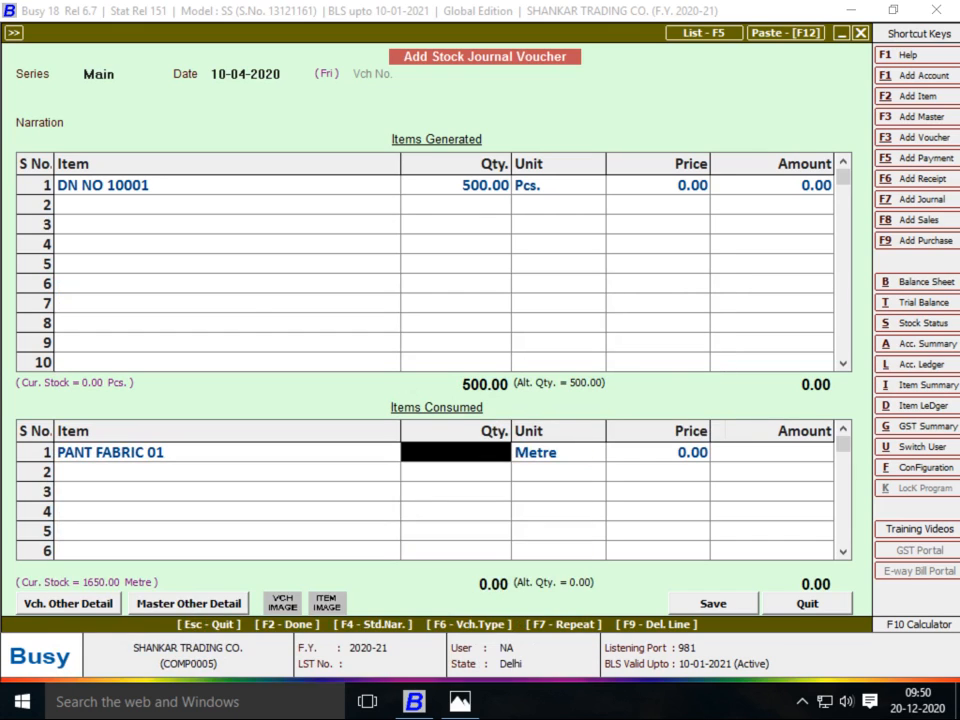
pyautogui.hotkey('alt', 'Tab')
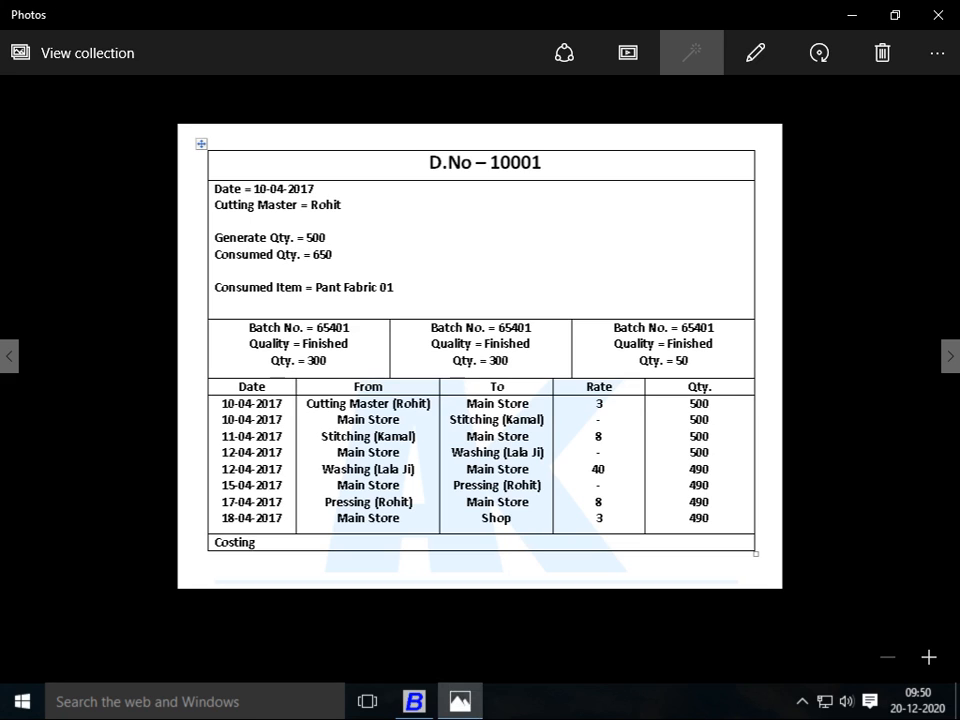
pyautogui.hotkey('alt', 'Tab')
pyautogui.press('Return')
pyautogui.press('Return')
pyautogui.hotkey('alt', 'Tab')
pyautogui.hotkey('alt', 'Tab')
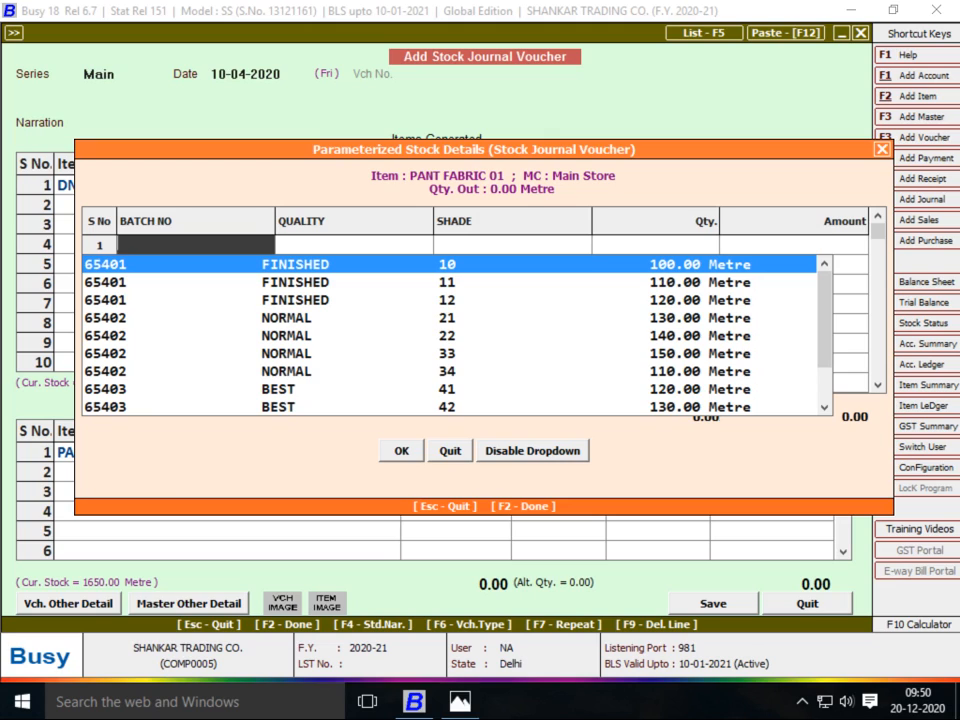
# Pick batch 65401 FINISHED shades 10, 11 and 12 for the fabric and accept the batch details
pyautogui.press('Down')
pyautogui.press('Up')
pyautogui.press('Down')
pyautogui.press('Up')
pyautogui.press('Return')
pyautogui.press('Return')
pyautogui.press('Return')
pyautogui.press('Return')
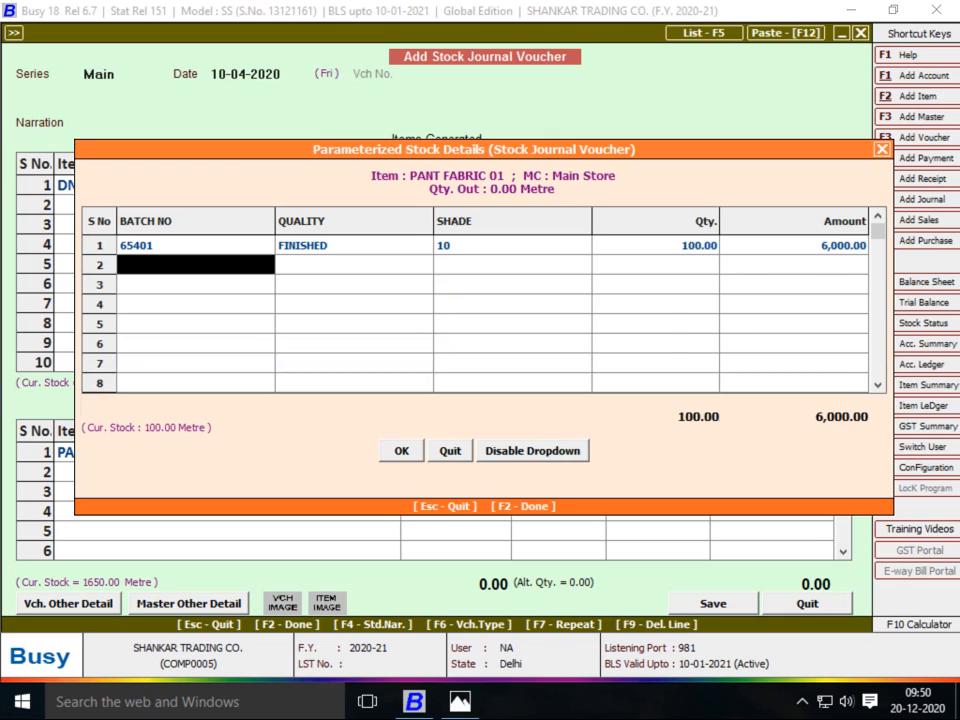
pyautogui.press('Return')
pyautogui.press('Return')
pyautogui.press('Return')
pyautogui.press('Return')
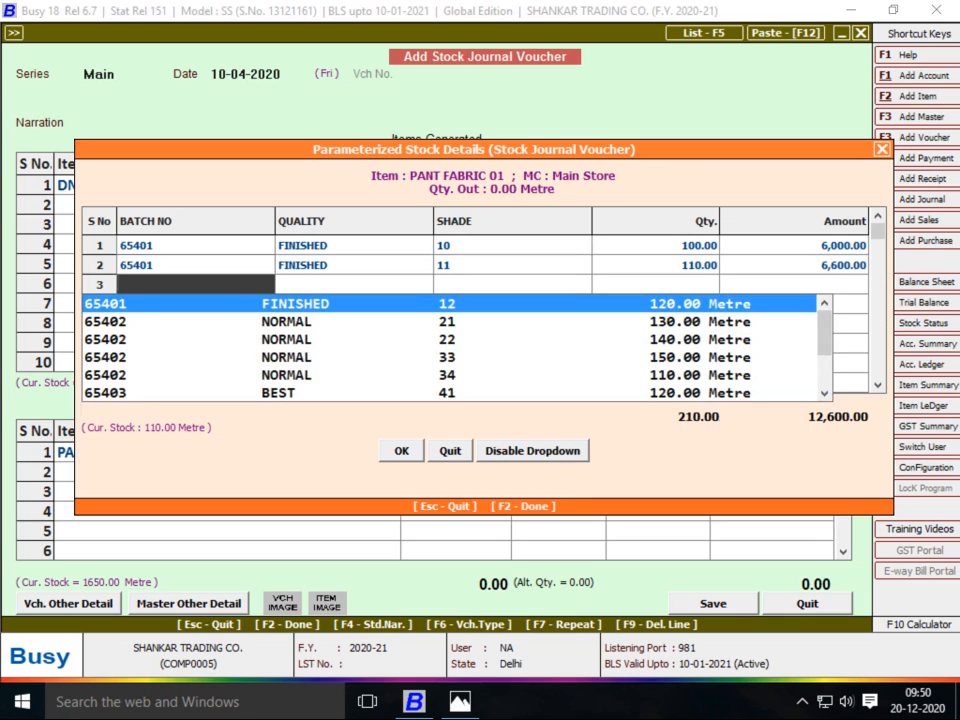
pyautogui.press('Return')
pyautogui.press('Return')
pyautogui.press('Return')
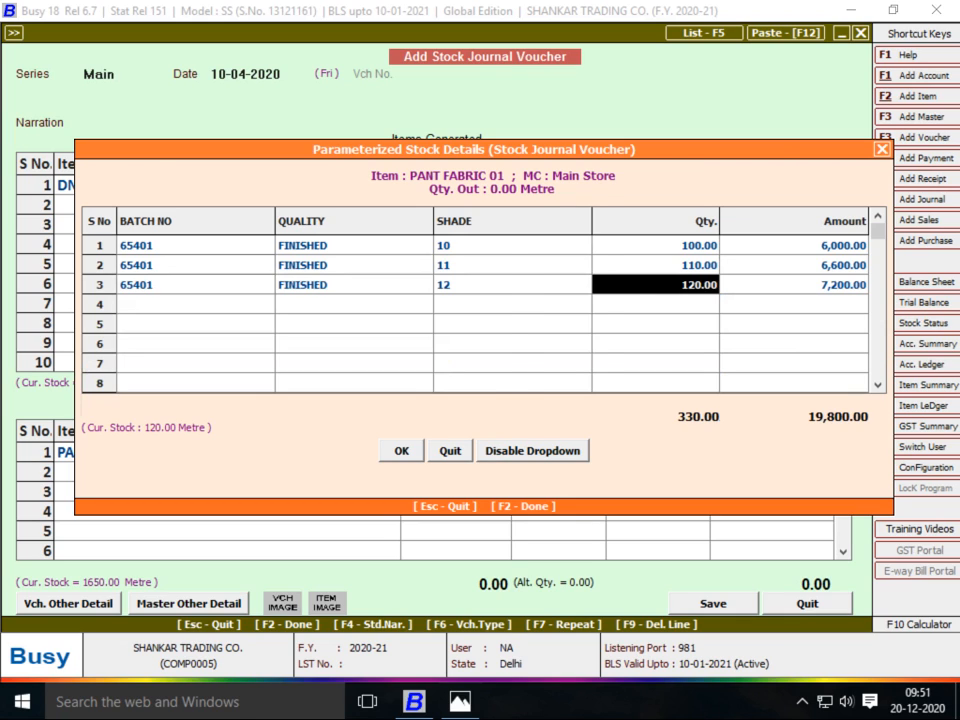
pyautogui.press('F2')
pyautogui.hotkey('alt', 'Tab')
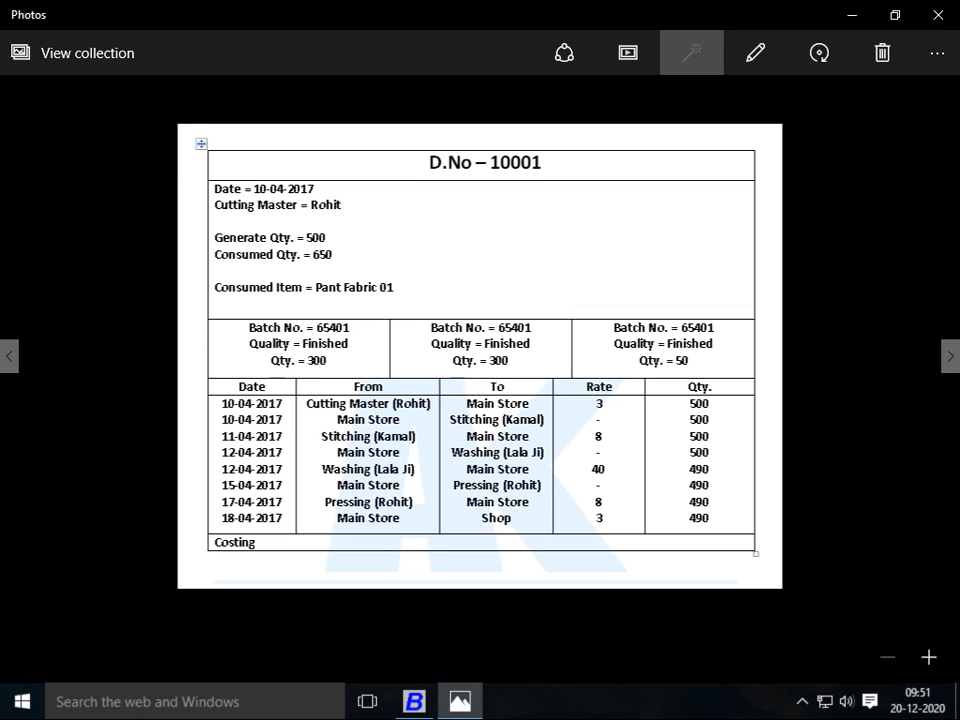
pyautogui.hotkey('alt', 'Tab')
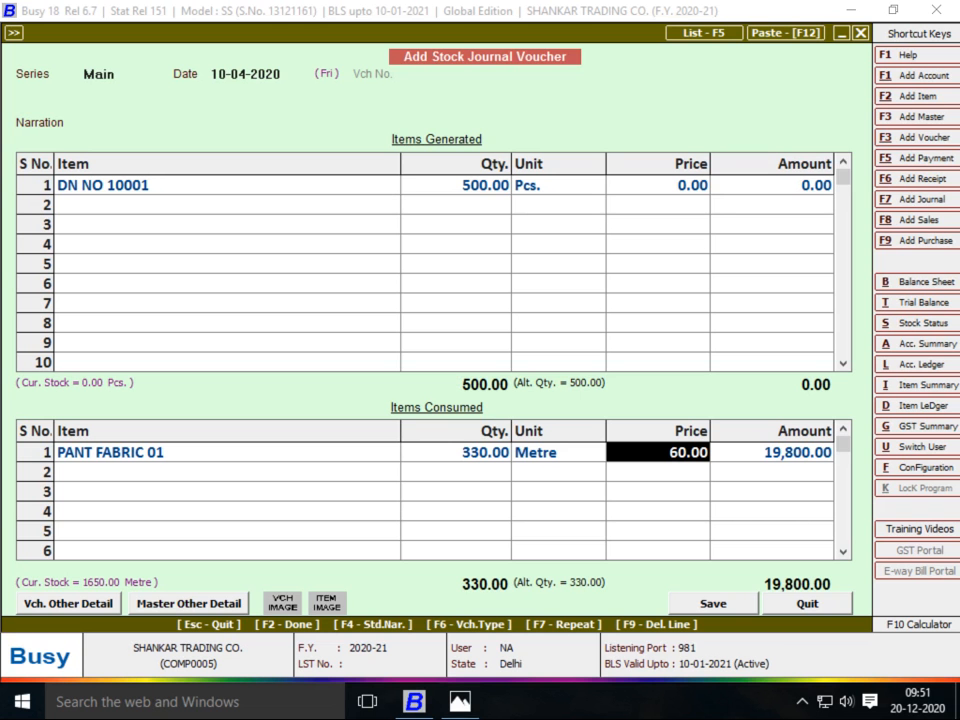
# Enter 19,800.00 as the amount for DN NO 10001
pyautogui.press('Return')
pyautogui.hotkey('alt', 'Tab')
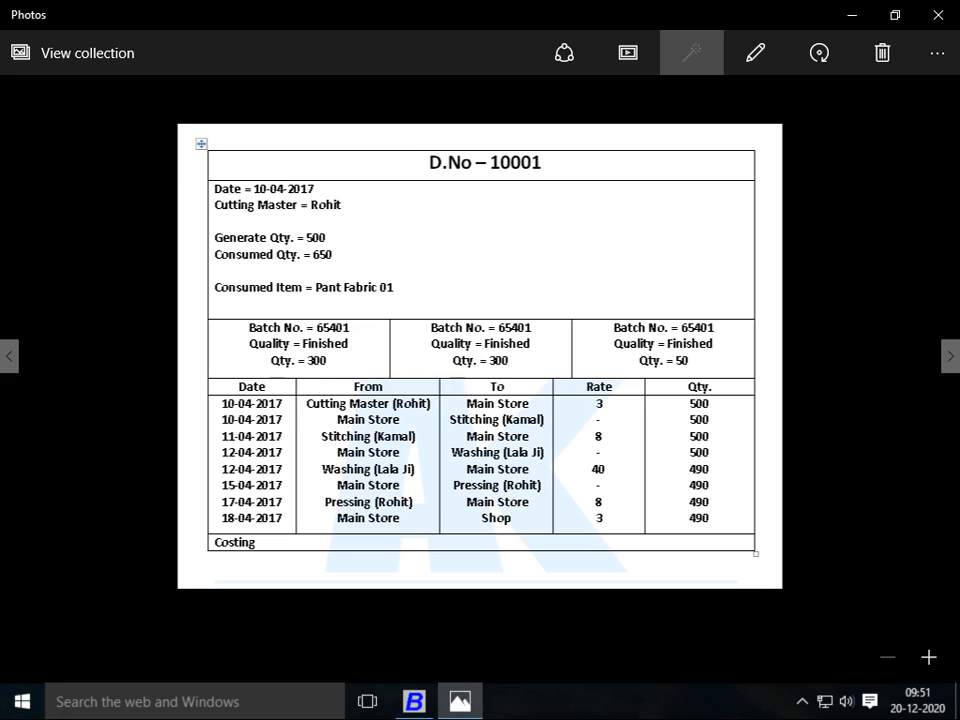
pyautogui.hotkey('alt', 'Tab')
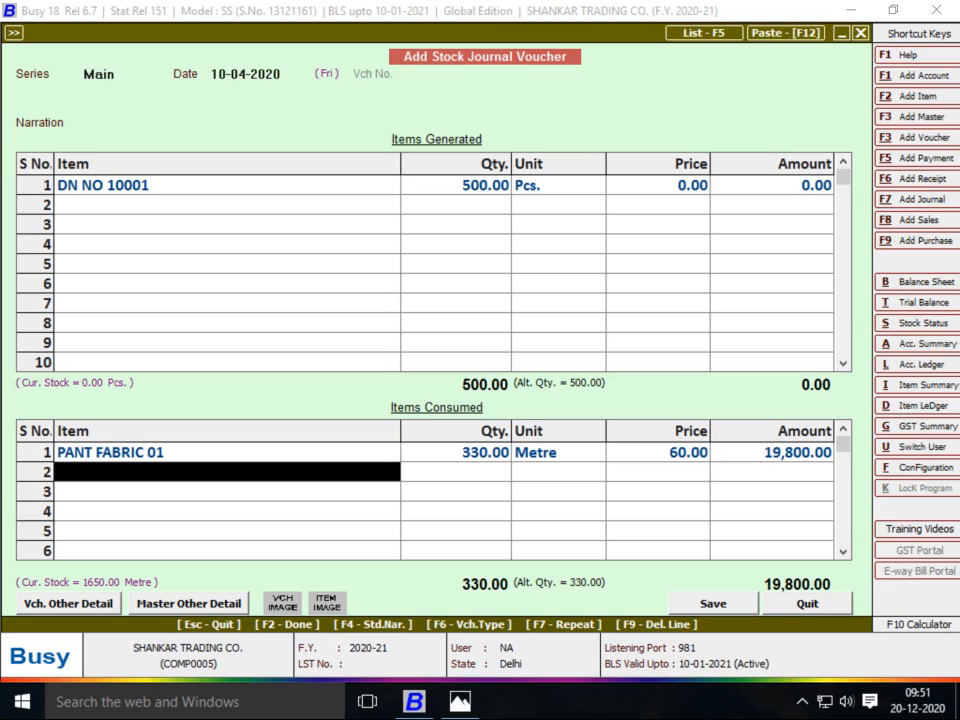
pyautogui.press('Left')
pyautogui.click(772, 185)
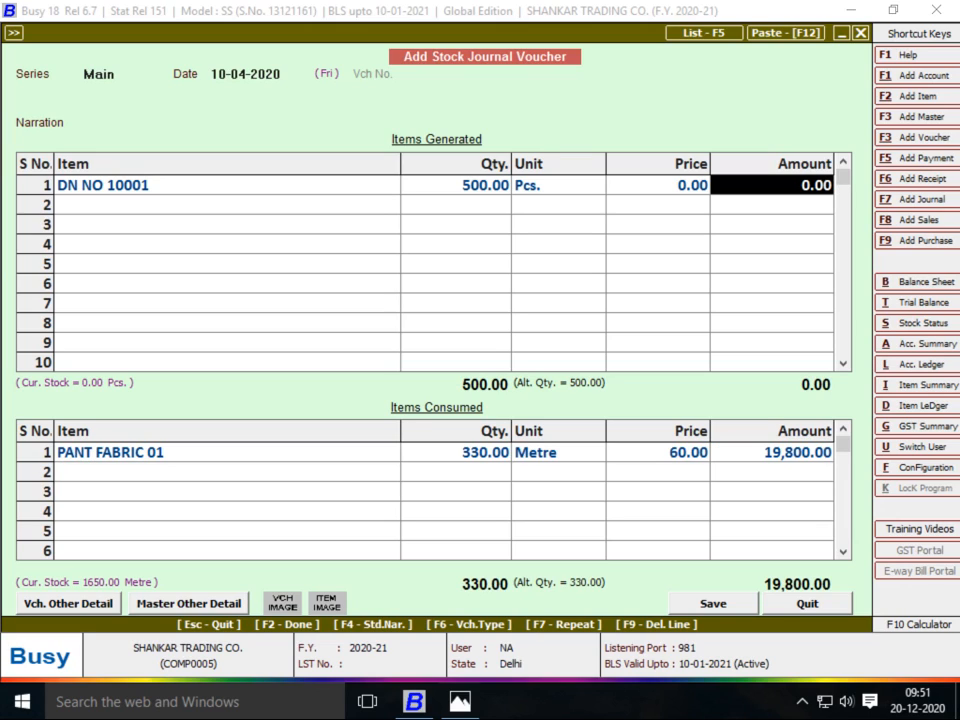
pyautogui.write('19800')
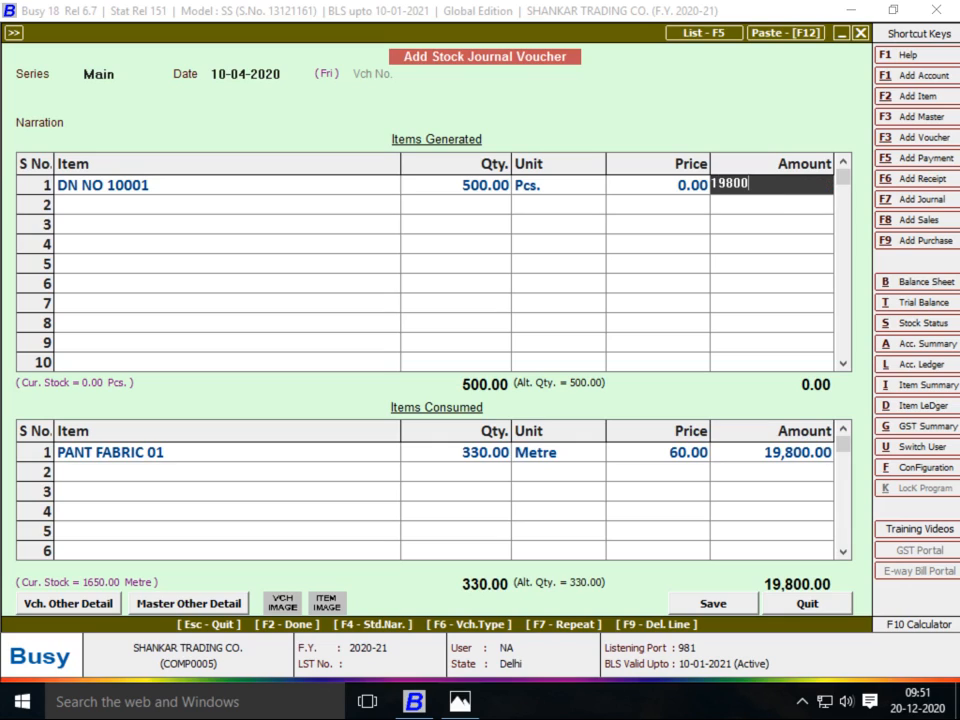
pyautogui.press('Return')
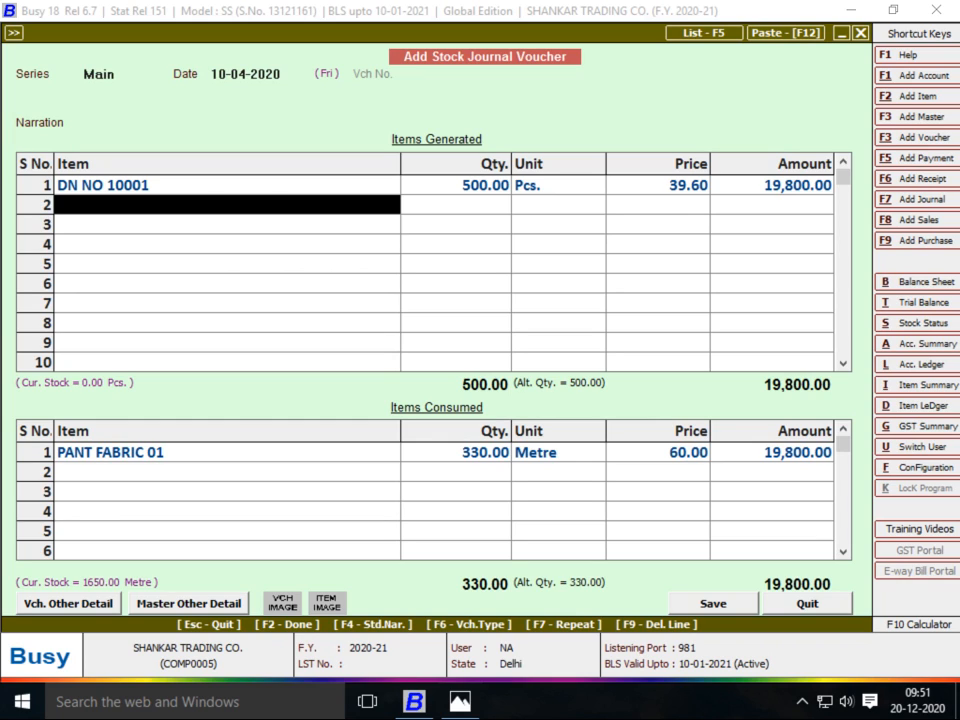
# Save the stock journal voucher
pyautogui.click(772, 452)
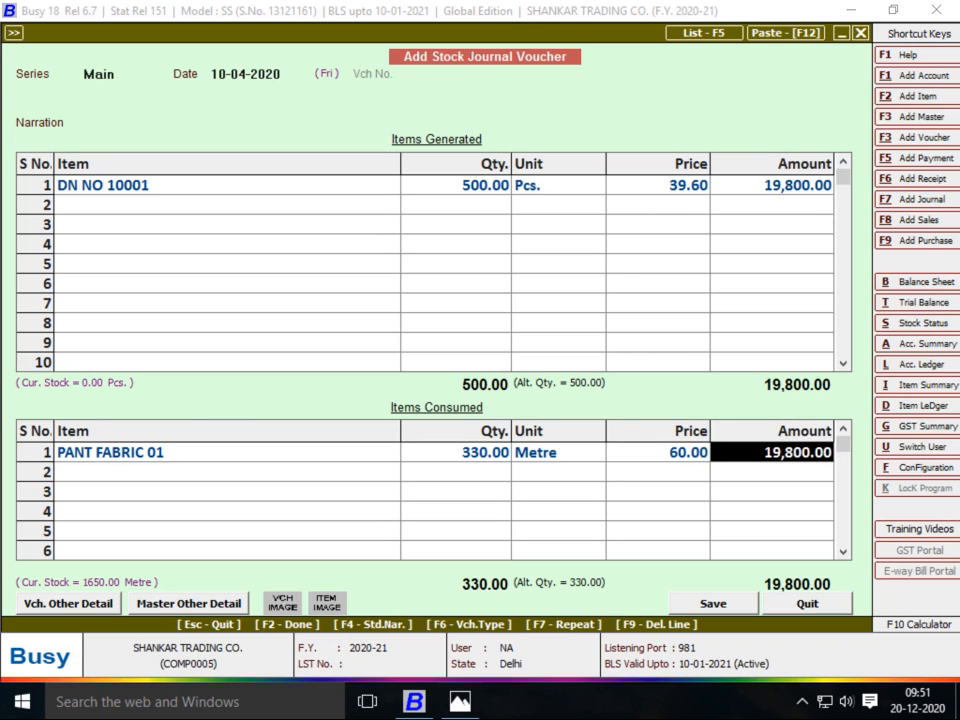
pyautogui.press('F2')
pyautogui.press('Return')
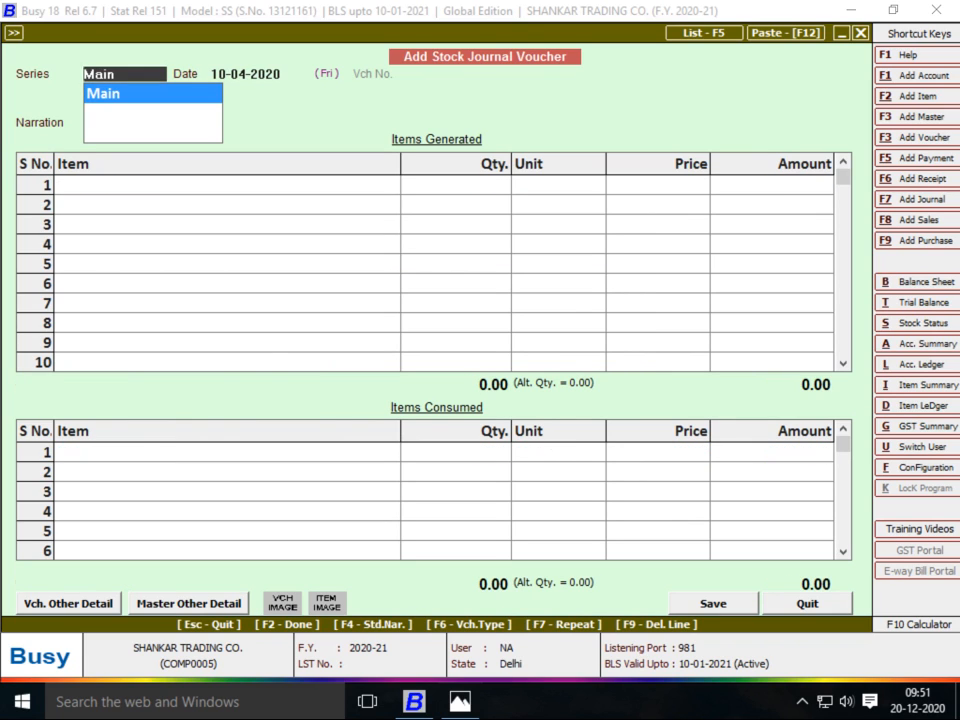
# View the D.No – 10002 sheet in Photos, then start a new item from the voucher's item row
pyautogui.hotkey('alt', 'Tab')
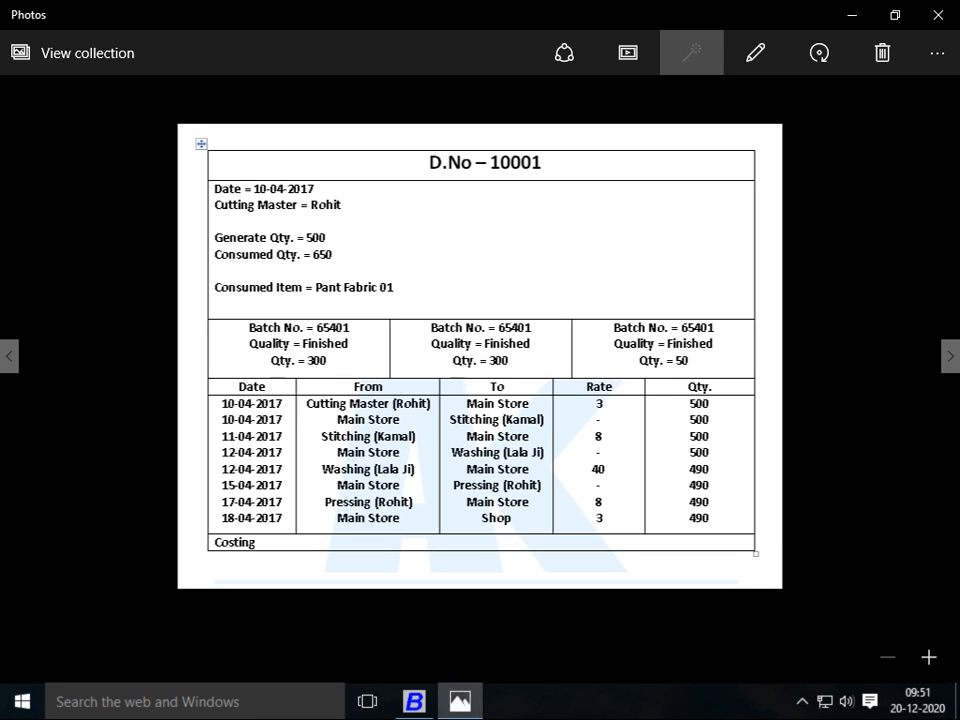
pyautogui.press('Right')
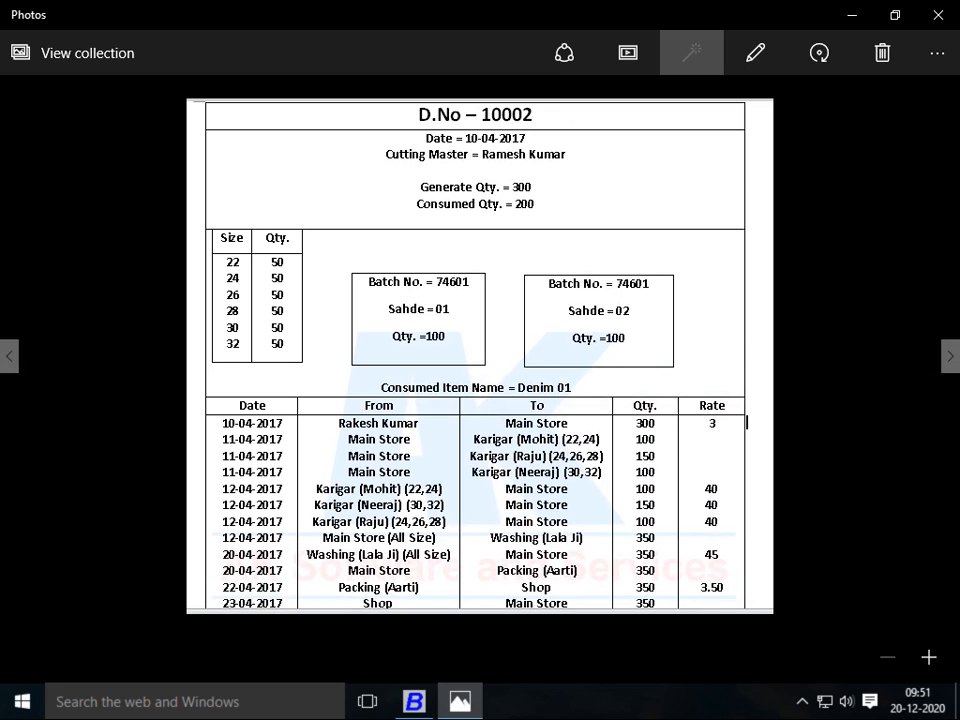
pyautogui.hotkey('alt', 'Tab')
pyautogui.hotkey('alt', 'Tab')
pyautogui.hotkey('alt', 'Tab')
pyautogui.press('Return')
pyautogui.press('Return')
pyautogui.press('Return')
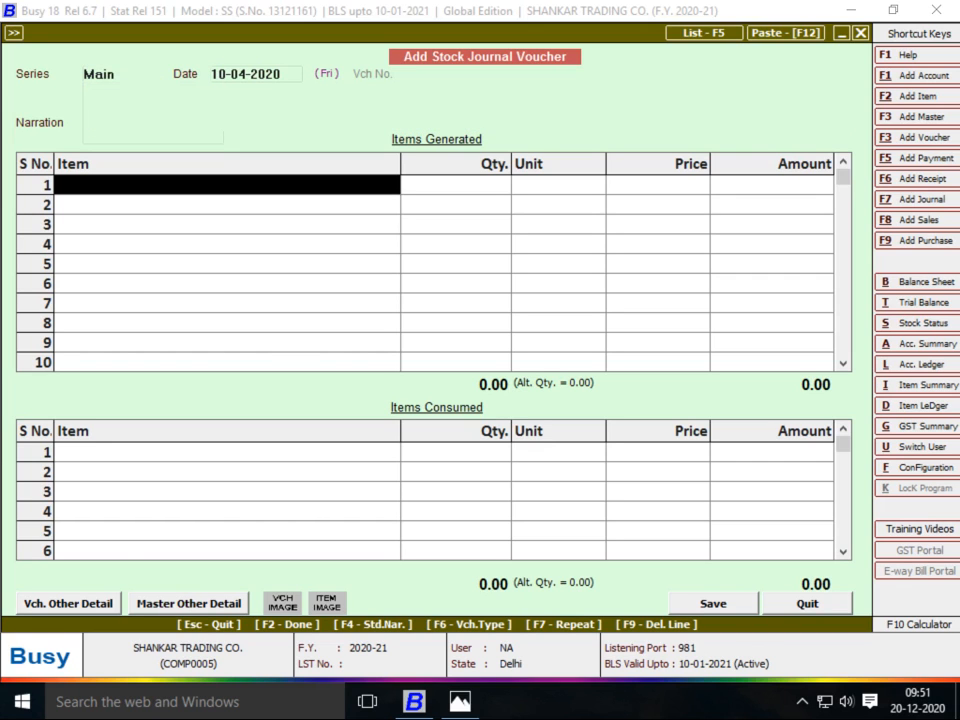
pyautogui.hotkey('alt', 'F2')
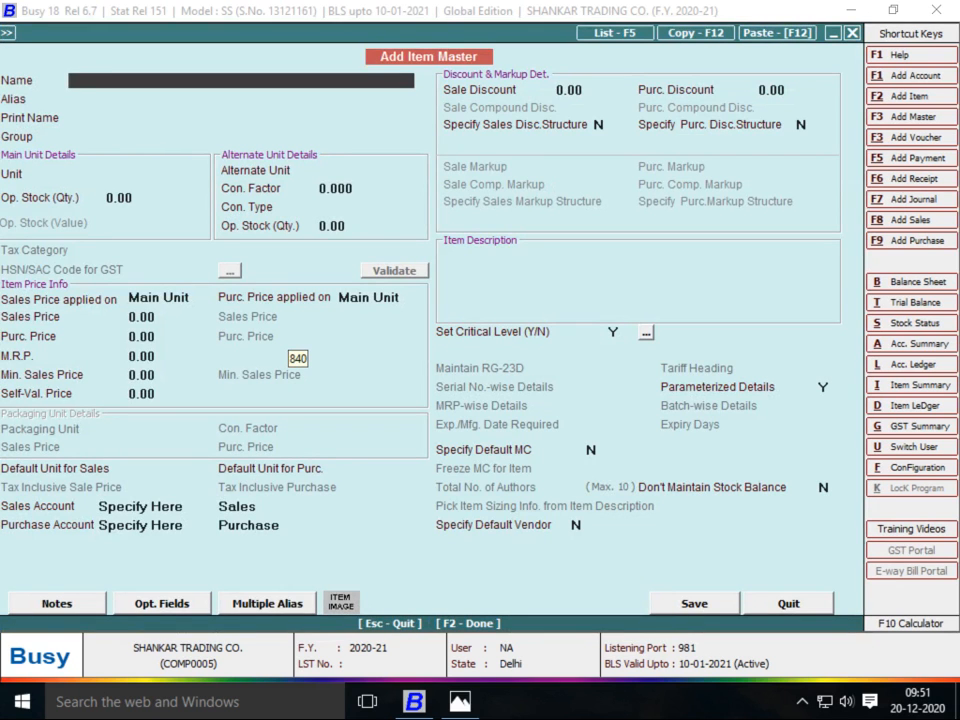
# Name the new item DN NO 10002 and select FINISH GOODS in its group field
pyautogui.write('DN NO 10002')
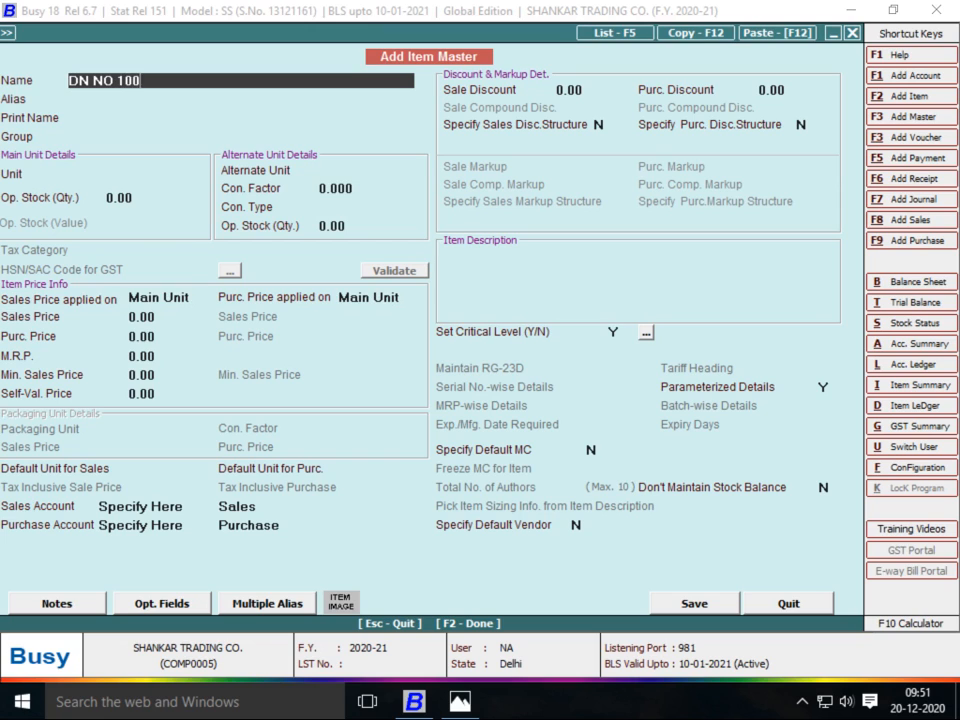
pyautogui.press('Return')
pyautogui.press('Return')
pyautogui.press('Return')
pyautogui.write('F')
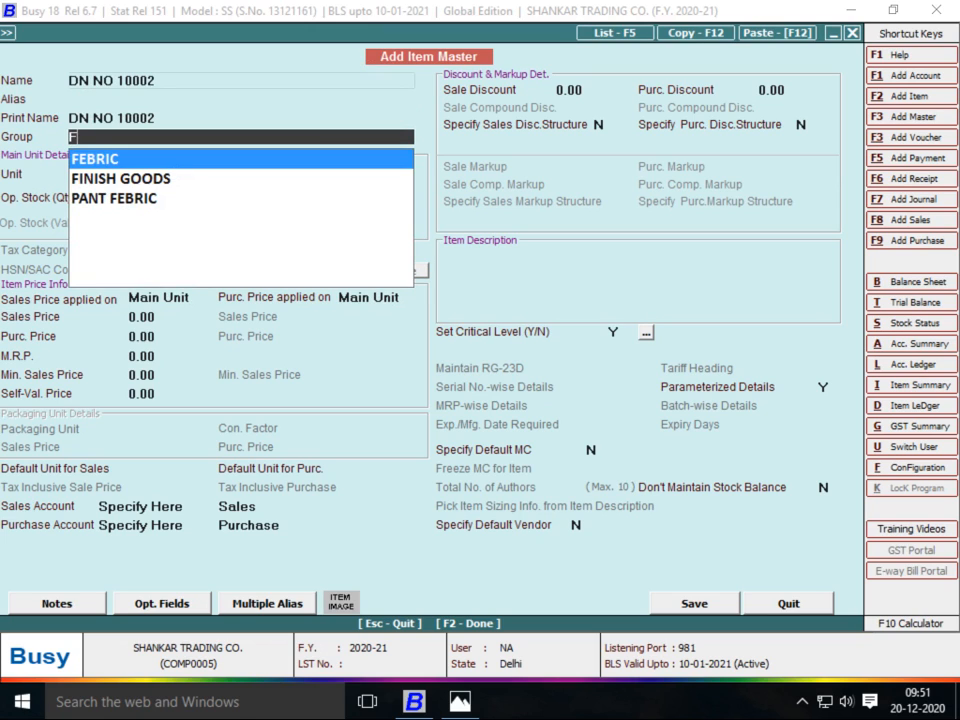
pyautogui.press('Down')
pyautogui.press('Return')
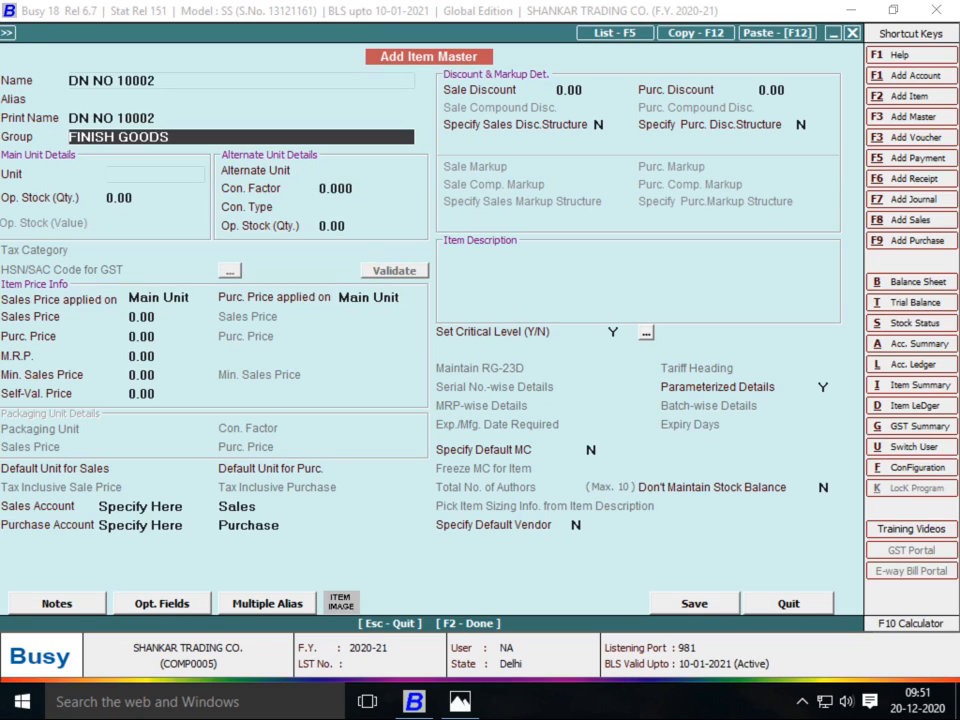
pyautogui.press('F3')
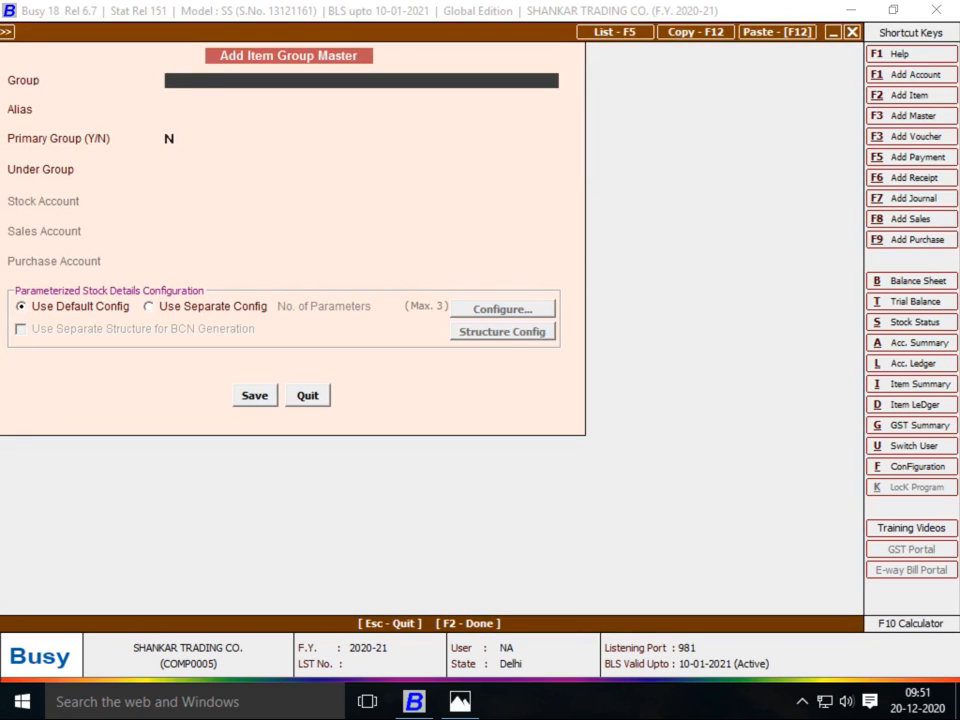
# Name the new group FINISH GOODS SIZE WISE under General, using its own parameter configuration
pyautogui.write('FINISH GOODS ')
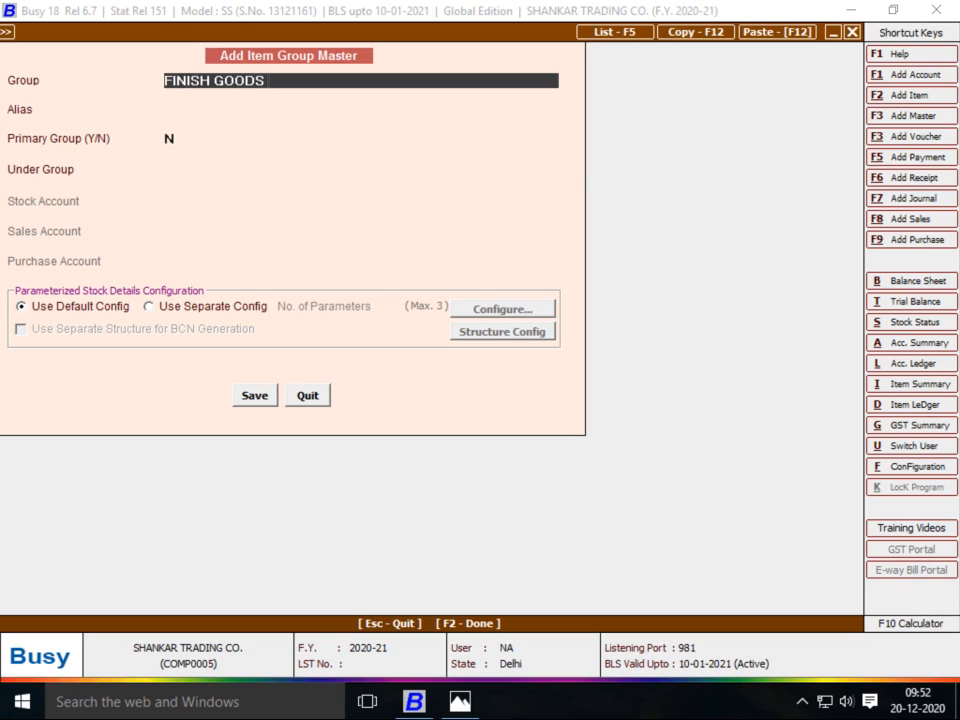
pyautogui.write('SIZE WISE')
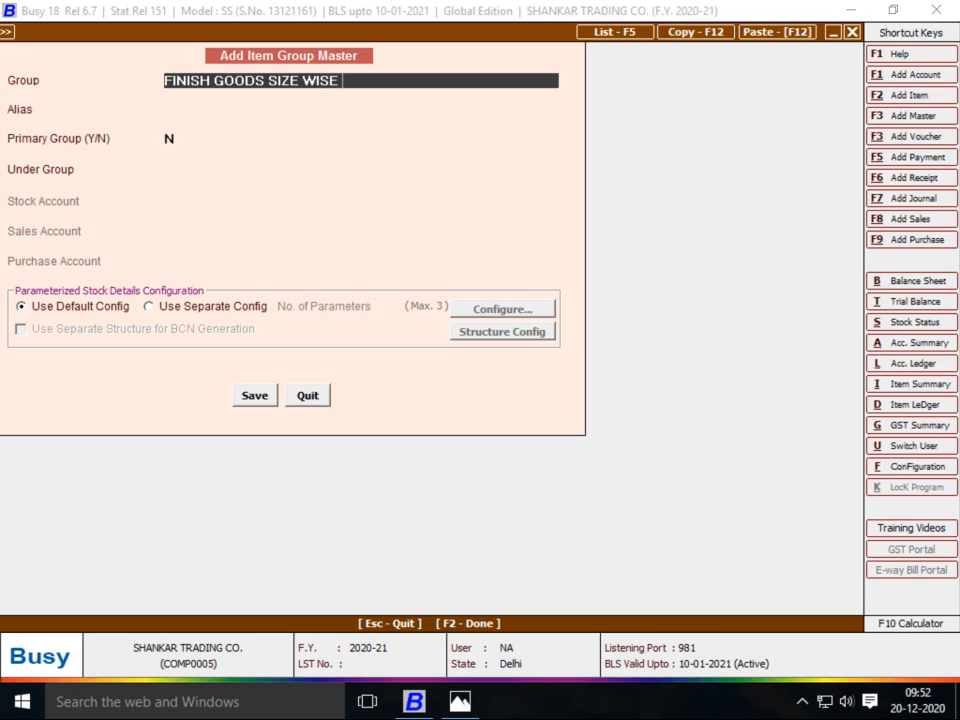
pyautogui.press('Return')
pyautogui.press('Return')
pyautogui.press('Down')
pyautogui.press('Down')
pyautogui.press('Return')
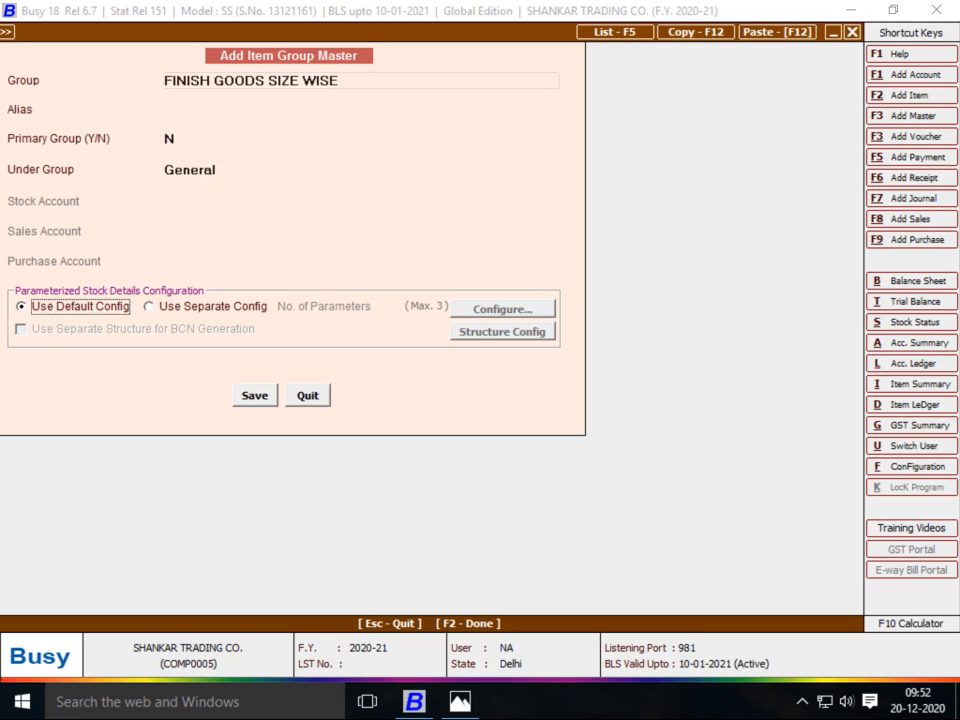
pyautogui.press('Right')
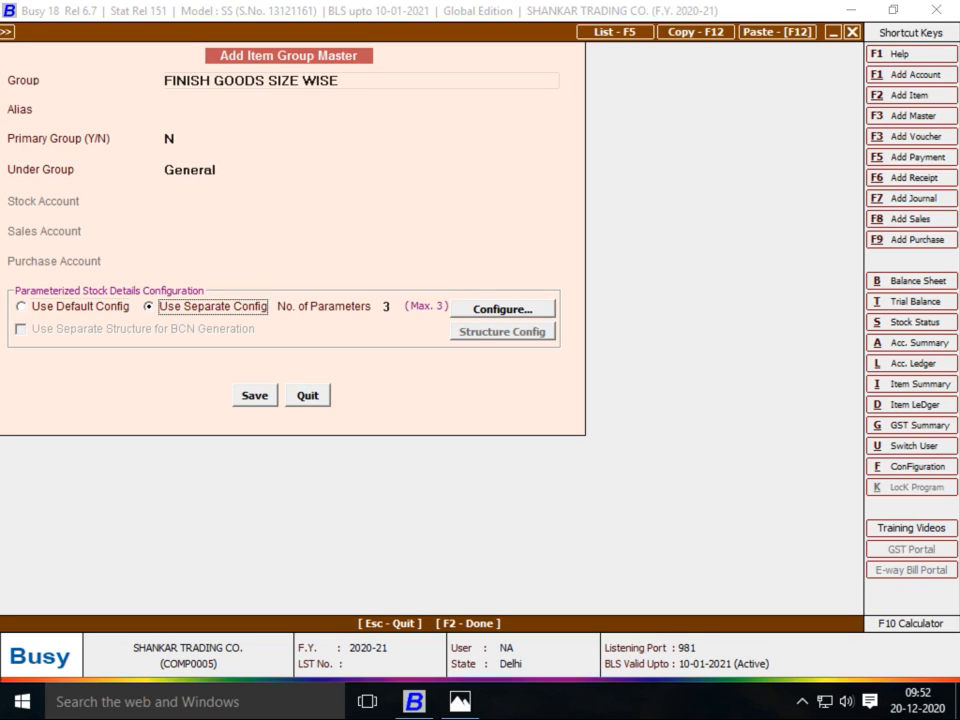
pyautogui.hotkey('alt', 'Tab')
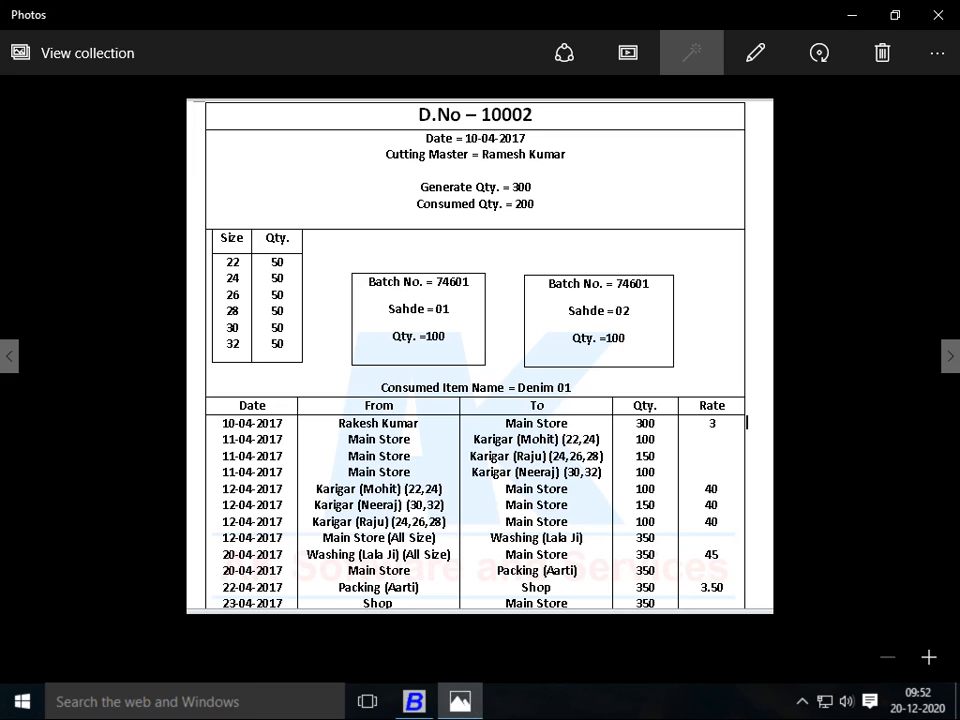
pyautogui.hotkey('alt', 'Tab')
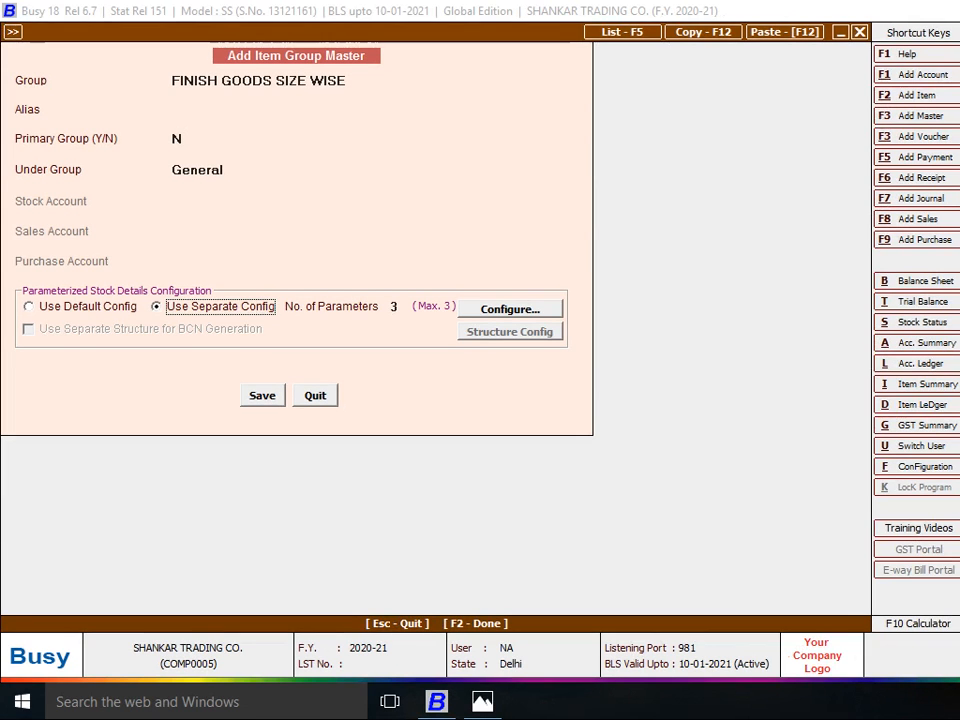
# Configure a single 20-character SIZE parameter and save the item group
pyautogui.click(505, 309)
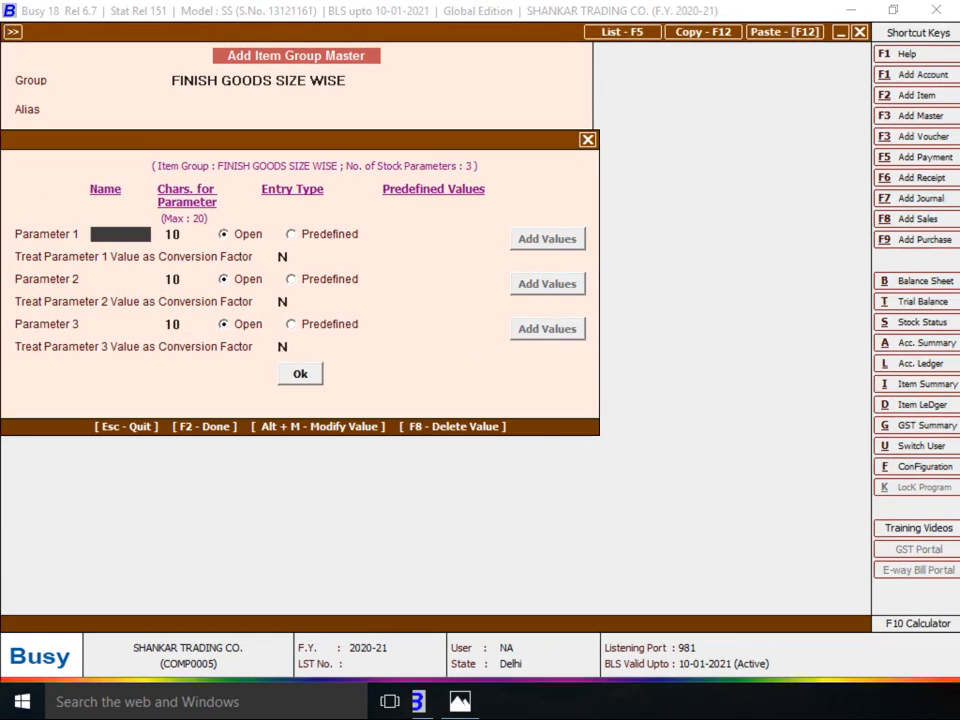
pyautogui.press('F2')
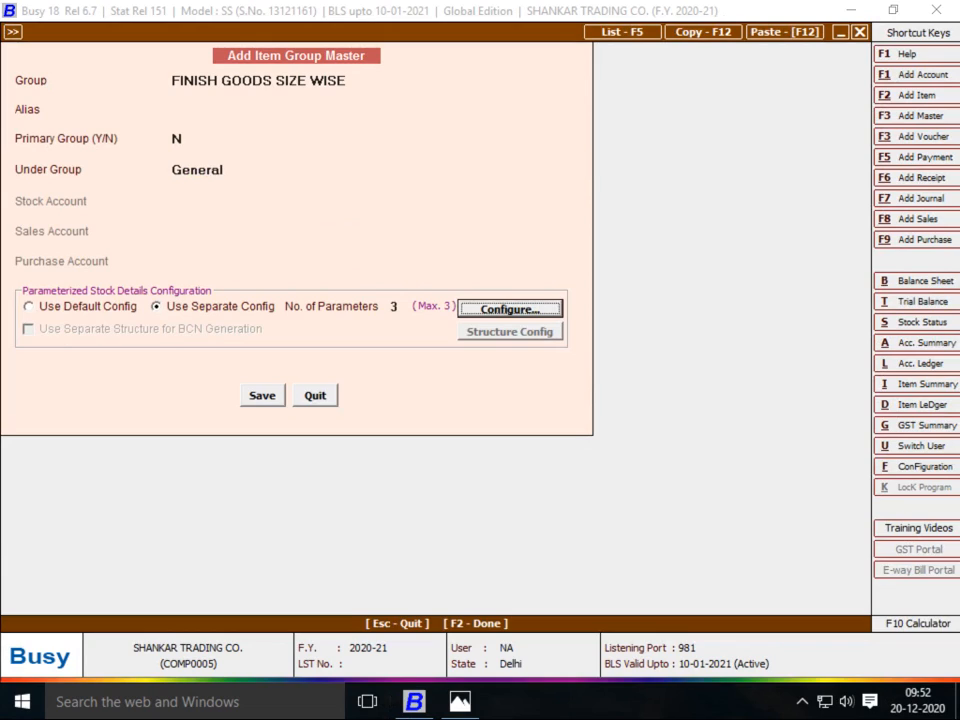
pyautogui.click(399, 307)
pyautogui.press('BackSpace')
pyautogui.write('1')
pyautogui.press('Return')
pyautogui.press('Return')
pyautogui.write('SIZE')
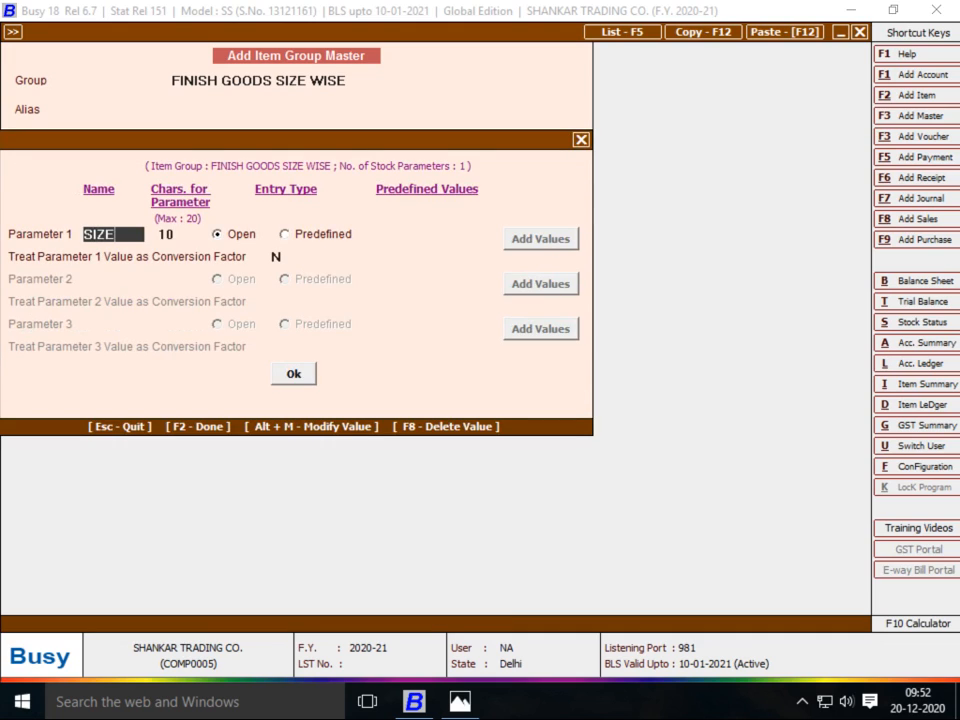
pyautogui.press('Return')
pyautogui.write('20')
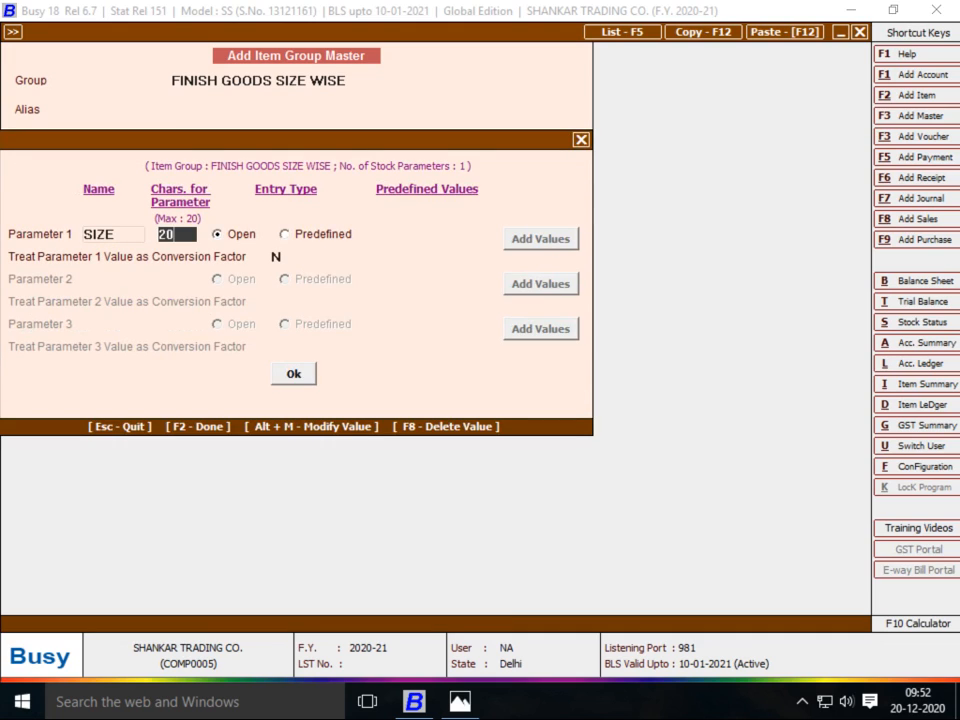
pyautogui.press('Return')
pyautogui.press('F2')
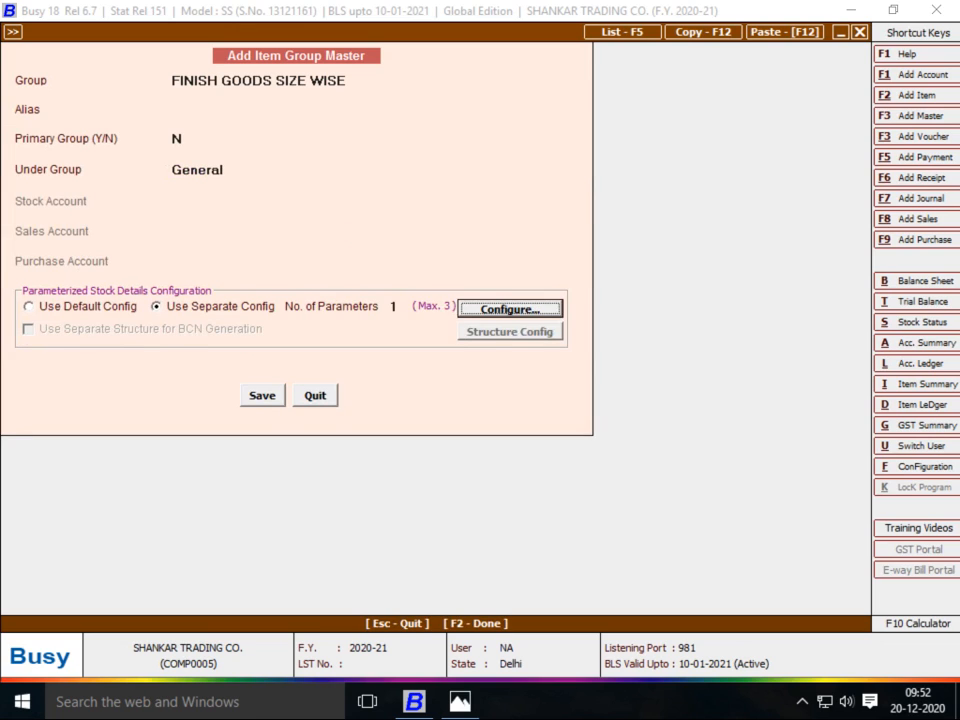
pyautogui.press('F2')
pyautogui.press('Return')
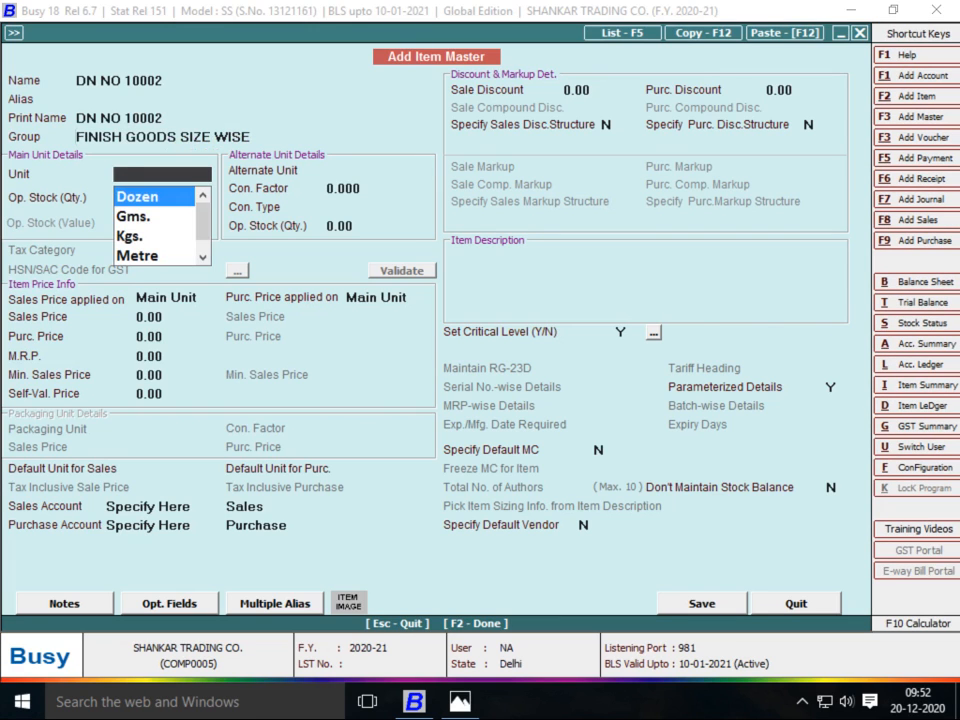
# Give DN NO 10002 the unit Pcs., no default sales or purchase unit, and save it
pyautogui.write('PC')
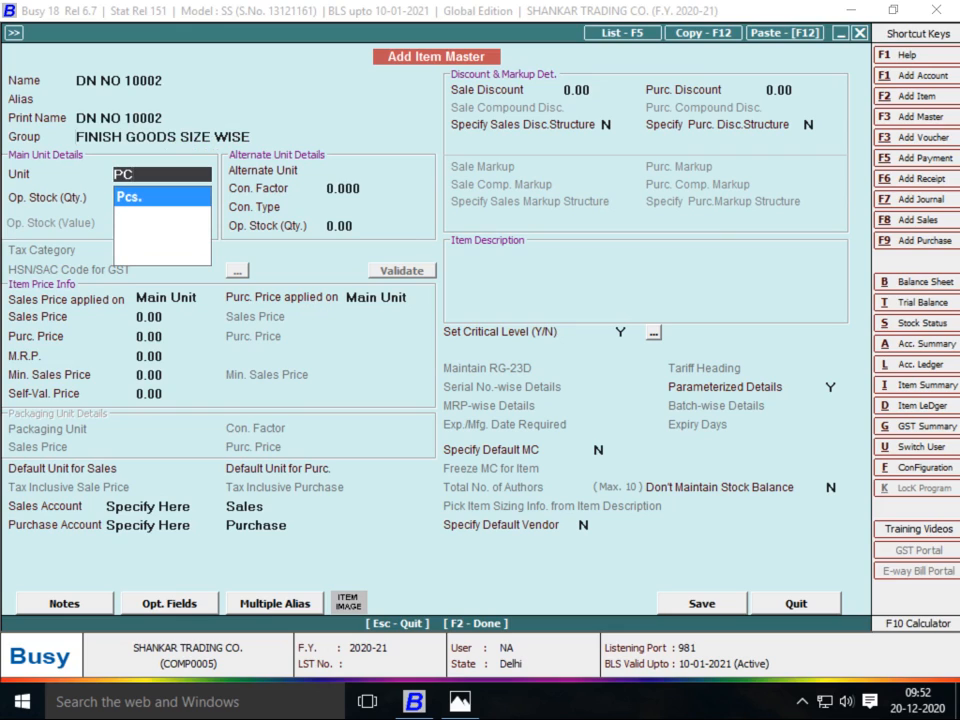
pyautogui.press('Return')
pyautogui.press('Return')
pyautogui.press('Return')
pyautogui.press('Return')
pyautogui.press('Return')
pyautogui.press('Return')
pyautogui.press('Return')
pyautogui.press('Return')
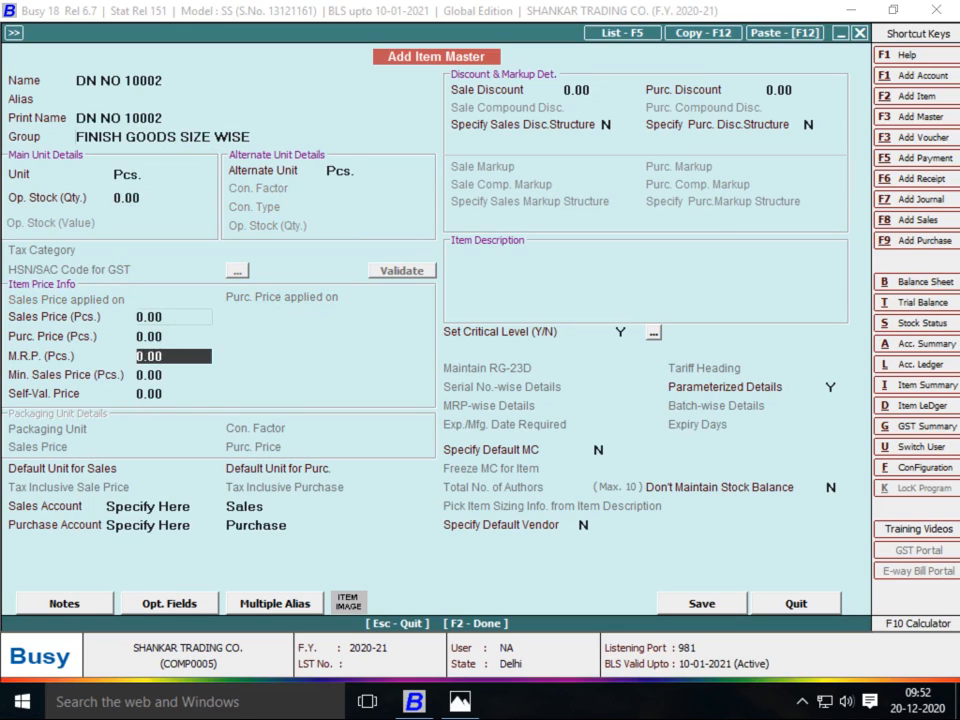
pyautogui.press('Return')
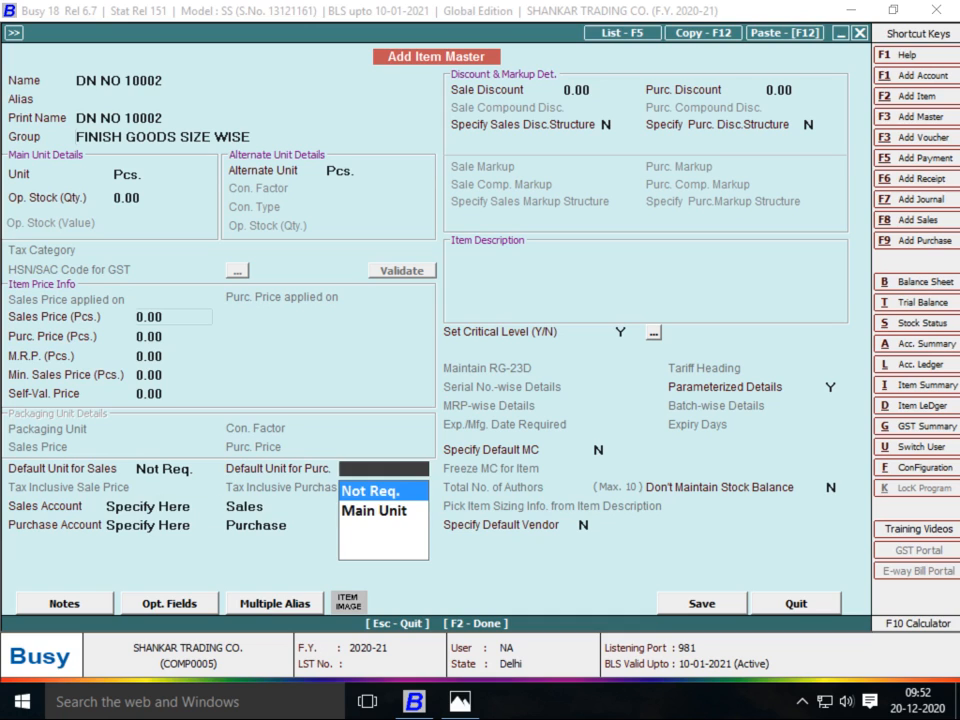
pyautogui.press('Return')
pyautogui.press('Return')
pyautogui.press('Return')
pyautogui.press('Return')
pyautogui.press('Return')
pyautogui.press('Return')
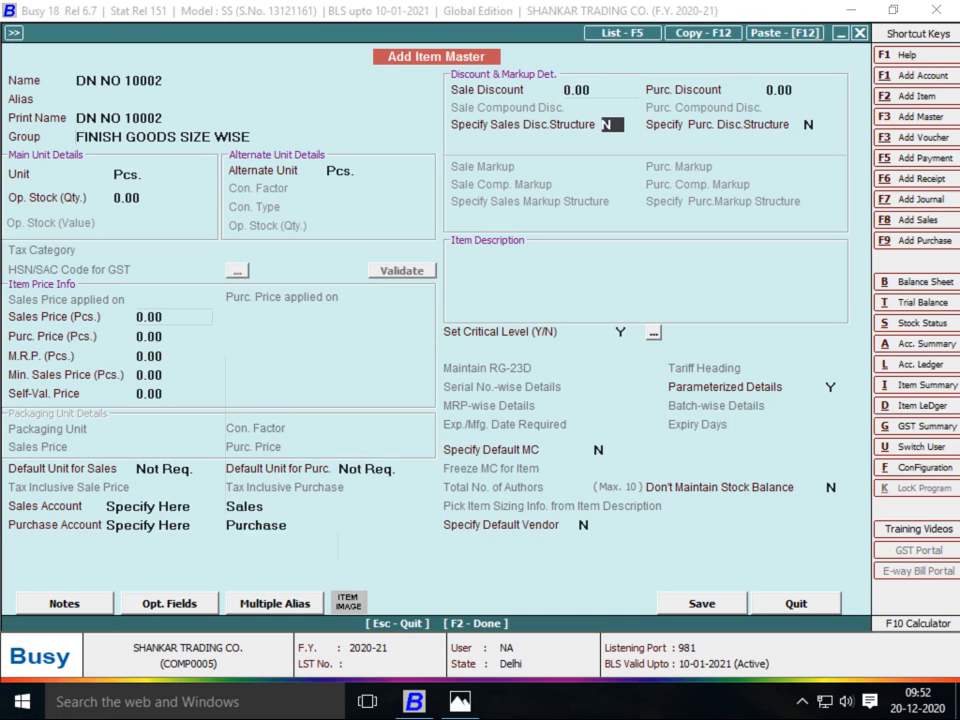
pyautogui.press('F2')
pyautogui.press('Return')
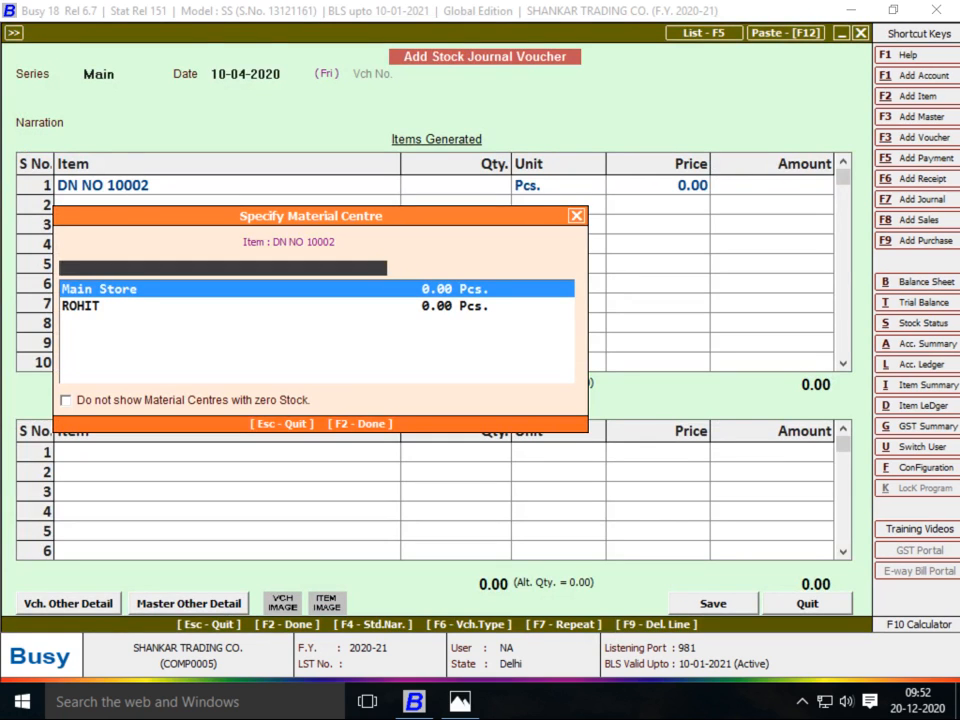
# Start a new material centre named after the job worker, under Production Floors, with stock-transfer accounting on
pyautogui.press('Down')
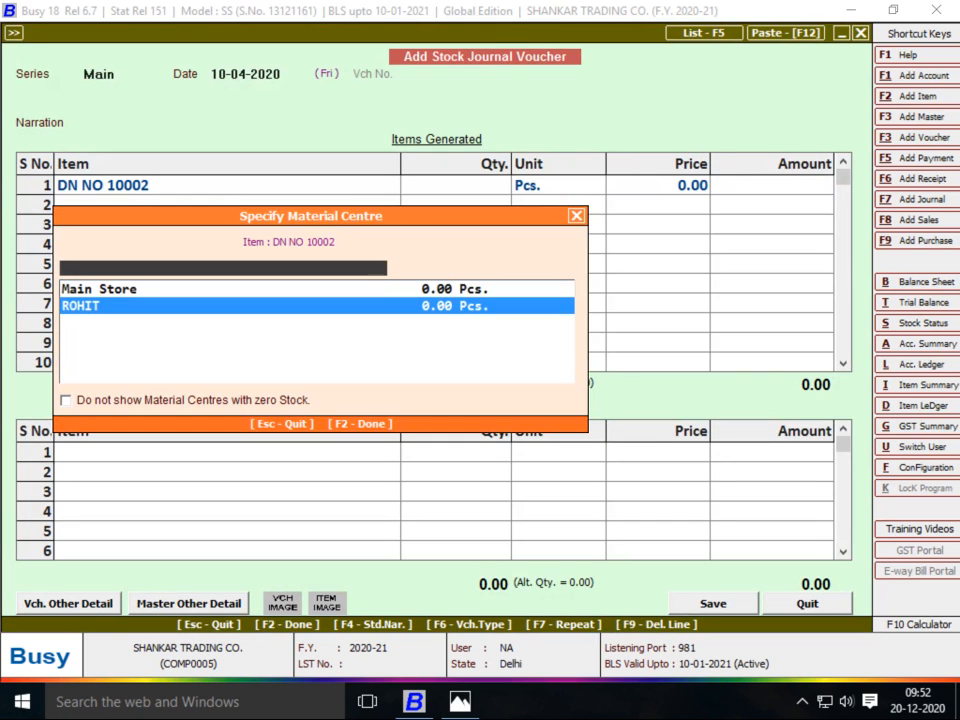
pyautogui.press('F3')
pyautogui.hotkey('alt', 'Tab')
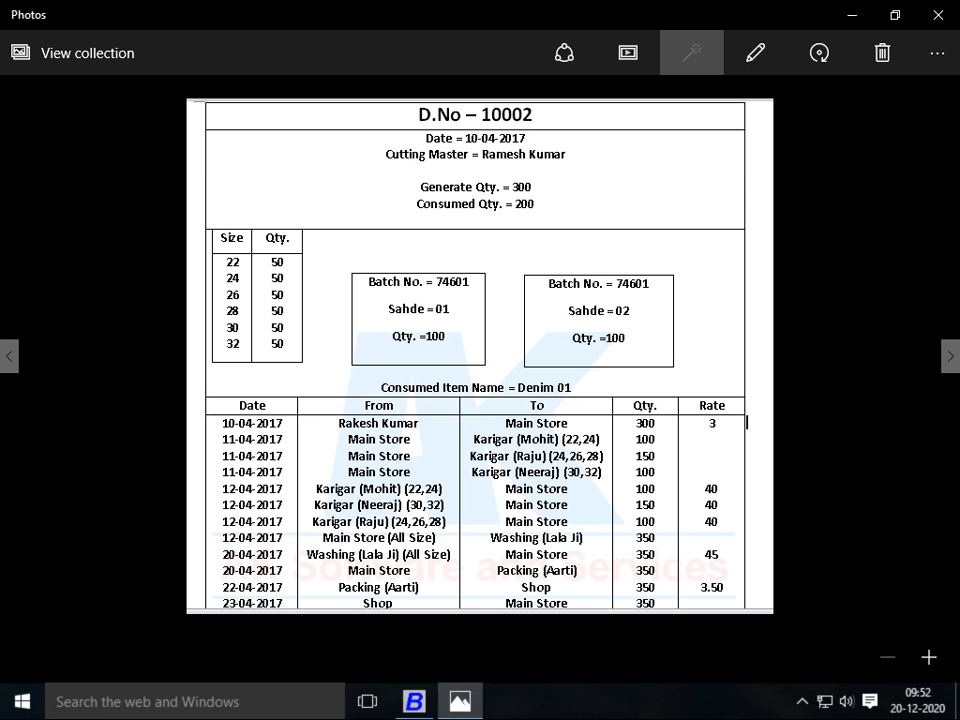
pyautogui.hotkey('alt', 'Tab')
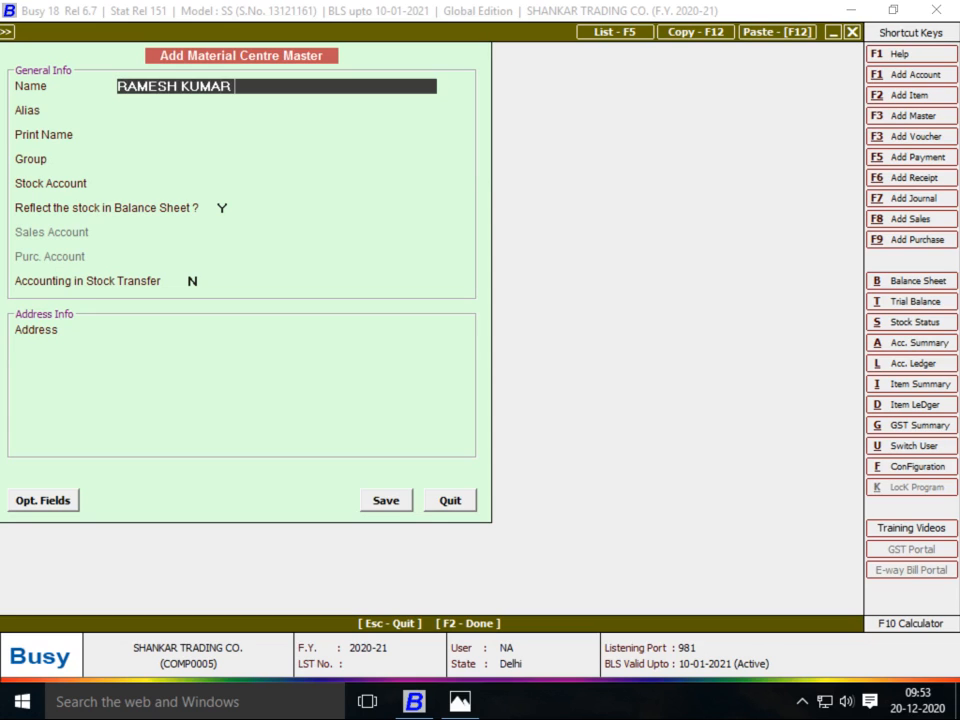
pyautogui.press('Return')
pyautogui.press('Return')
pyautogui.press('Return')
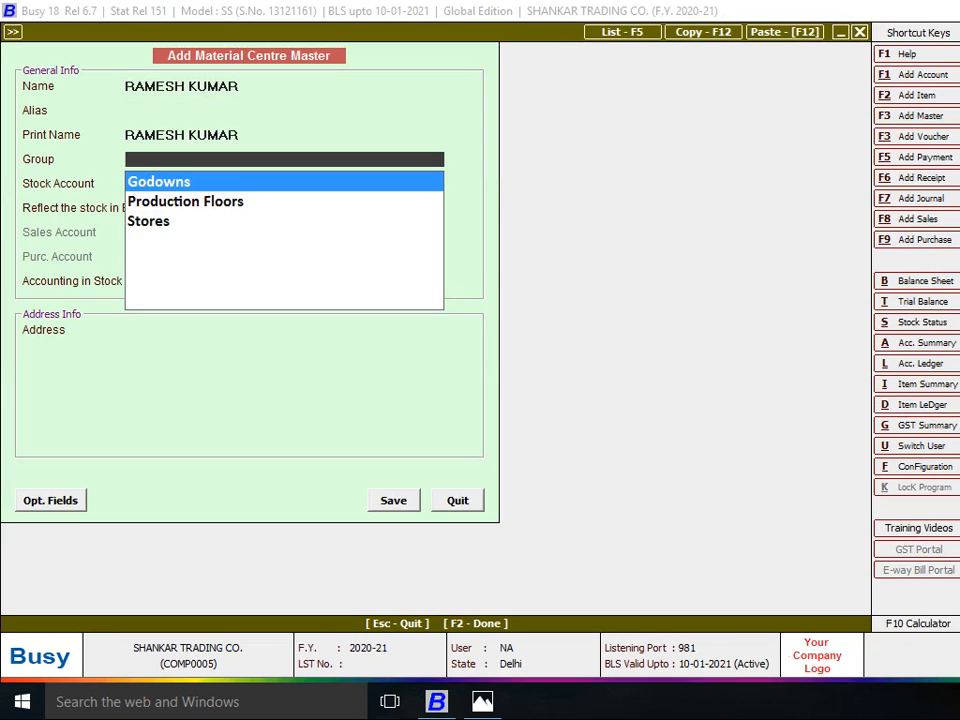
pyautogui.write('PR')
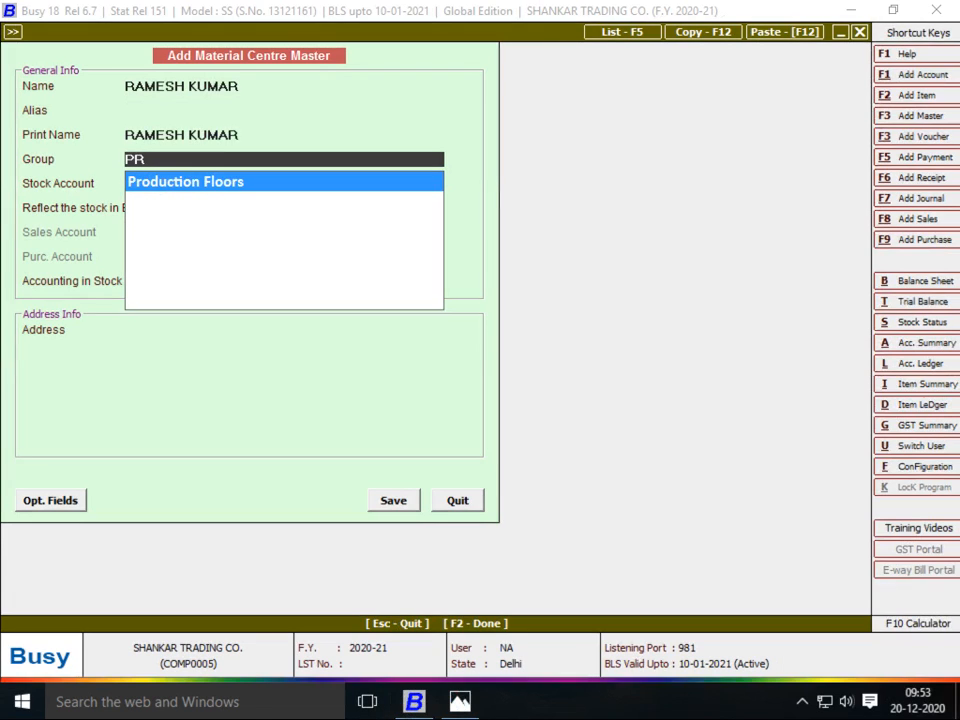
pyautogui.press('Return')
pyautogui.press('Return')
pyautogui.press('Return')
pyautogui.press('Return')
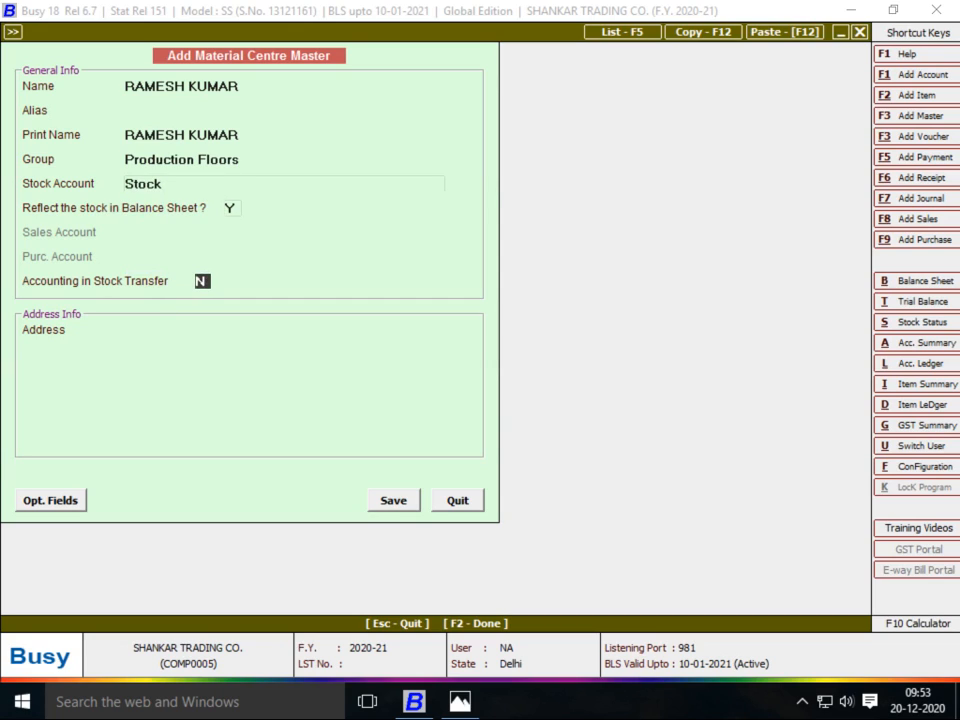
pyautogui.write('Y')
pyautogui.press('Return')
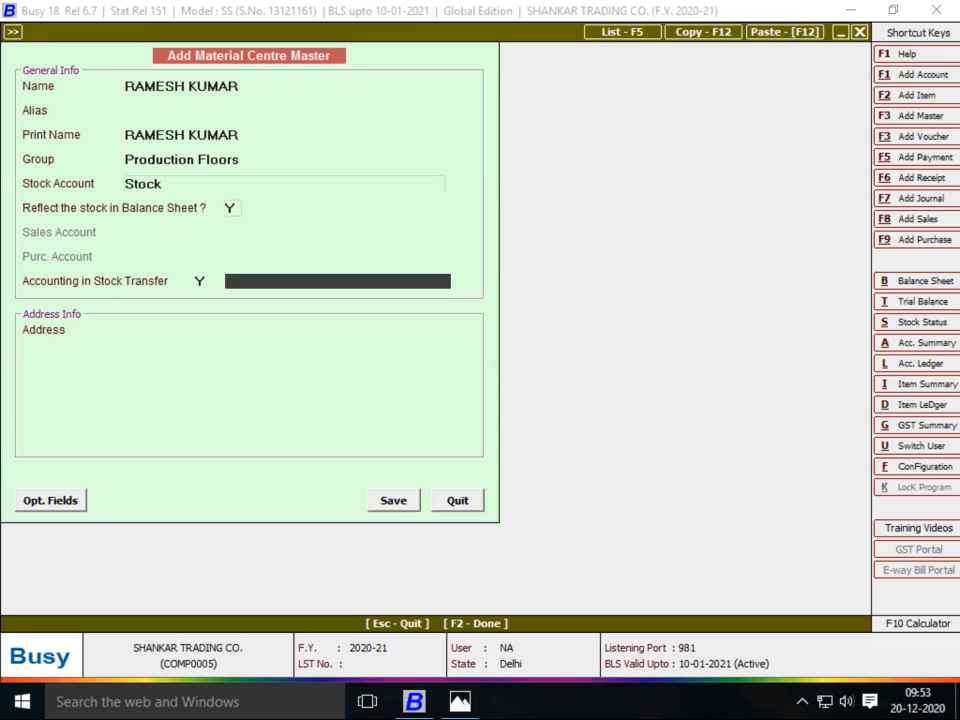
# Create the job worker's account under JOB WORKER, then save the material centre
pyautogui.press('F3')
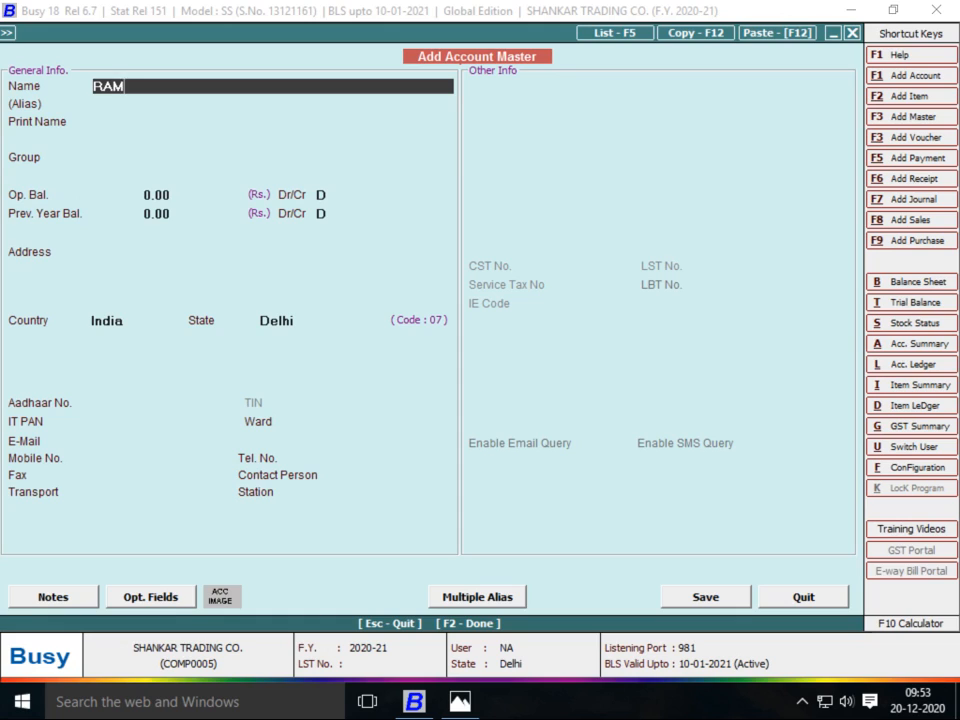
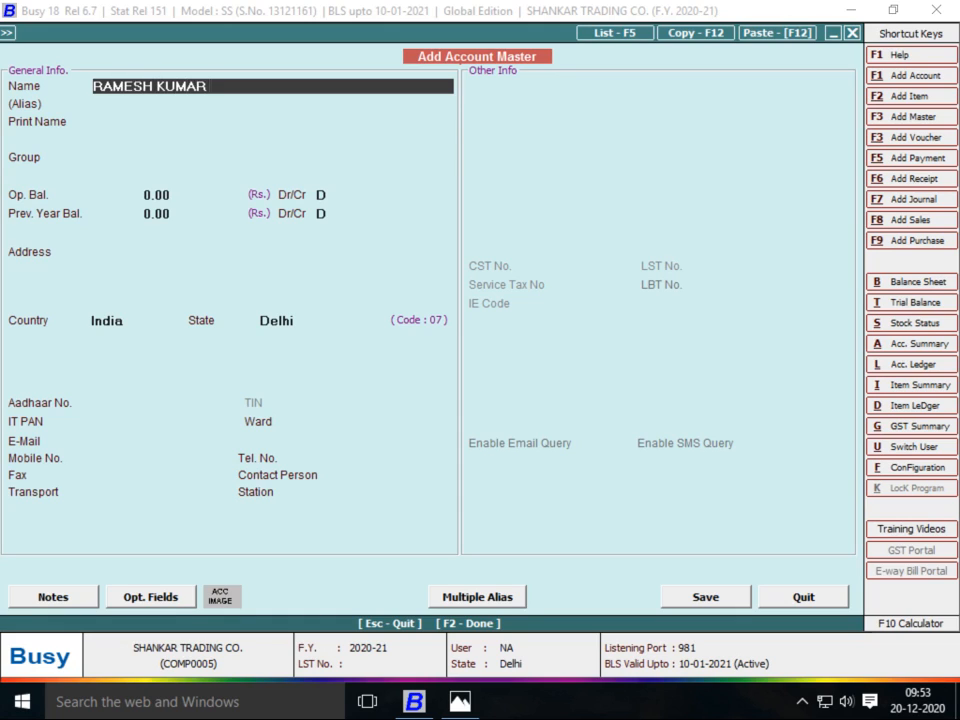
pyautogui.press('Return')
pyautogui.press('Return')
pyautogui.write('JOB')
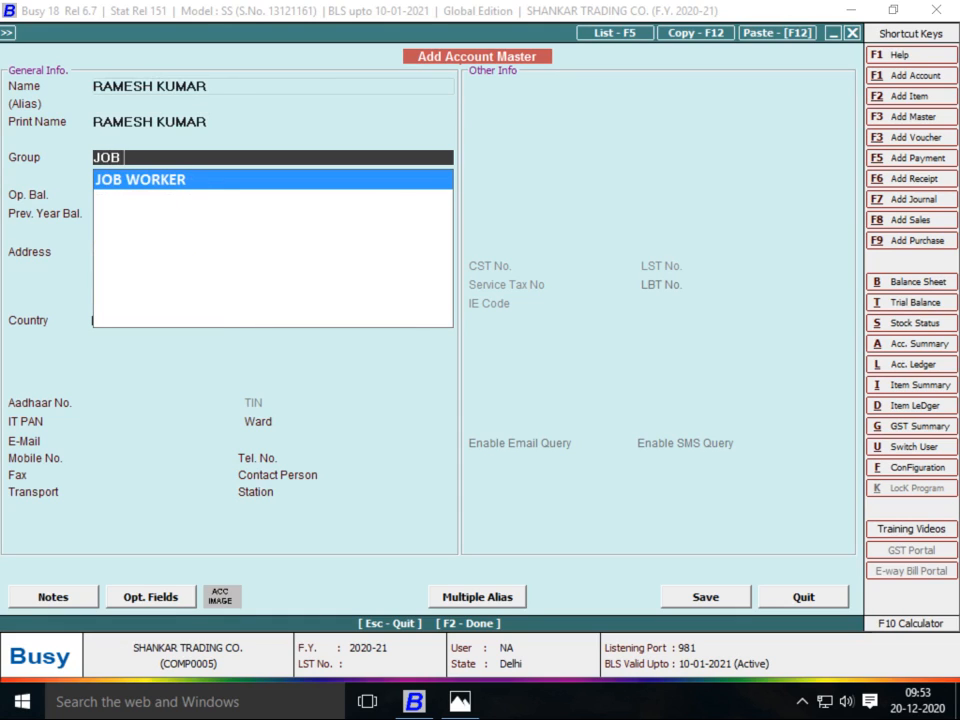
pyautogui.press('Return')
pyautogui.press('Return')
pyautogui.press('Return')
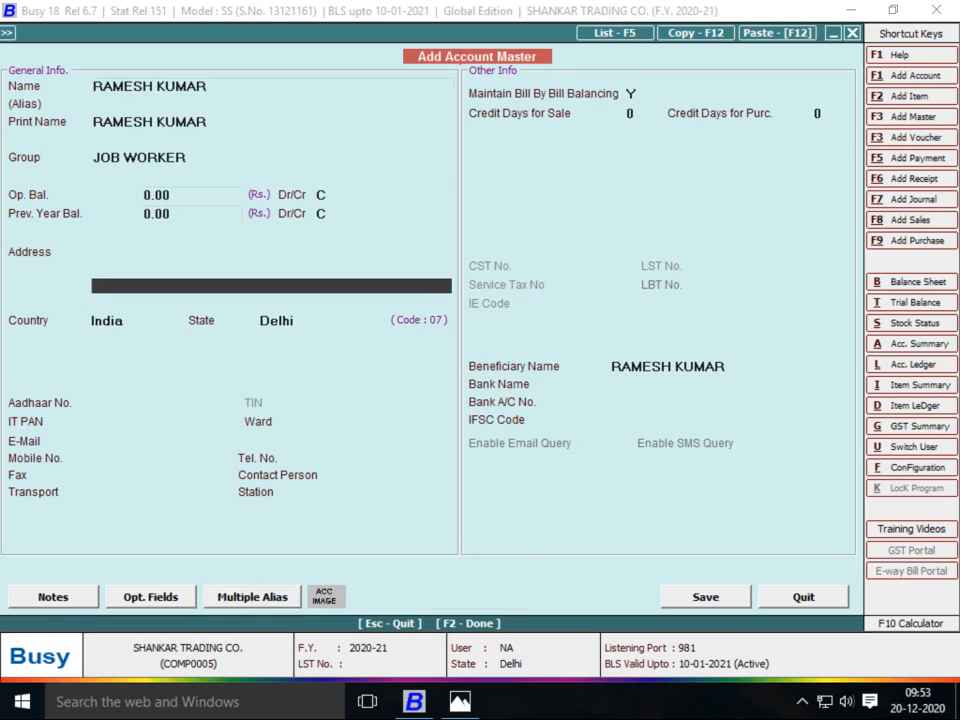
pyautogui.press('Return')
pyautogui.write('N')
pyautogui.press('Return')
pyautogui.press('F2')
pyautogui.press('Return')
pyautogui.press('Return')
pyautogui.press('Return')
pyautogui.press('Return')
pyautogui.press('Return')
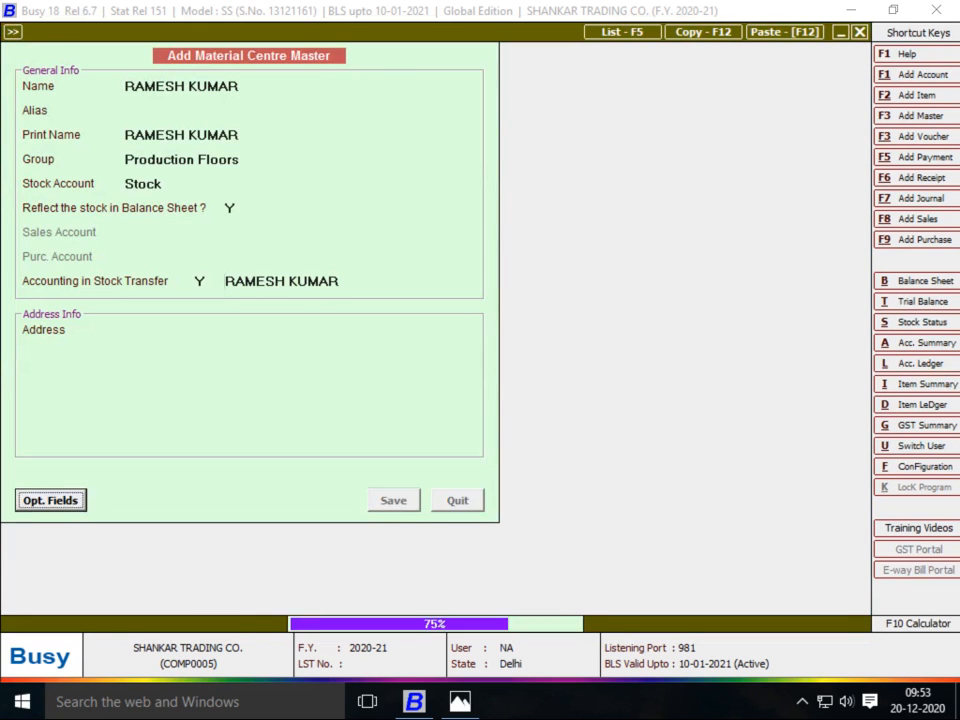
pyautogui.press('Return')
pyautogui.press('Return')
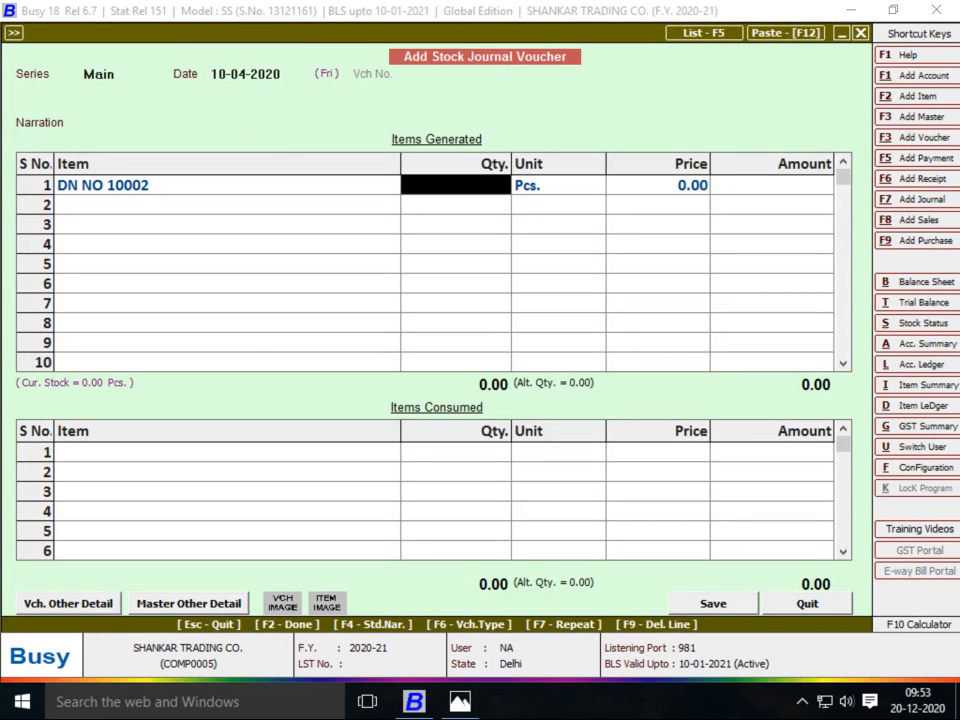
# Enter 300 as the generated quantity of DN NO 10002
pyautogui.hotkey('alt', 'Tab')
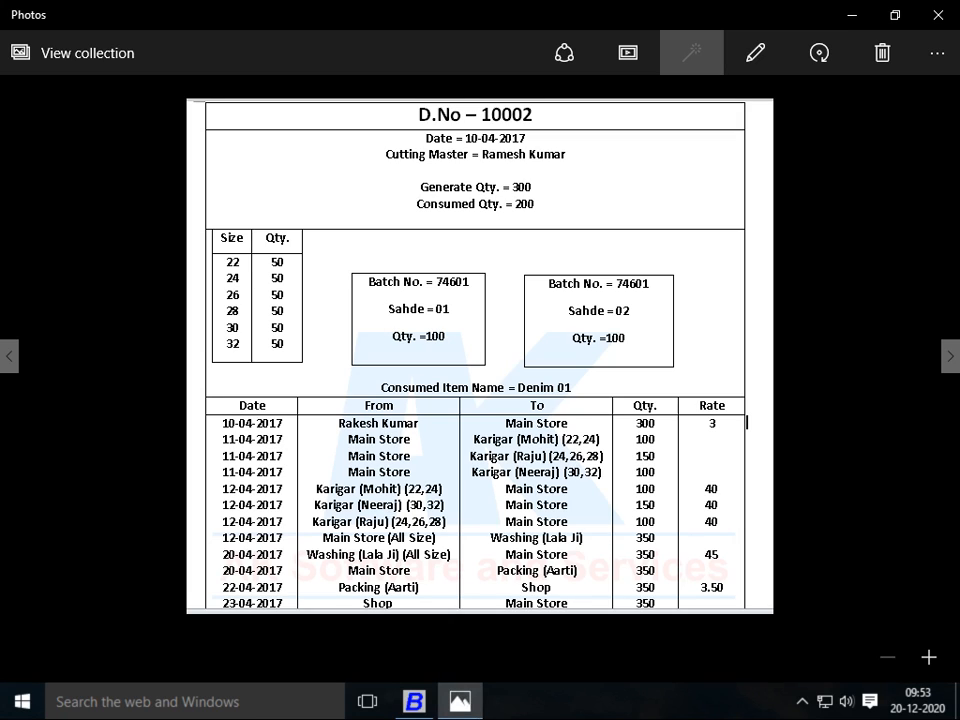
pyautogui.hotkey('alt', 'Tab')
pyautogui.write('300')
pyautogui.press('Return')
pyautogui.press('Return')
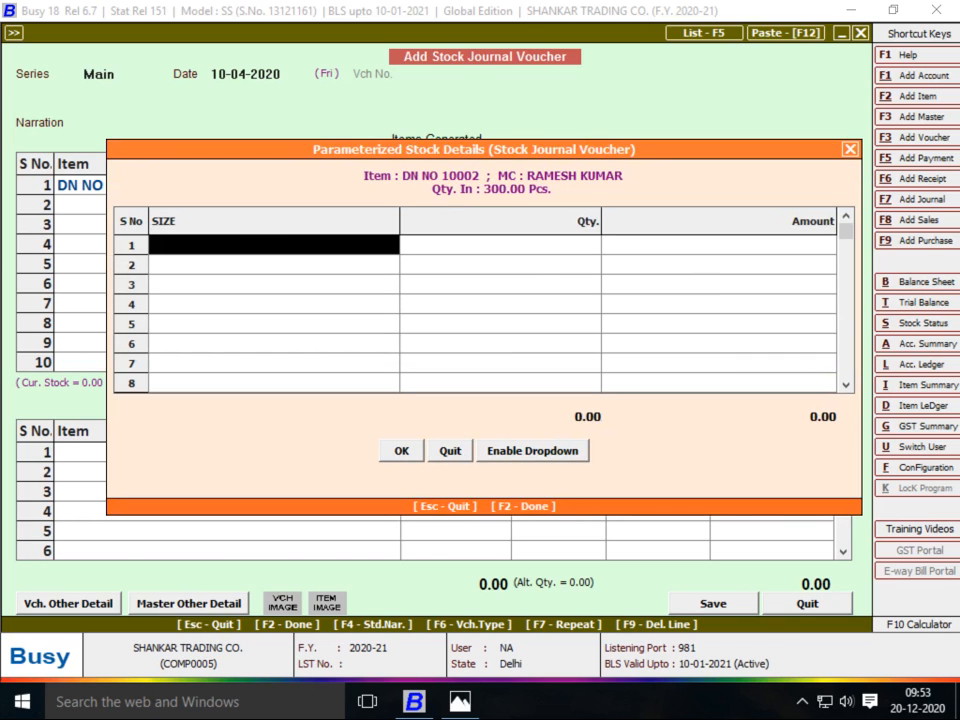
# Enter sizes 22, 24 and 26 at quantity 50 each in the size breakup
pyautogui.hotkey('alt', 'Tab')
pyautogui.hotkey('alt', 'Tab')
pyautogui.write('22')
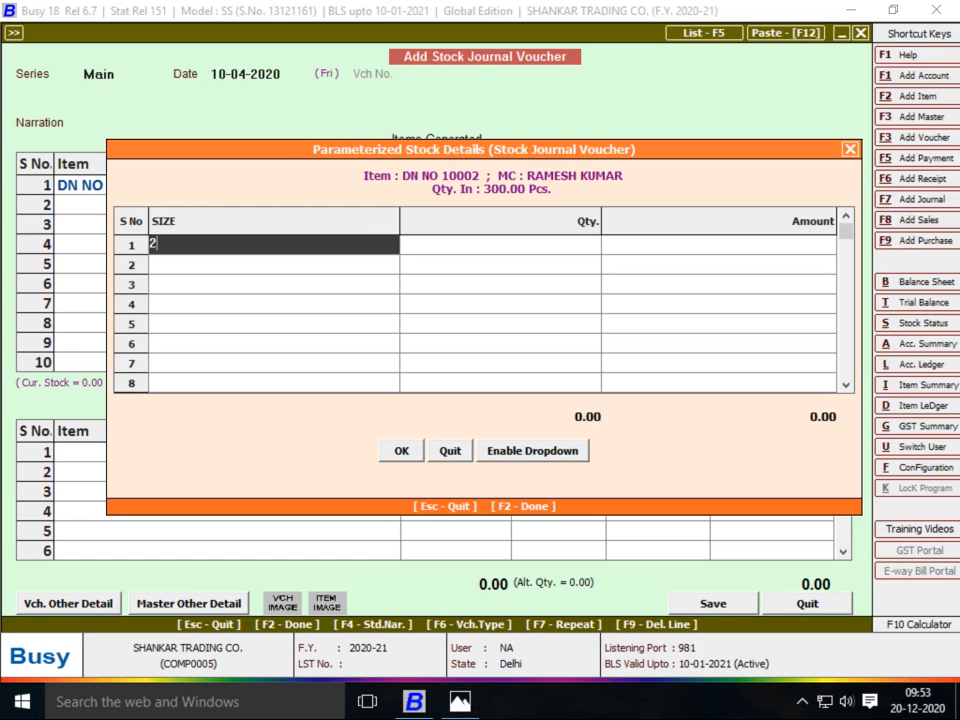
pyautogui.press('Return')
pyautogui.hotkey('alt', 'Tab')
pyautogui.hotkey('alt', 'Tab')
pyautogui.write('50')
pyautogui.press('Return')
pyautogui.press('Return')
pyautogui.write('24')
pyautogui.press('Return')
pyautogui.write('50')
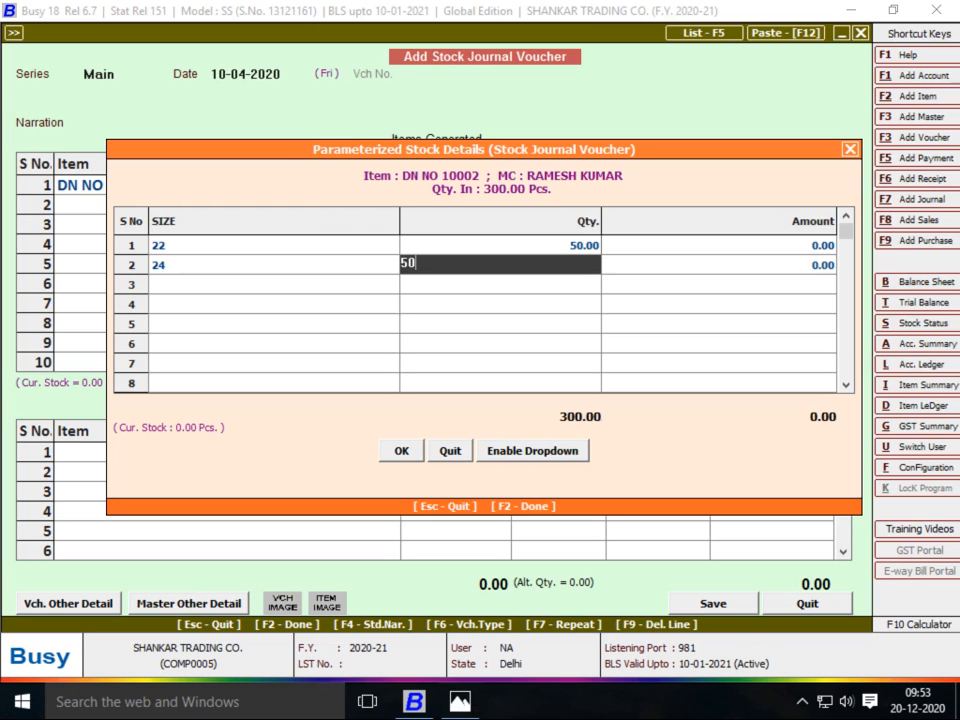
pyautogui.press('Return')
pyautogui.press('Return')
pyautogui.write('26')
pyautogui.hotkey('alt', 'Tab')
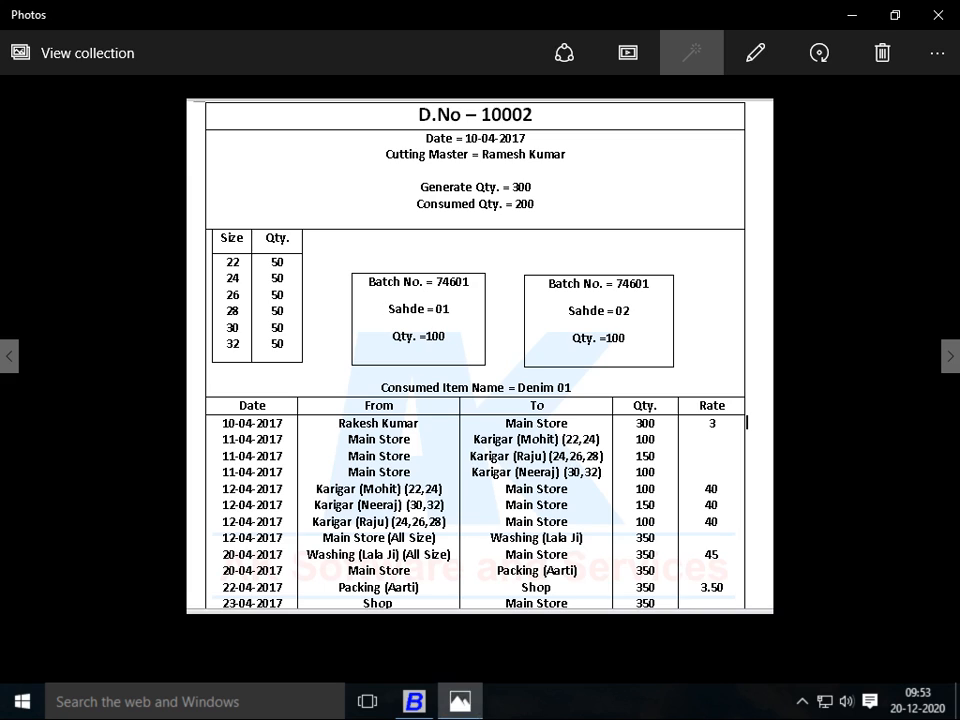
pyautogui.hotkey('alt', 'Tab')
pyautogui.press('Return')
pyautogui.write('50')
pyautogui.press('Return')
pyautogui.press('Return')
# Add sizes 28, 30 and 32 at 50 each and close the size breakup
pyautogui.hotkey('alt', 'Tab')
pyautogui.hotkey('alt', 'Tab')
pyautogui.write('28')
pyautogui.press('Return')
pyautogui.write('50')
pyautogui.press('Return')
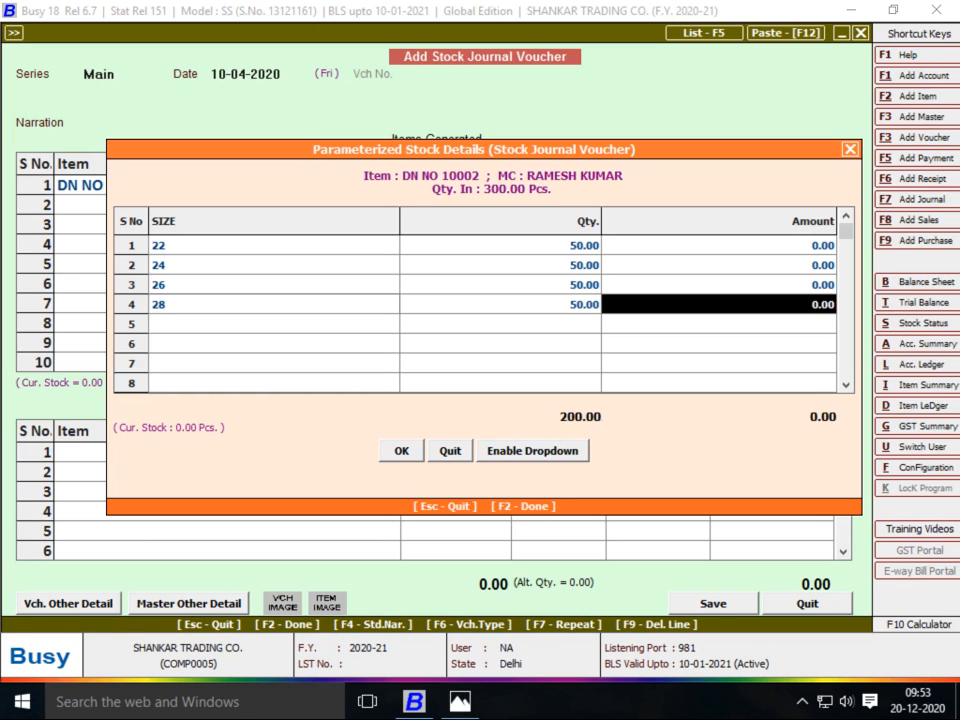
pyautogui.press('Return')
pyautogui.hotkey('alt', 'Tab')
pyautogui.hotkey('alt', 'Tab')
pyautogui.write('30')
pyautogui.press('Return')
pyautogui.write('50')
pyautogui.press('Return')
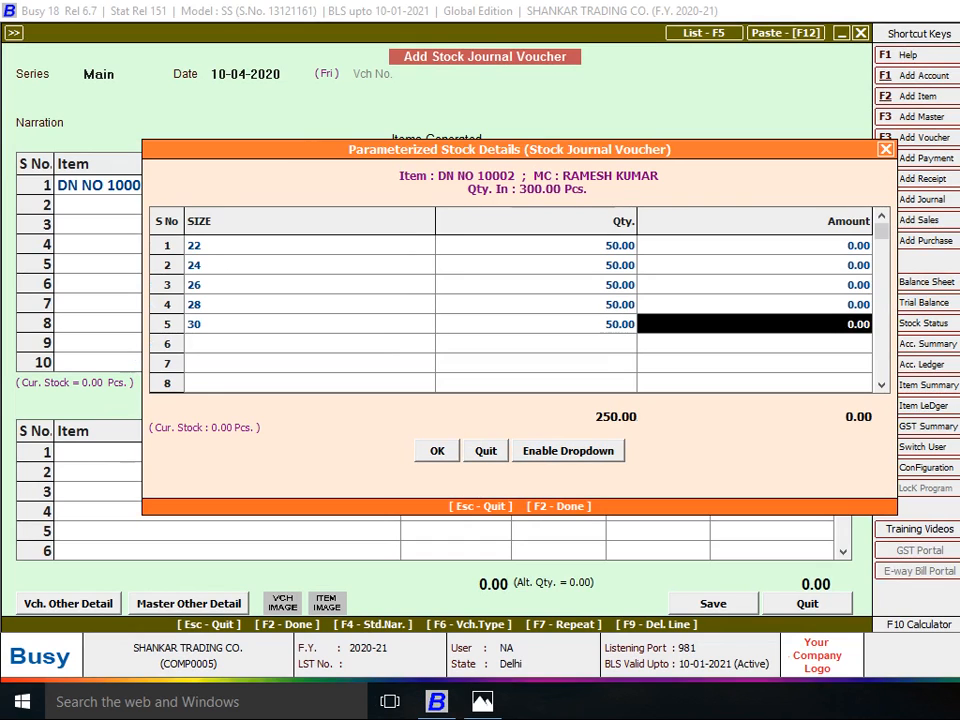
pyautogui.press('Return')
pyautogui.write('32')
pyautogui.press('Return')
pyautogui.write('50')
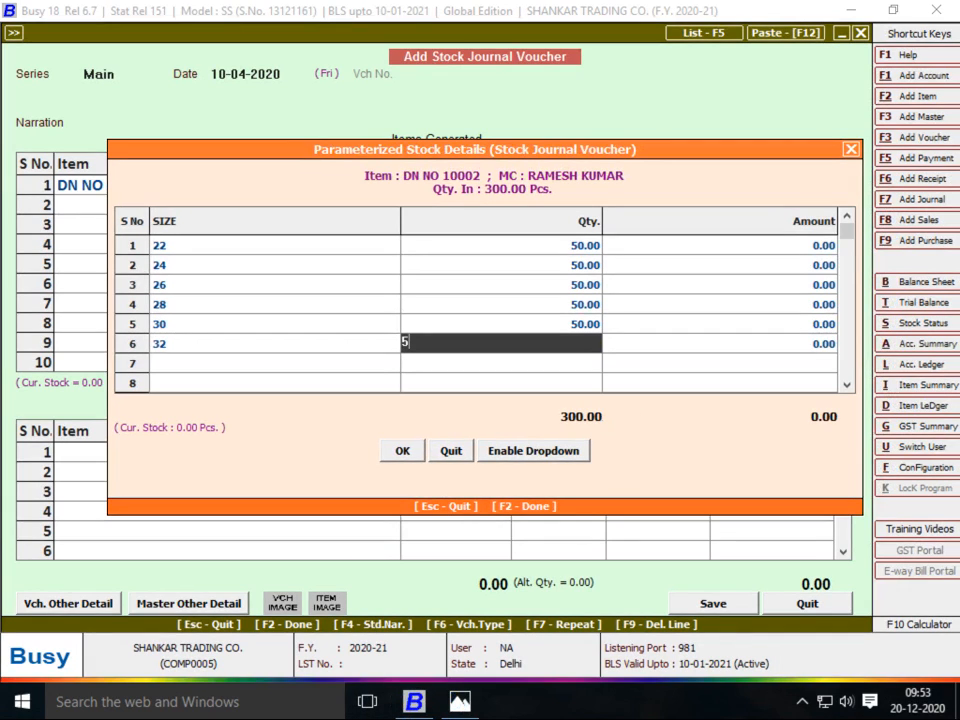
pyautogui.press('Return')
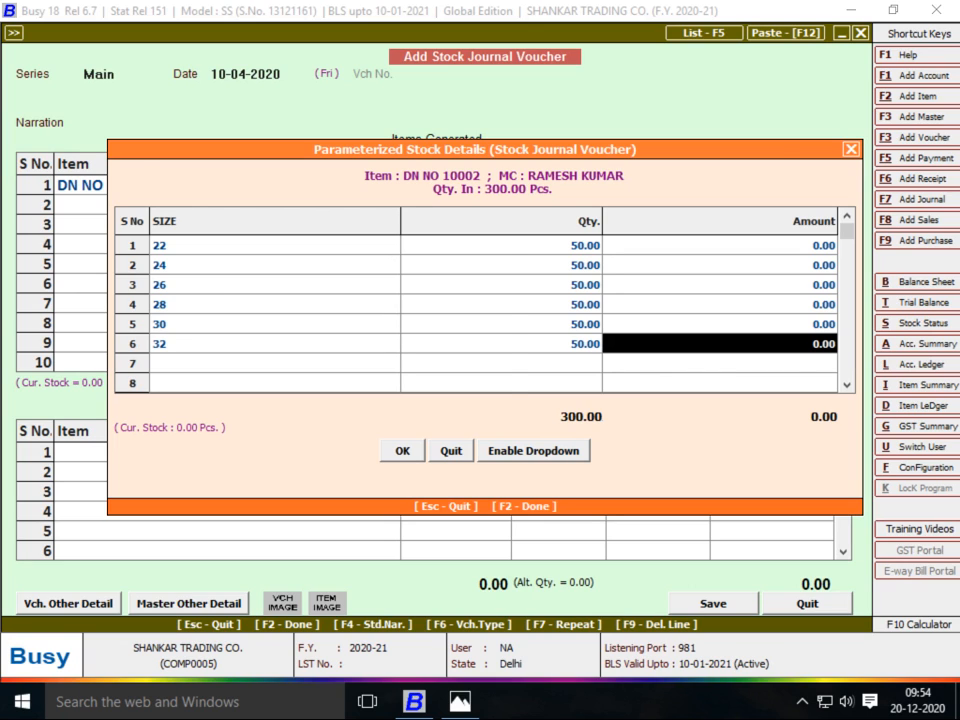
pyautogui.press('F2')
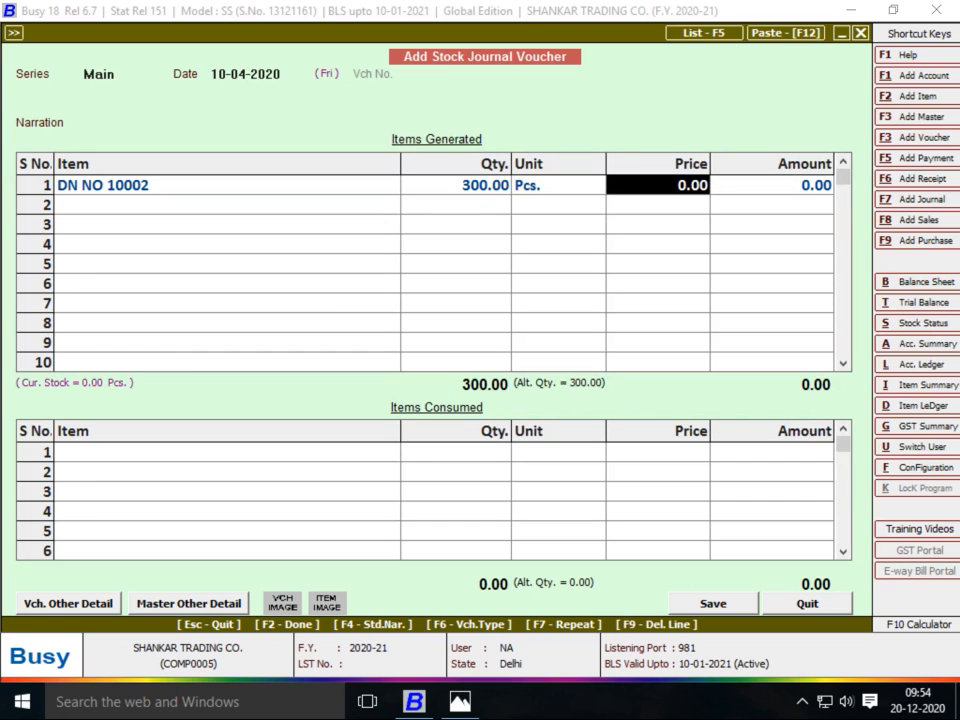
# Try FABRIC and then DENIM as the consumed item, backing out of both
pyautogui.press('Return')
pyautogui.press('Return')
pyautogui.hotkey('alt', 'Tab')
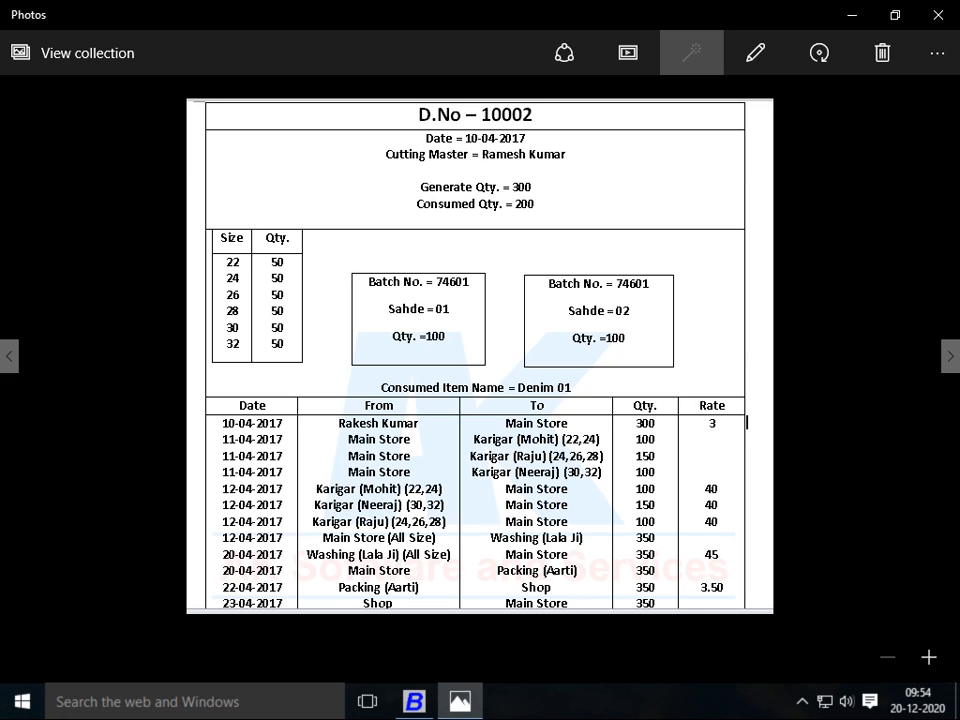
pyautogui.press('Tab')
pyautogui.hotkey('alt', 'Tab')
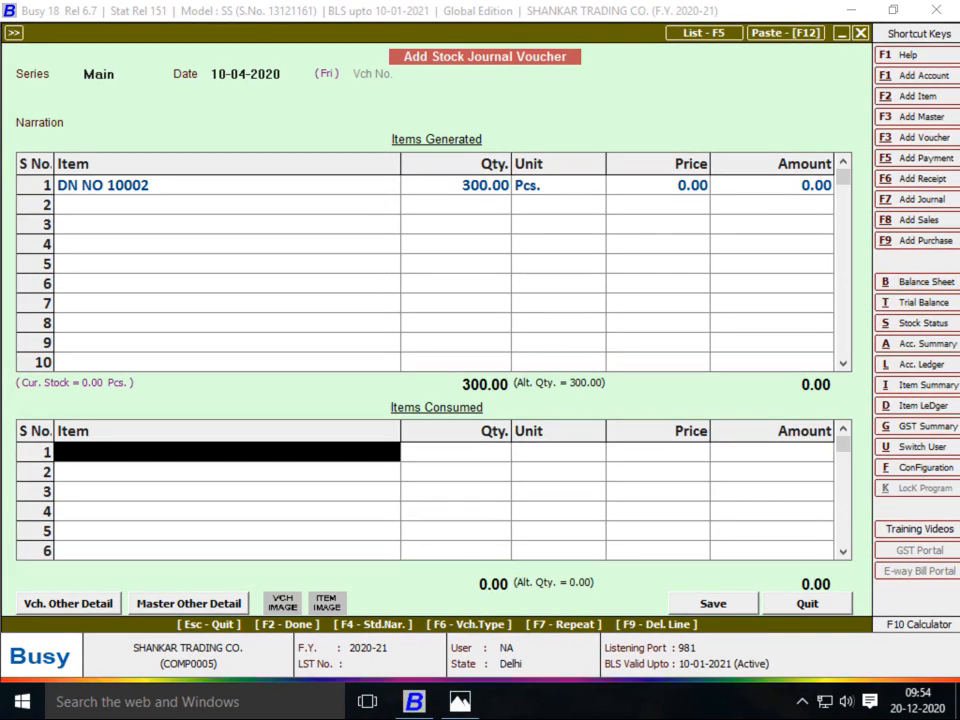
pyautogui.write('fa')
pyautogui.press('Return')
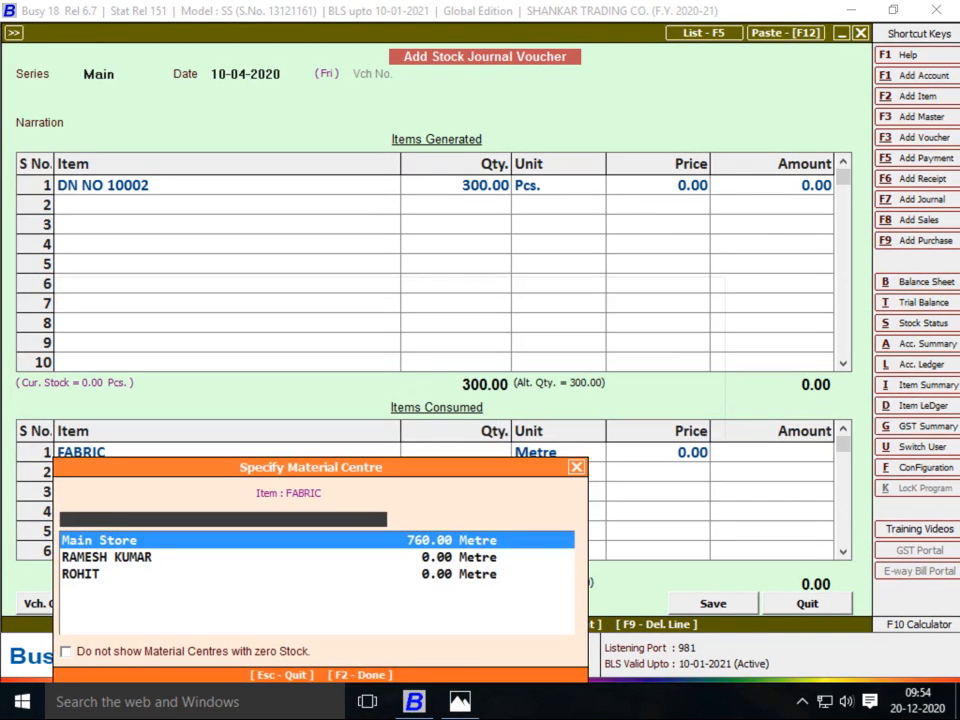
pyautogui.press('Return')
pyautogui.press('Return')
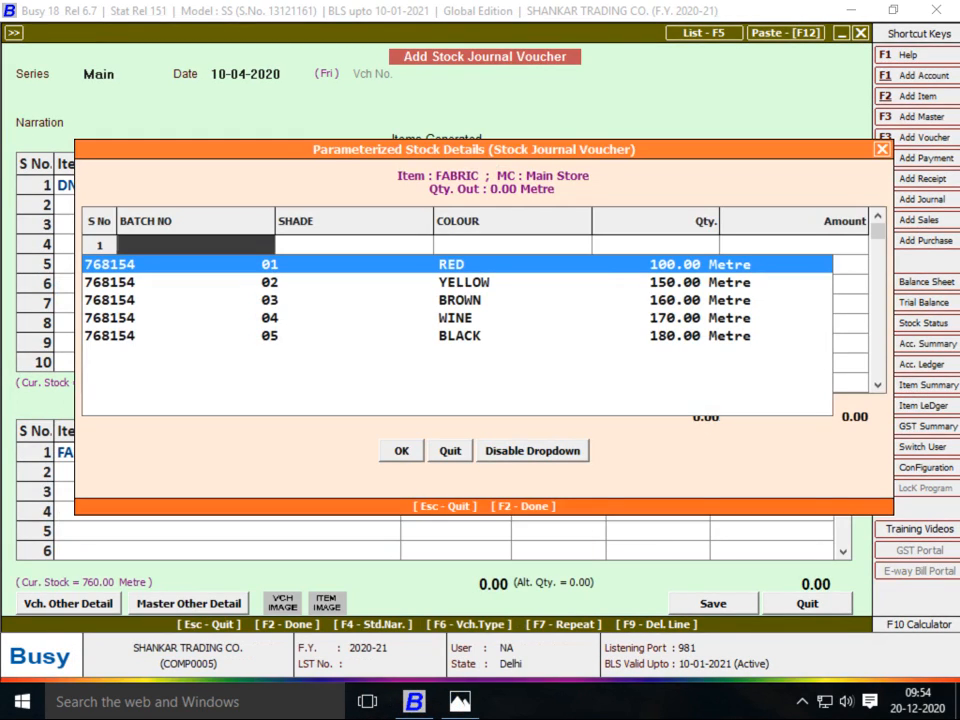
pyautogui.press('Escape')
pyautogui.press('Escape')
pyautogui.press('Left')
pyautogui.press('Left')
pyautogui.press('Left')
pyautogui.write('de')
pyautogui.press('Return')
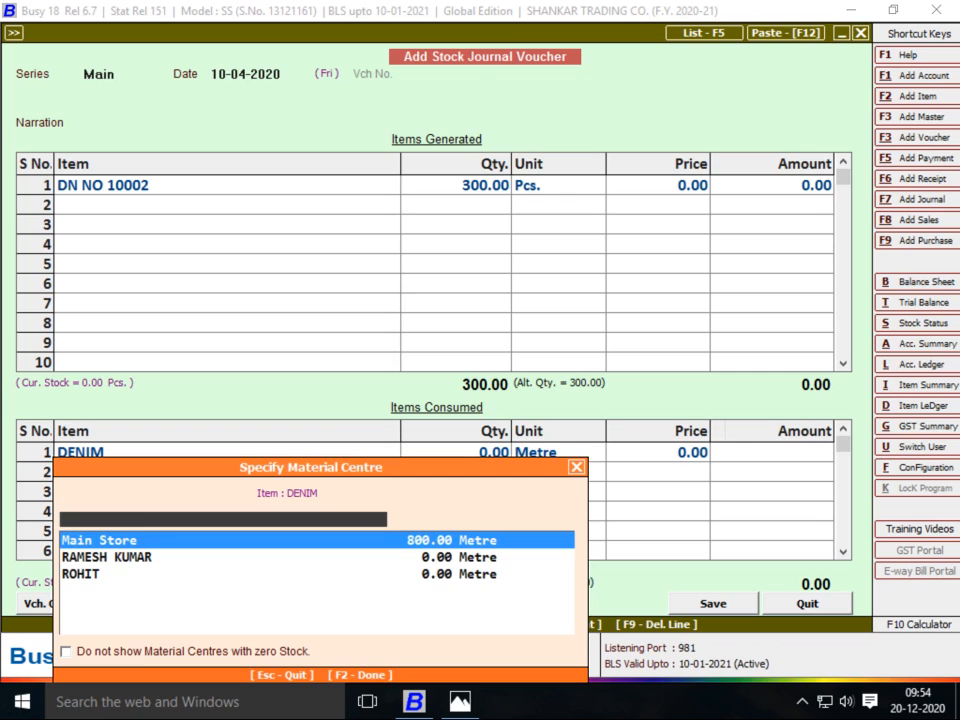
pyautogui.press('Return')
pyautogui.press('Return')
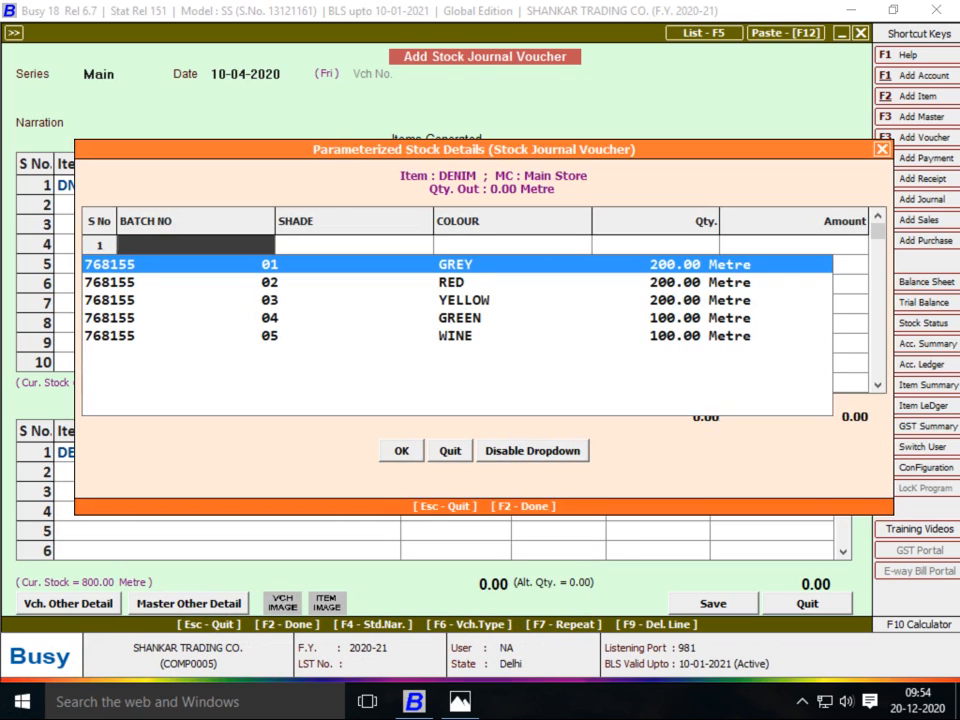
pyautogui.press('Escape')
pyautogui.press('Left')
pyautogui.press('Left')
pyautogui.press('Left')
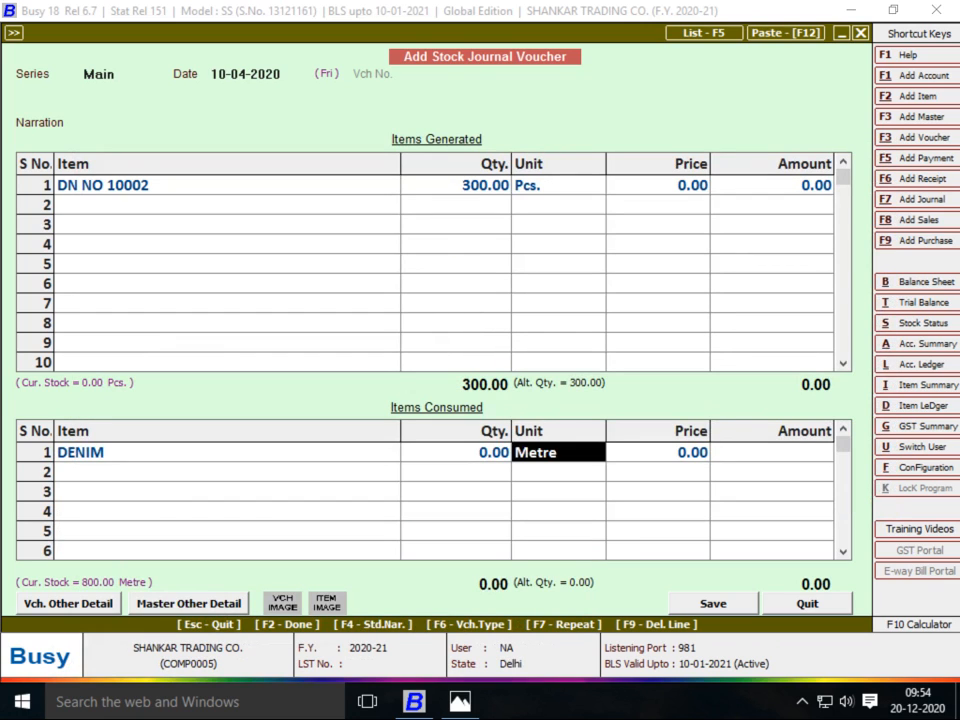
pyautogui.write('cO')
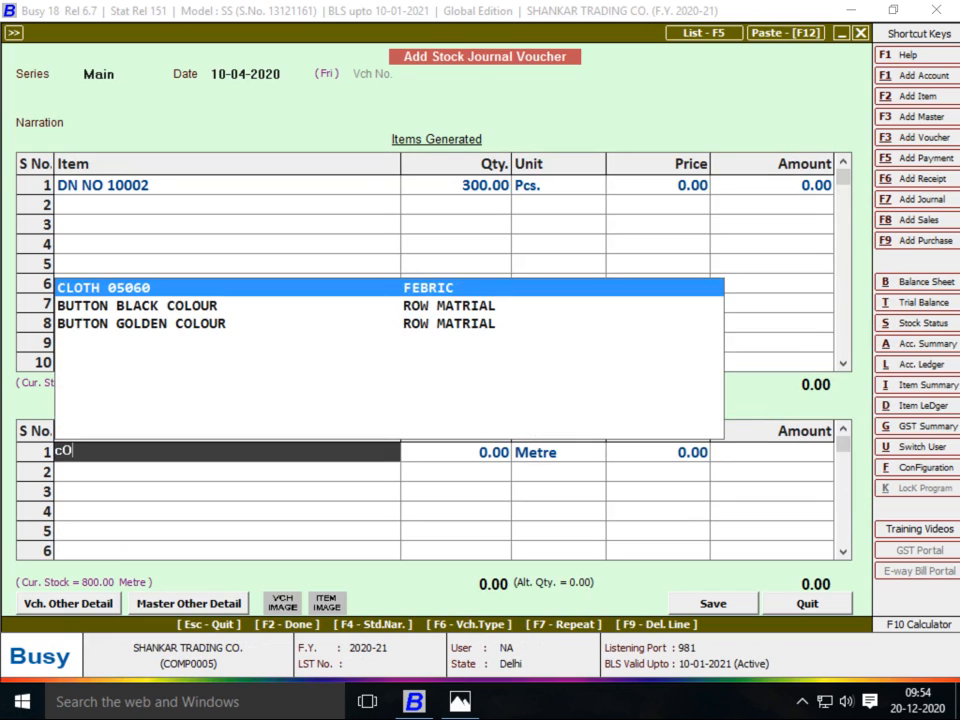
pyautogui.press('BackSpace')
pyautogui.press('BackSpace')
pyautogui.press('BackSpace')
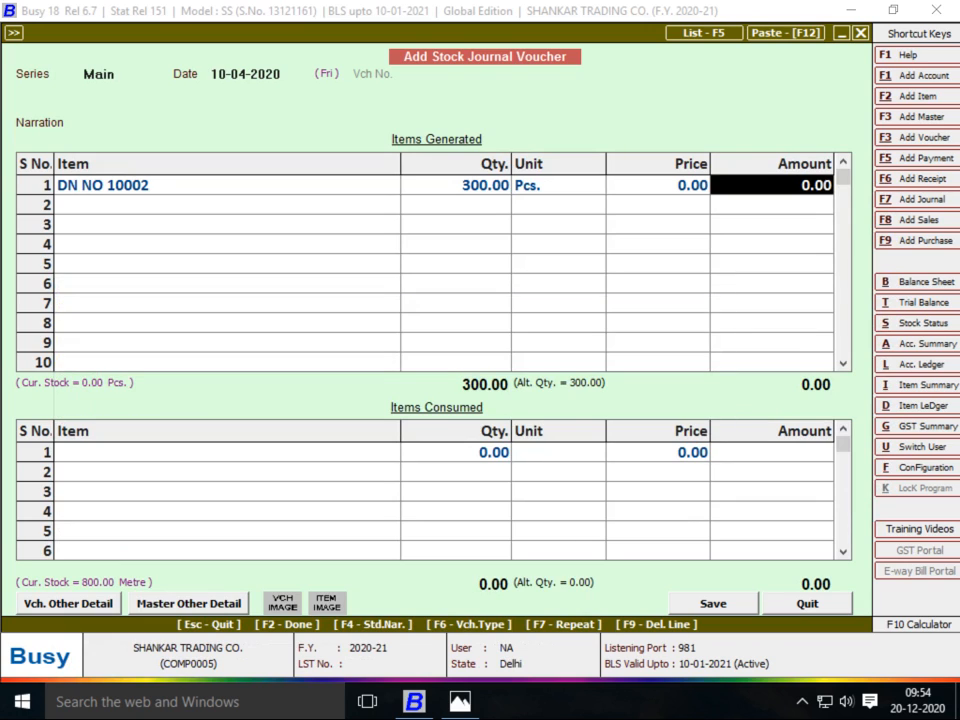
# Select PANT FABRIC 01 as the consumed item in the first row
pyautogui.click(226, 452)
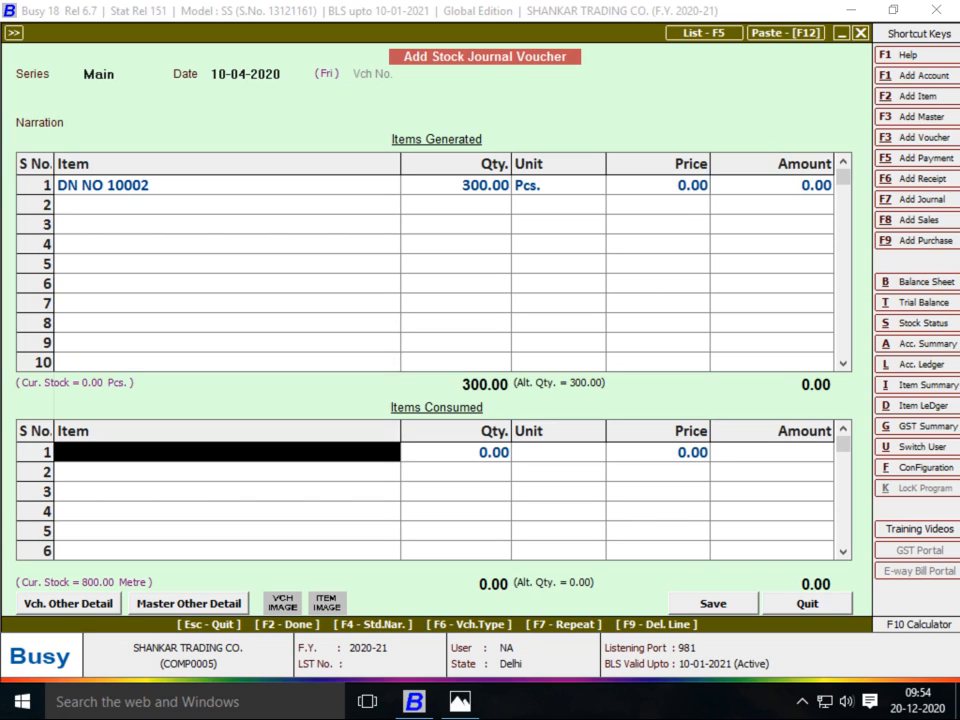
pyautogui.write('pANT')
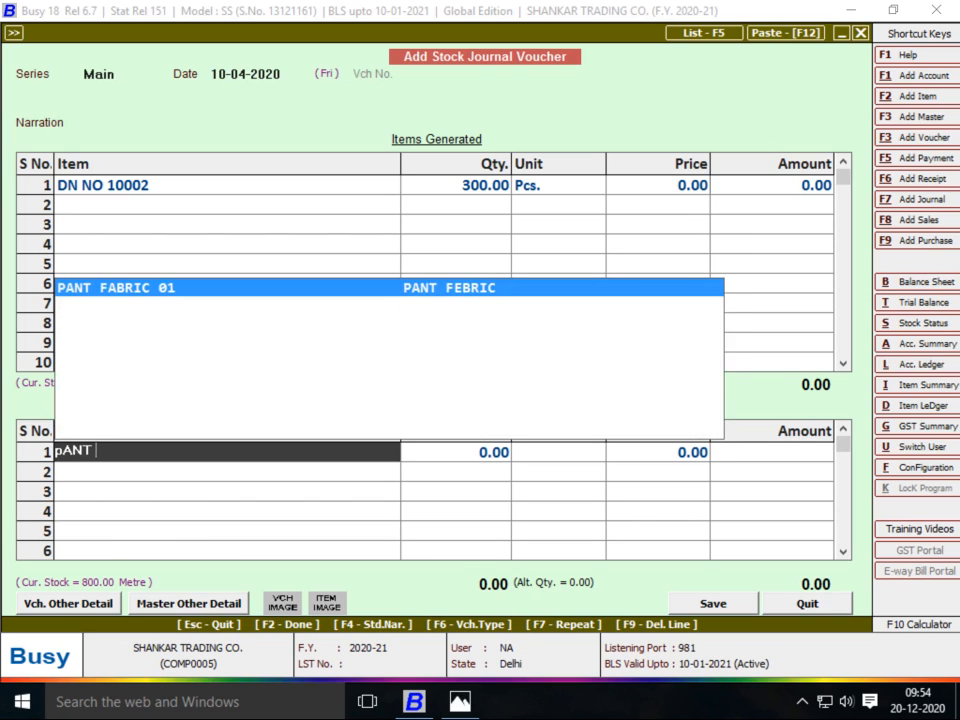
pyautogui.press('Return')
pyautogui.press('Return')
pyautogui.press('Return')
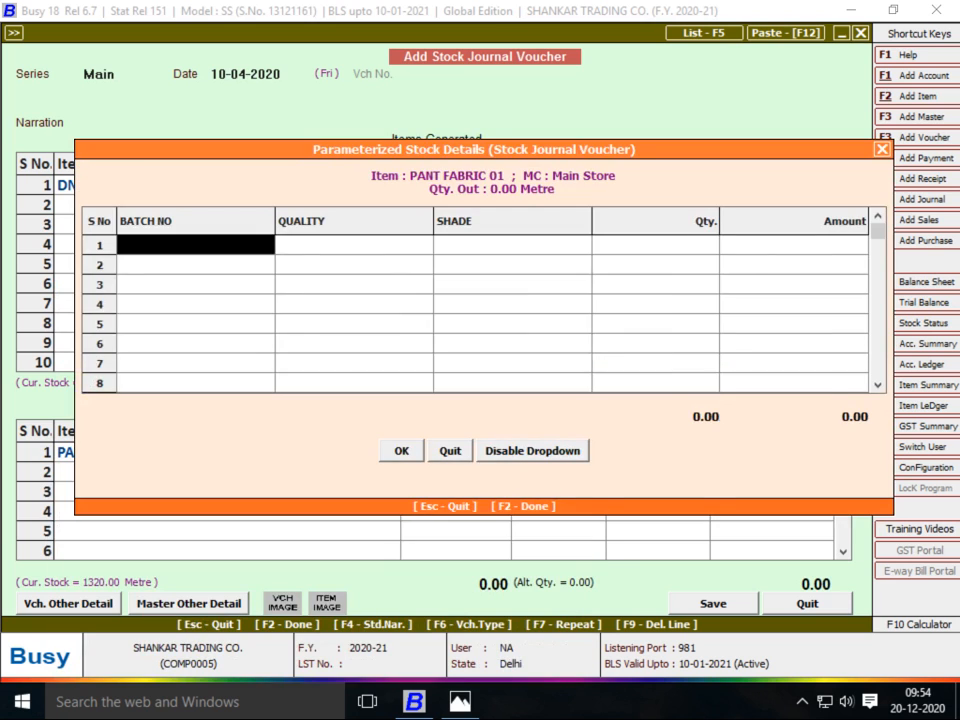
pyautogui.hotkey('alt', 'Tab')
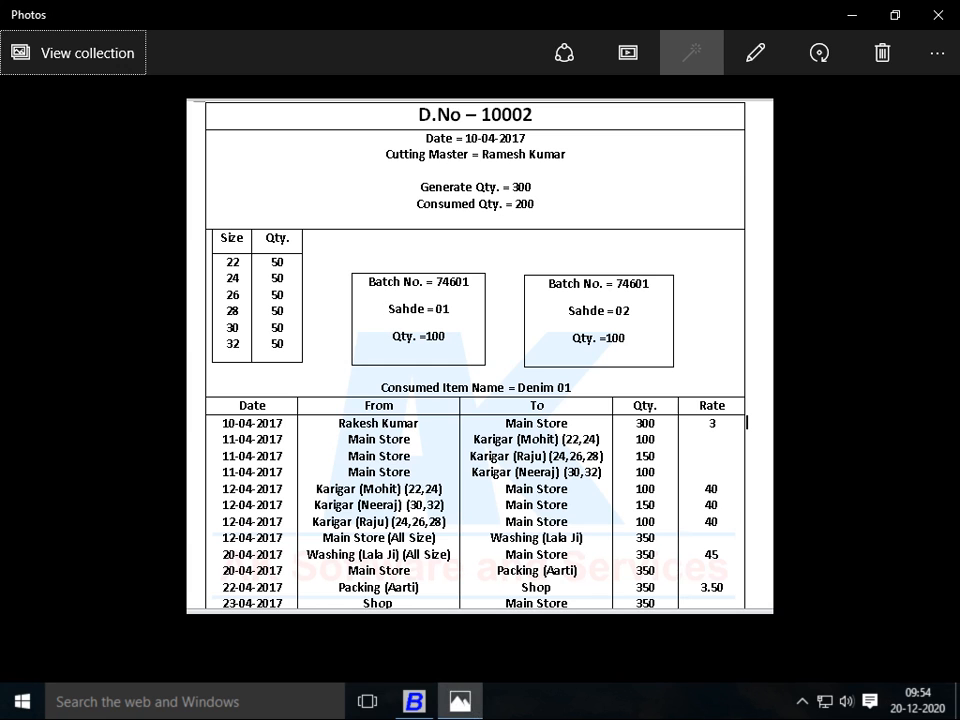
pyautogui.hotkey('alt', 'Tab')
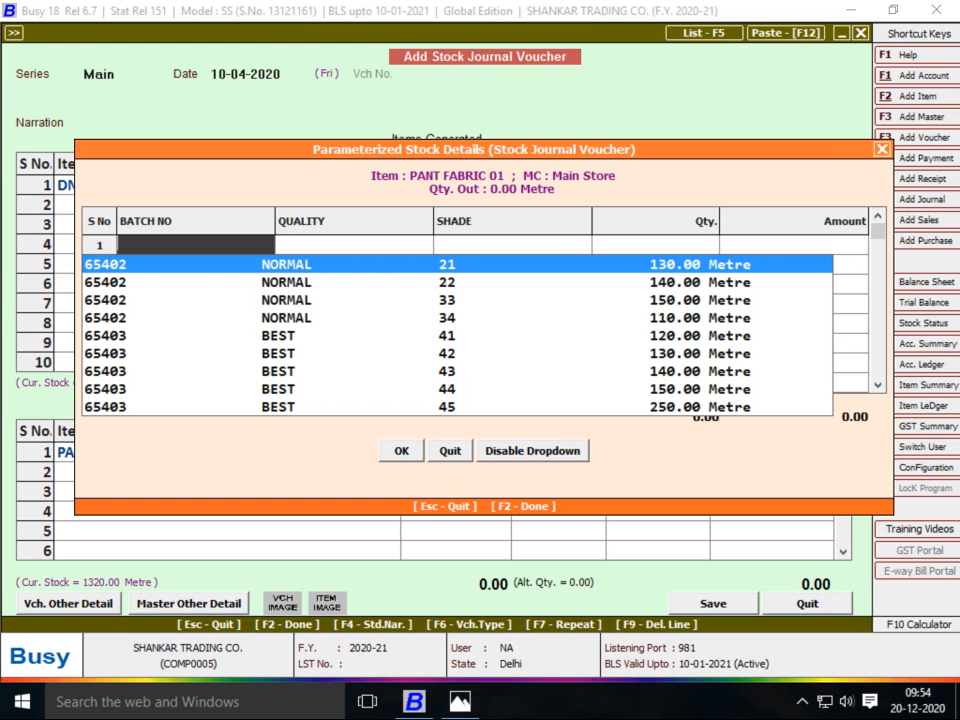
pyautogui.hotkey('alt', 'Tab')
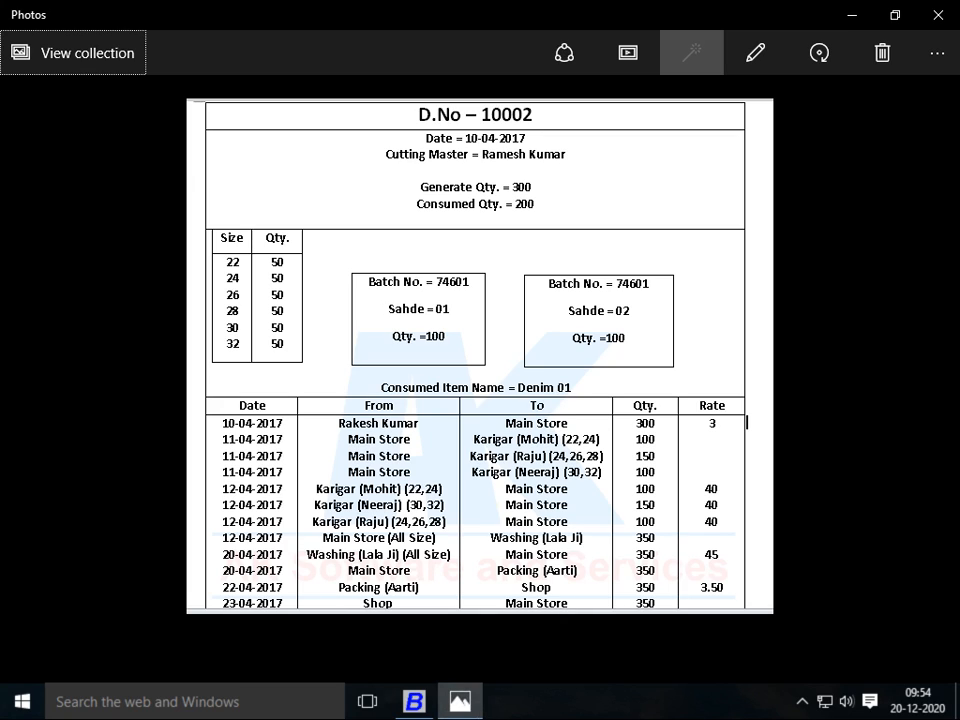
pyautogui.hotkey('alt', 'Tab')
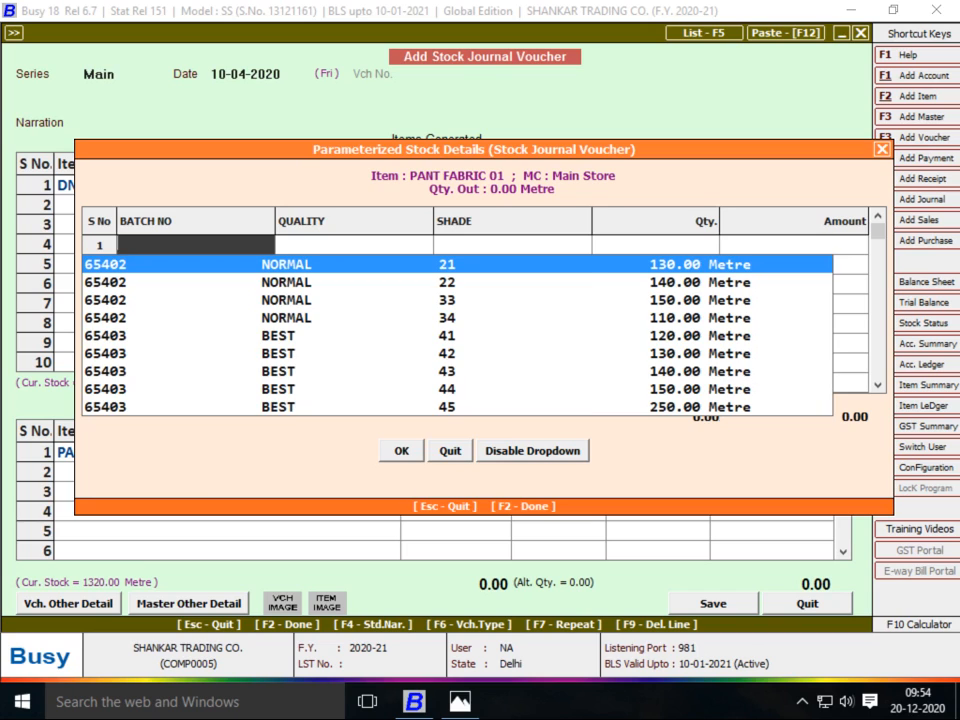
pyautogui.press('Escape')
pyautogui.press('Escape')
pyautogui.press('Left')
pyautogui.press('Left')
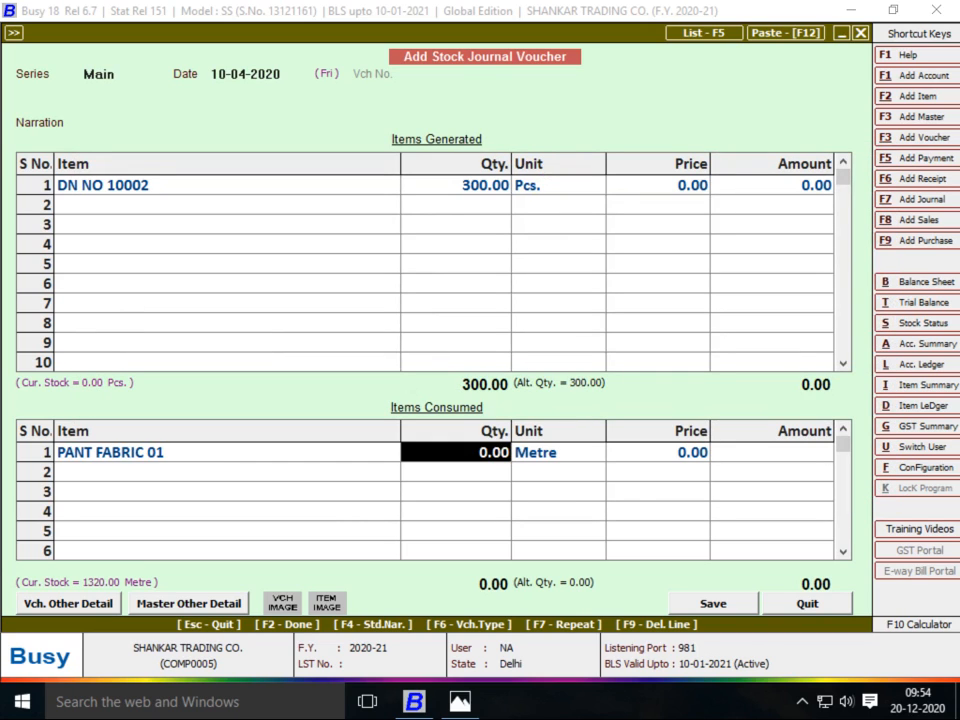
# Consume 200 metres of PANT FABRIC 01 from batch 65402, shades 21 and 22
pyautogui.hotkey('alt', 'Tab')
pyautogui.hotkey('alt', 'Tab')
pyautogui.write('200')
pyautogui.press('Return')
pyautogui.press('Return')
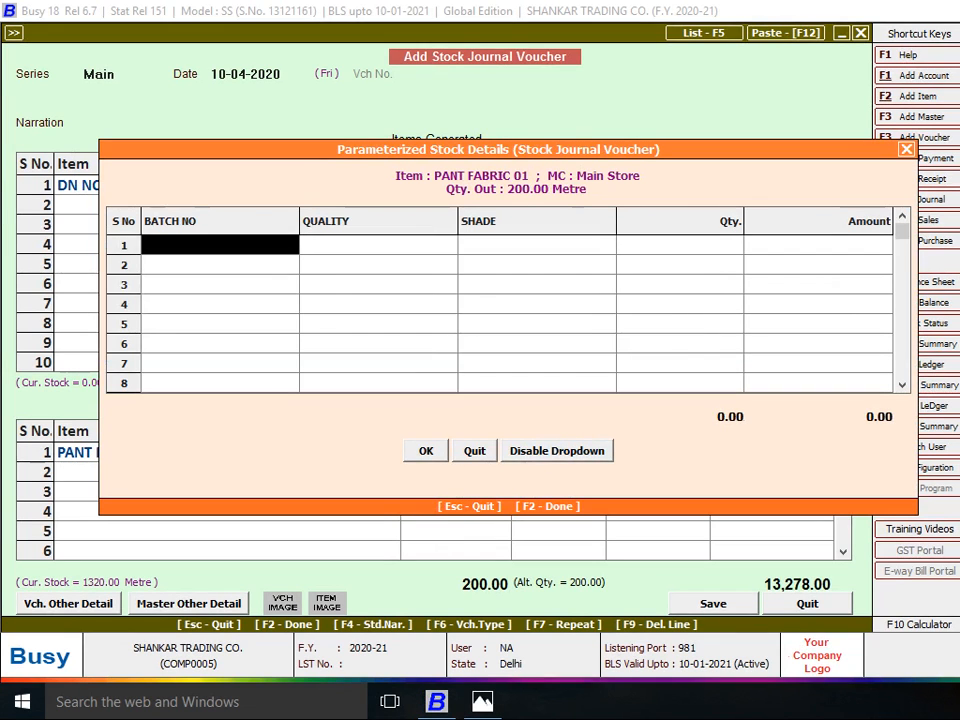
pyautogui.press('space')
pyautogui.press('Return')
pyautogui.press('Return')
pyautogui.press('Return')
pyautogui.press('Return')
pyautogui.press('Return')
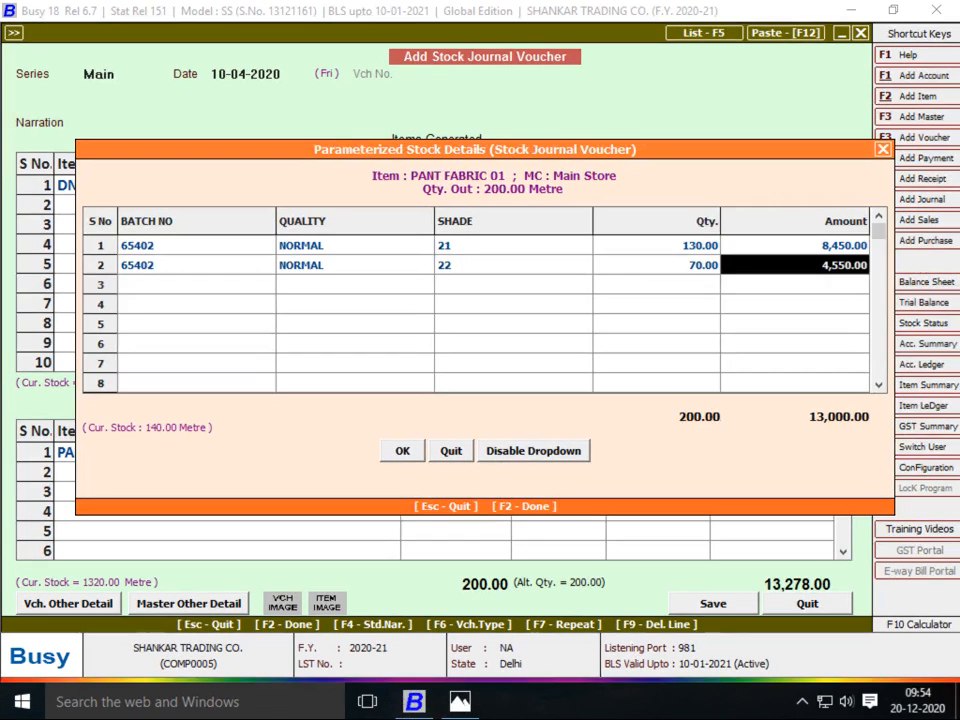
pyautogui.press('Return')
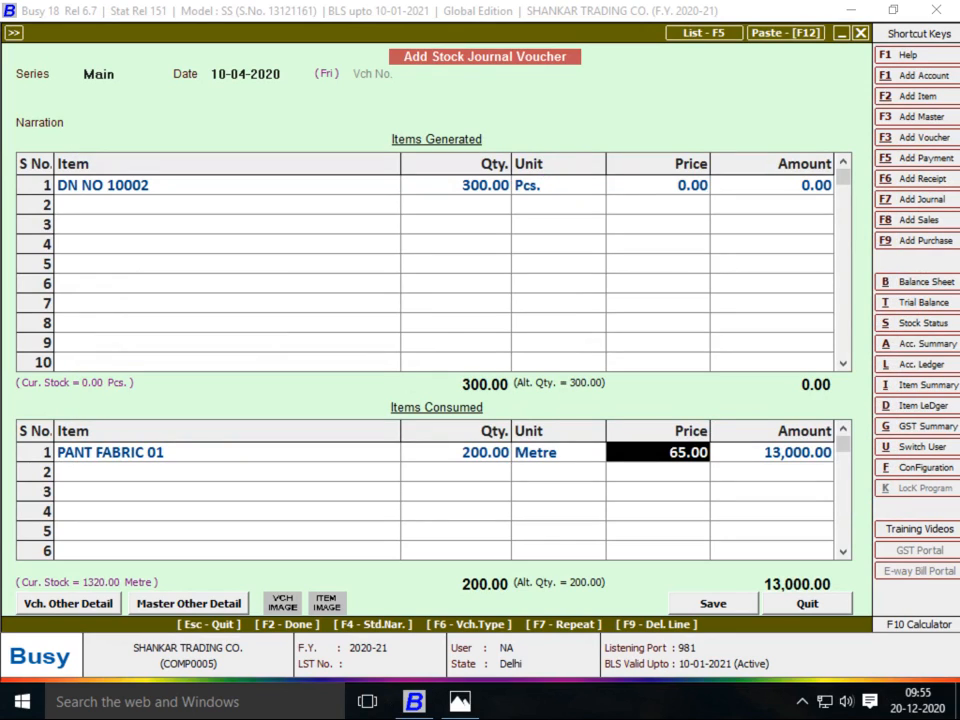
# Keep the 65.00 price, set DN NO 10002's amount to 13,000.00, and save the voucher
pyautogui.press('Return')
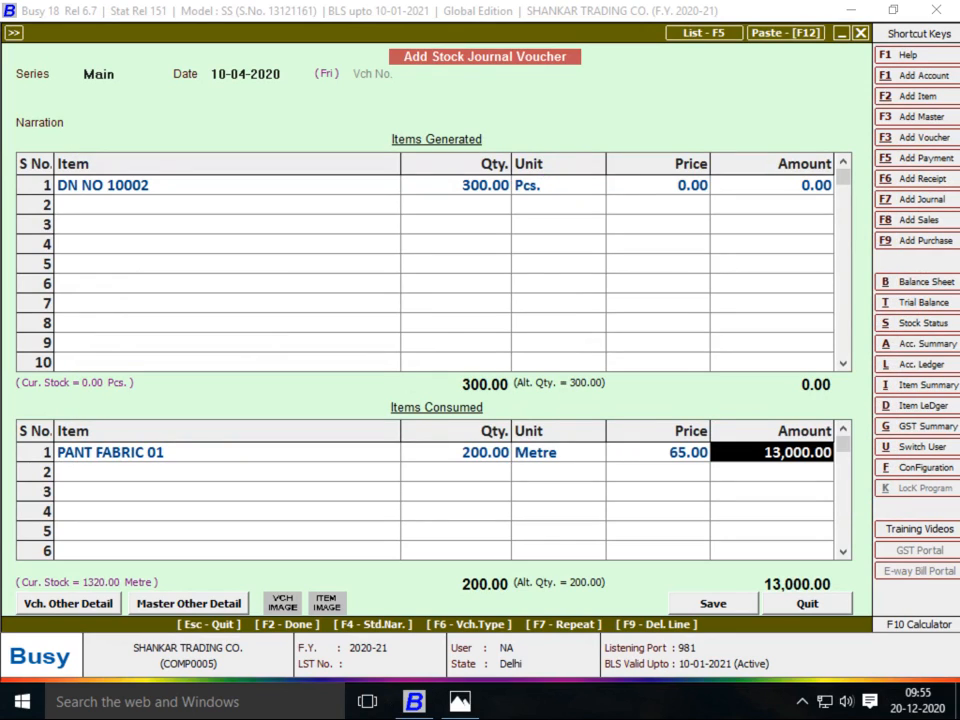
pyautogui.click(459, 701)
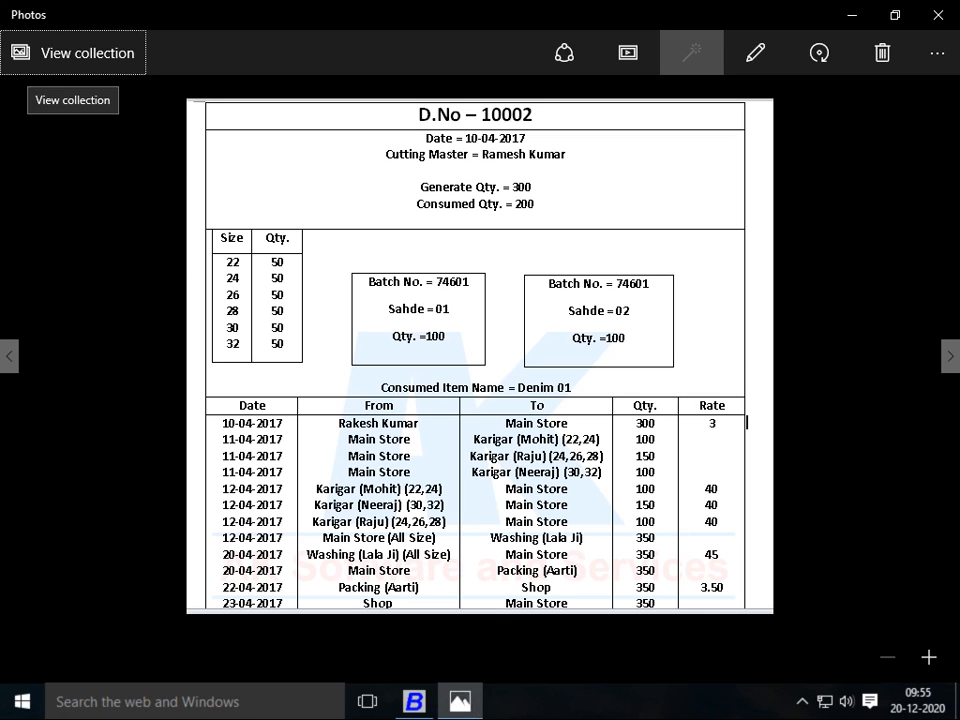
pyautogui.hotkey('alt', 'Tab')
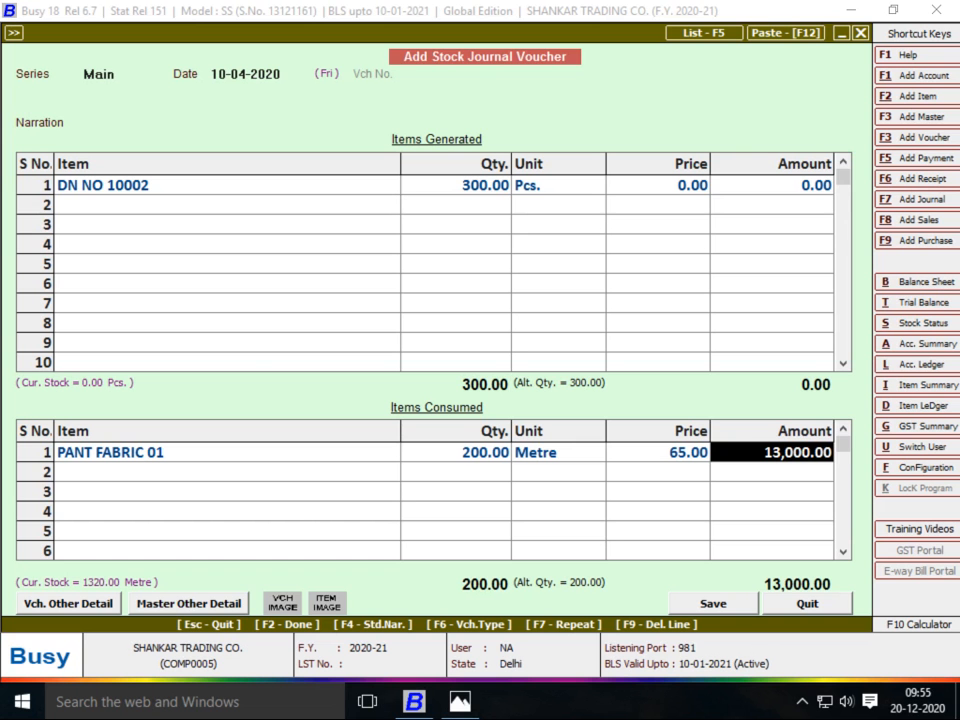
pyautogui.hotkey('alt', 'Tab')
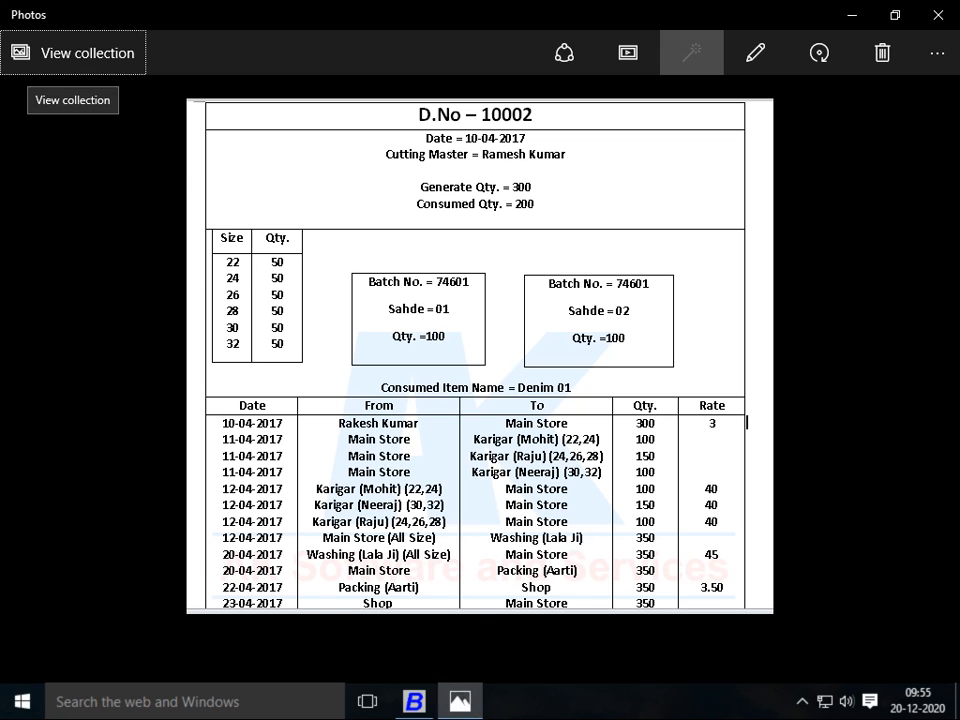
pyautogui.hotkey('alt', 'Tab')
pyautogui.hotkey('alt', 'Tab')
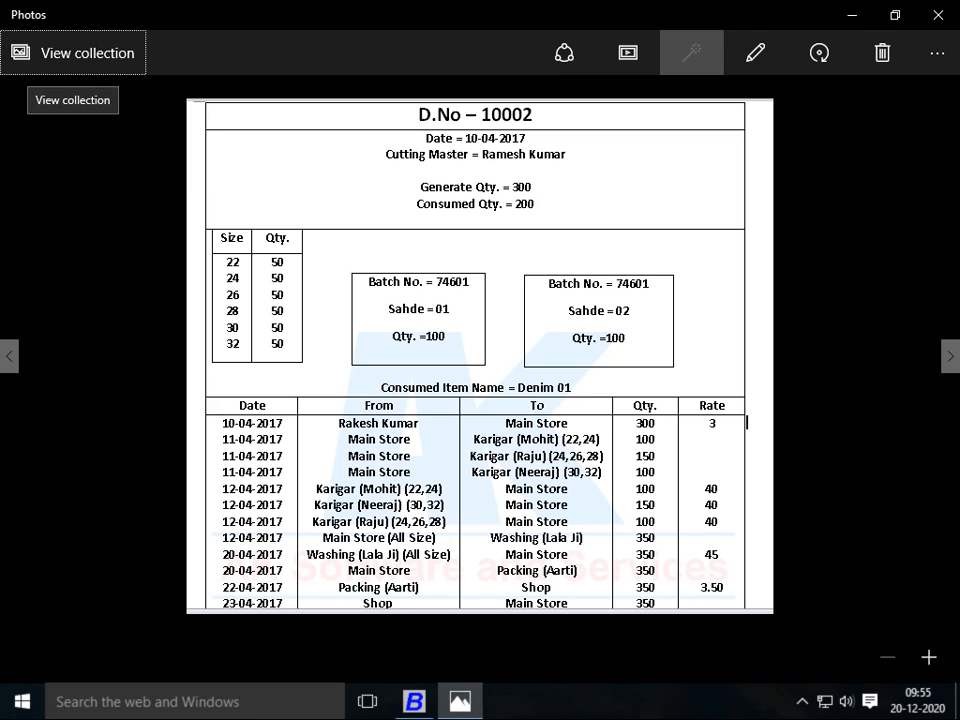
pyautogui.hotkey('alt', 'Tab')
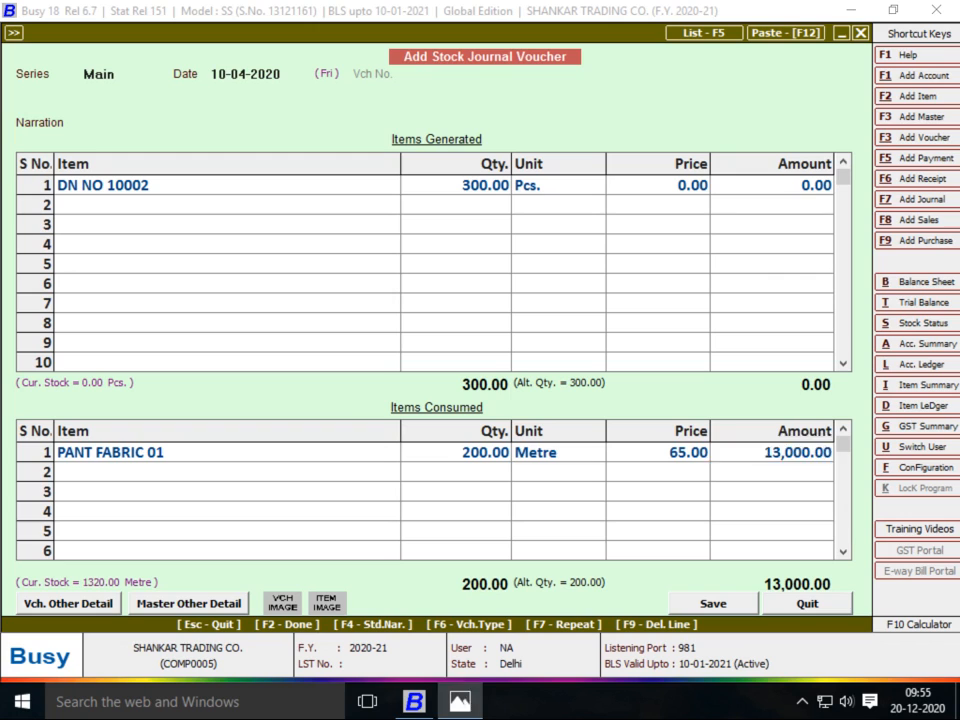
pyautogui.click(772, 185)
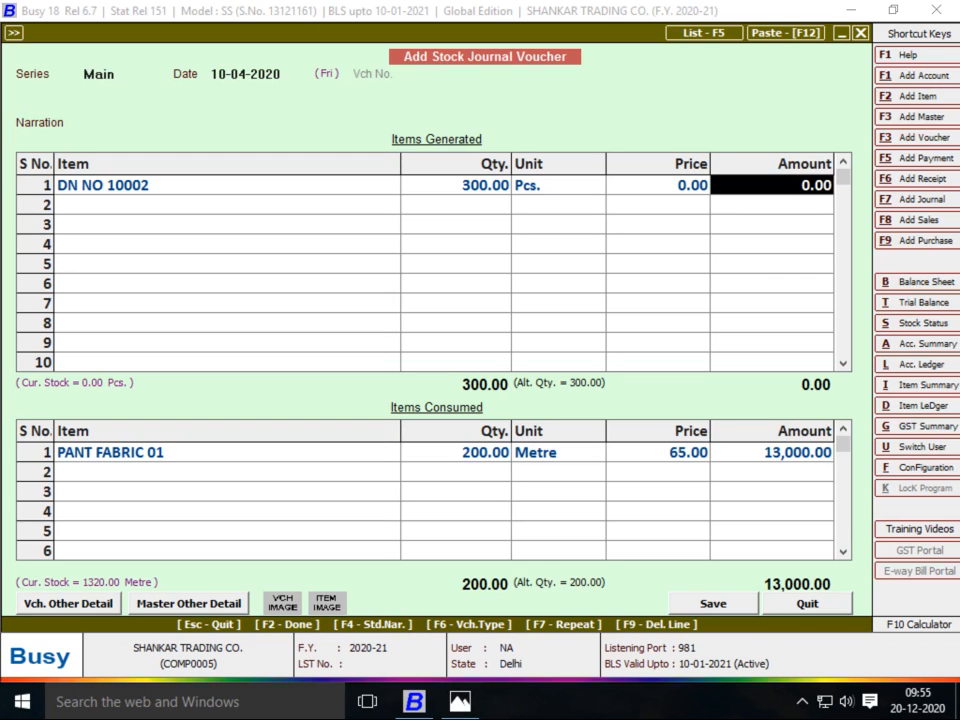
pyautogui.hotkey('alt', 'Tab')
pyautogui.hotkey('alt', 'Tab')
pyautogui.write('13000')
pyautogui.press('Return')
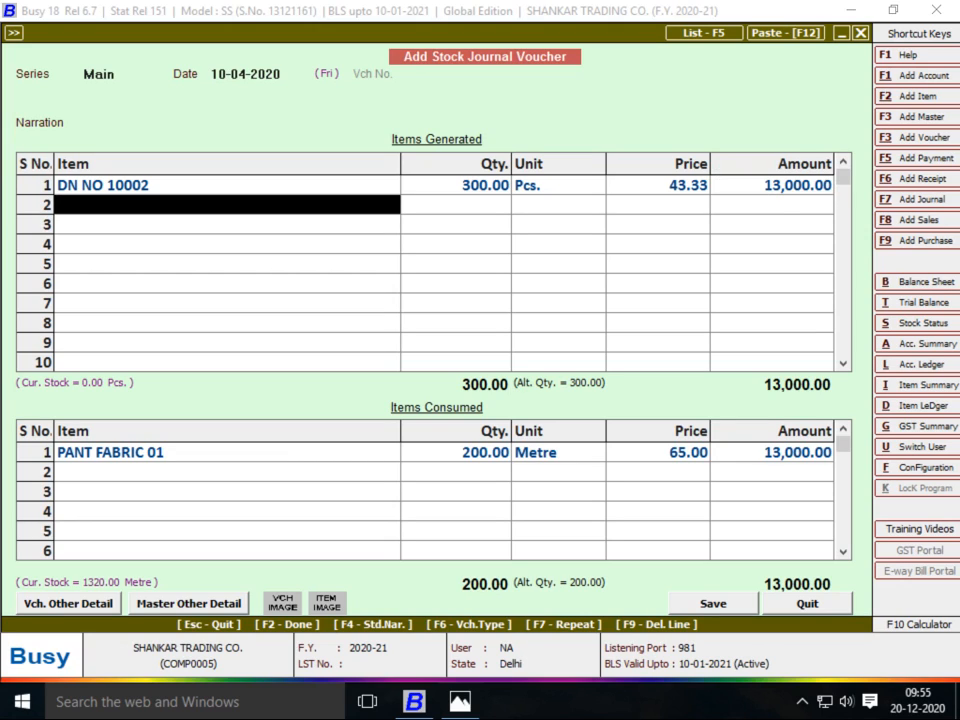
pyautogui.press('Return')
pyautogui.press('Return')
pyautogui.press('Return')
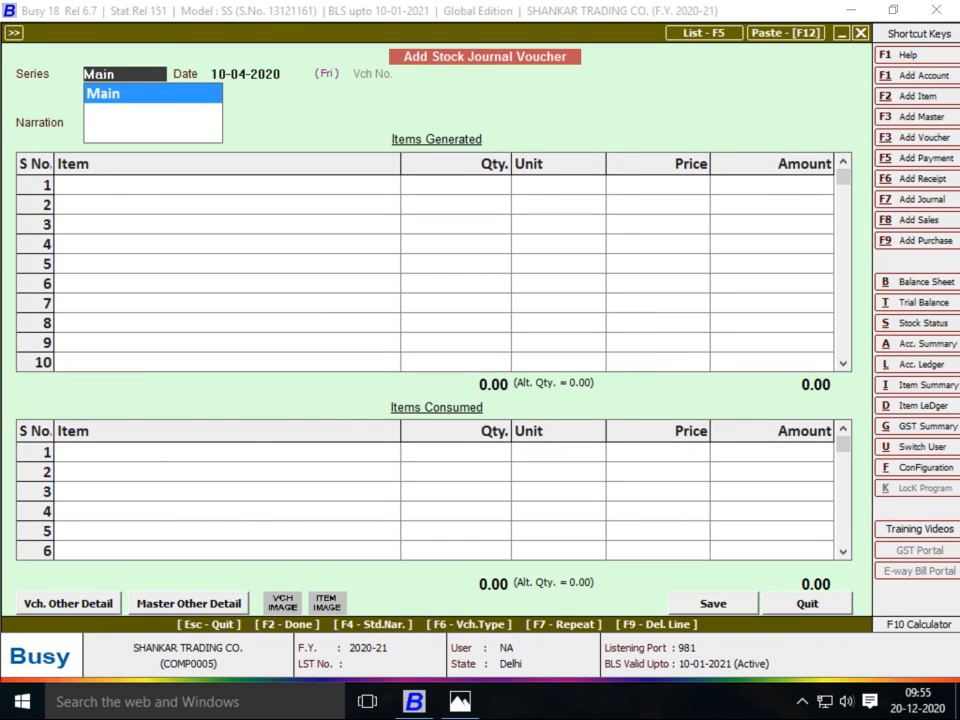
# Quit the blank follow-up voucher and go to the Stock Transfer options
pyautogui.hotkey('alt', 'Tab')
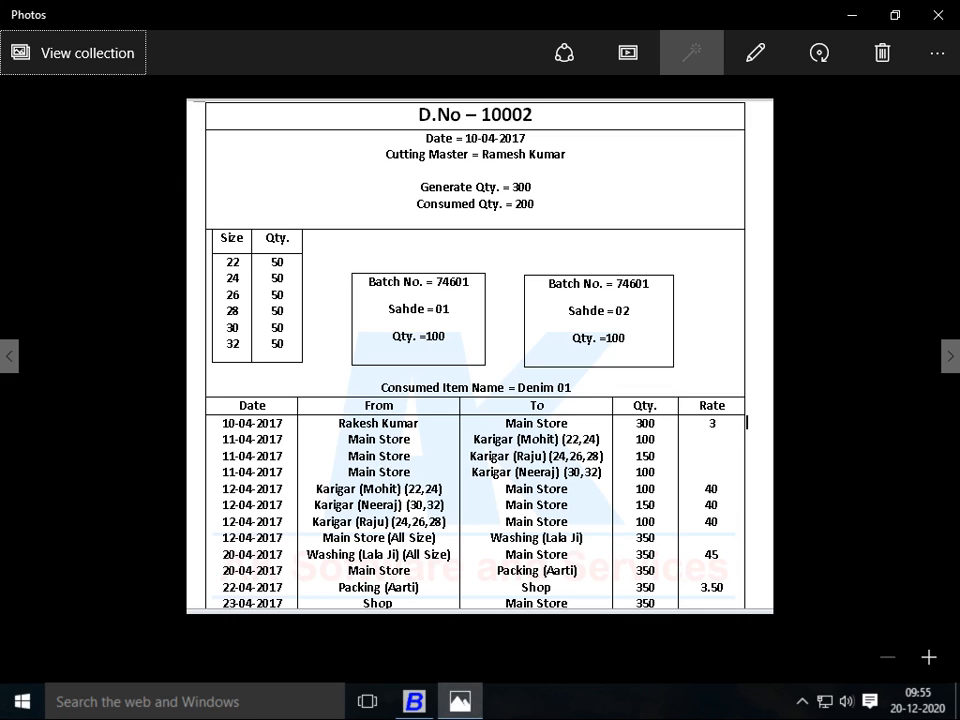
pyautogui.hotkey('alt', 'Tab')
pyautogui.press('Escape')
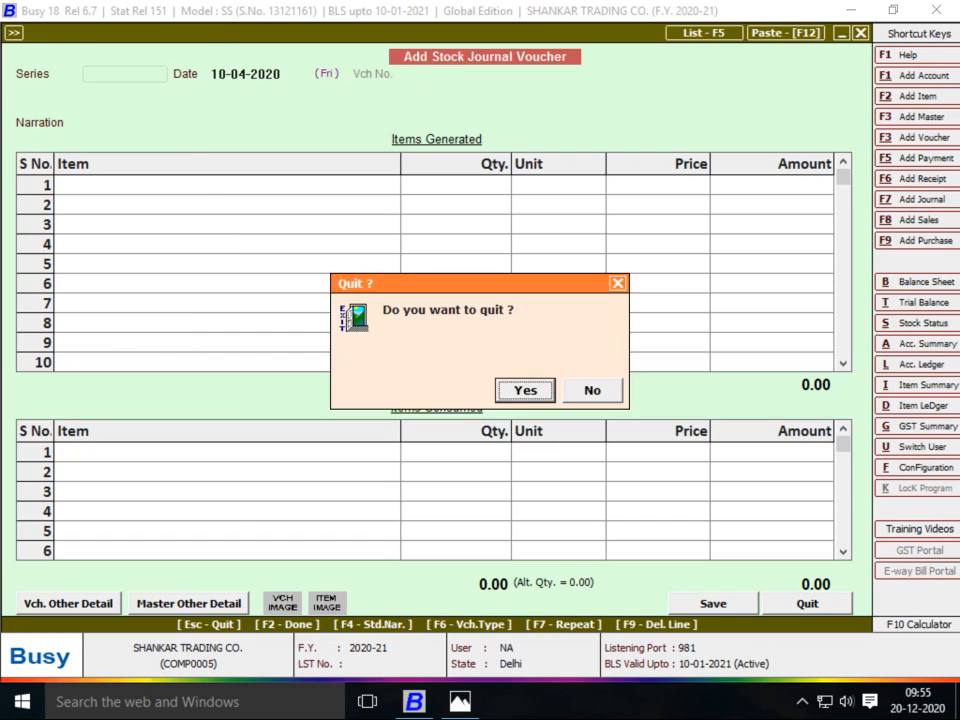
pyautogui.press('Return')
pyautogui.press('Up')
pyautogui.press('Up')
pyautogui.press('Up')
pyautogui.press('Return')
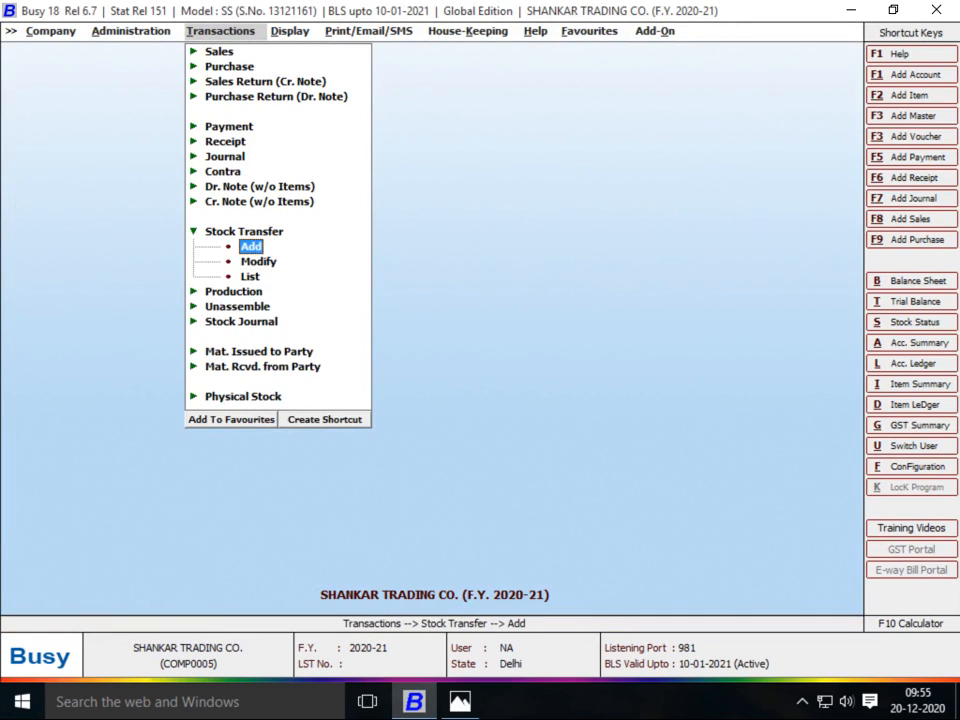
# Start stock transfer voucher 10 in the Main series, from the job worker's centre to Main Store
pyautogui.press('Return')
pyautogui.press('Return')
pyautogui.write('10')
pyautogui.press('Return')
pyautogui.write('RAM')
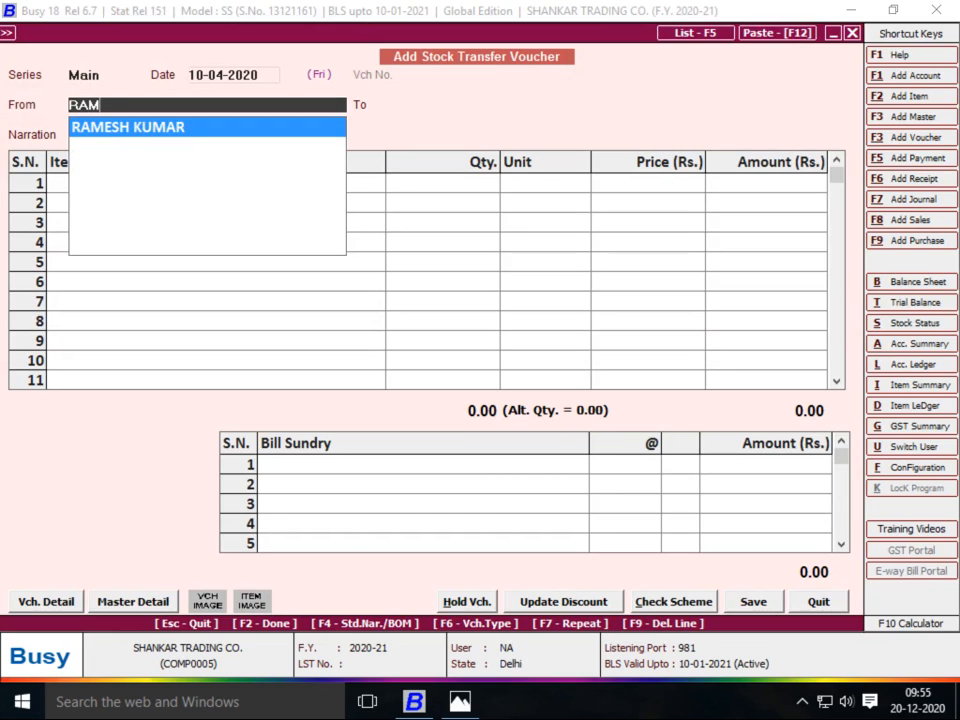
pyautogui.press('Return')
pyautogui.write('MA')
pyautogui.press('Return')
pyautogui.press('Return')
pyautogui.write('2')
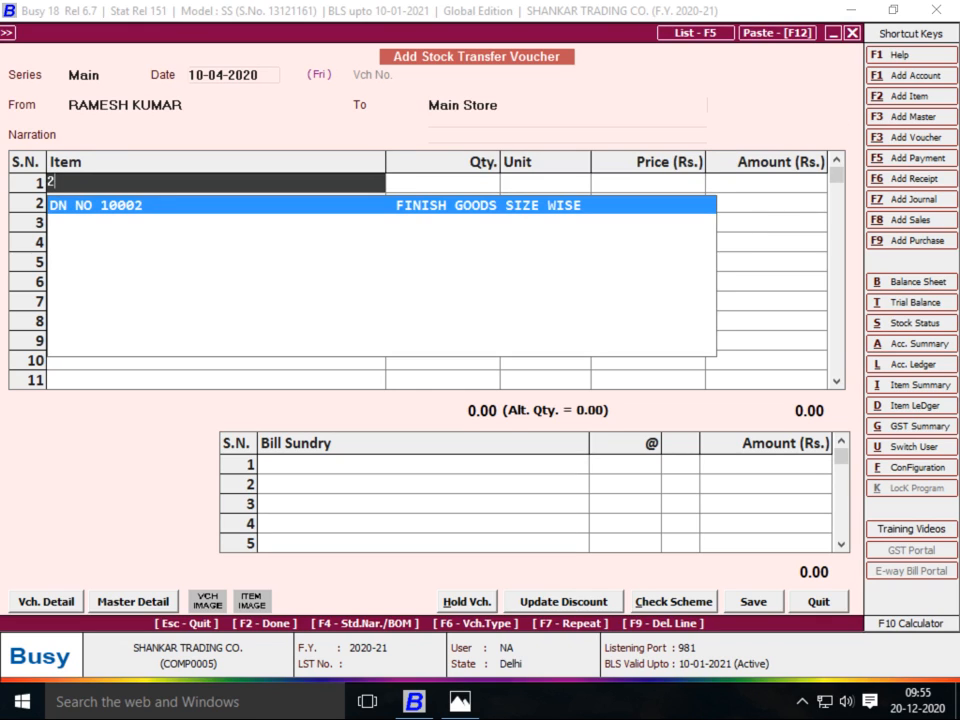
pyautogui.press('Return')
# Transfer 300 Pcs of DN NO 10002, split into sizes 22–32 at 50 each
pyautogui.write('300')
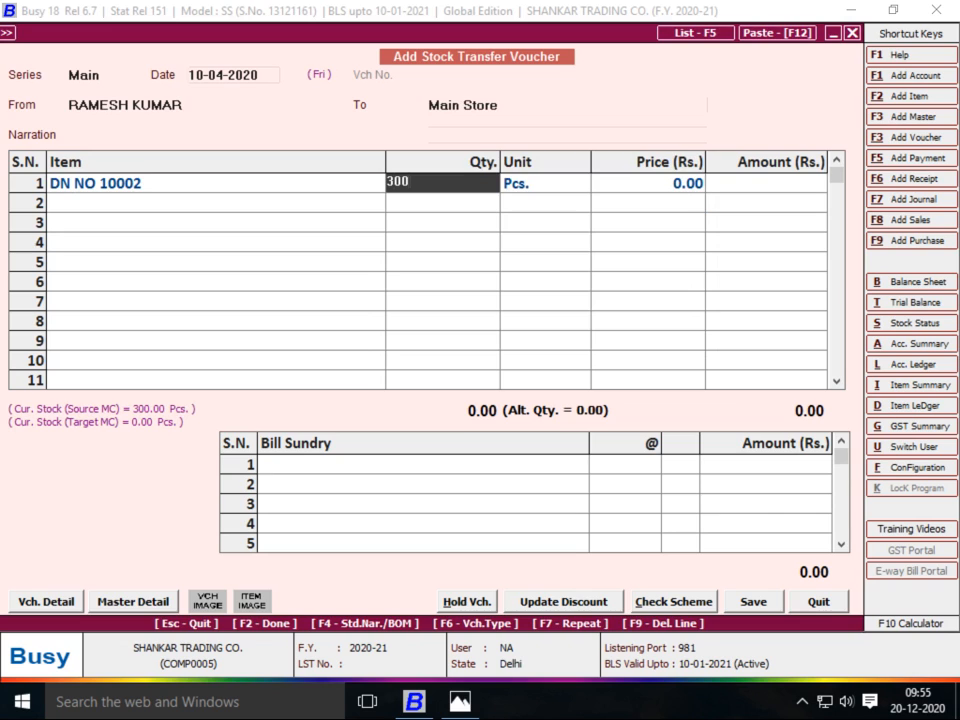
pyautogui.press('Return')
pyautogui.press('Return')
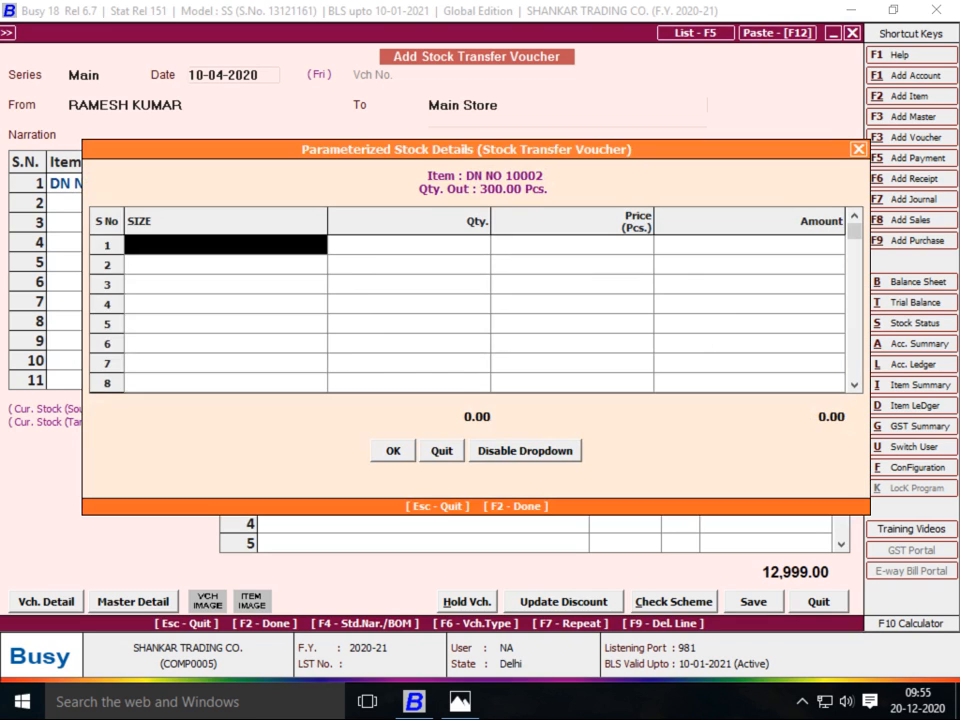
pyautogui.press('Return')
pyautogui.press('Return')
pyautogui.press('Return')
pyautogui.press('Return')
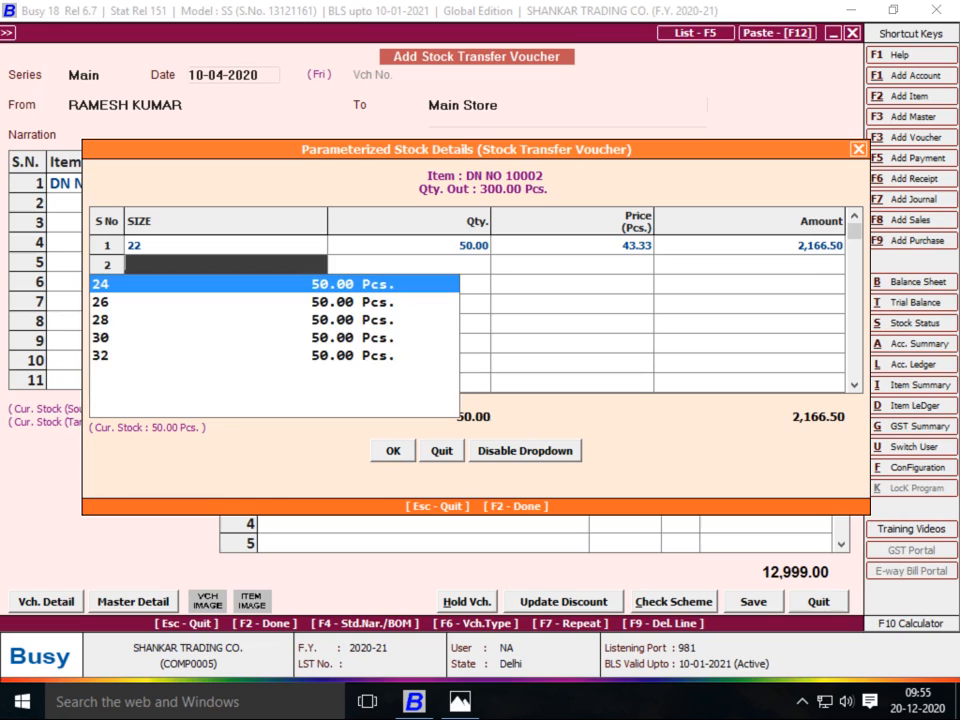
pyautogui.press('Return')
pyautogui.press('Return')
pyautogui.press('Return')
pyautogui.press('Return')
pyautogui.press('Return')
pyautogui.press('Return')
pyautogui.press('Return')
pyautogui.press('Return')
pyautogui.press('Return')
pyautogui.press('Return')
pyautogui.press('Return')
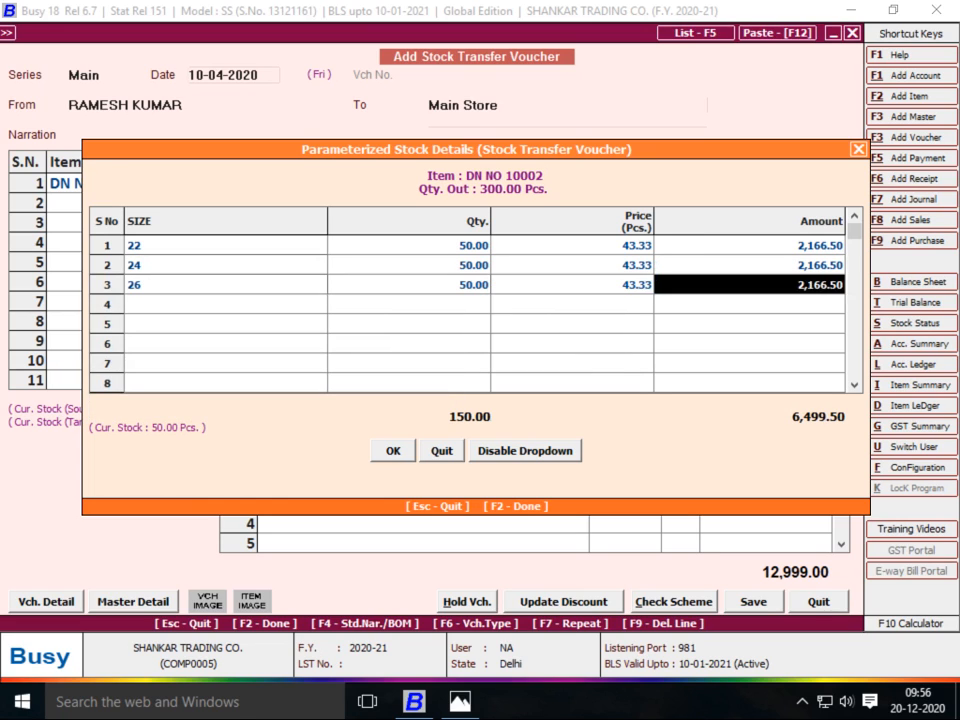
pyautogui.press('Return')
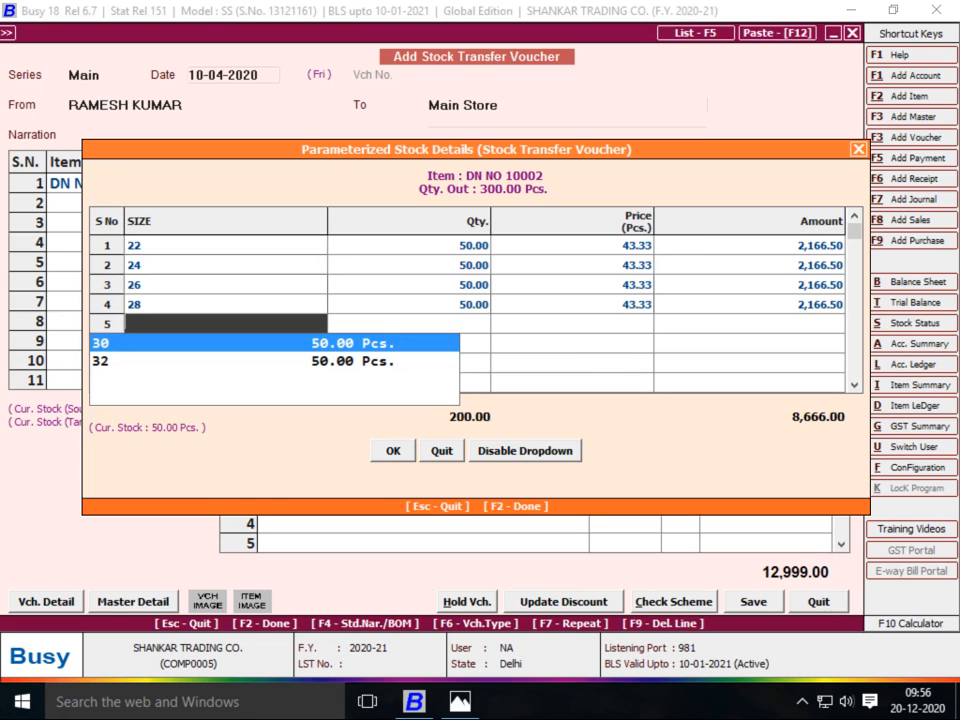
pyautogui.press('Return')
pyautogui.press('Return')
pyautogui.press('Return')
pyautogui.press('Return')
pyautogui.press('Return')
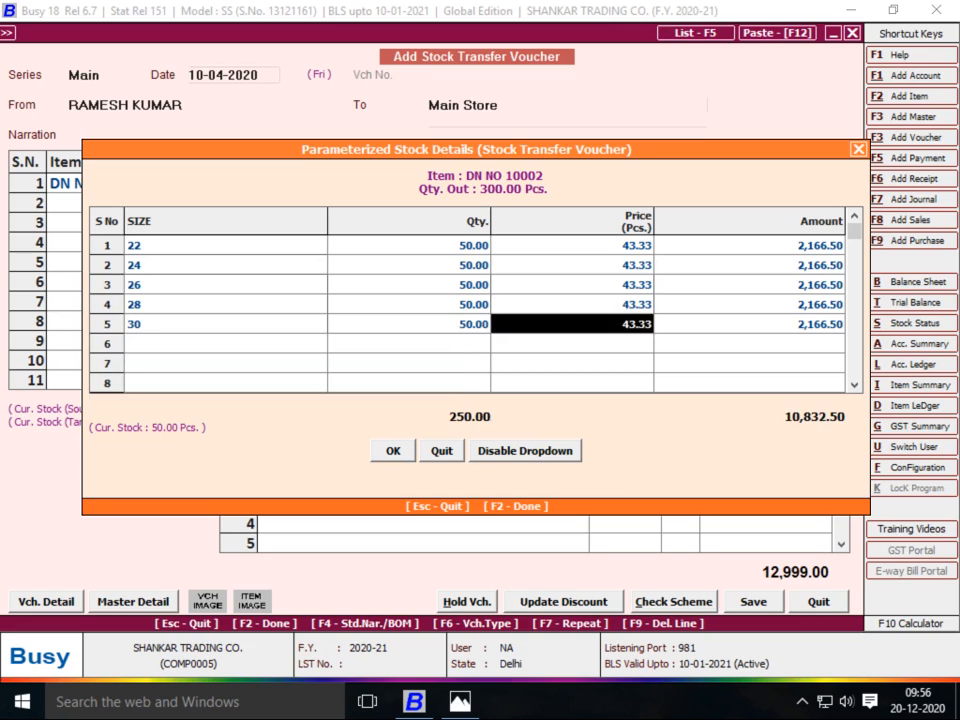
pyautogui.press('Return')
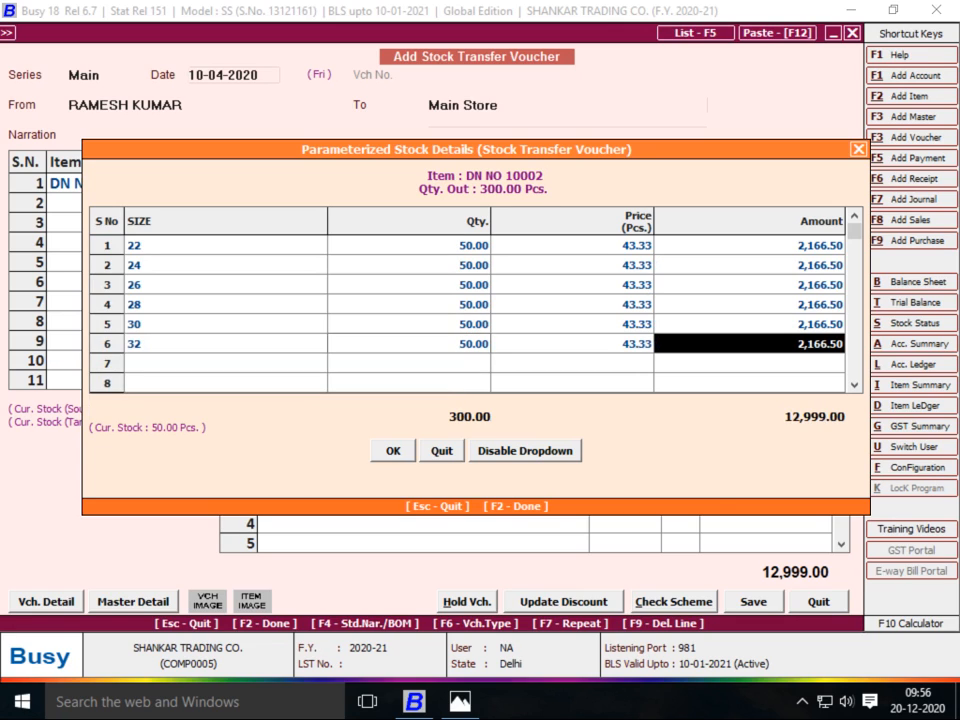
pyautogui.press('Return')
pyautogui.press('Return')
pyautogui.press('Return')
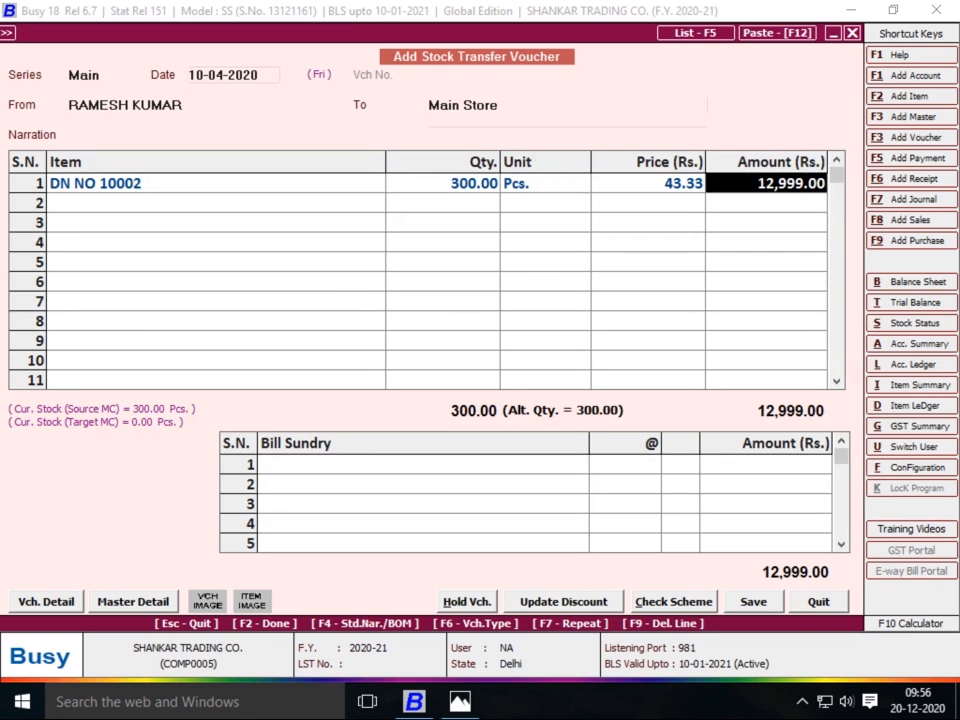
pyautogui.press('Return')
pyautogui.press('Return')
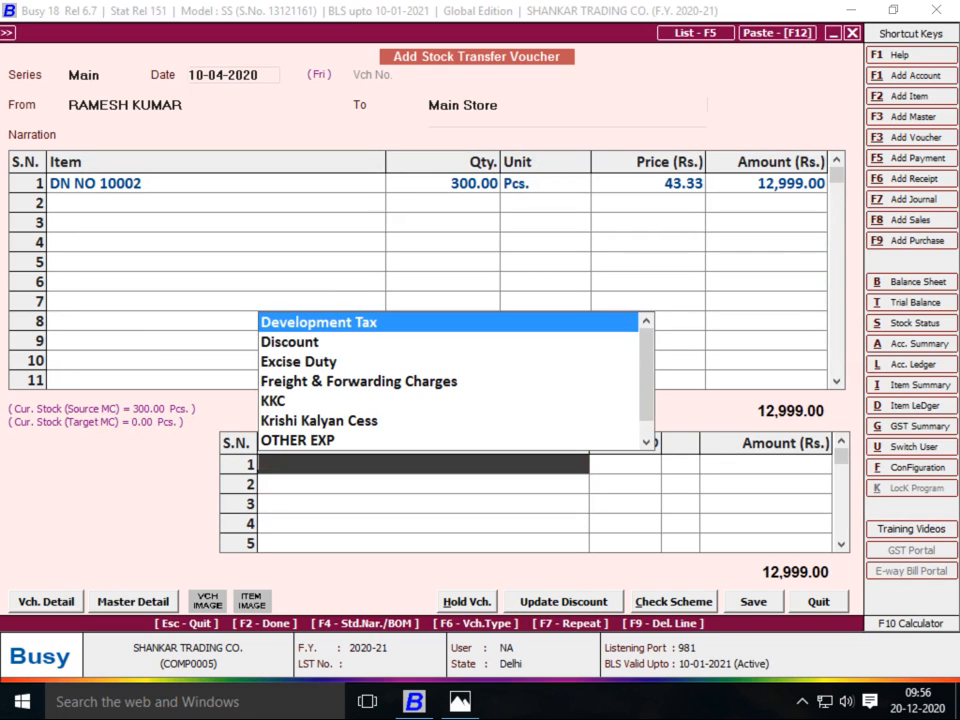
# Create bill sundry JOB WORK A/C with Affects Cost in Stock Transfer set to Y
pyautogui.press('F3')
pyautogui.write('JOB WOR')
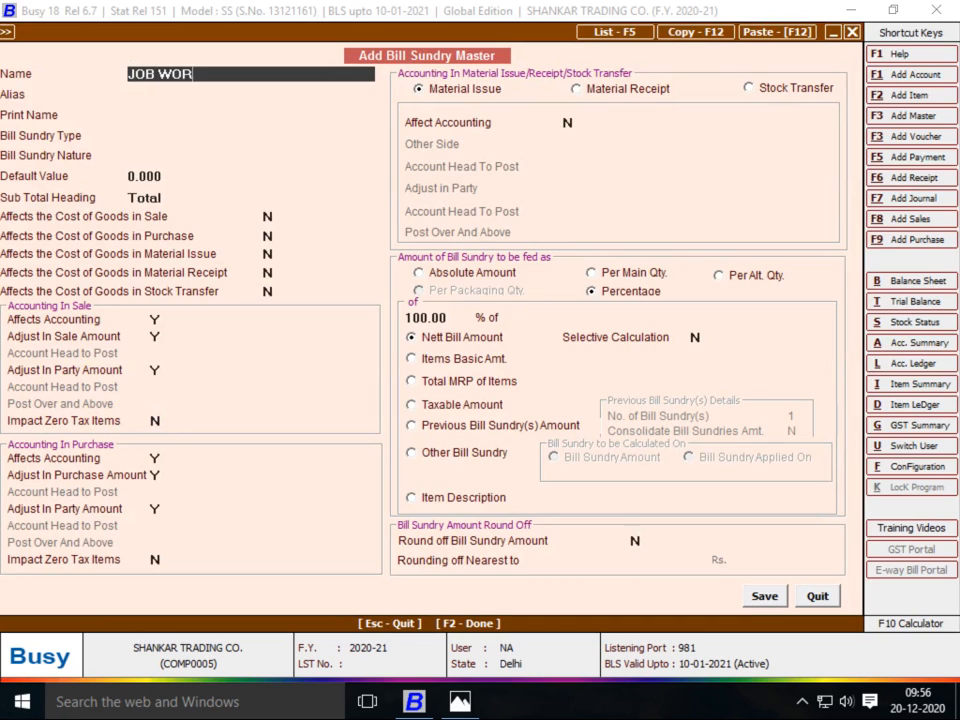
pyautogui.write('K A/C')
pyautogui.press('Return')
pyautogui.press('Return')
pyautogui.press('Return')
pyautogui.press('Return')
pyautogui.press('Return')
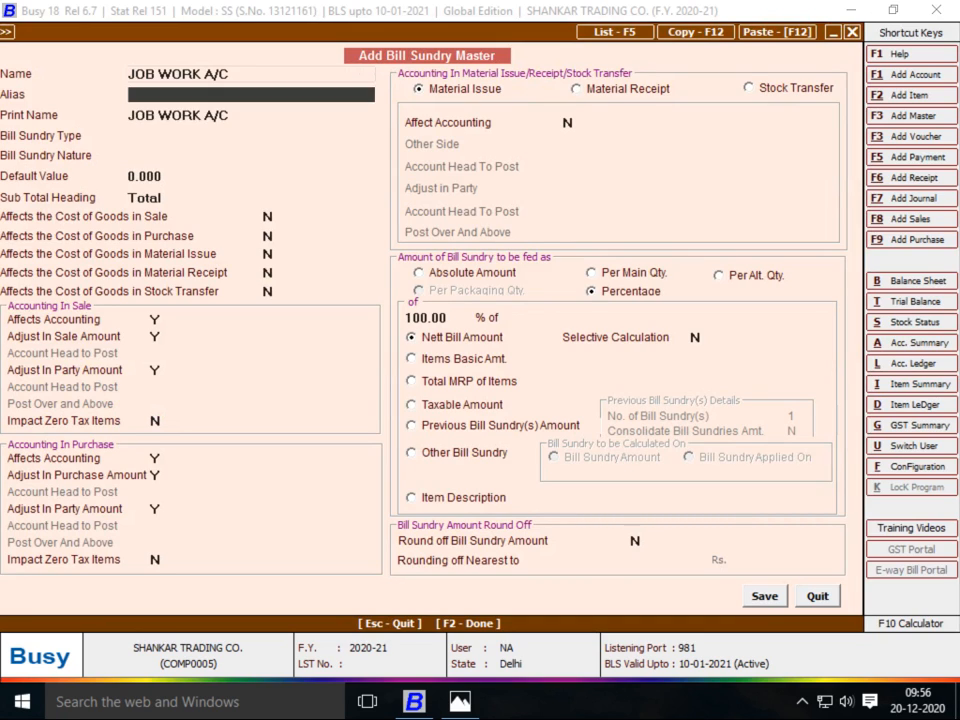
pyautogui.press('Return')
pyautogui.press('Return')
pyautogui.press('Return')
pyautogui.press('Return')
pyautogui.press('Return')
pyautogui.press('Return')
pyautogui.press('Return')
pyautogui.press('Return')
pyautogui.press('Return')
pyautogui.press('Return')
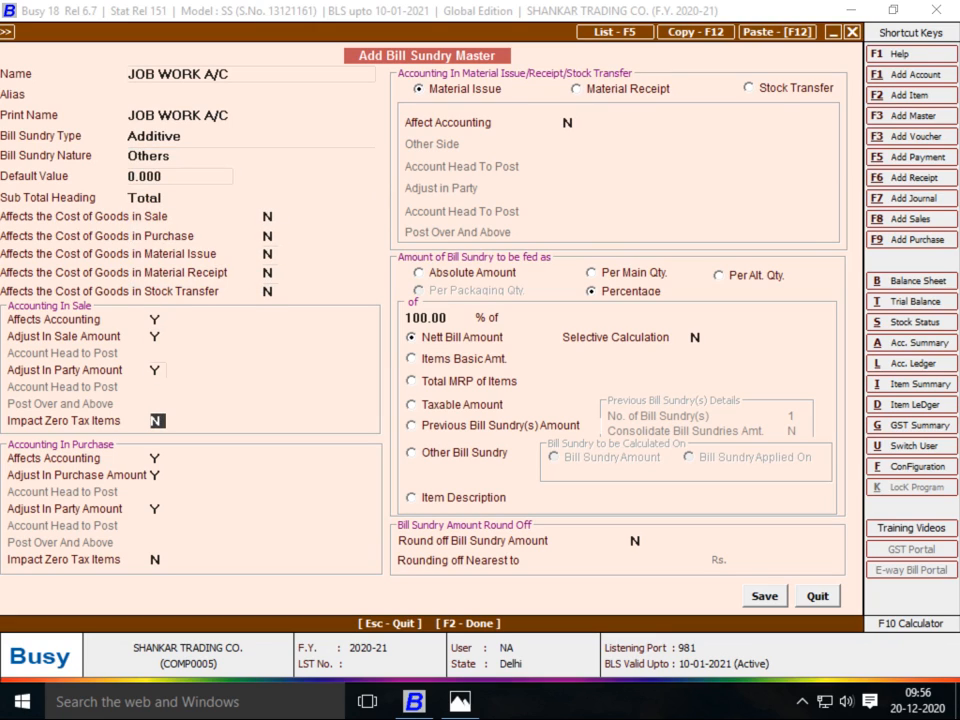
pyautogui.click(269, 291)
pyautogui.write('Y')
pyautogui.press('Return')
# Set Affect Accounting to Y for Stock Transfer and begin a new posting account
pyautogui.click(750, 88)
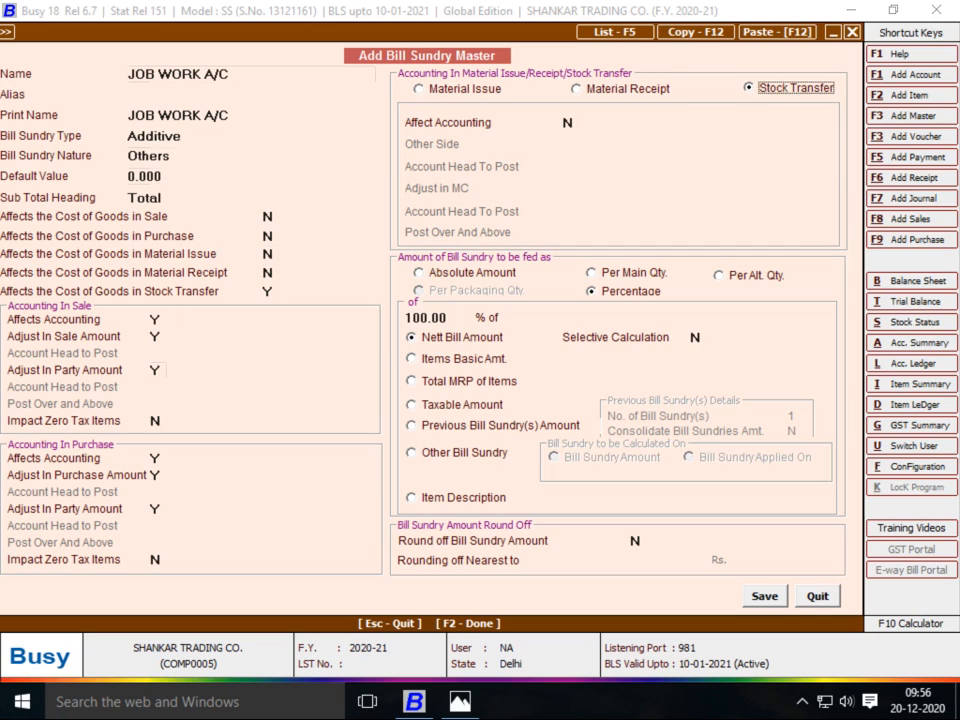
pyautogui.press('Return')
pyautogui.write('Y')
pyautogui.press('Return')
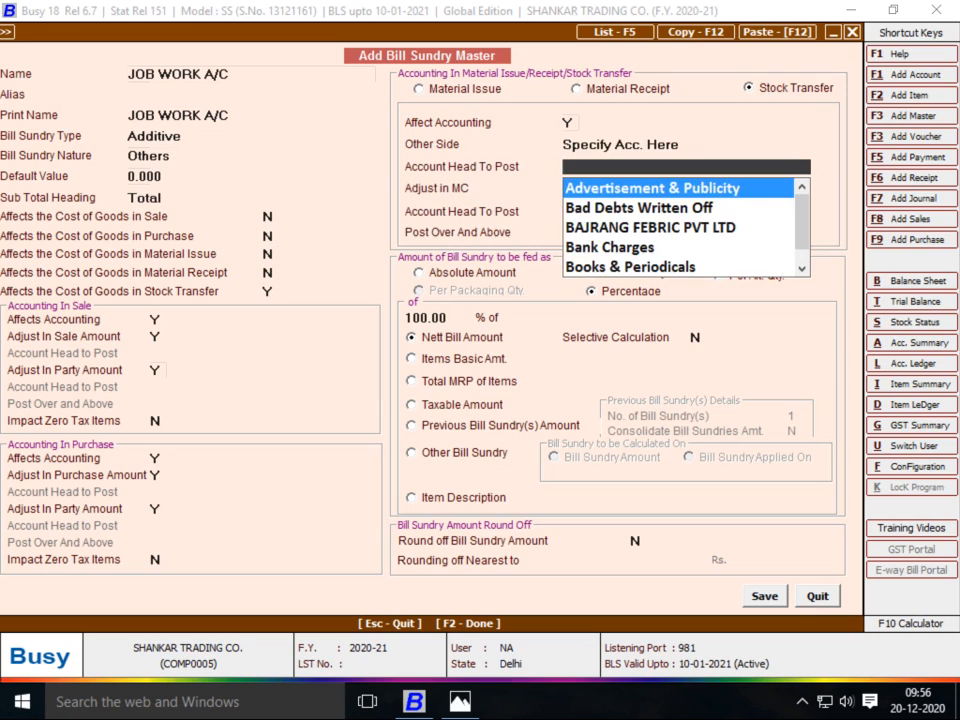
pyautogui.write('J')
pyautogui.press('F3')
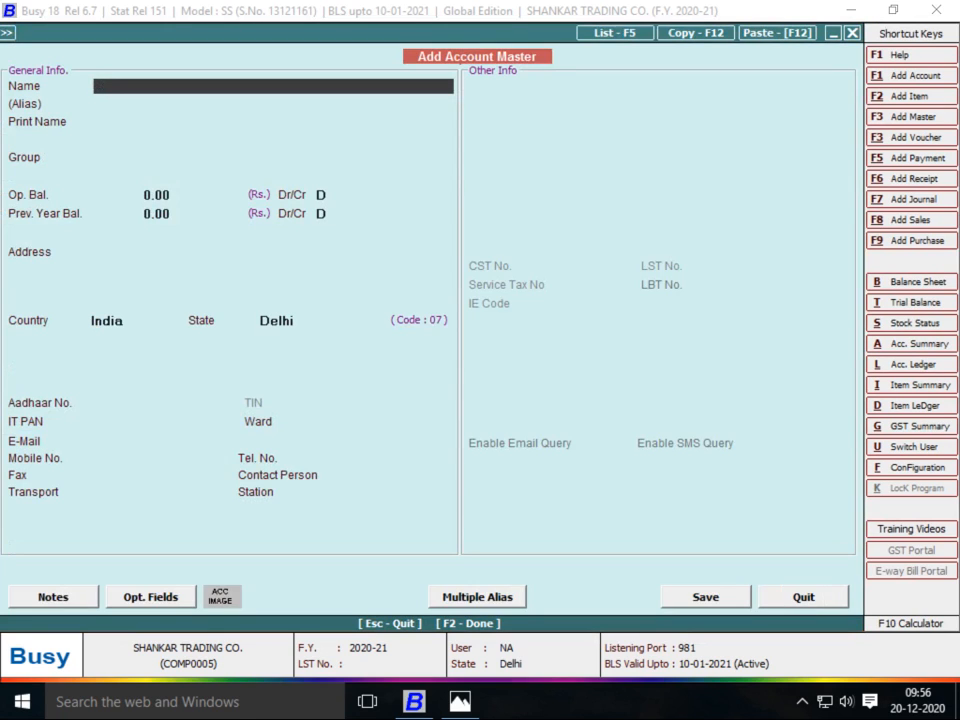
# Create and save the JOB WORK A/C account under Expenses (Direct/Mfg.)
pyautogui.write('JOB WORK')
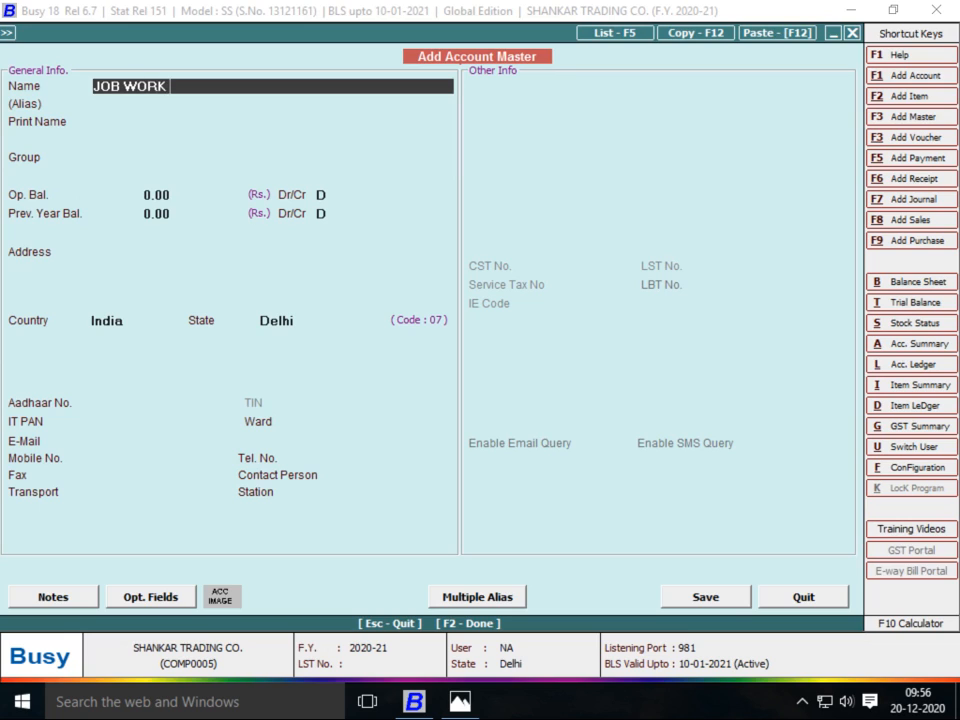
pyautogui.write(' A/C')
pyautogui.press('Return')
pyautogui.press('Return')
pyautogui.press('Return')
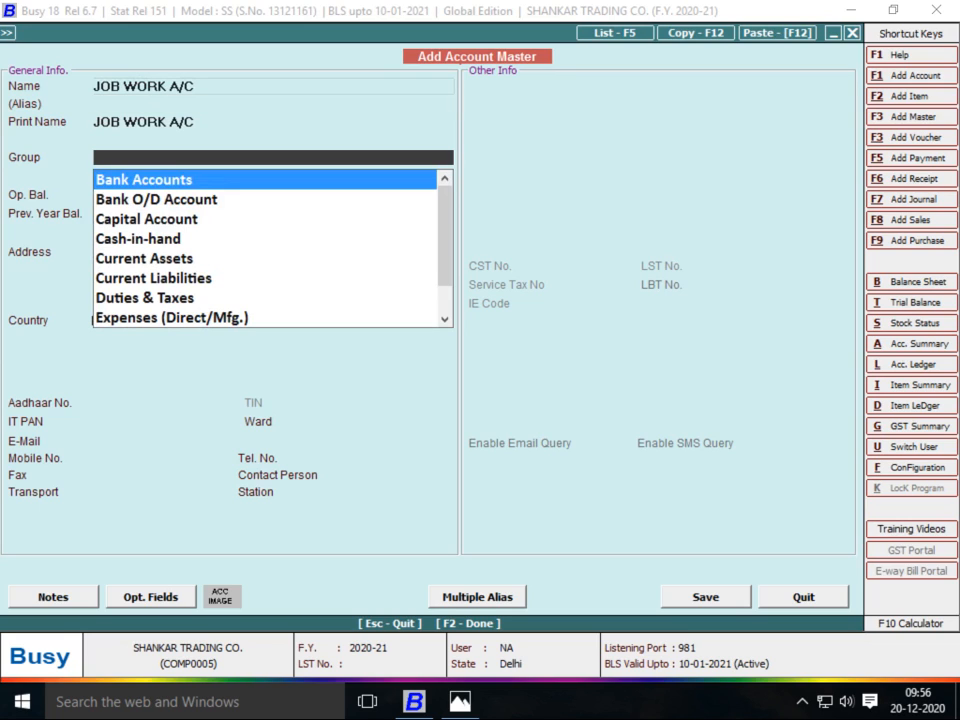
pyautogui.write('EX')
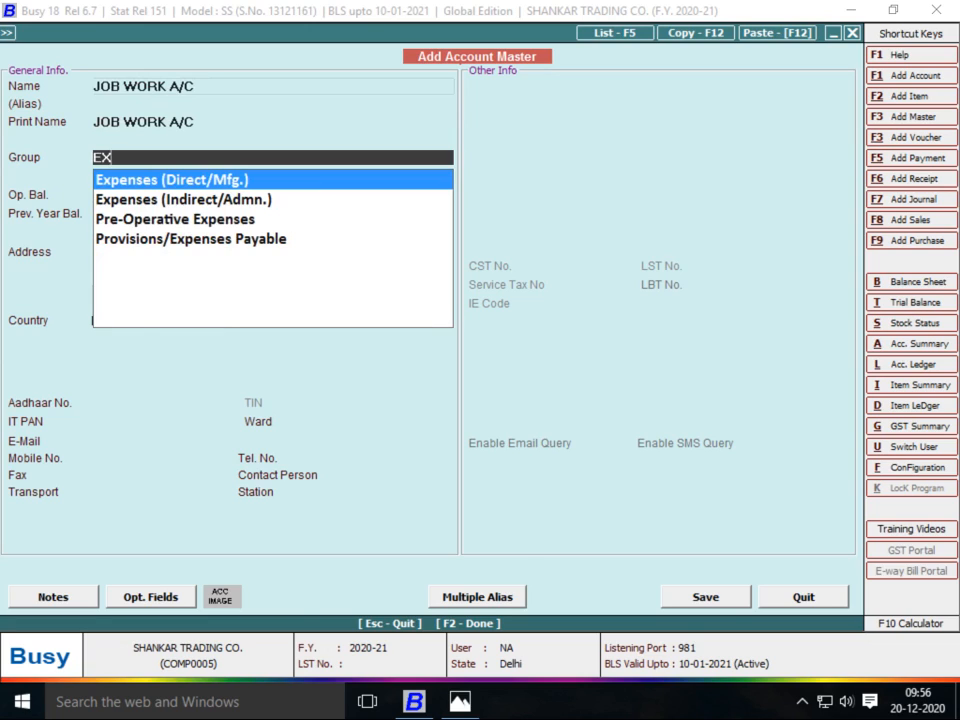
pyautogui.press('Return')
pyautogui.press('Return')
pyautogui.press('Return')
pyautogui.press('Return')
pyautogui.press('Return')
pyautogui.press('Return')
pyautogui.press('Return')
pyautogui.press('Return')
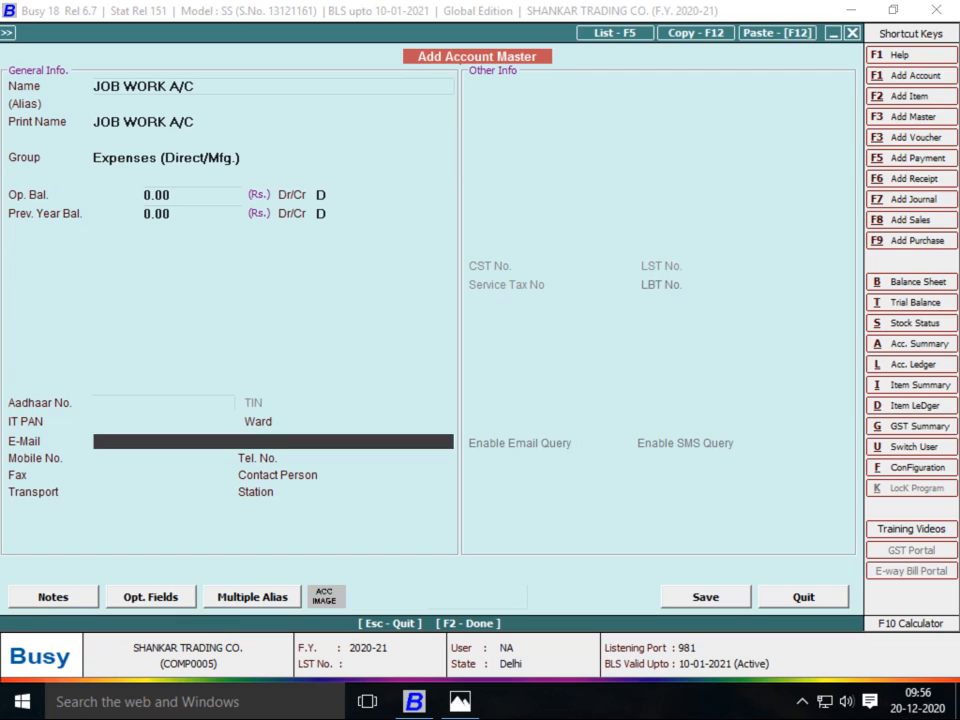
pyautogui.press('F2')
pyautogui.press('Return')
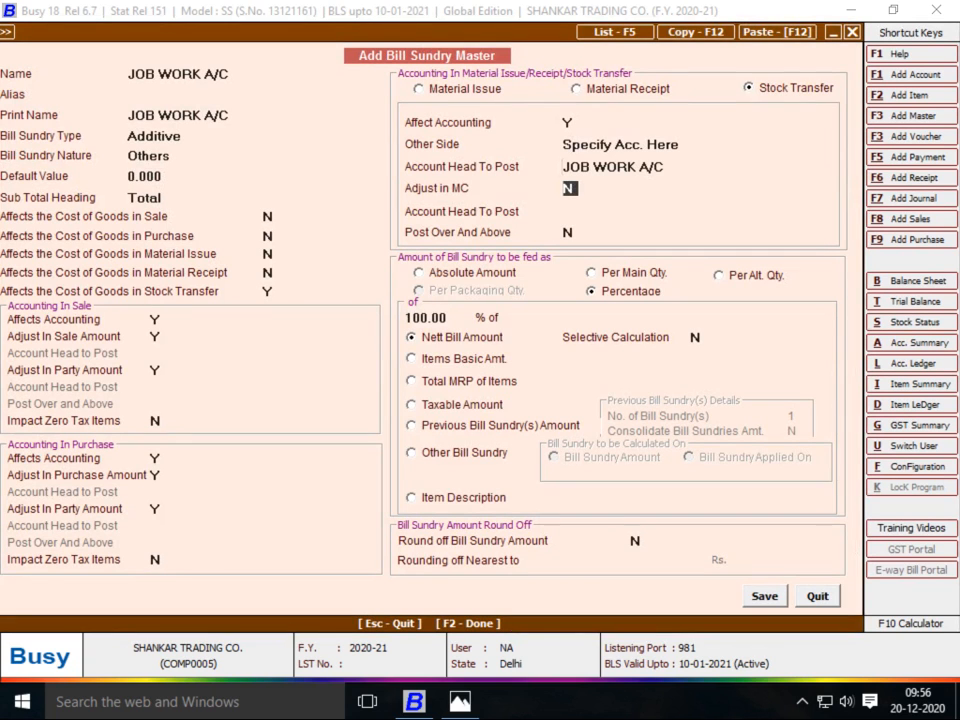
# Set Adjust in MC and Post Over And Above to Y for the sundry
pyautogui.write('y')
pyautogui.press('Return')
pyautogui.write('y')
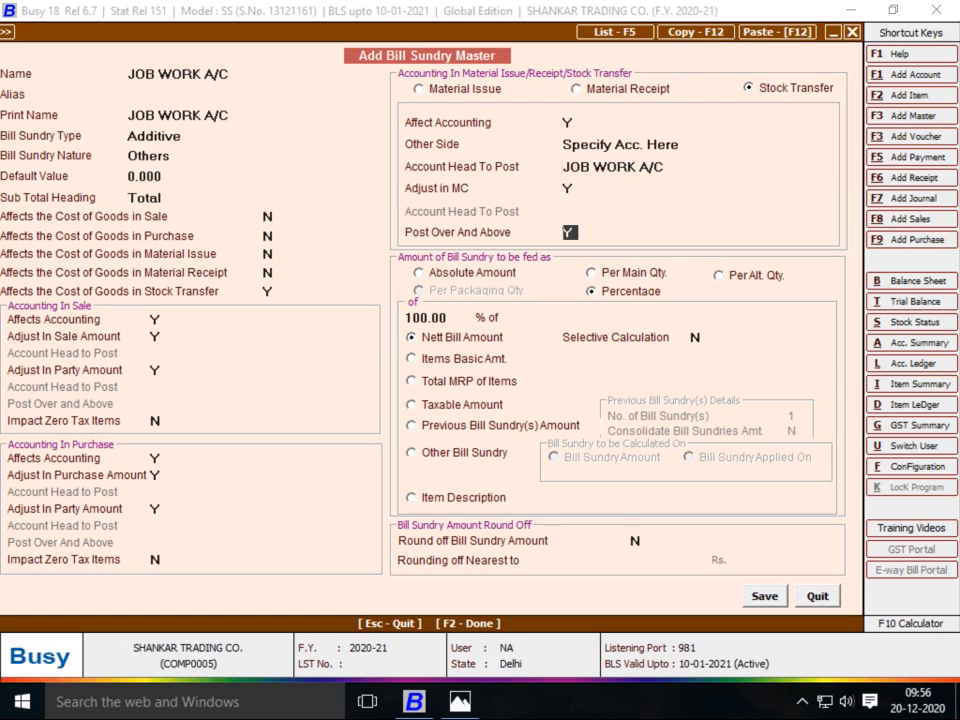
# Charge the sundry Per Main Qty., save it, and add JOB WORK A/C to the voucher
pyautogui.click(633, 273)
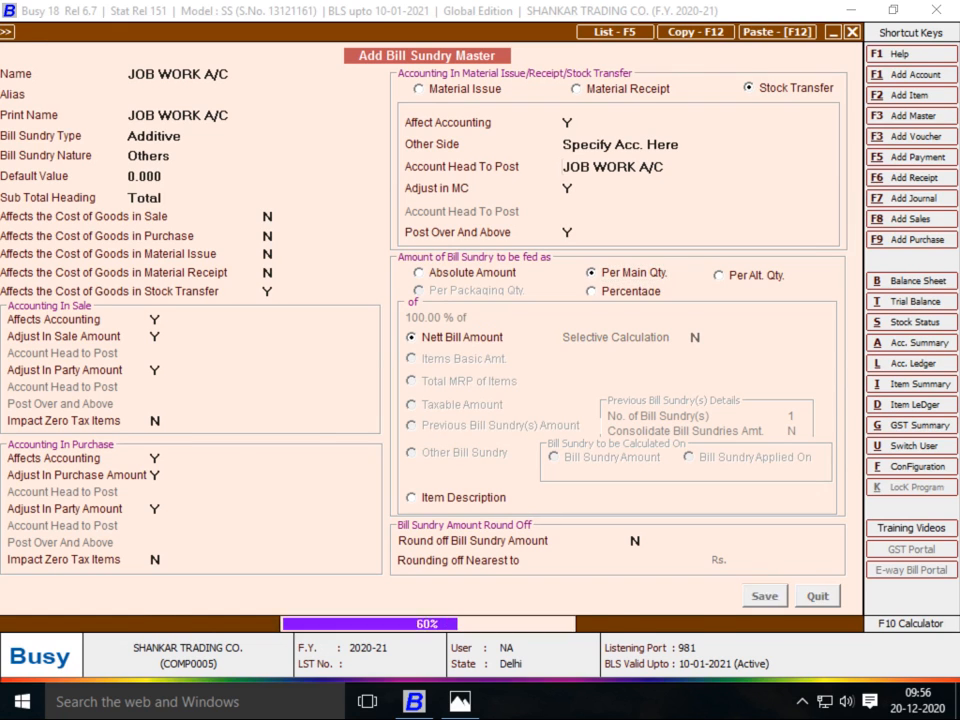
pyautogui.press('F2')
pyautogui.press('Return')
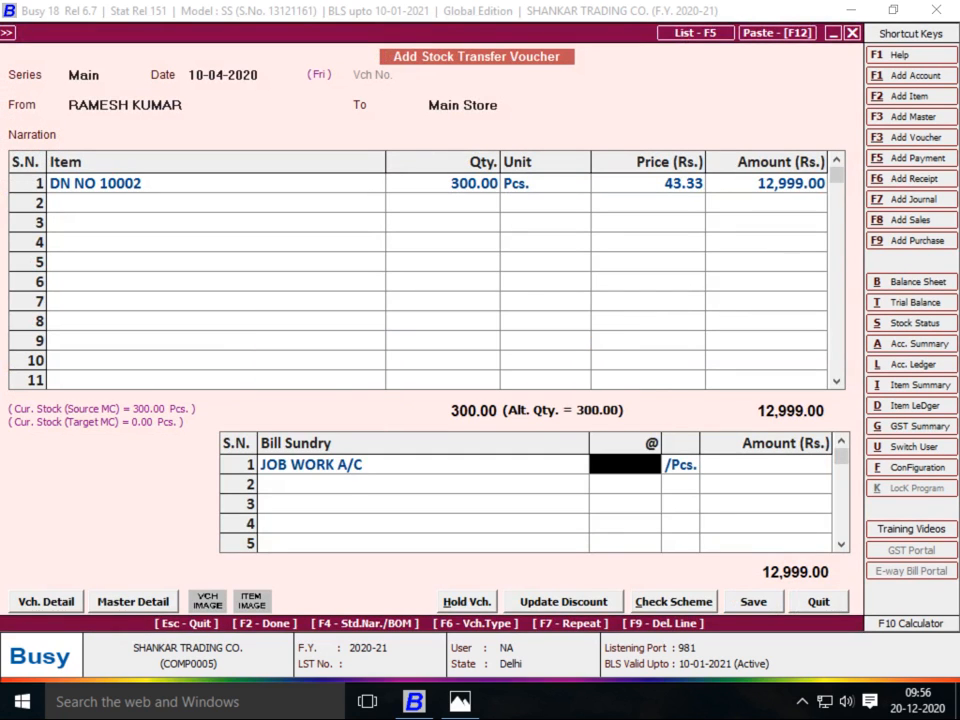
# Enter the job work rate of 3 per piece (900.00) and save the 13,899.00 voucher
pyautogui.hotkey('alt', 'Tab')
pyautogui.hotkey('alt', 'Tab')
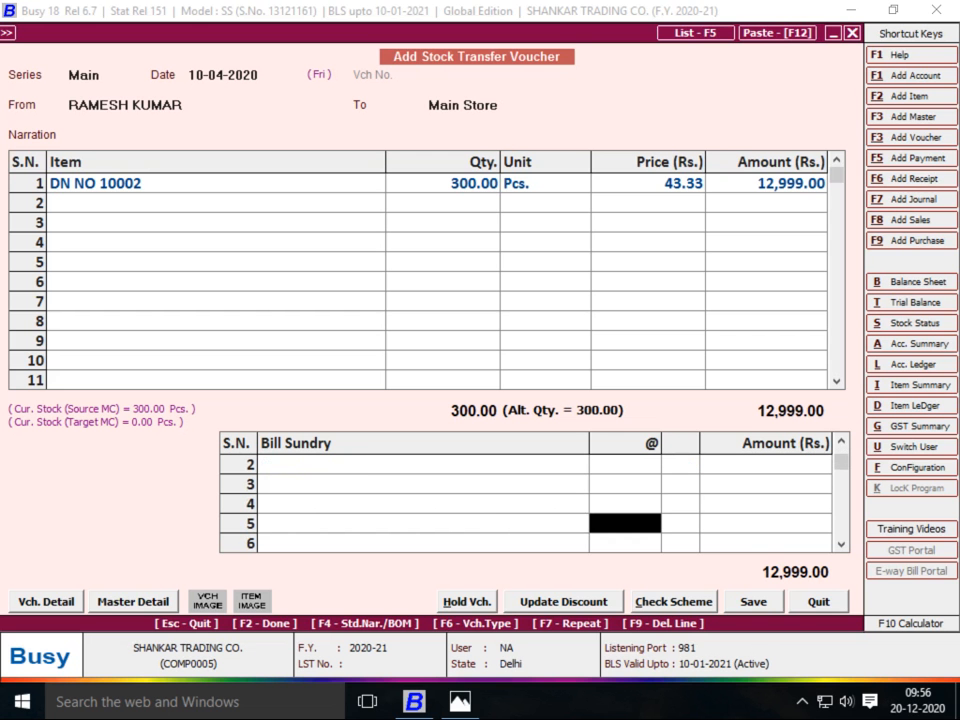
pyautogui.press('Up')
pyautogui.press('Up')
pyautogui.press('Up')
pyautogui.press('Up')
pyautogui.press('Up')
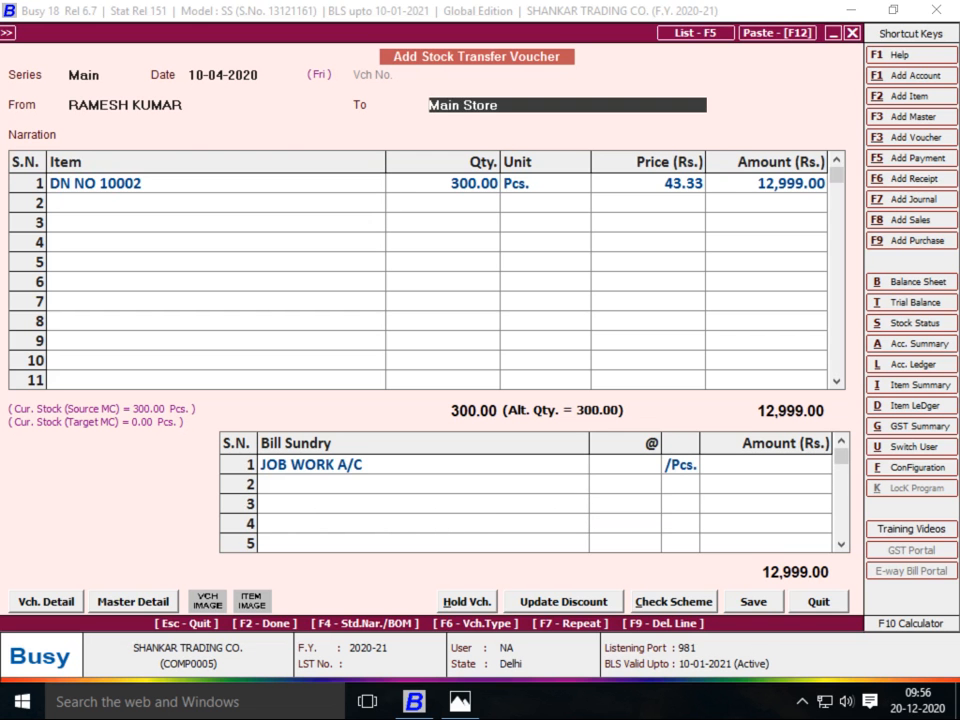
pyautogui.press('Down')
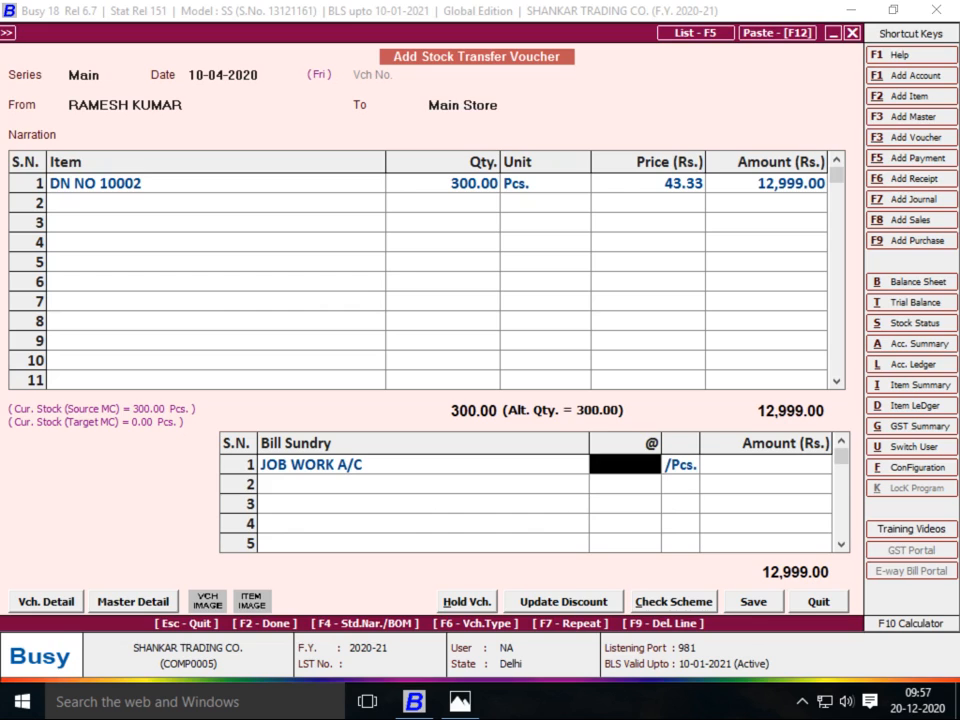
pyautogui.write('3')
pyautogui.press('Return')
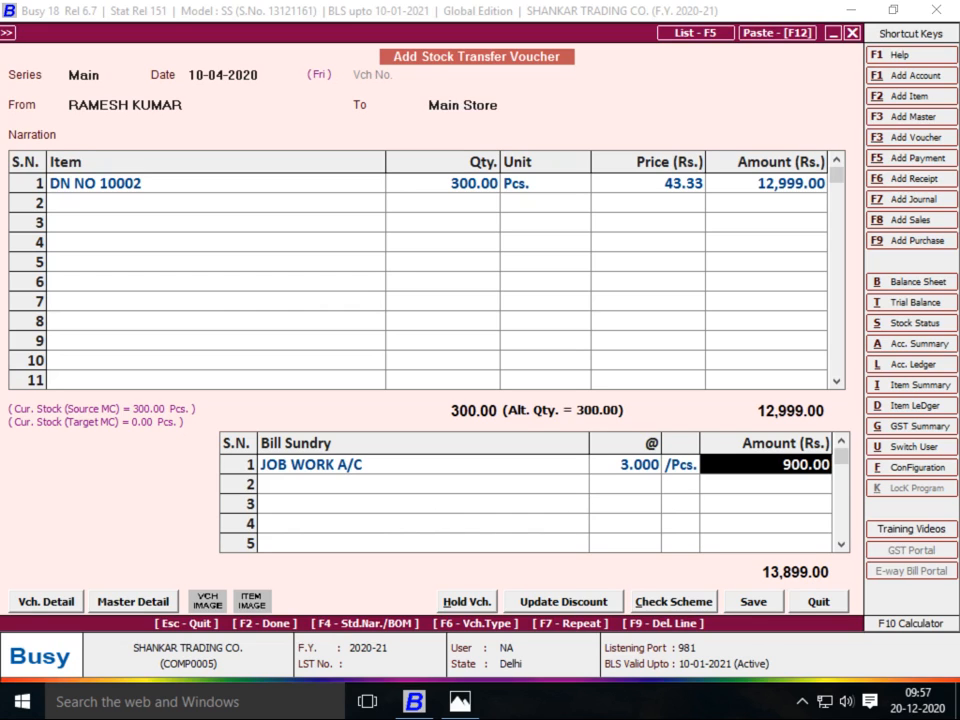
pyautogui.press('F2')
pyautogui.press('Return')
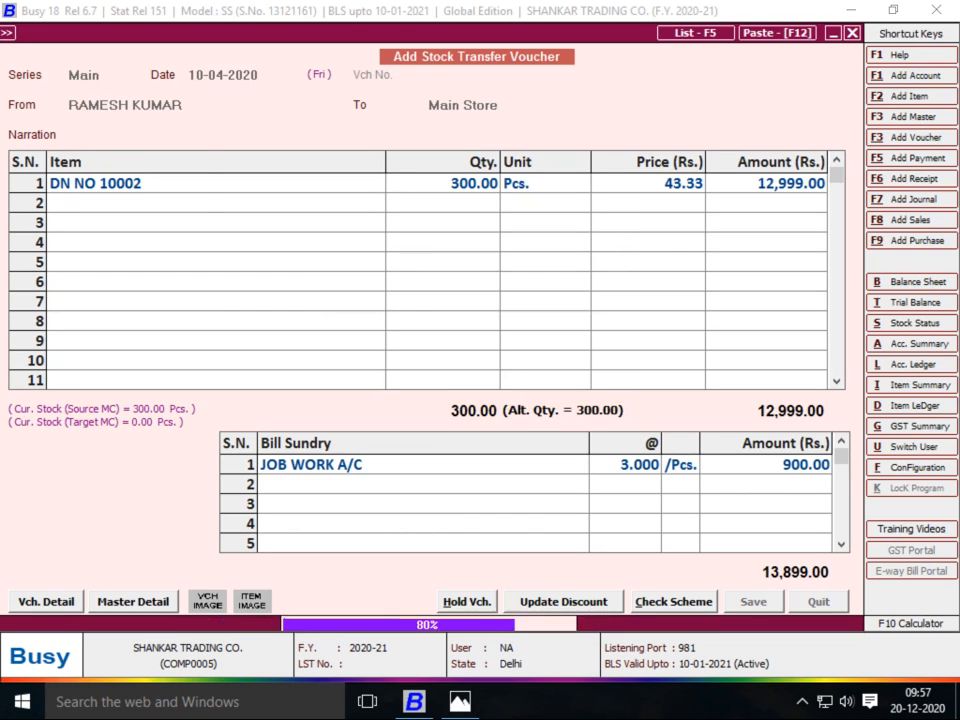
# Check the D.No 10002 sheet, then date the new transfer 11-04-2020 with source Main Store
pyautogui.hotkey('alt', 'Tab')
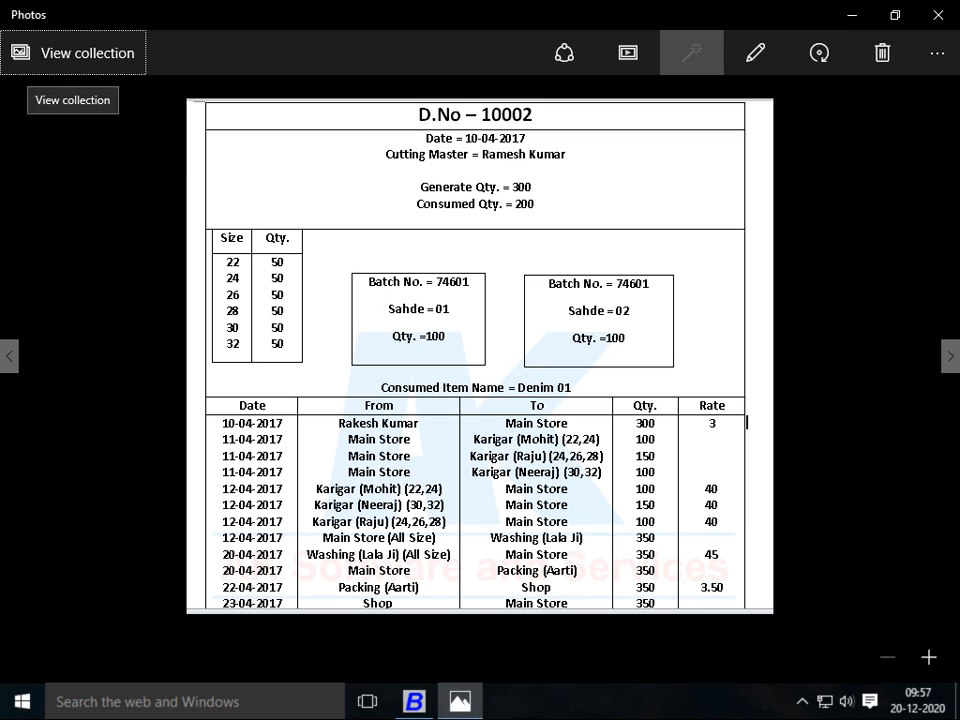
pyautogui.hotkey('alt', 'Tab')
pyautogui.press('Return')
pyautogui.hotkey('alt', 'Tab')
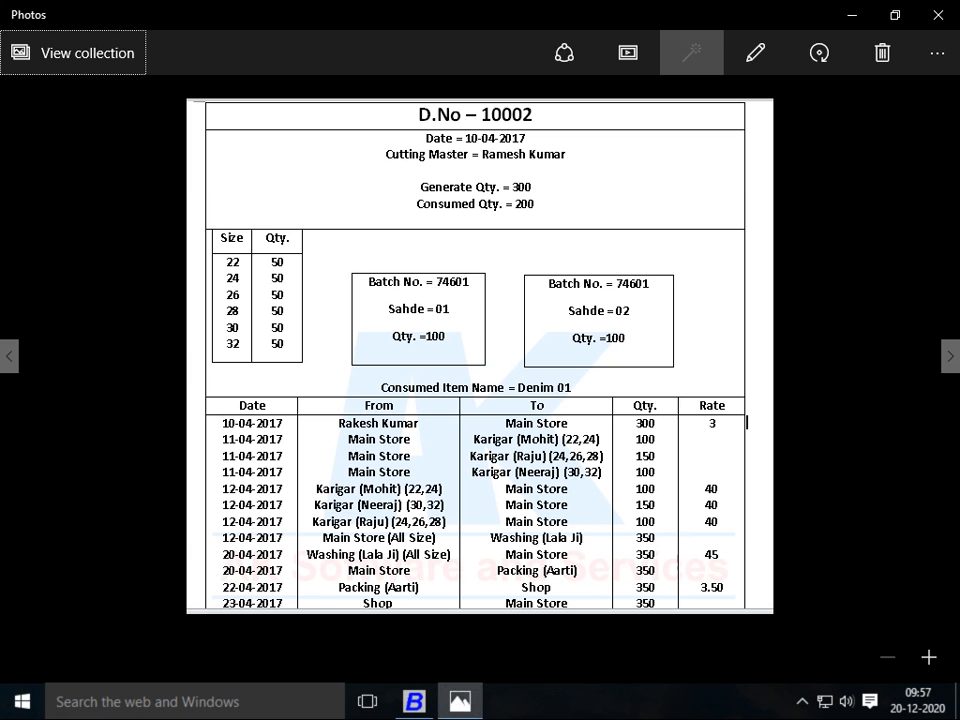
pyautogui.hotkey('alt', 'Tab')
pyautogui.write('11-04-2020')
pyautogui.press('Return')
pyautogui.write('M')
pyautogui.press('Return')
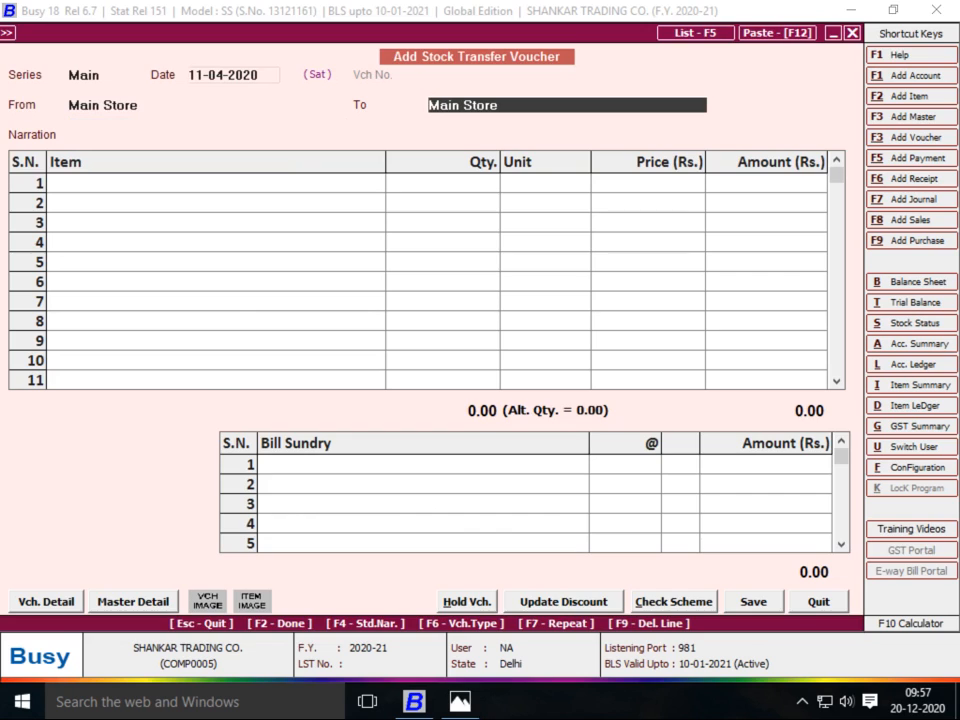
# Start material centre KARIGAR 1 under Production Floors with stock-transfer accounting set to Y
pyautogui.press('F3')
pyautogui.write('KARIGAR')
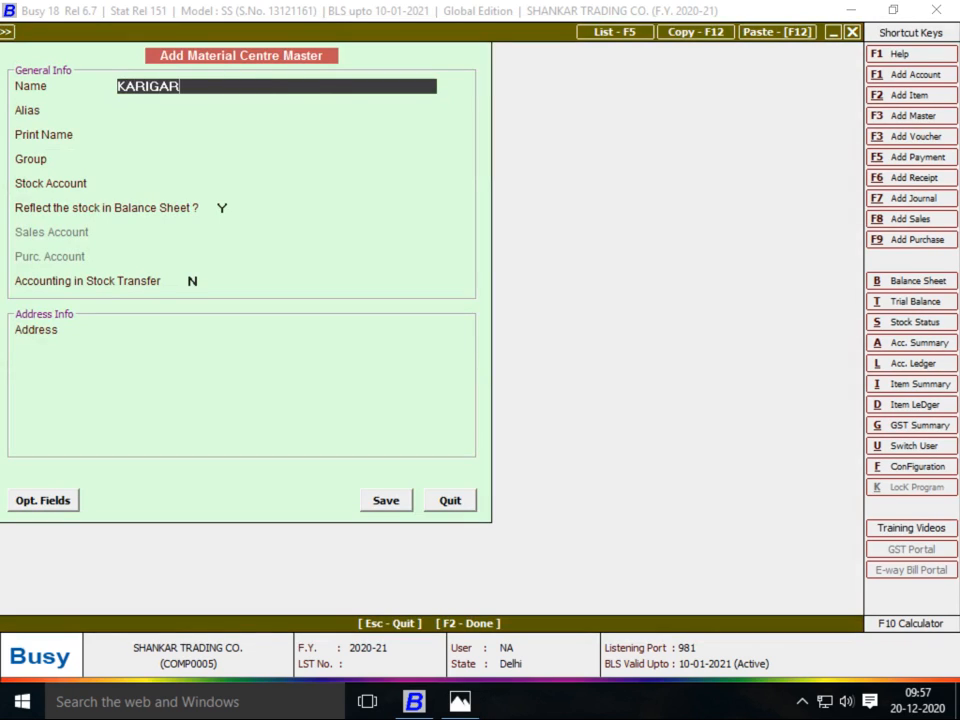
pyautogui.write(' 1')
pyautogui.press('Return')
pyautogui.press('Return')
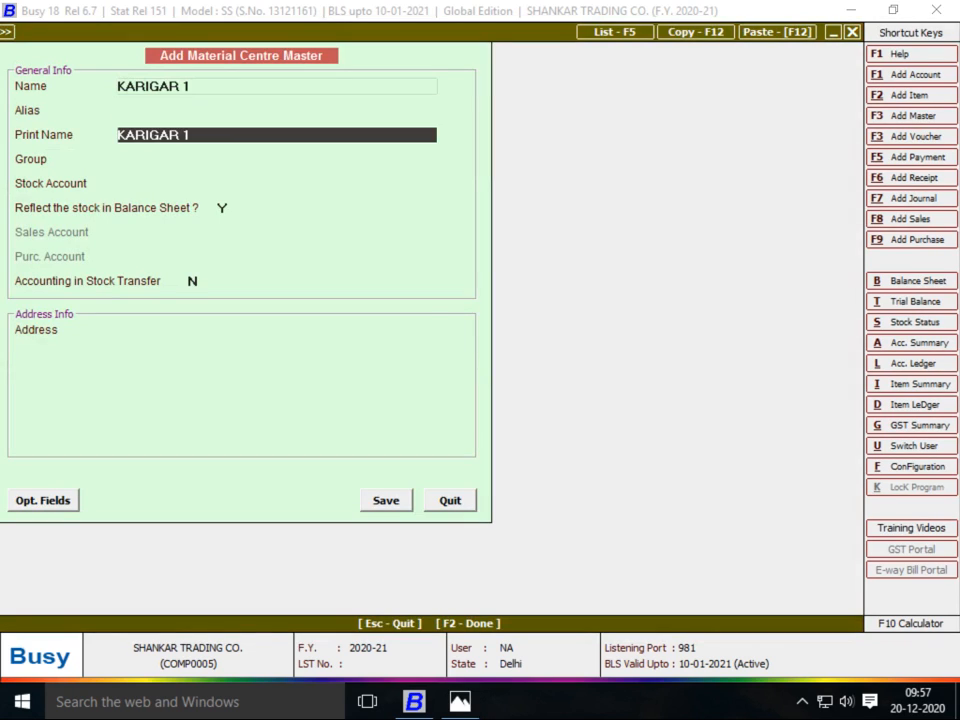
pyautogui.press('Return')
pyautogui.press('Down')
pyautogui.press('Return')
pyautogui.press('Return')
pyautogui.press('Return')
pyautogui.press('Up')
pyautogui.write('Y')
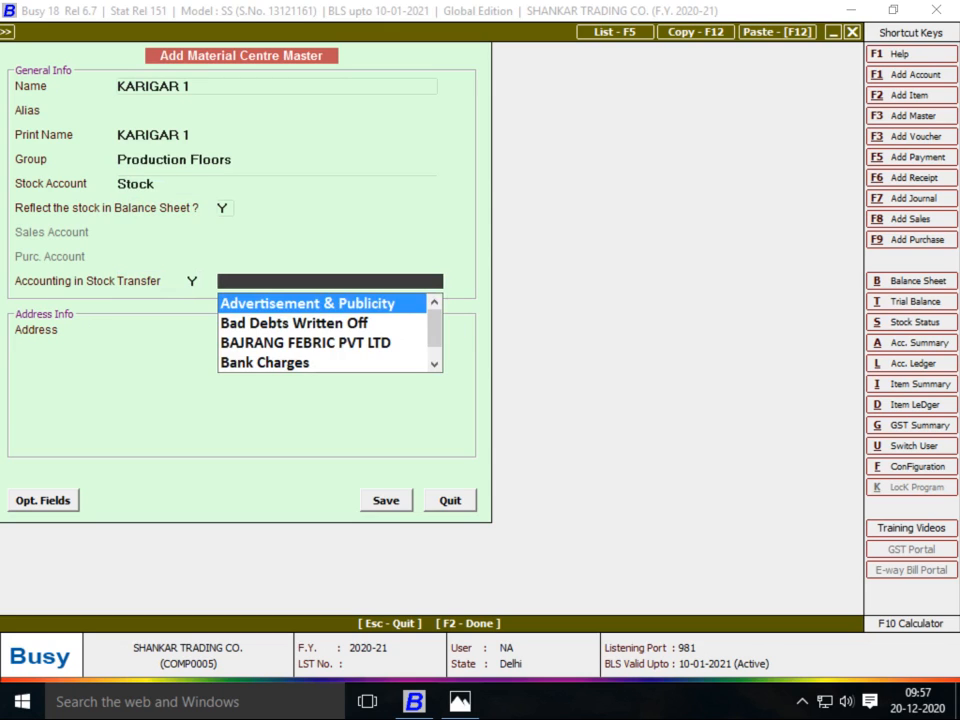
# Create and save the KARIGAR 1 account under JOB WORKER with bill-by-bill balancing set to N
pyautogui.press('F3')
pyautogui.write('KARIGAR ')
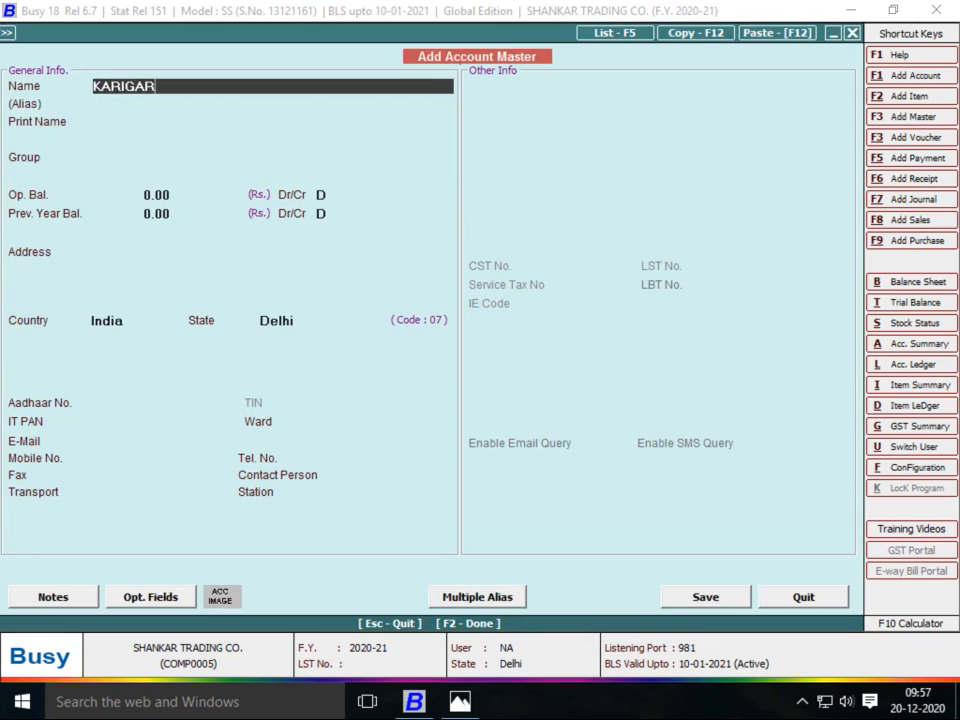
pyautogui.write('1')
pyautogui.press('Return')
pyautogui.press('Return')
pyautogui.press('Return')
pyautogui.write('SU')
pyautogui.press('BackSpace')
pyautogui.press('BackSpace')
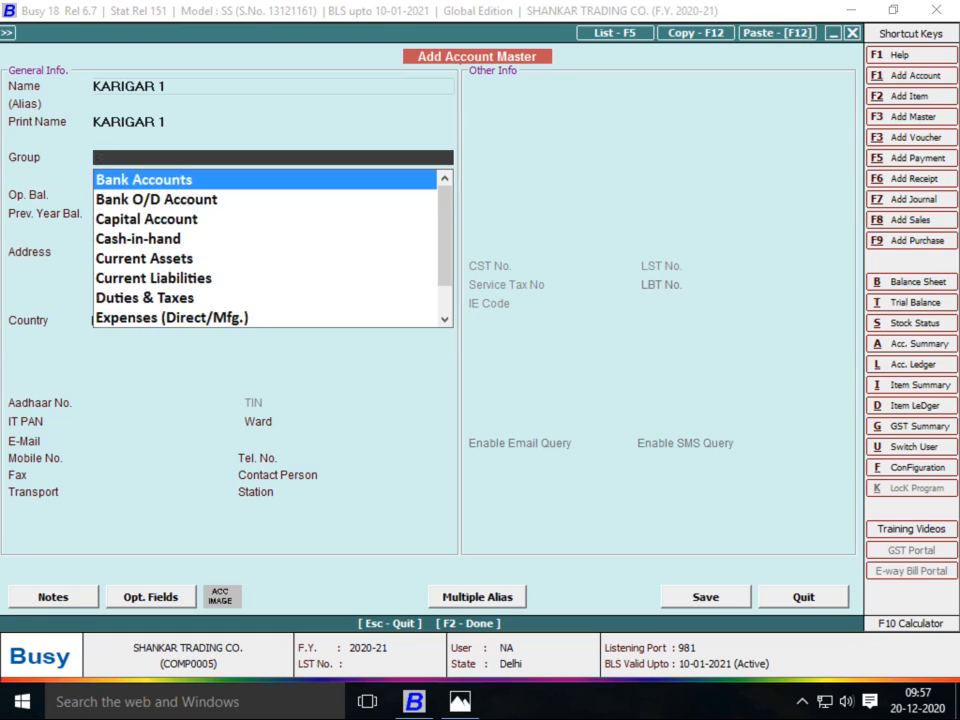
pyautogui.write('JOB')
pyautogui.press('Return')
pyautogui.press('Return')
pyautogui.press('Return')
pyautogui.press('Return')
pyautogui.press('Return')
pyautogui.press('Return')
pyautogui.press('Return')
pyautogui.press('Return')
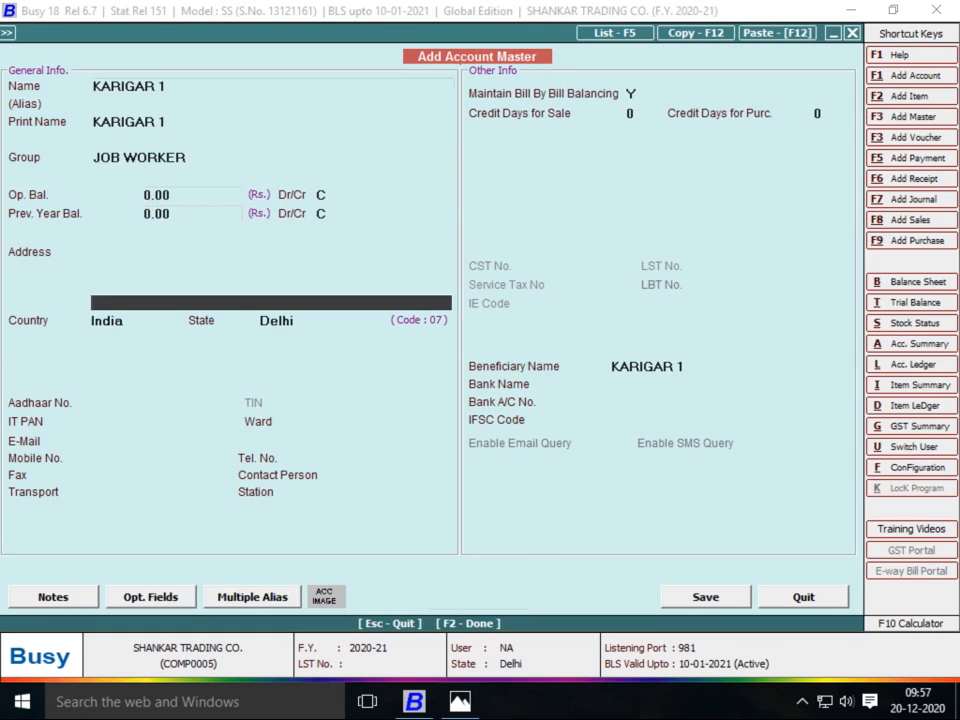
pyautogui.press('F2')
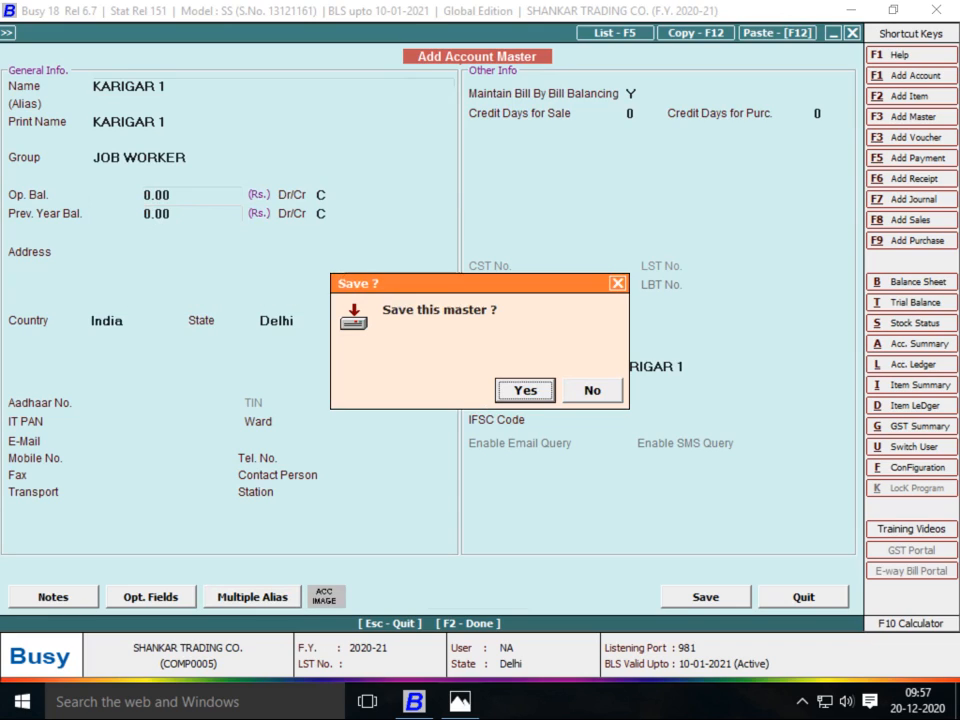
pyautogui.press('Right')
pyautogui.press('Return')
pyautogui.click(630, 94)
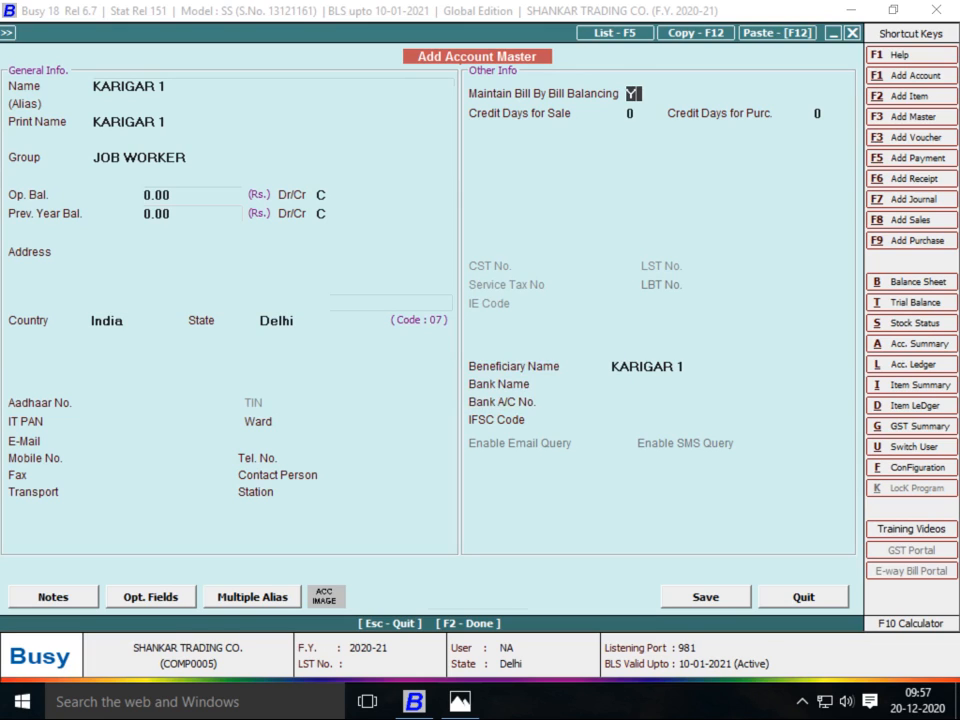
pyautogui.write('N')
pyautogui.press('F2')
pyautogui.press('Return')
pyautogui.press('Return')
pyautogui.press('Return')
pyautogui.press('Return')
pyautogui.press('Return')
pyautogui.press('Return')
pyautogui.press('Return')
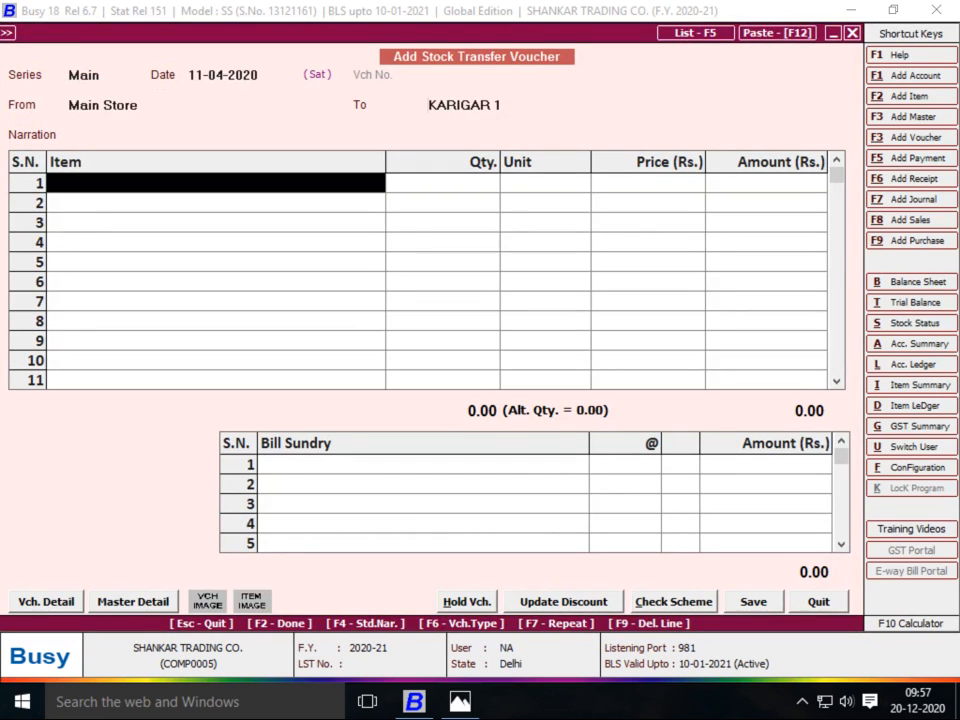
# Enter 100 Pcs of DN NO 10002, split 50 each across sizes 22 and 24
pyautogui.write('1')
pyautogui.press('BackSpace')
pyautogui.write('2')
pyautogui.press('Return')
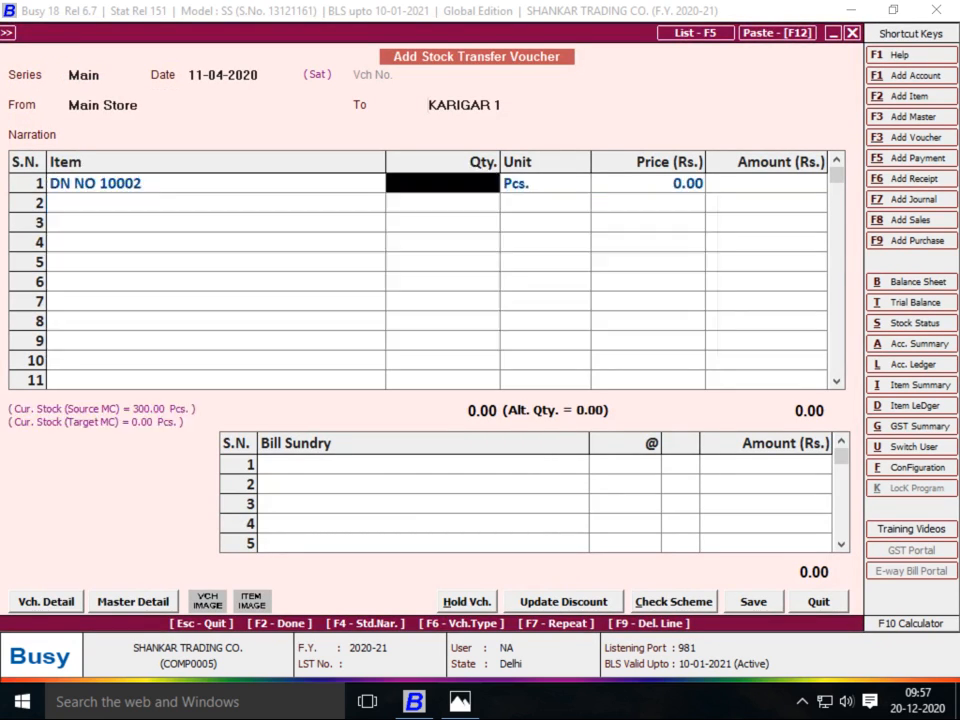
pyautogui.write('100')
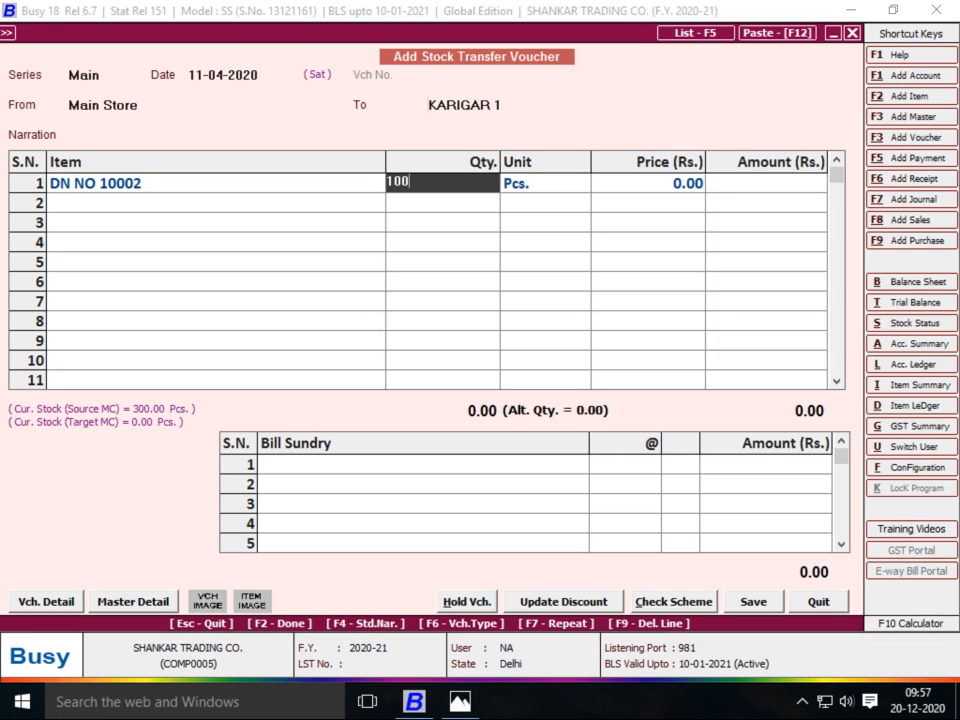
pyautogui.press('Return')
pyautogui.press('Return')
pyautogui.write('2')
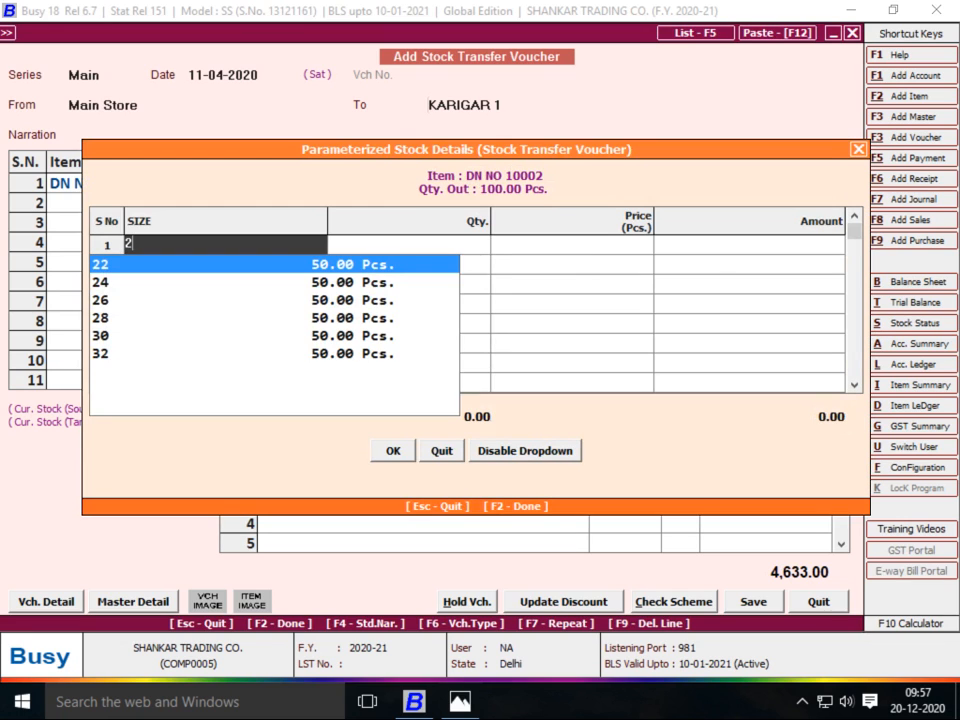
pyautogui.press('Return')
pyautogui.press('Return')
pyautogui.write('2')
pyautogui.press('Return')
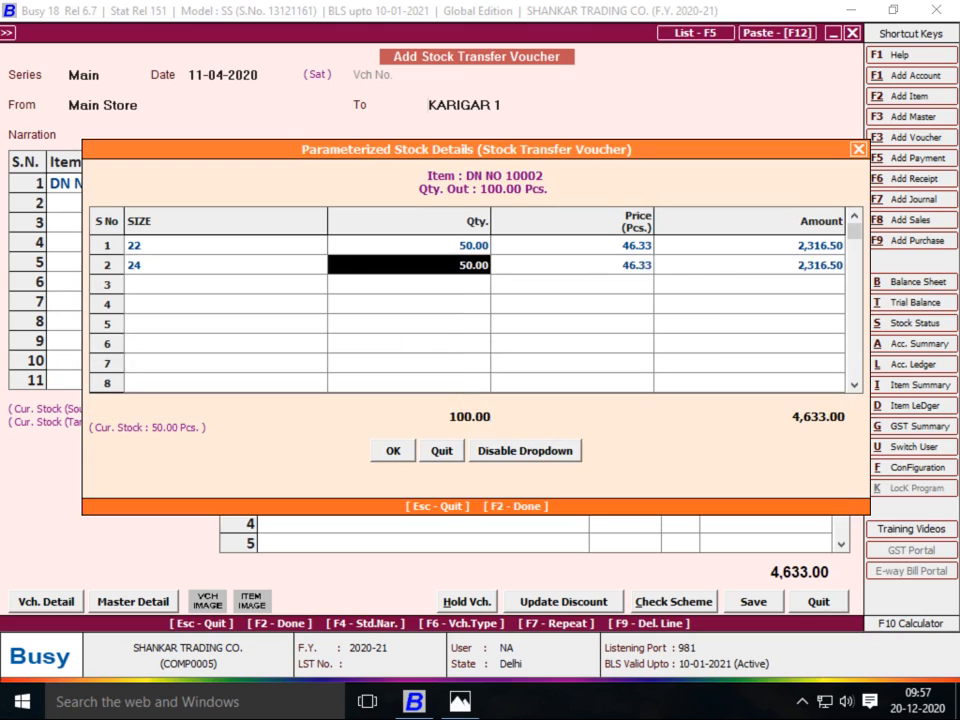
pyautogui.press('Return')
pyautogui.press('Return')
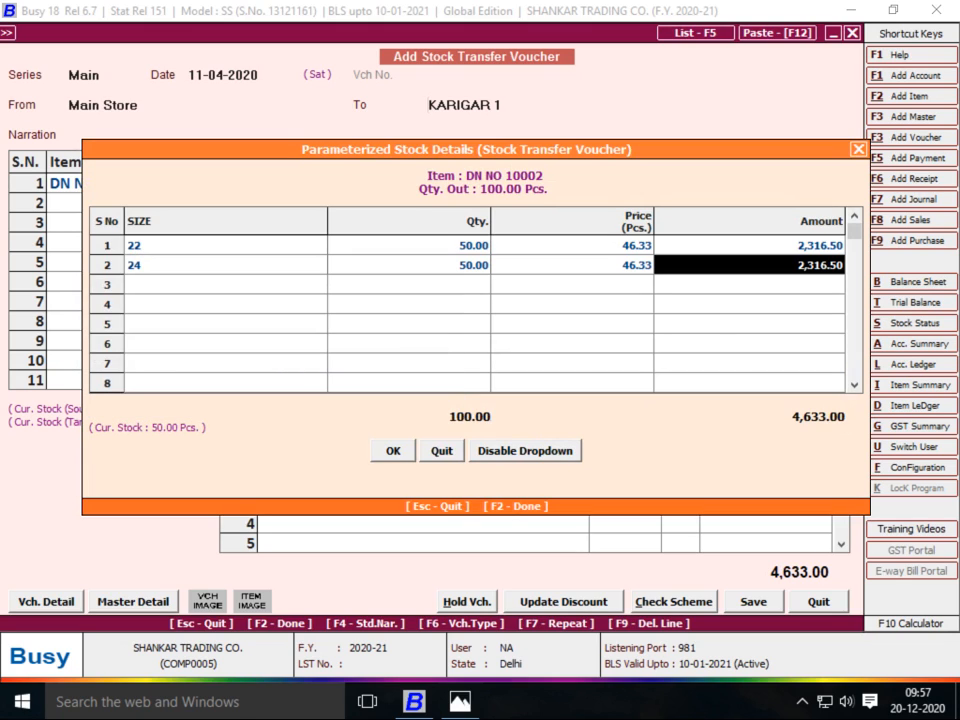
pyautogui.press('F2')
# Save the Main Store to KARIGAR 1 transfer worth 4,633.00
pyautogui.press('Return')
pyautogui.press('Return')
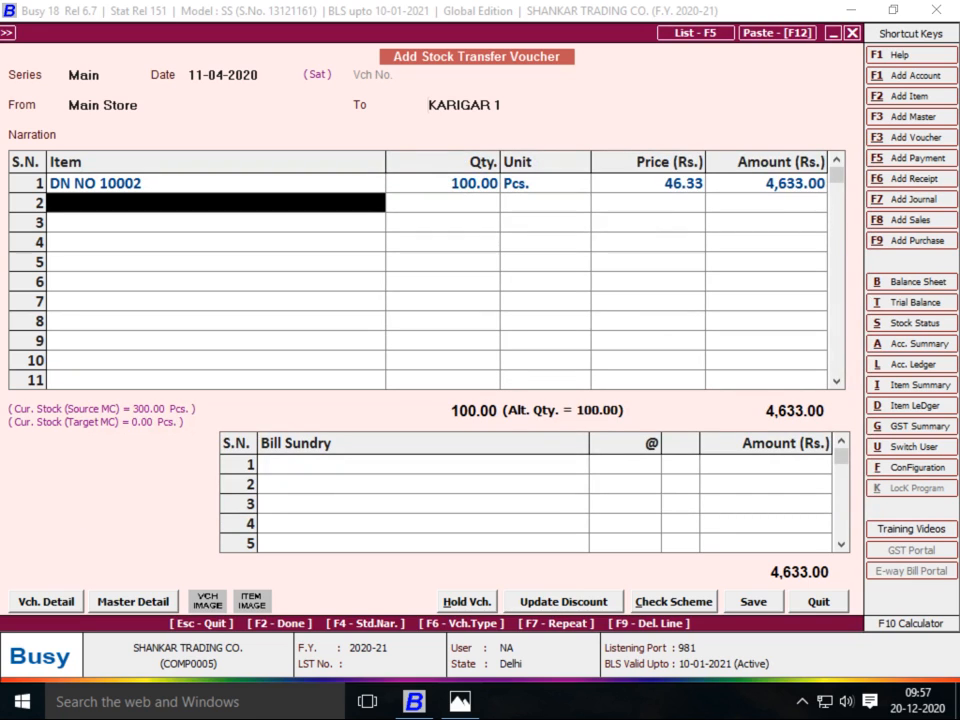
pyautogui.press('Return')
pyautogui.press('Return')
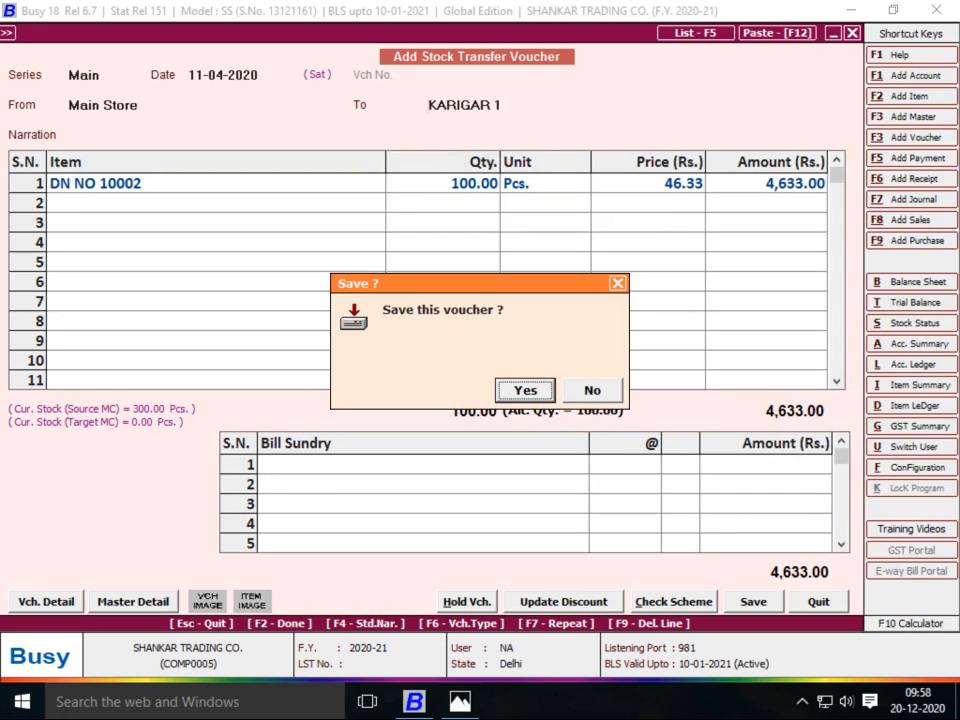
pyautogui.press('Return')
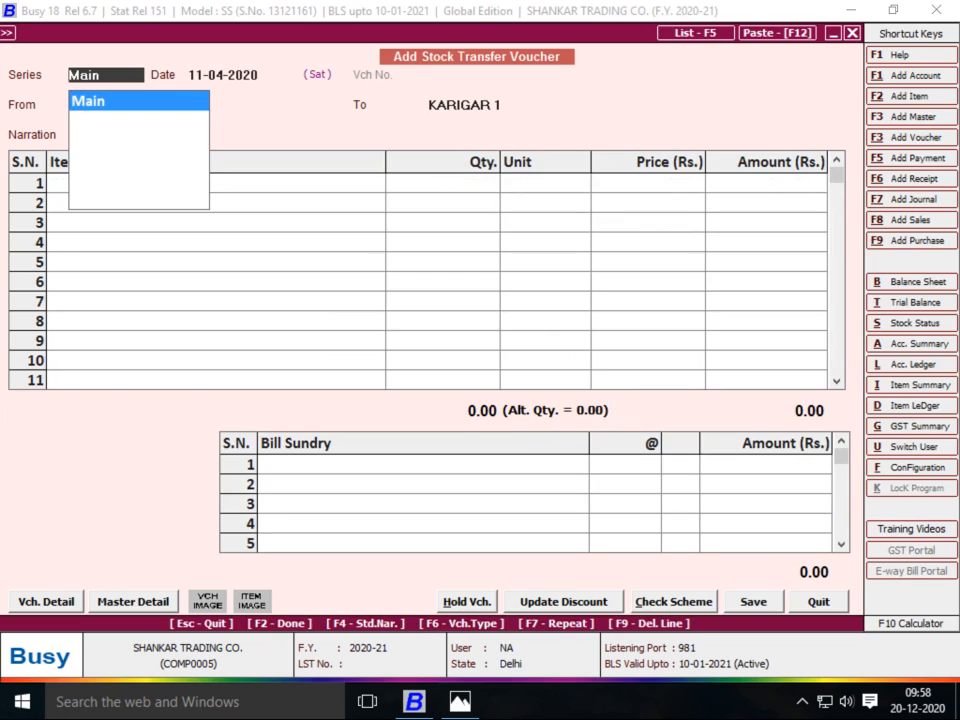
pyautogui.press('Return')
# Set source Main Store and start material centre KARIGAR 2 under Production Floors with Stock account
pyautogui.press('Return')
pyautogui.write('MA')
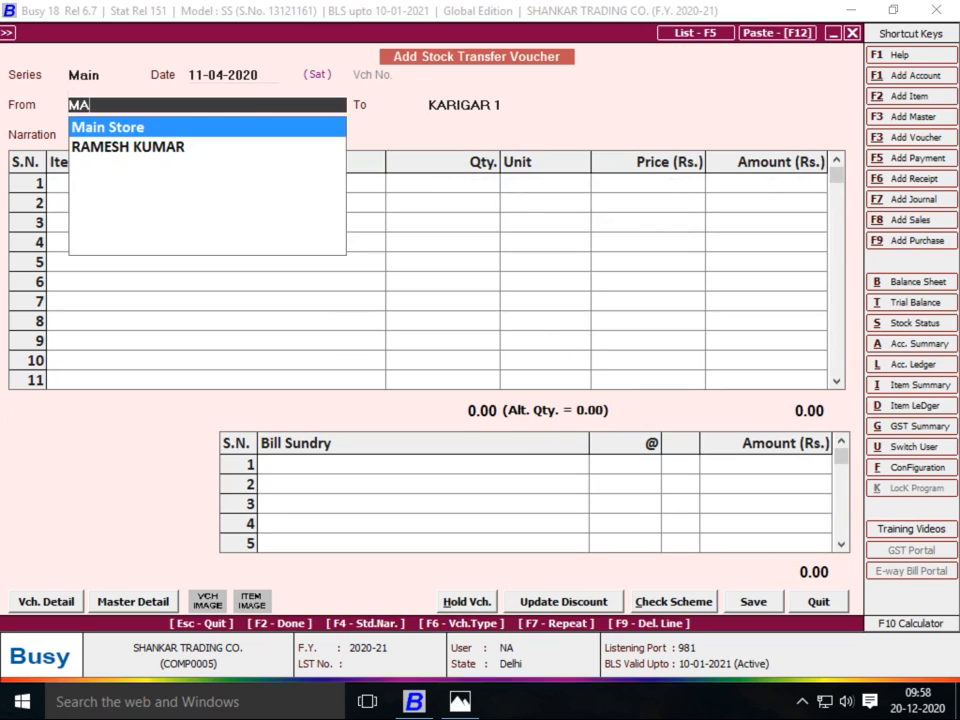
pyautogui.press('Return')
pyautogui.press('F3')
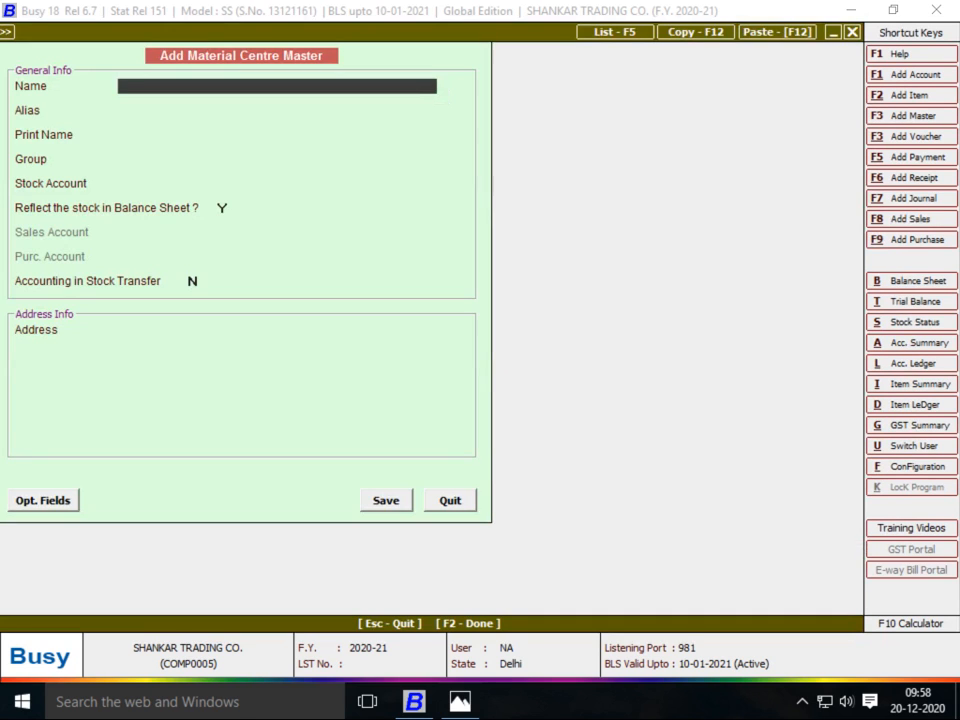
pyautogui.write('KARIGAR 2')
pyautogui.press('Return')
pyautogui.press('Return')
pyautogui.press('Return')
pyautogui.press('Down')
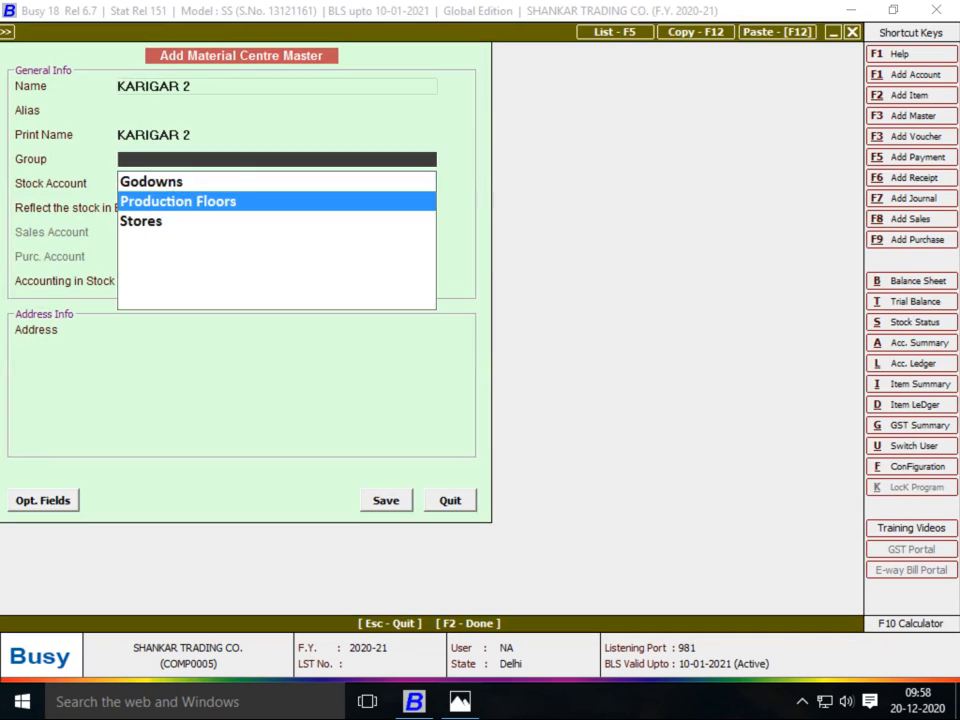
pyautogui.press('Return')
pyautogui.press('Return')
pyautogui.press('Return')
pyautogui.write('Y')
pyautogui.press('Return')
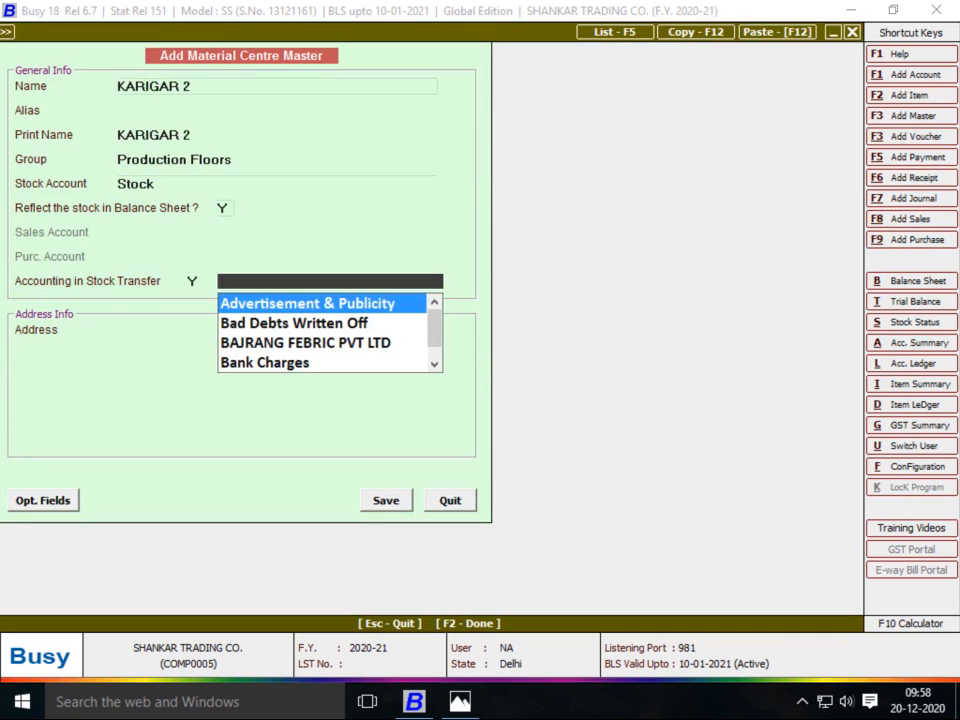
pyautogui.press('Return')
pyautogui.press('Right')
pyautogui.press('Return')
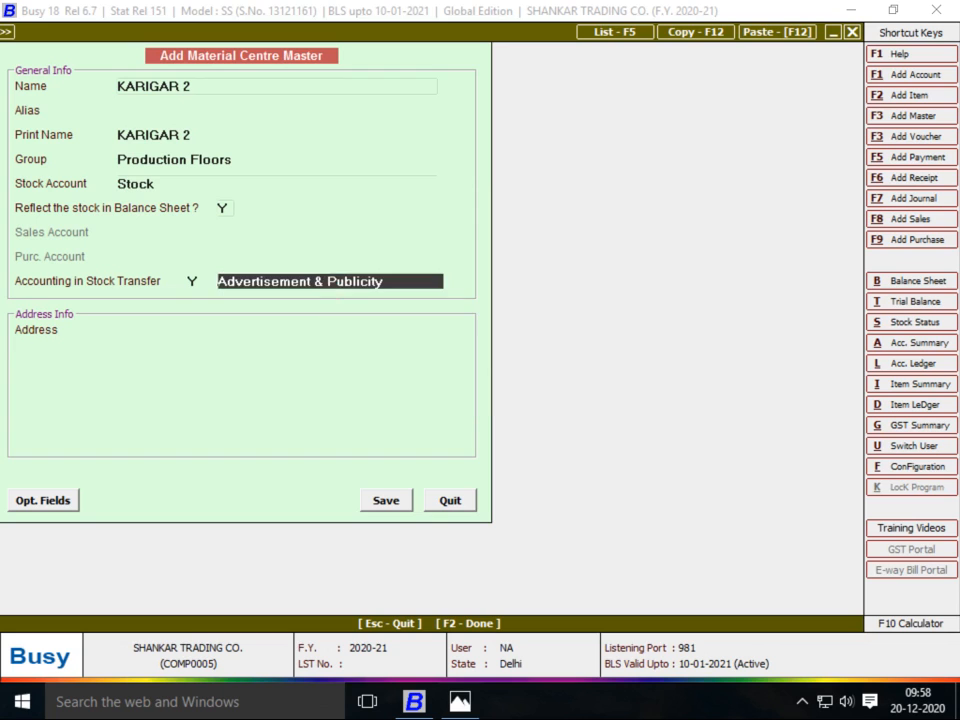
# Create a KARIGAR 2 account under JOB WORKER with bill-by-bill balancing N, then save the material centre
pyautogui.press('F3')
pyautogui.write('KARIGAR 2')
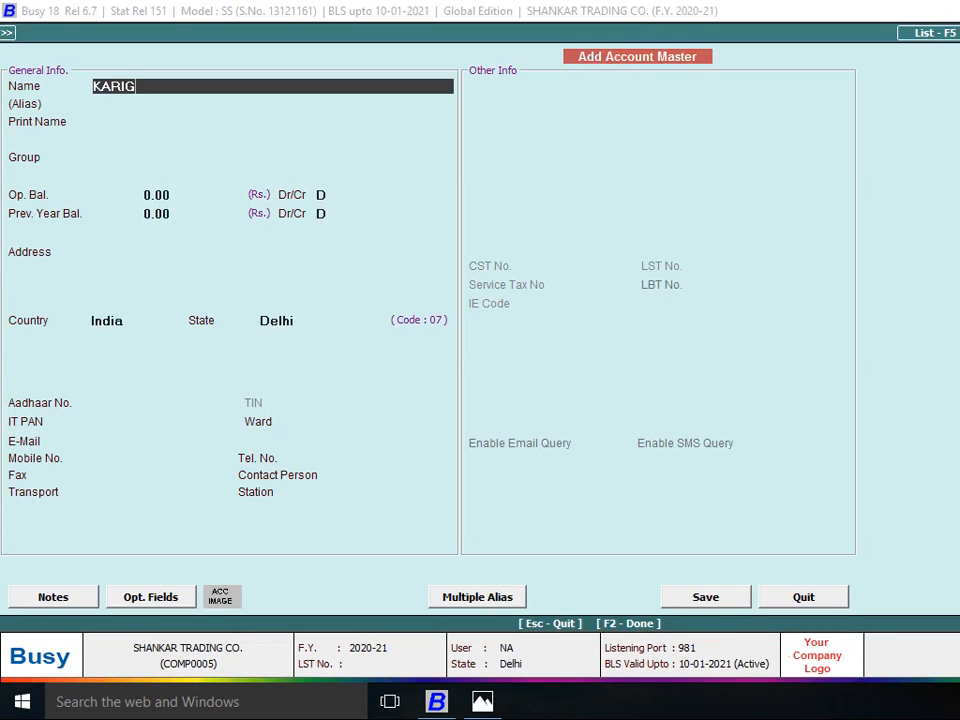
pyautogui.press('Return')
pyautogui.press('Return')
pyautogui.press('Return')
pyautogui.press('Return')
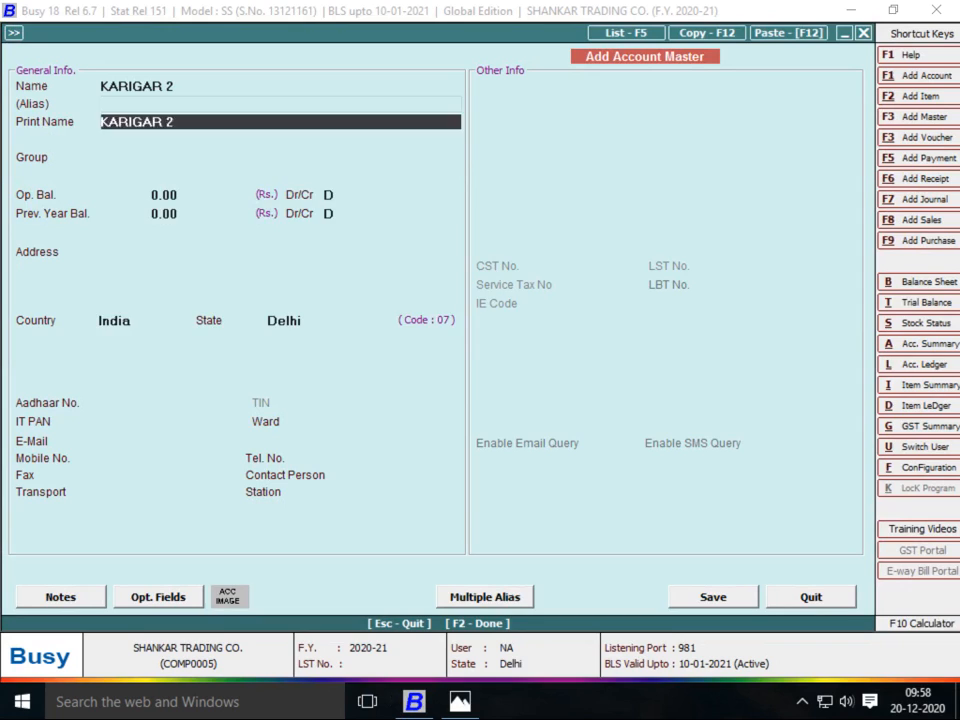
pyautogui.press('Up')
pyautogui.write('JOB')
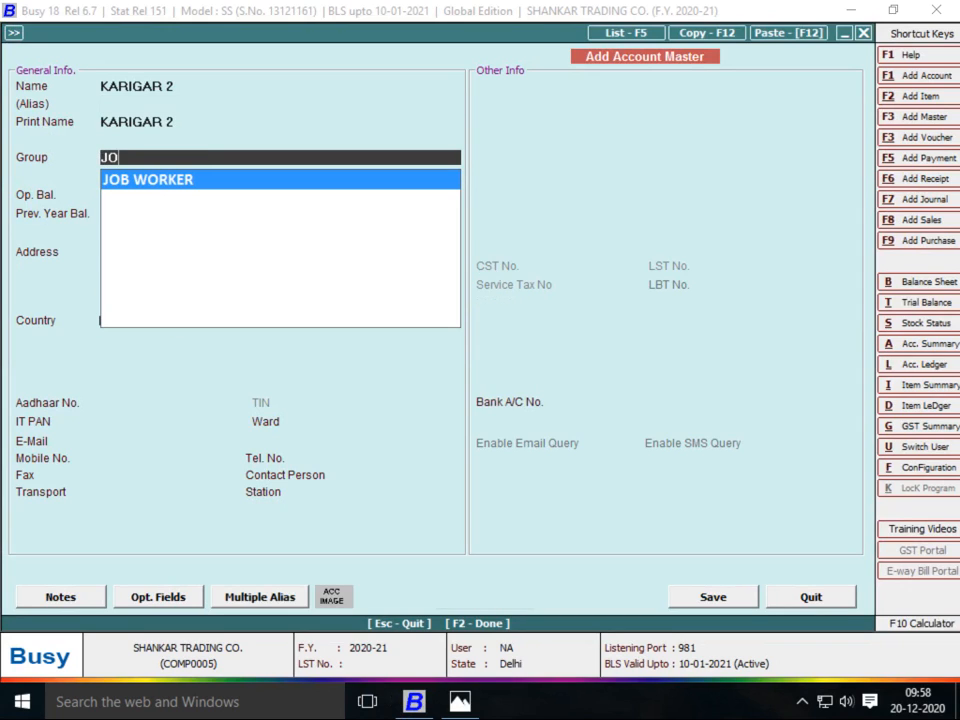
pyautogui.press('Return')
pyautogui.press('Return')
pyautogui.press('Return')
pyautogui.press('Return')
pyautogui.press('Return')
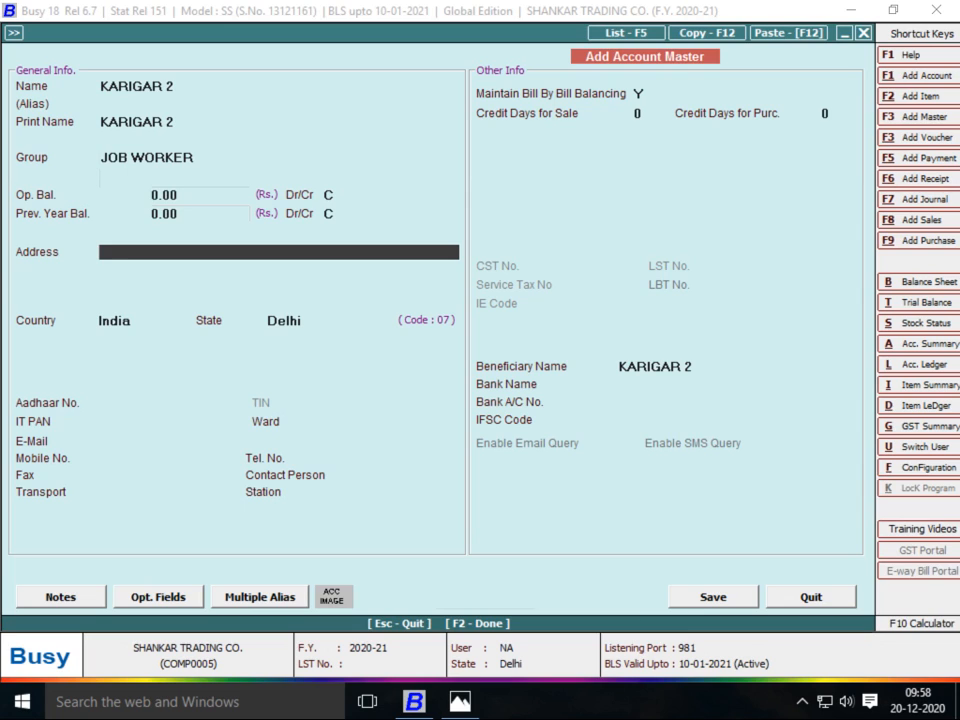
pyautogui.press('Return')
pyautogui.write('N')
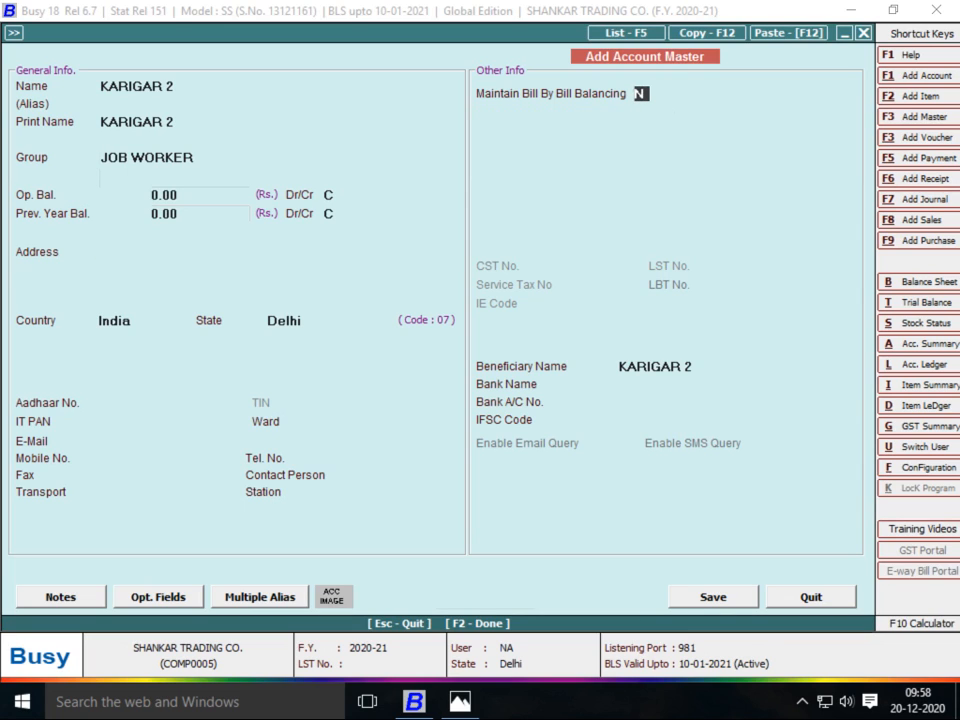
pyautogui.press('F2')
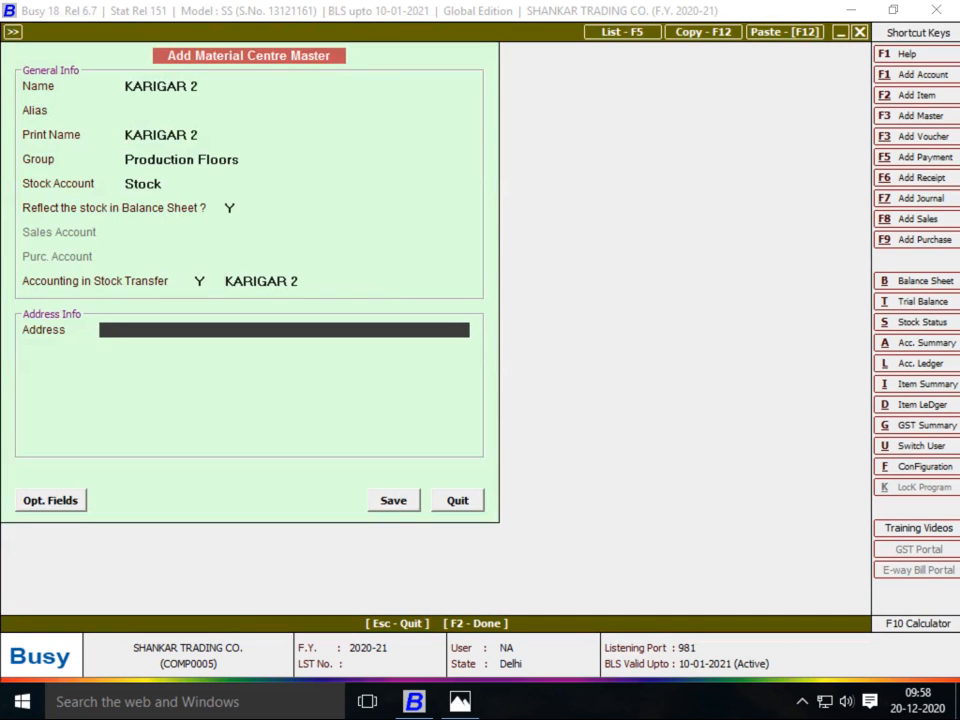
pyautogui.press('F2')
pyautogui.press('Return')
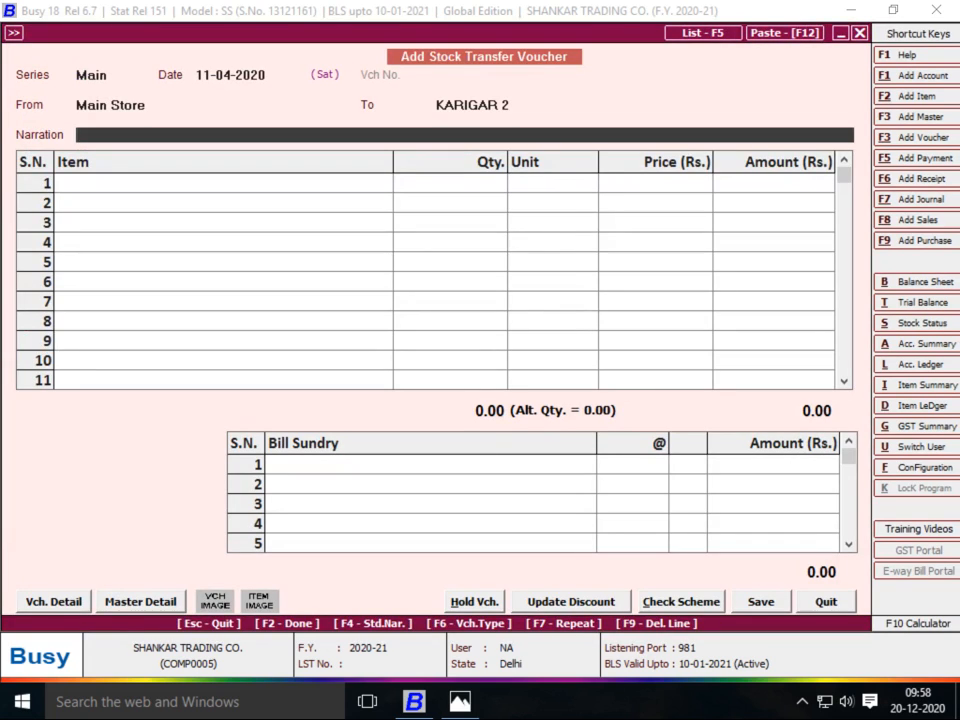
# Pick DN NO 10002 as the item and bring up the D.No 10002 sheet in Photos
pyautogui.press('Return')
pyautogui.write('2')
pyautogui.press('Return')
pyautogui.hotkey('alt', 'Tab')
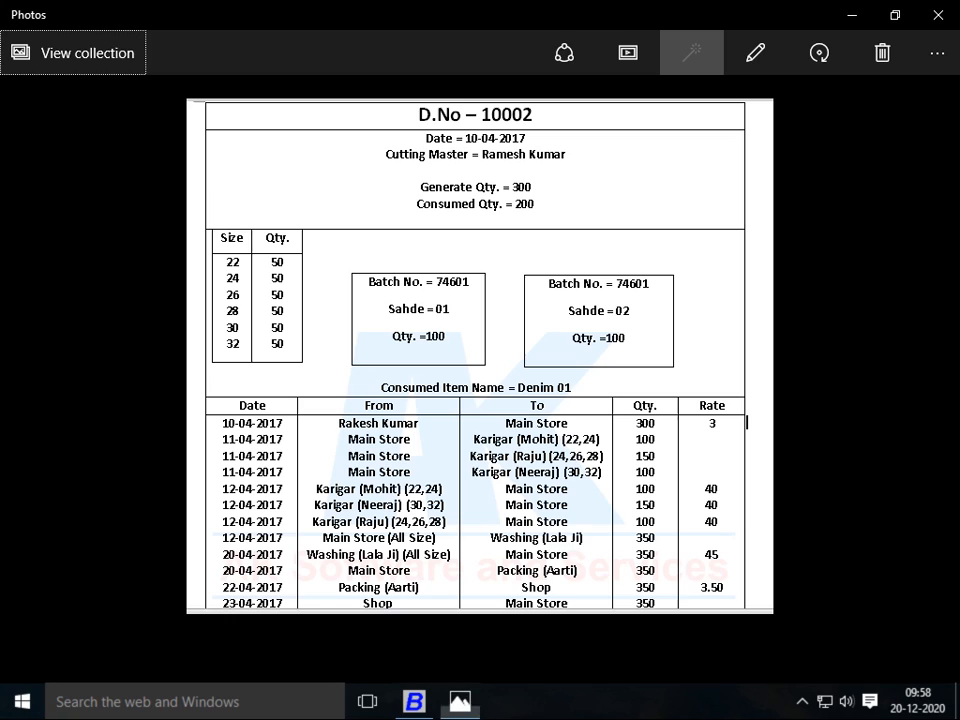
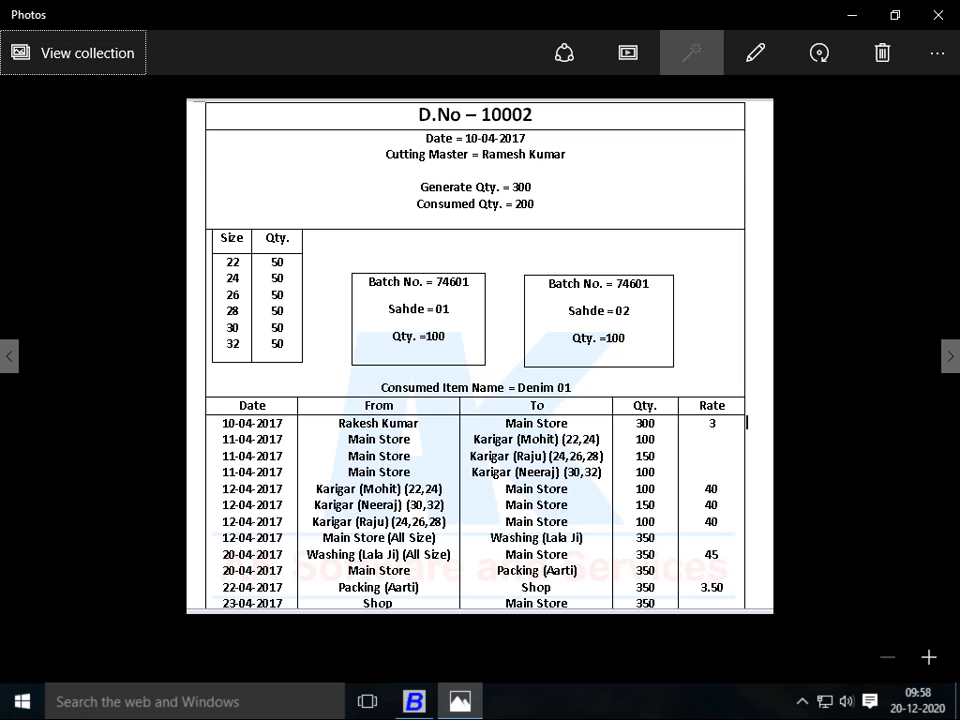
# Enter 100 Pcs of DN NO 10002 split across sizes 26 and 28, totalling 4,633.00
pyautogui.hotkey('alt', 'Tab')
pyautogui.write('100')
pyautogui.press('Return')
pyautogui.press('Return')
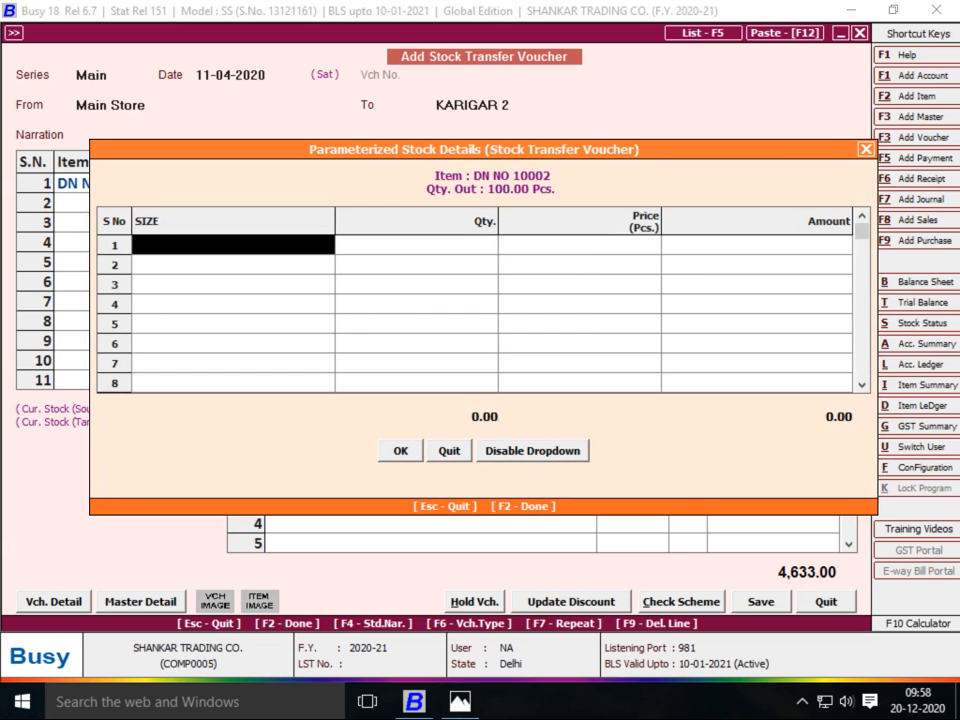
pyautogui.write('2')
pyautogui.press('Return')
pyautogui.press('Return')
pyautogui.press('Return')
pyautogui.press('Return')
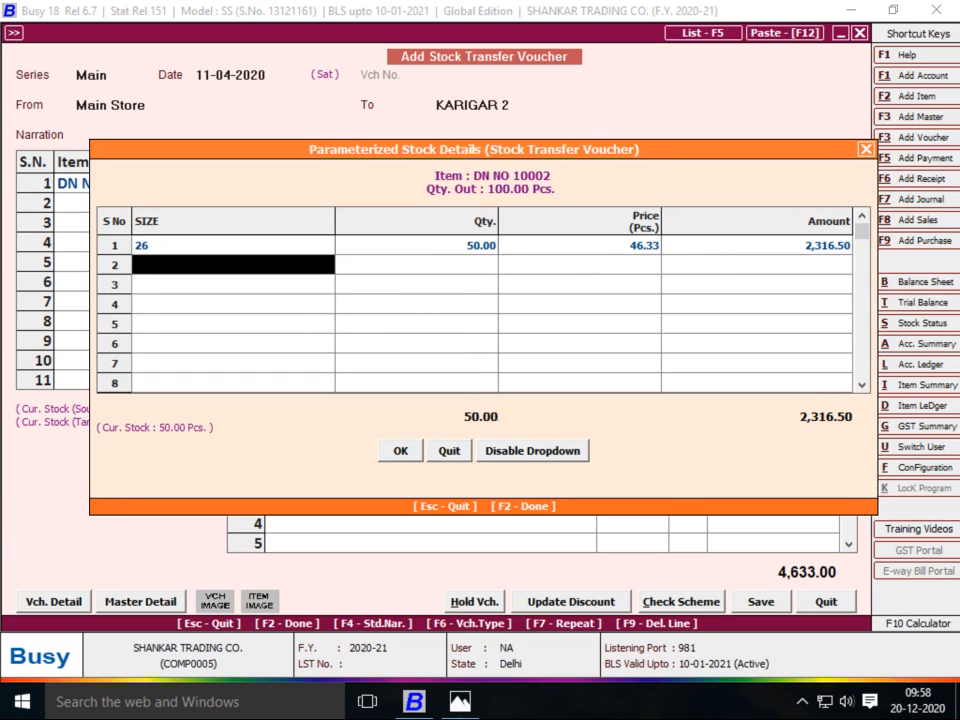
pyautogui.write('28')
pyautogui.press('Return')
pyautogui.press('Return')
pyautogui.press('Return')
pyautogui.press('Return')
pyautogui.press('Return')
pyautogui.press('Return')
pyautogui.press('Return')
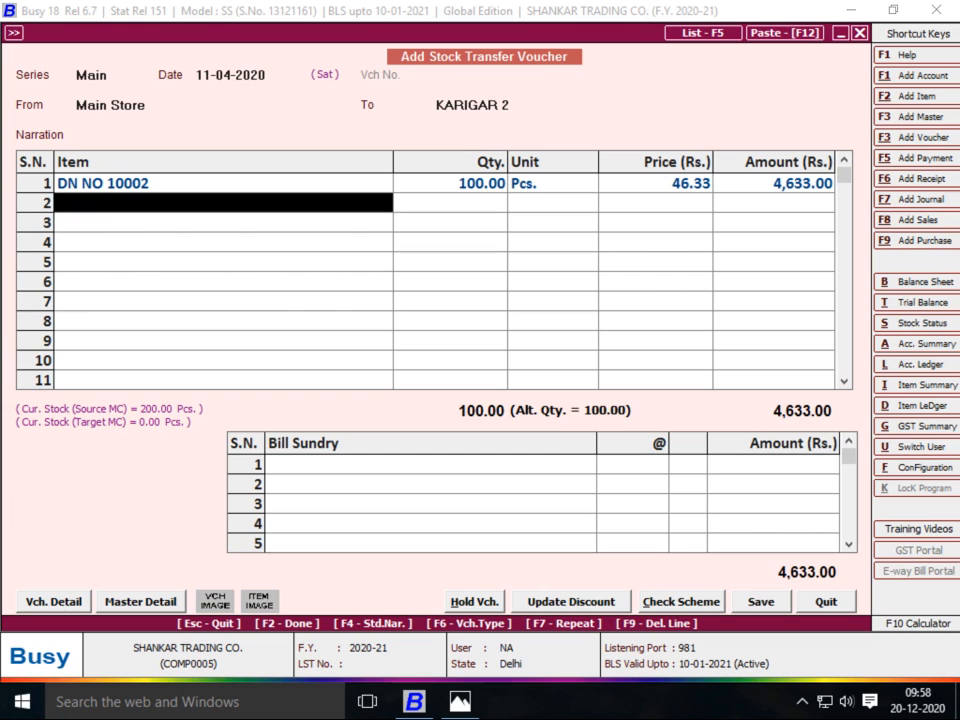
pyautogui.press('Return')
pyautogui.press('Return')
pyautogui.press('Return')
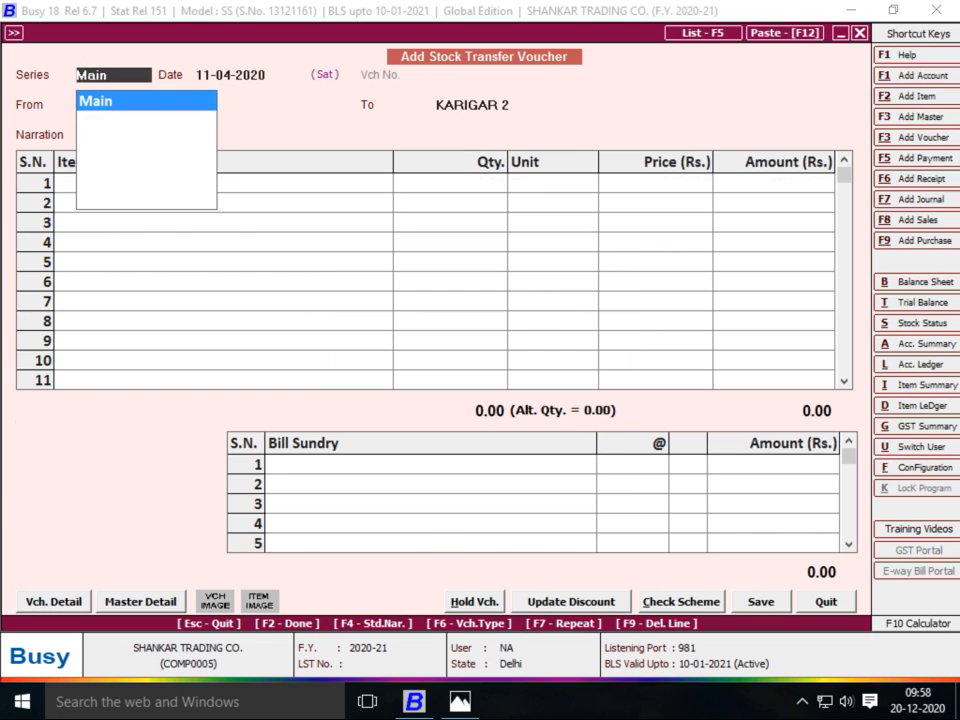
# Save the KARIGAR 2 transfer and start a new Main series voucher from Main Store
pyautogui.hotkey('alt', 'Tab')
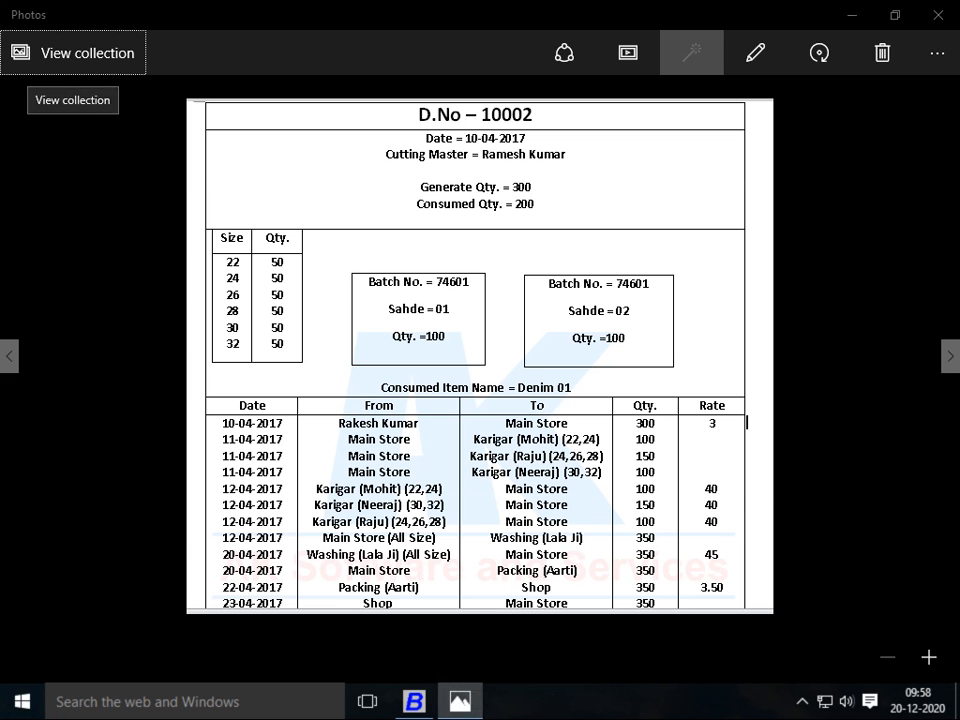
pyautogui.hotkey('alt', 'Tab')
pyautogui.press('Return')
pyautogui.hotkey('alt', 'Tab')
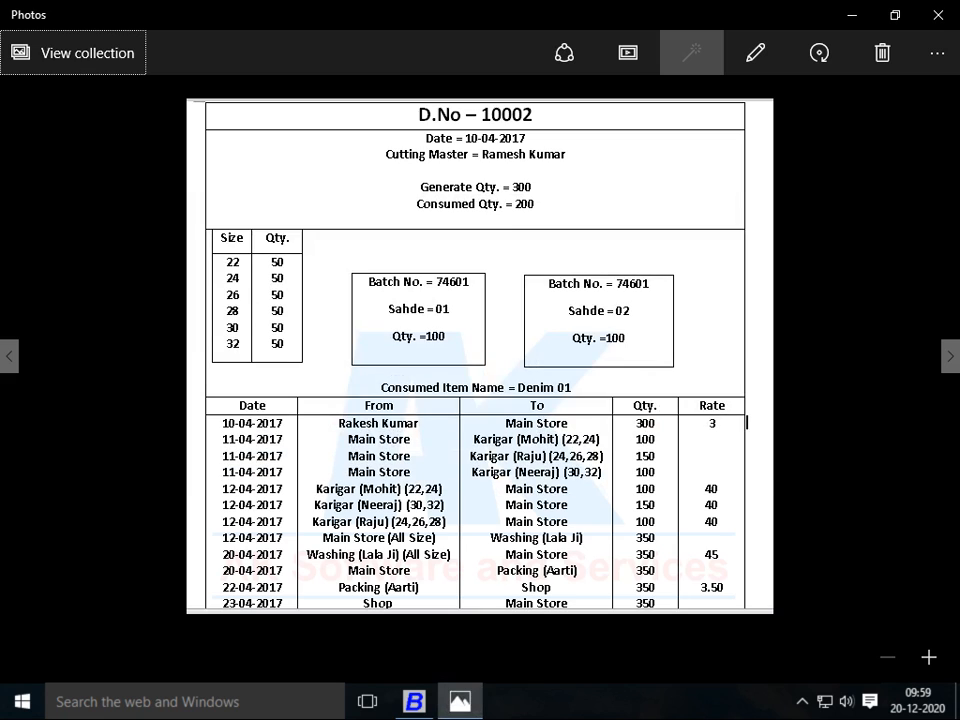
pyautogui.hotkey('alt', 'Tab')
pyautogui.press('Return')
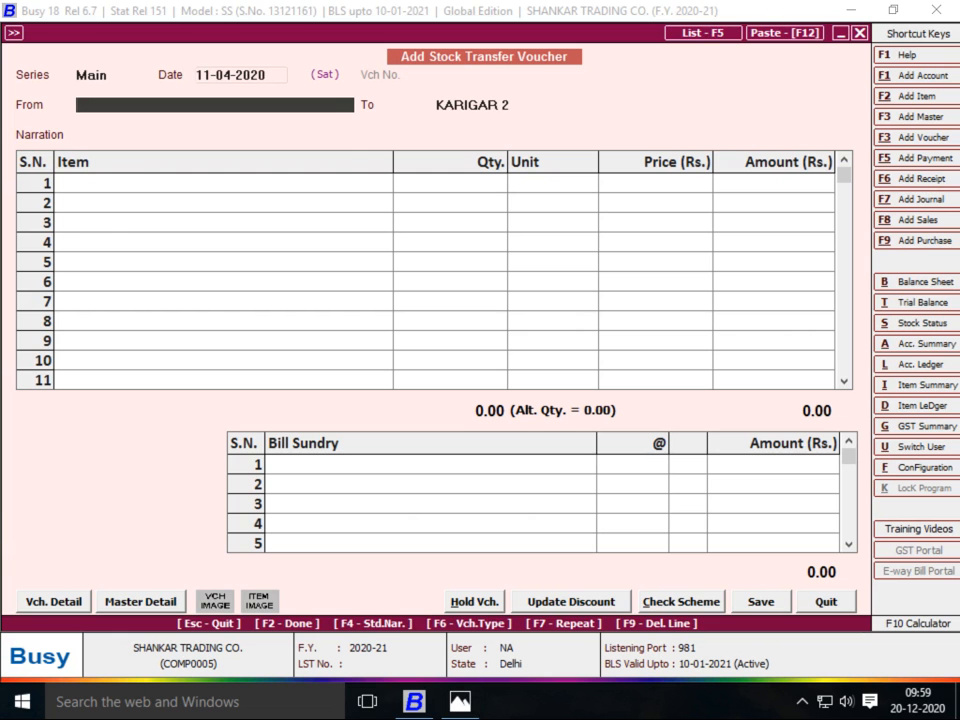
pyautogui.write('MA')
pyautogui.press('Return')
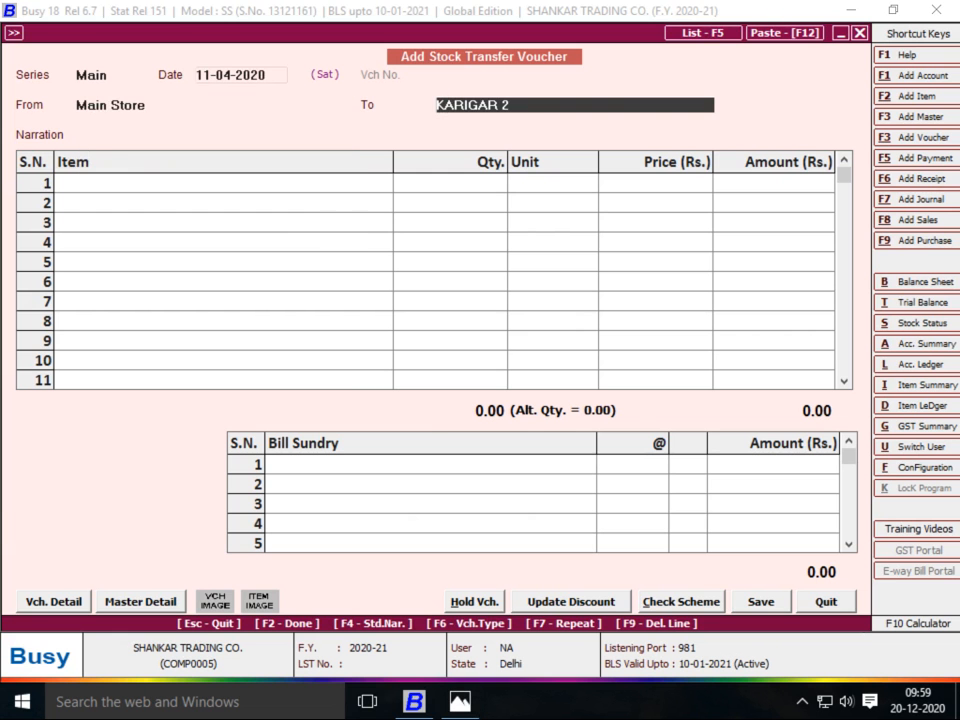
# Create destination material centre KARIGAR 3 under Production Floors with Stock account
pyautogui.press('F3')
pyautogui.write('KARIGA')
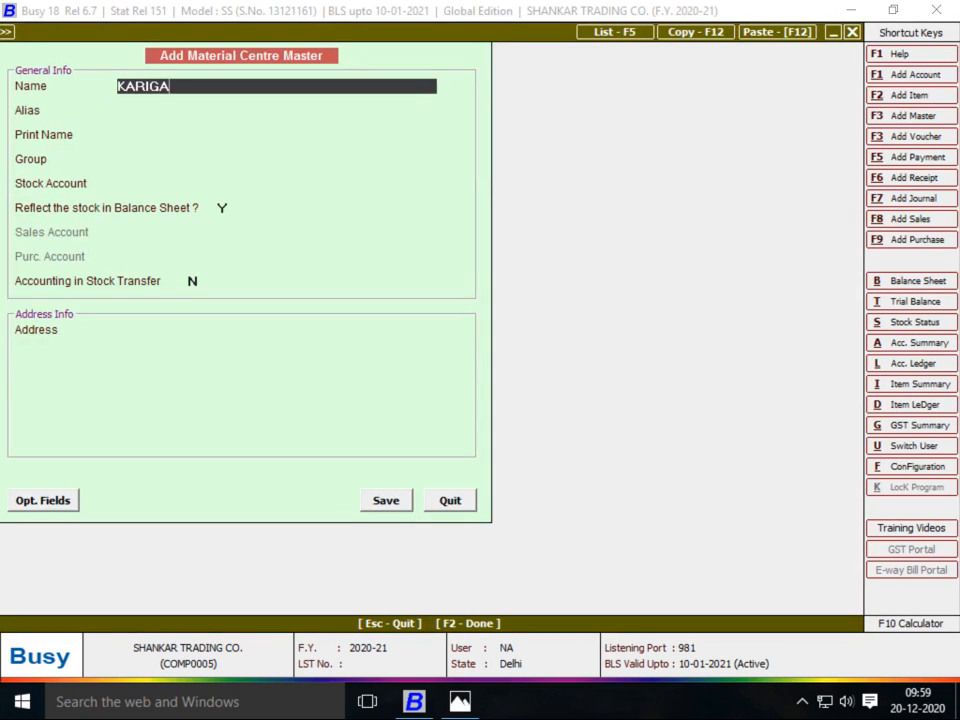
pyautogui.write('R 3')
pyautogui.press('Return')
pyautogui.press('Return')
pyautogui.press('Return')
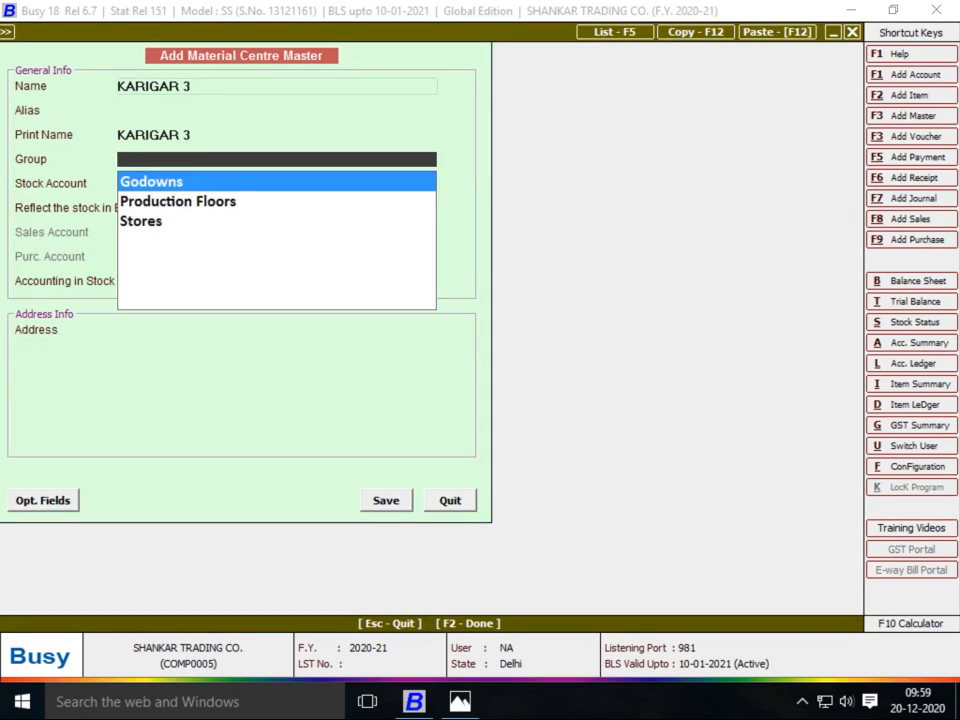
pyautogui.press('Down')
pyautogui.press('Return')
pyautogui.press('Return')
pyautogui.press('Return')
pyautogui.write('y')
pyautogui.press('Return')
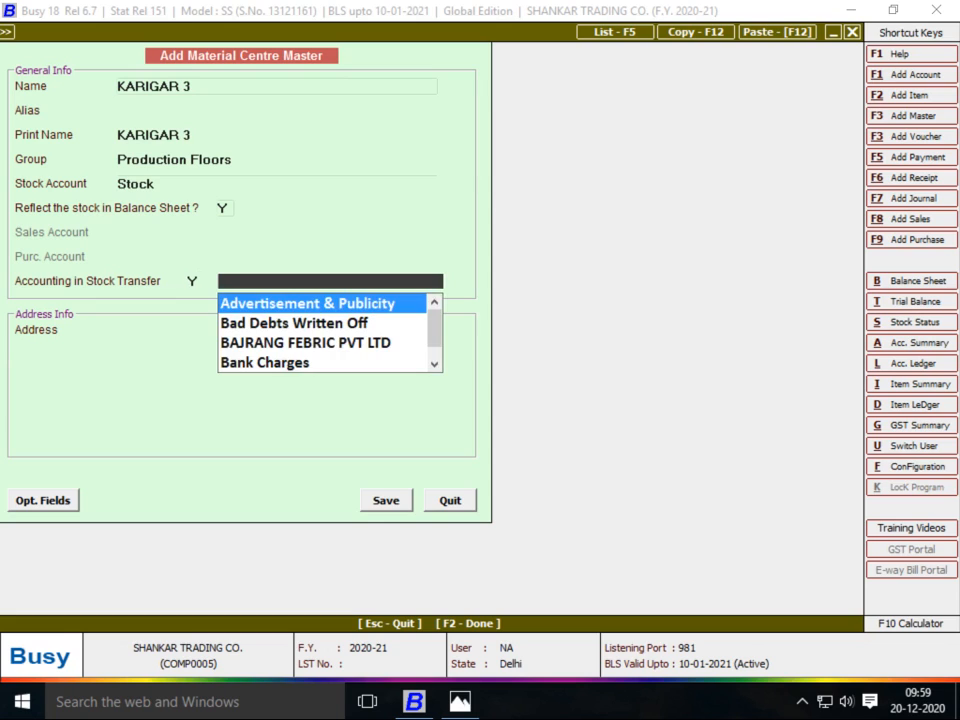
# Create a KARIGAR 3 account under JOB WORKER with bill-by-bill balancing N, and save
pyautogui.press('F3')
pyautogui.write('KARIGAR')
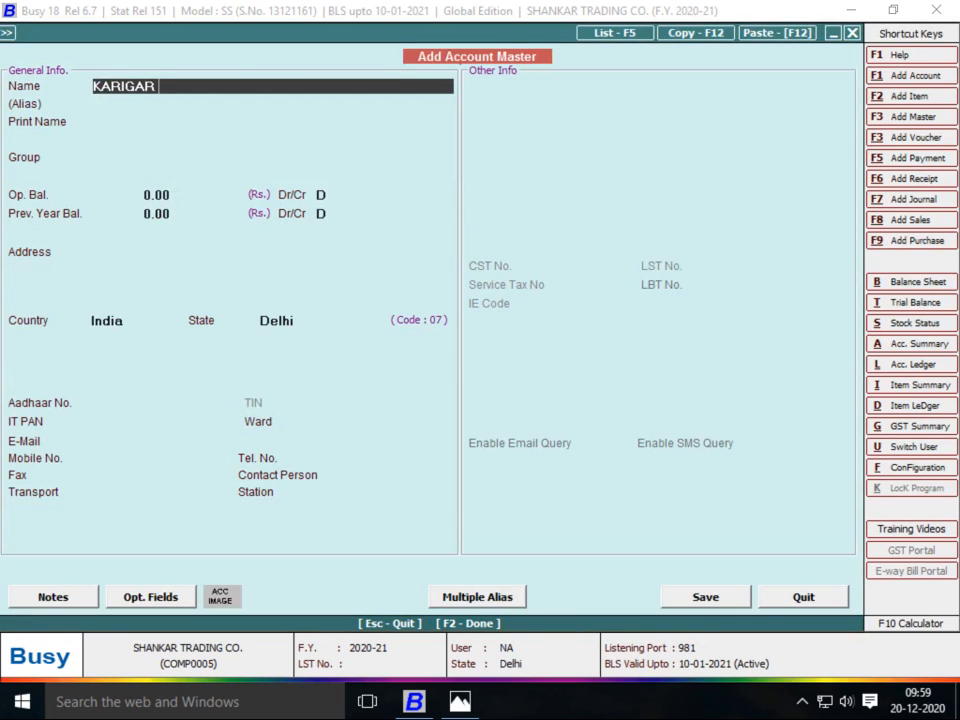
pyautogui.write(' 3')
pyautogui.press('Return')
pyautogui.press('Return')
pyautogui.press('Return')
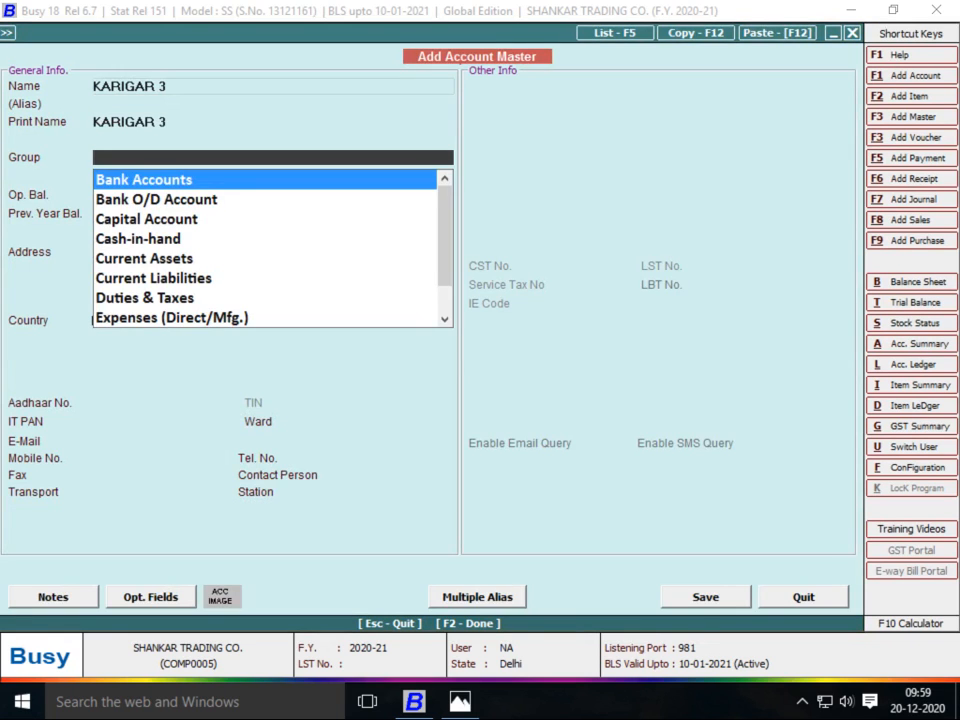
pyautogui.write('JOB')
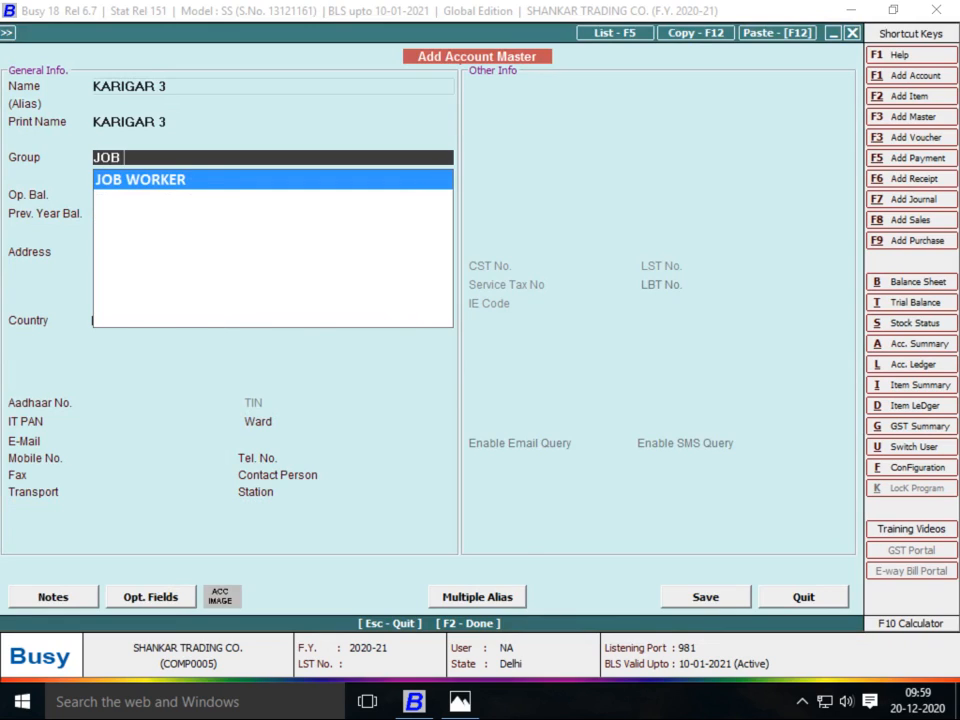
pyautogui.press('Return')
pyautogui.press('Return')
pyautogui.press('Return')
pyautogui.press('Return')
pyautogui.press('Return')
pyautogui.write('N')
pyautogui.press('F2')
pyautogui.press('Return')
pyautogui.press('Return')
pyautogui.press('Return')
pyautogui.press('Return')
pyautogui.press('Return')
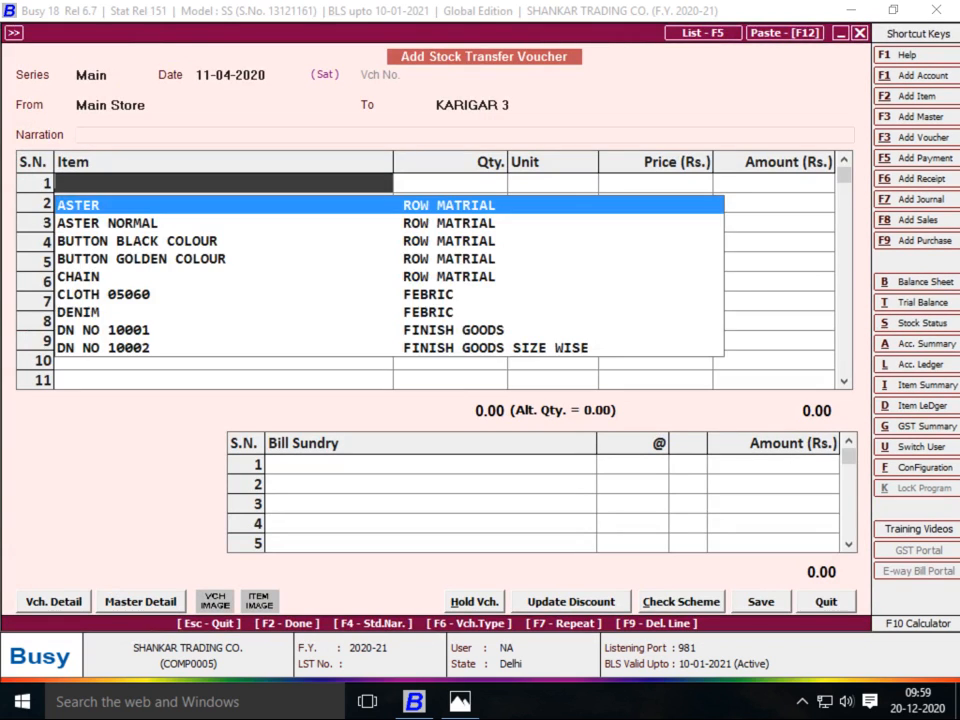
# Choose DN NO 10002 as the item with quantity 100
pyautogui.write('D')
pyautogui.press('Down')
pyautogui.press('Down')
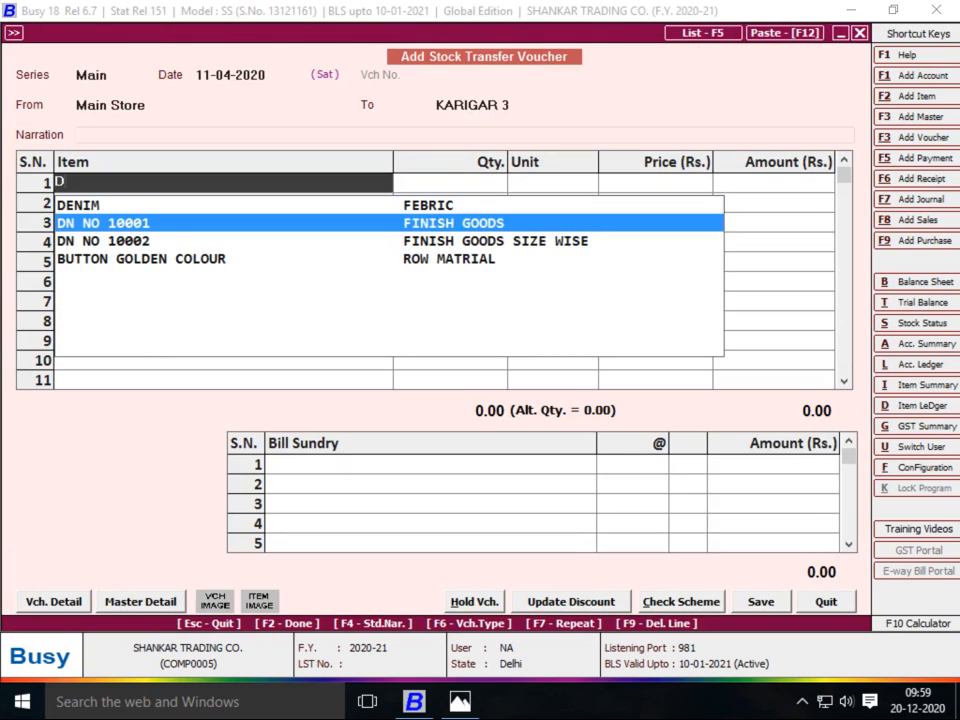
pyautogui.press('Return')
pyautogui.write('100')
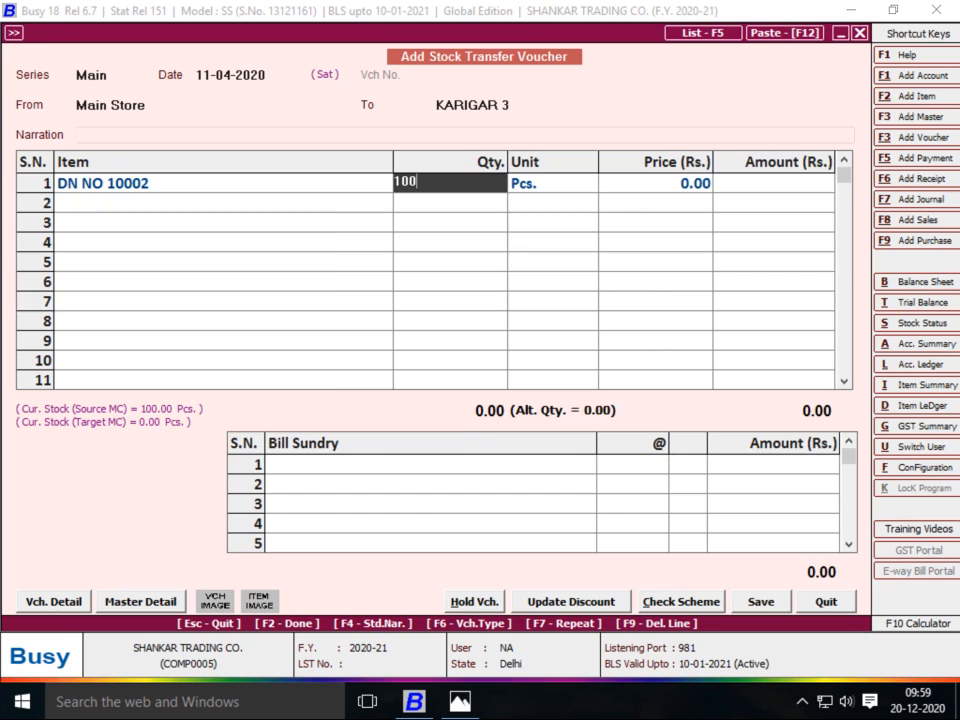
pyautogui.press('Return')
# Split it into sizes 30 and 32 at 50 each, save, and view the D.No 10002 sheet
pyautogui.press('Return')
pyautogui.write('30')
pyautogui.press('Return')
pyautogui.write('50')
pyautogui.press('Return')
pyautogui.press('Return')
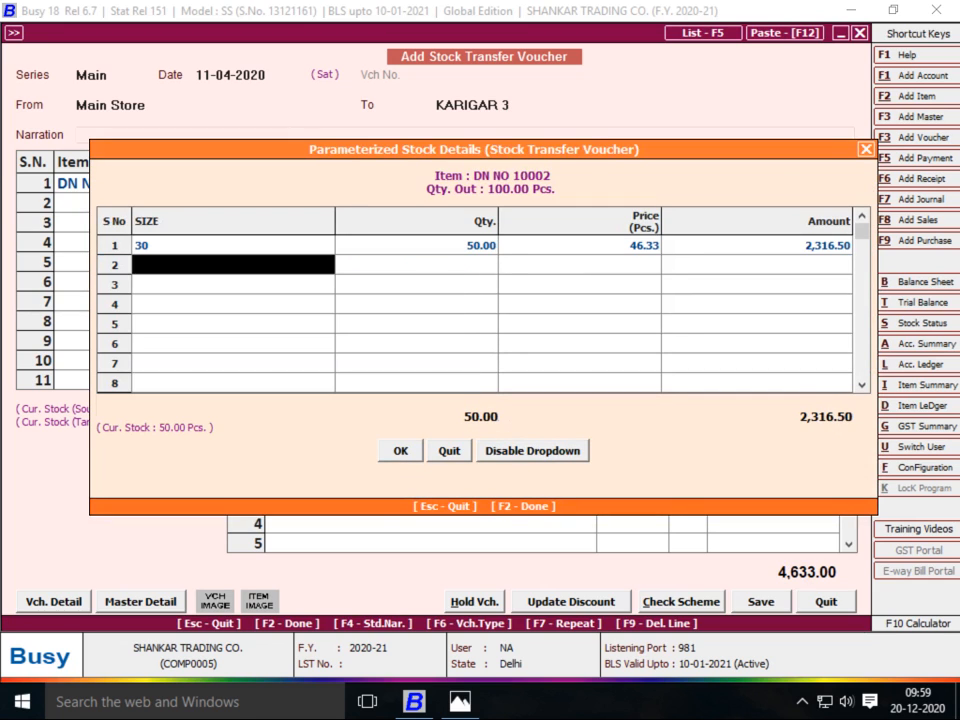
pyautogui.write('32')
pyautogui.press('Return')
pyautogui.write('50')
pyautogui.press('Return')
pyautogui.press('Return')
pyautogui.press('Return')
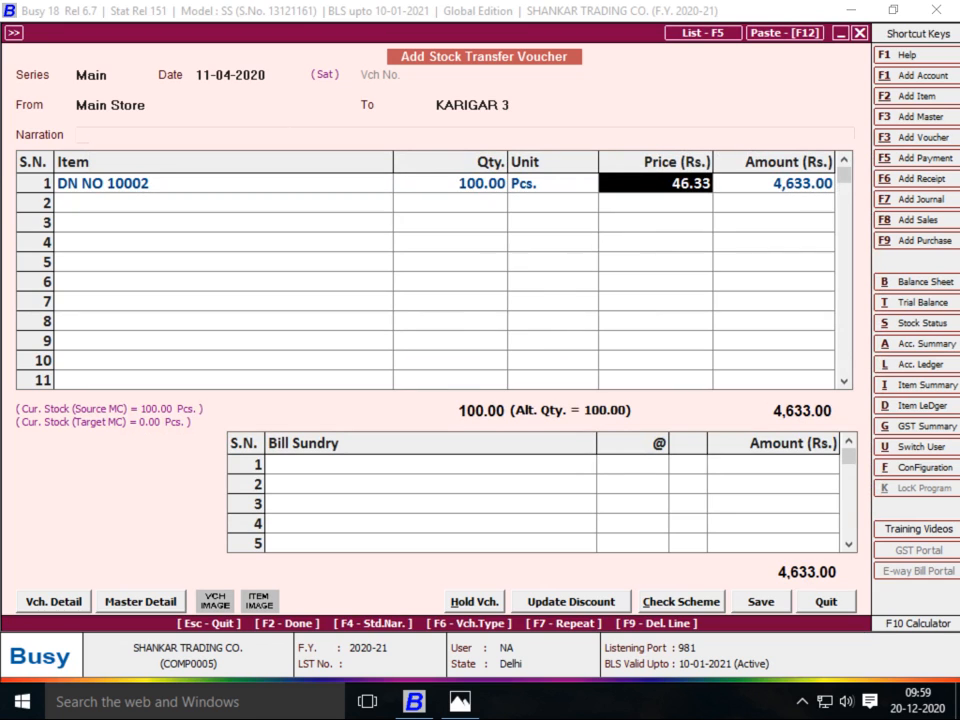
pyautogui.press('Return')
pyautogui.press('Return')
pyautogui.press('Return')
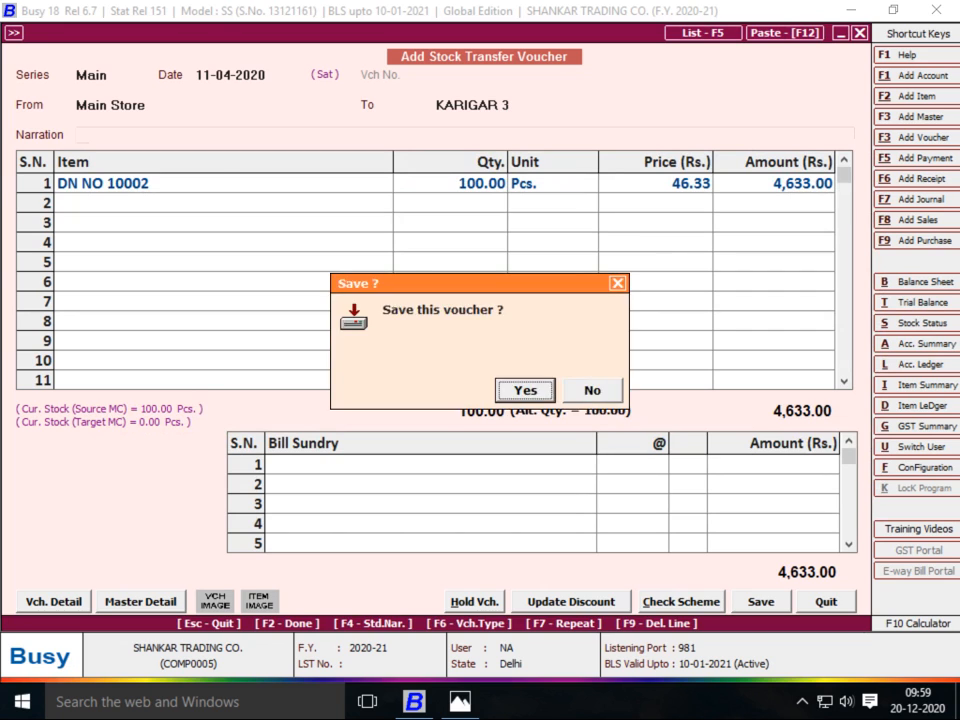
pyautogui.press('Return')
pyautogui.press('Return')
pyautogui.hotkey('alt', 'Tab')
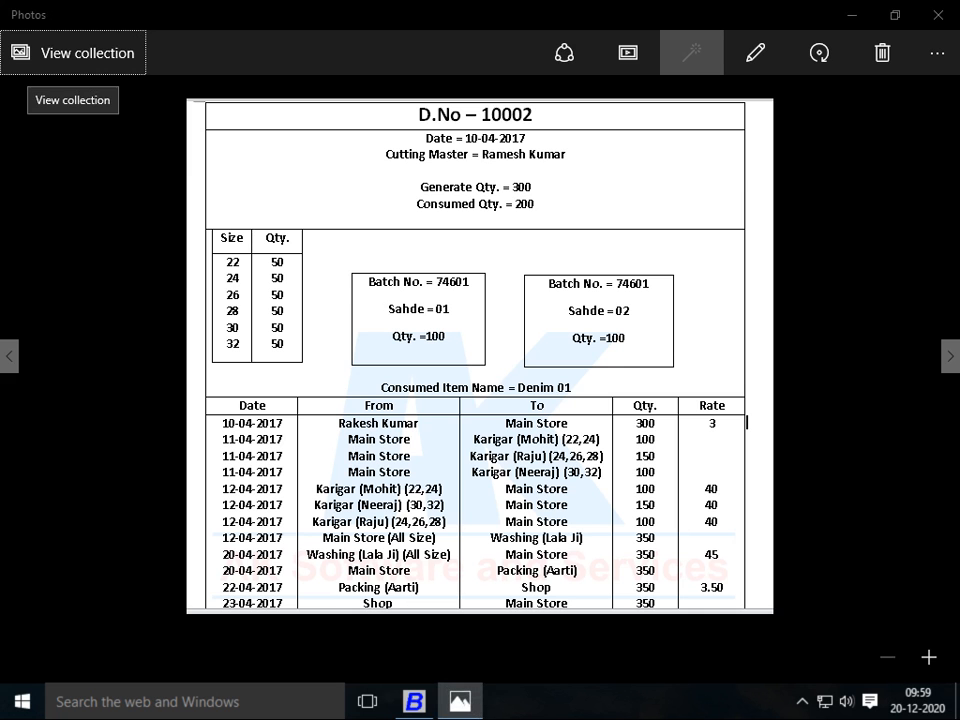
# Start a 12-04-2020 transfer from KARIGAR 1 to Main Store
pyautogui.hotkey('alt', 'Tab')
pyautogui.write('12')
pyautogui.press('Return')
pyautogui.write('KAR')
pyautogui.press('Return')
pyautogui.write('MA')
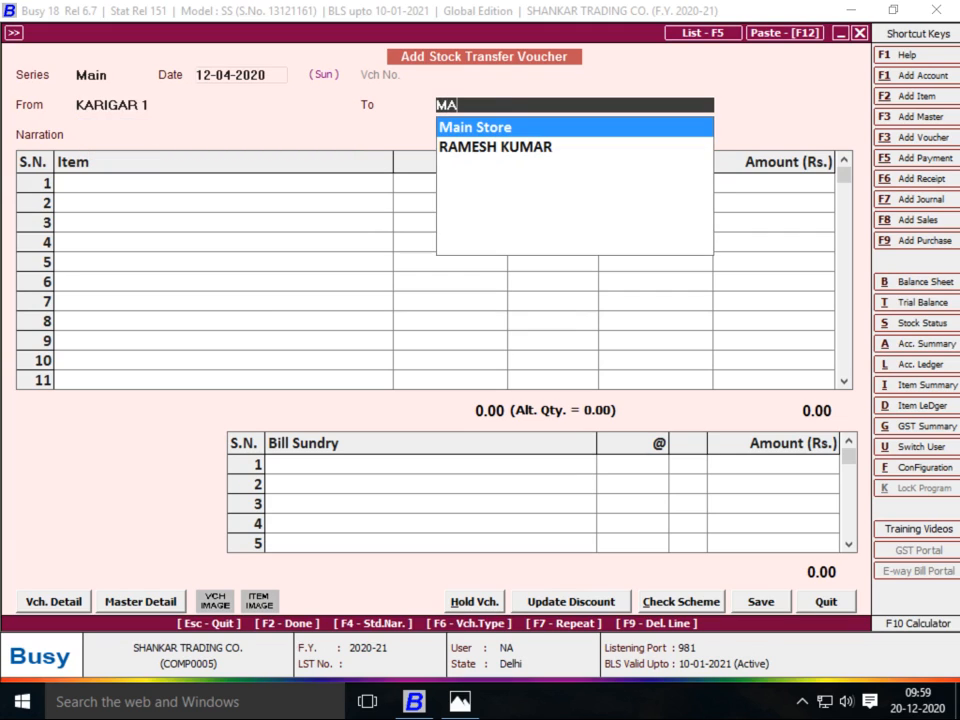
pyautogui.press('Return')
# Enter 100 Pcs of DN NO 10002 with its size breakdown
pyautogui.write('D')
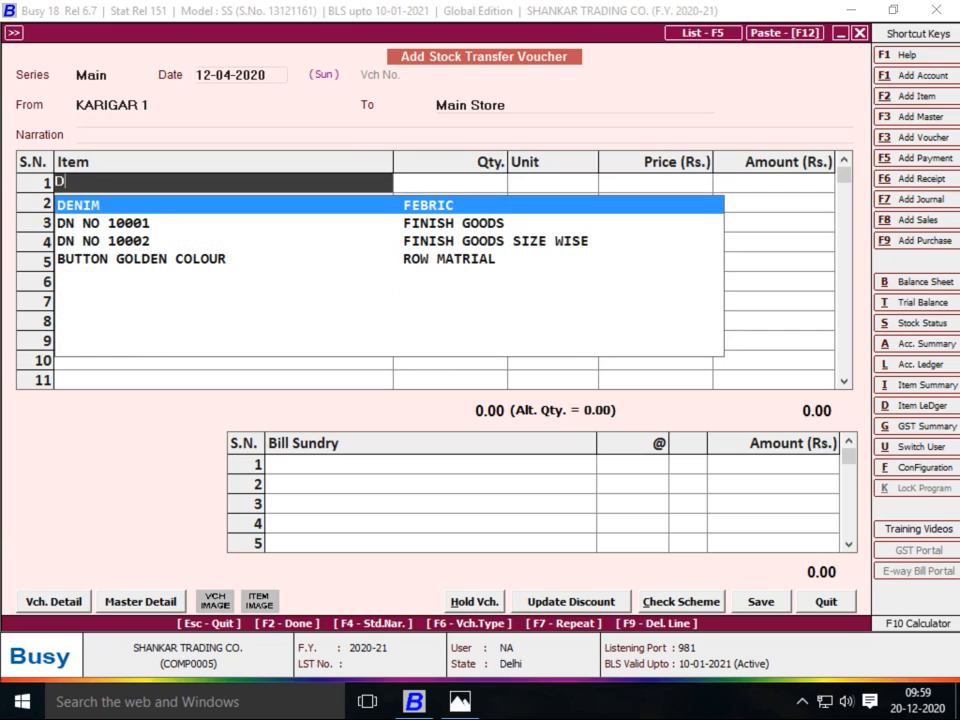
pyautogui.press('Down')
pyautogui.press('Down')
pyautogui.press('Return')
pyautogui.write('100')
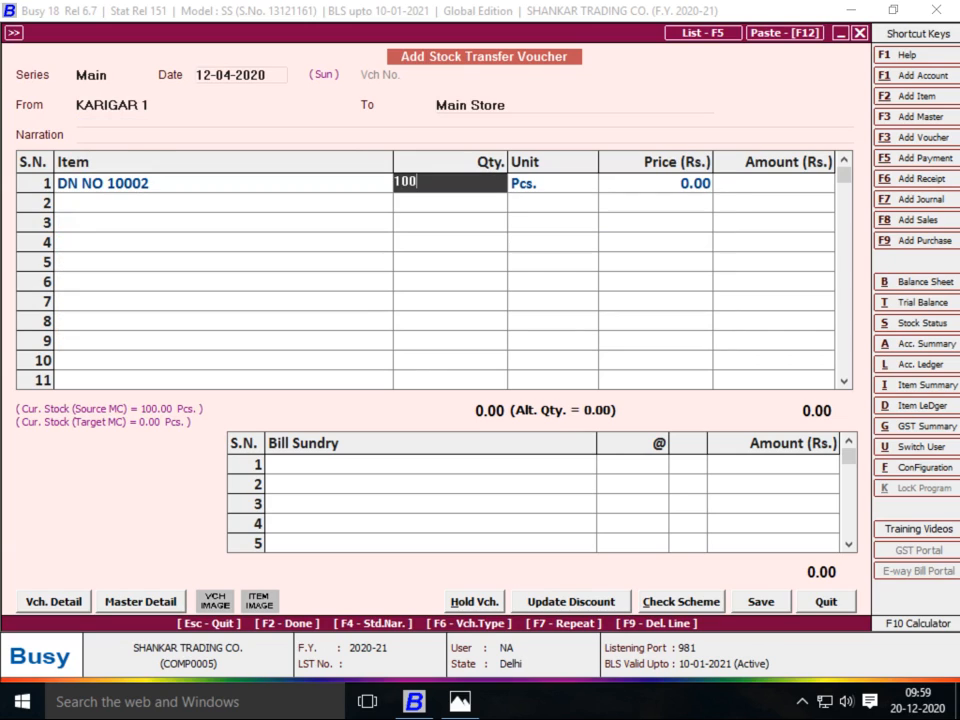
pyautogui.press('Return')
pyautogui.press('Return')
pyautogui.press('Return')
pyautogui.press('Return')
pyautogui.press('Return')
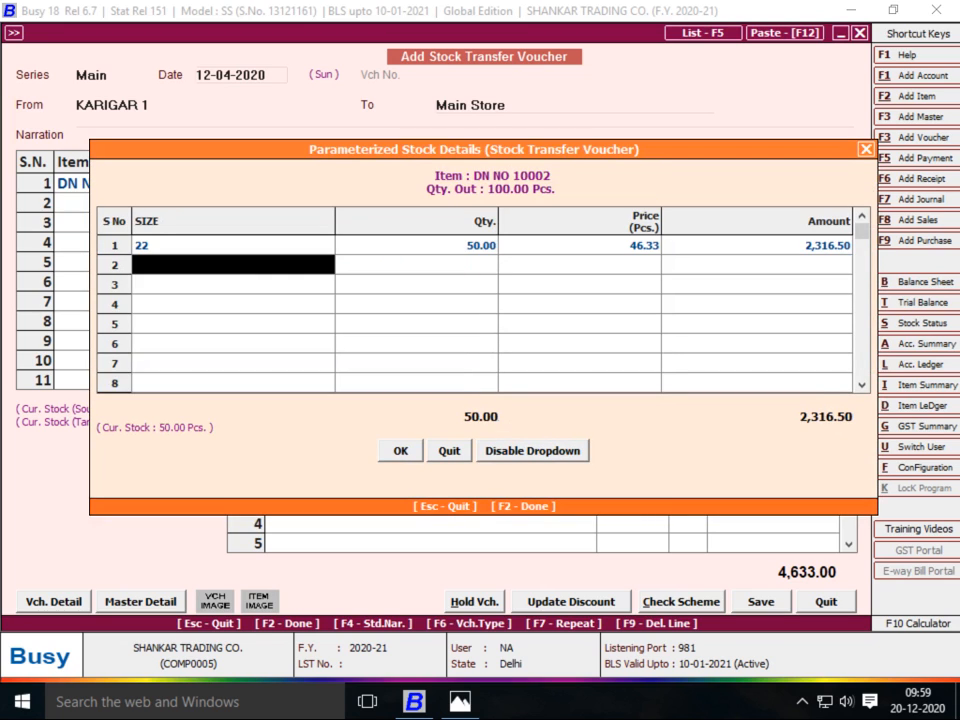
pyautogui.press('Return')
pyautogui.press('Return')
pyautogui.press('Return')
pyautogui.press('Return')
pyautogui.press('Return')
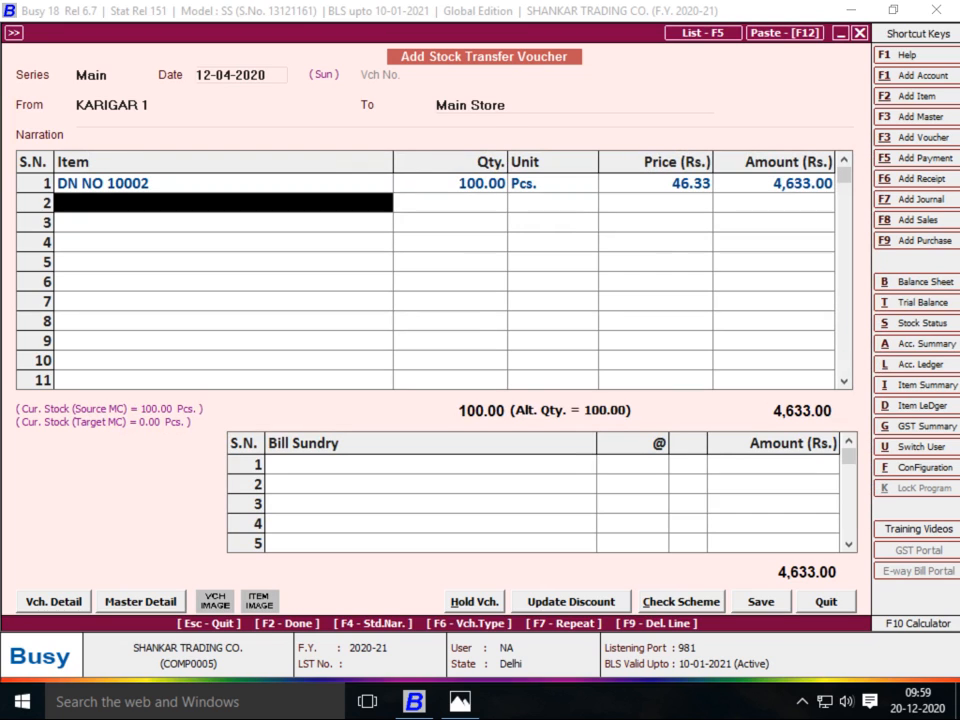
pyautogui.press('Return')
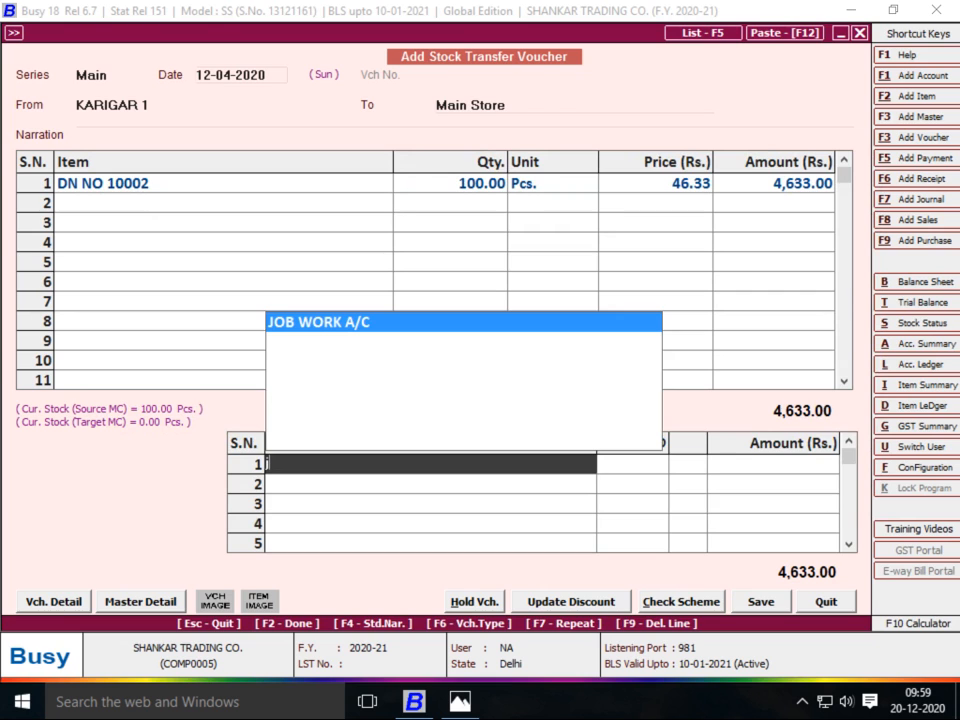
# Add JOB WORK A/C at 40 per piece and save the voucher, totalling 8,633.00
pyautogui.press('Return')
pyautogui.hotkey('alt', 'Tab')
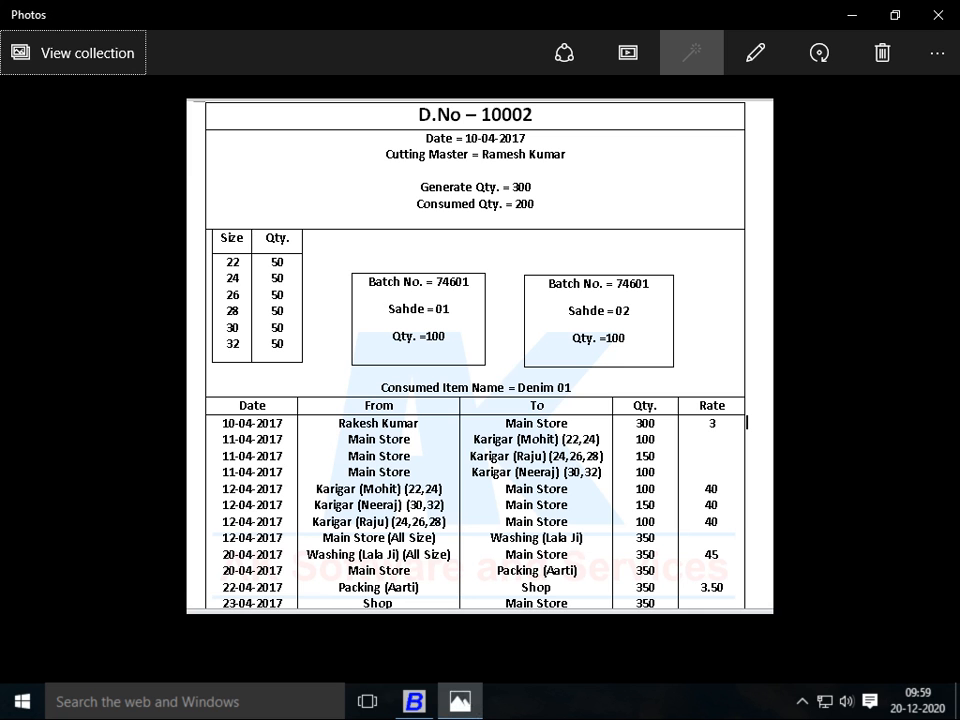
pyautogui.hotkey('alt', 'Tab')
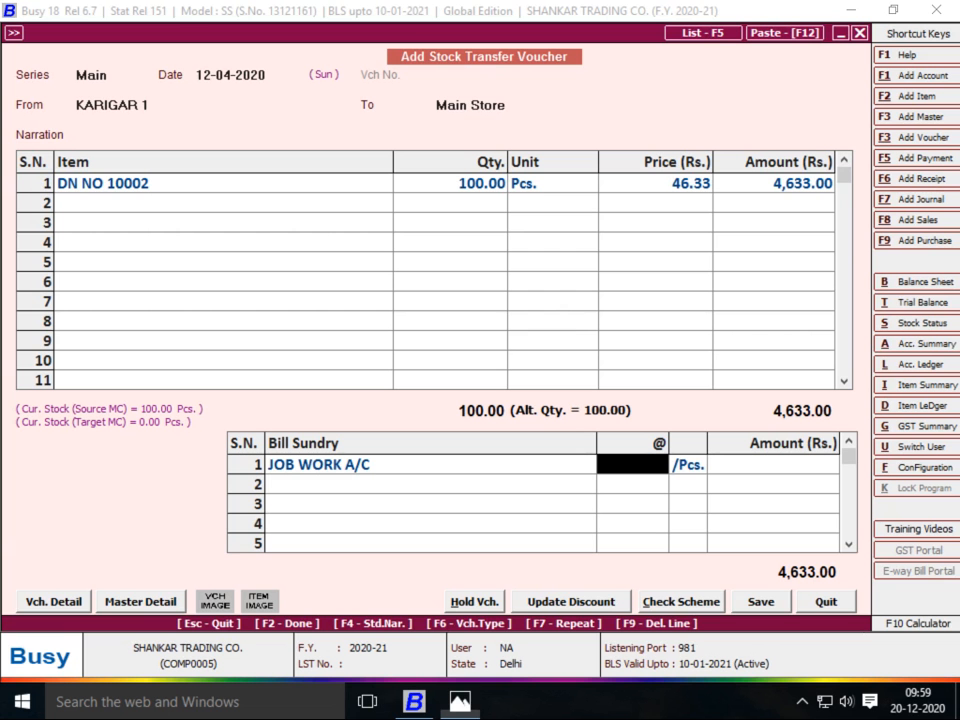
pyautogui.hotkey('alt', 'Tab')
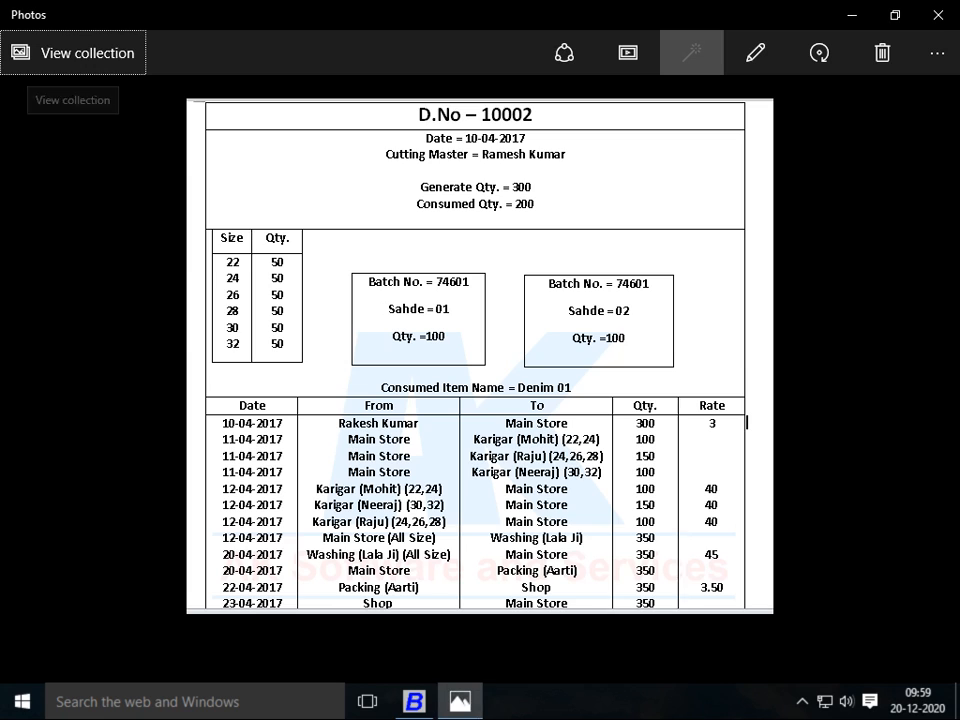
pyautogui.hotkey('alt', 'Tab')
pyautogui.write('40')
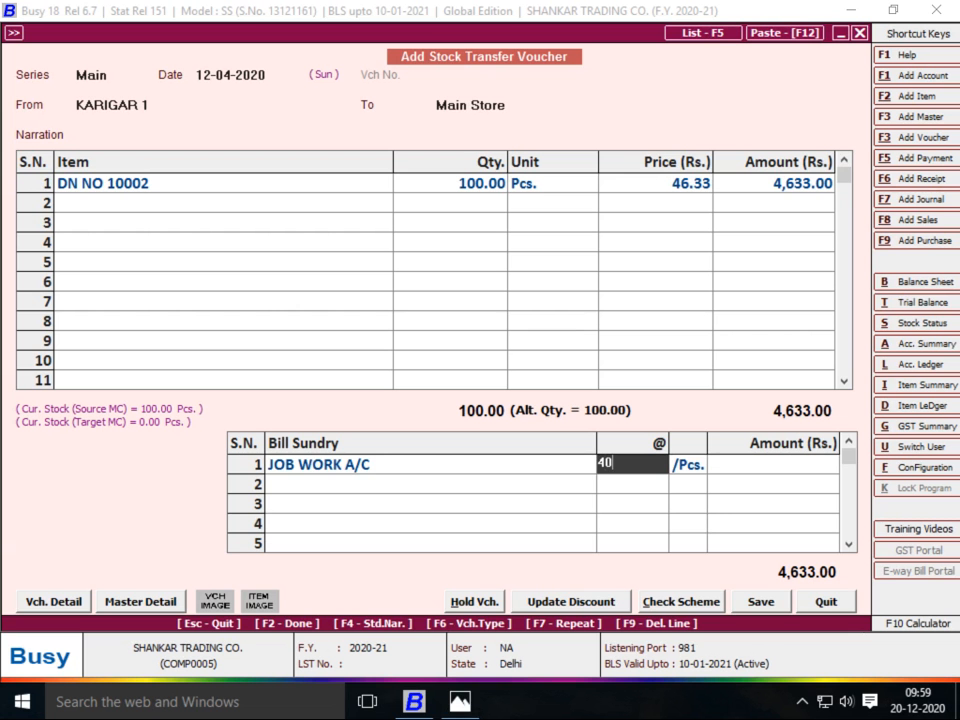
pyautogui.press('Return')
pyautogui.press('Return')
pyautogui.press('Return')
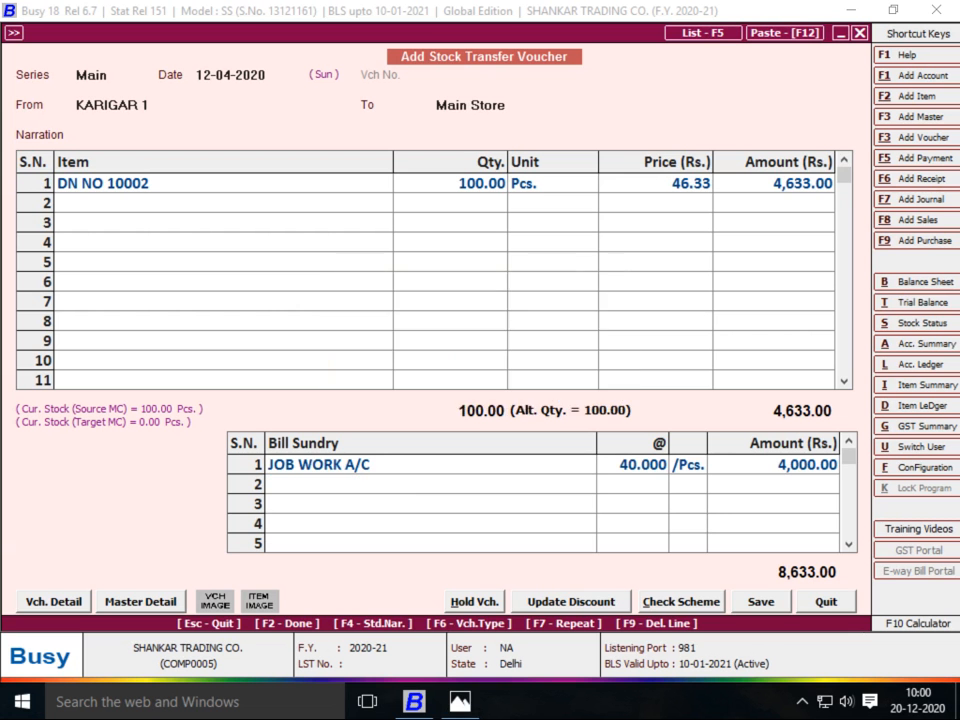
pyautogui.press('Return')
pyautogui.press('Return')
pyautogui.press('Return')
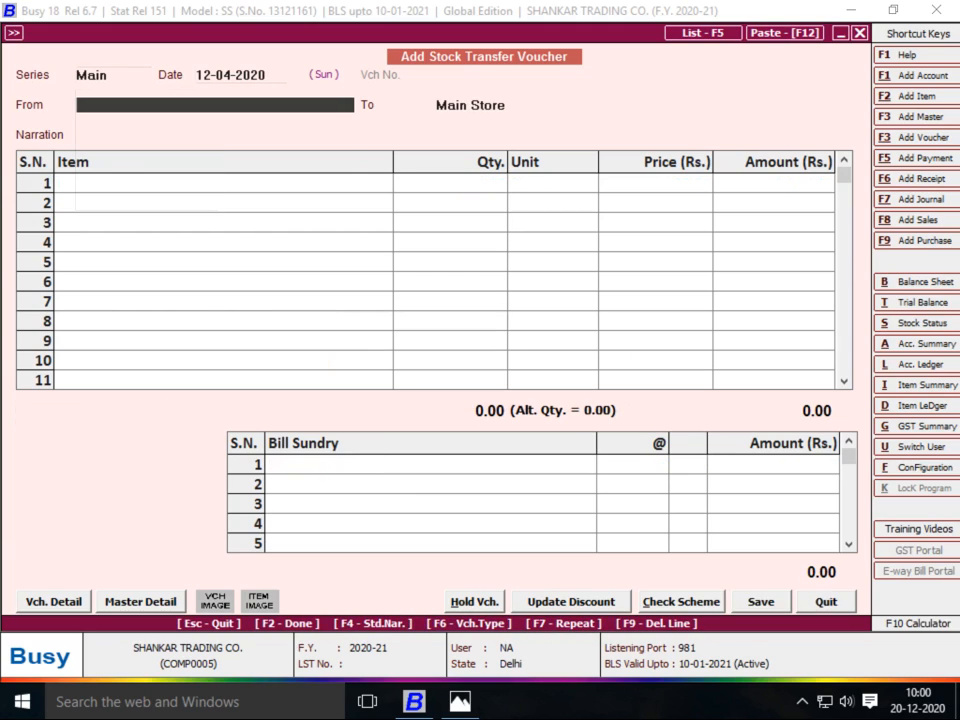
# Enter 100 Pcs of DN NO 10002 at 46.33 from KARIGAR 2 to Main Store
pyautogui.write('KAR')
pyautogui.press('Down')
pyautogui.press('Return')
pyautogui.press('Return')
pyautogui.press('Return')
pyautogui.write('D')
pyautogui.press('Return')
pyautogui.write('100')
pyautogui.press('Return')
pyautogui.press('Return')
pyautogui.press('Return')
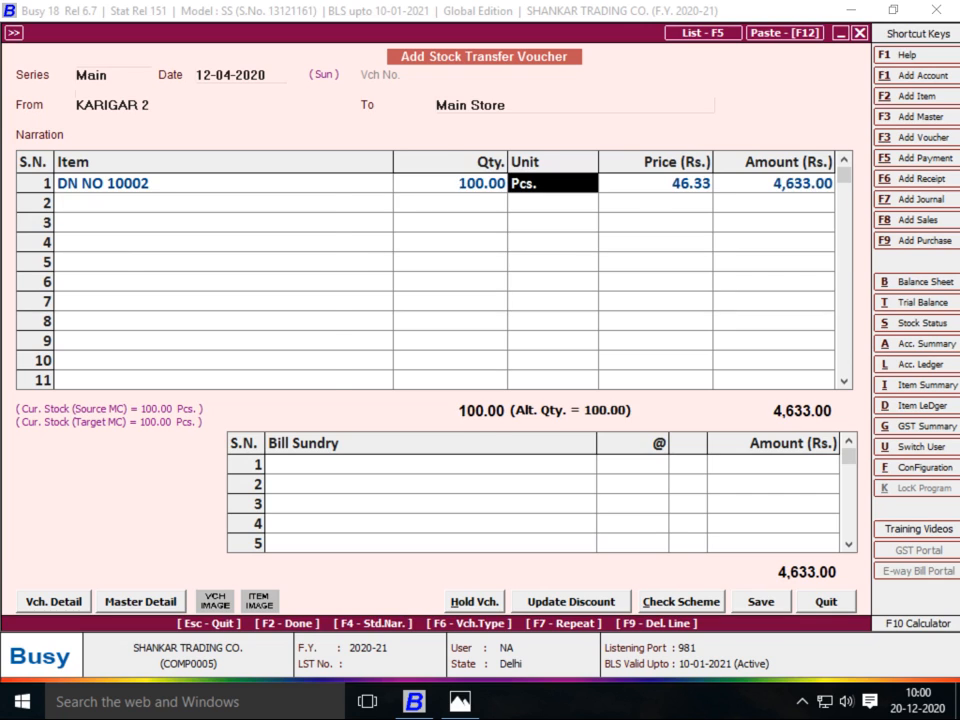
pyautogui.press('Return')
pyautogui.press('Return')
pyautogui.press('Return')
pyautogui.press('Return')
pyautogui.press('Return')
pyautogui.press('Return')
pyautogui.press('Return')
pyautogui.press('Return')
pyautogui.press('Return')
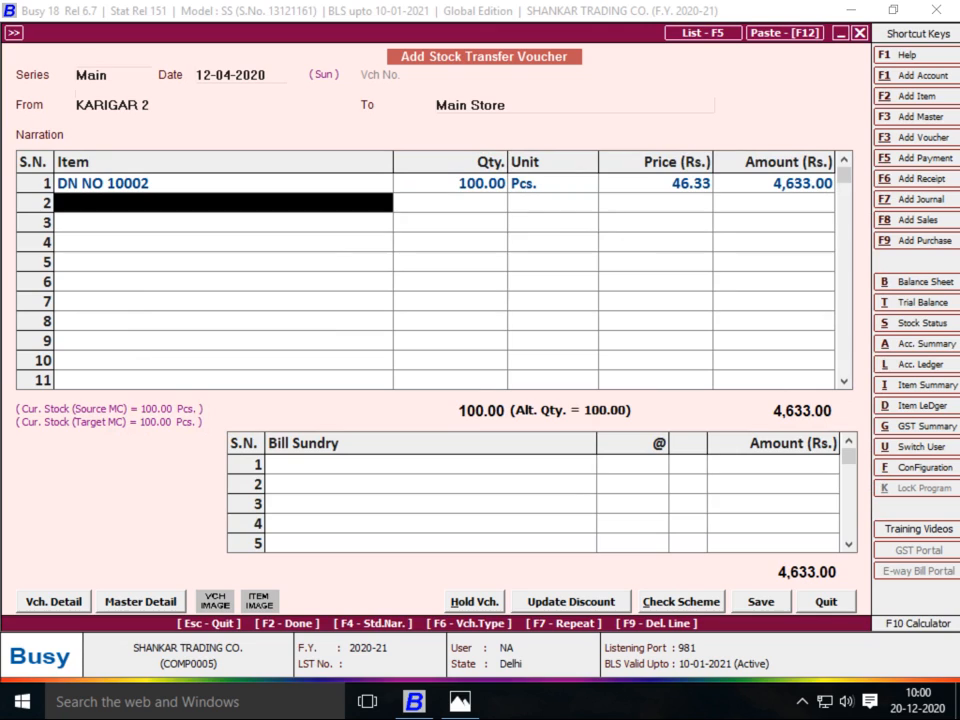
pyautogui.press('Return')
# Add JOB WORK A/C at 40 per piece (4,000.00) and save the KARIGAR 2 voucher
pyautogui.write('j')
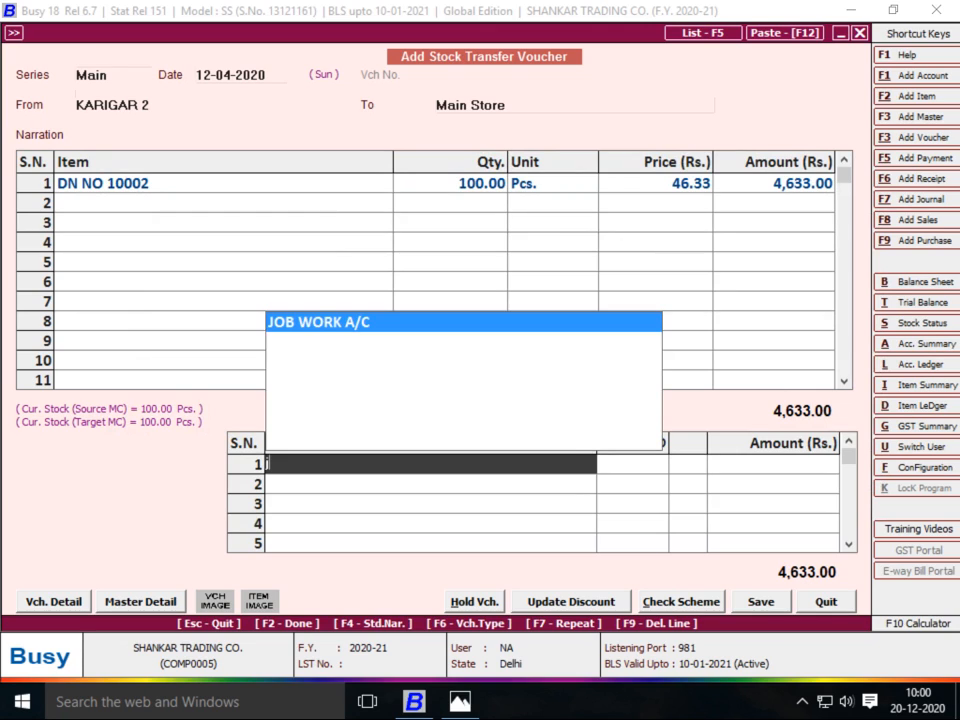
pyautogui.press('Return')
pyautogui.write('40')
pyautogui.press('Return')
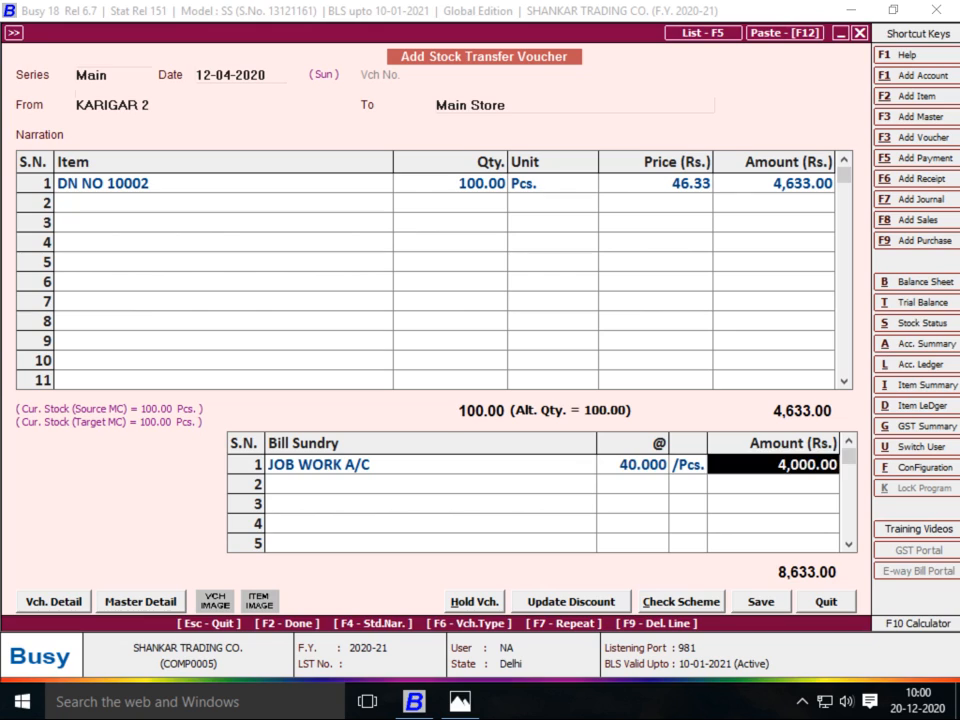
pyautogui.press('Return')
pyautogui.press('Return')
pyautogui.press('Return')
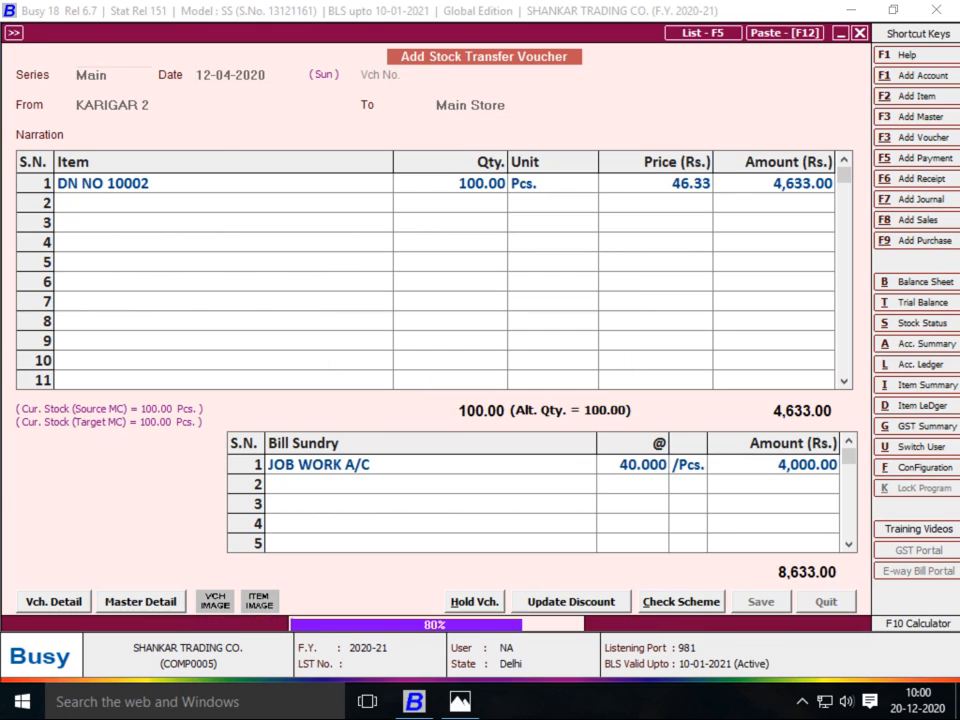
pyautogui.press('Return')
# Enter 100 DN NO 10002 from KARIGAR 3 to Main Store, sizes 30 and 32 at 50 each
pyautogui.write('KAR')
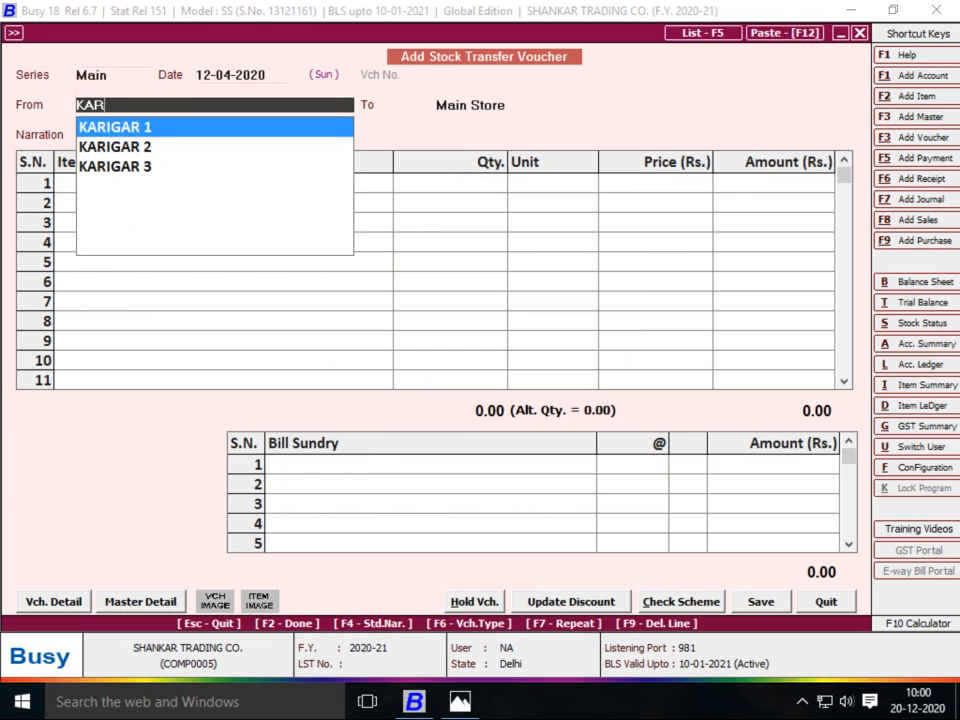
pyautogui.press('Down')
pyautogui.press('Down')
pyautogui.press('Return')
pyautogui.press('Return')
pyautogui.write('D')
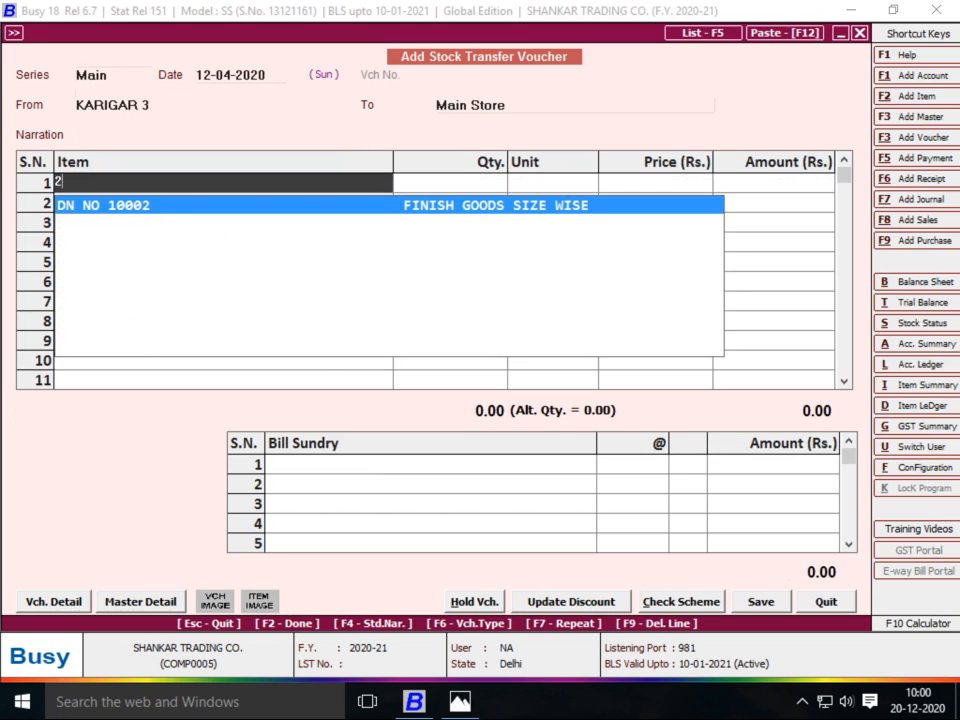
pyautogui.press('Return')
pyautogui.write('100')
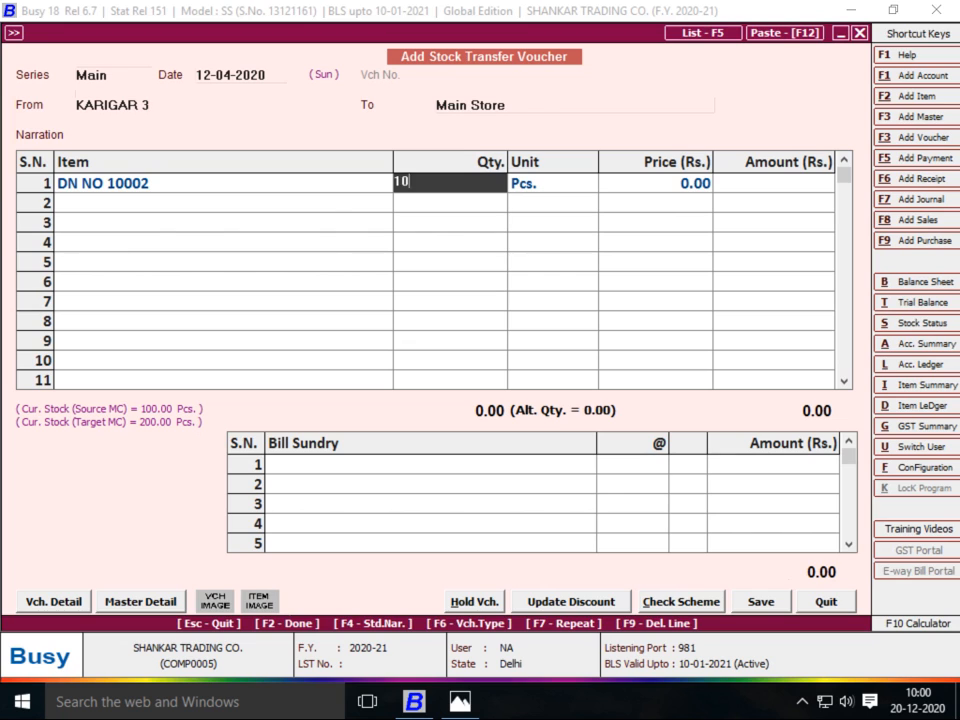
pyautogui.press('Return')
pyautogui.press('Return')
pyautogui.press('space')
pyautogui.press('Return')
pyautogui.press('Return')
pyautogui.press('Return')
pyautogui.press('Return')
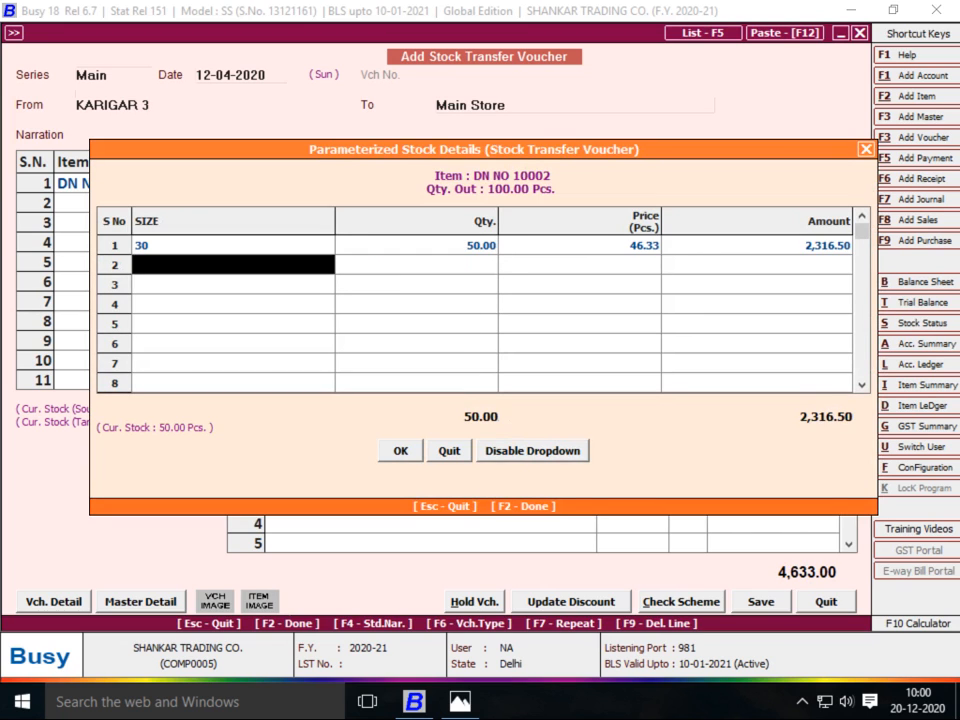
pyautogui.press('space')
pyautogui.press('Return')
pyautogui.press('Return')
pyautogui.press('Return')
pyautogui.press('Return')
pyautogui.press('Return')
pyautogui.press('Return')
pyautogui.press('Return')
# Add JOB WORK A/C at 40 per piece, save, and view the D.No 10002 sheet
pyautogui.press('Return')
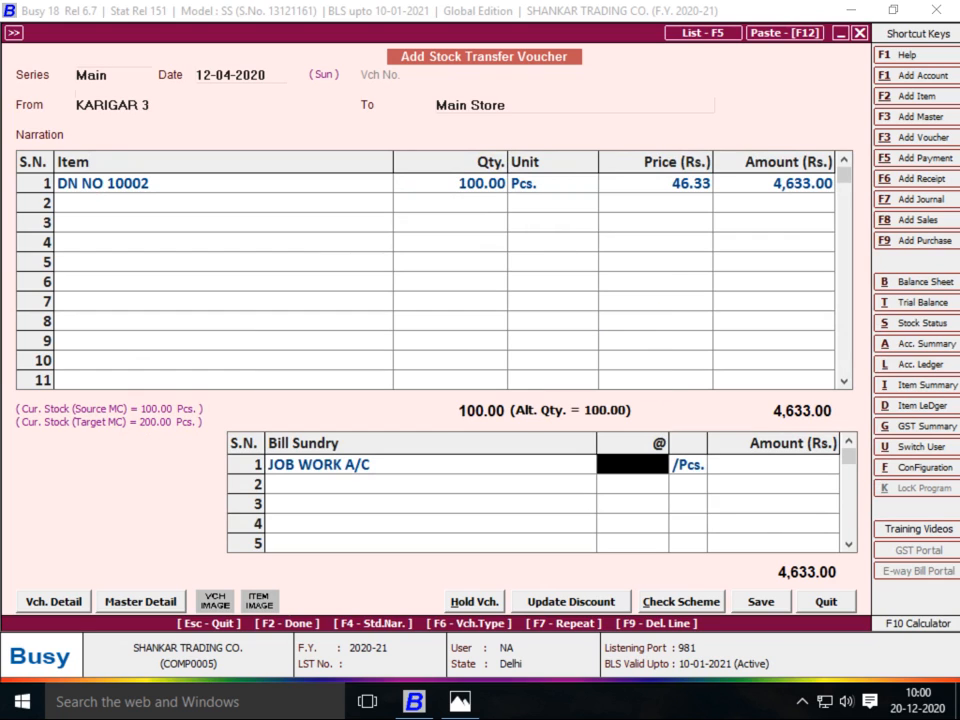
pyautogui.write('40')
pyautogui.press('Return')
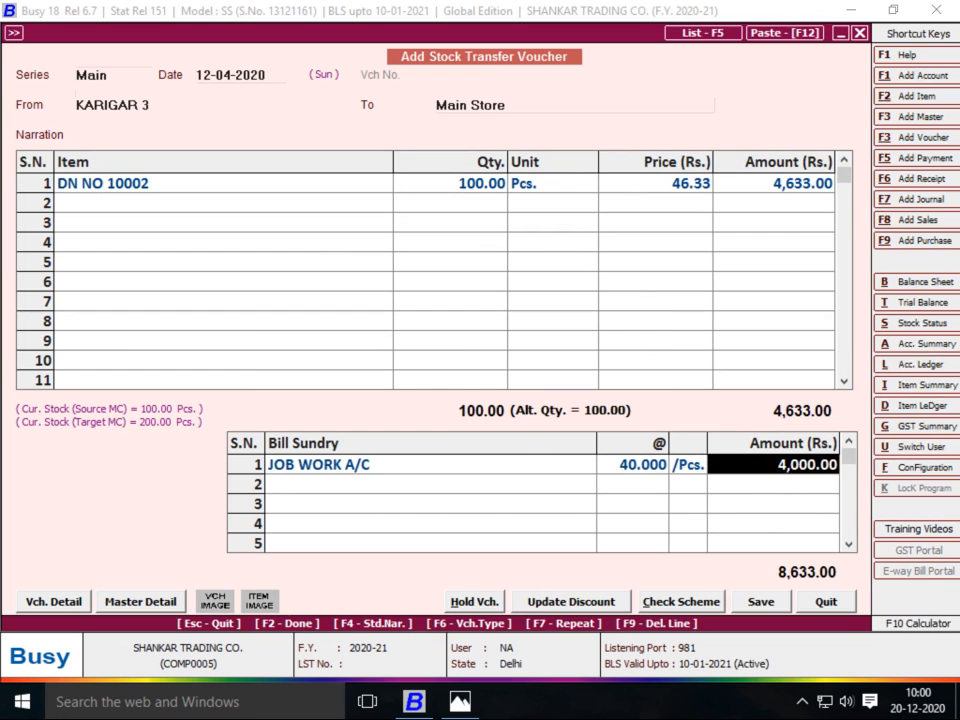
pyautogui.press('Return')
pyautogui.press('Return')
pyautogui.hotkey('alt', 'Tab')
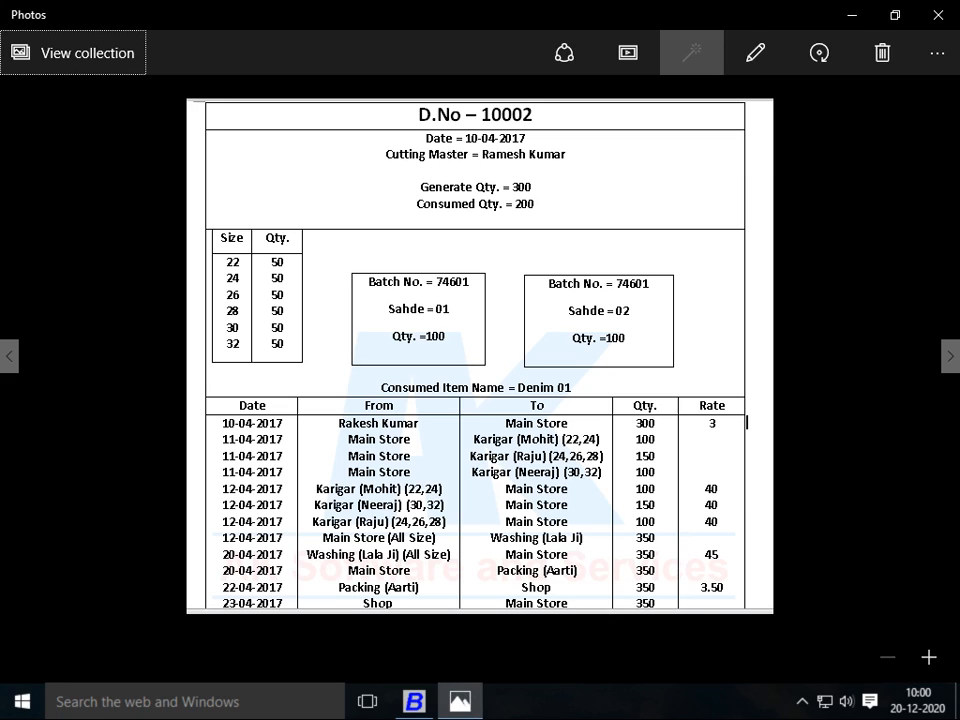
# Start a 14-04-2020 transfer voucher with Main Store as the source
pyautogui.hotkey('alt', 'Tab')
pyautogui.press('Return')
pyautogui.write('14')
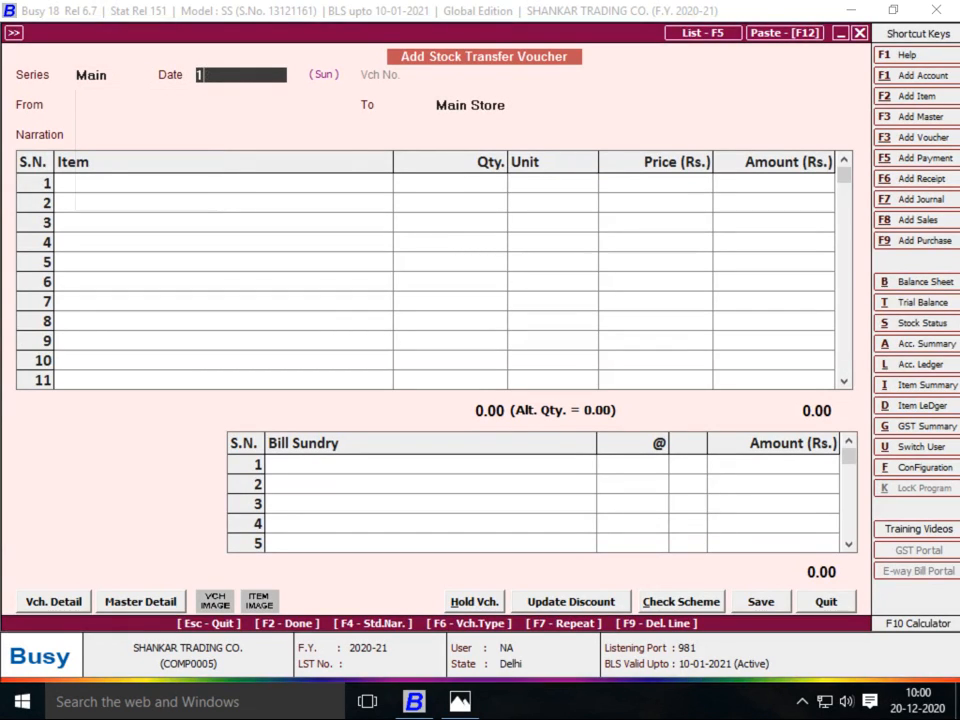
pyautogui.press('Return')
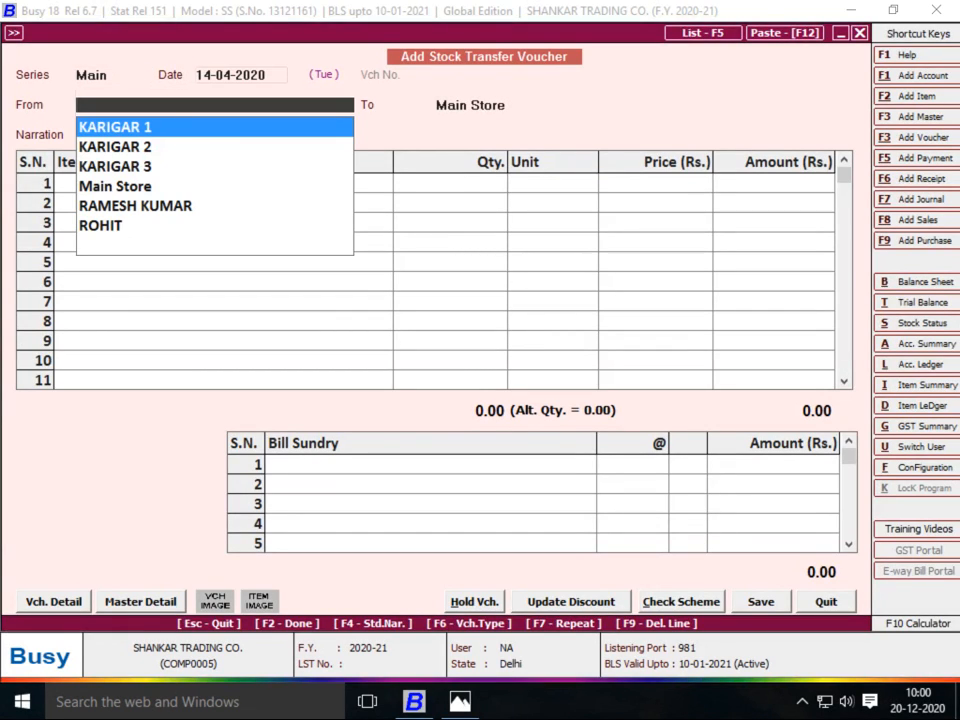
pyautogui.write('MA')
pyautogui.press('Return')
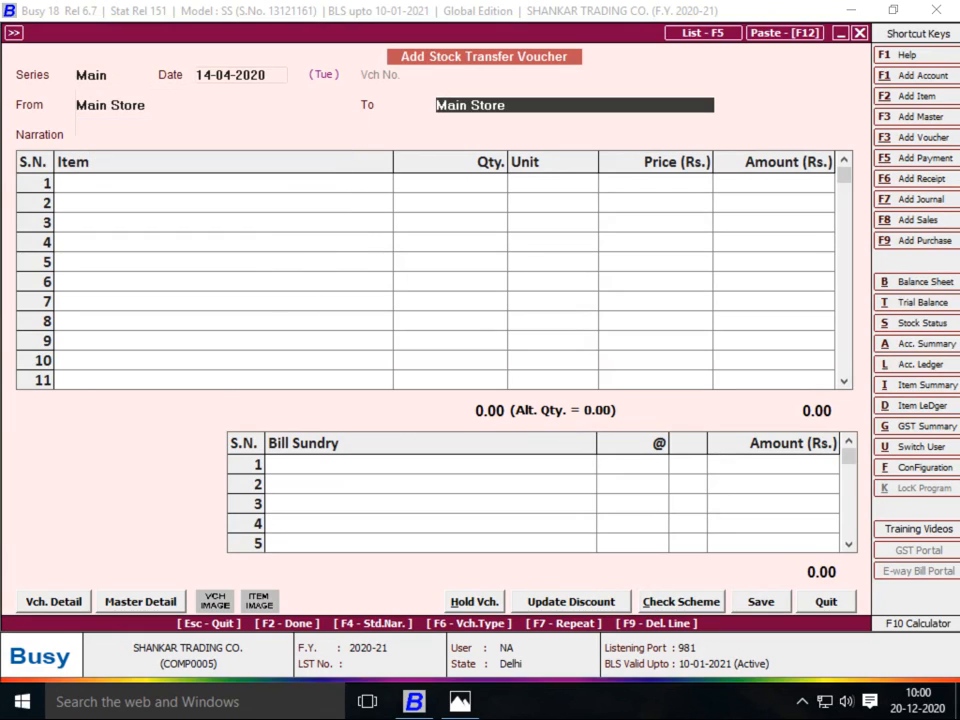
# Create material centre WASHING LALA JI under Production Floors with accounting set to Y
pyautogui.press('F3')
pyautogui.write('WASHING')
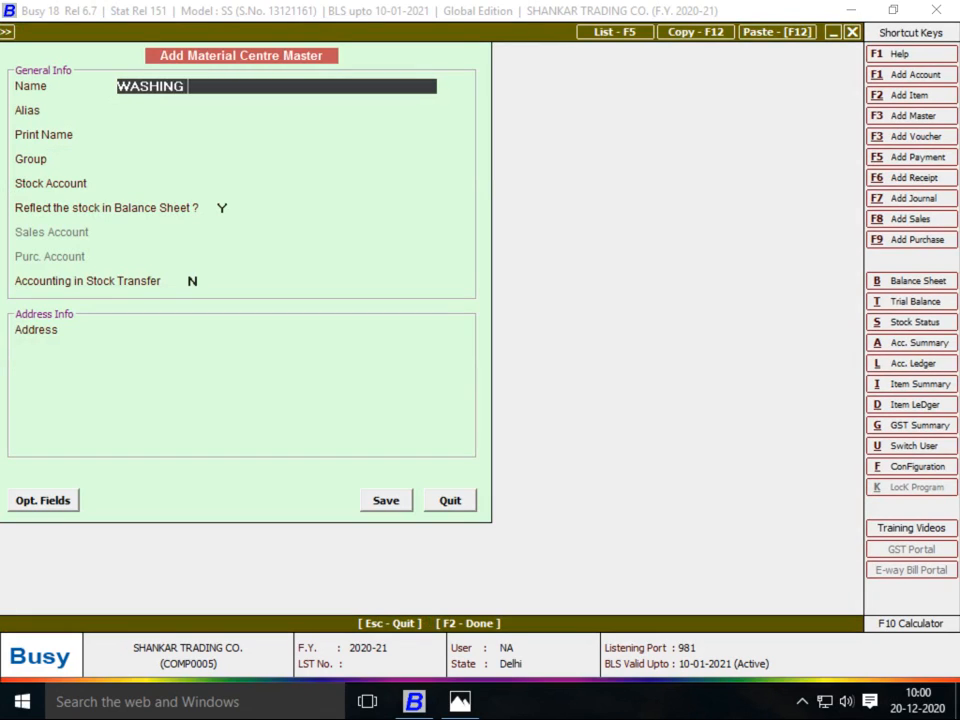
pyautogui.write(' LALA JI')
pyautogui.press('Return')
pyautogui.press('Return')
pyautogui.press('Return')
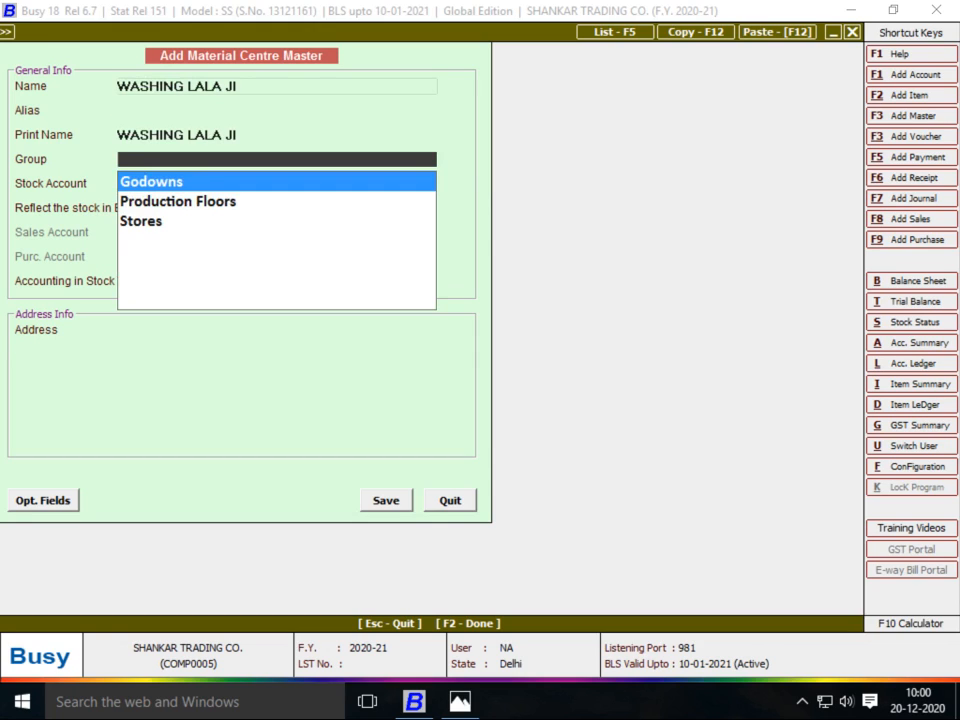
pyautogui.write('PR')
pyautogui.press('Return')
pyautogui.press('Return')
pyautogui.press('Return')
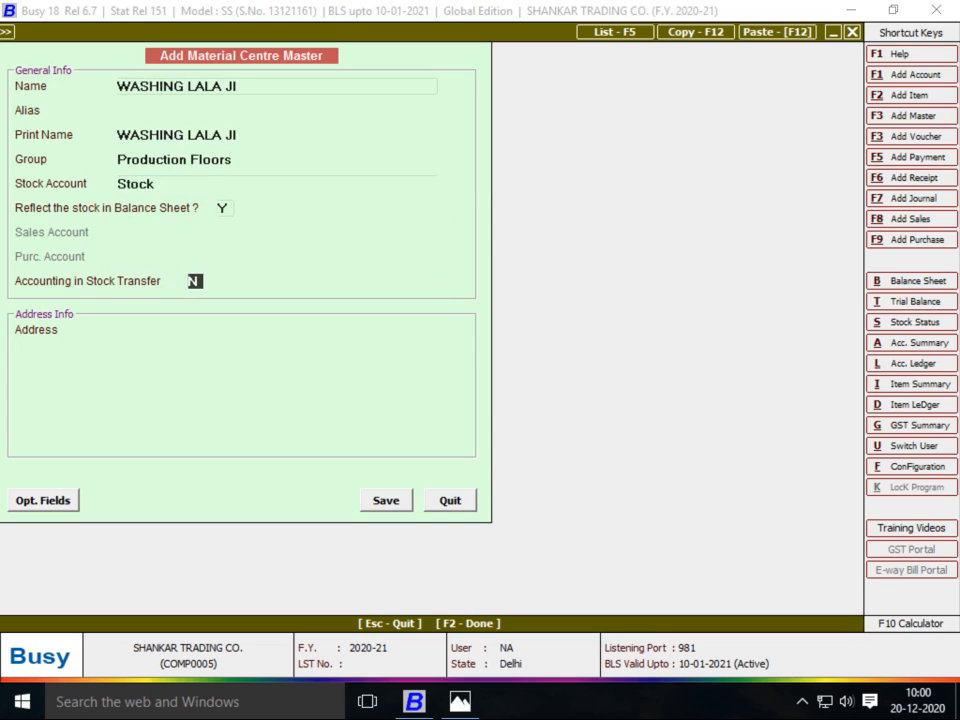
pyautogui.write('y')
# Create a WASHING LALA JI account under JOB WORKER with bill-by-bill N, and save both
pyautogui.press('F3')
pyautogui.write('W')
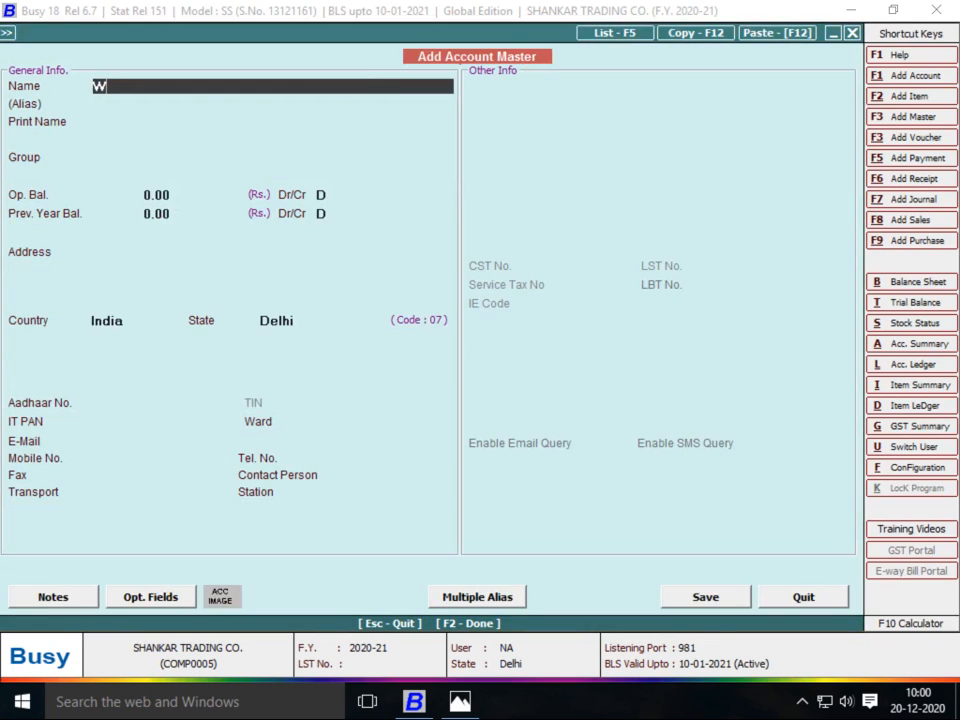
pyautogui.write('ASHING LALA JI')
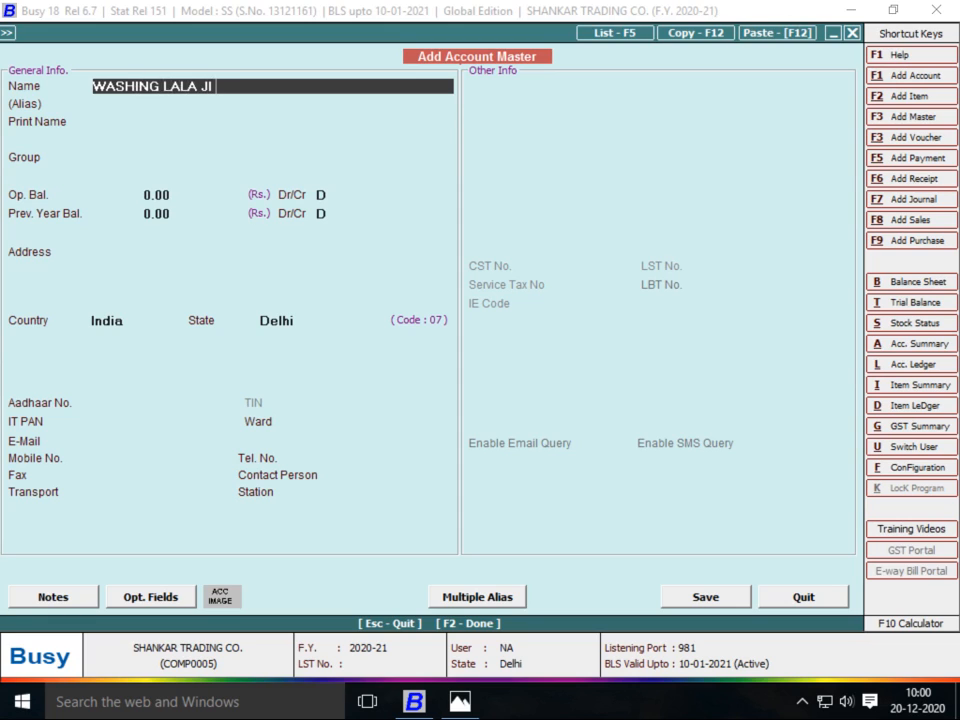
pyautogui.press('Return')
pyautogui.press('Return')
pyautogui.press('Return')
pyautogui.write('SU')
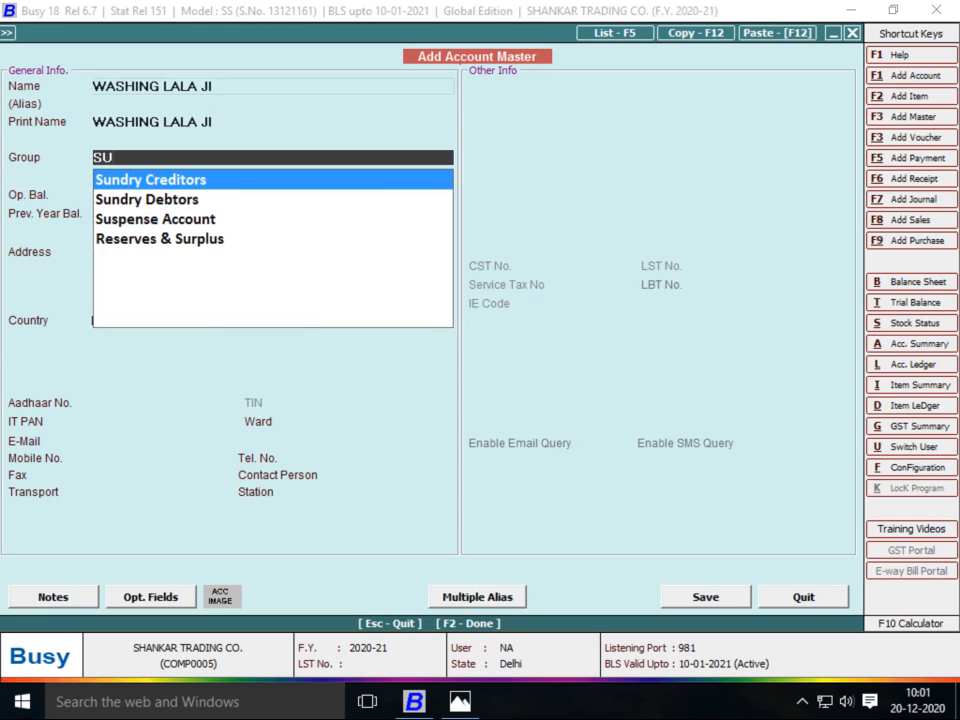
pyautogui.press('BackSpace')
pyautogui.press('BackSpace')
pyautogui.write('JO')
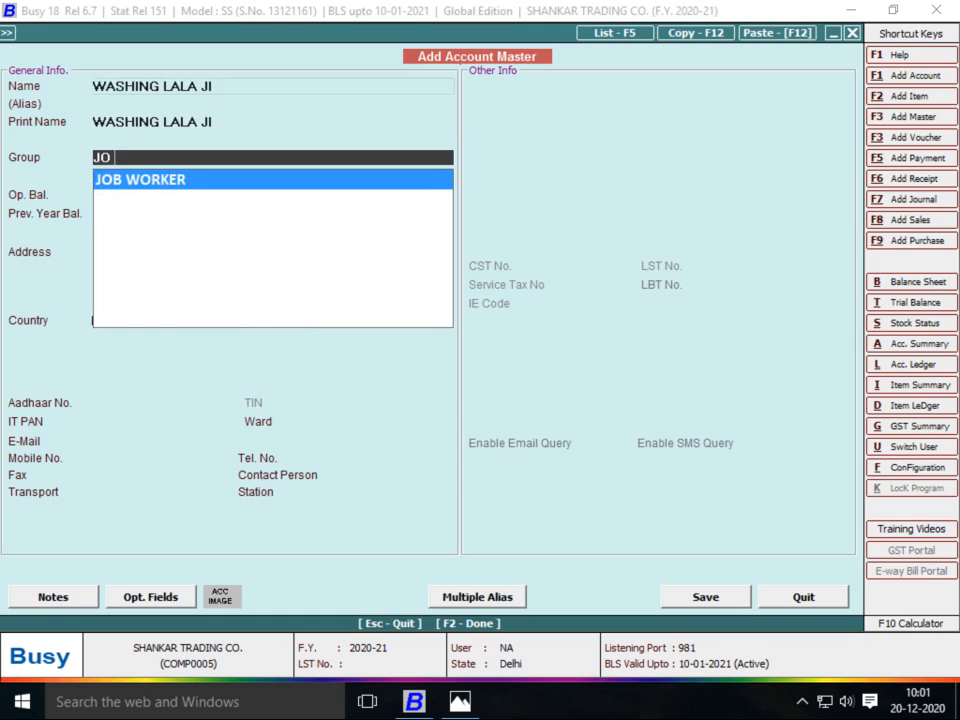
pyautogui.press('Return')
pyautogui.press('Return')
pyautogui.press('Return')
pyautogui.press('Return')
pyautogui.press('Return')
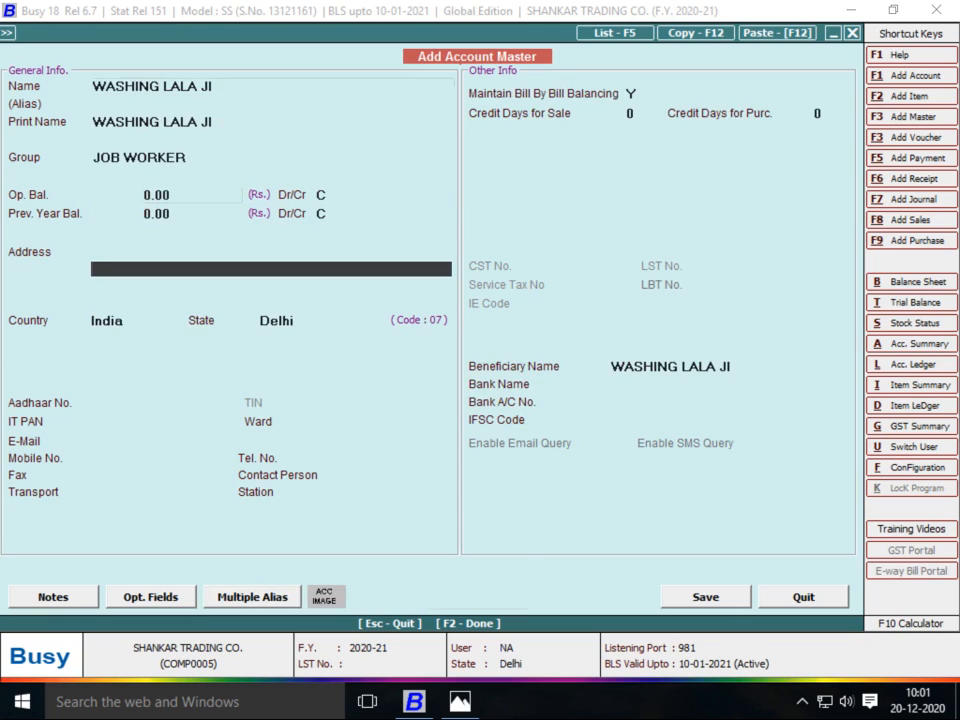
pyautogui.press('Return')
pyautogui.press('Return')
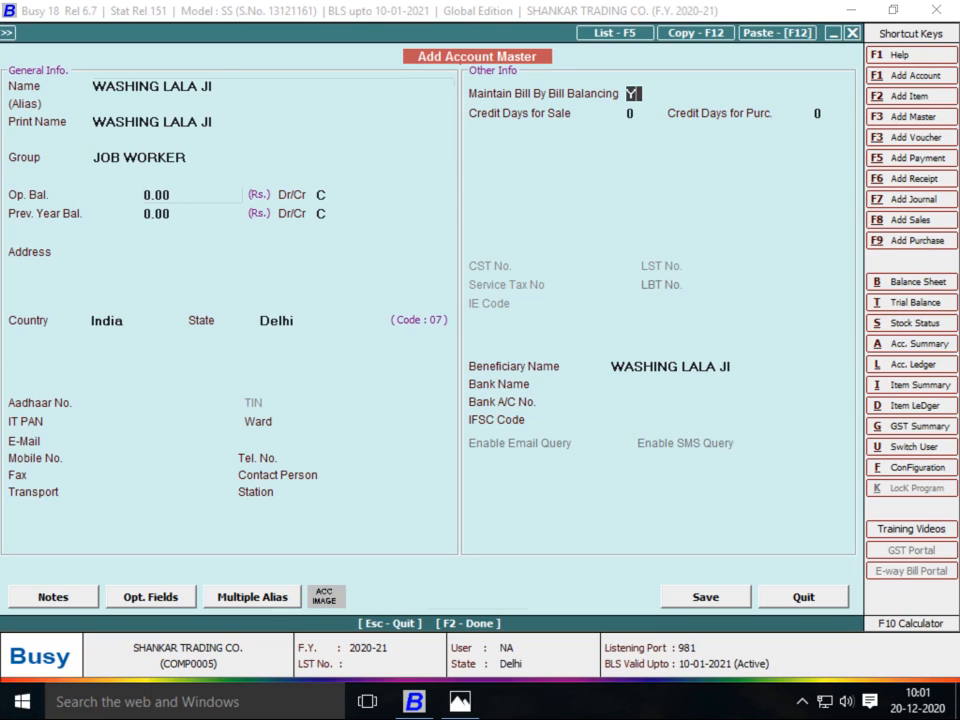
pyautogui.write('N')
pyautogui.press('F2')
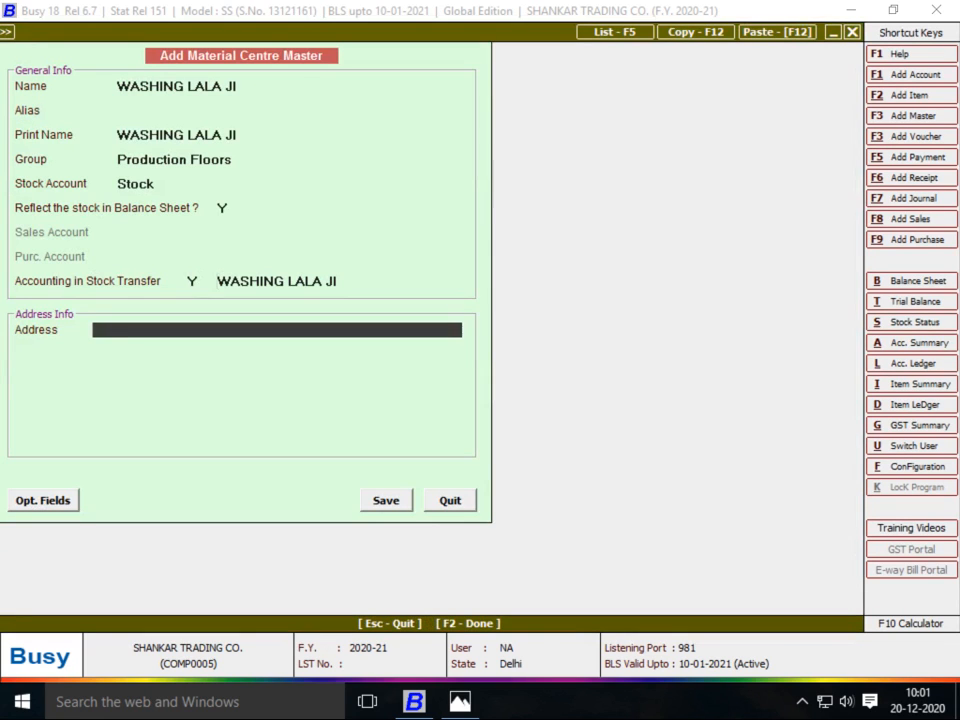
pyautogui.press('Return')
pyautogui.press('Return')
pyautogui.press('F2')
# Replace ASTER NORMAL with DN NO 10002 and enter quantity 300
pyautogui.press('Return')
pyautogui.press('Return')
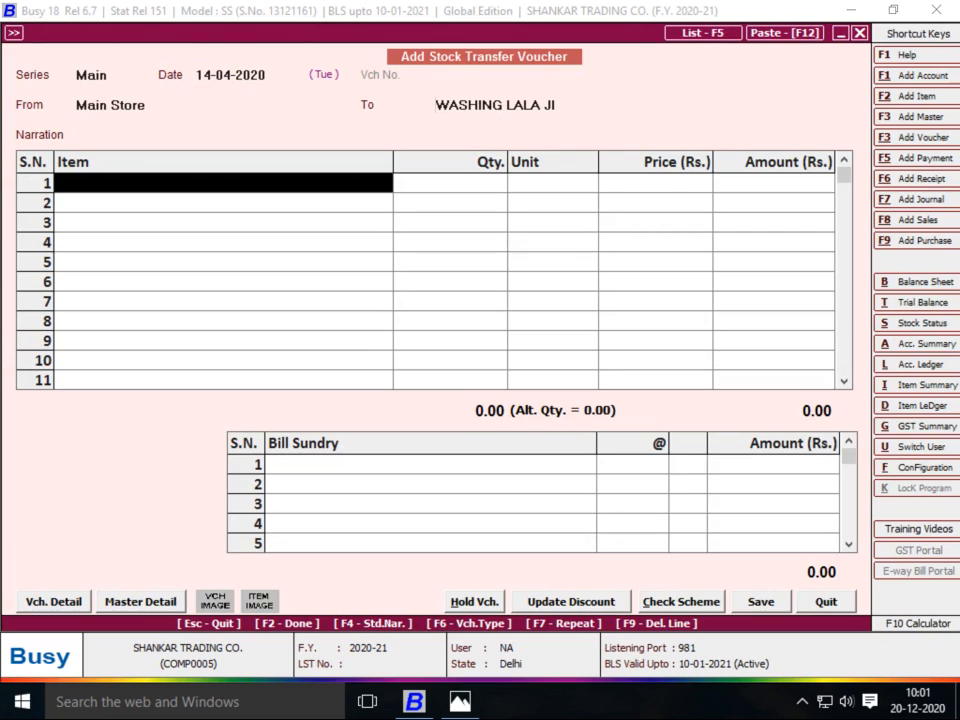
pyautogui.press('Down')
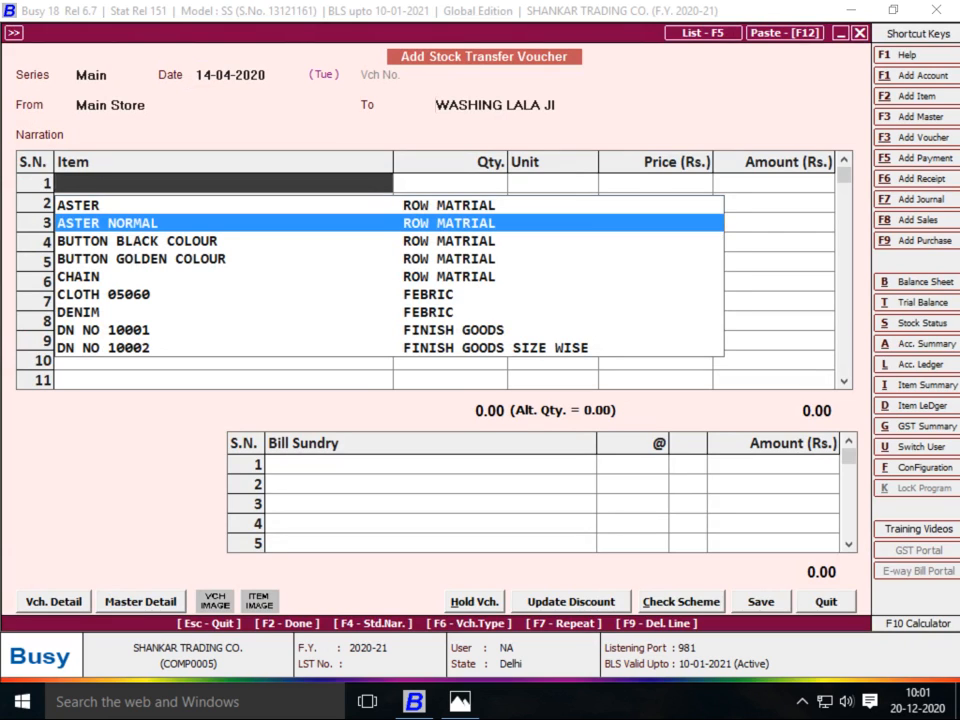
pyautogui.press('Return')
pyautogui.press('Return')
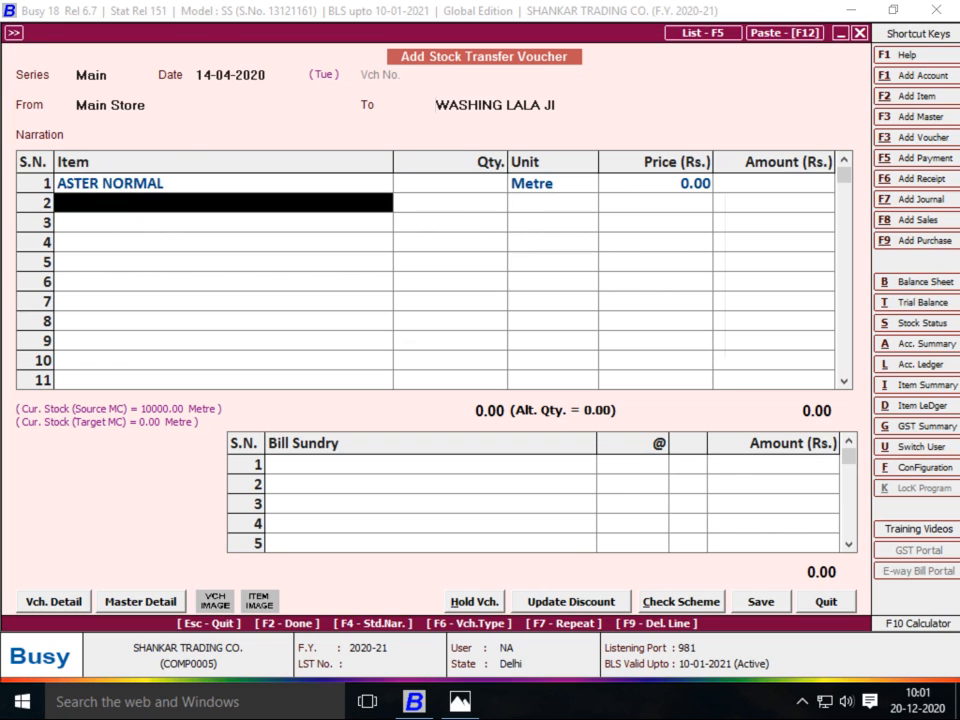
pyautogui.press('Up')
pyautogui.write('d')
pyautogui.press('Return')
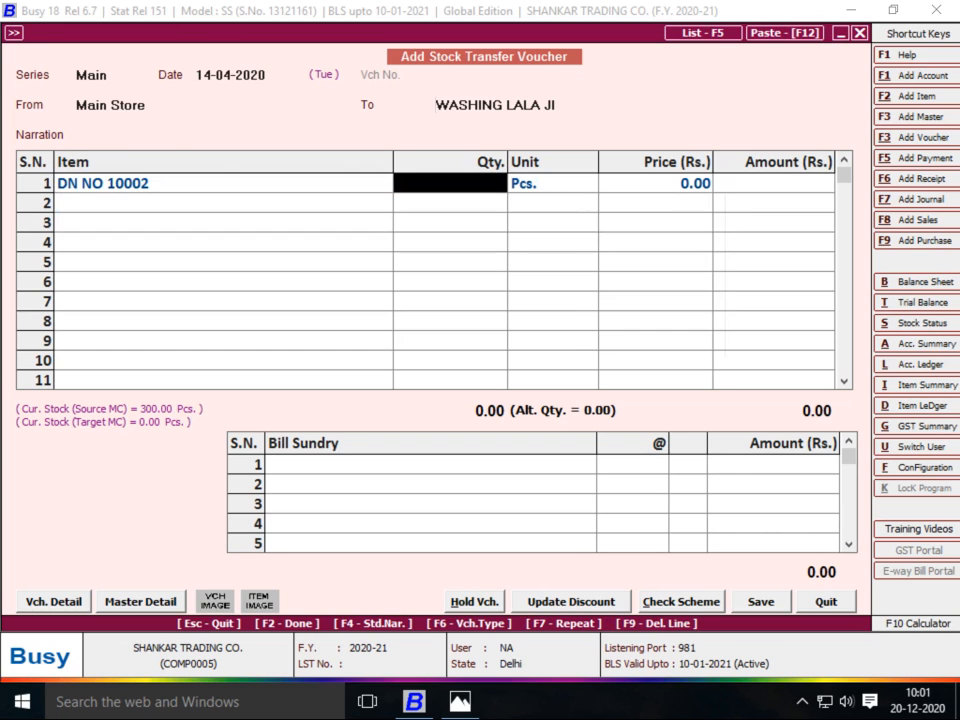
pyautogui.write('300')
pyautogui.press('Return')
pyautogui.press('Return')
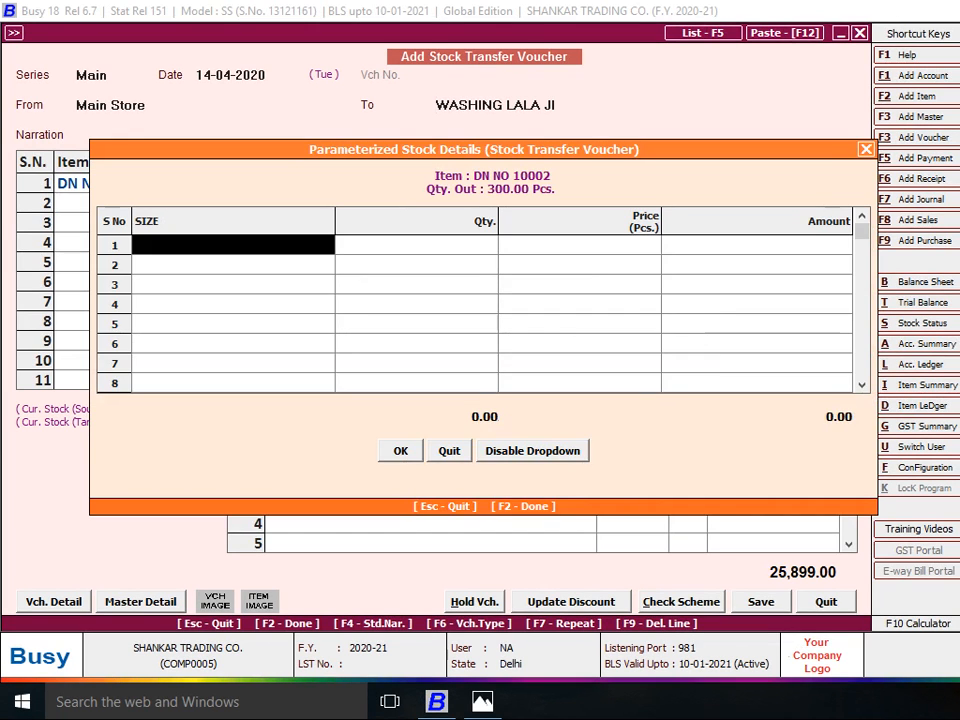
# Fill sizes 22 to 32 at 50 each and save the voucher, totalling 25,899.00
pyautogui.hotkey('alt', 'Tab')
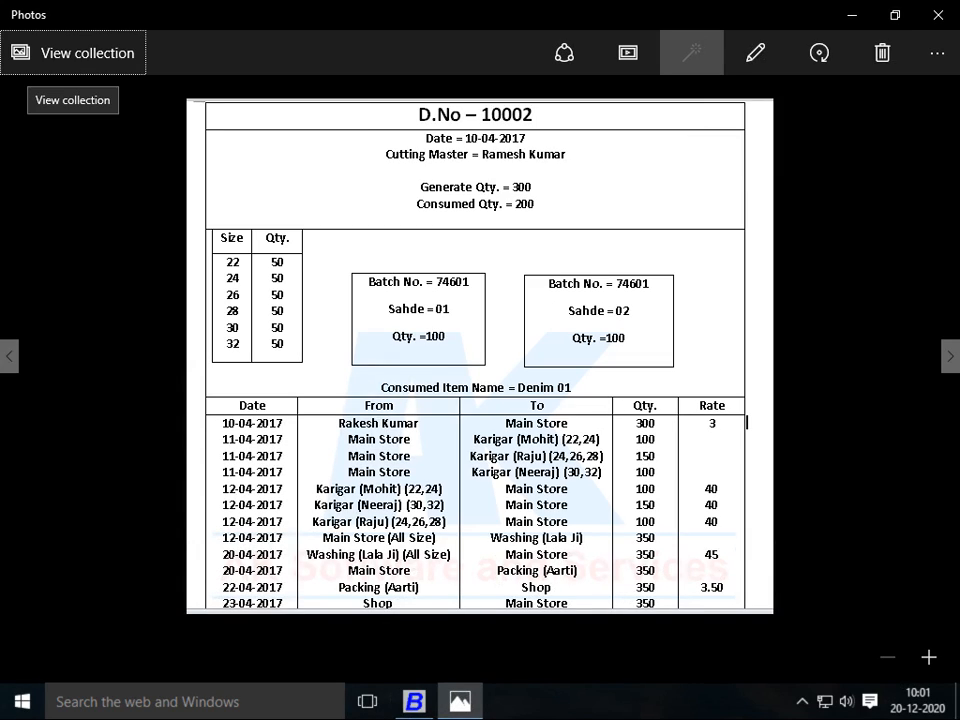
pyautogui.hotkey('alt', 'Tab')
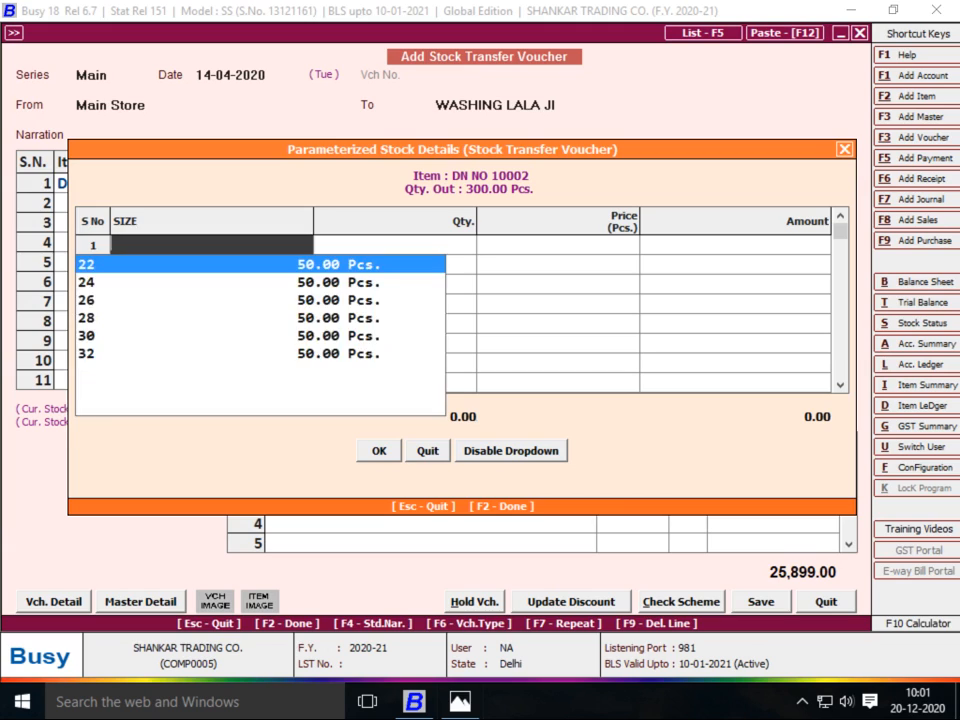
pyautogui.press('Return')
pyautogui.press('Return')
pyautogui.press('Return')
pyautogui.press('Return')
pyautogui.press('Return')
pyautogui.press('Return')
pyautogui.press('Return')
pyautogui.press('Return')
pyautogui.press('Return')
pyautogui.press('Return')
pyautogui.press('Return')
pyautogui.press('Return')
pyautogui.press('Return')
pyautogui.press('Return')
pyautogui.press('Return')
pyautogui.press('Return')
pyautogui.press('Return')
pyautogui.press('Return')
pyautogui.press('Return')
pyautogui.press('Return')
pyautogui.press('Return')
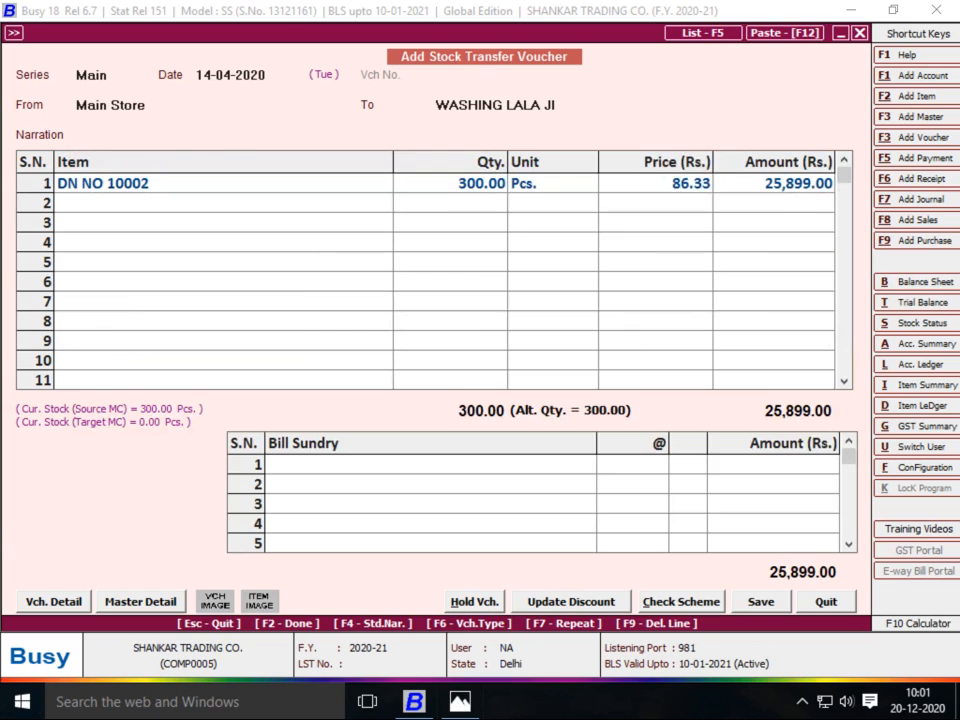
pyautogui.press('Return')
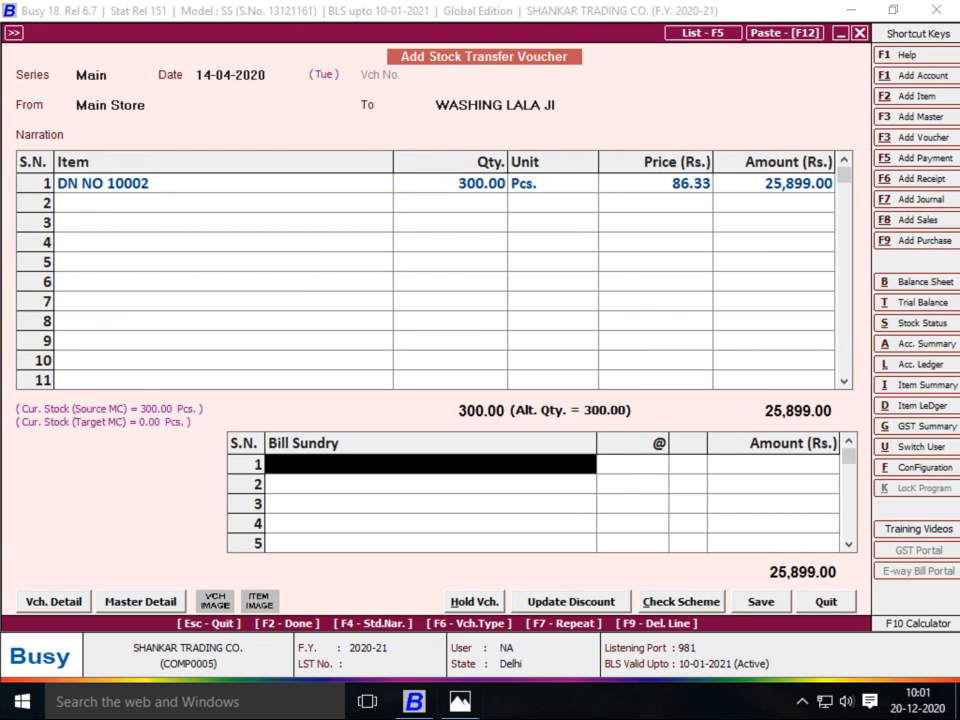
pyautogui.press('Return')
pyautogui.press('Return')
pyautogui.press('Return')
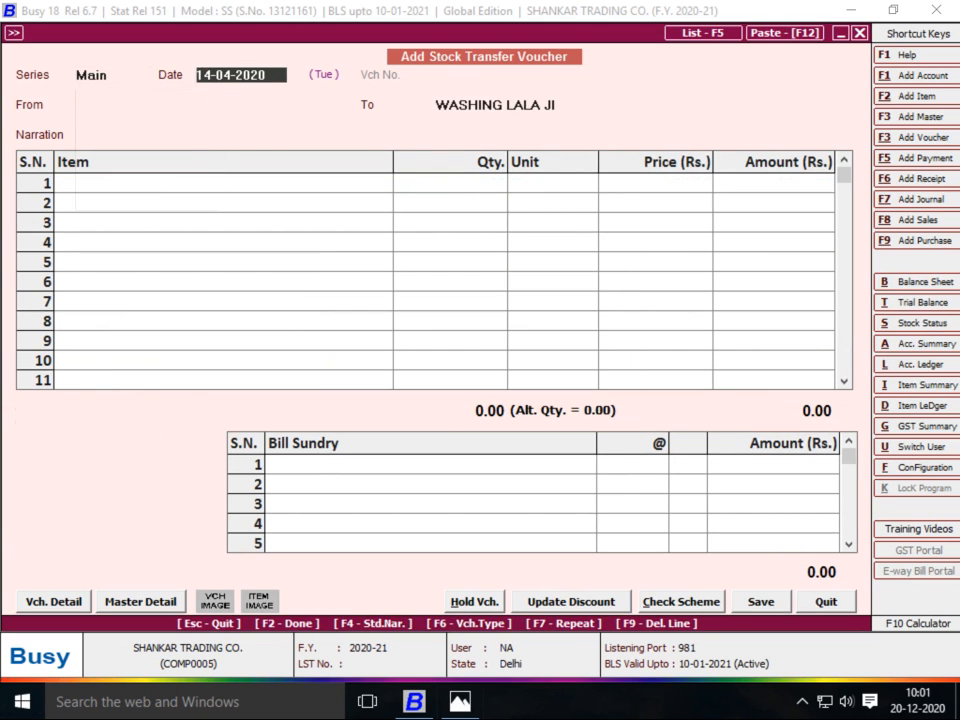
# Date the transfer 20-04-2020, from WASHING LALA JI to Main Store
pyautogui.hotkey('alt', 'Tab')
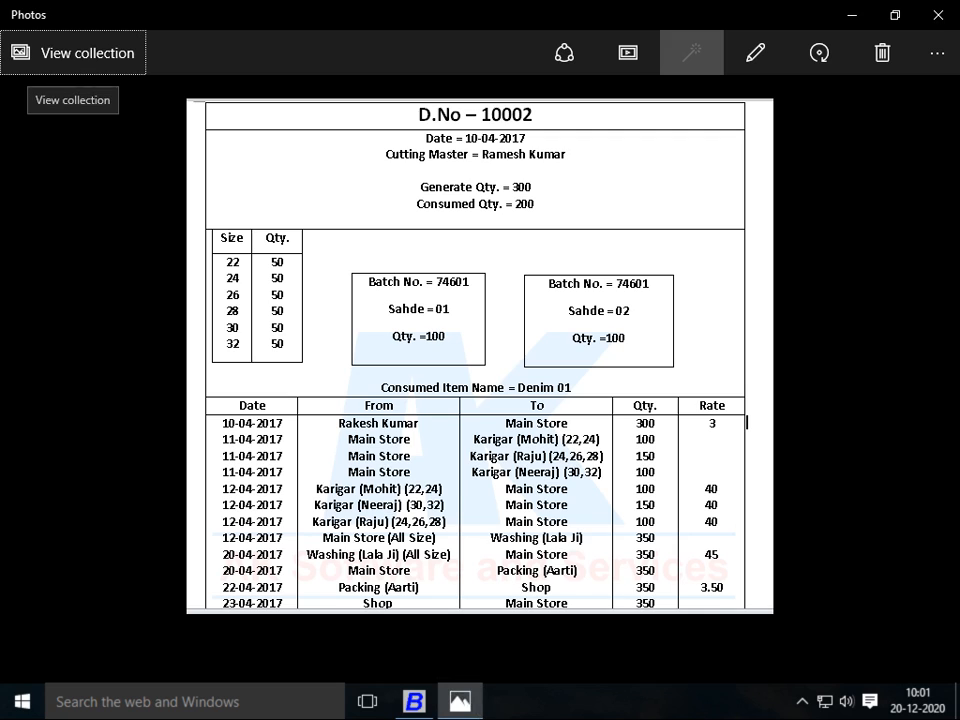
pyautogui.hotkey('alt', 'Tab')
pyautogui.write('20')
pyautogui.press('Return')
pyautogui.write('W')
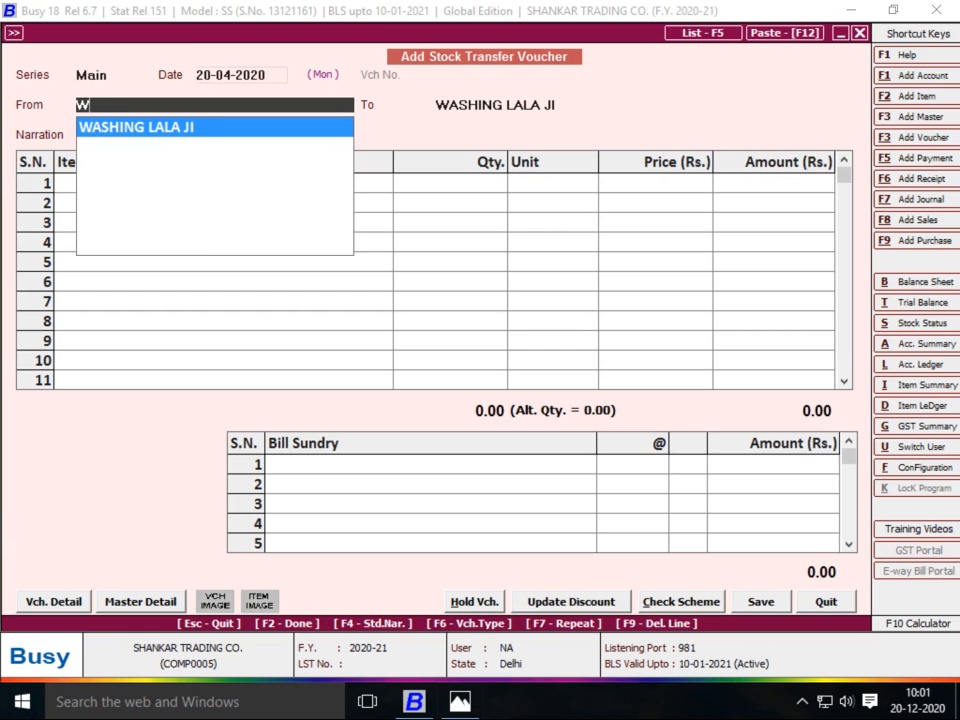
pyautogui.press('Return')
pyautogui.hotkey('alt', 'Tab')
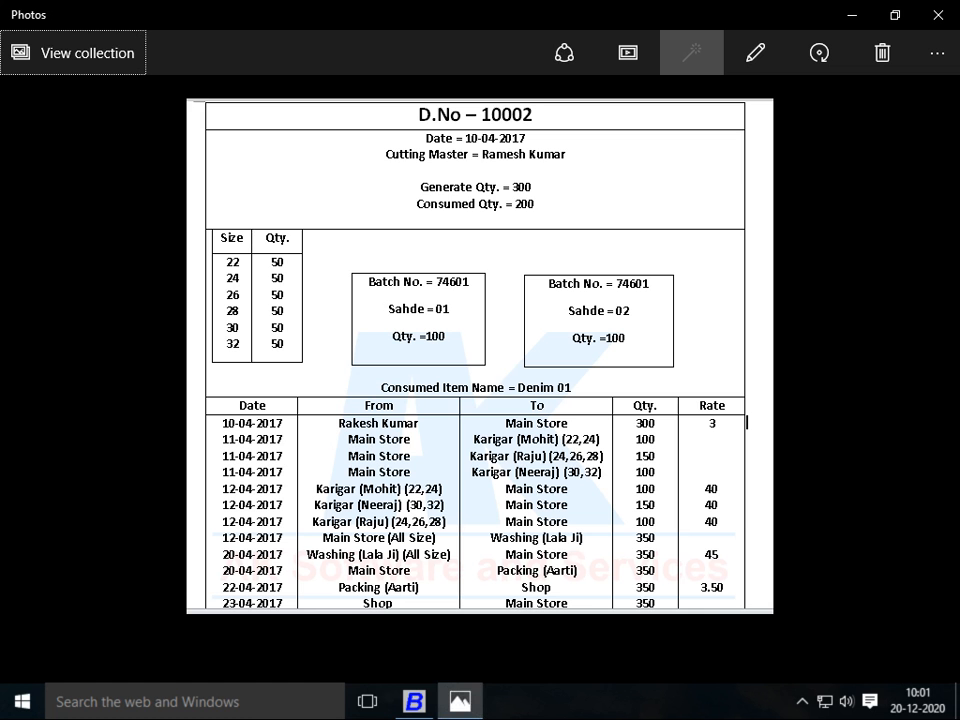
pyautogui.hotkey('alt', 'Tab')
pyautogui.press('Return')
pyautogui.press('Return')
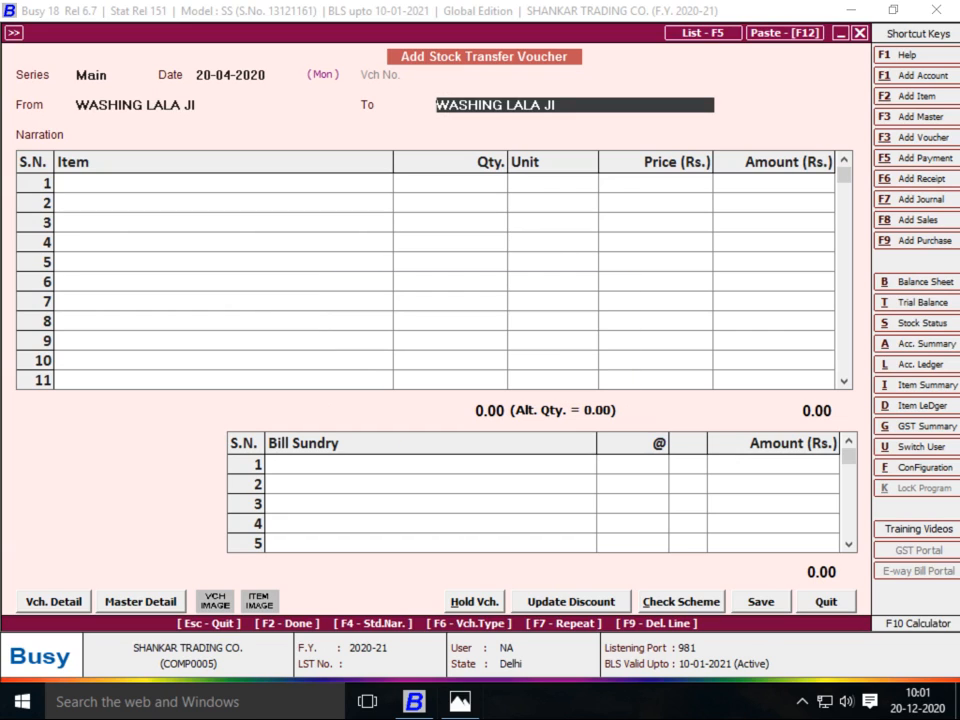
pyautogui.write('MA')
pyautogui.press('Return')
pyautogui.write('2')
# Add DN NO 10002, 300 Pcs, filling the size breakdown 22 to 32
pyautogui.press('Return')
pyautogui.write('300')
pyautogui.press('Return')
pyautogui.press('Return')
pyautogui.write('22')
pyautogui.press('Return')
pyautogui.press('Return')
pyautogui.press('Return')
pyautogui.write('24')
pyautogui.press('Return')
pyautogui.press('Return')
pyautogui.press('Return')
pyautogui.write('26')
pyautogui.press('Return')
pyautogui.press('Return')
pyautogui.press('Return')
pyautogui.press('Return')
pyautogui.press('Return')
pyautogui.press('Return')
pyautogui.press('Return')
pyautogui.press('Return')
pyautogui.press('Return')
pyautogui.press('Return')
pyautogui.press('Return')
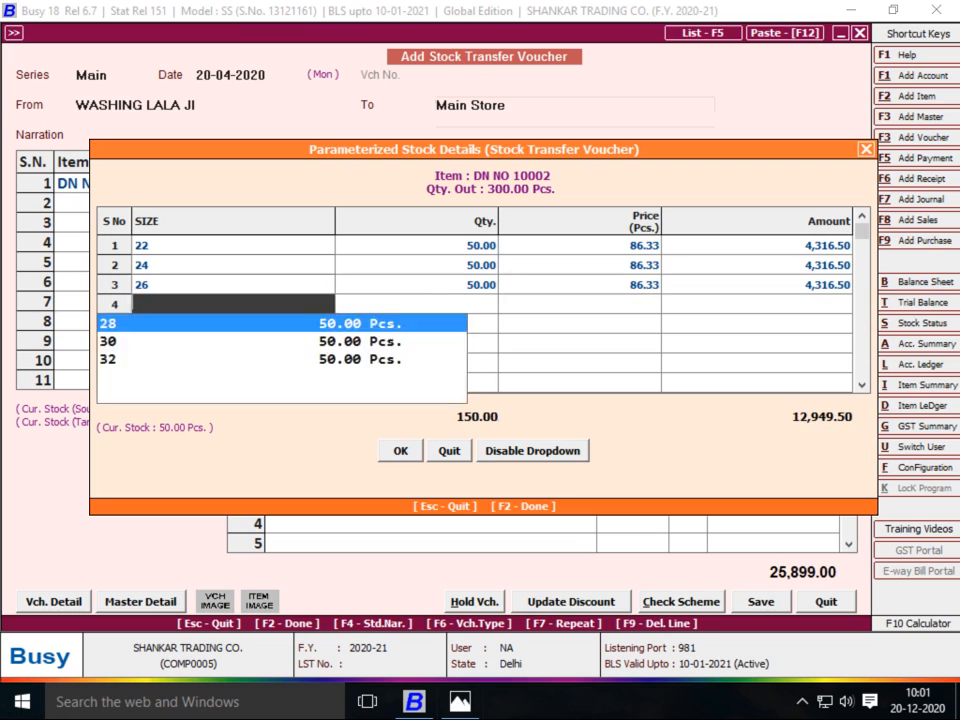
pyautogui.press('Return')
pyautogui.press('Return')
pyautogui.press('Return')
pyautogui.press('Return')
pyautogui.press('Return')
pyautogui.press('Return')
pyautogui.press('Return')
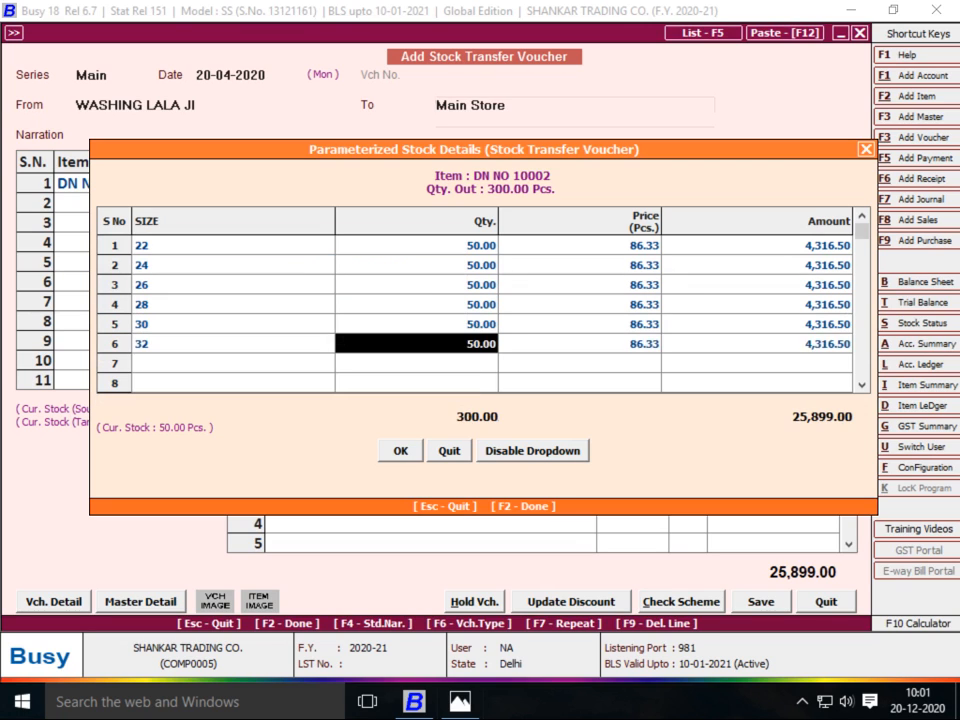
pyautogui.press('Return')
pyautogui.press('Return')
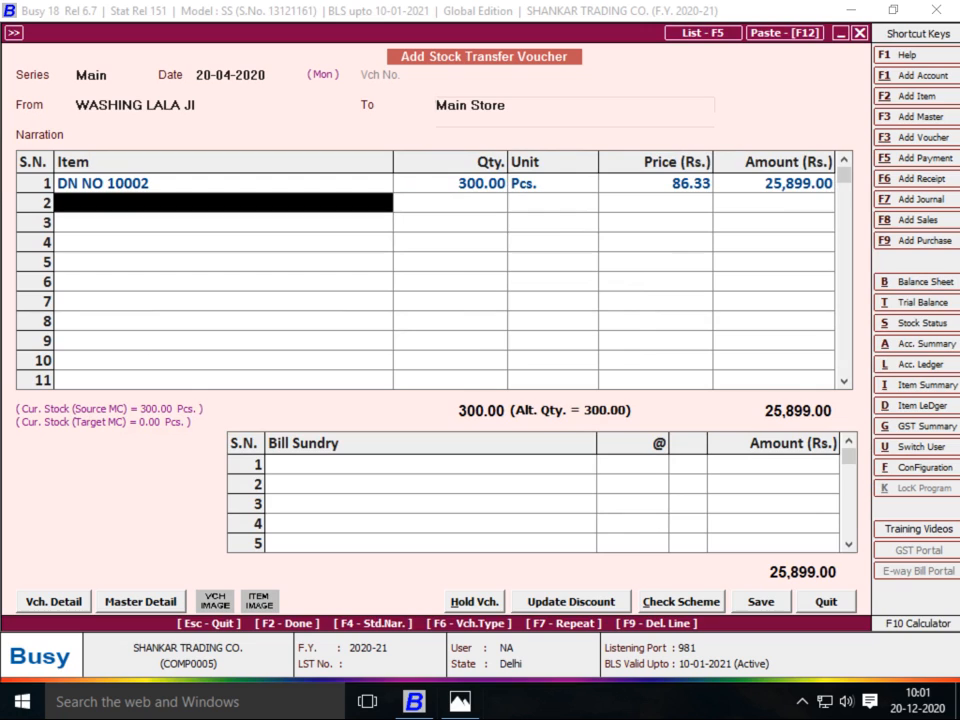
pyautogui.press('Return')
# Add JOB WORK A/C charge at 45 per piece and save the voucher
pyautogui.write('d')
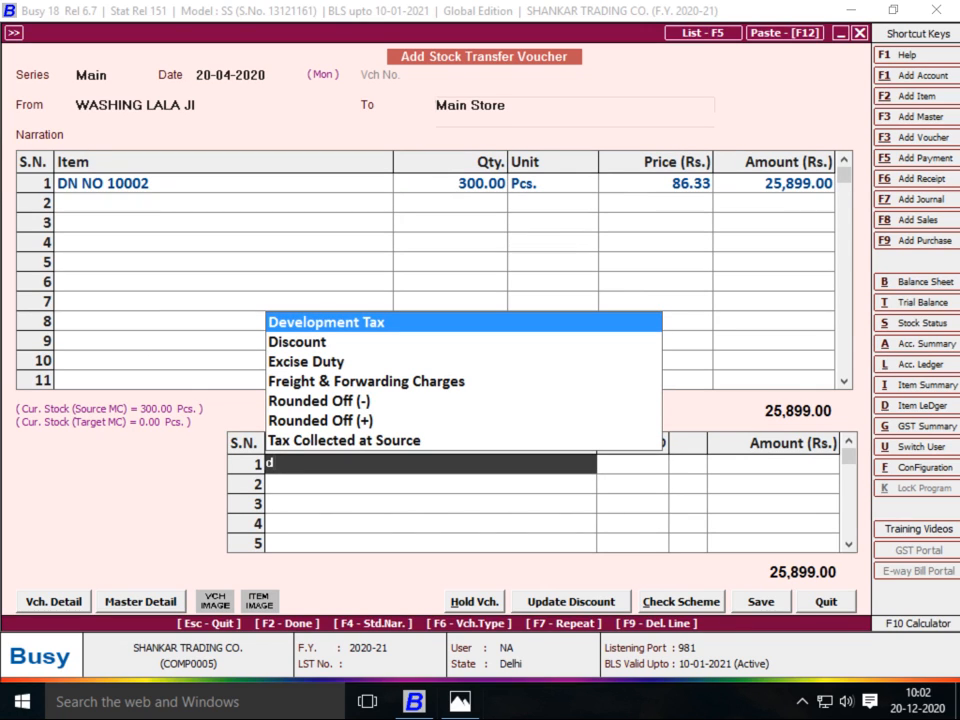
pyautogui.press('BackSpace')
pyautogui.write('JOB WORK A/C')
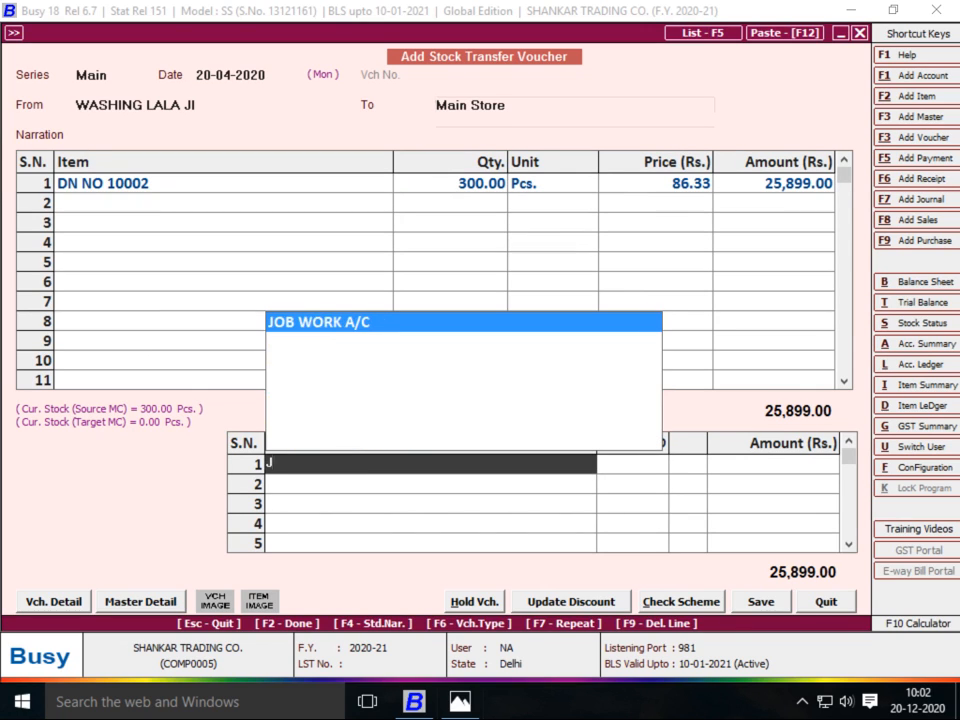
pyautogui.press('Return')
pyautogui.hotkey('alt', 'Tab')
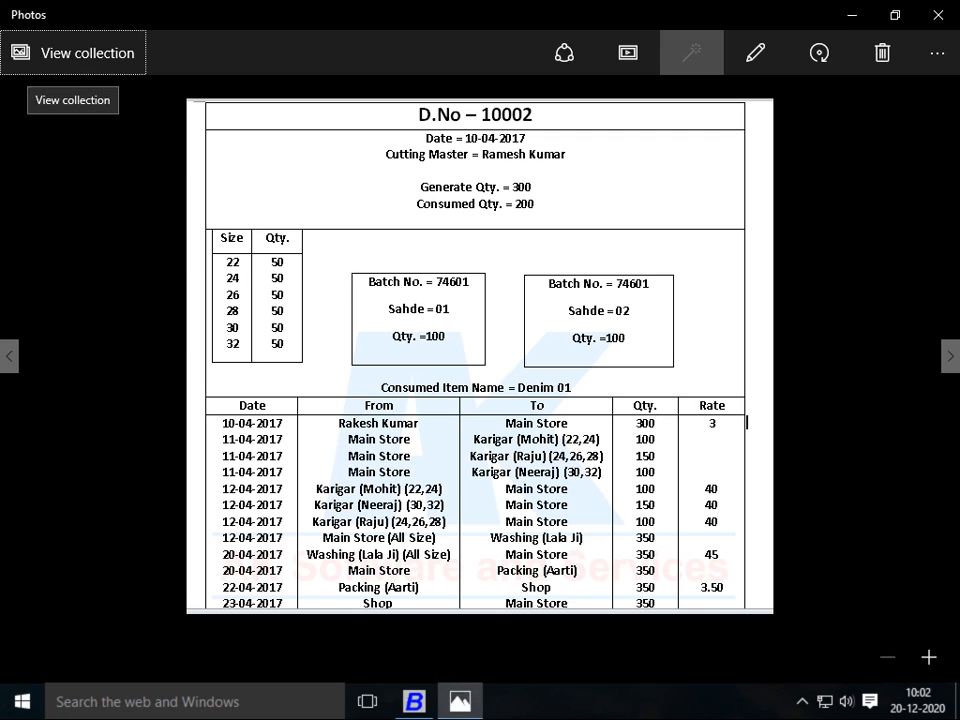
pyautogui.hotkey('alt', 'Tab')
pyautogui.write('45')
pyautogui.press('Return')
pyautogui.press('Return')
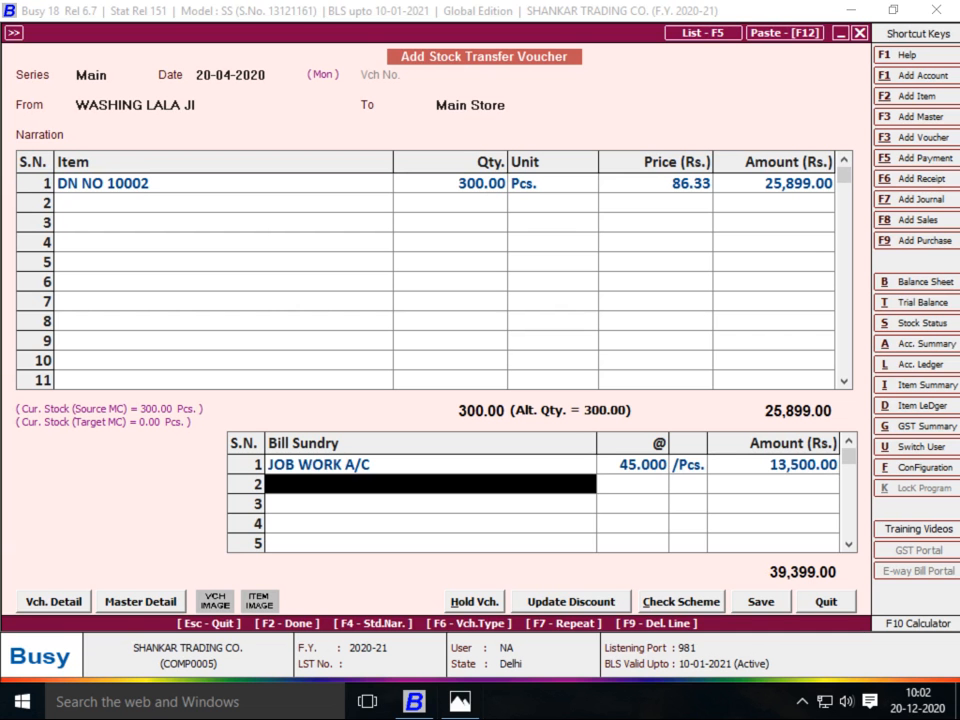
pyautogui.press('Return')
pyautogui.press('Return')
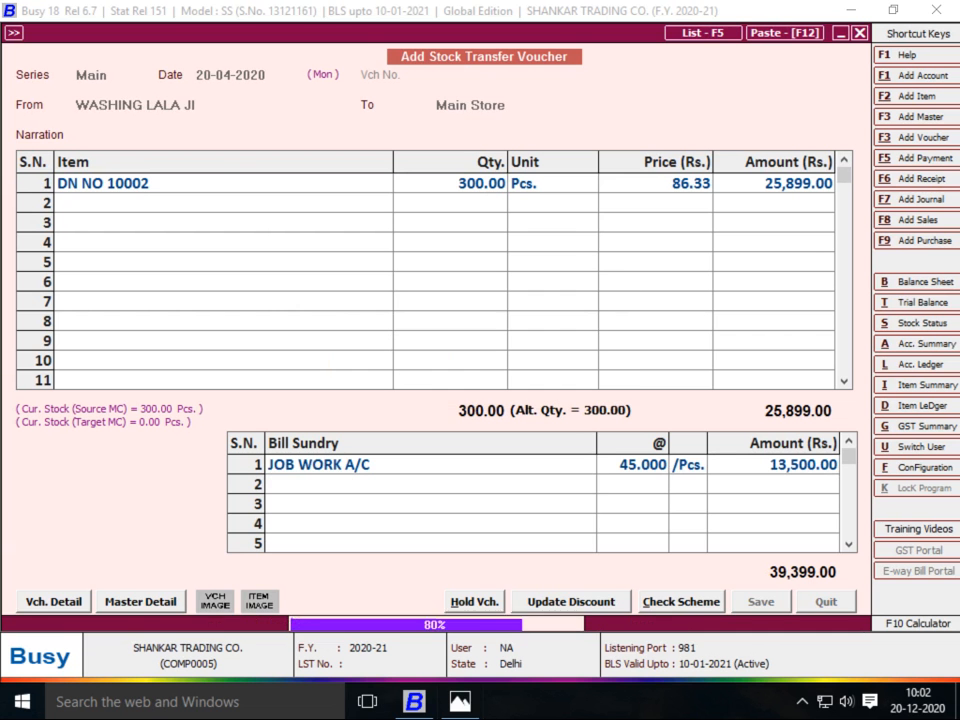
pyautogui.press('Return')
pyautogui.hotkey('alt', 'Tab')
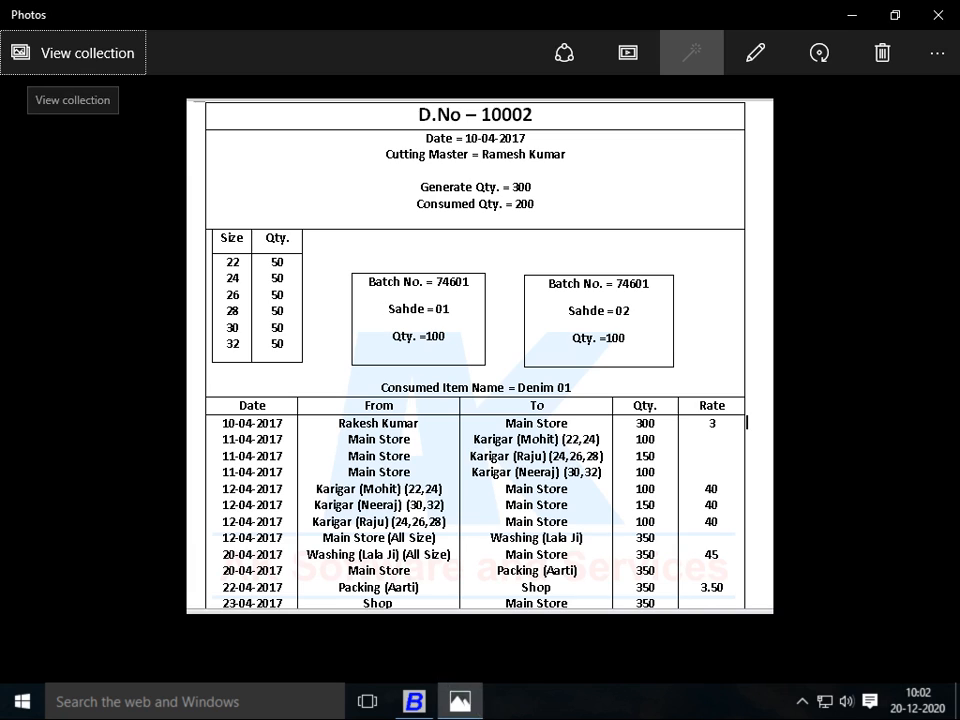
# From Main Store, begin material centre PACKING ARTI under Production Floors with stock-transfer accounting
pyautogui.hotkey('alt', 'Tab')
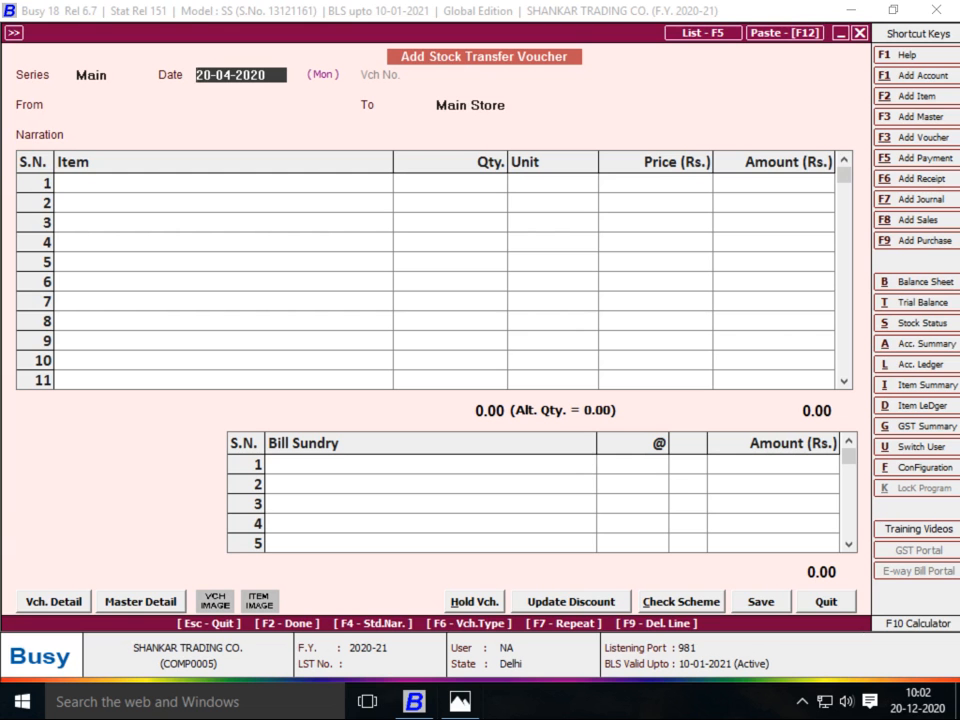
pyautogui.press('Return')
pyautogui.write('MA')
pyautogui.press('Return')
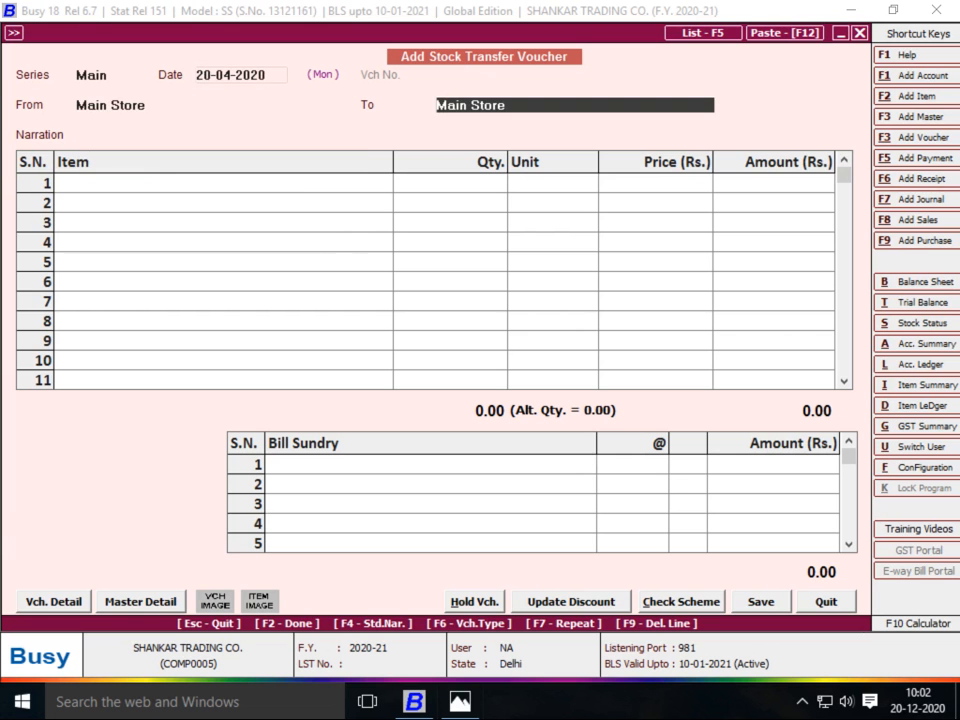
pyautogui.hotkey('alt', 'c')
pyautogui.write('PACK')
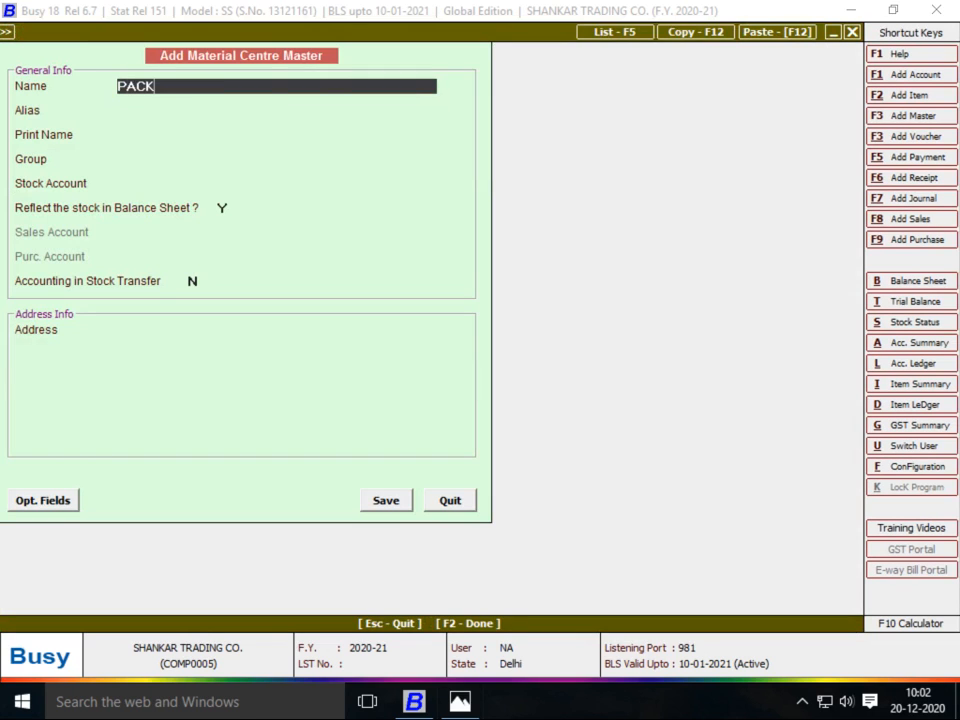
pyautogui.write('ING ARTI')
pyautogui.press('Return')
pyautogui.press('Return')
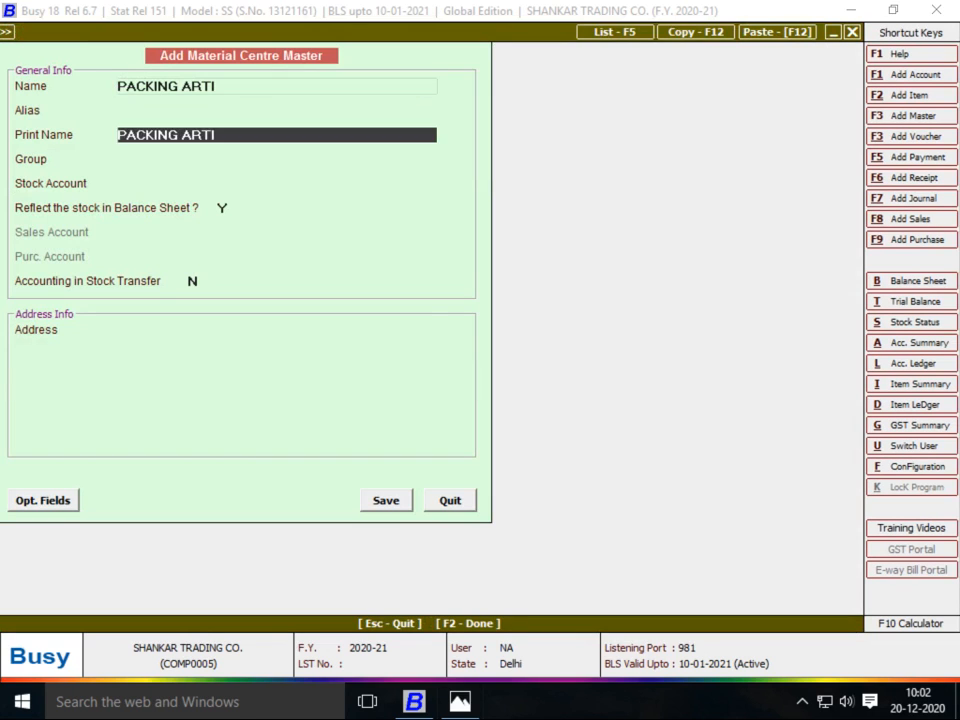
pyautogui.press('Return')
pyautogui.write('PR')
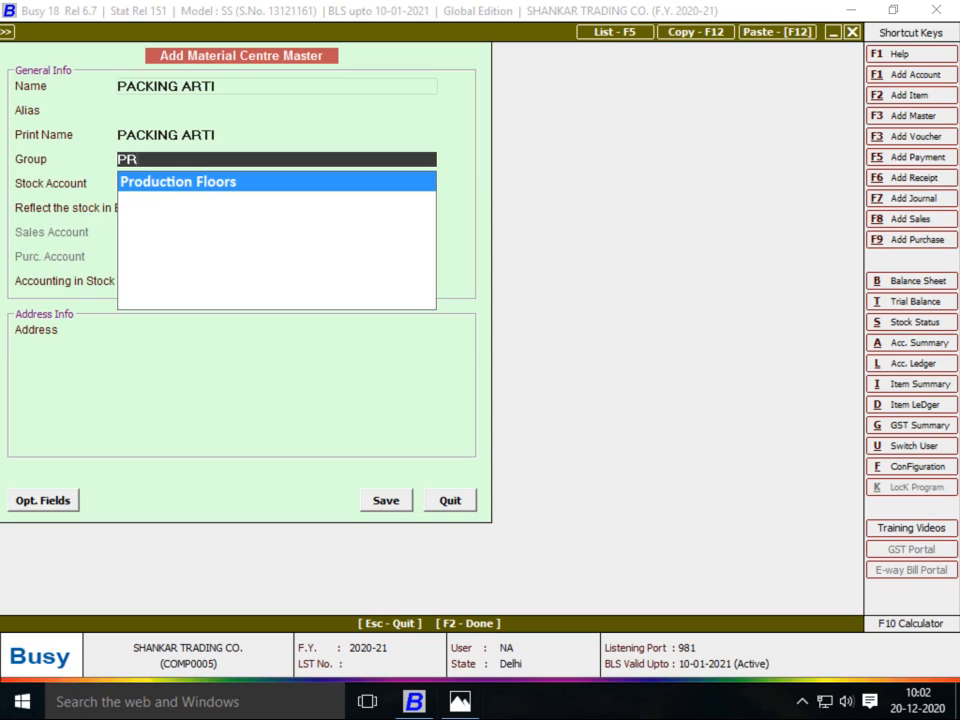
pyautogui.press('Return')
pyautogui.press('Return')
pyautogui.press('Return')
pyautogui.press('y')
pyautogui.press('Return')
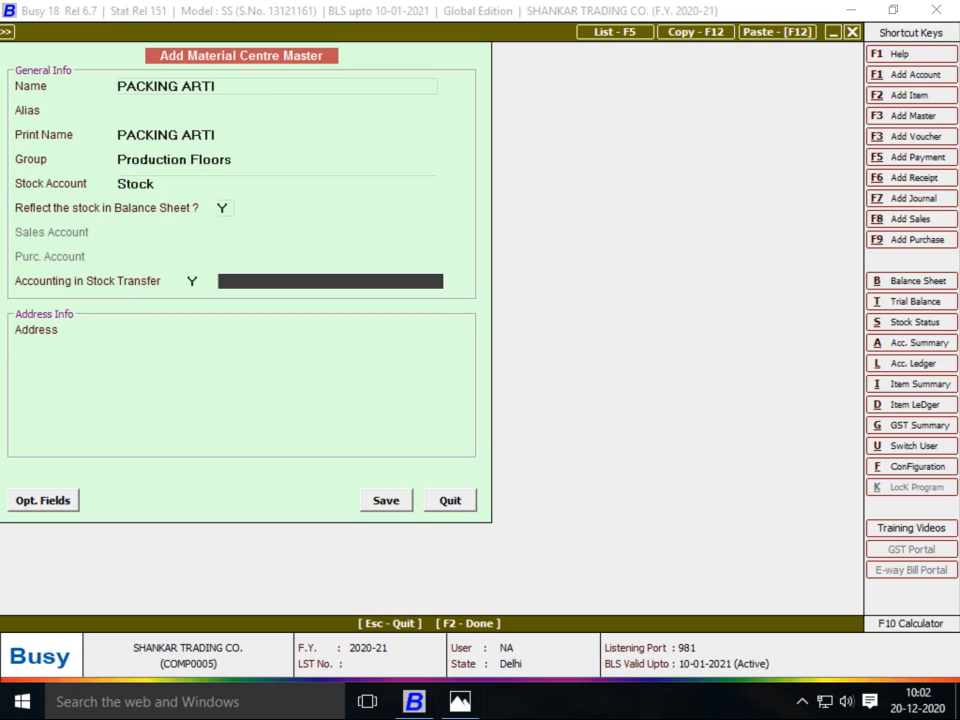
# Create linked account PACKING ARTI under JOB WORKER without bill-by-bill, and save the material centre
pyautogui.write('PAI')
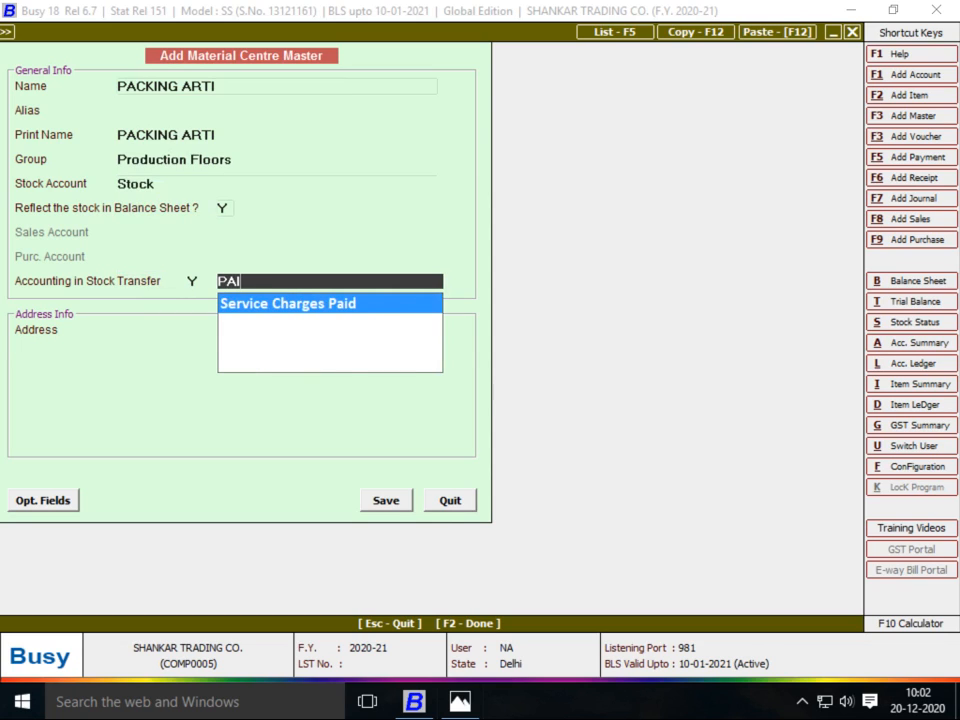
pyautogui.hotkey('alt', 'c')
pyautogui.write('PACKING ARTI')
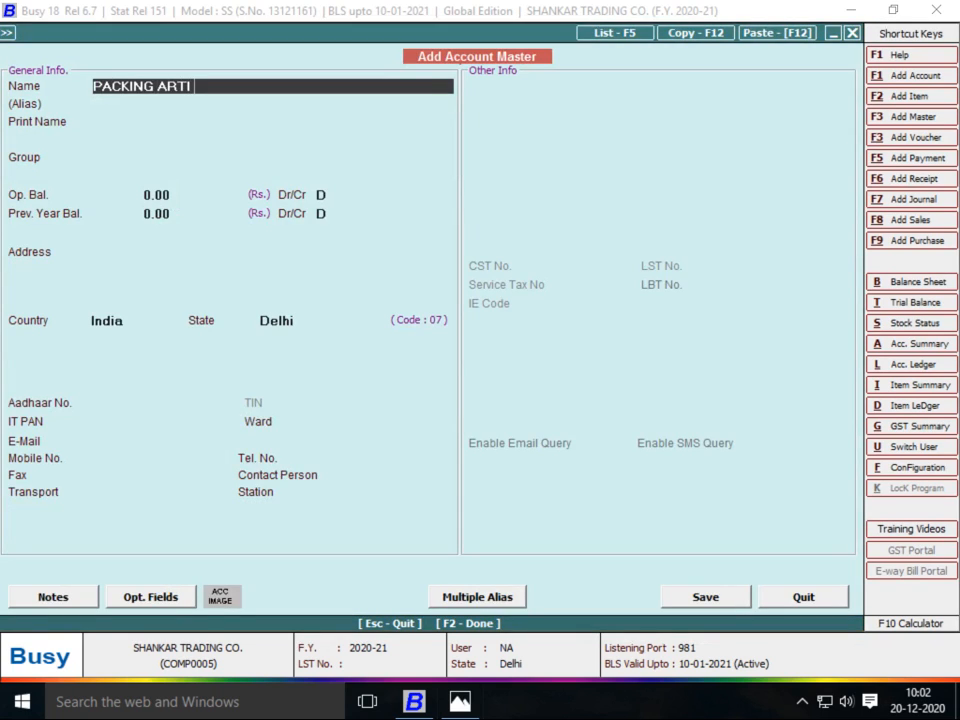
pyautogui.press('Return')
pyautogui.press('Return')
pyautogui.press('Return')
pyautogui.write('J')
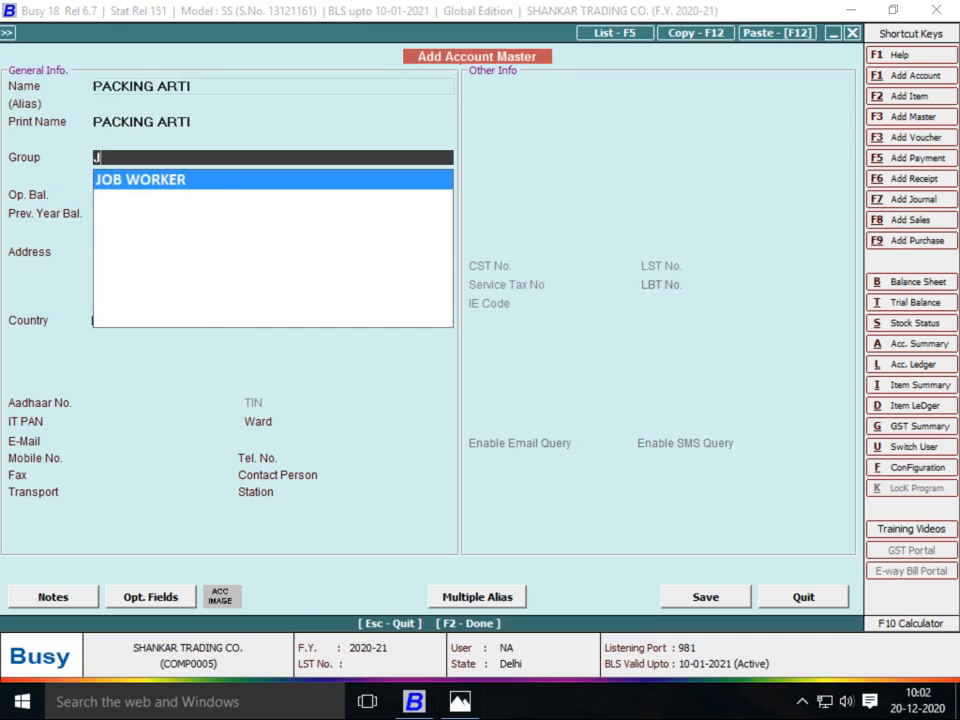
pyautogui.press('Return')
pyautogui.press('Return')
pyautogui.press('Return')
pyautogui.press('Return')
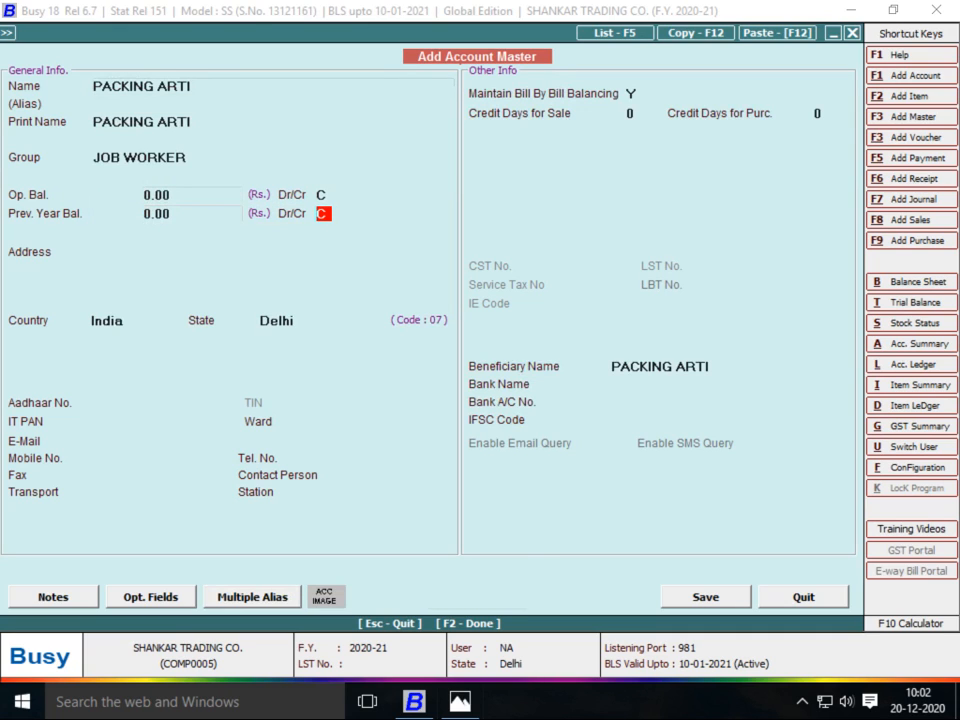
pyautogui.press('Return')
pyautogui.press('n')
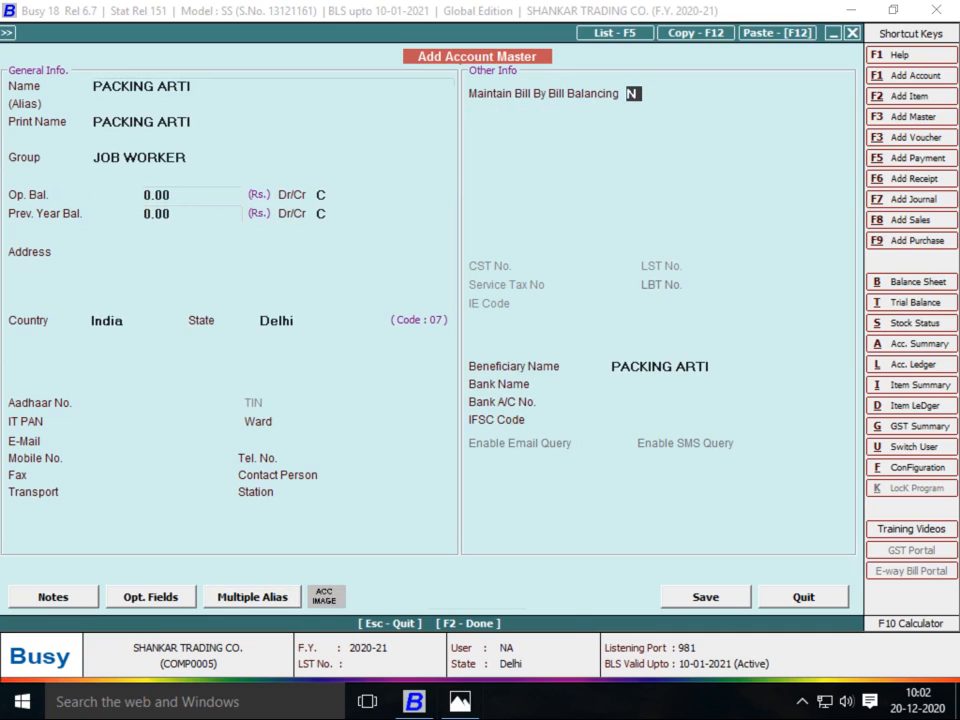
pyautogui.press('F2')
pyautogui.press('F2')
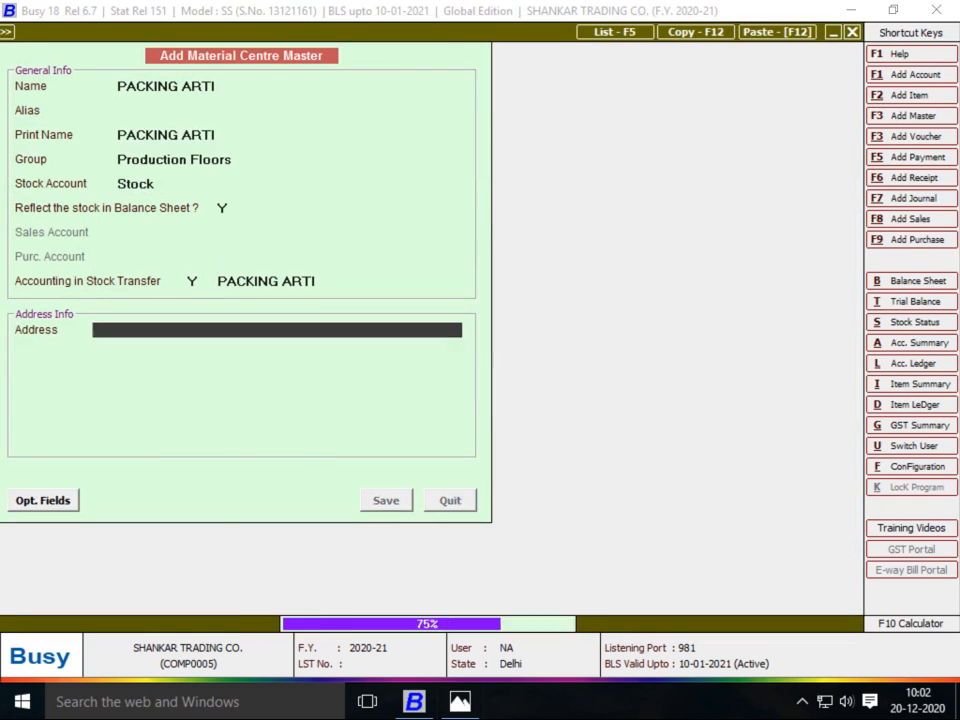
pyautogui.press('Return')
# Add DN NO 10002, 300 Pcs with sizes 22–32, and save in the Main series
pyautogui.write('2')
pyautogui.press('Return')
pyautogui.write('300')
pyautogui.press('Return')
pyautogui.press('Return')
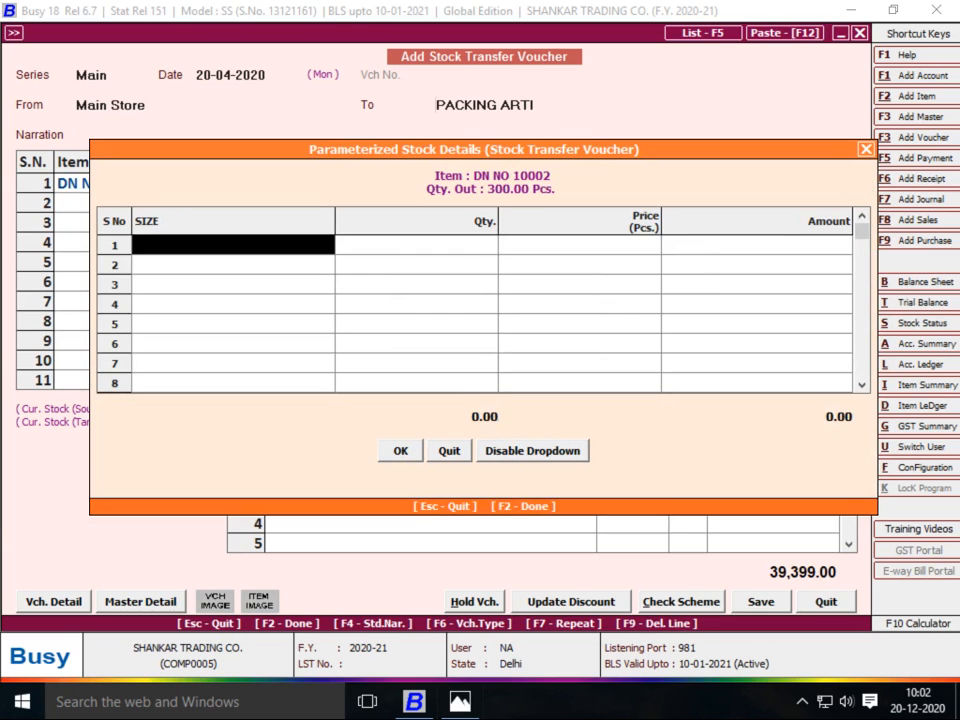
pyautogui.write('22')
pyautogui.press('Return')
pyautogui.press('Return')
pyautogui.press('Return')
pyautogui.press('Return')
pyautogui.write('24')
pyautogui.press('Return')
pyautogui.press('Return')
pyautogui.press('Return')
pyautogui.press('Return')
pyautogui.press('Return')
pyautogui.press('Return')
pyautogui.press('Return')
pyautogui.press('Return')
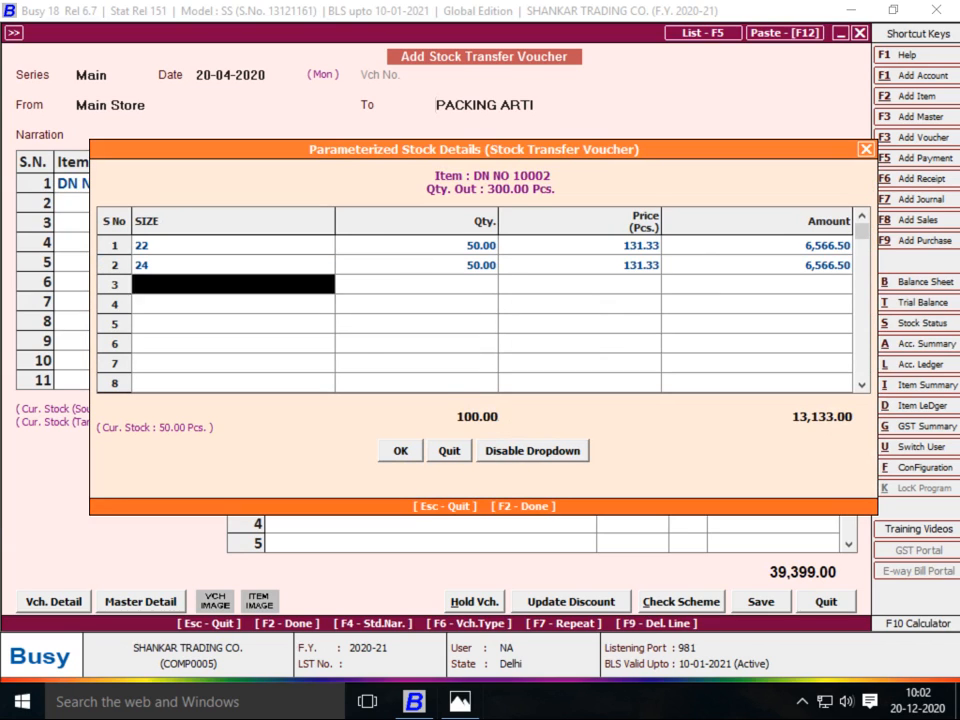
pyautogui.press('Return')
pyautogui.press('Return')
pyautogui.press('Return')
pyautogui.press('Return')
pyautogui.press('Return')
pyautogui.press('Return')
pyautogui.press('Return')
pyautogui.press('Return')
pyautogui.press('Return')
pyautogui.press('Return')
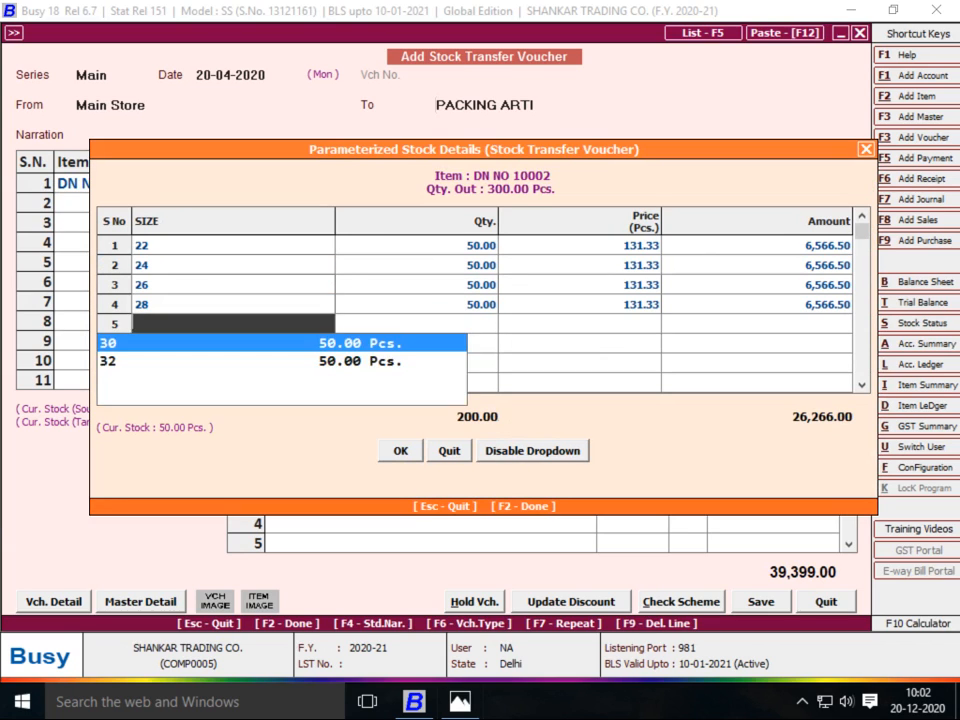
pyautogui.press('Return')
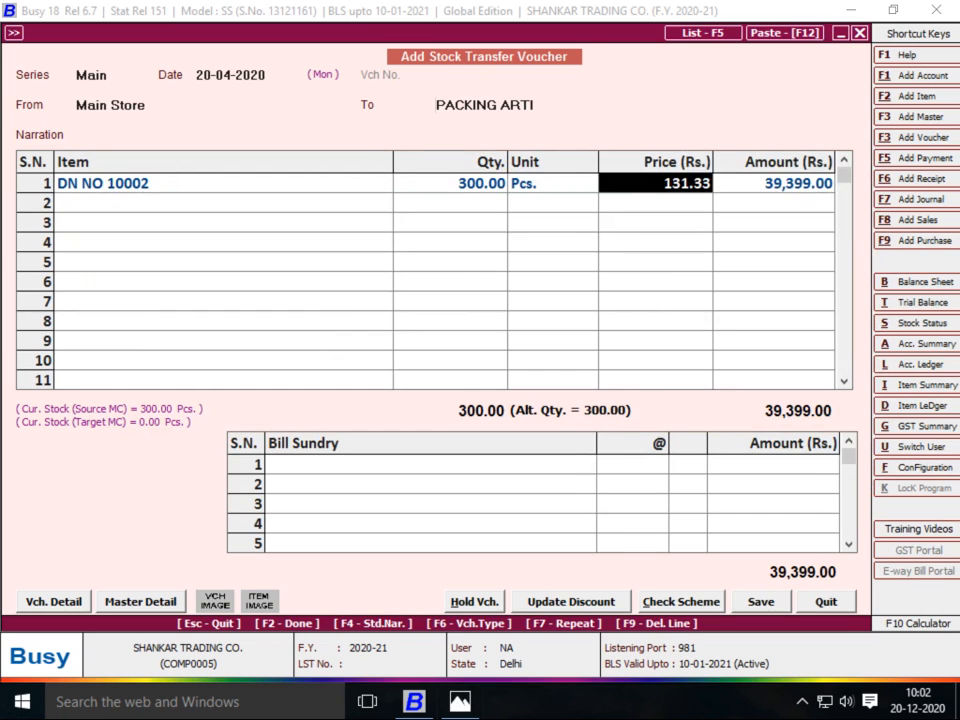
pyautogui.press('Return')
pyautogui.press('Return')
pyautogui.press('Return')
pyautogui.press('Return')
pyautogui.press('Return')
pyautogui.press('Return')
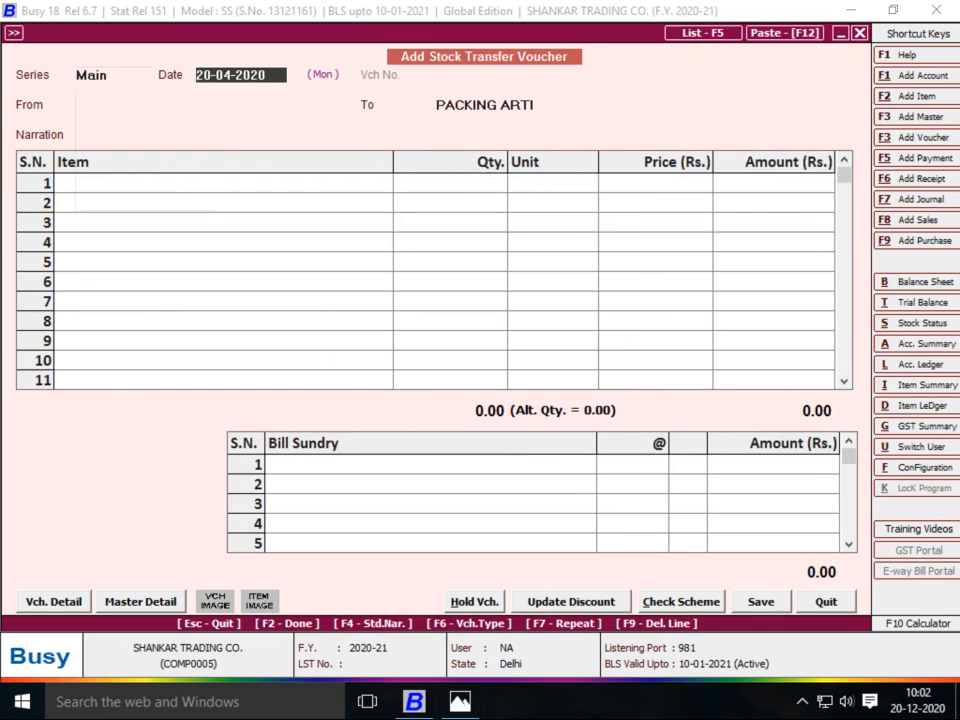
# Set the date to 23-04-2020 with PACKING ARTI as the source
pyautogui.hotkey('alt', 'Tab')
pyautogui.hotkey('alt', 'Tab')
pyautogui.write('23')
pyautogui.press('Return')
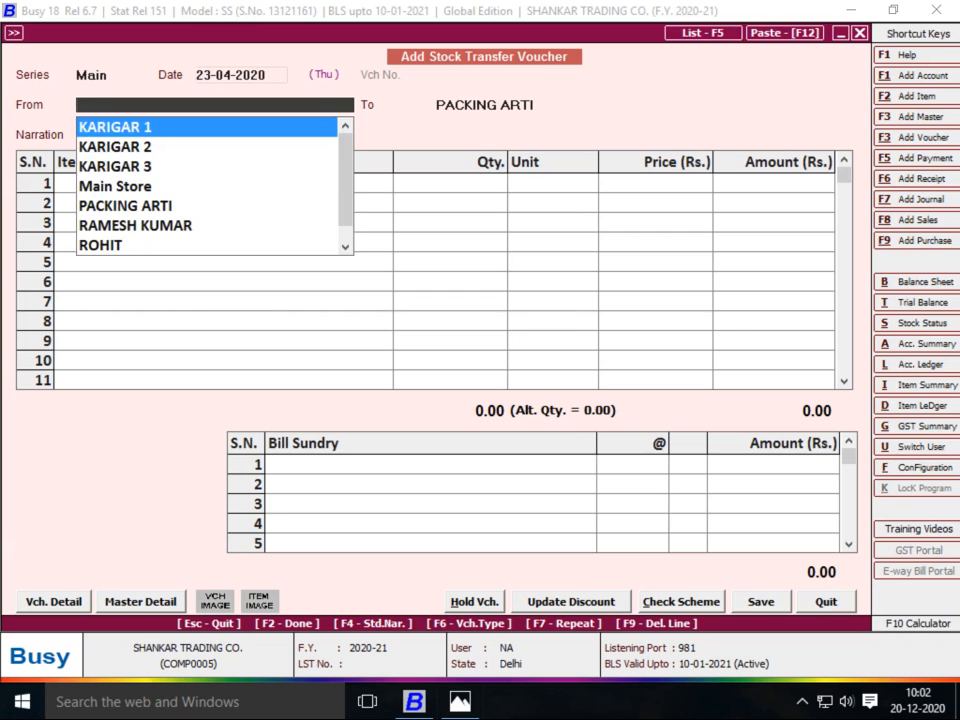
pyautogui.write('PAC')
pyautogui.press('Return')
# Create material centre SHOP in the Godowns group as the destination
pyautogui.write('SH')
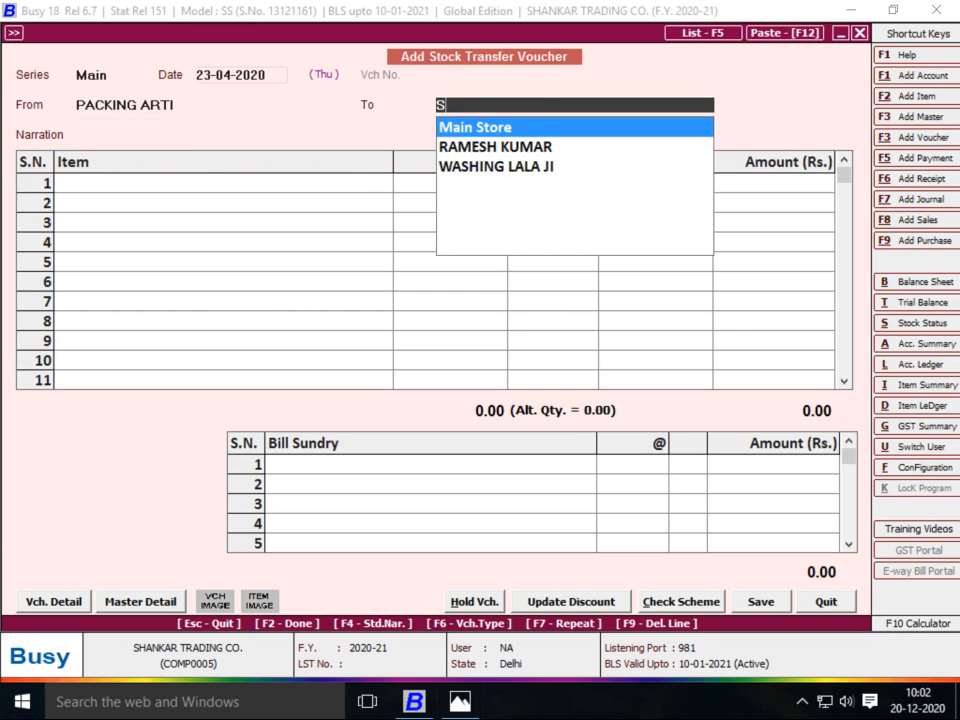
pyautogui.hotkey('alt', 'c')
pyautogui.write('SHOP')
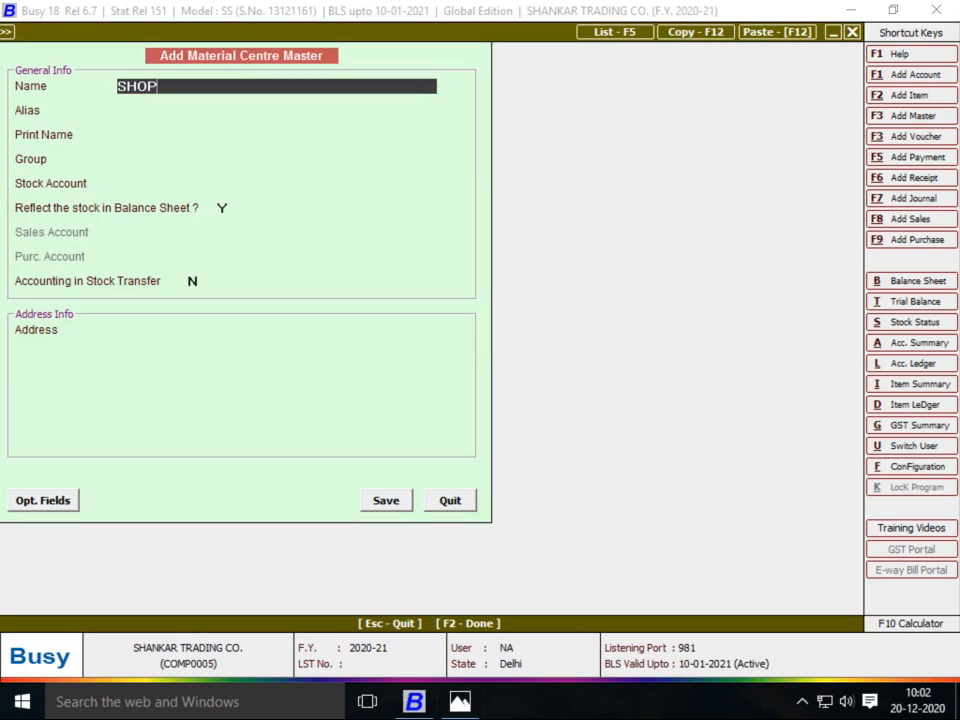
pyautogui.press('Return')
pyautogui.press('Return')
pyautogui.press('Return')
pyautogui.press('Down')
pyautogui.press('Up')
pyautogui.press('Return')
pyautogui.press('Return')
pyautogui.press('Return')
pyautogui.press('Return')
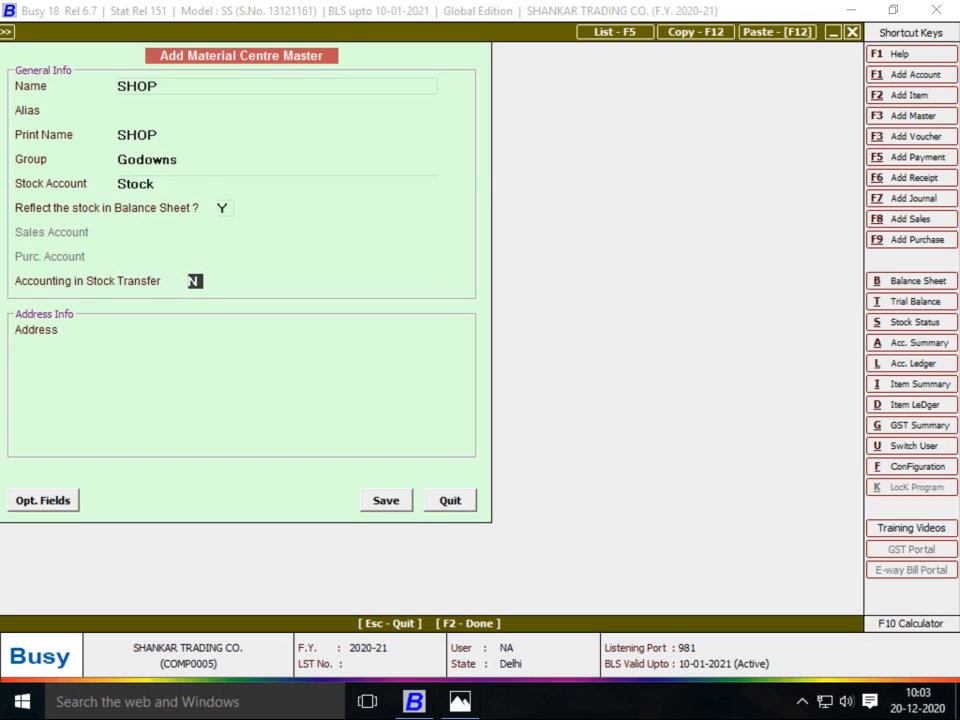
pyautogui.press('F2')
pyautogui.press('Return')
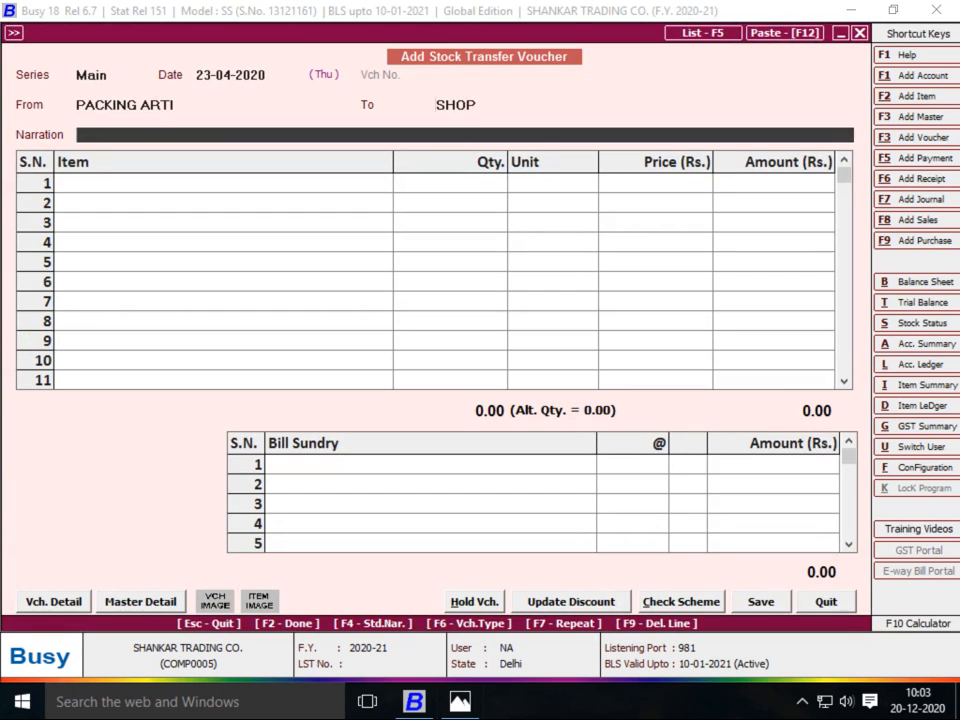
# Add DN NO 10002, 300 Pcs, with its size breakdown
pyautogui.write('2')
pyautogui.press('Return')
pyautogui.write('300')
pyautogui.press('Return')
pyautogui.press('Return')
pyautogui.press('Return')
pyautogui.press('Return')
pyautogui.press('Return')
pyautogui.press('Return')
pyautogui.press('Return')
pyautogui.press('Return')
pyautogui.press('Return')
pyautogui.press('Return')
pyautogui.press('Return')
pyautogui.press('Return')
pyautogui.press('Return')
pyautogui.press('Return')
pyautogui.press('Return')
pyautogui.press('Return')
pyautogui.press('Return')
pyautogui.press('Return')
pyautogui.press('Return')
pyautogui.press('Return')
pyautogui.press('Return')
pyautogui.press('Return')
pyautogui.press('Return')
pyautogui.press('Return')
pyautogui.press('Return')
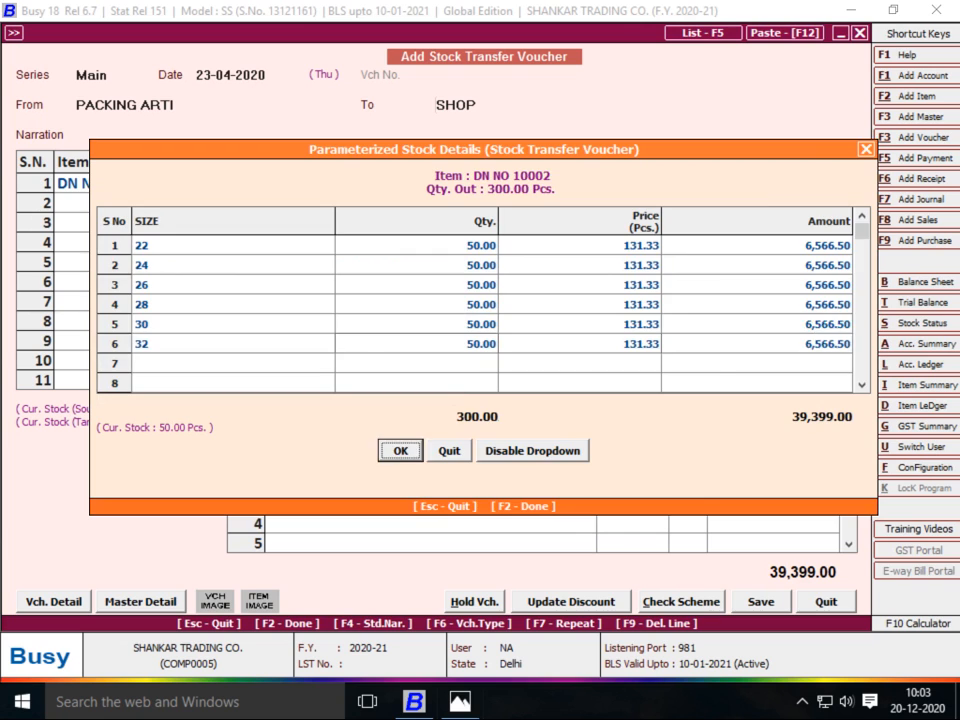
pyautogui.press('Return')
pyautogui.press('Return')
pyautogui.press('Return')
pyautogui.press('Return')
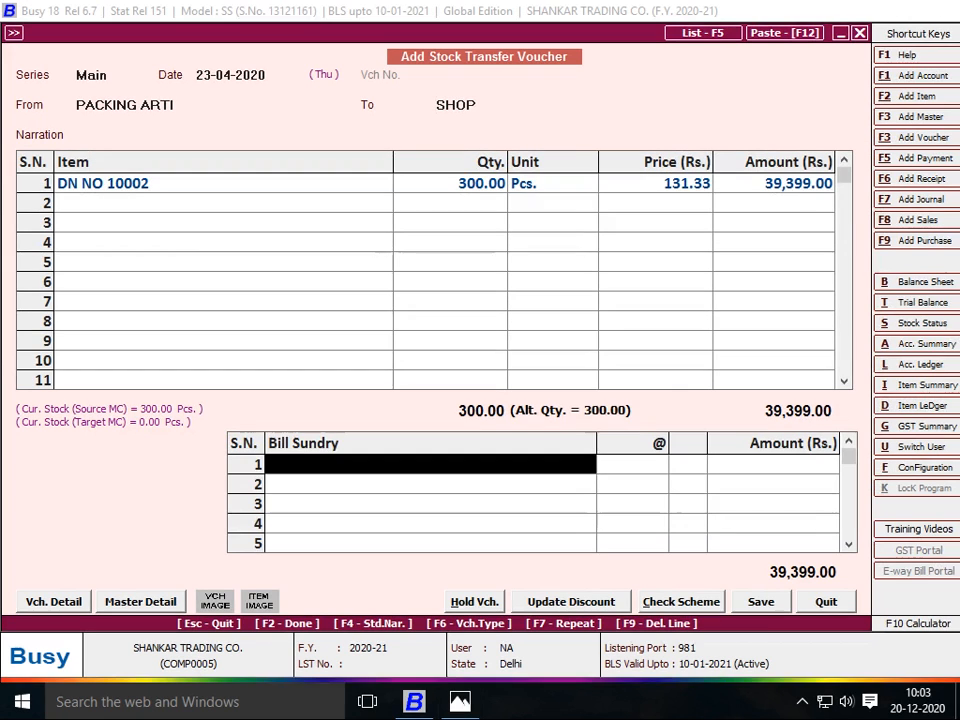
# Add JOB WORK A/C at 3.50 per piece, a 1,050.00 charge
pyautogui.press('Return')
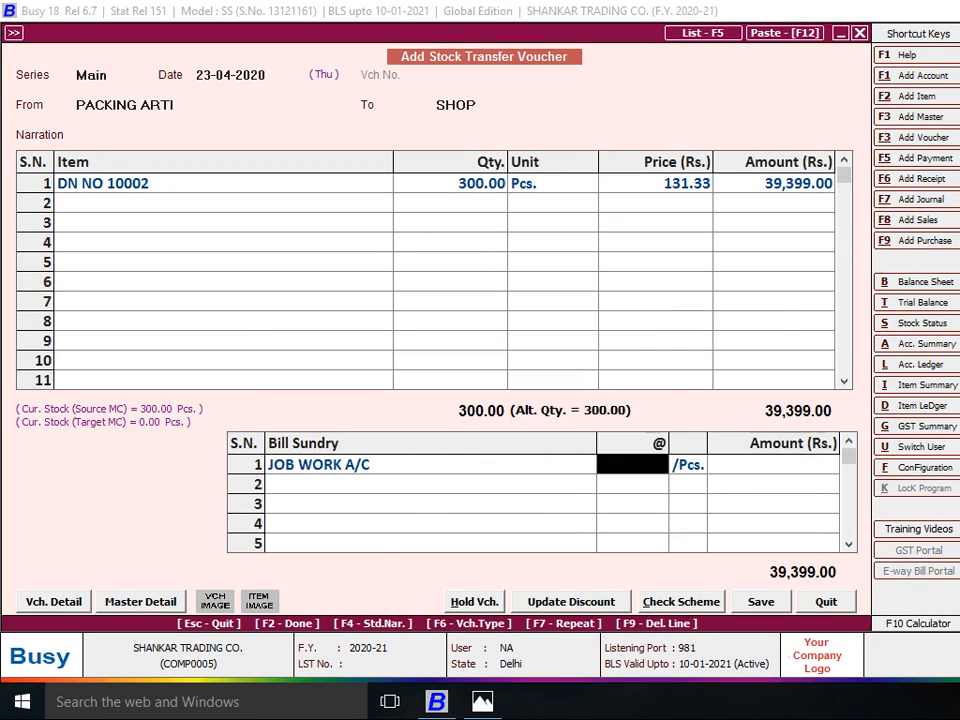
pyautogui.hotkey('alt', 'Tab')
pyautogui.hotkey('alt', 'Tab')
pyautogui.write('3.50')
pyautogui.press('Return')
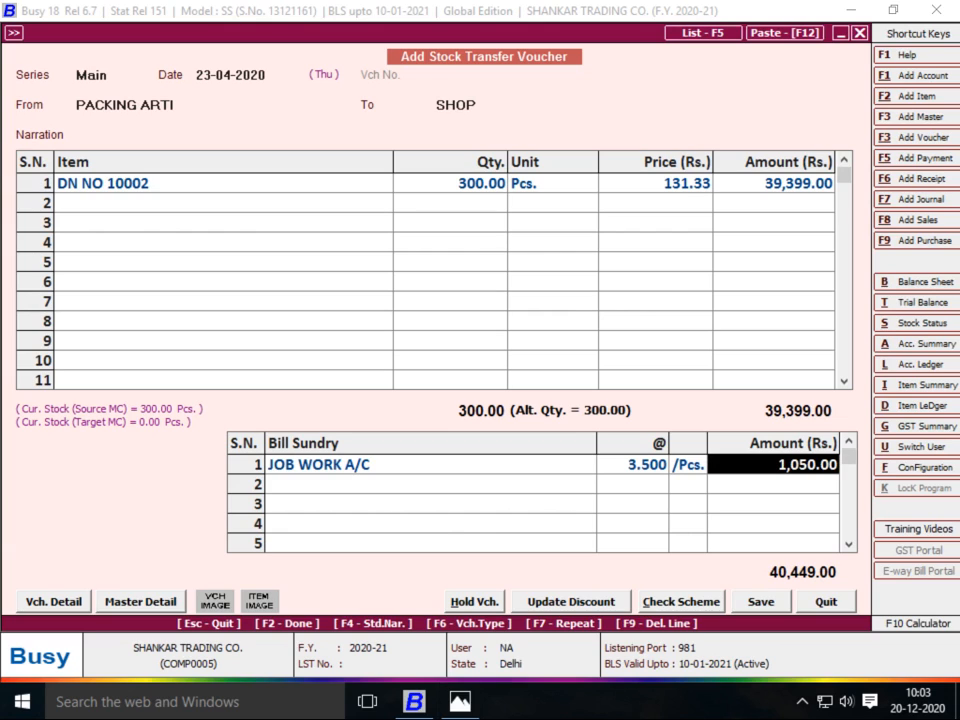
pyautogui.press('Return')
pyautogui.press('Return')
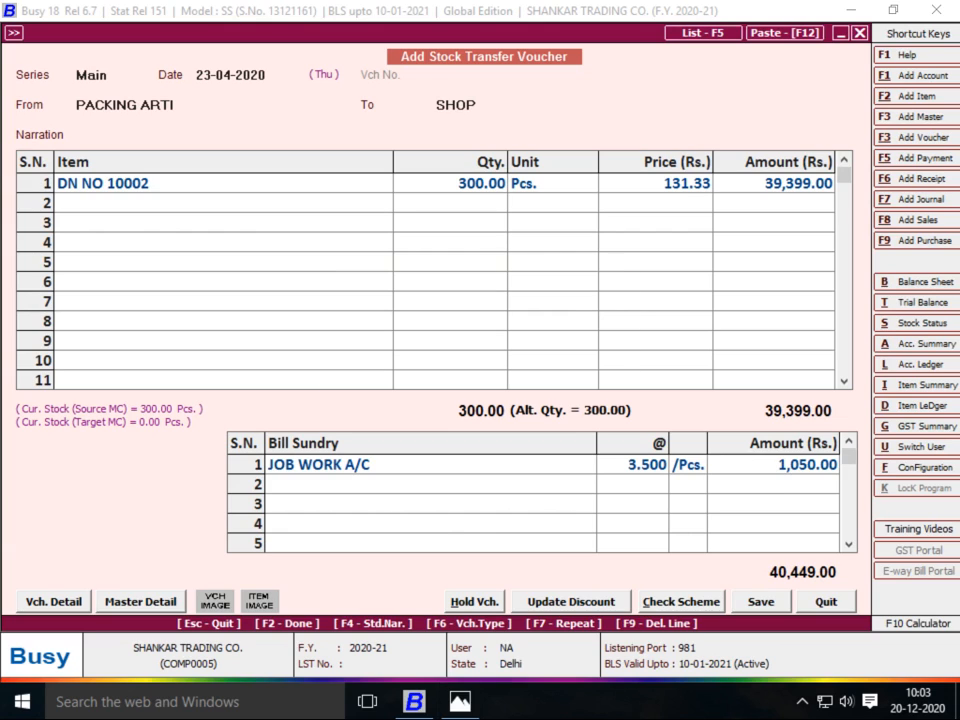
pyautogui.hotkey('alt', 'Tab')
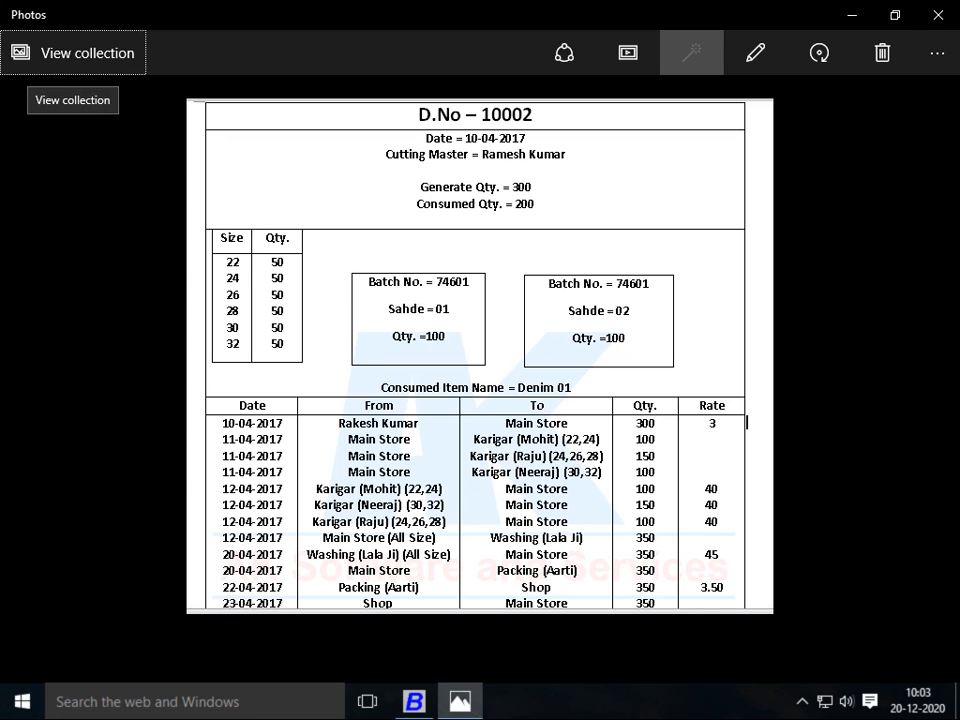
pyautogui.hotkey('alt', 'Tab')
# Save the PACKING ARTI to SHOP transfer, then set SHOP to Main Store on 23-04-2020
pyautogui.press('Return')
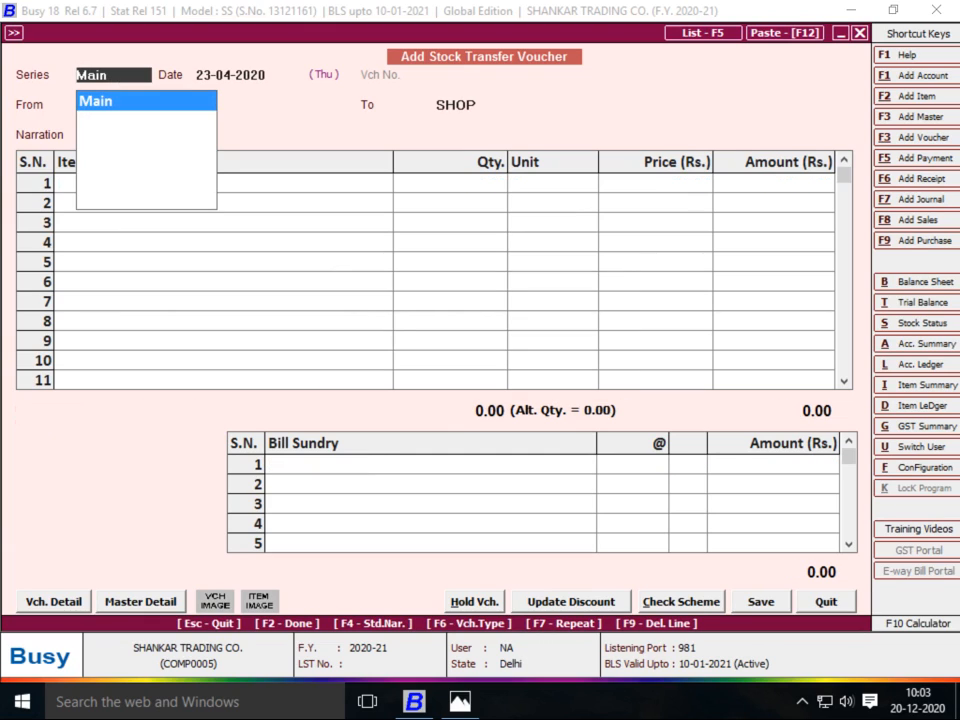
pyautogui.press('Return')
pyautogui.press('Return')
pyautogui.write('SHOP')
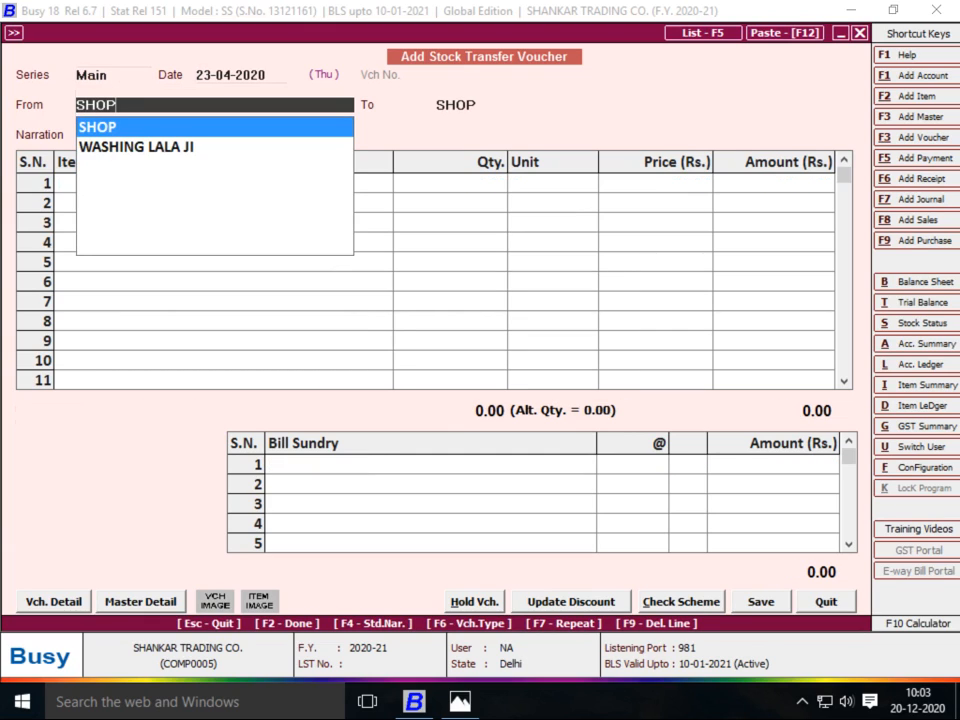
pyautogui.press('Return')
pyautogui.write('MA')
pyautogui.press('Return')
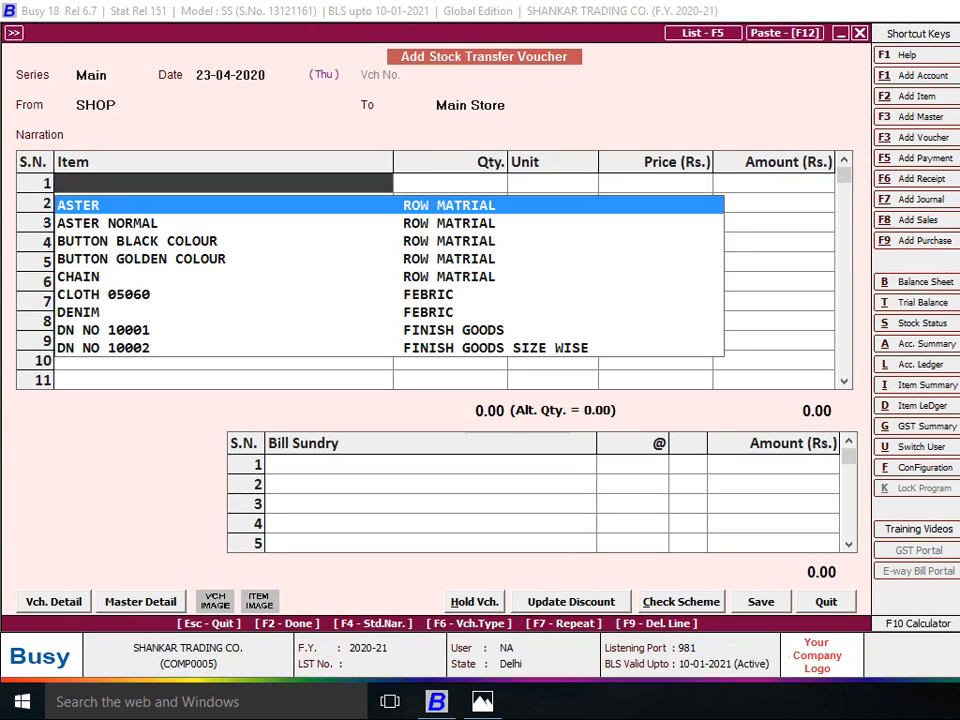
# Add DN NO 10002, 300 Pcs, sizes 22 to 32 at 50 each
pyautogui.write('D')
pyautogui.press('Down')
pyautogui.press('Down')
pyautogui.press('Return')
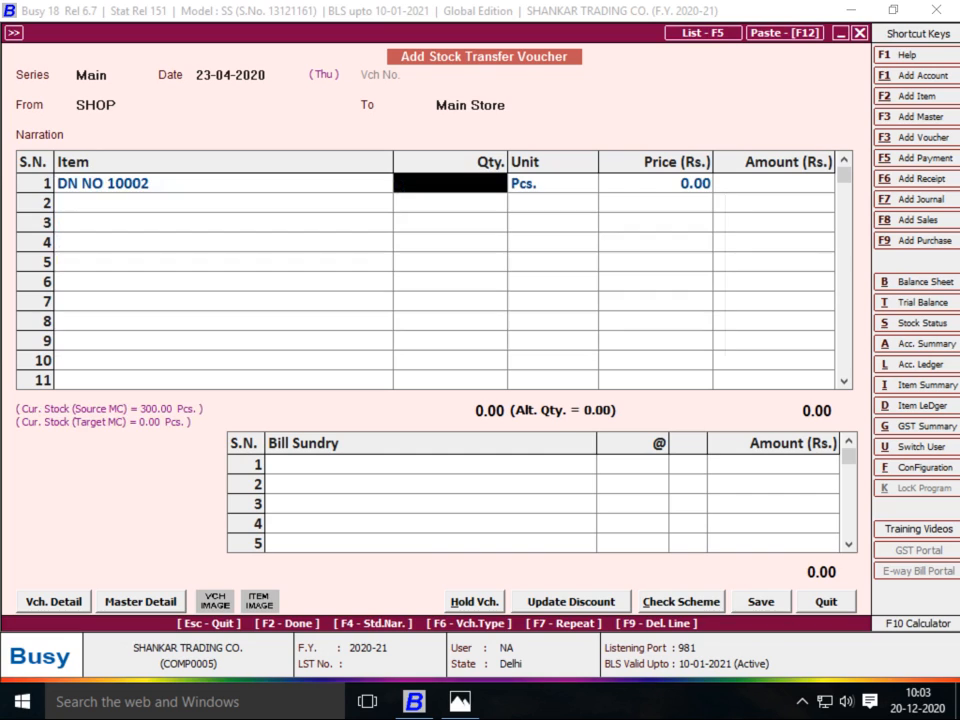
pyautogui.write('300')
pyautogui.press('Return')
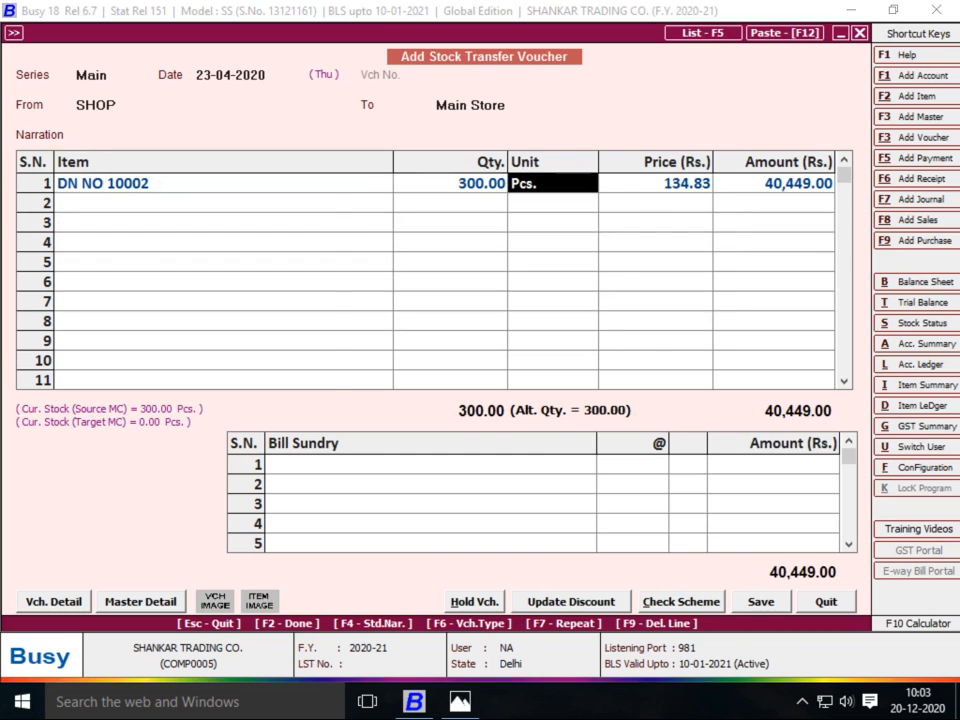
pyautogui.press('Return')
pyautogui.press('Return')
pyautogui.press('Return')
pyautogui.press('Return')
pyautogui.press('Return')
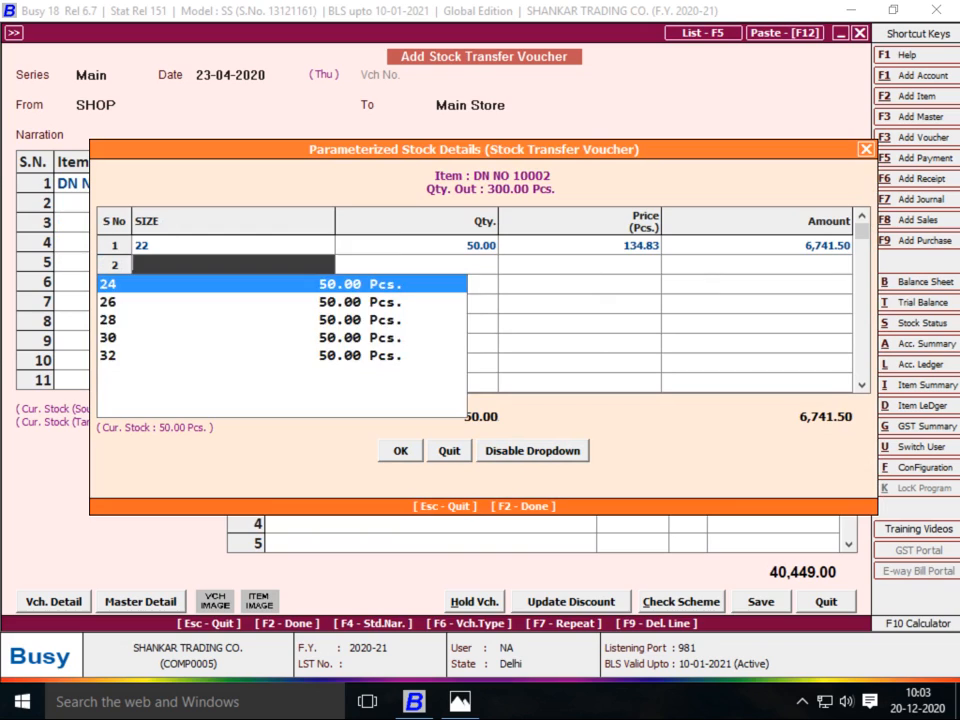
pyautogui.press('Return')
pyautogui.press('Return')
pyautogui.press('Return')
pyautogui.press('Return')
pyautogui.press('Return')
pyautogui.press('Return')
pyautogui.press('Return')
pyautogui.press('Return')
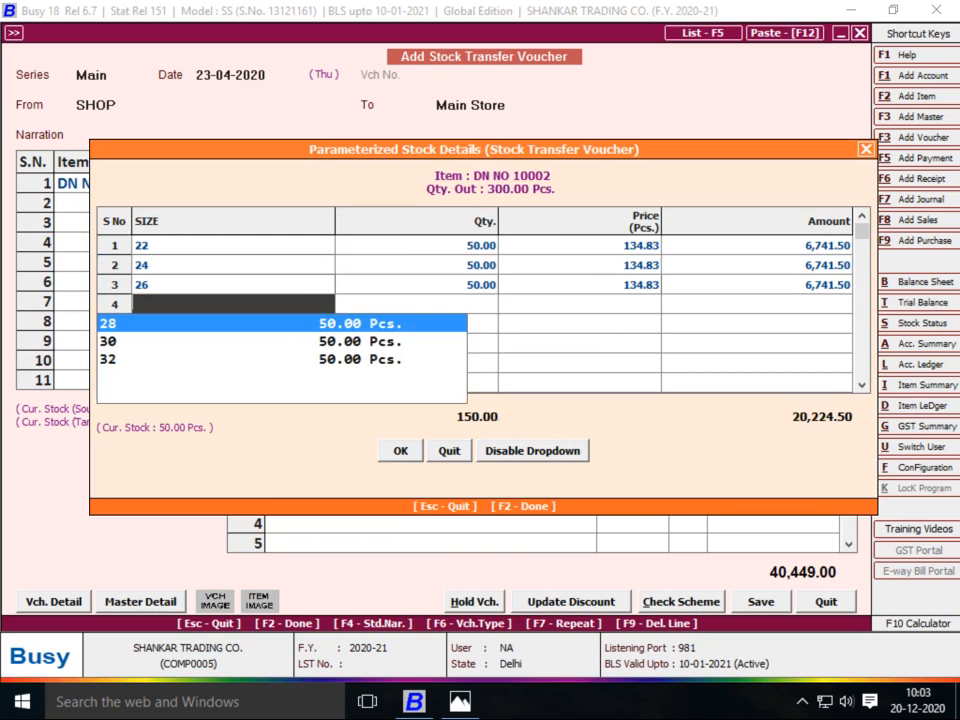
pyautogui.press('Return')
pyautogui.press('Return')
pyautogui.press('Return')
pyautogui.press('Return')
pyautogui.press('Return')
pyautogui.press('Return')
pyautogui.press('Return')
pyautogui.press('Return')
pyautogui.press('Return')
pyautogui.press('Return')
pyautogui.press('Return')
pyautogui.press('Return')
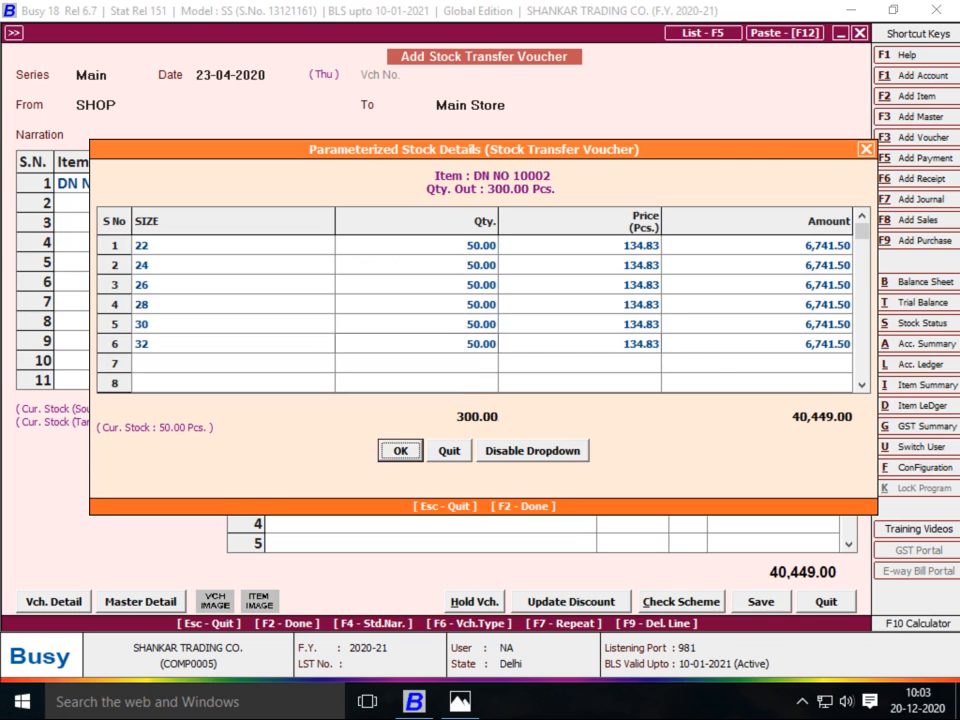
pyautogui.press('Return')
pyautogui.press('Return')
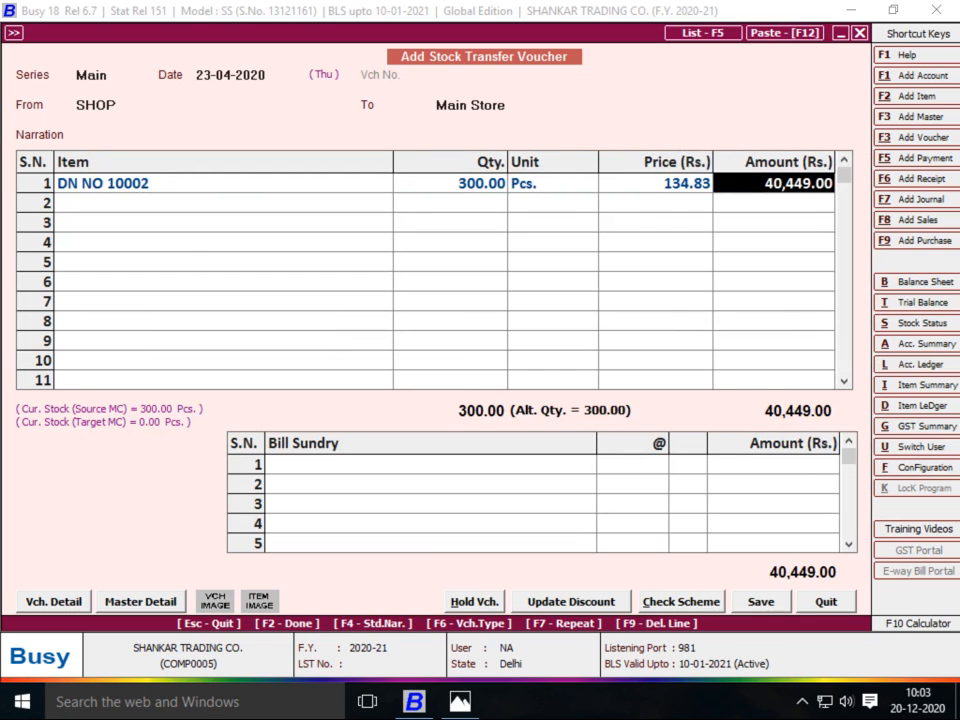
# Skip the charges and save the SHOP to Main Store voucher
pyautogui.press('Return')
pyautogui.press('Return')
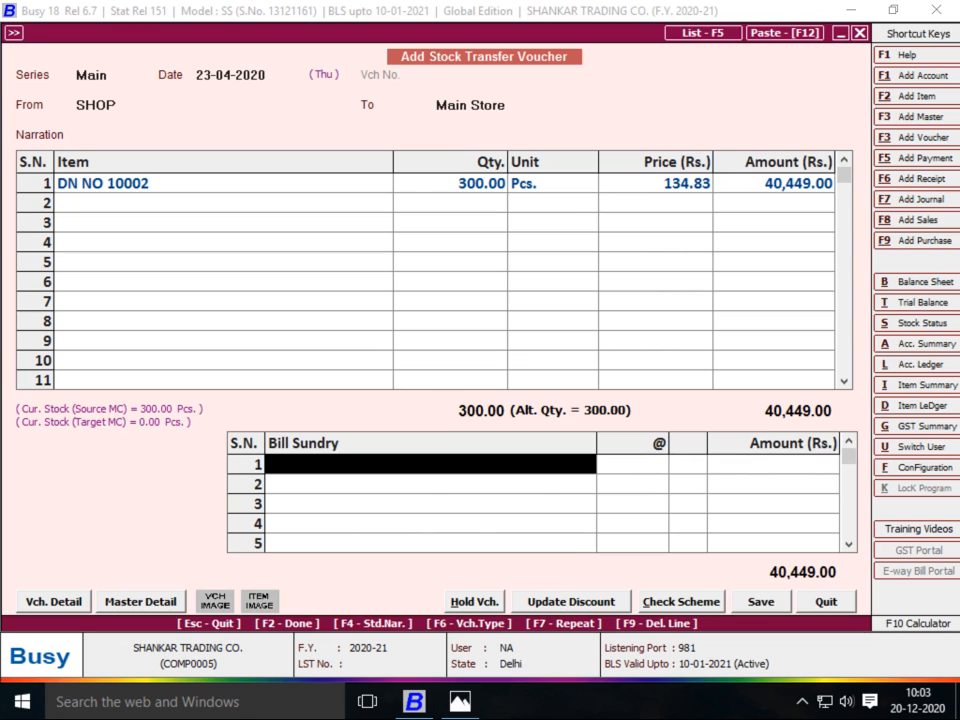
pyautogui.press('Return')
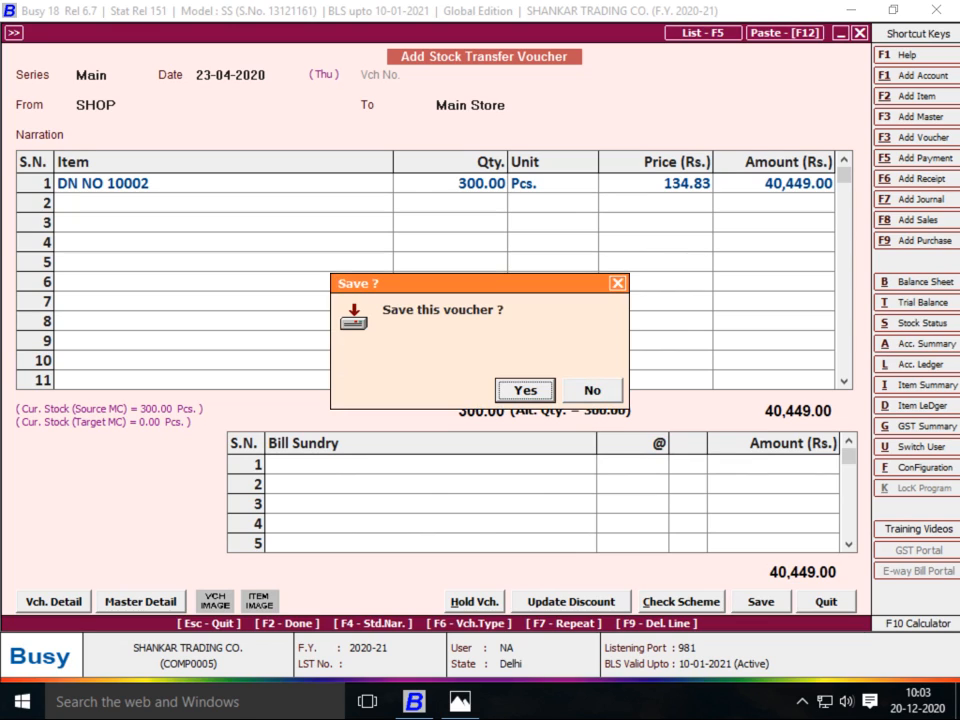
pyautogui.press('Return')
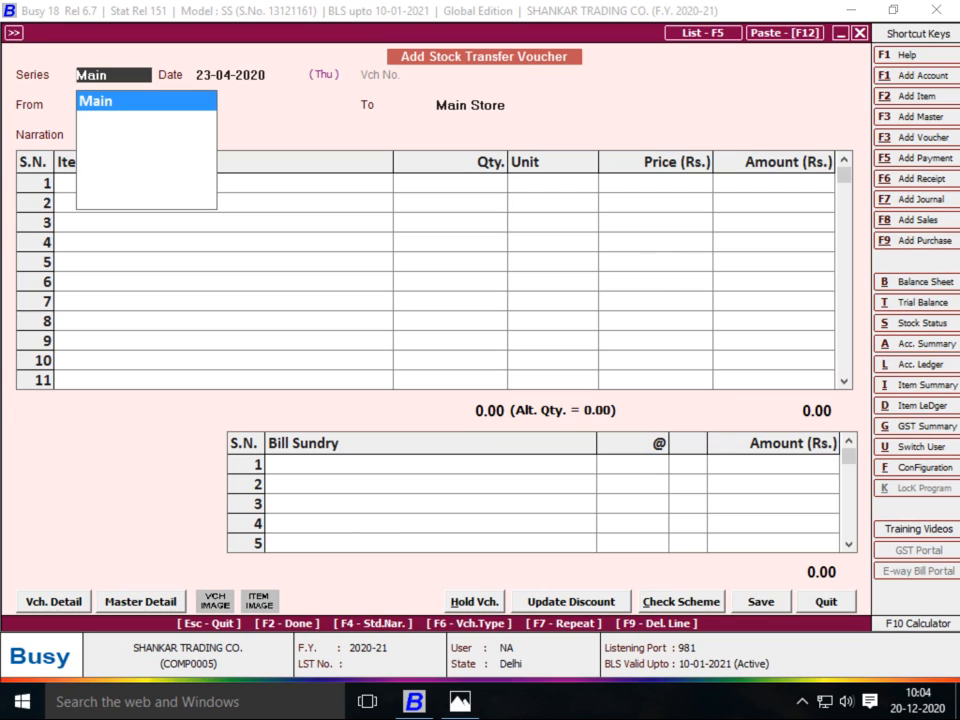
pyautogui.click(801, 701)
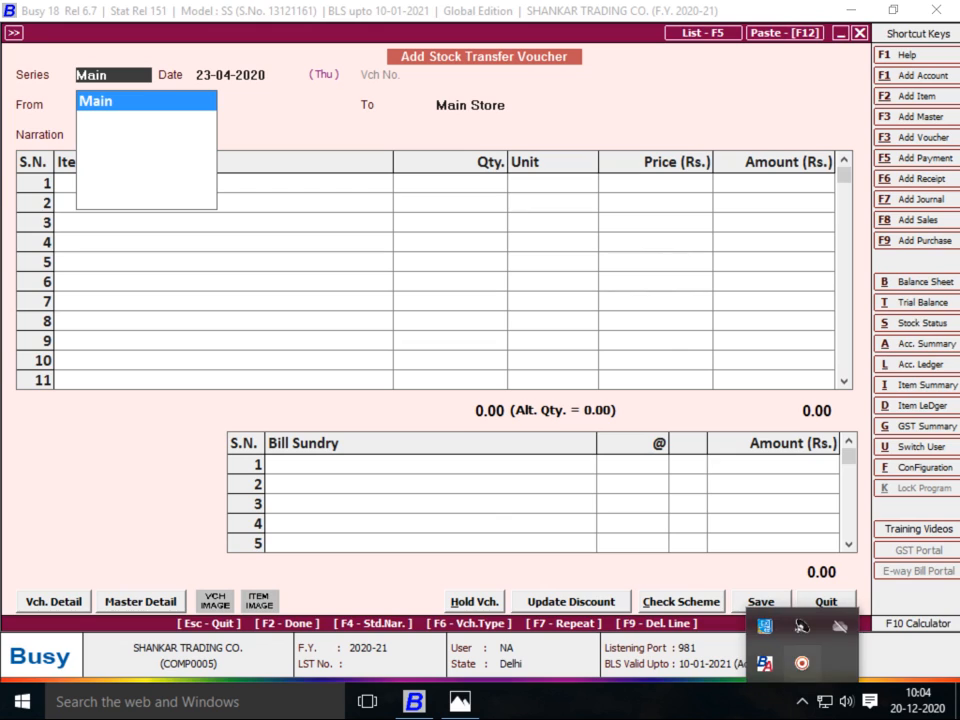